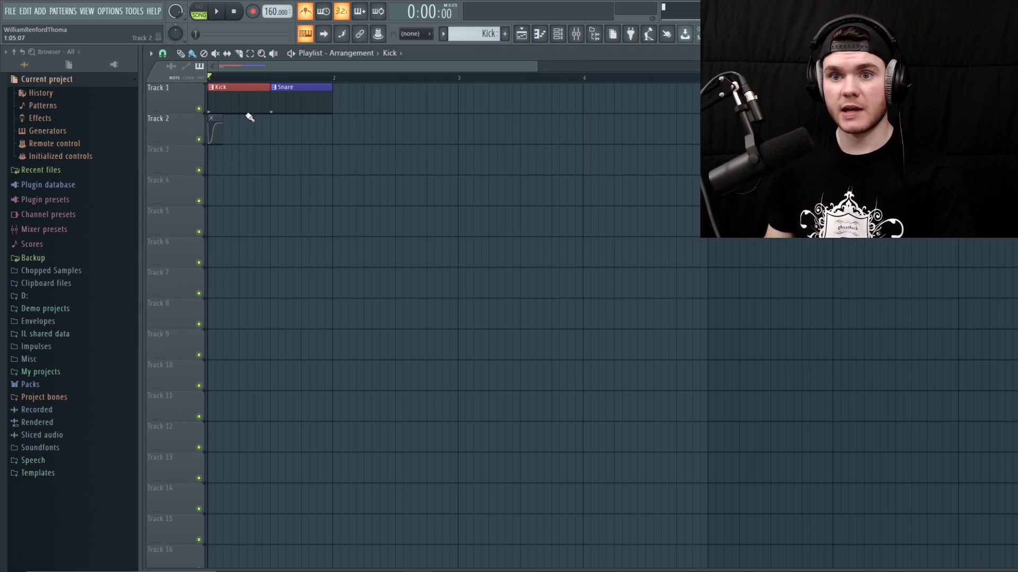
- Open the Snare pattern and delete the Sub channel from the channel rack
double_click(287, 98)
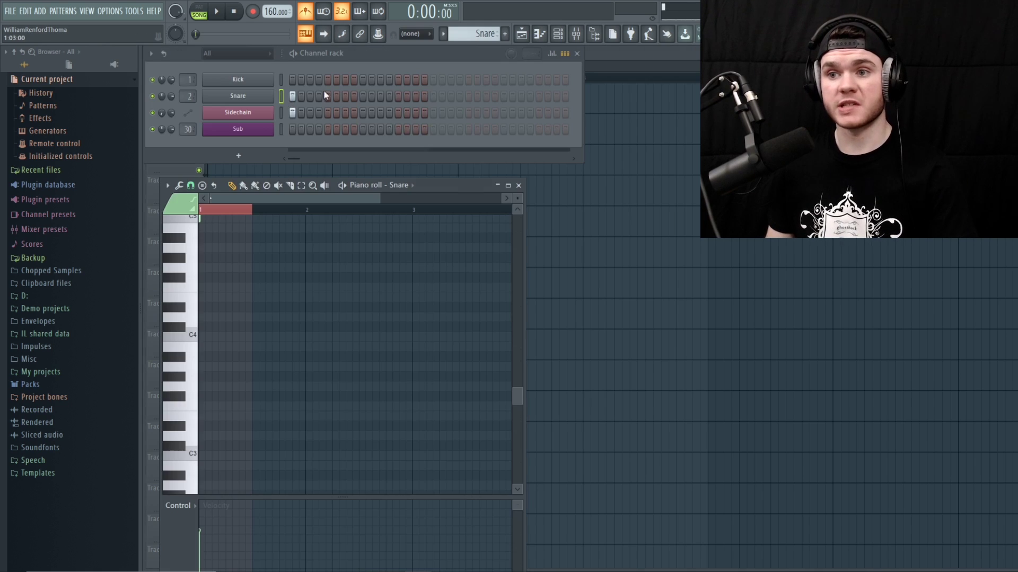
left_click(518, 185)
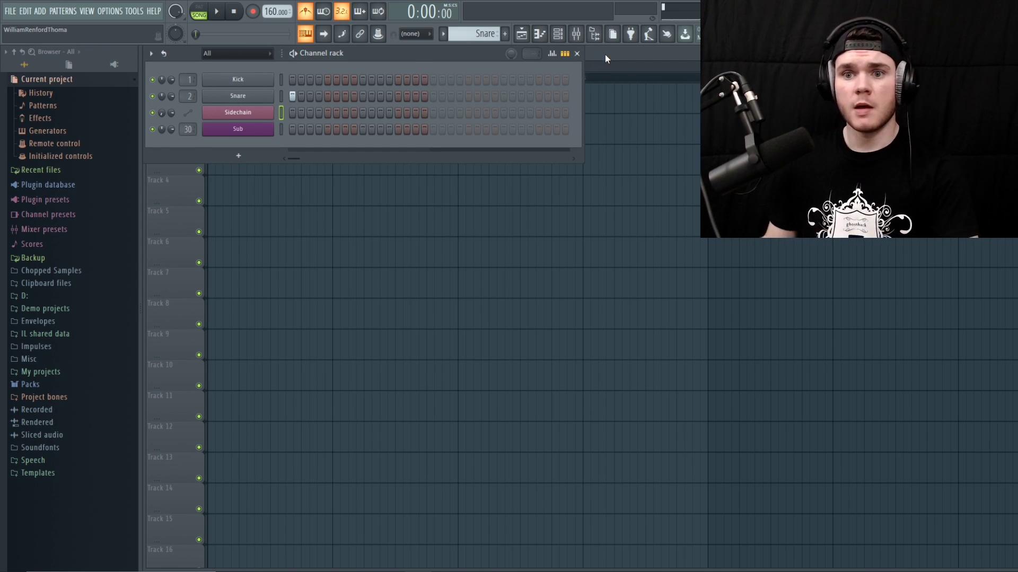
right_click(257, 130)
left_click(291, 236)
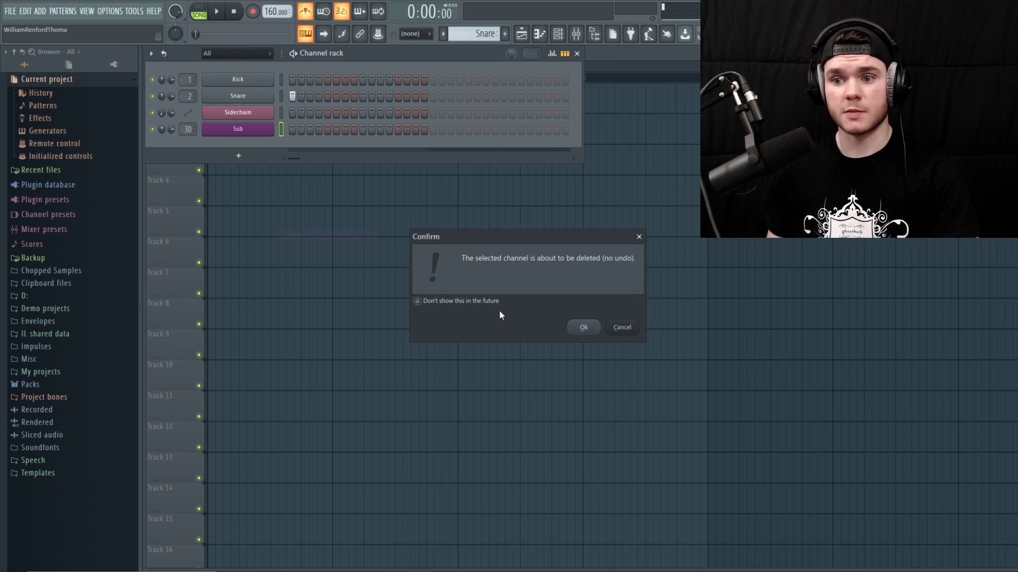
left_click(580, 327)
key("F6")
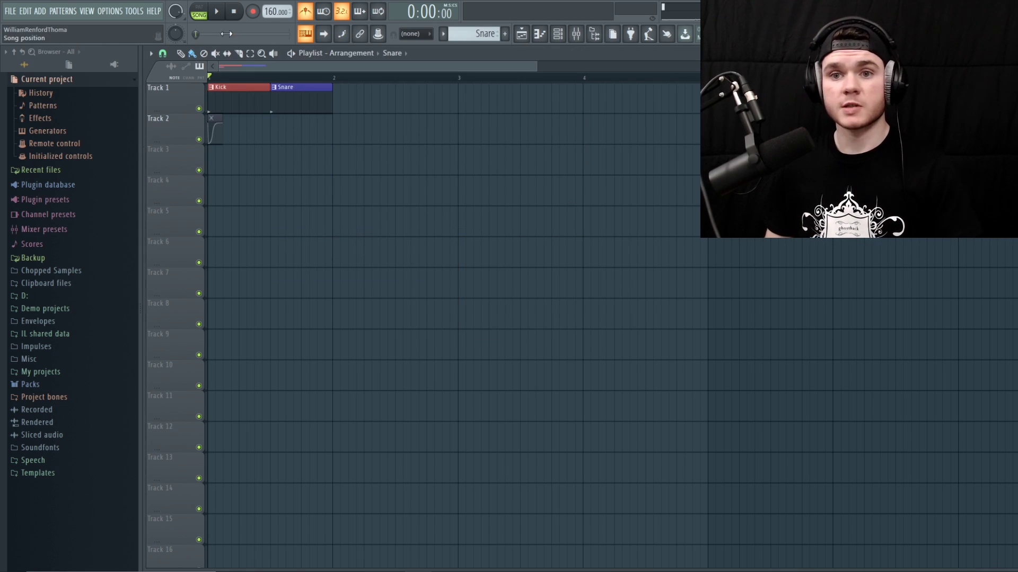
- Play back the kick and snare arrangement in the playlist and stop it
left_click(218, 11)
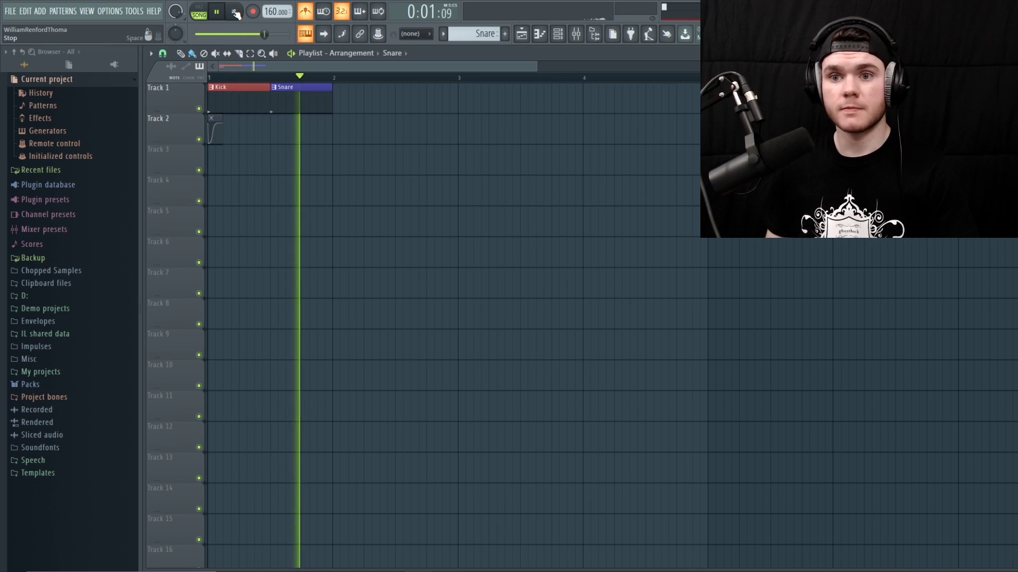
left_click(236, 13)
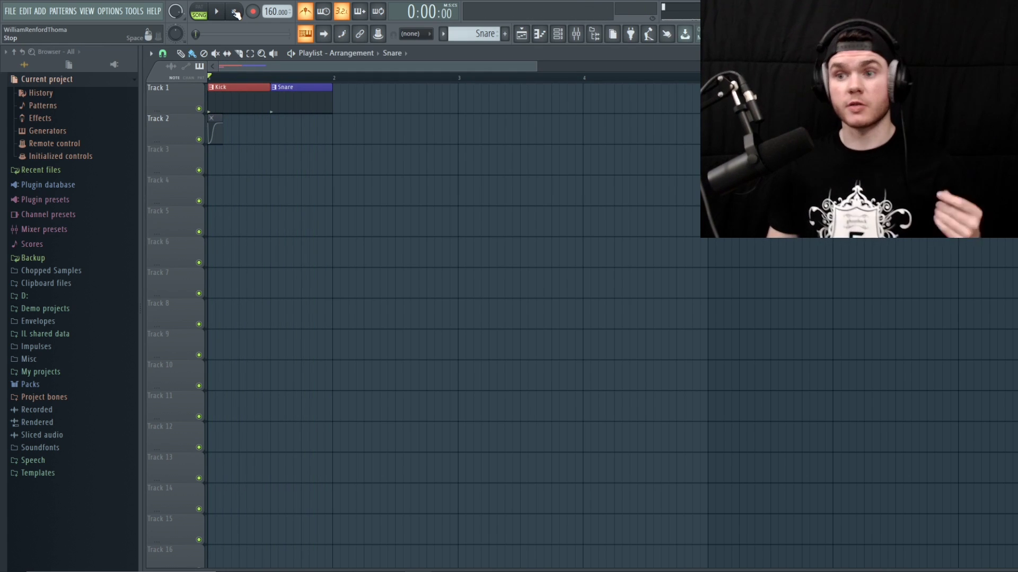
left_click_drag(537, 66, 816, 66)
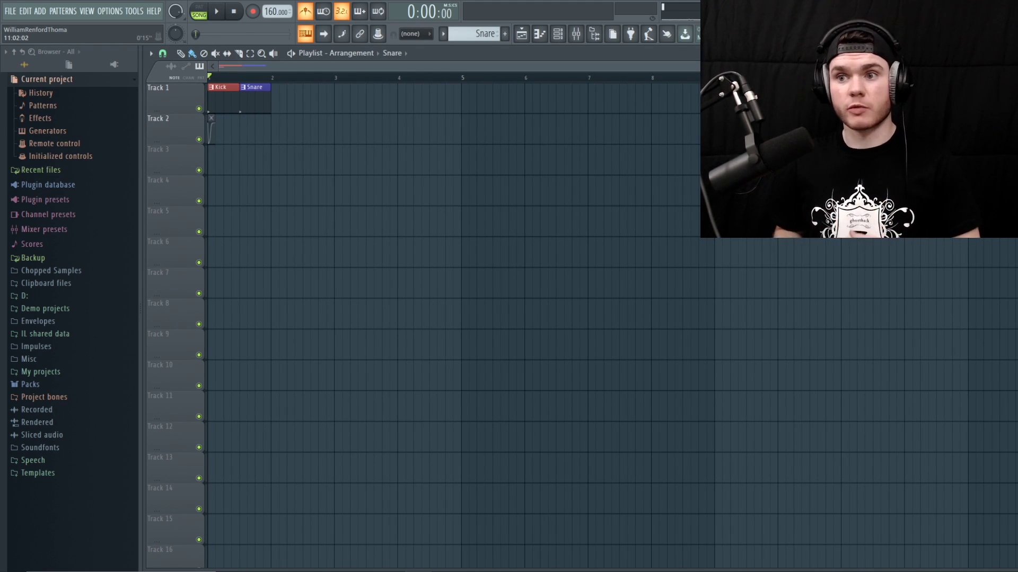
- Switch to Pattern 3 and add a Serum instrument channel with its plugin window open
left_click(558, 33)
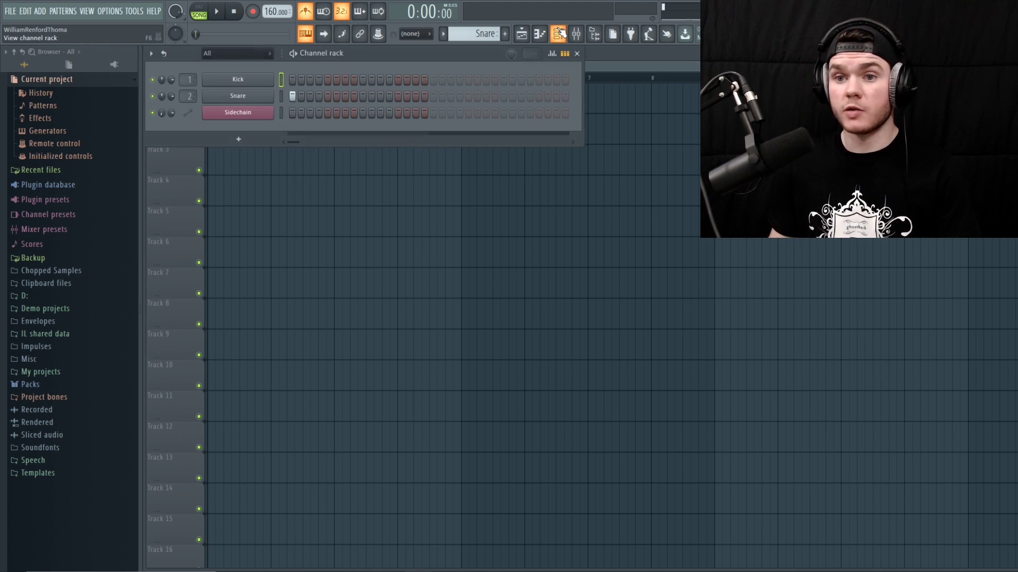
left_click(244, 53)
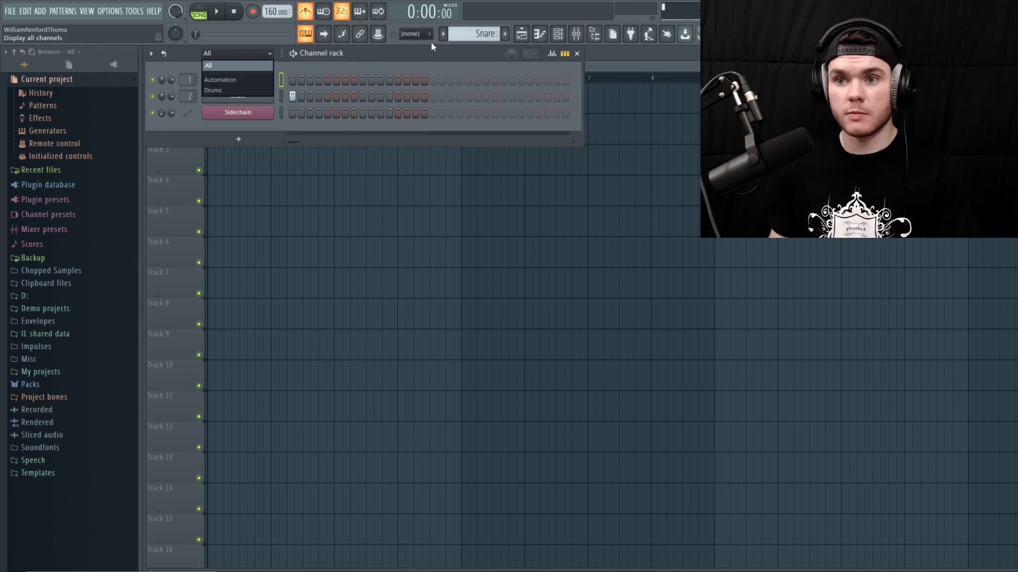
left_click(505, 34)
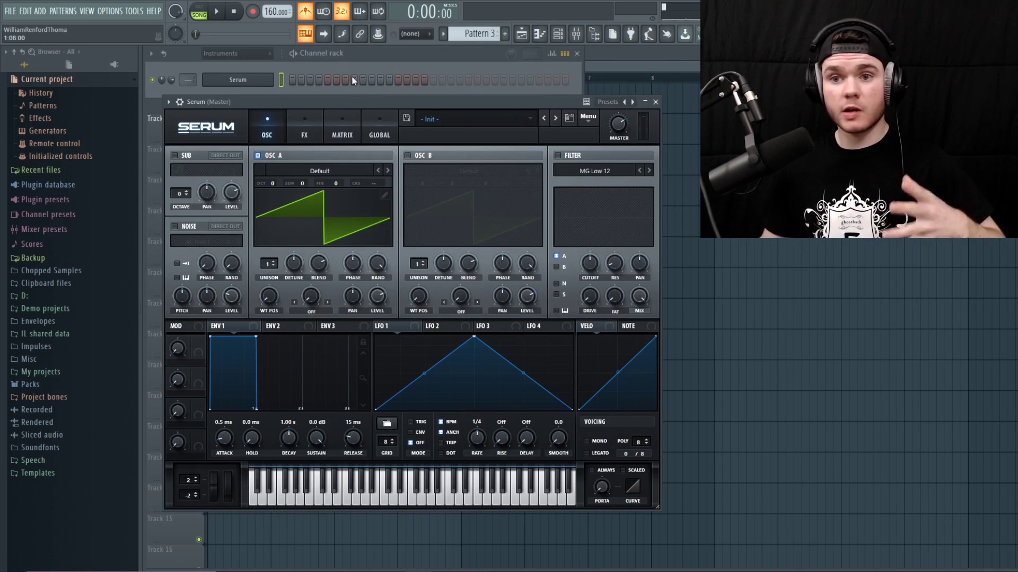
left_click_drag(339, 98, 332, 95)
- Load the user wavetable Thicc Ass Neuro into oscillator A at octave -2 and sweep through its wavetable position
left_click(316, 163)
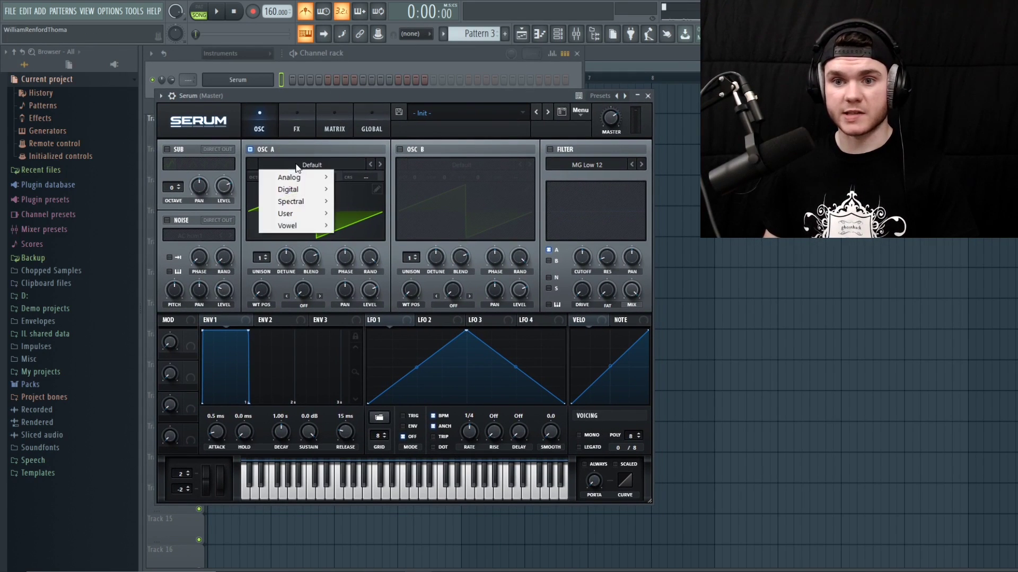
mouse_move(301, 201)
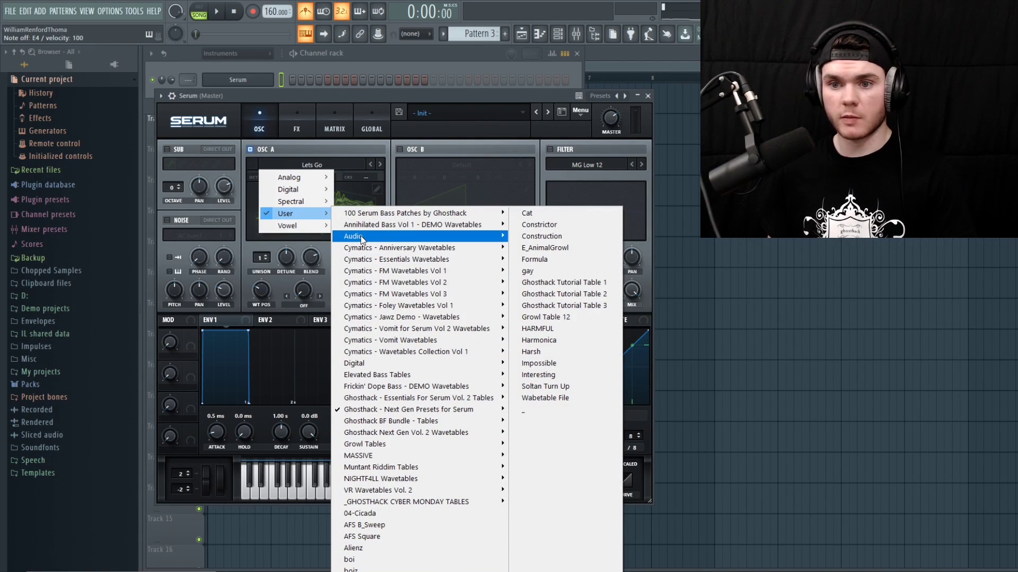
mouse_move(362, 237)
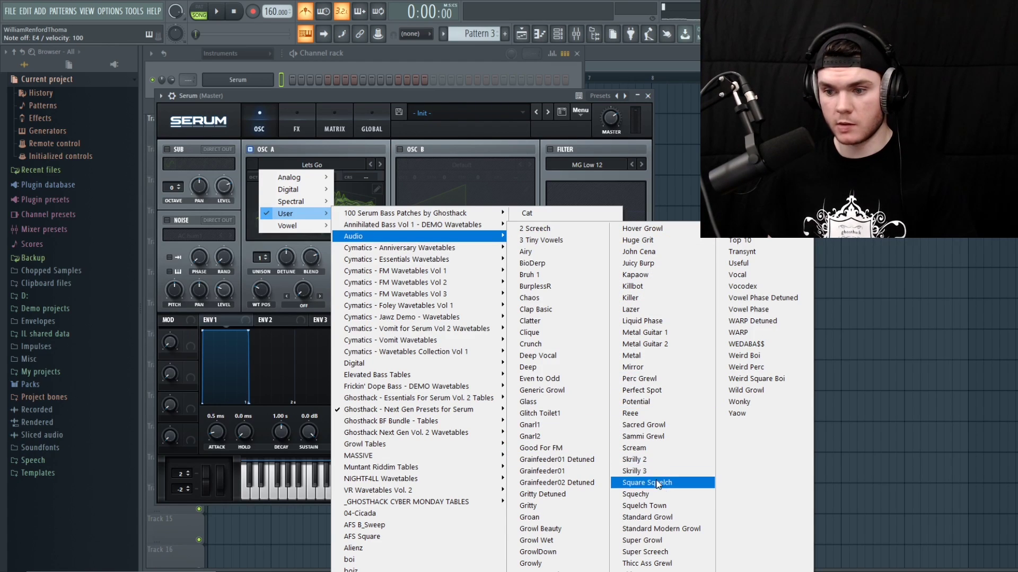
left_click(662, 563)
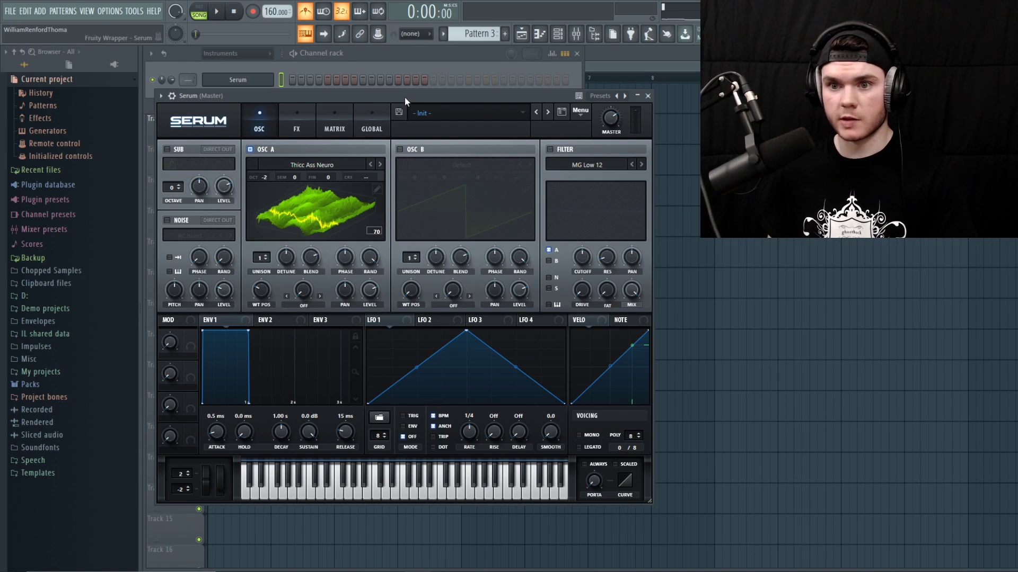
left_click_drag(261, 290, 260, 262)
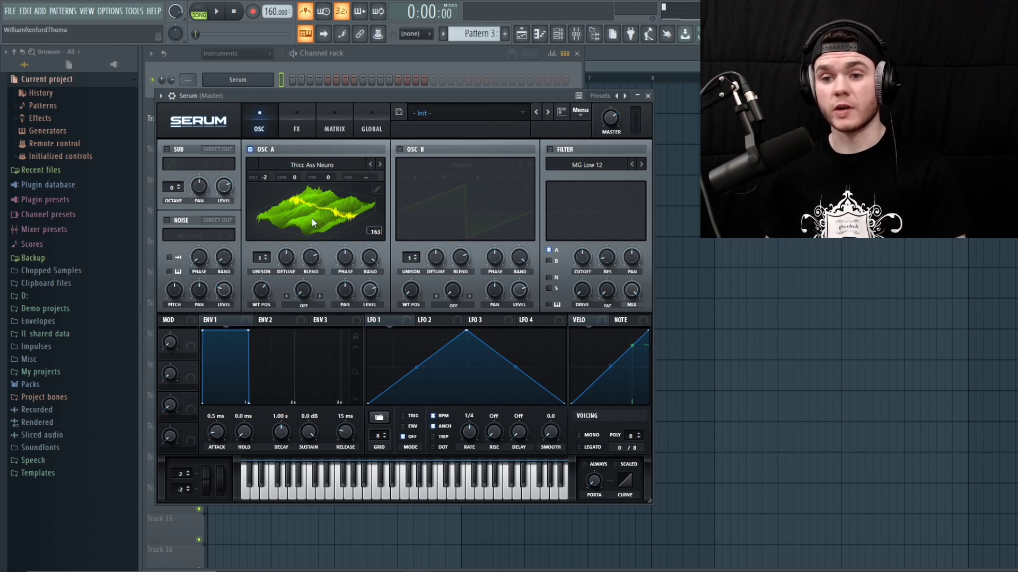
- Modulate oscillator A's wavetable position with LFO 1, shaped as a rising ramp at a one-bar rate
left_click_drag(378, 320, 277, 299)
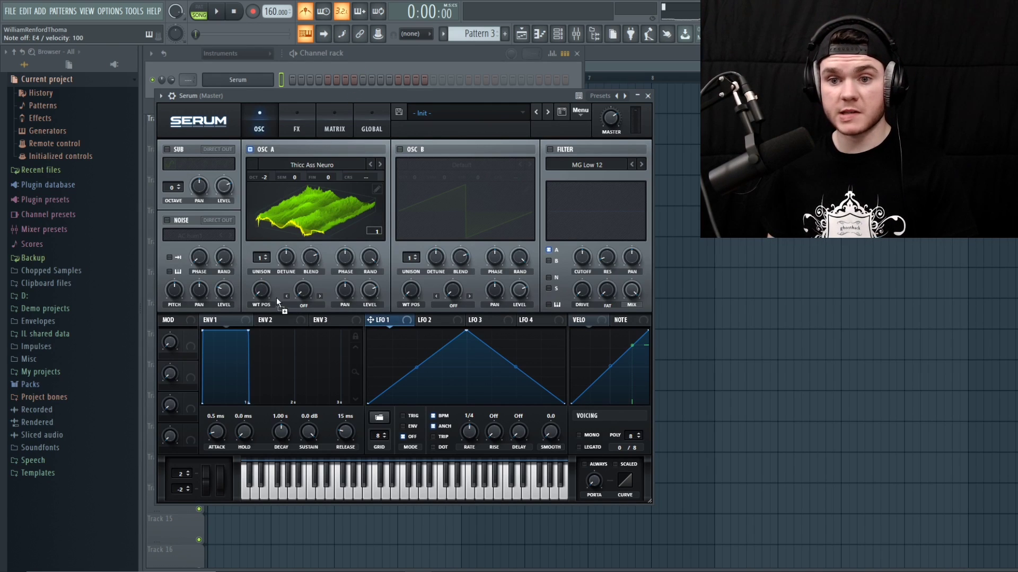
left_click_drag(466, 331, 565, 331)
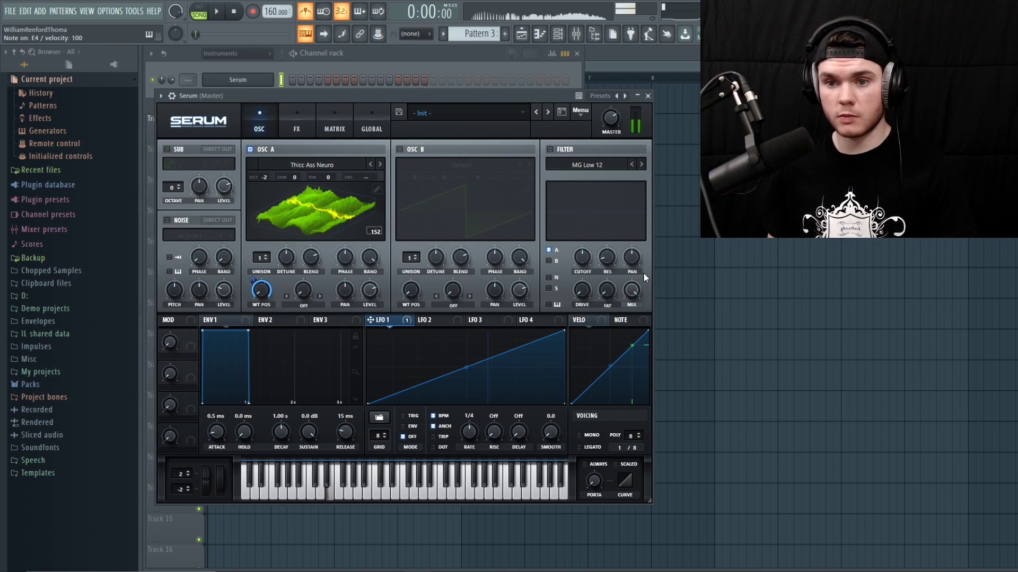
left_click_drag(468, 432, 472, 445)
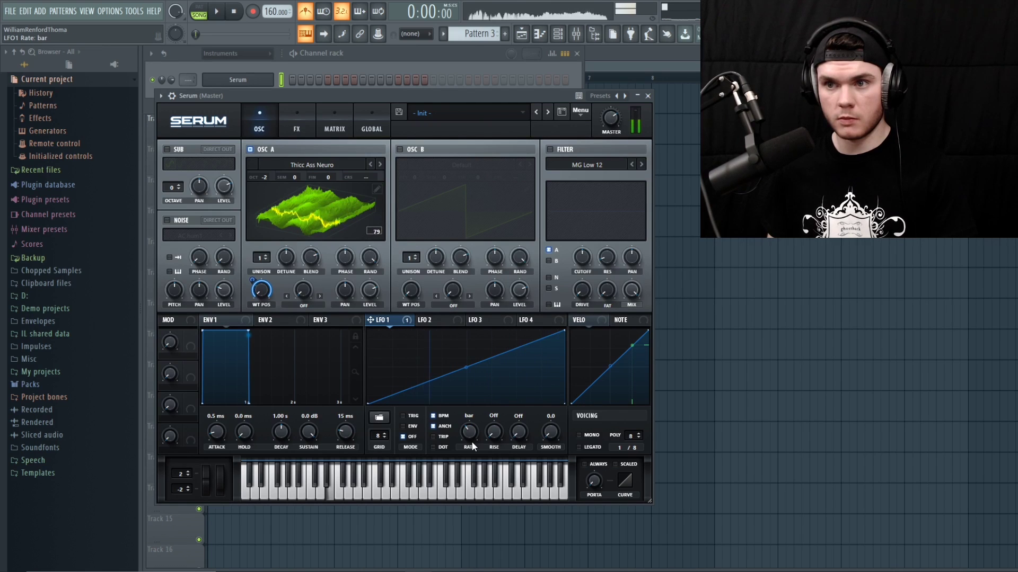
- Enable the filter on oscillator A, choose the Combs type and lower the cutoff to about 28 Hz
left_click(550, 149)
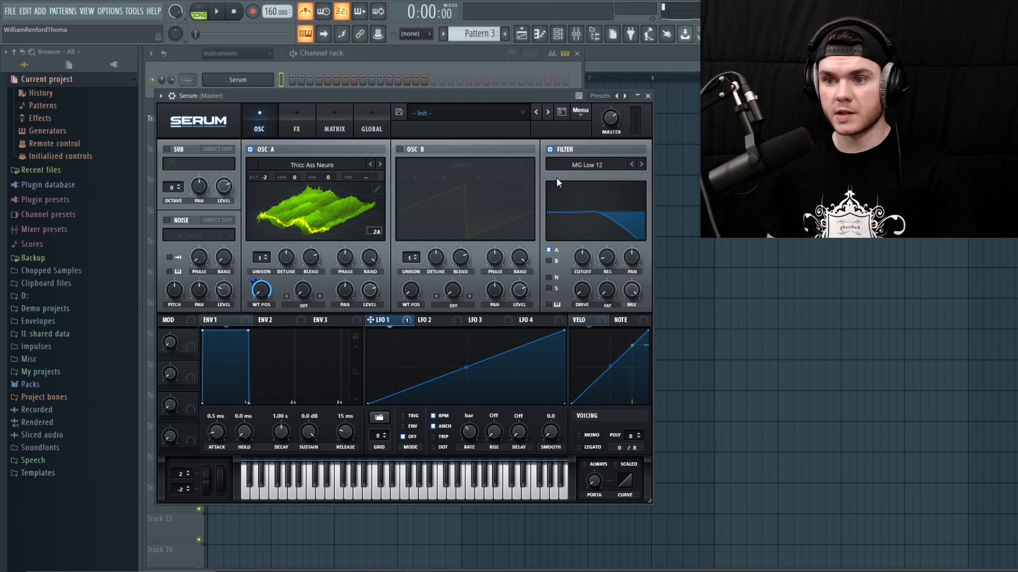
left_click(568, 162)
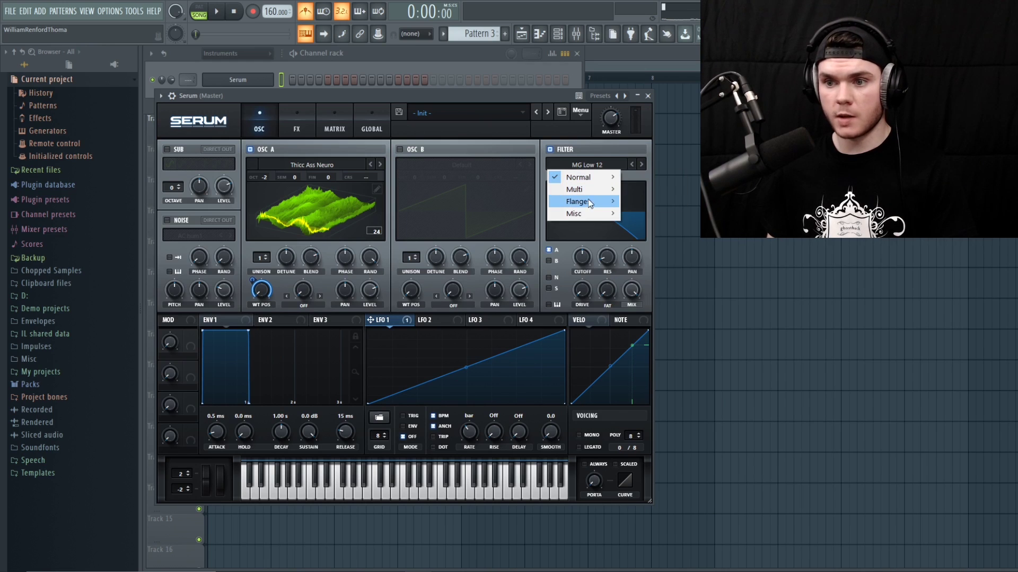
mouse_move(608, 217)
left_click(665, 322)
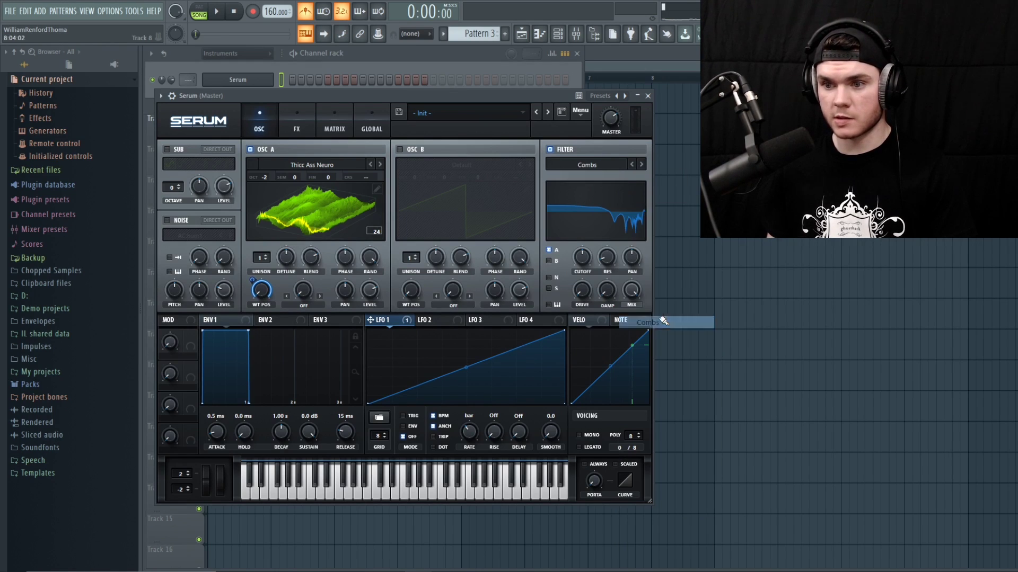
left_click_drag(582, 258, 585, 290)
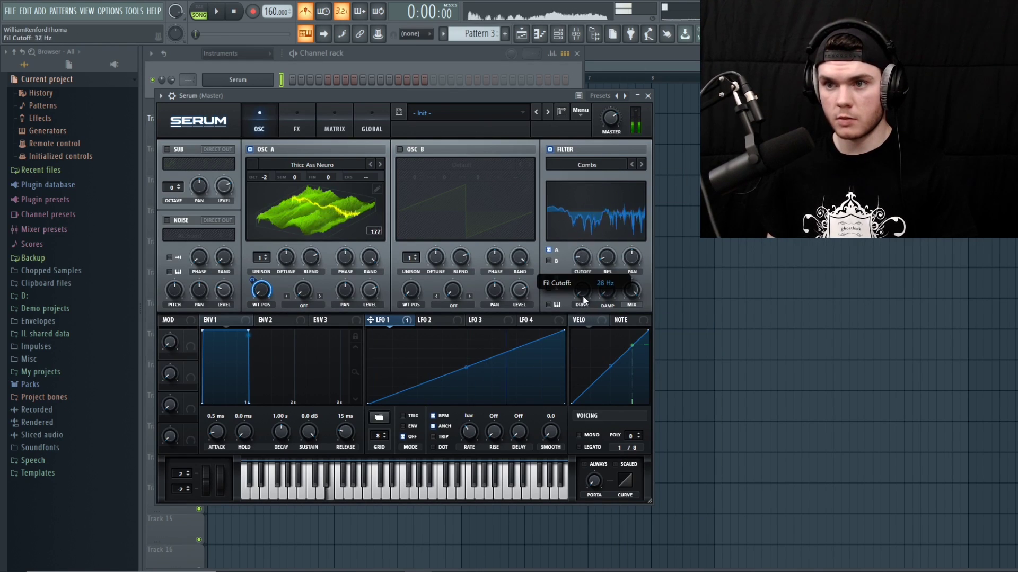
- Change the filter to the flanger type Flg - and adjust its resonance, cutoff and drive
left_click(587, 164)
mouse_move(597, 201)
left_click(644, 300)
left_click_drag(607, 263, 607, 313)
mouse_move(583, 261)
left_mouse_down()
mouse_move(583, 240)
mouse_move(581, 274)
mouse_move(582, 255)
left_mouse_up()
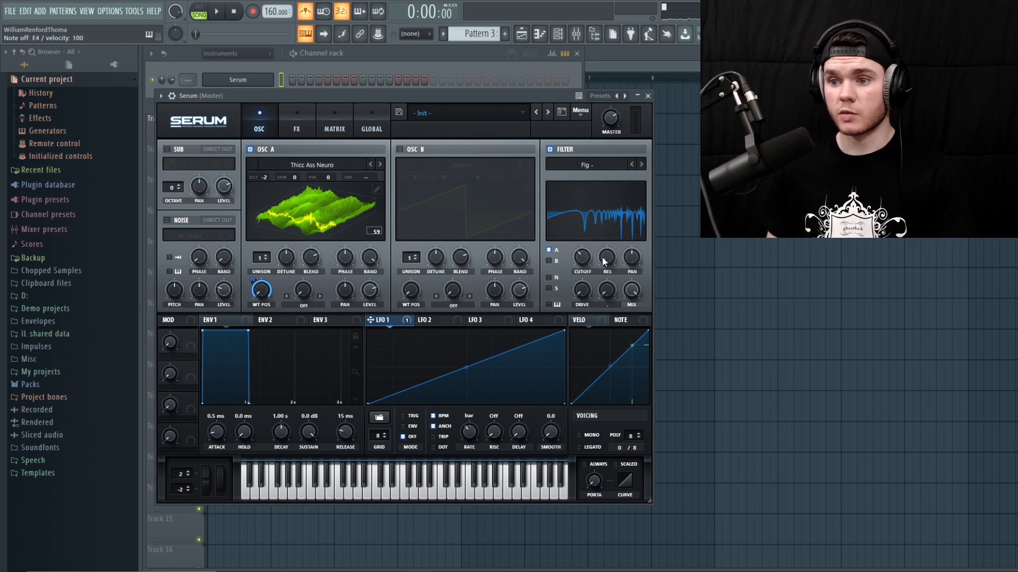
mouse_move(582, 290)
left_mouse_down()
mouse_move(587, 212)
mouse_move(580, 274)
left_mouse_up()
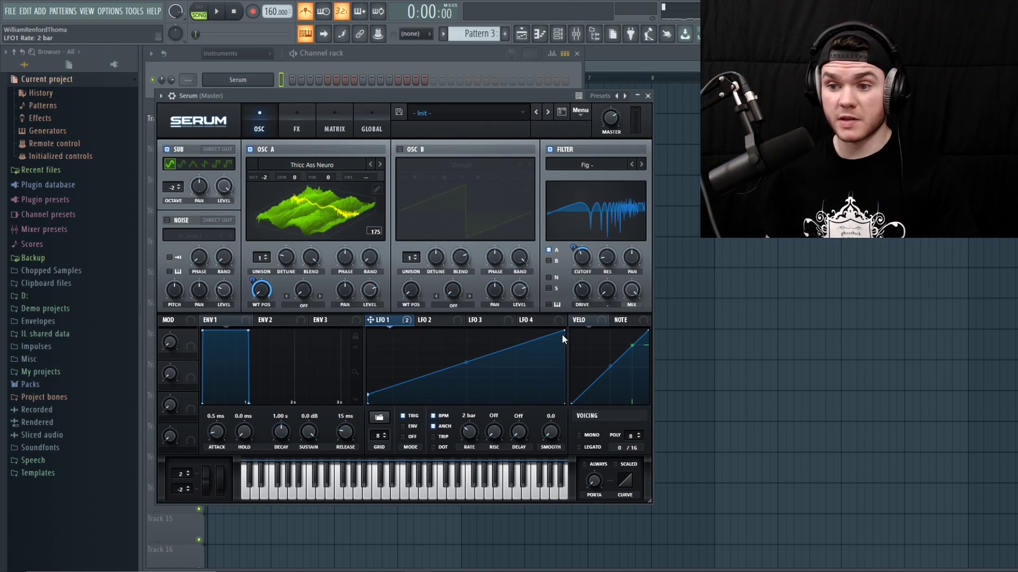
- Reshape LFO 1 into a peak by lowering its end point and raising its middle point, and audition a note
left_click_drag(563, 332, 565, 403)
left_click_drag(466, 363, 467, 316)
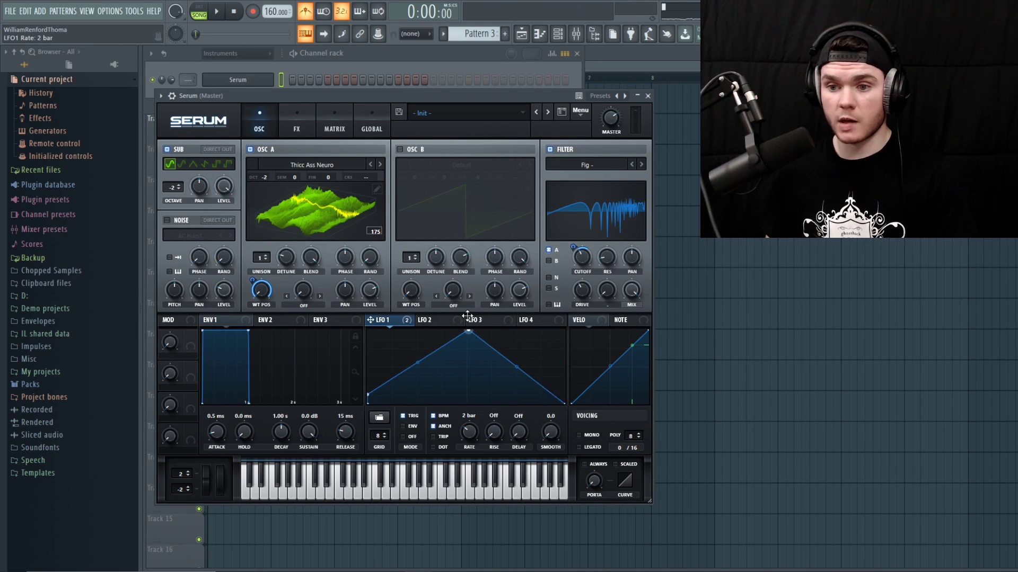
key("c")
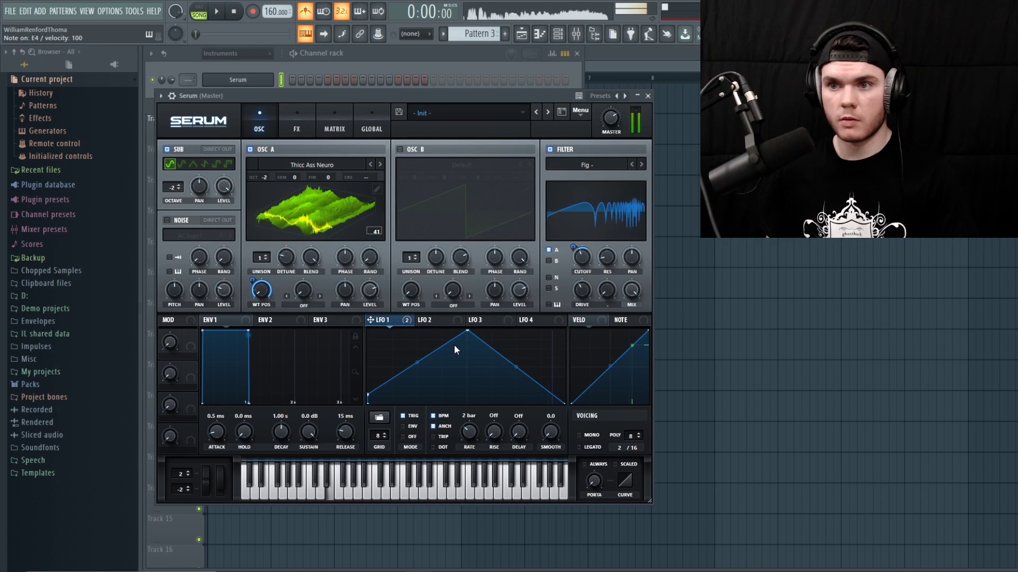
- Enable Serum's Hyper/Dimension effect, set the Hyper mix to about 28% and audition the sound
left_click(297, 118)
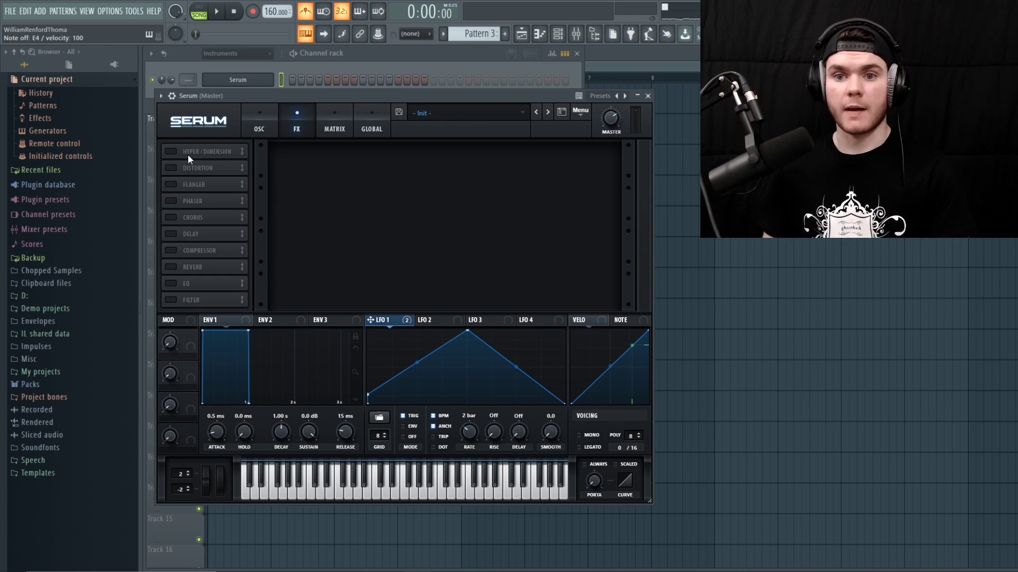
left_click(201, 152)
left_click_drag(476, 158, 461, 180)
key("c")
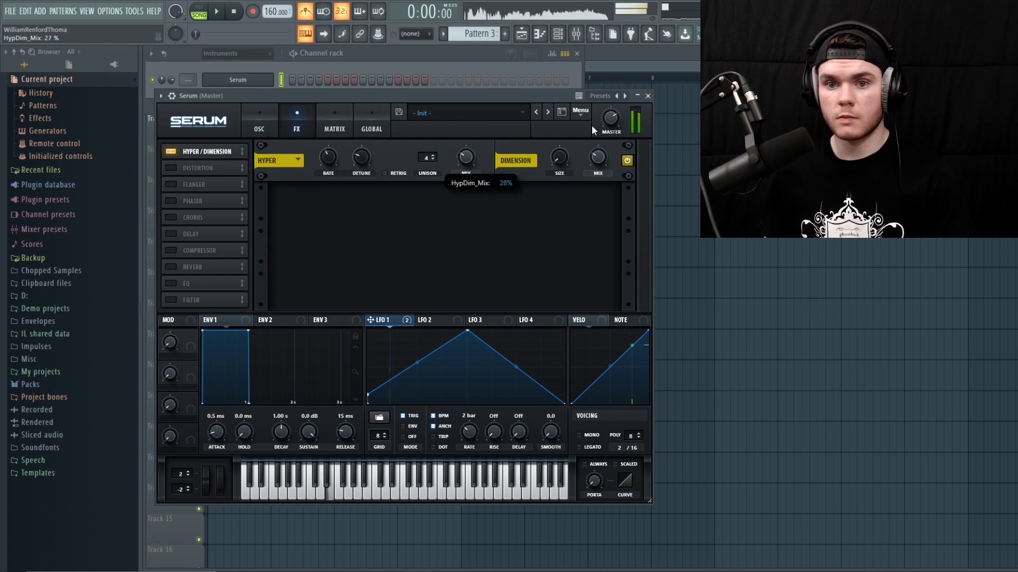
- Add SoftClip distortion with about 41% drive and a flanger with its mix at about 54%
left_click(195, 168)
left_click(339, 203)
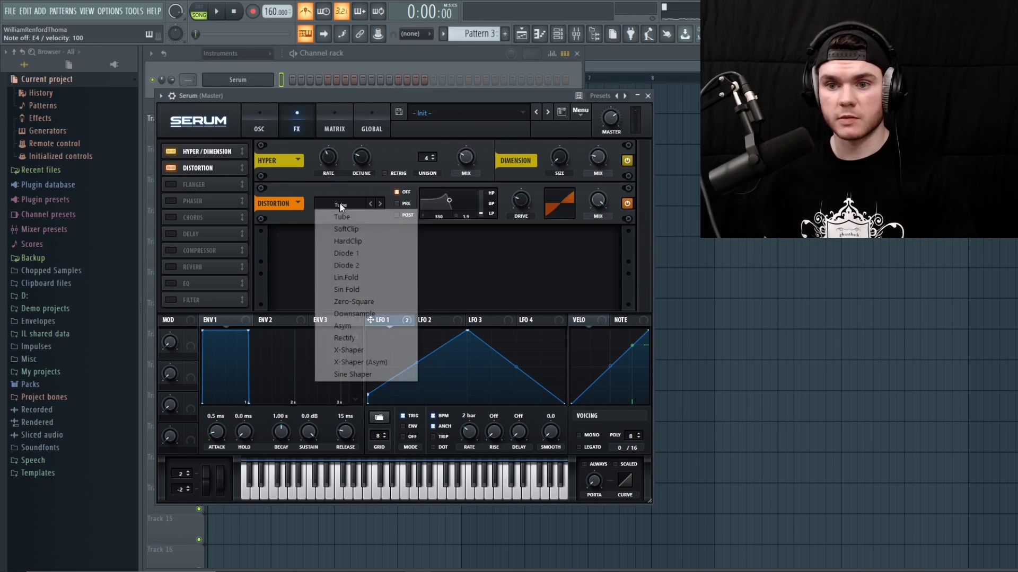
left_click(345, 230)
left_click_drag(525, 129, 517, 186)
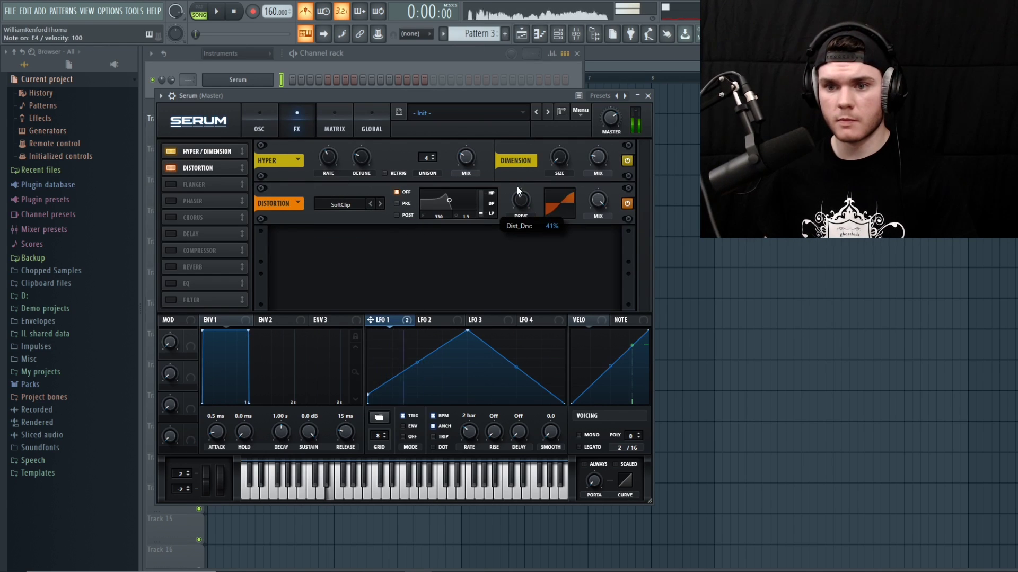
left_click(194, 184)
left_click_drag(602, 241, 596, 309)
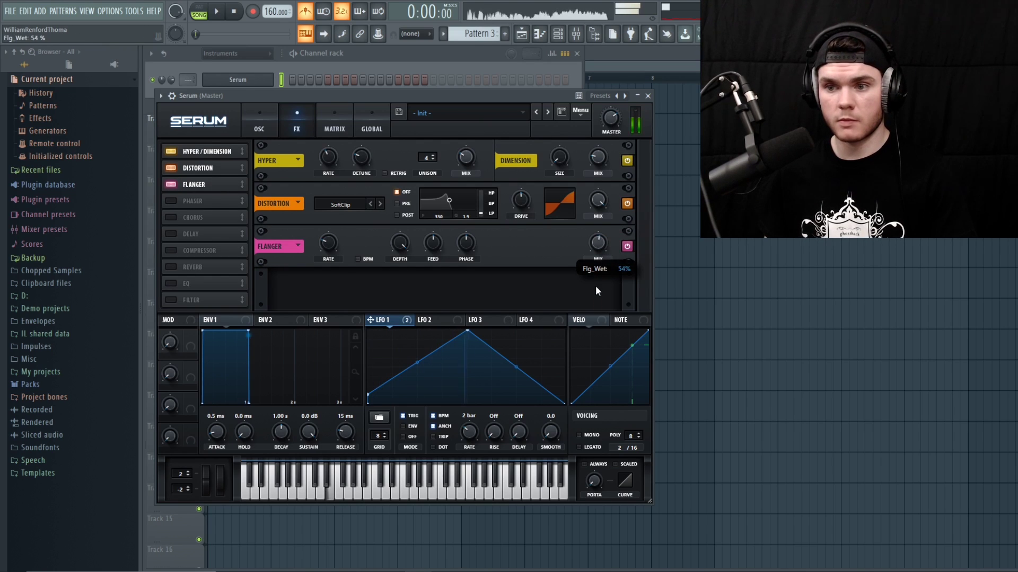
- Enable the phaser, lower its rate and depth, and adjust its frequency with LFO 1 modulation
left_click(171, 200)
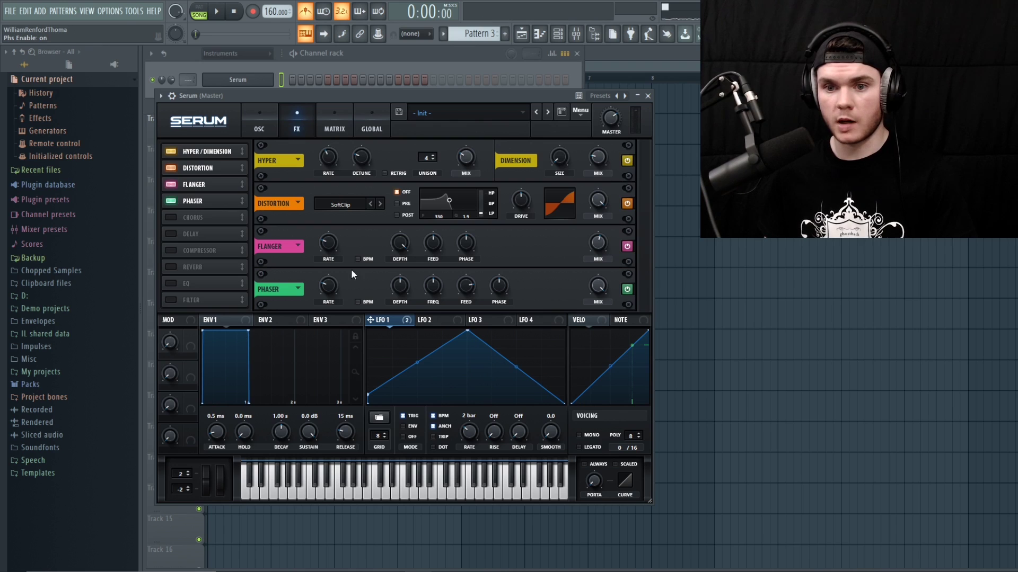
left_click_drag(327, 286, 326, 370)
left_click_drag(398, 286, 393, 346)
mouse_move(435, 287)
left_mouse_down()
mouse_move(431, 317)
mouse_move(428, 306)
mouse_move(441, 320)
mouse_move(434, 306)
left_mouse_up()
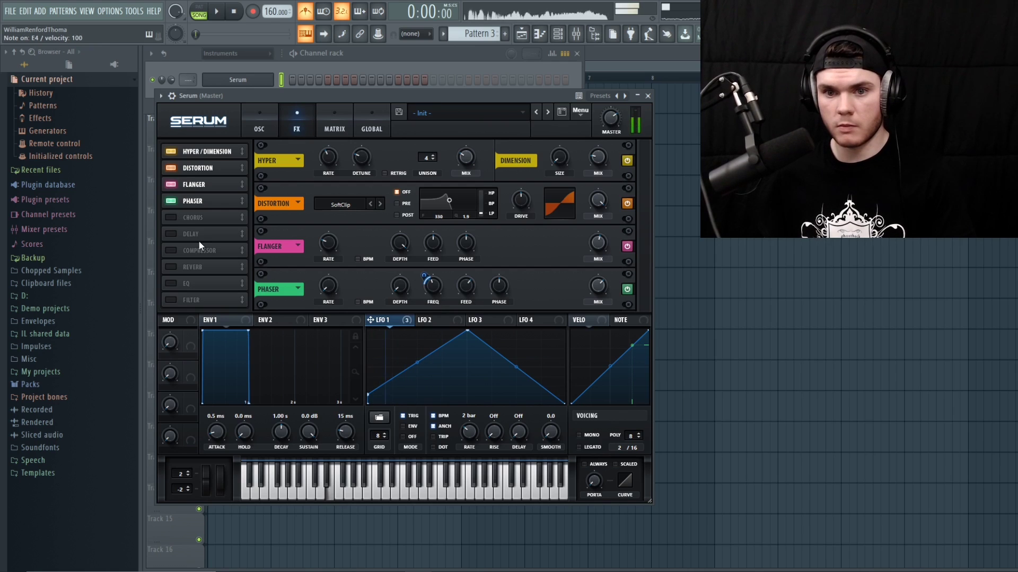
- Enable the chorus effect and add a compressor in multiband mode
left_click(171, 217)
left_click(289, 289)
left_click(328, 303)
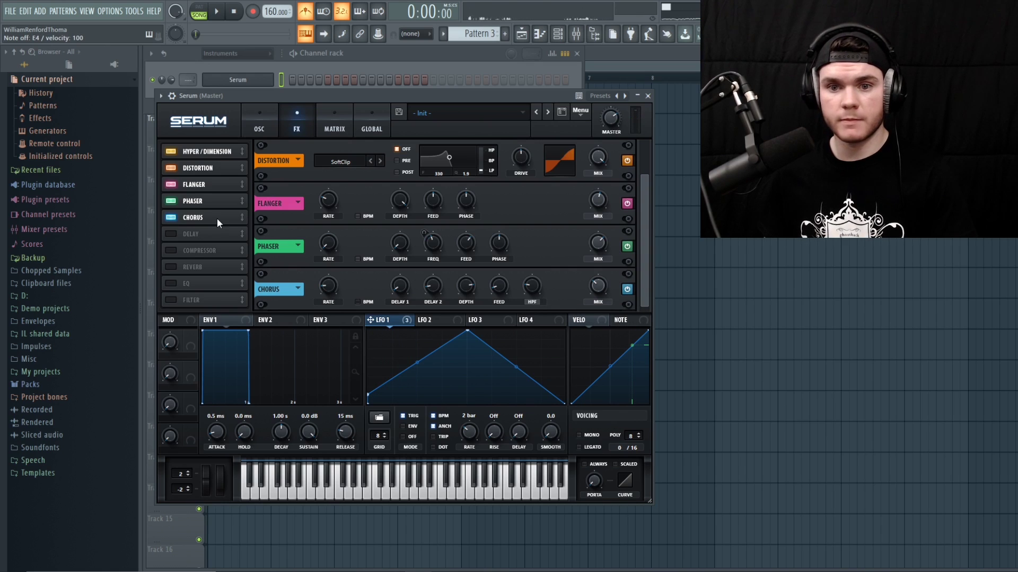
left_click(176, 250)
left_click(494, 302)
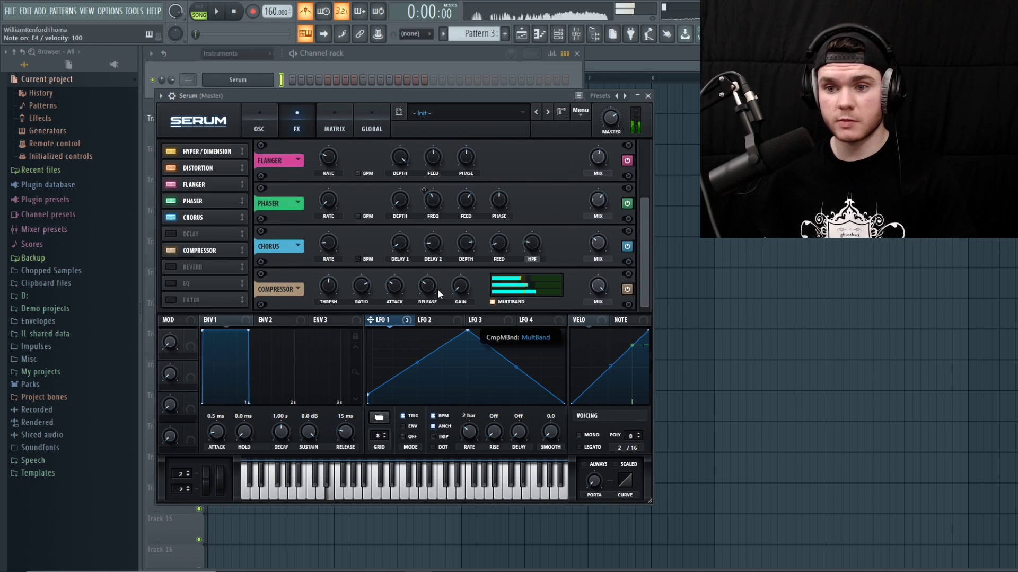
- Lower the multiband compressor's threshold and add a filter effect at the head of the FX chain, set to Band 24
left_click_drag(329, 285, 325, 304)
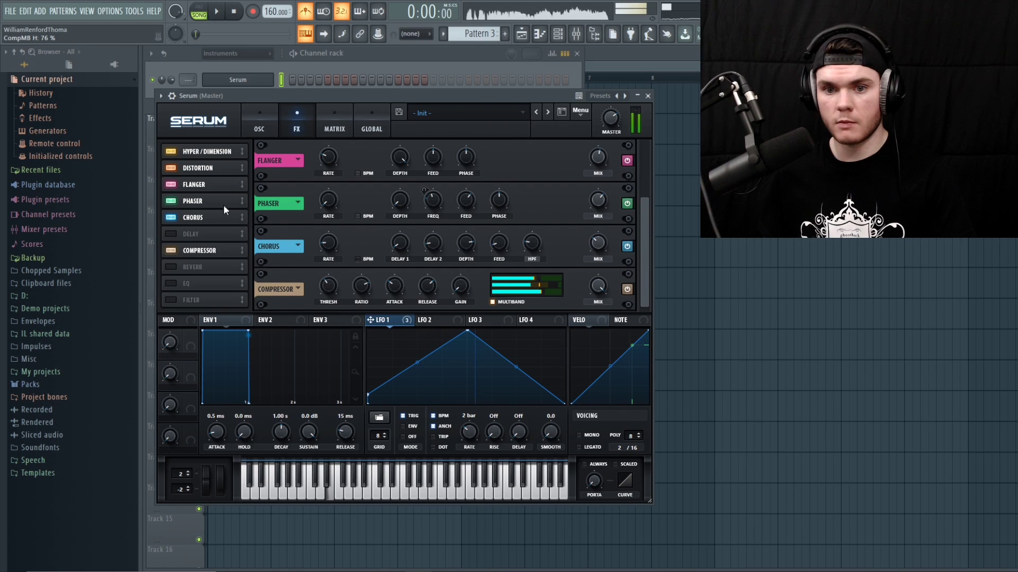
left_click(191, 300)
left_click_drag(191, 300, 199, 150)
left_click(334, 161)
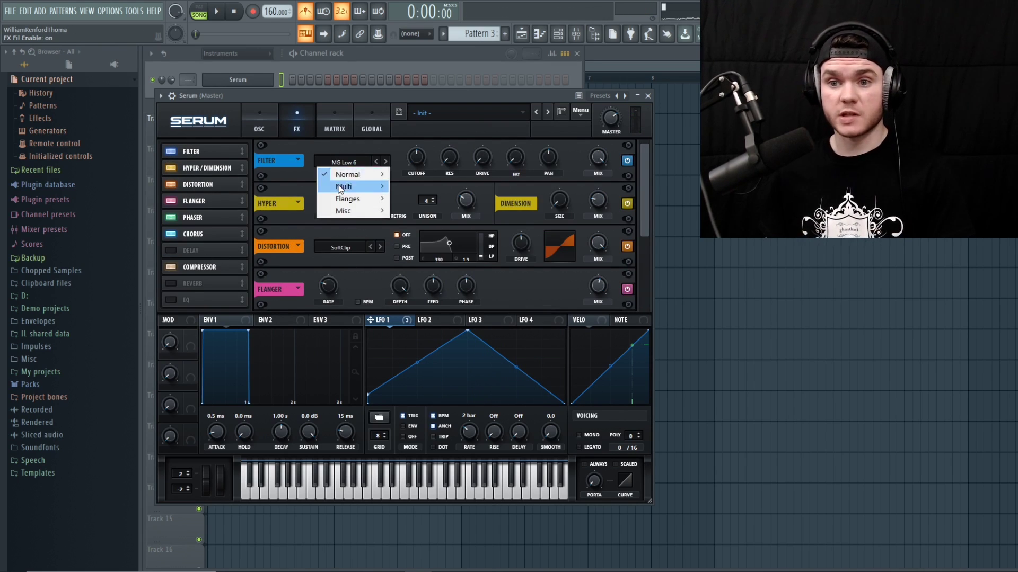
mouse_move(344, 175)
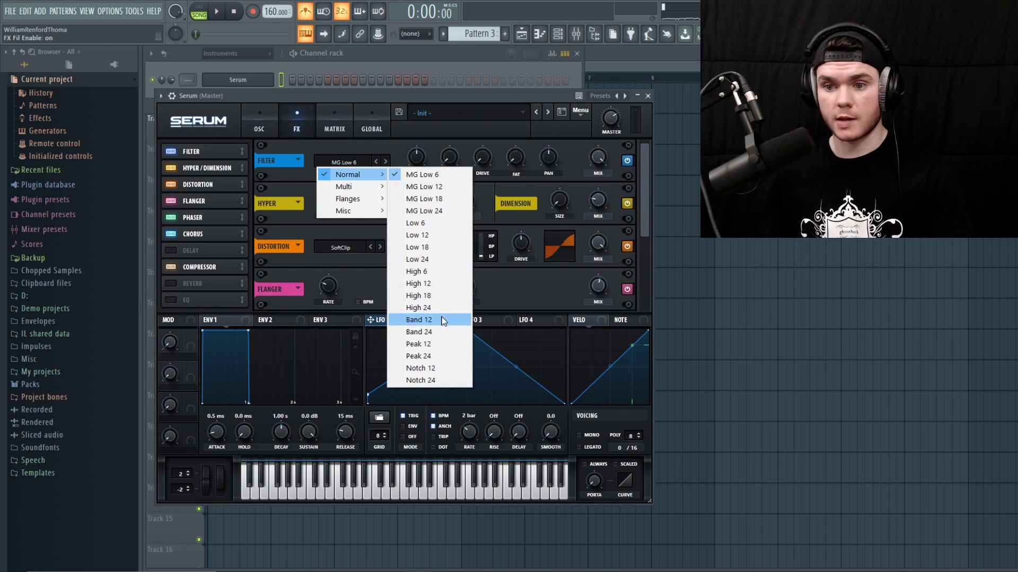
left_click(443, 333)
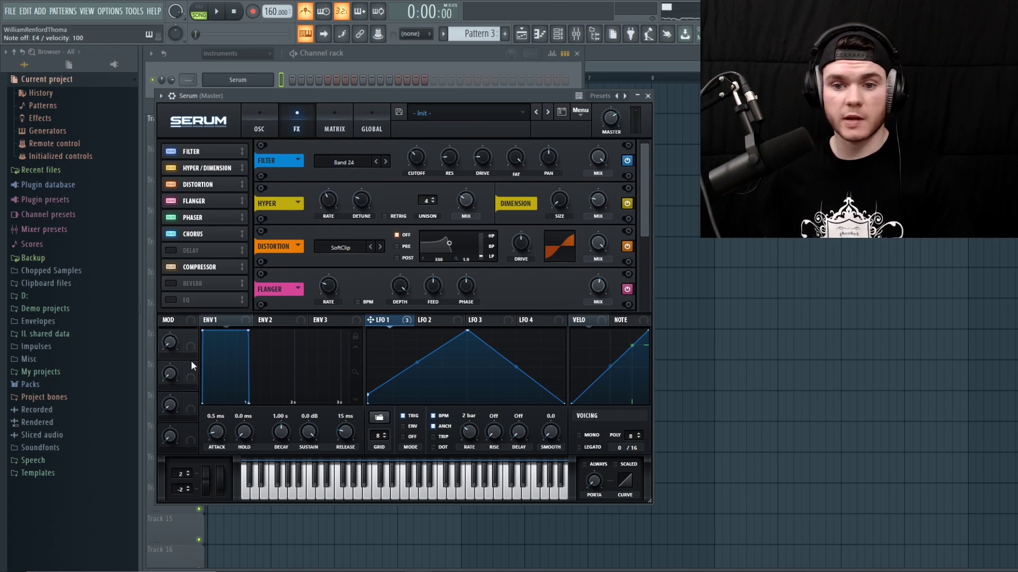
- Assign Macro 1 to the FX filter cutoff with an amount of 40 and set Serum's master volume to about 76%
left_click_drag(191, 345, 412, 155)
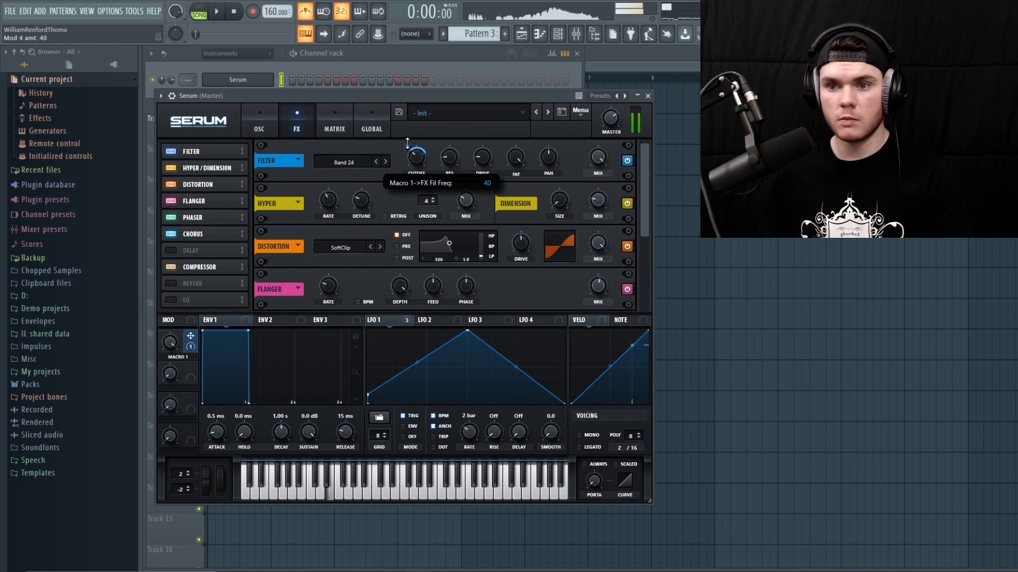
mouse_move(168, 376)
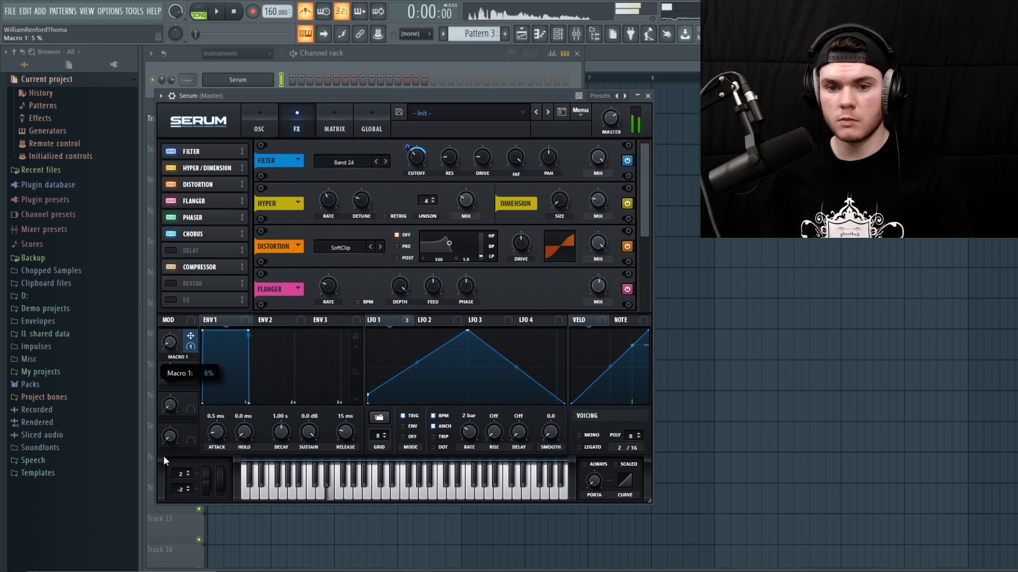
mouse_move(609, 113)
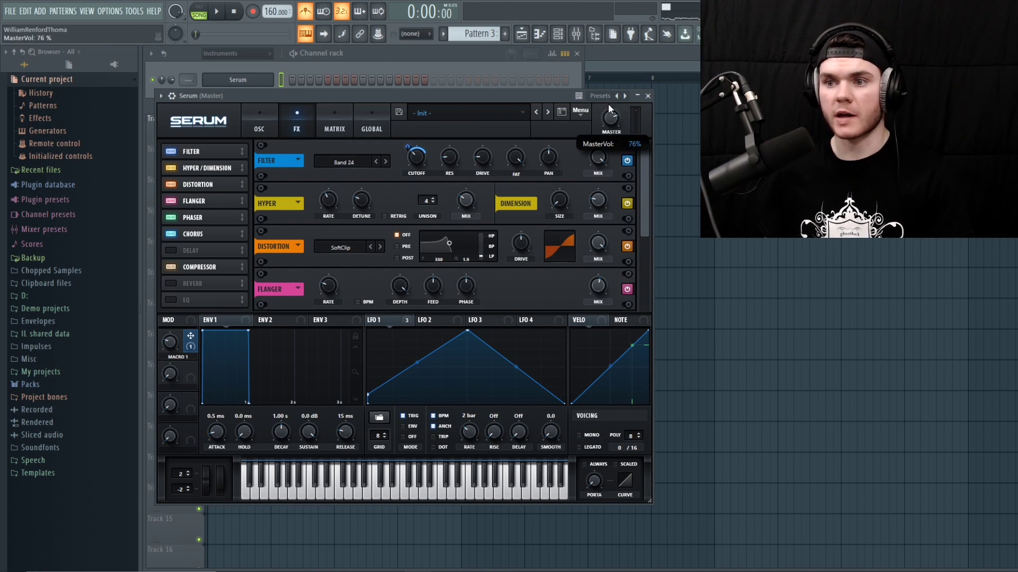
- Draw a long F4 note from bar 1 in Serum's piano roll and place Pattern 3 on playlist Track 3
left_click(383, 56)
right_click(271, 75)
left_click(301, 76)
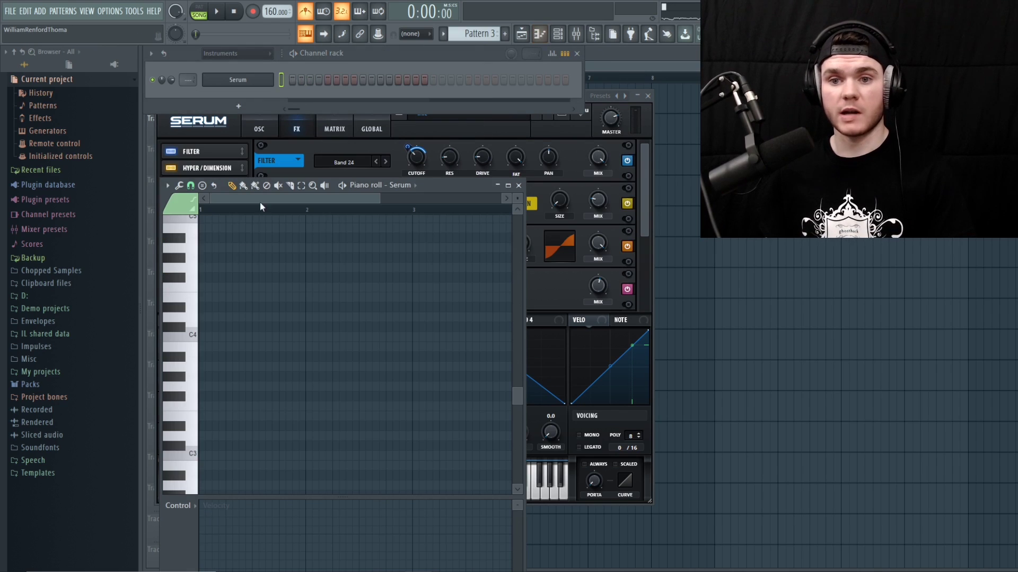
key("c")
left_click(193, 289)
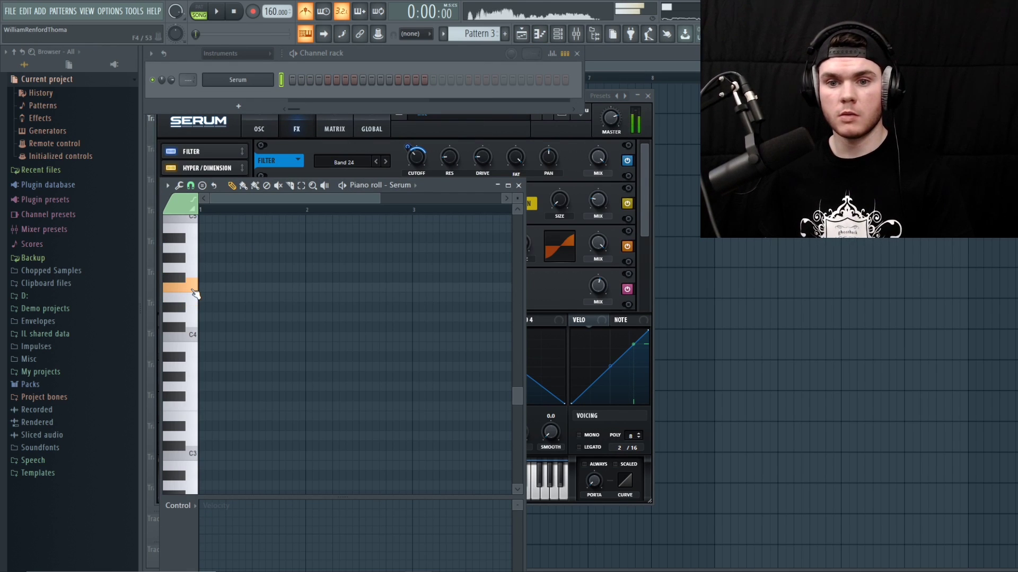
left_click(209, 288)
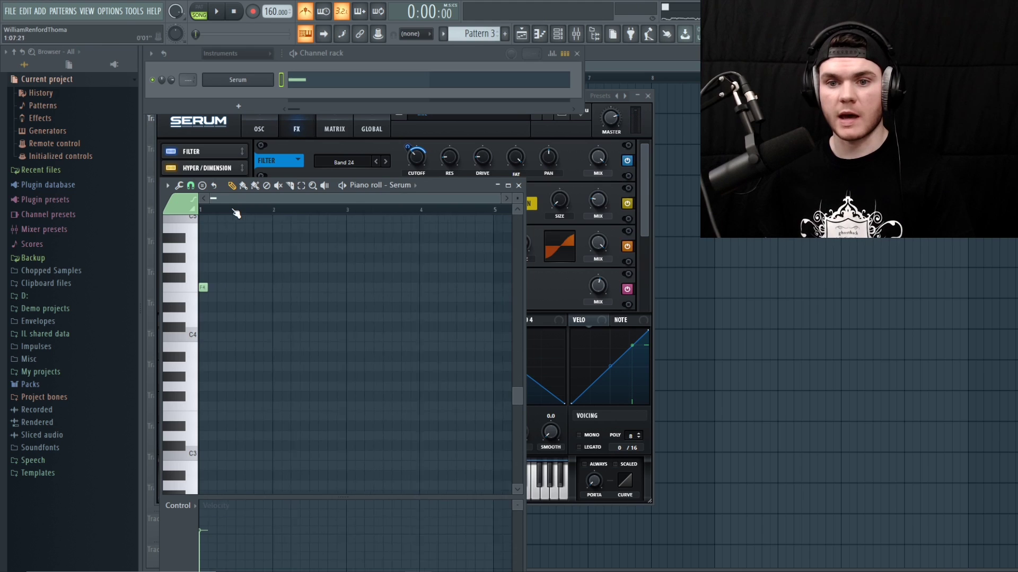
left_click_drag(206, 289, 510, 289)
left_click(227, 132)
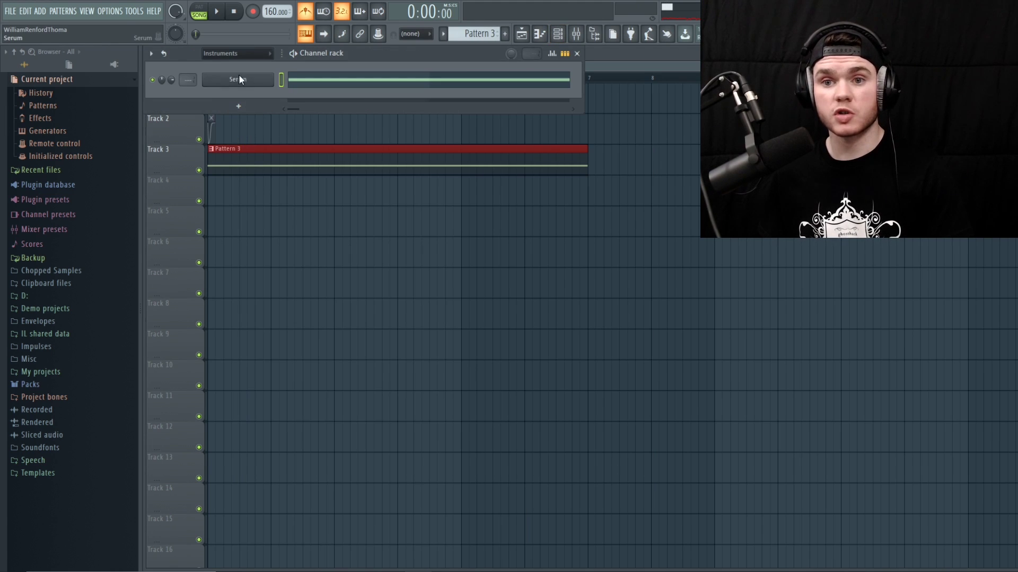
- Reopen Serum and audition the bass by sweeping Macro 1 while the song plays
left_click(237, 80)
left_click_drag(301, 97, 299, 145)
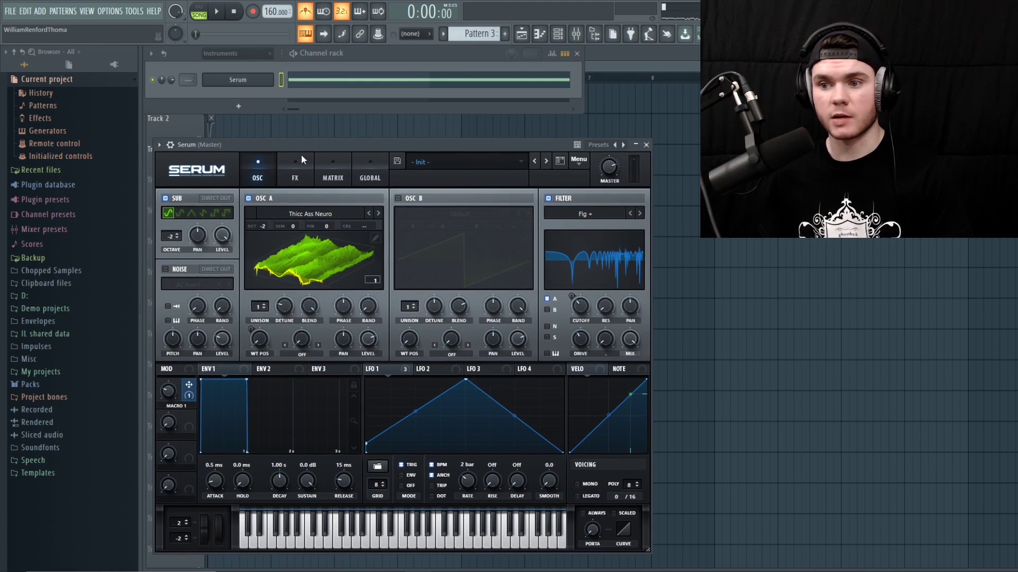
key("space")
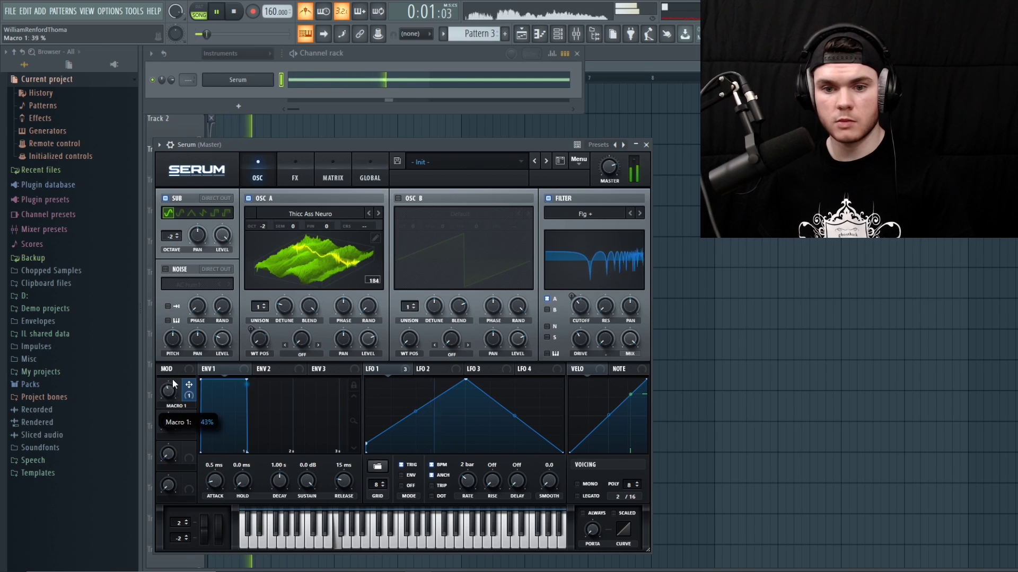
left_click_drag(169, 391, 164, 433)
key("space")
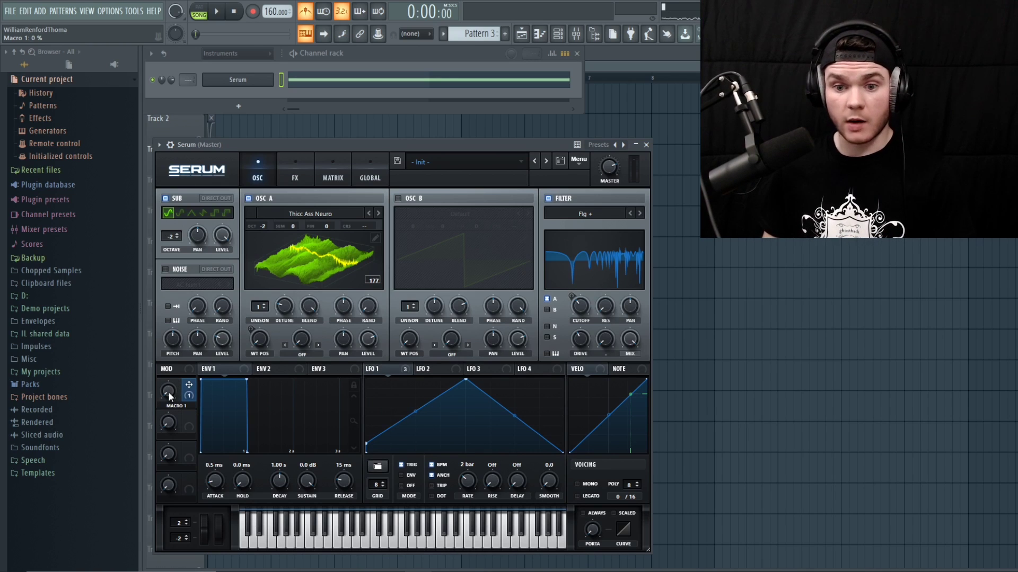
left_click(378, 34)
left_click_drag(168, 391, 168, 422)
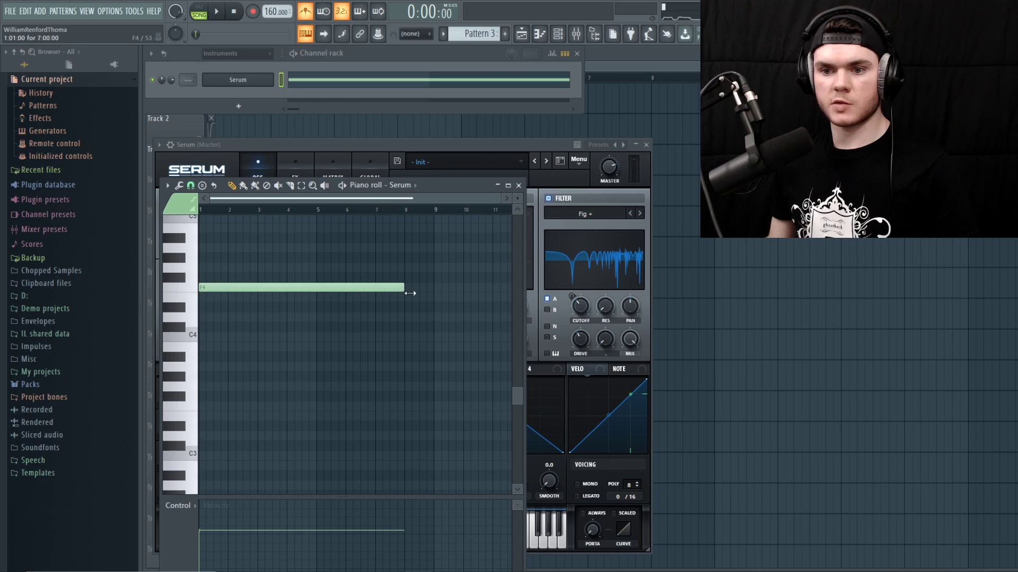
- Extend the F4 note to 8 bars and move the Serum window clear of the Track 3 clip
left_click_drag(410, 293, 437, 293)
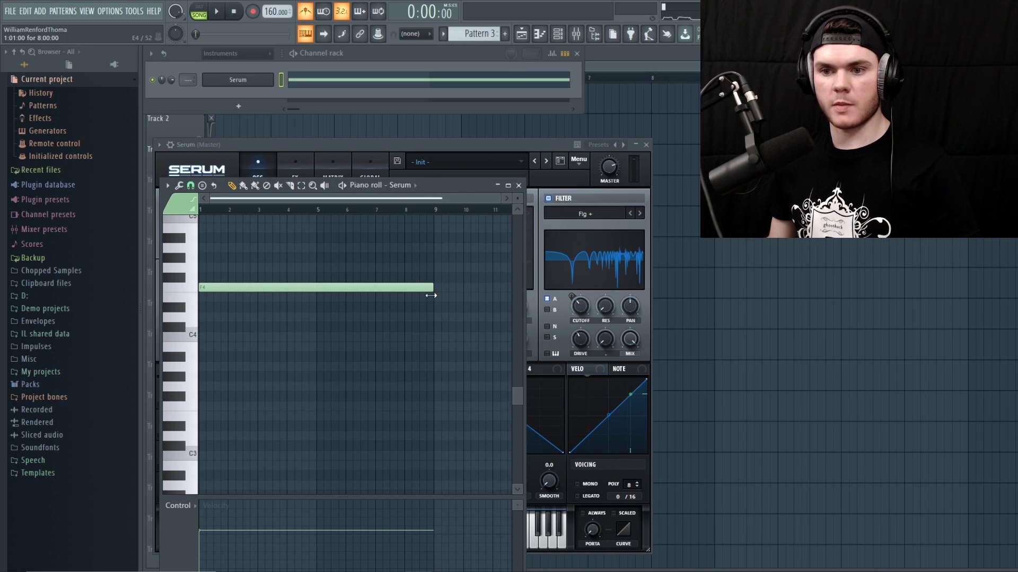
left_click(517, 186)
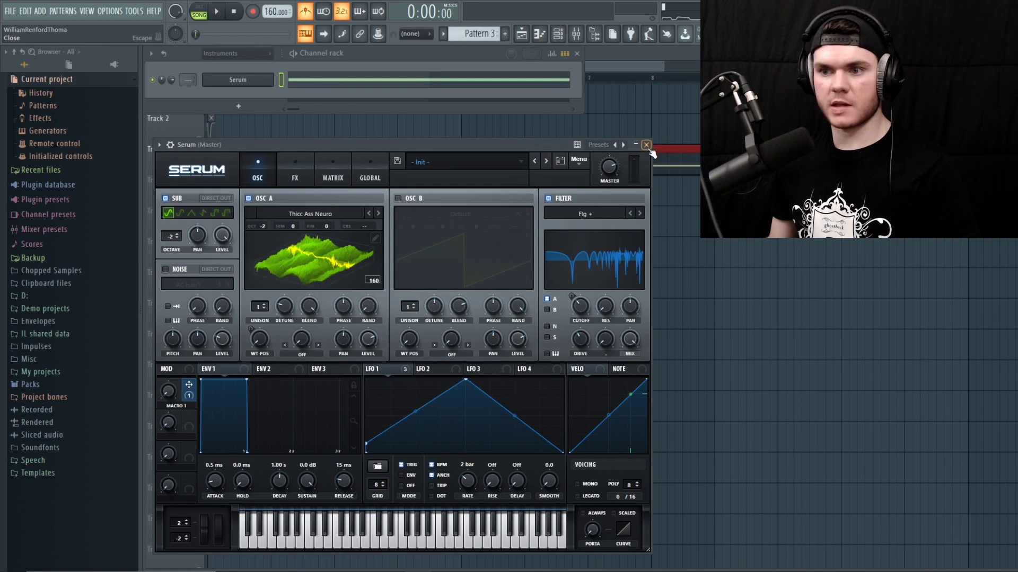
left_click_drag(546, 148, 558, 195)
scroll(547, 135, "down", 1)
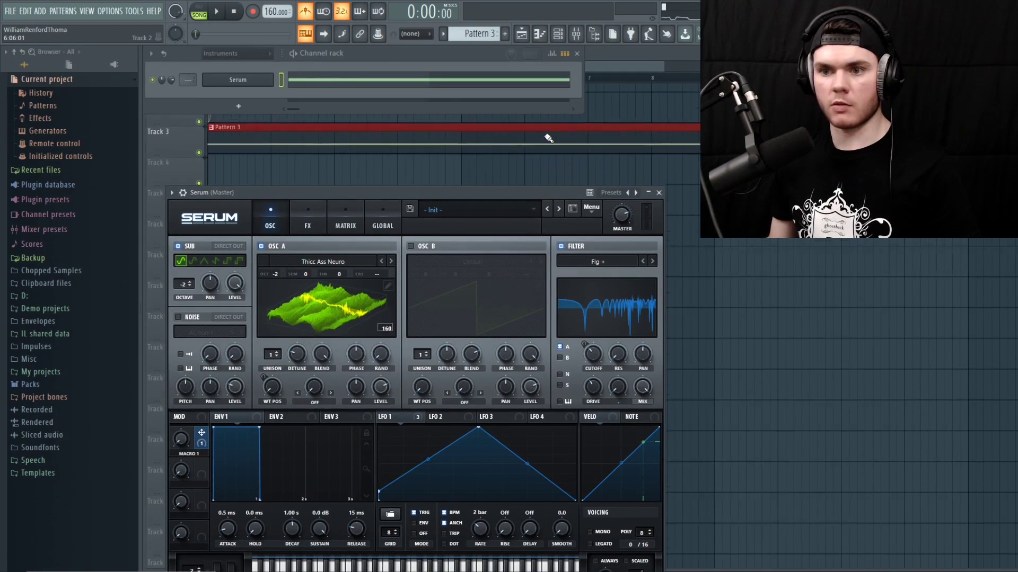
left_click_drag(302, 191, 297, 183)
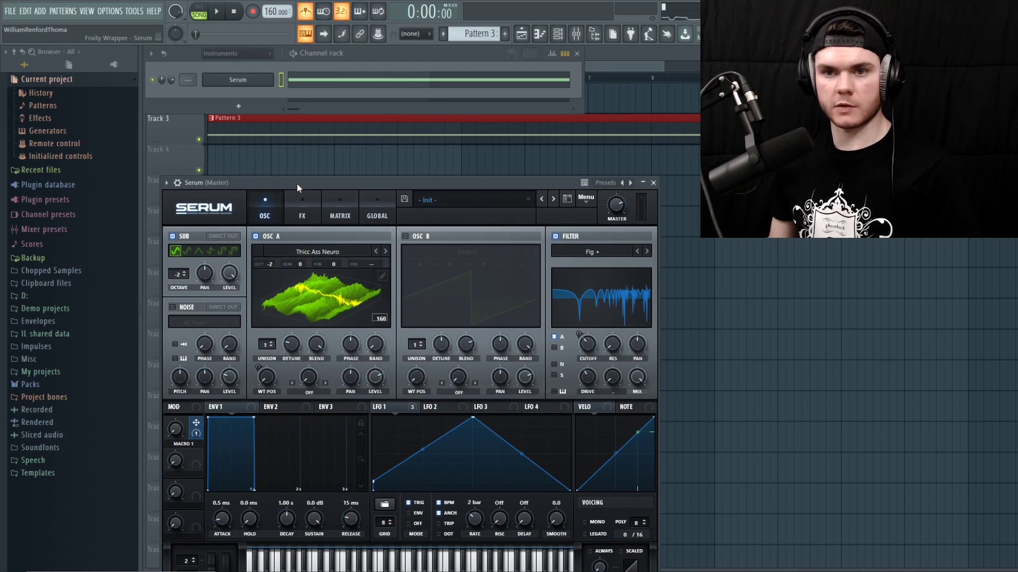
- Record Macro 1 knob movements as automation in Pattern 3 during playback, and close Serum and the Channel rack
key("r")
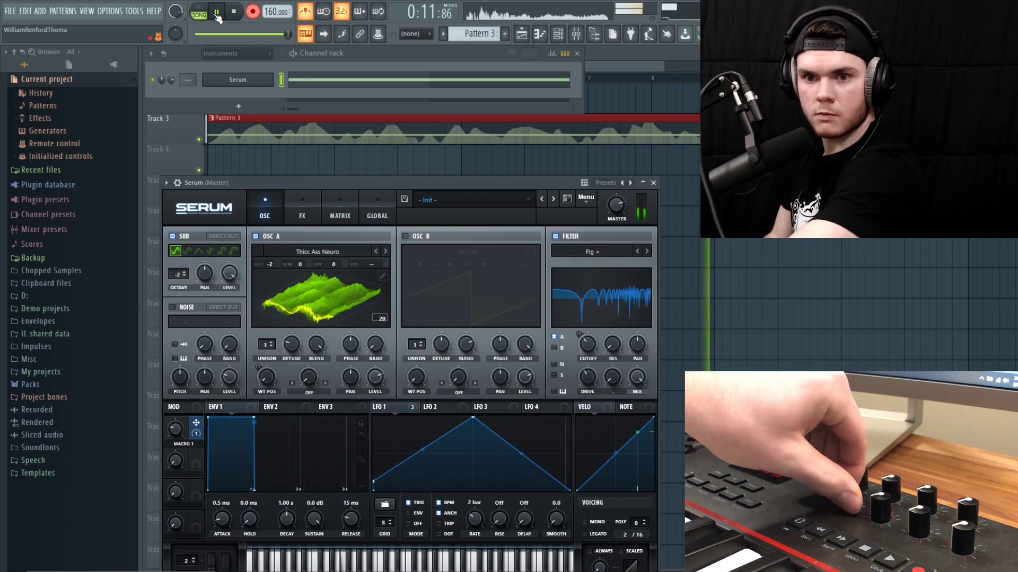
left_click(234, 11)
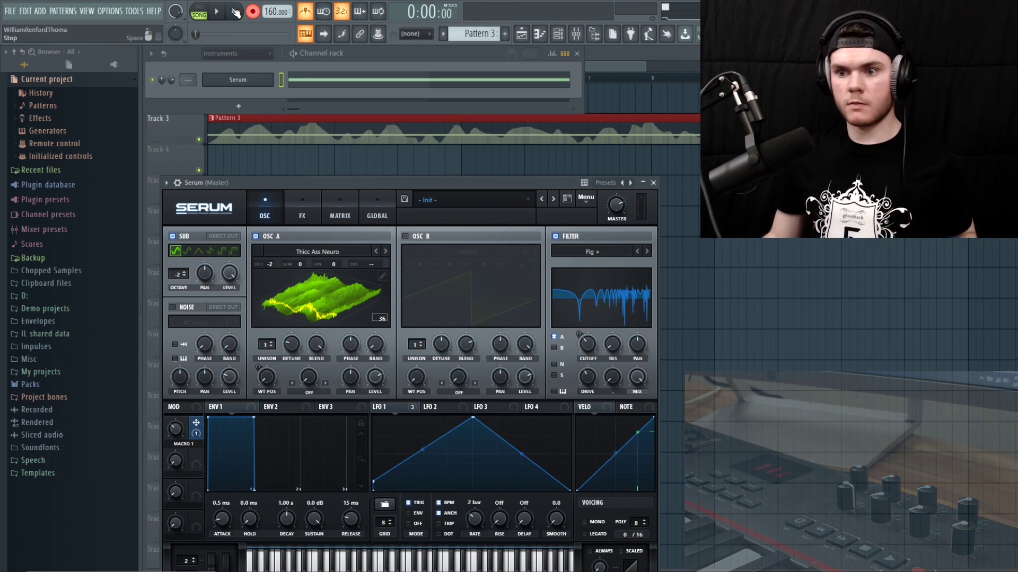
left_click(654, 183)
key("F6")
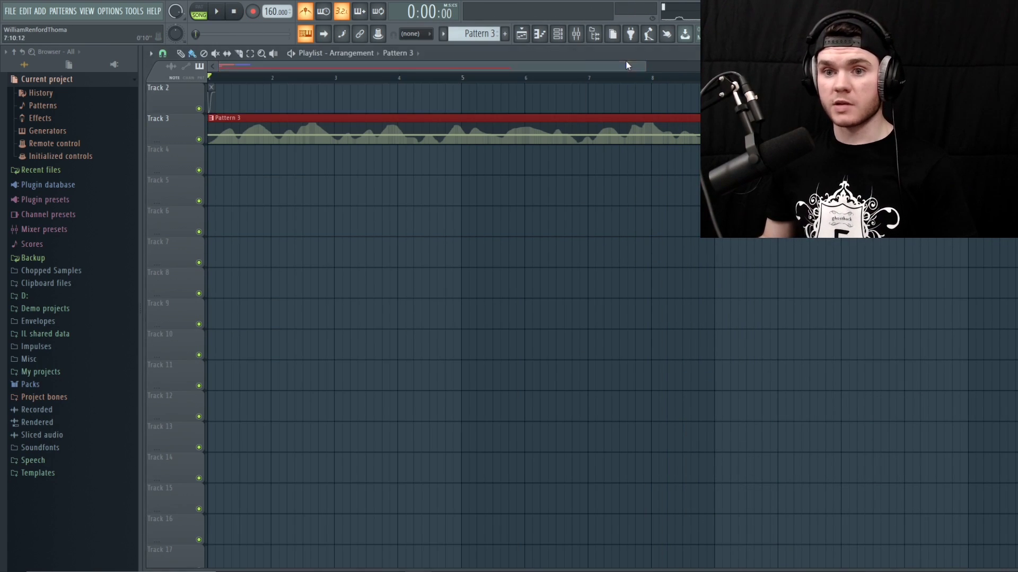
- Play back the recorded Pattern 3 automation in the playlist and turn off the metronome
left_click_drag(647, 66, 855, 65)
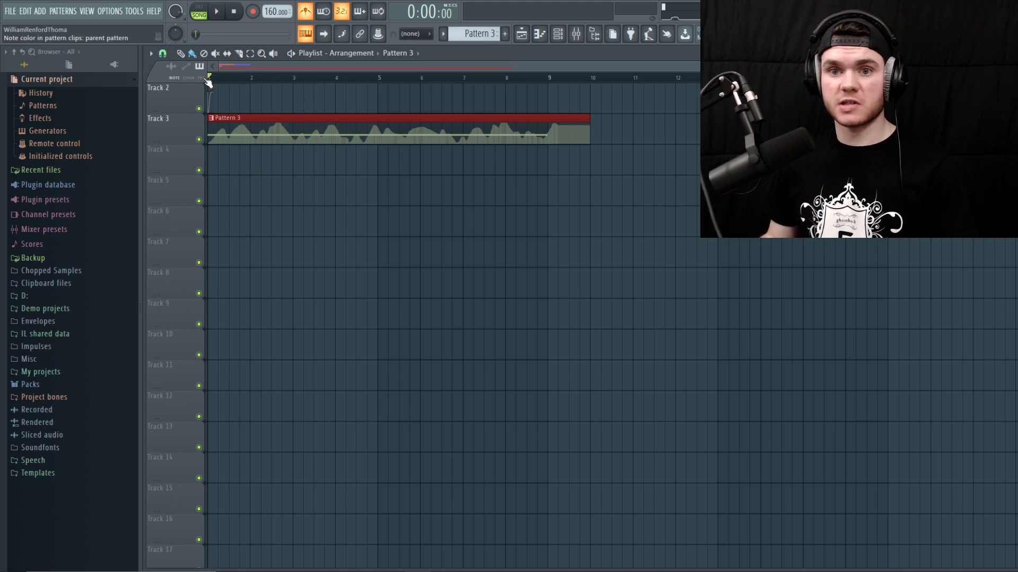
key("space")
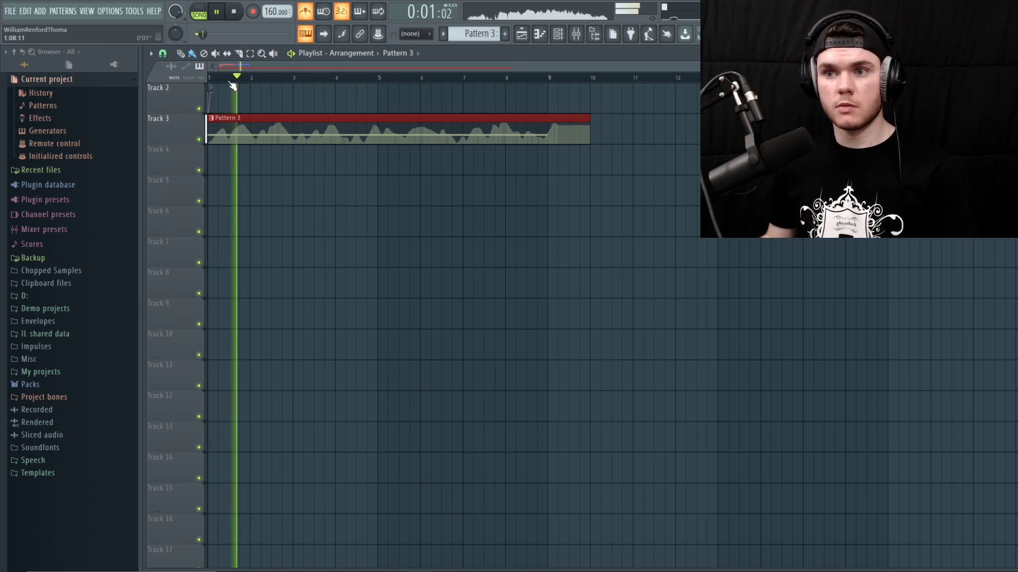
left_click(309, 11)
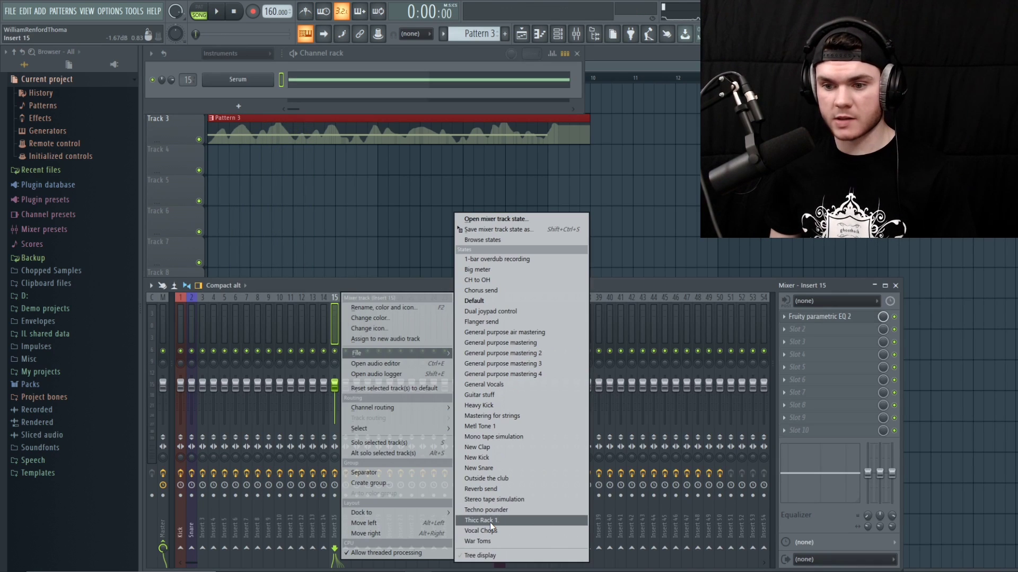
- Load the Thicc Rack 1 mixer track state on Insert 15 and audition the bass through it
left_click(490, 523)
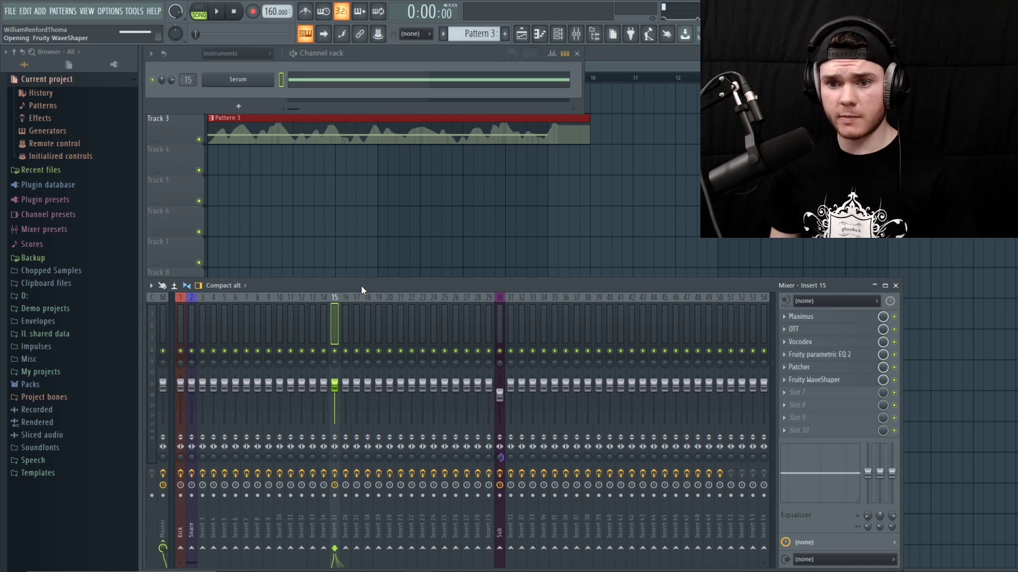
key("space")
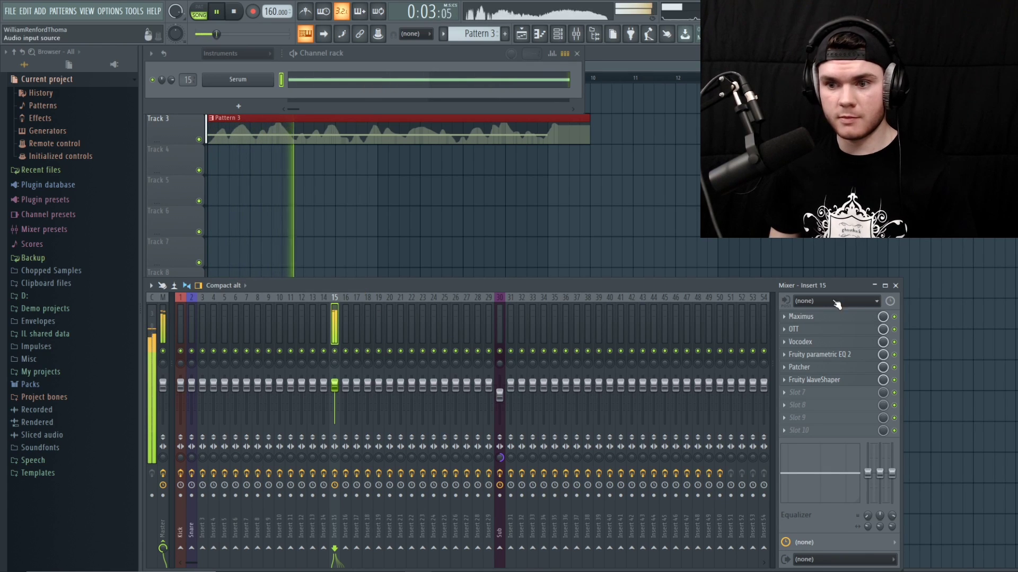
key("space")
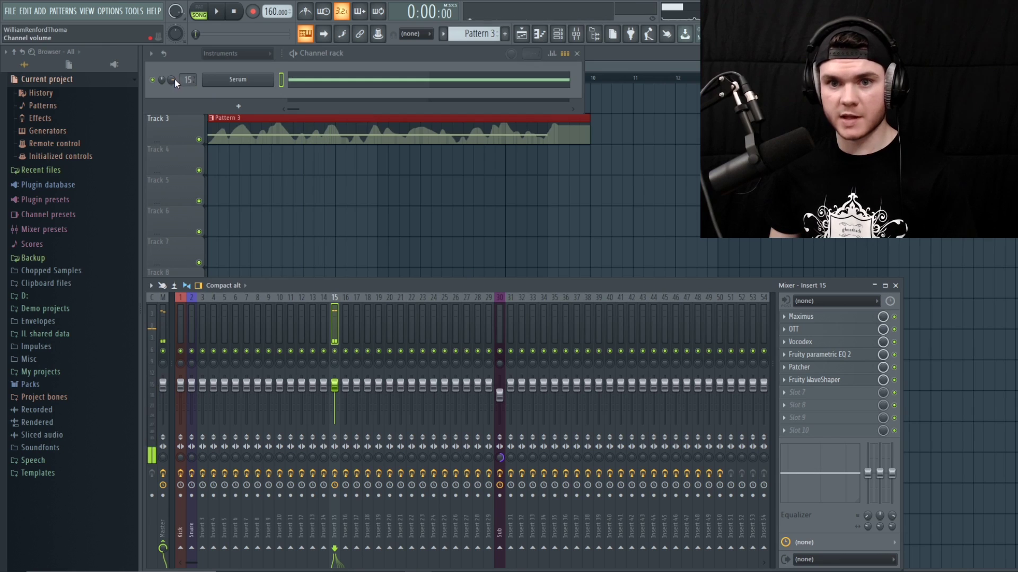
key("space")
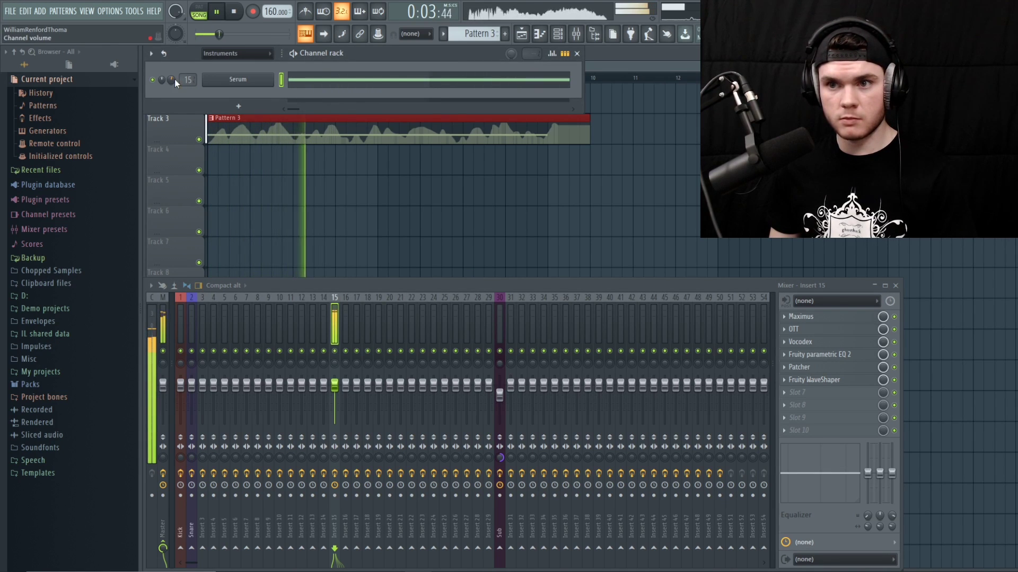
key("space")
- Set oscillator A's warp mode to Bend +/- in Serum and sweep the warp amount while the song plays
left_click(237, 80)
left_click(310, 354)
left_click(318, 354)
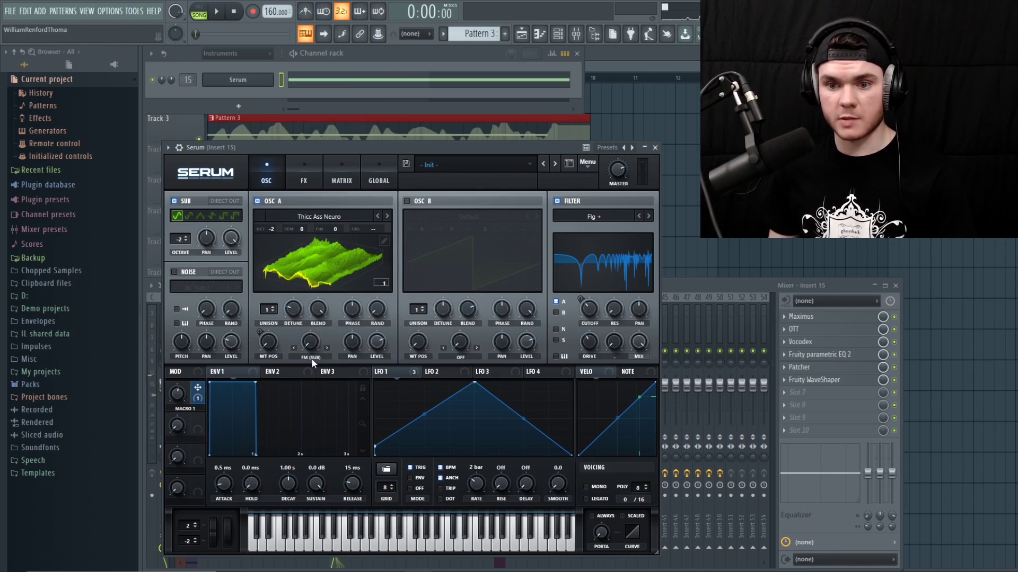
left_click(310, 359)
left_click(341, 160)
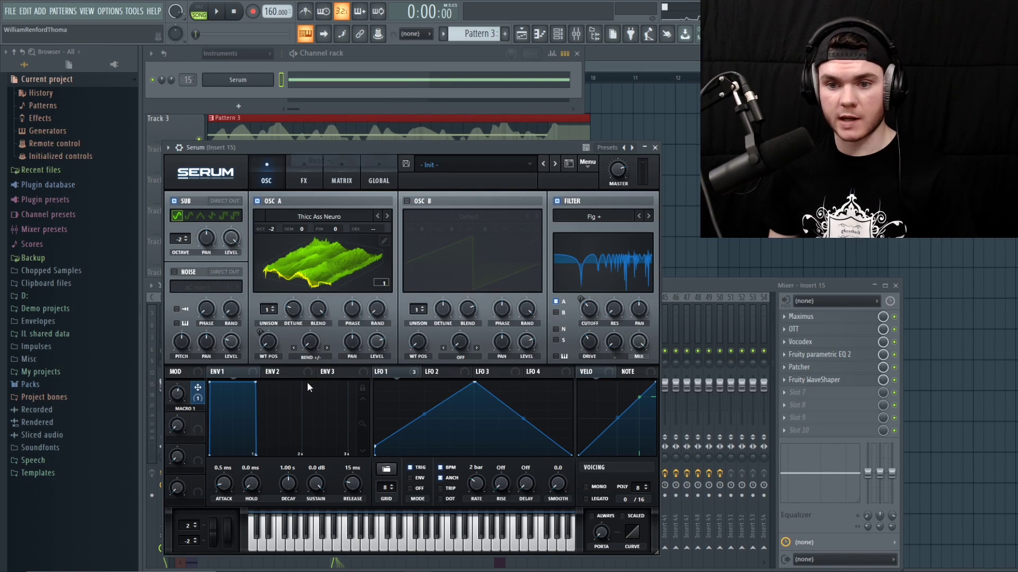
key("space")
left_click_drag(310, 342, 316, 279)
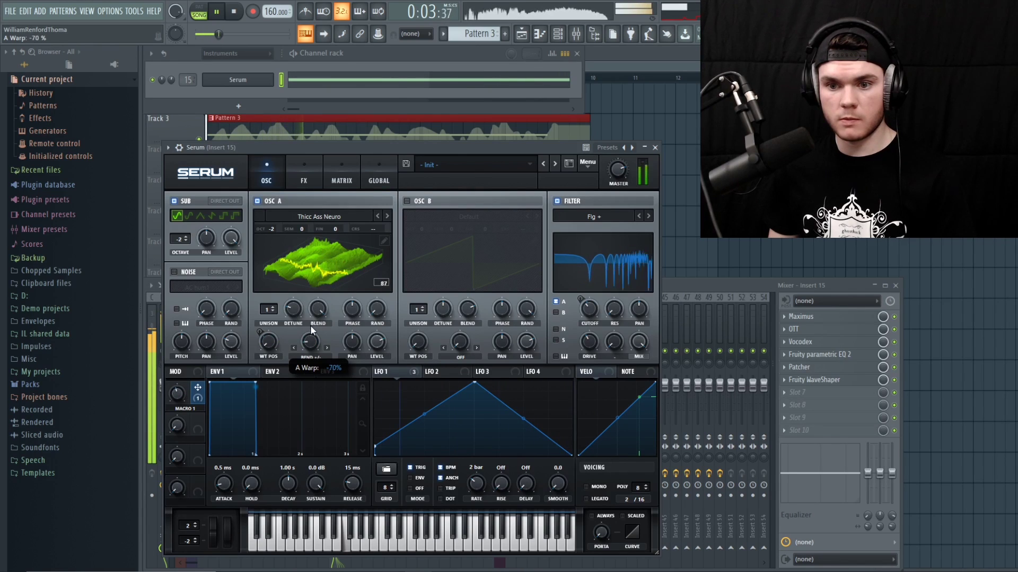
key("space")
- Choose another warp mode for oscillator A and adjust its amount while auditioning the bass
left_click(310, 357)
left_click(335, 150)
key("space")
left_click_drag(315, 343, 302, 410)
key("space")
key("space")
key("space")
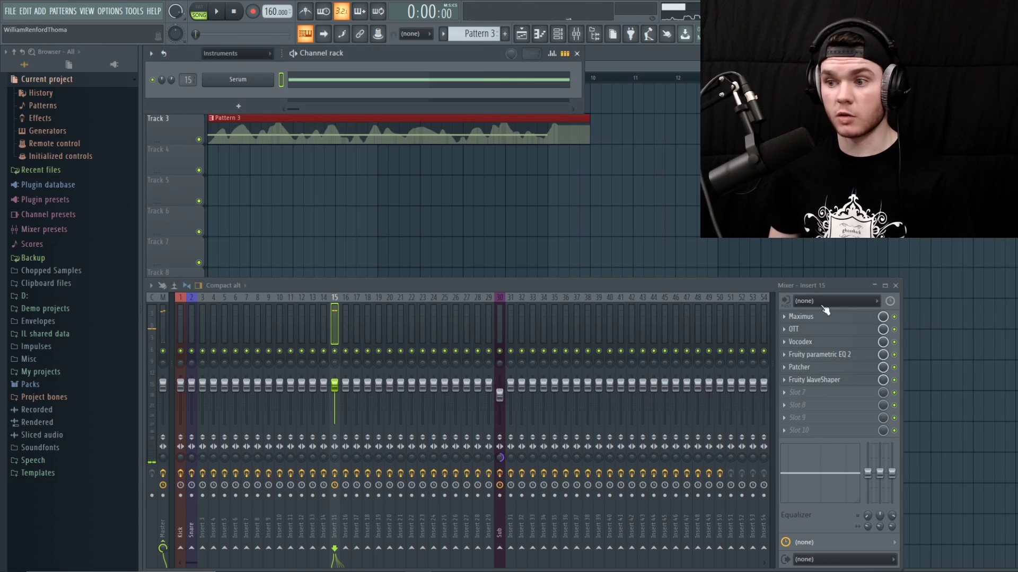
- Open Maximus on Insert 15 and examine its low band curve
left_click(803, 316)
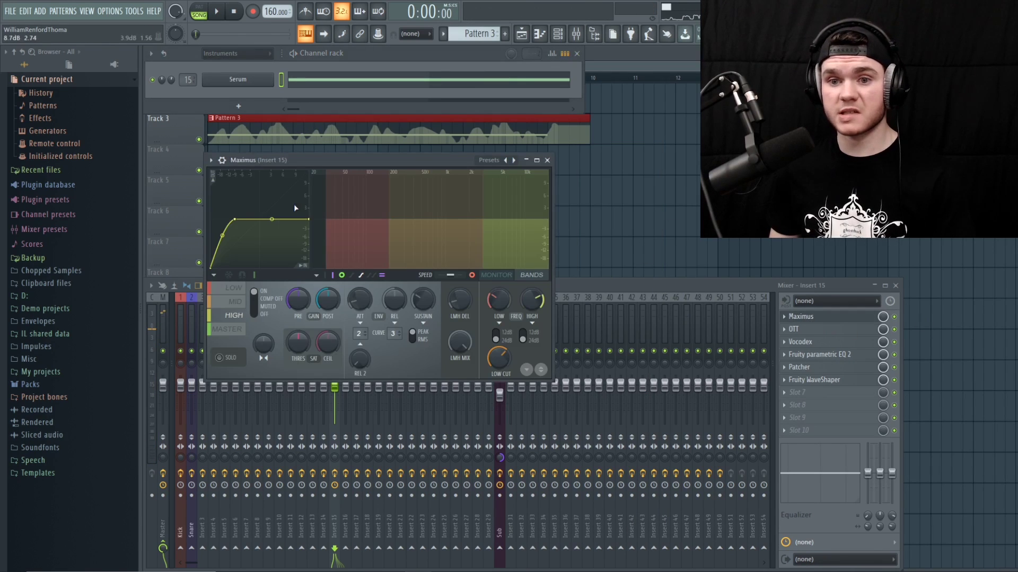
left_click_drag(294, 160, 277, 163)
left_click(229, 290)
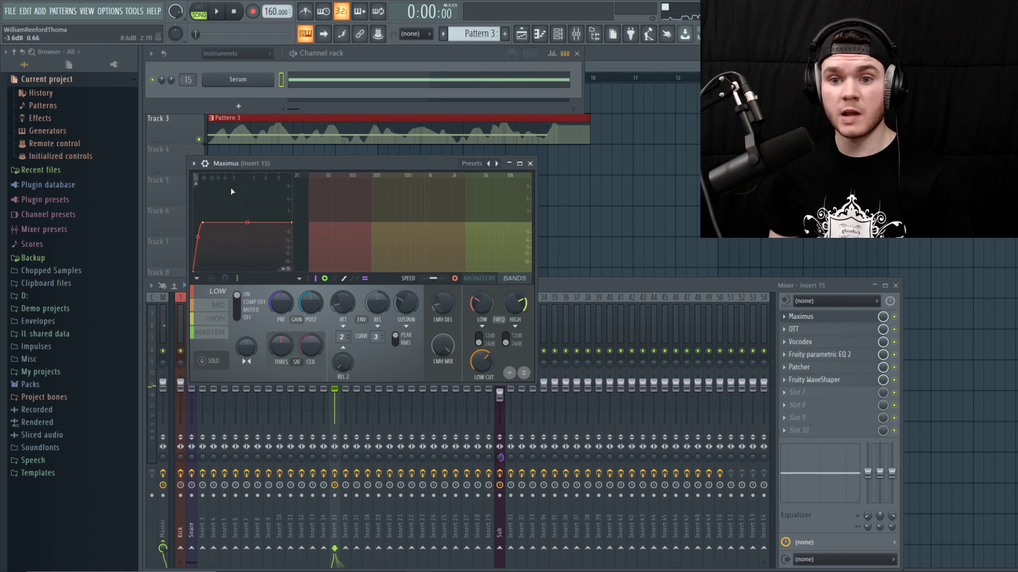
- Examine the mid, high and master band curves of Maximus on Insert 15 while auditioning the bass
left_click(219, 306)
left_click(219, 319)
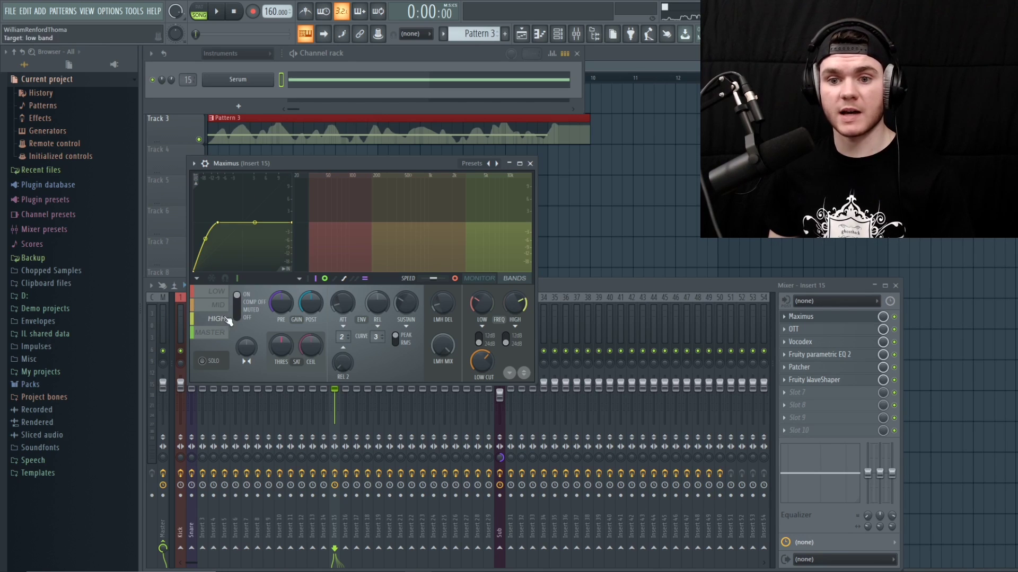
left_click(220, 339)
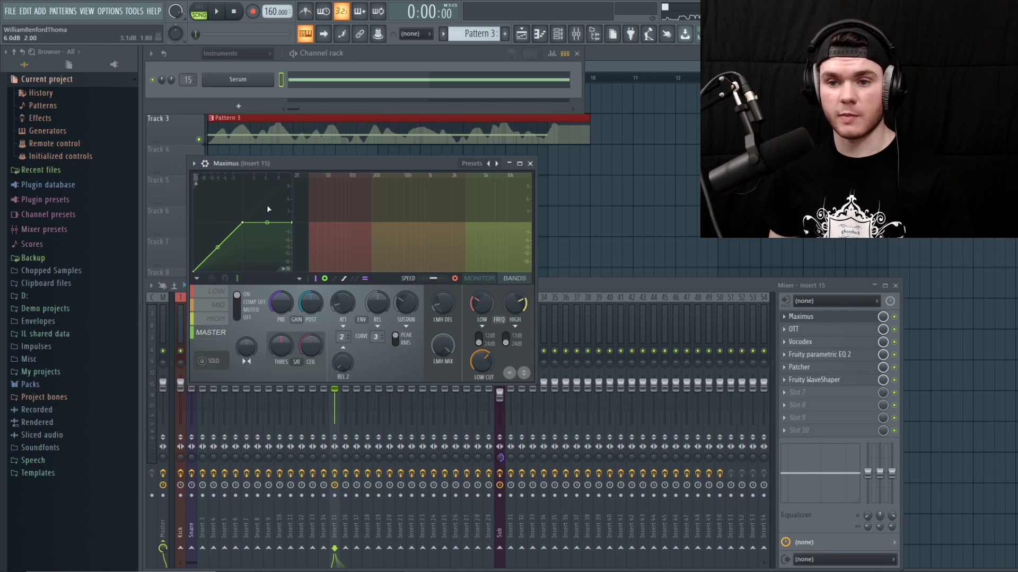
key("space")
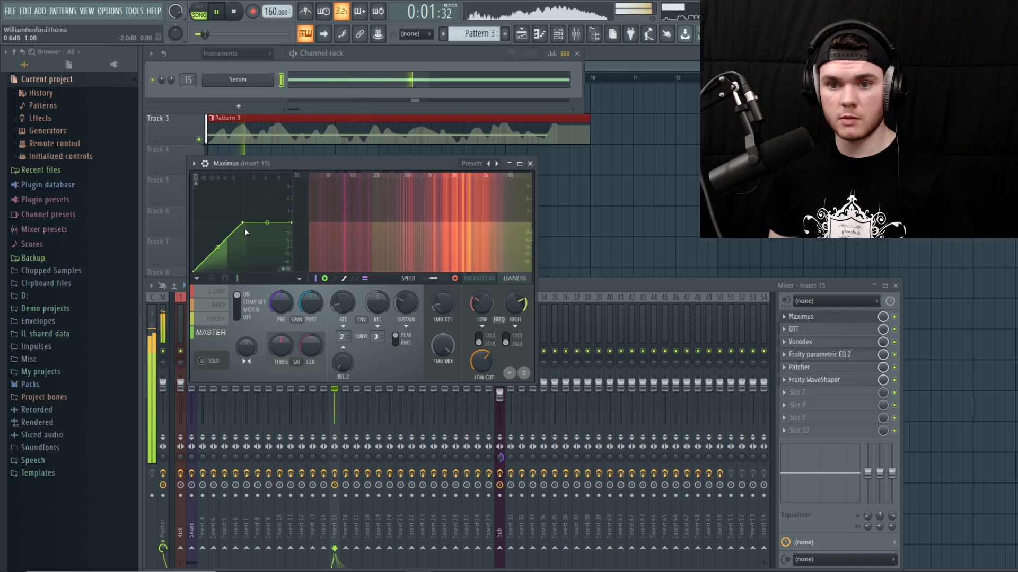
key("space")
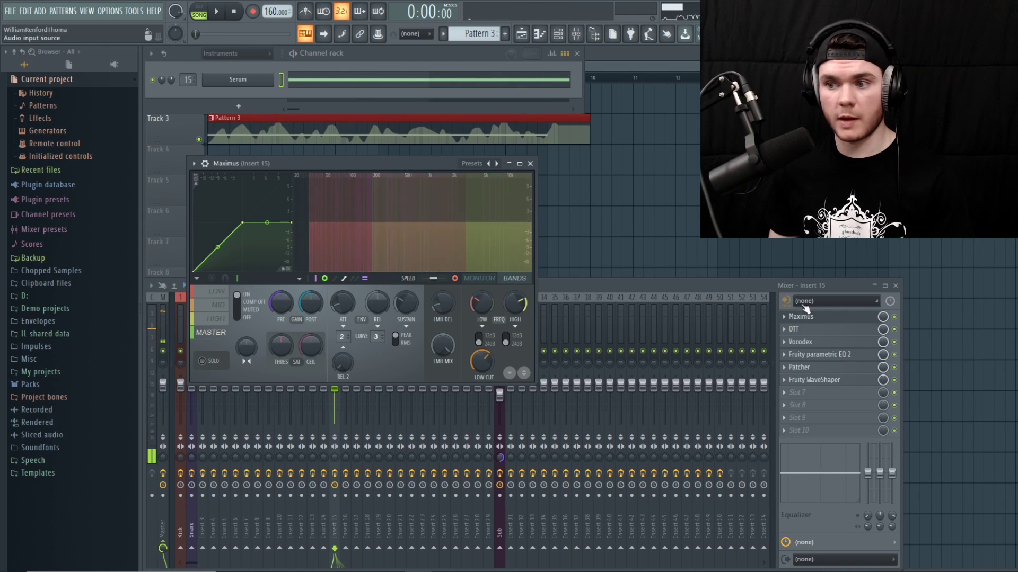
left_click(801, 316)
- Review the OTT compressor and Vocodex settings in the Insert 15 effects rack
left_click(806, 330)
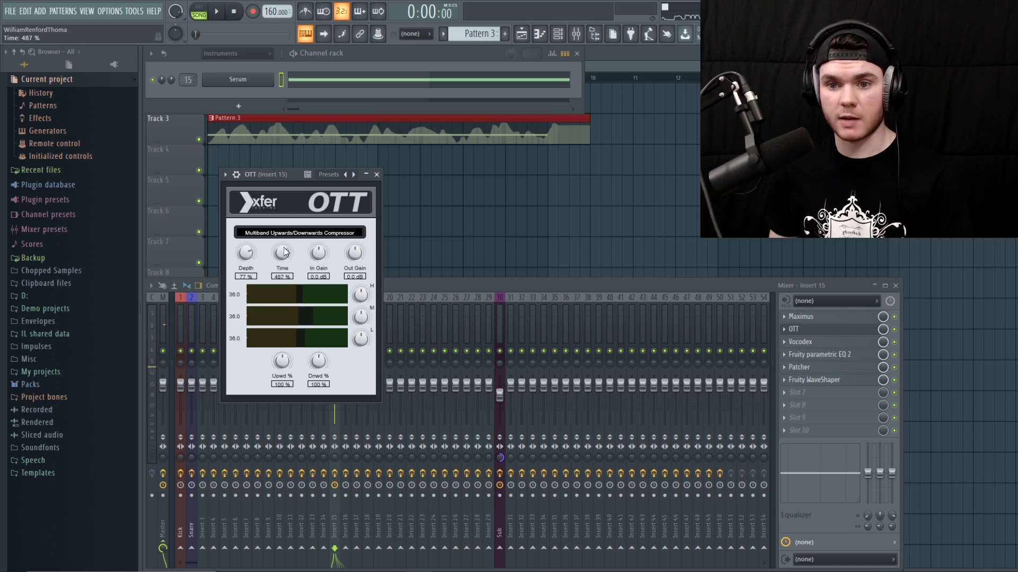
left_click(802, 329)
left_click(804, 342)
left_click_drag(349, 181, 295, 159)
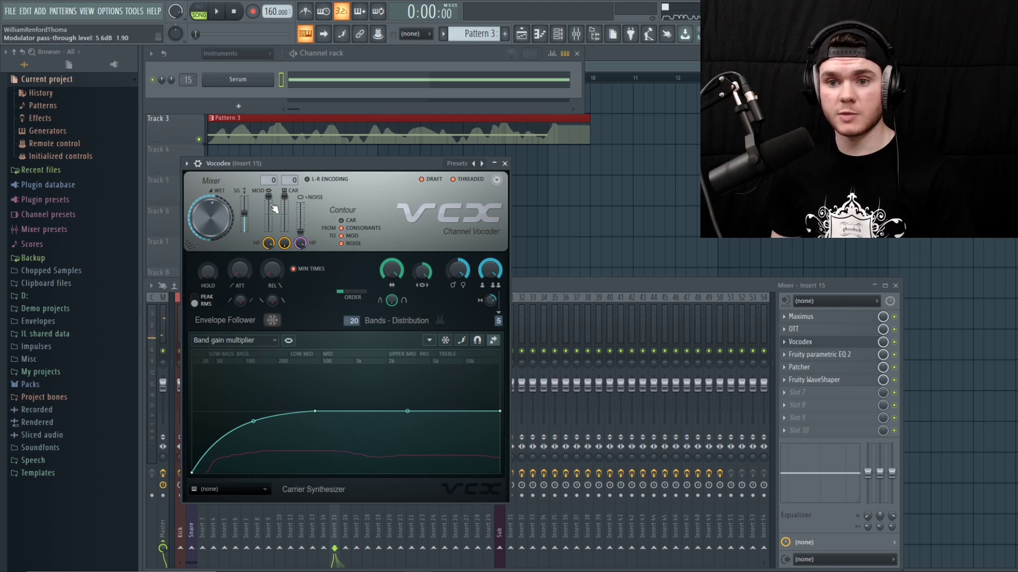
left_click(810, 344)
- Audition the bass through Fruity parametric EQ 2 on Insert 15 and lower band 5 to about -10.3 dB at 88 Hz
left_click(814, 355)
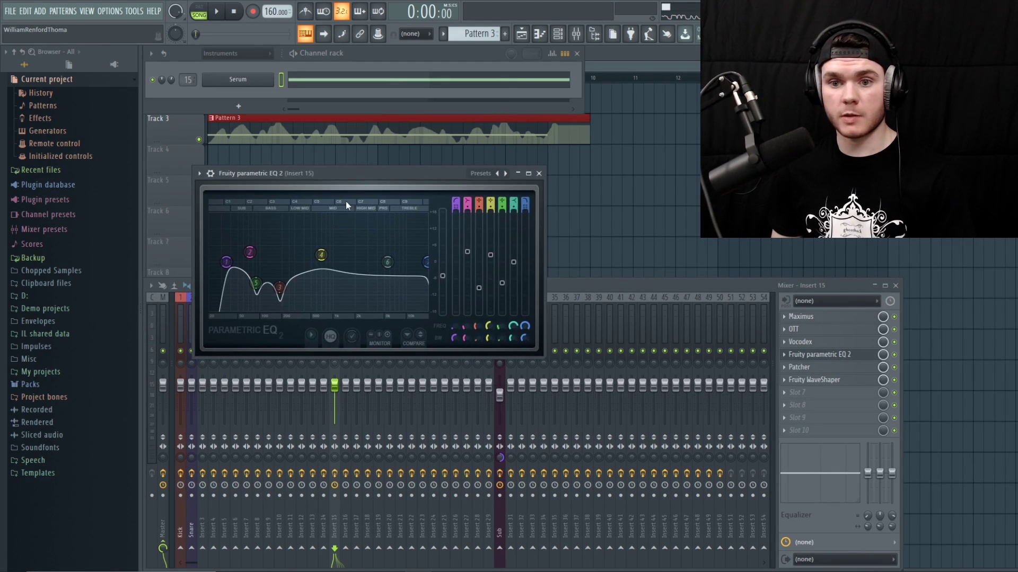
key("space")
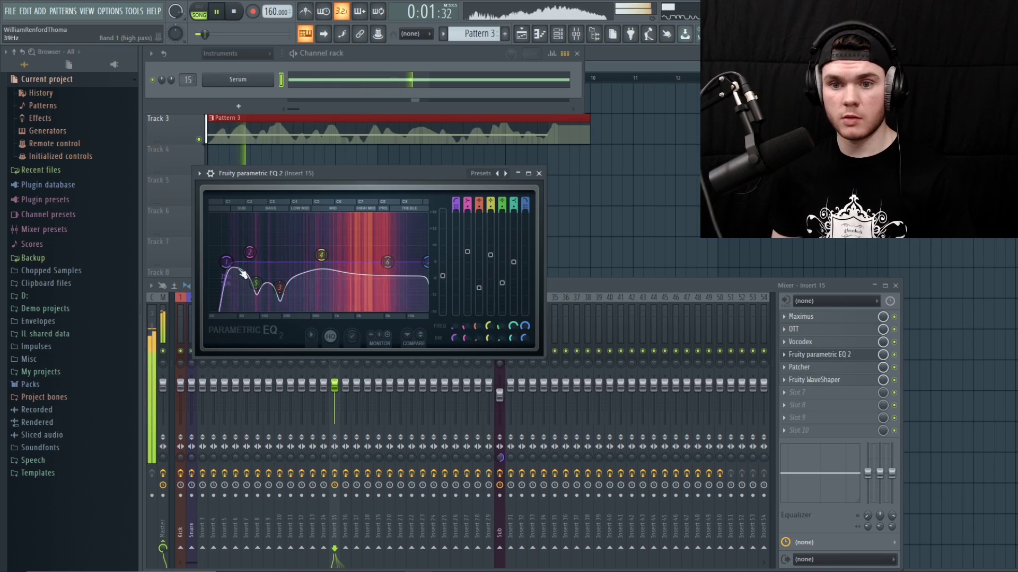
key("space")
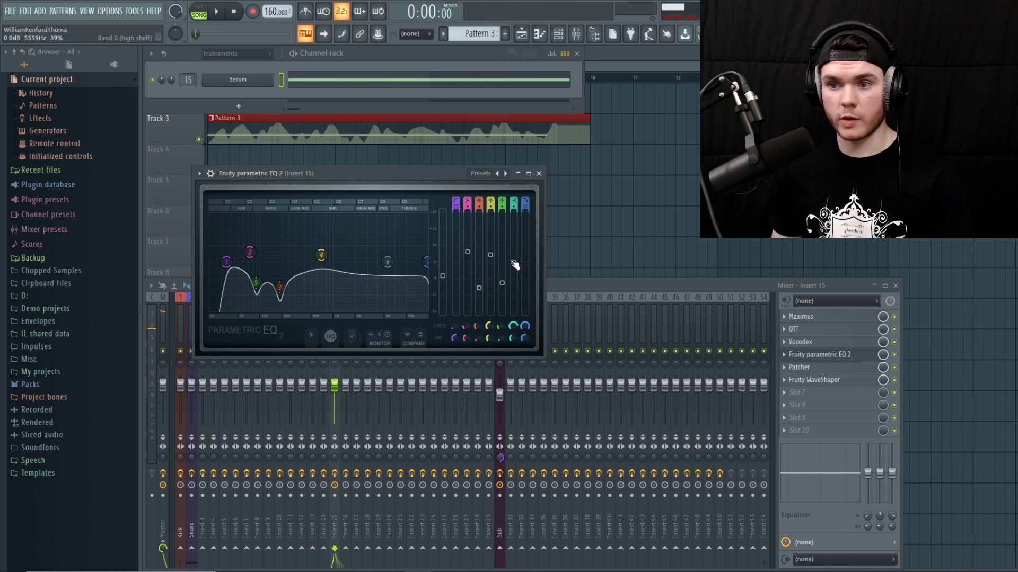
key("space")
left_click_drag(256, 283, 256, 290)
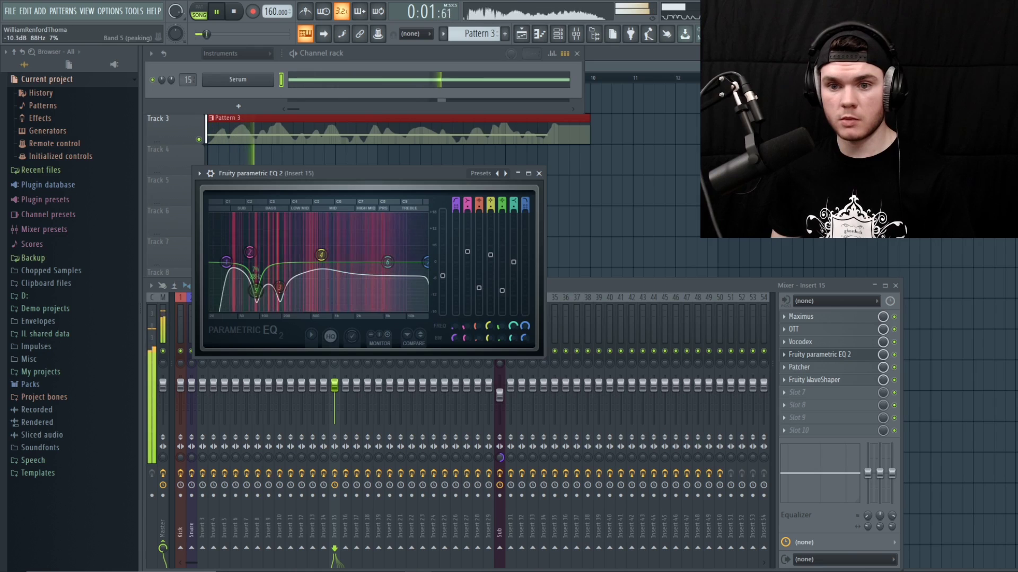
key("space")
left_click(822, 355)
- Examine the Patcher effect map on Insert 15, including its upper Maximus and the first Fruity Soft Clipper
left_click(806, 367)
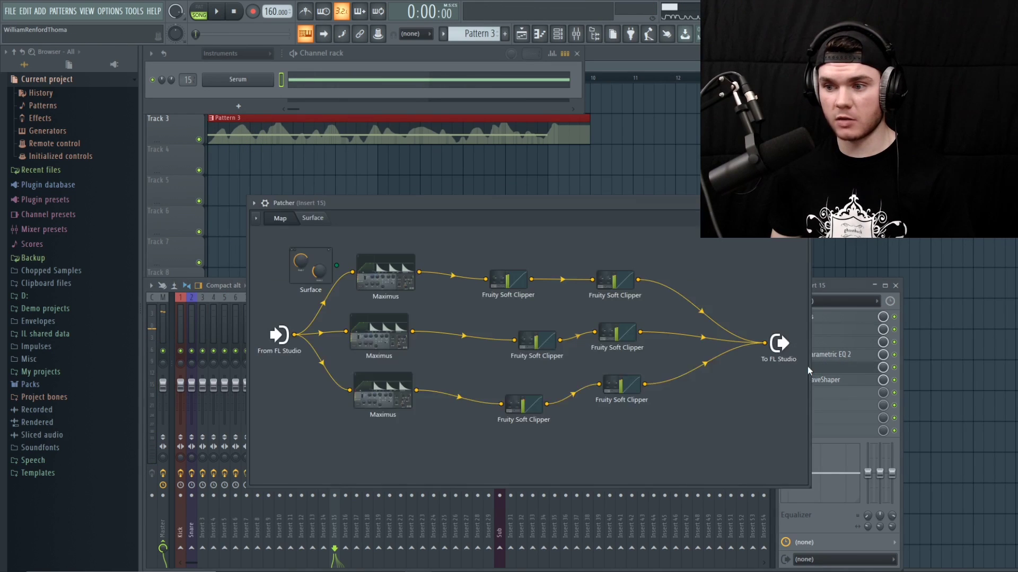
left_click_drag(473, 233, 412, 225)
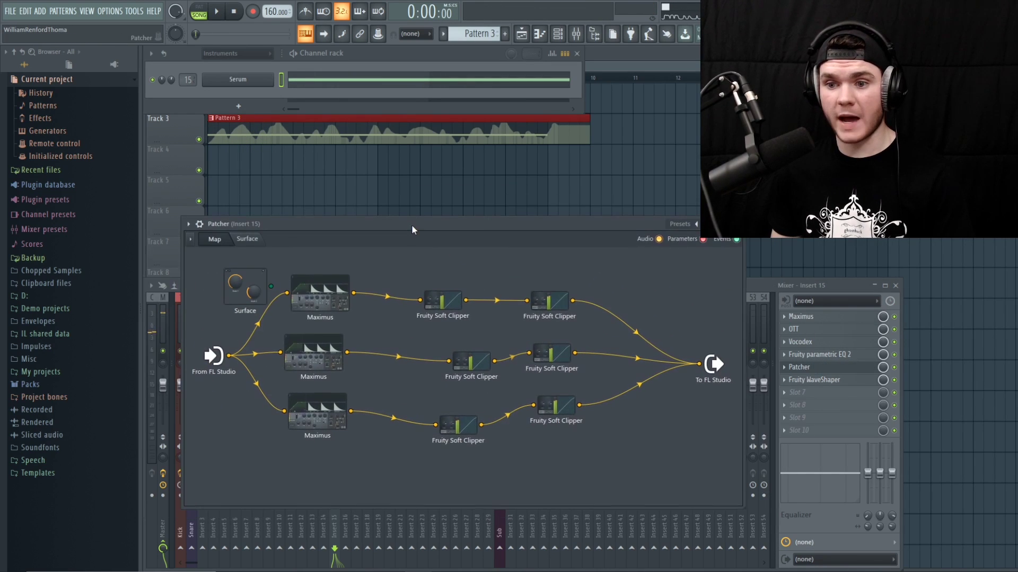
double_click(328, 290)
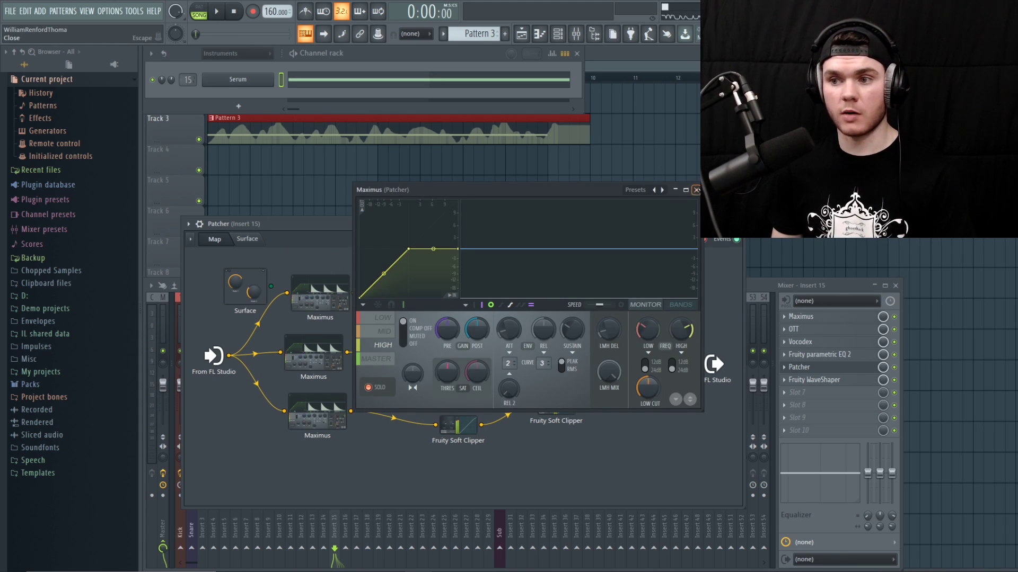
left_click(696, 189)
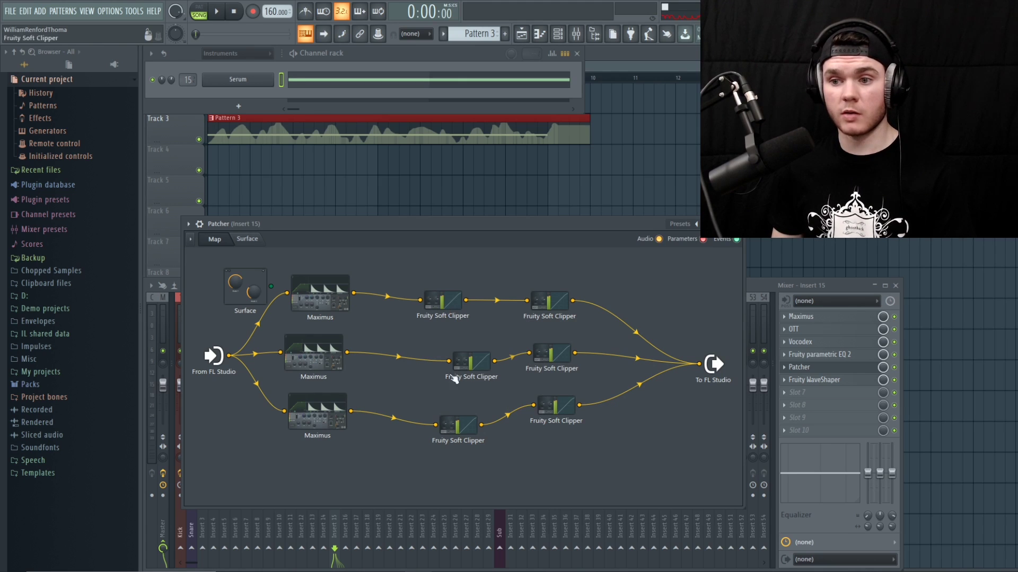
double_click(454, 299)
left_click_drag(531, 258, 375, 258)
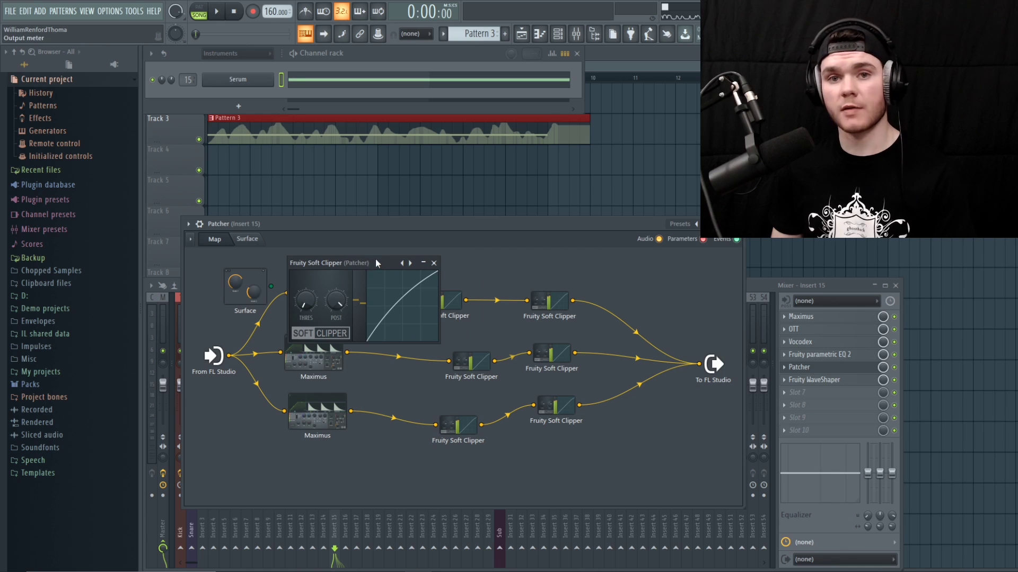
left_click(434, 263)
left_click(819, 367)
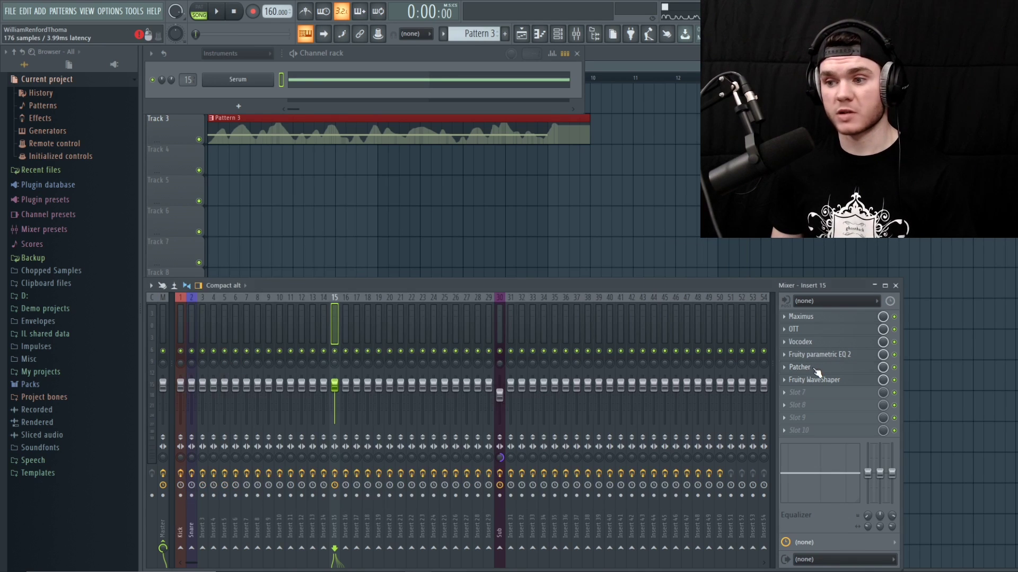
- Open Fruity WaveShaper on Insert 15 and audition the bass through it
left_click(816, 380)
key("space")
left_click_drag(304, 129, 281, 123)
left_click(309, 117)
key("space")
- Load Edison in slot 7 of Insert 15 and record the processed bass
left_click(797, 393)
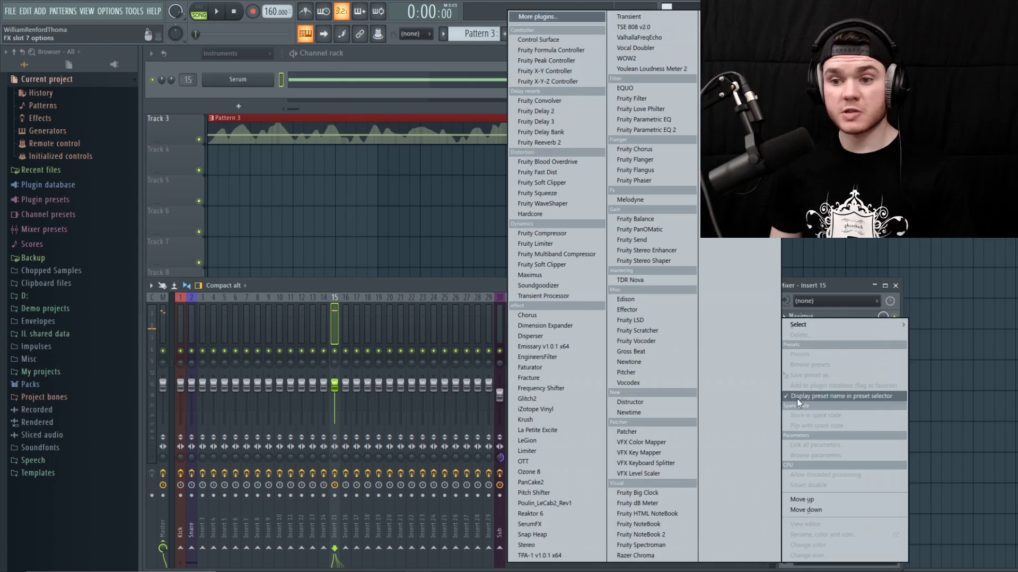
left_click(626, 300)
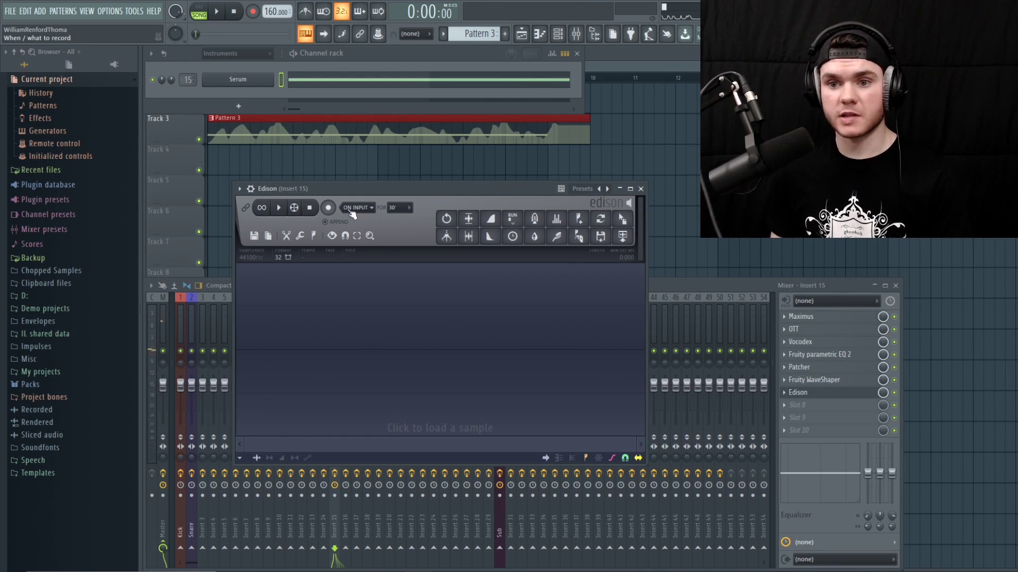
left_click(329, 208)
key("space")
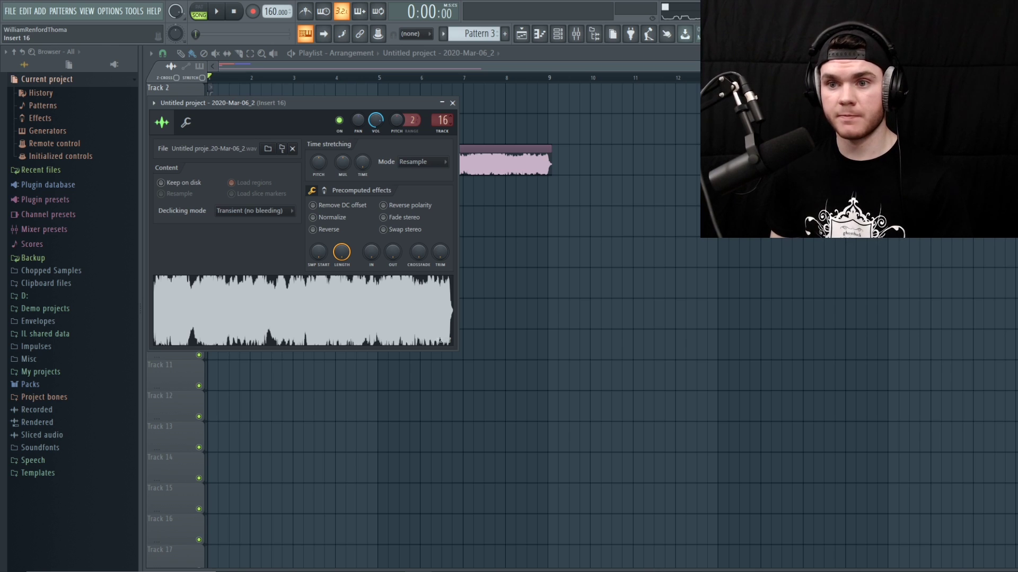
- Load Fracture on Insert 16 ahead of Fruity parametric EQ 2 to process the resampled bass
left_click(453, 104)
left_click(576, 34)
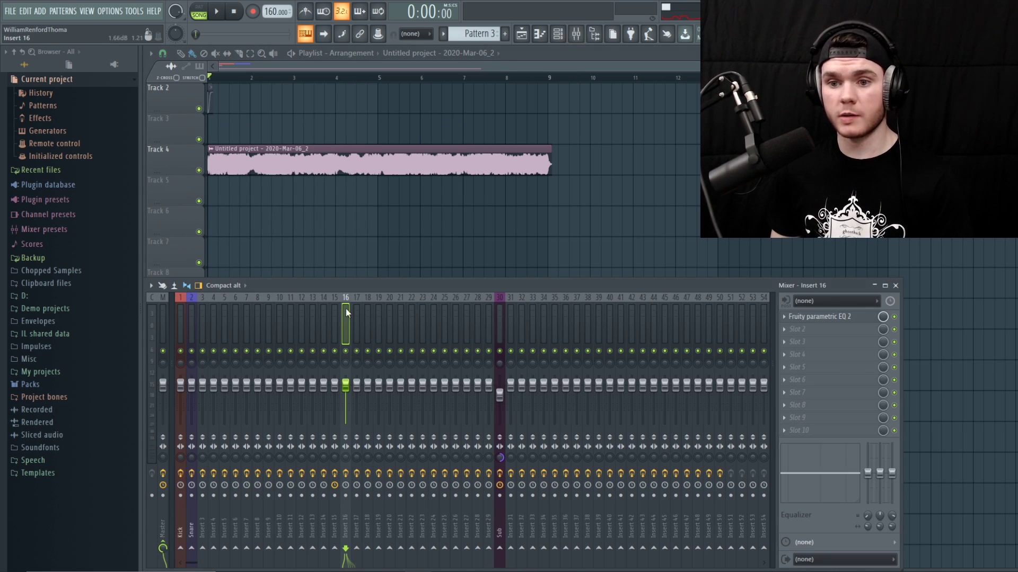
left_click(541, 378)
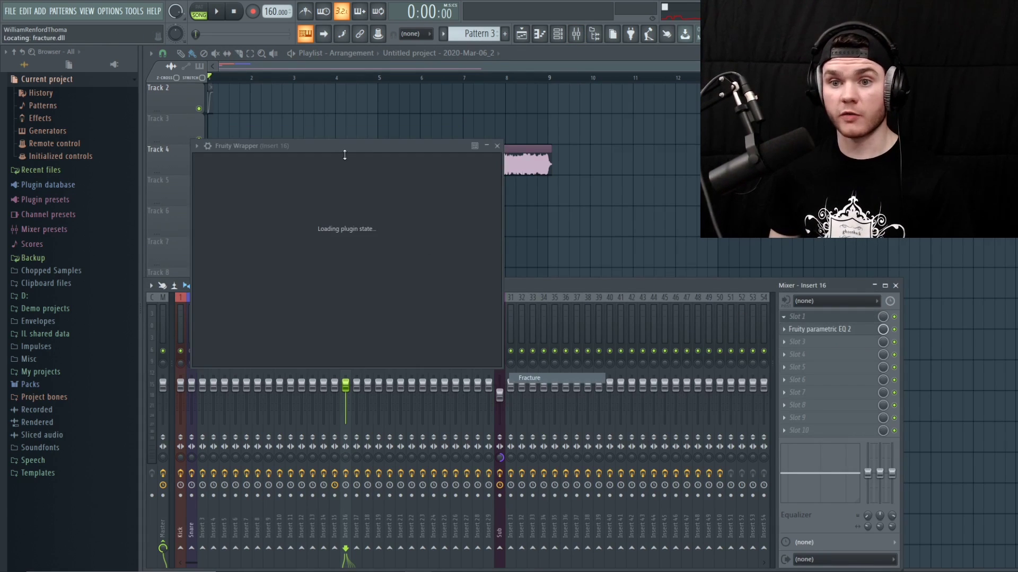
left_click_drag(333, 145, 371, 213)
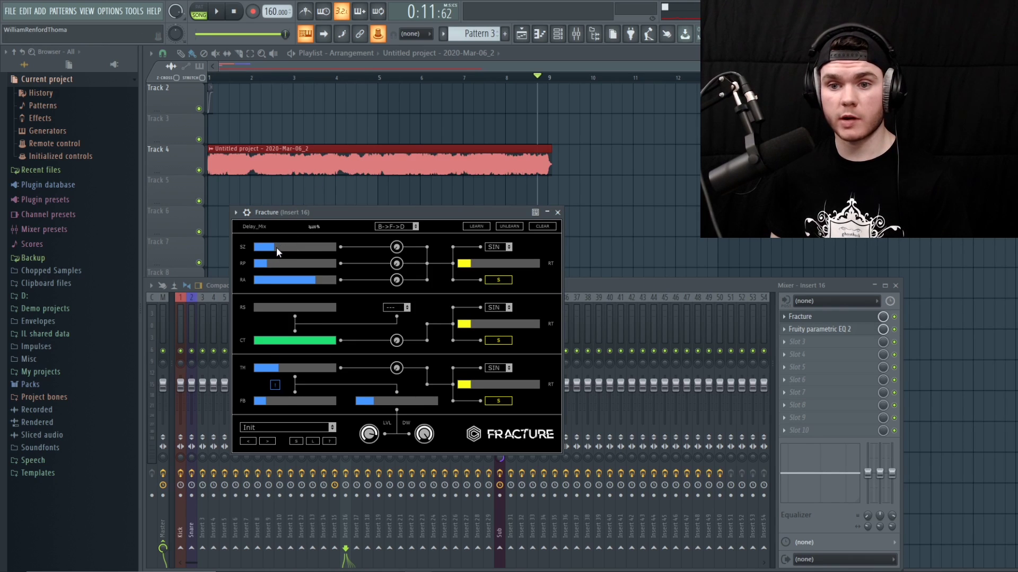
- Create automation clips for Fracture's Size, Repeats and Ratio, and place the Size clip on Track 7
left_click(276, 247)
left_click(419, 53)
left_click(432, 98)
left_click(378, 34)
left_click(270, 264)
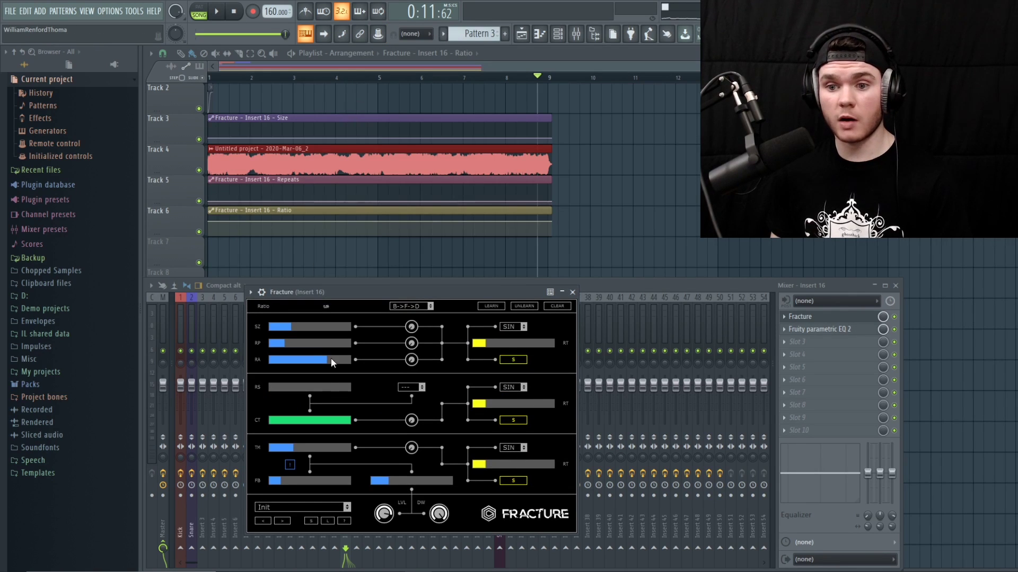
left_click_drag(325, 114, 316, 257)
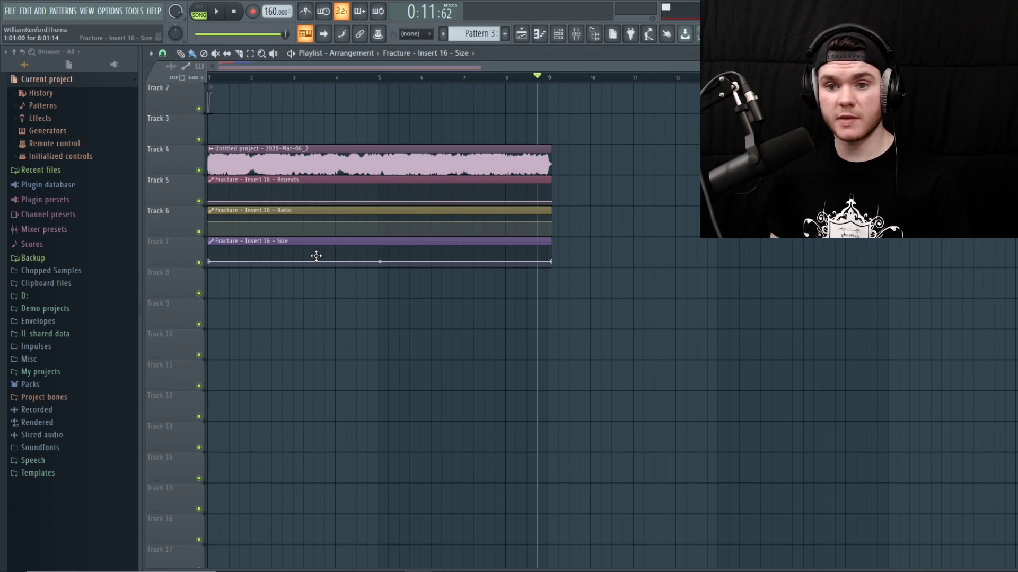
key("space")
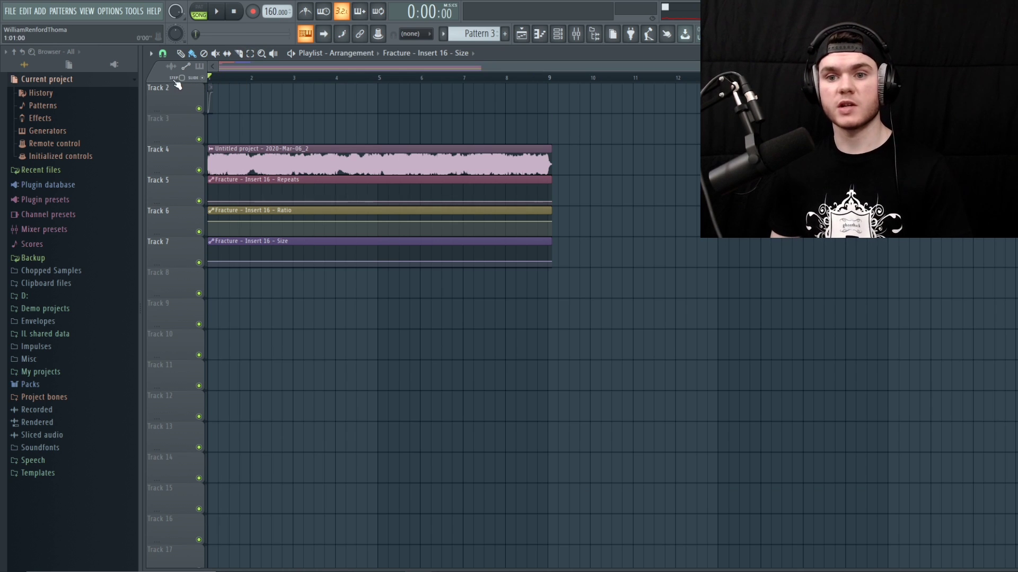
- Draw irregular zigzag automation curves across the Fracture Repeats, Ratio and Size clips
mouse_move(229, 191)
left_mouse_down()
mouse_move(279, 204)
mouse_move(293, 189)
mouse_move(473, 196)
left_mouse_up()
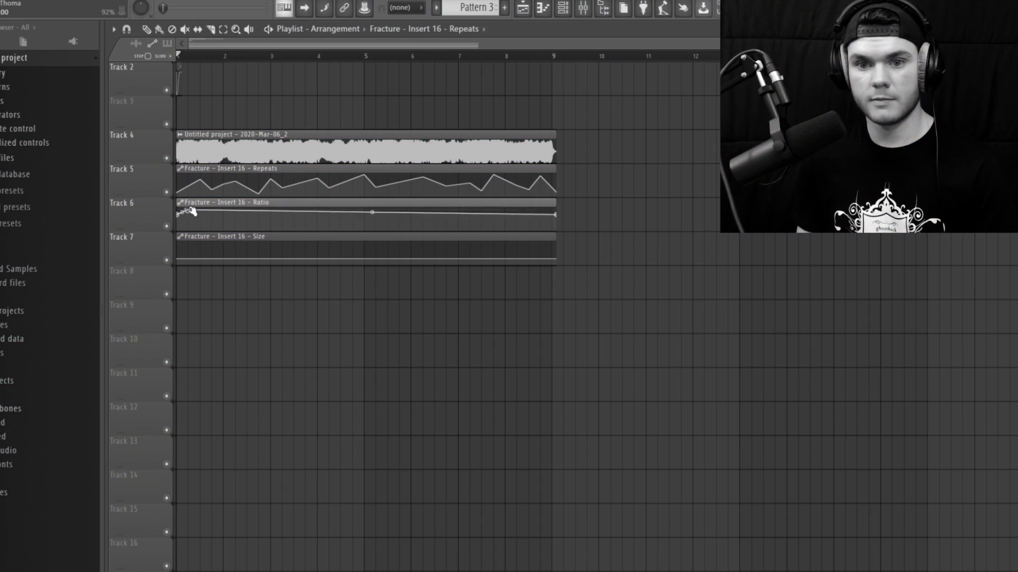
mouse_move(218, 215)
left_mouse_down()
mouse_move(389, 228)
mouse_move(542, 219)
left_mouse_up()
mouse_move(180, 258)
left_mouse_down()
mouse_move(284, 264)
mouse_move(365, 248)
mouse_move(547, 265)
left_mouse_up()
- Audition the automated bass and adjust Fracture's TH slider on Insert 16 during playback
key("space")
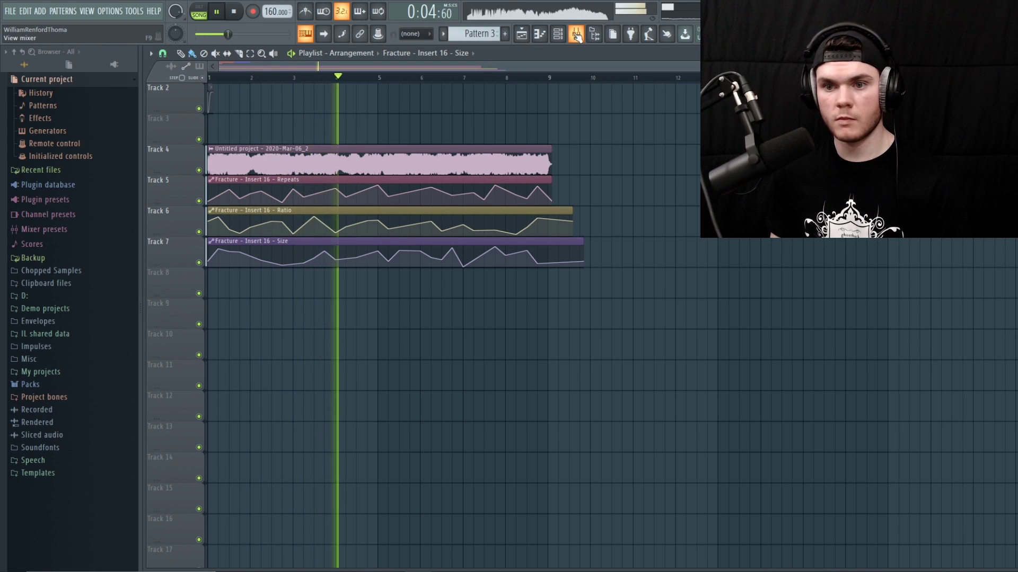
left_click(576, 35)
left_click(826, 317)
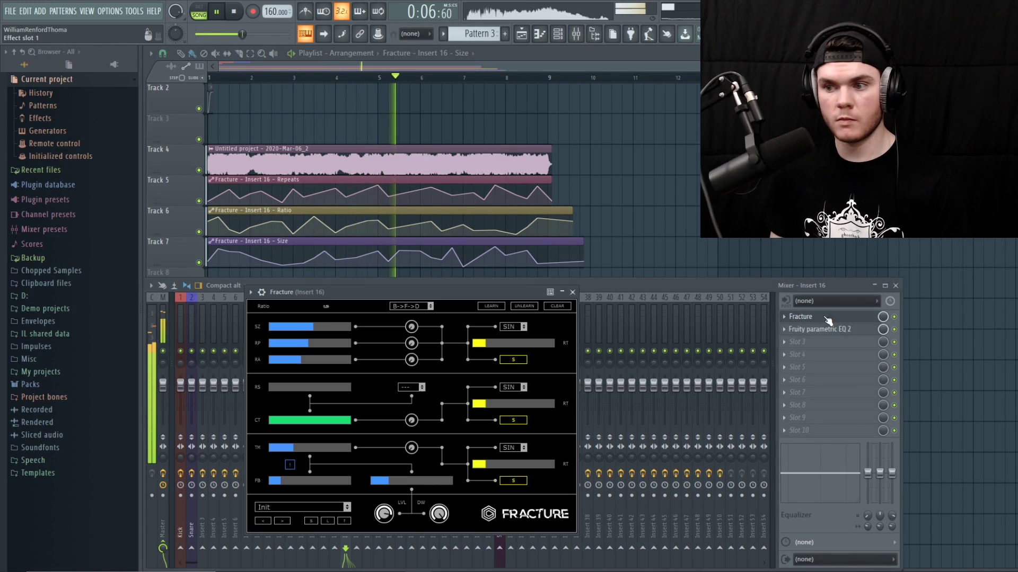
left_click_drag(290, 447, 289, 449)
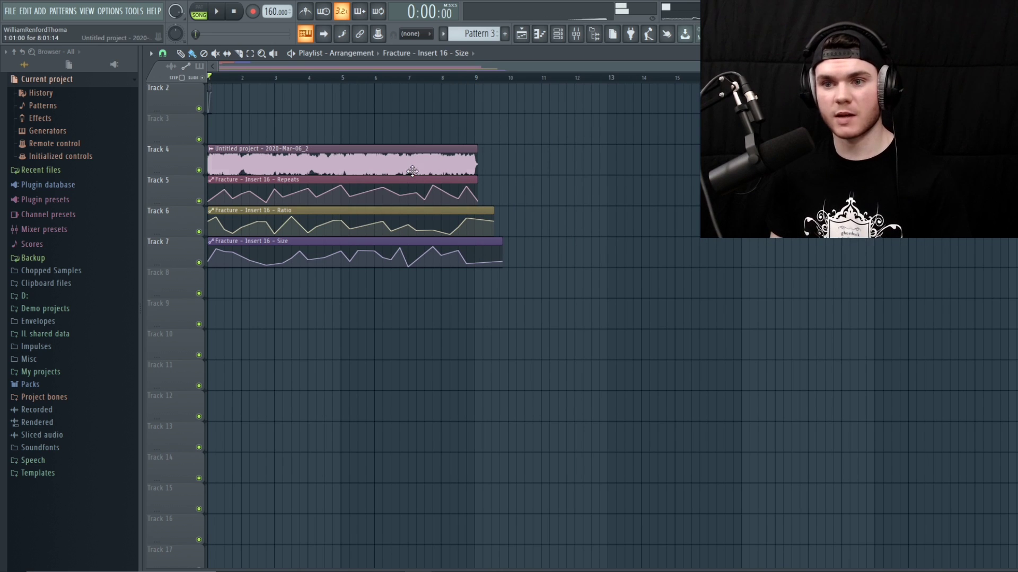
- Duplicate the resampled bass and Fracture automation clips out to bar 17, and slice and reorder the duplicated automation sections
left_click(413, 172)
left_click_drag(496, 161, 479, 160)
scroll(510, 80, "down", 1)
scroll(509, 81, "down", 1)
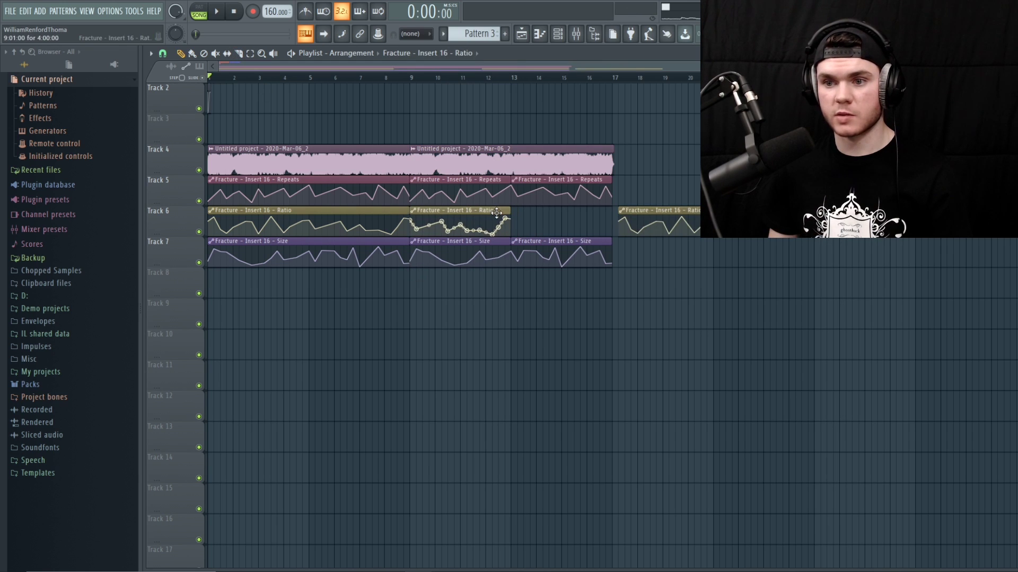
mouse_move(533, 208)
left_mouse_down()
mouse_move(639, 208)
mouse_move(533, 206)
left_mouse_up()
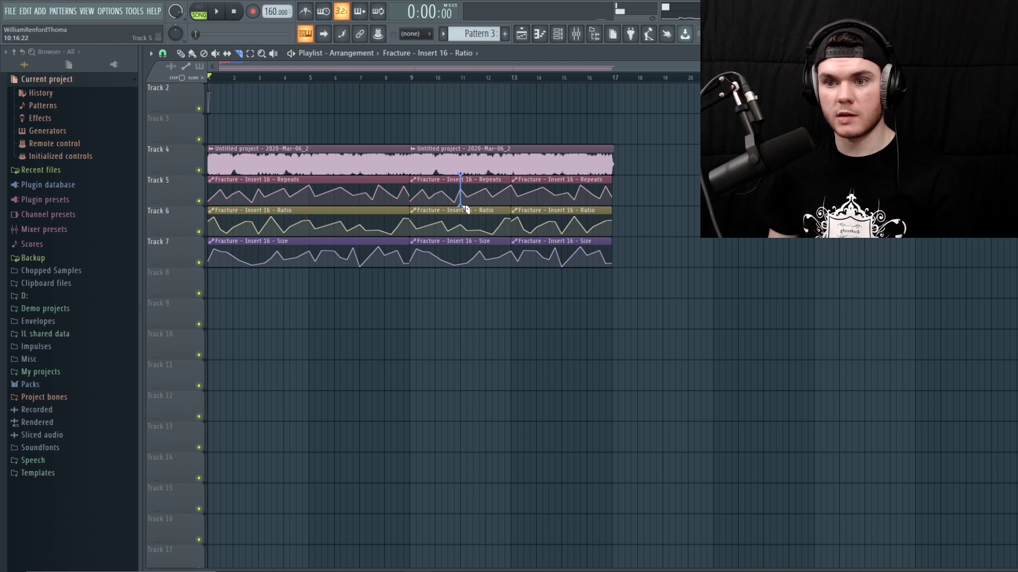
left_click_drag(472, 179, 600, 182)
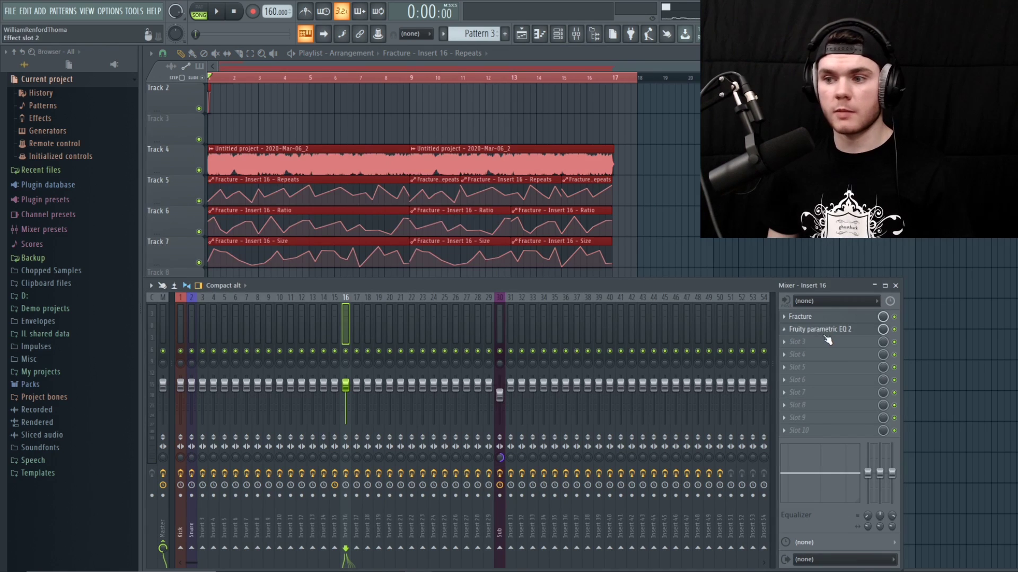
- Raise the low-cut band's frequency in Fruity parametric EQ 2 on Insert 16 while auditioning the bass
left_click(825, 334)
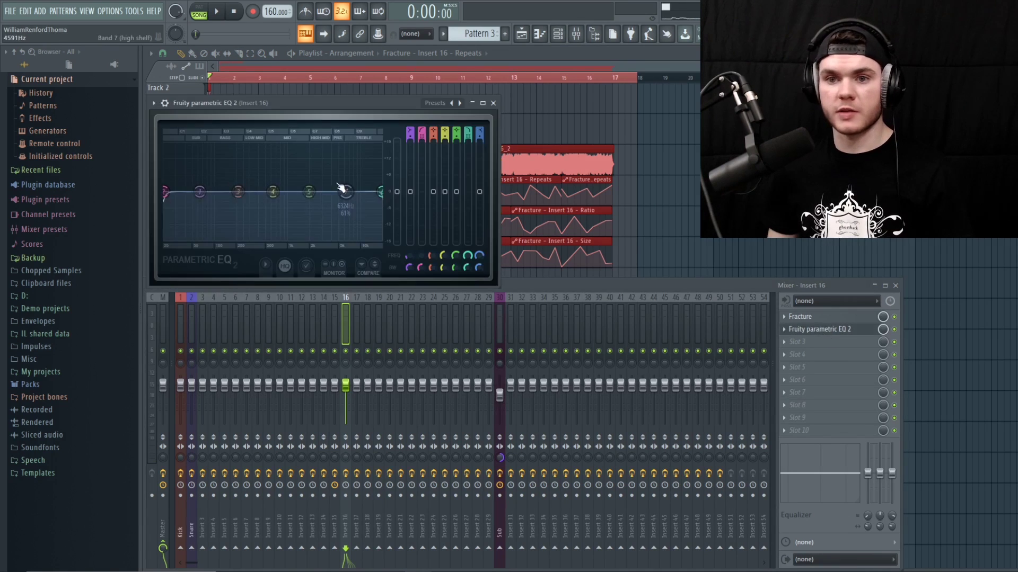
key("space")
left_click_drag(323, 111, 351, 136)
left_click_drag(198, 224, 215, 224)
key("space")
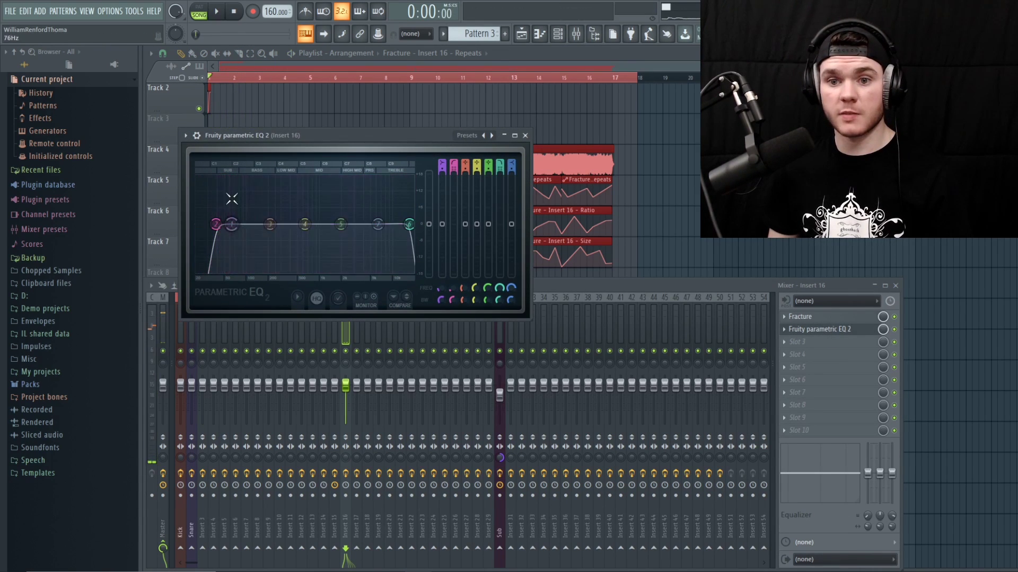
left_click(810, 334)
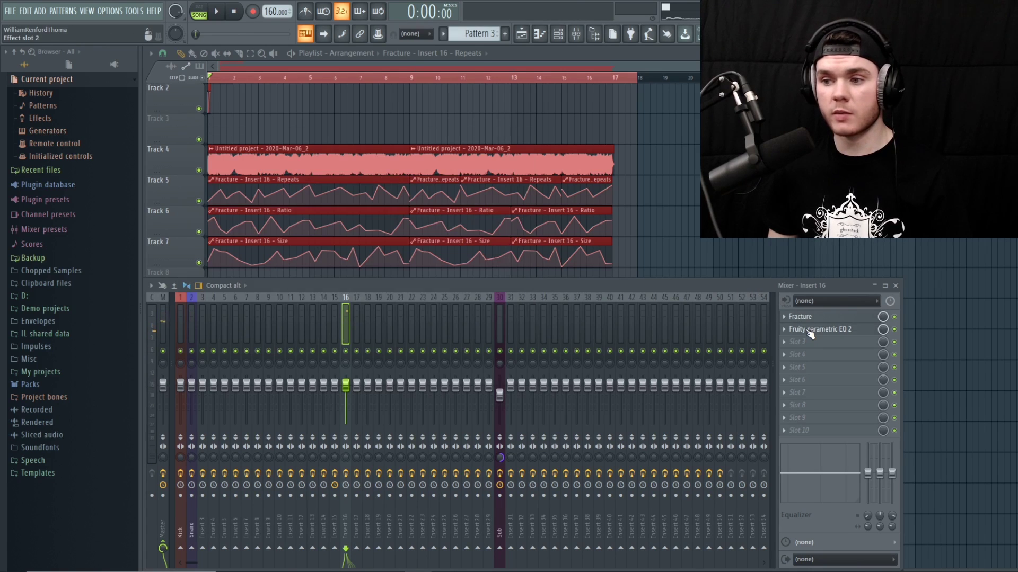
- Add Fruity Limiter to slot 3 of Insert 16 and adjust its release time to about 9.90 ms during playback
left_click(806, 342)
left_click(573, 242)
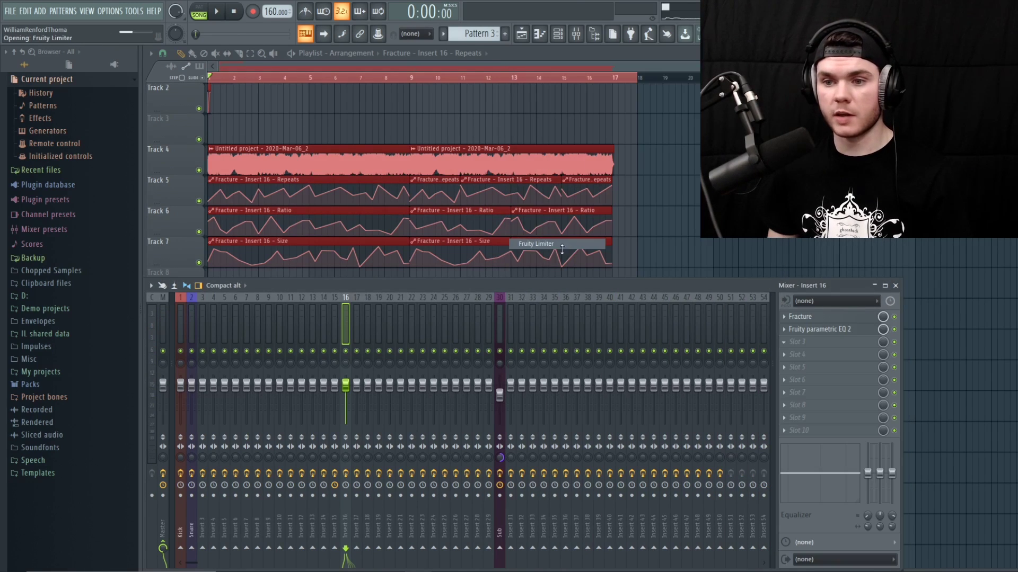
key("space")
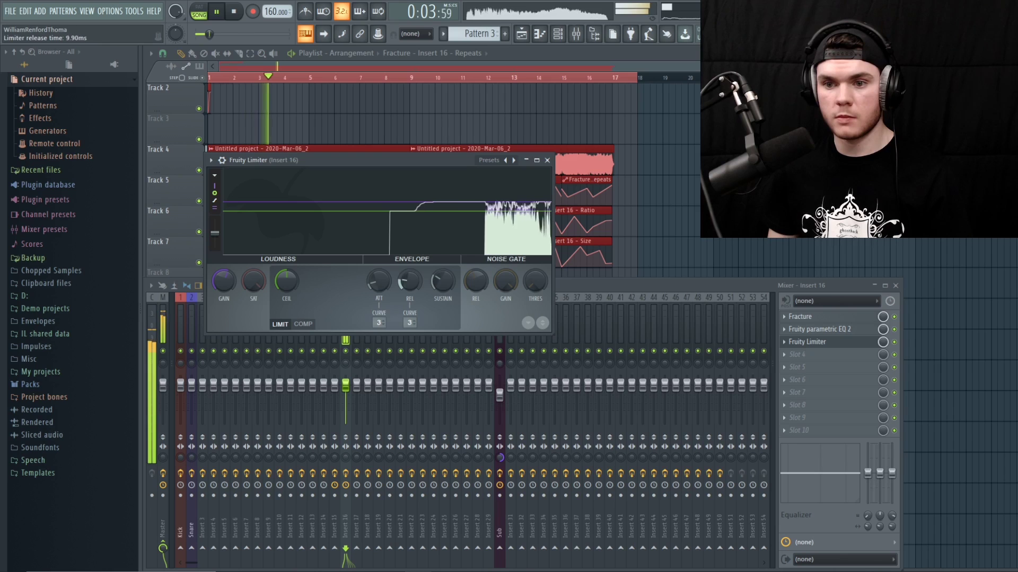
key("space")
- Load Edison in slot 4 of Insert 16, set it to record on play, and record the automated bass arrangement
left_click(810, 354)
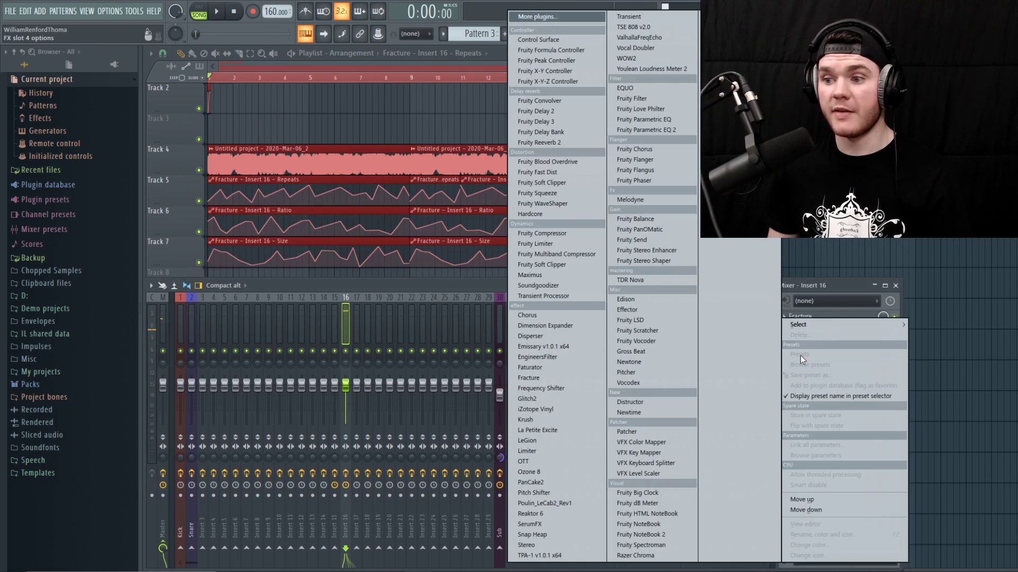
left_click(653, 301)
left_click_drag(457, 173, 464, 285)
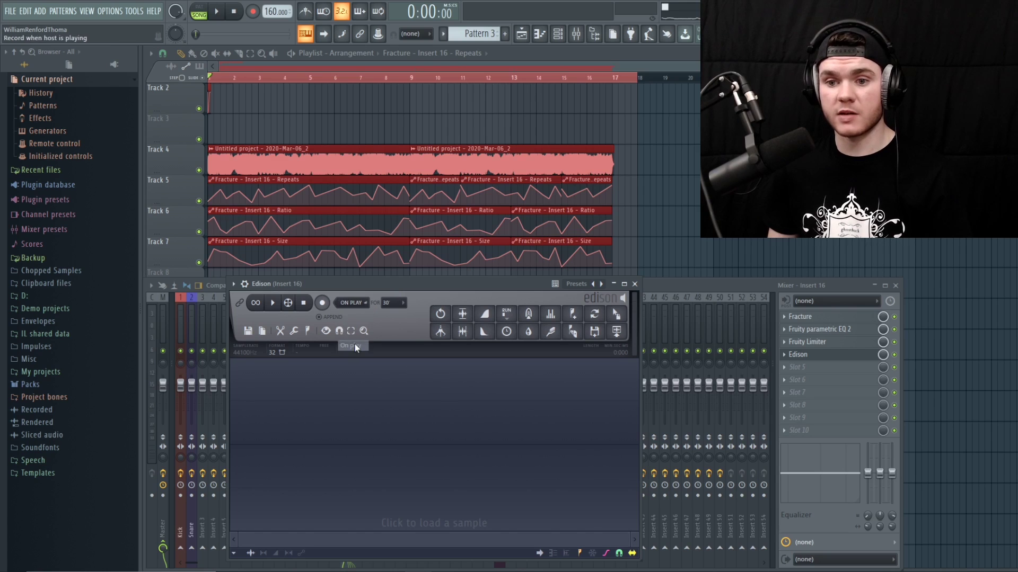
left_click(218, 12)
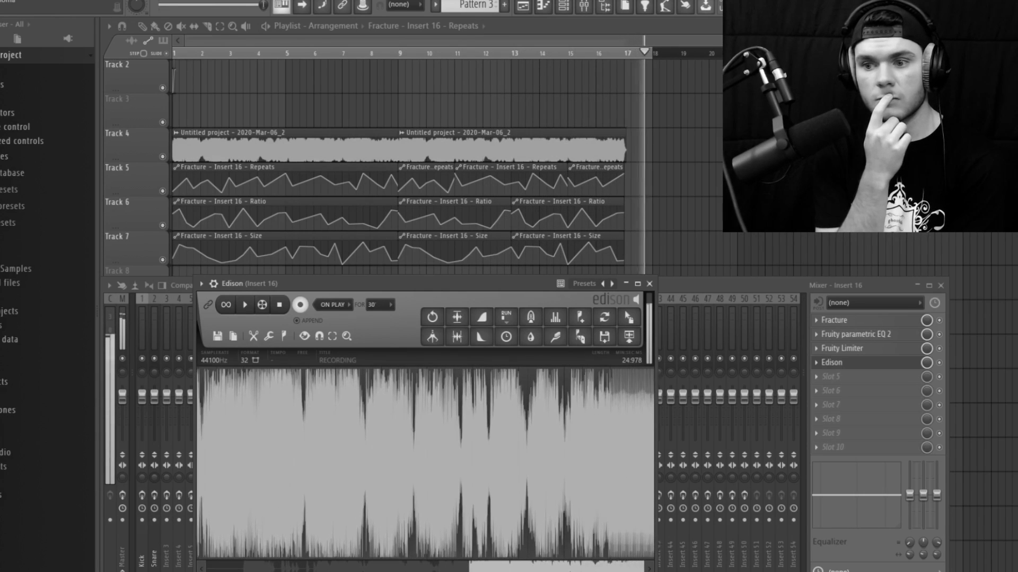
- Trim the side noise from the Edison recording, audition its tail, and place the full recording in the playlist past bar 20
left_click(460, 316)
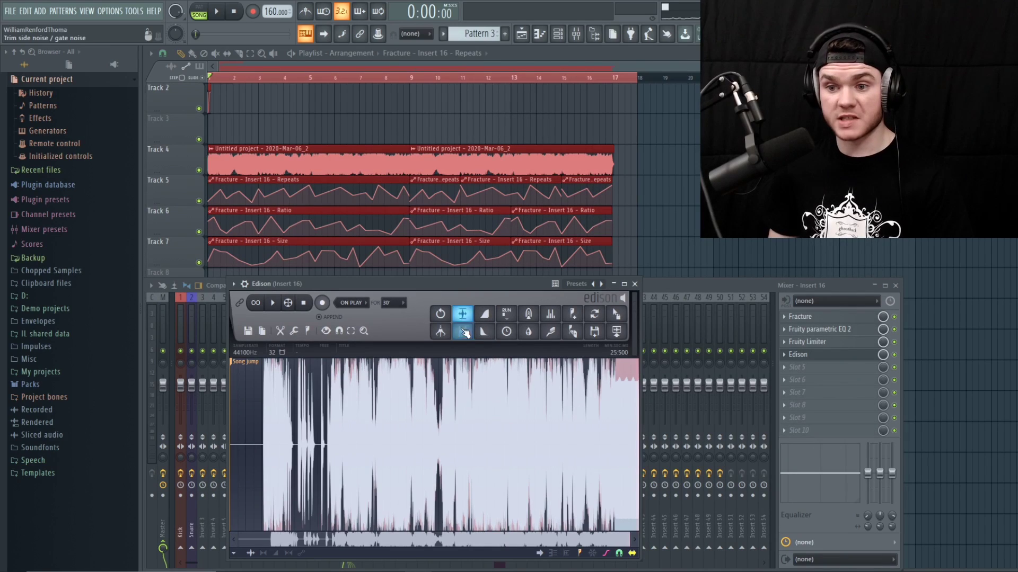
left_click(460, 333)
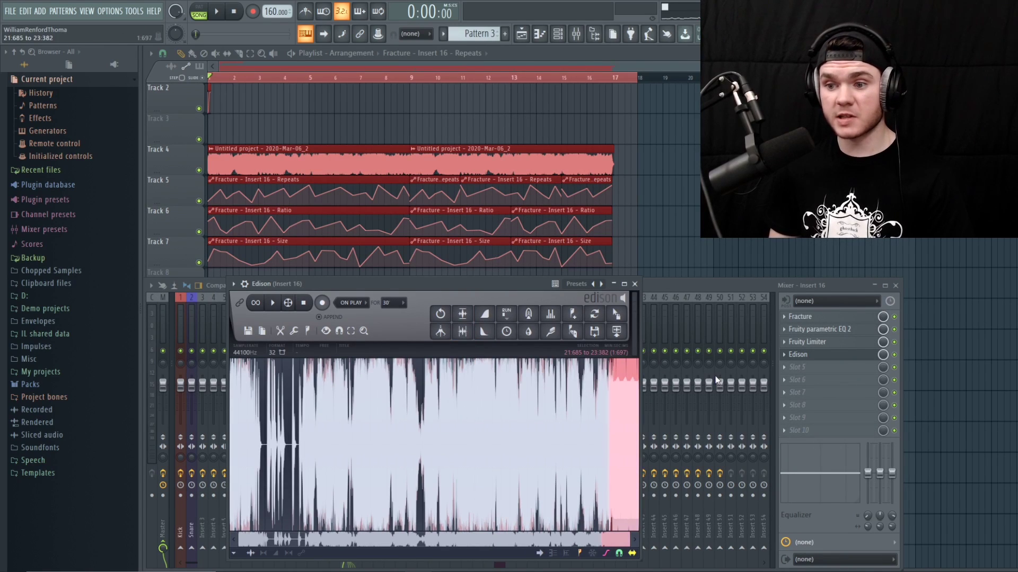
key("space")
key("space")
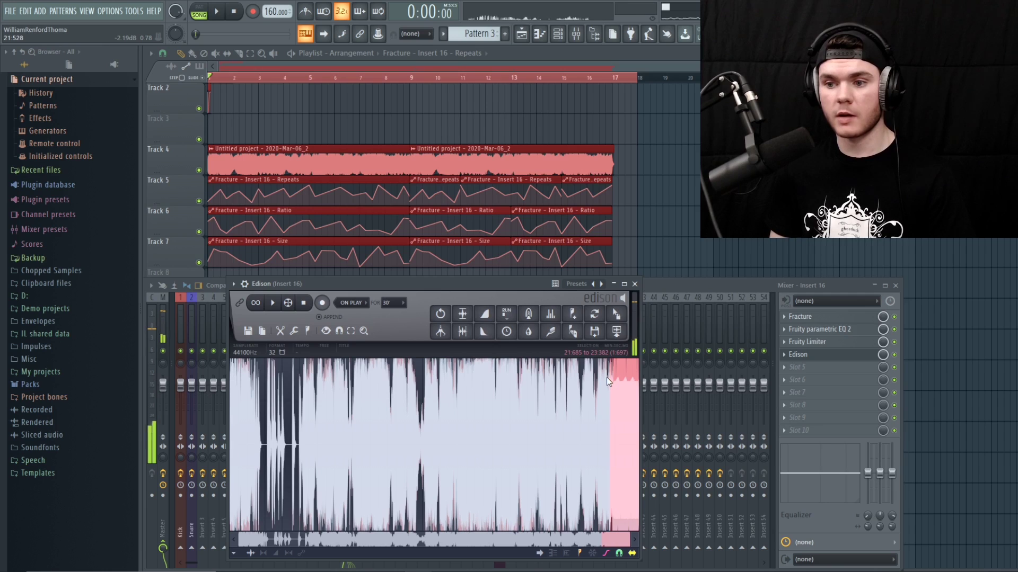
key("space")
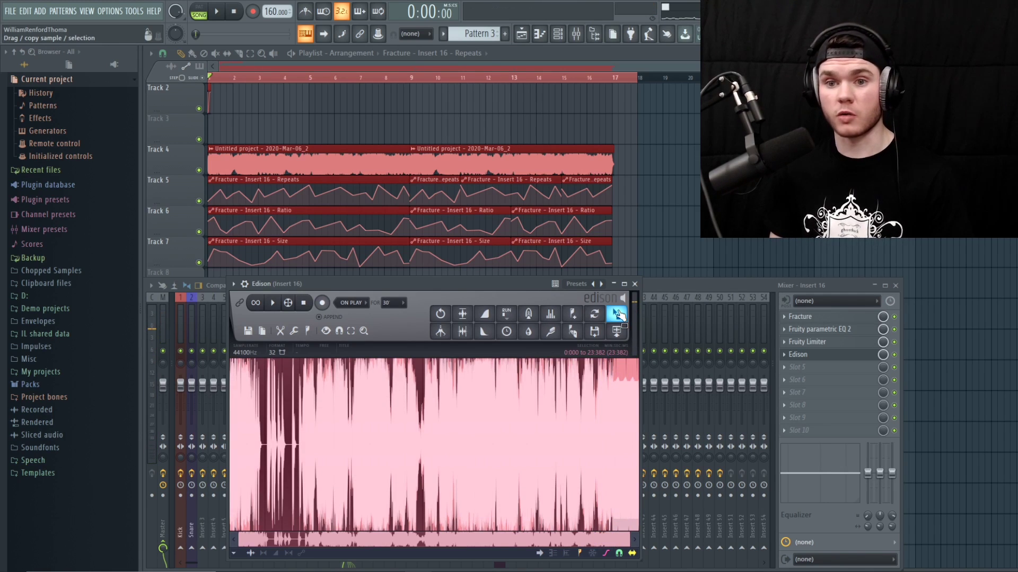
left_click_drag(616, 314, 748, 254)
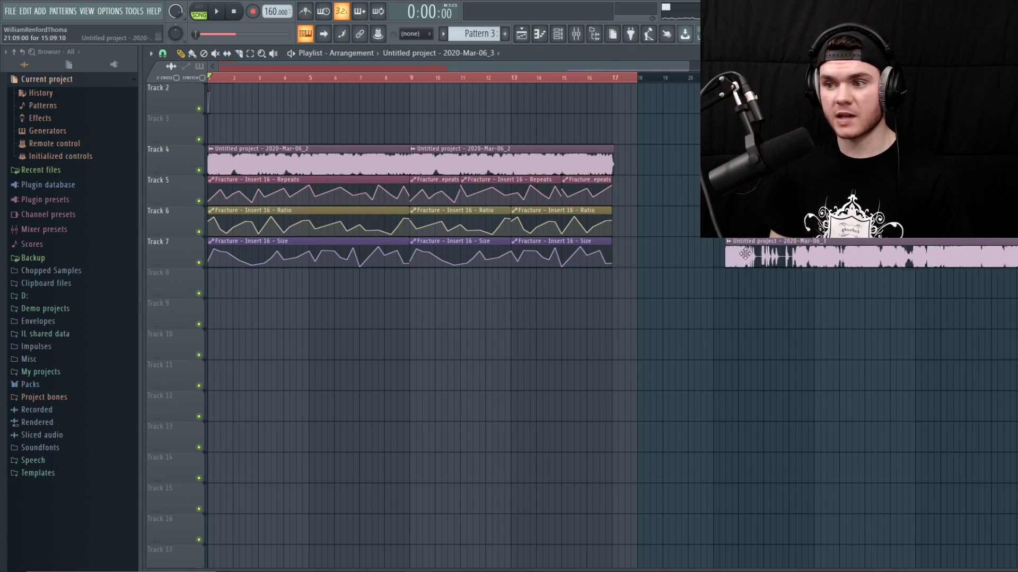
- Move the new recording further along the timeline and delete the second bass clip on Track 4
left_click_drag(814, 258, 1016, 254)
left_click_drag(637, 68, 615, 84)
right_click(524, 157)
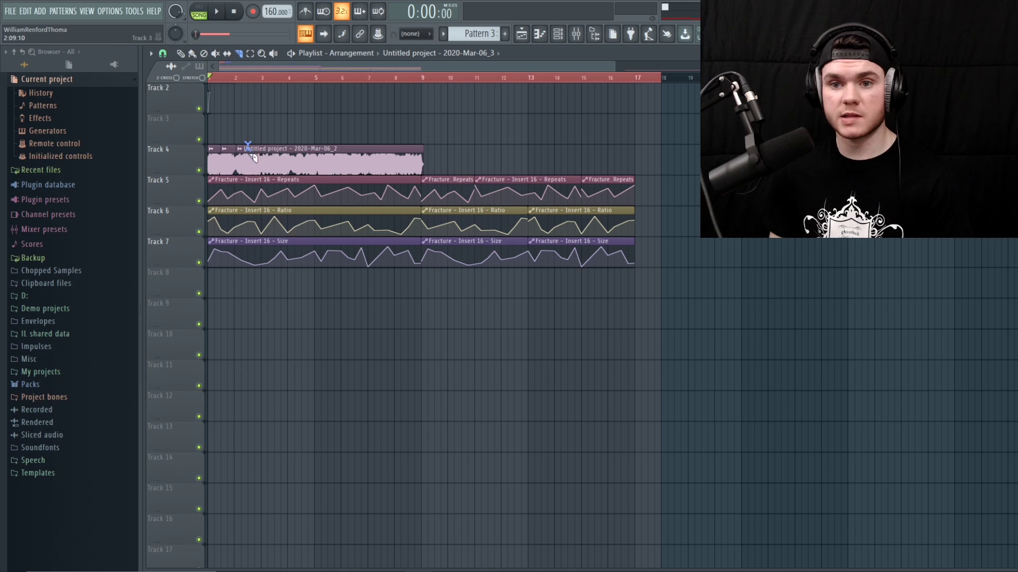
- Slice the remaining bass clip on Track 4 into short pieces of varying length
left_click_drag(248, 144, 251, 169)
left_click_drag(265, 144, 267, 168)
left_click_drag(304, 144, 308, 168)
- Spread the bass slices along Track 4 with irregular silent gaps between them, reaching almost to bar 17
left_click_drag(247, 150, 291, 150)
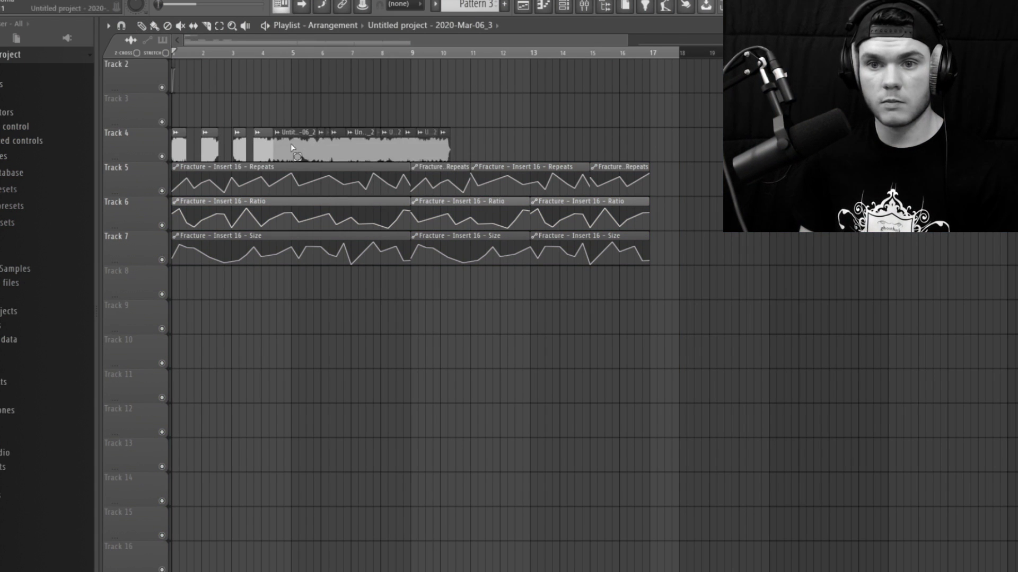
left_click_drag(331, 150, 347, 150)
left_click_drag(498, 150, 361, 150)
left_click_drag(361, 150, 373, 150)
left_click_drag(497, 149, 388, 149)
left_click_drag(392, 149, 398, 149)
scroll(496, 147, "down", 3)
scroll(497, 148, "up", 4)
left_click_drag(564, 171, 424, 170)
left_click_drag(440, 171, 460, 170)
left_click_drag(481, 170, 490, 170)
left_click_drag(510, 168, 528, 169)
left_click_drag(554, 167, 658, 159)
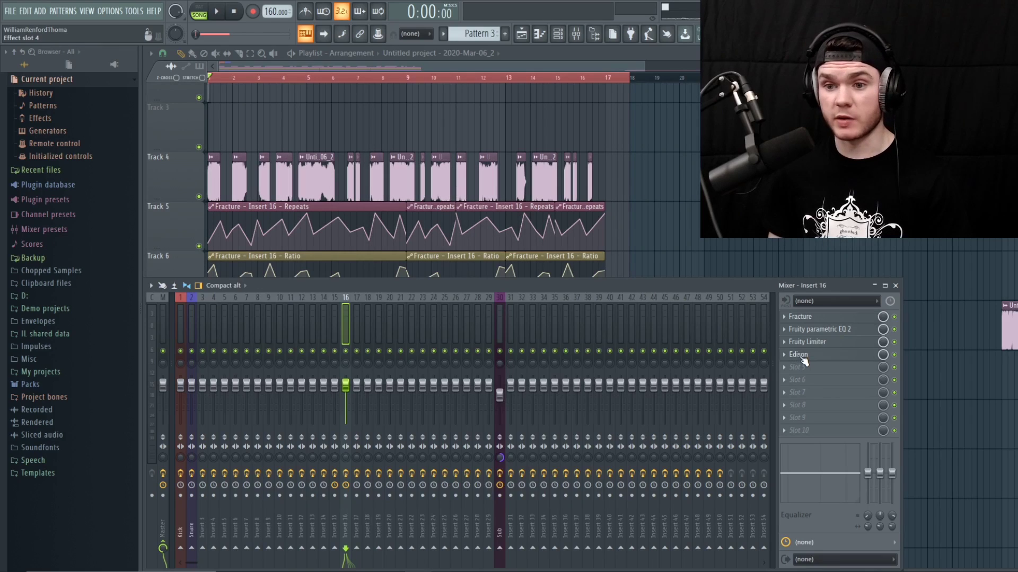
- Reopen Edison on Insert 16, clear its old sample, and record the gapped bass slices through the automated effects
left_click(834, 360)
key("Delete")
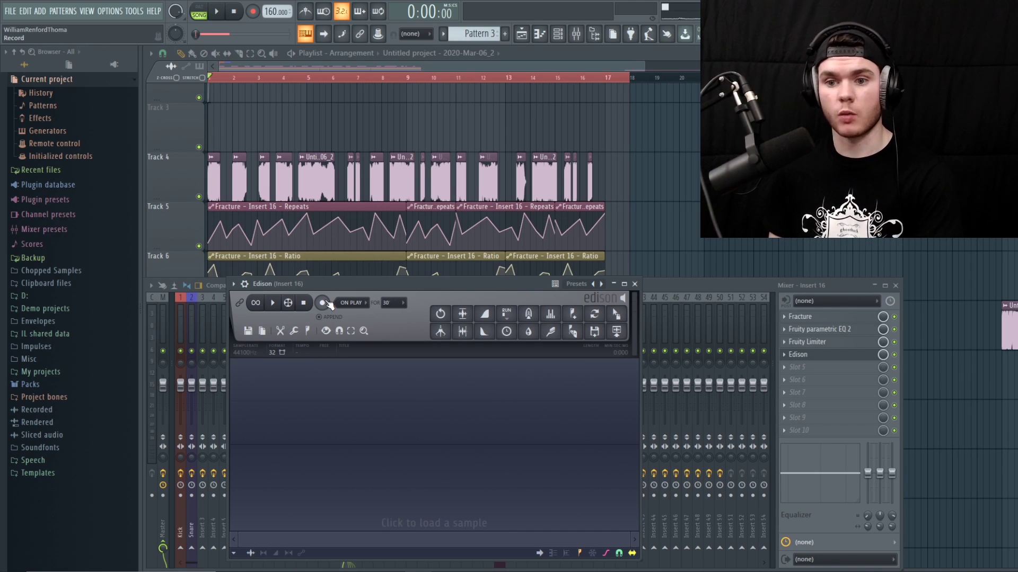
left_click(216, 12)
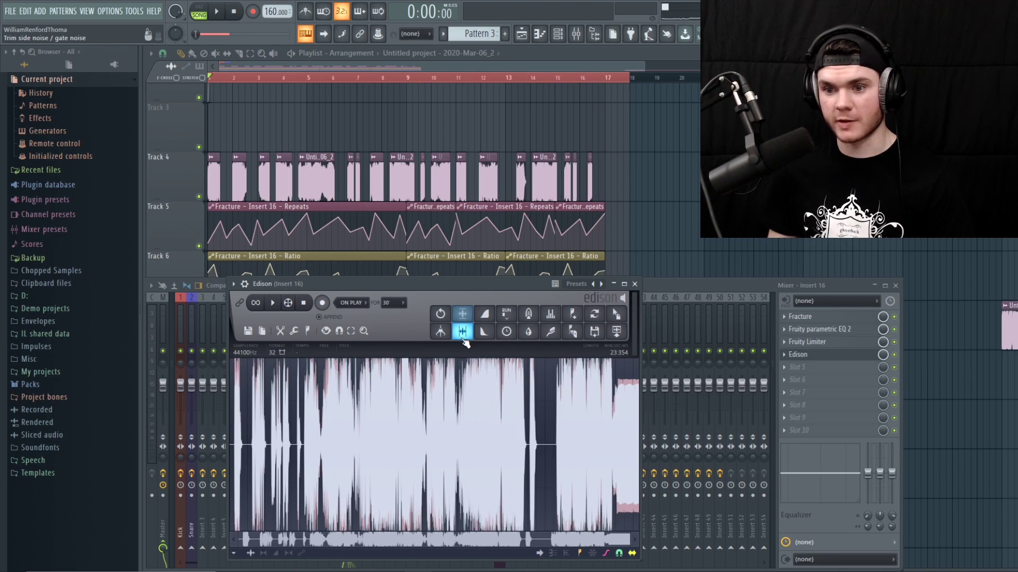
- Trim the side noise from the gapped bass recording and place it in the playlist
left_click(463, 338)
left_click_drag(616, 315, 976, 283)
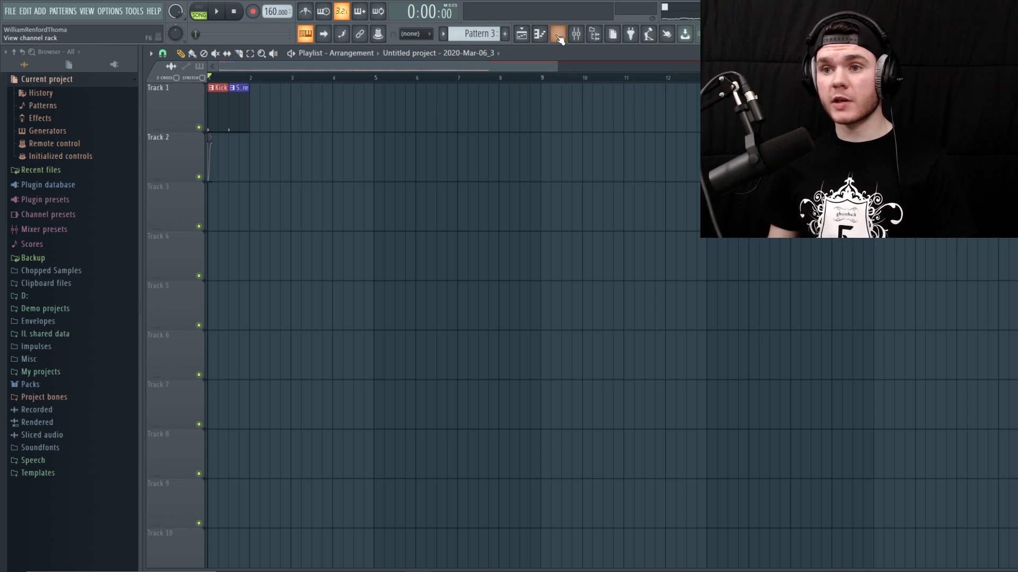
- Show the channel rack filtered to the Drums group
left_click(558, 35)
left_click(256, 55)
left_click(241, 102)
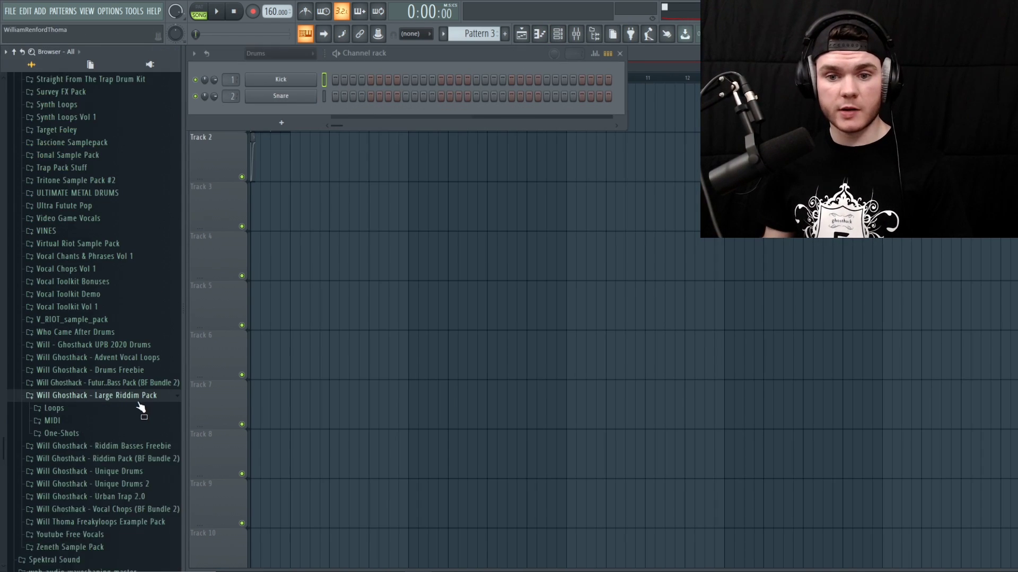
- Browse to the 40 Kicks folder inside the One-Shots of the Large Riddim Pack
scroll(69, 276, "down", 5)
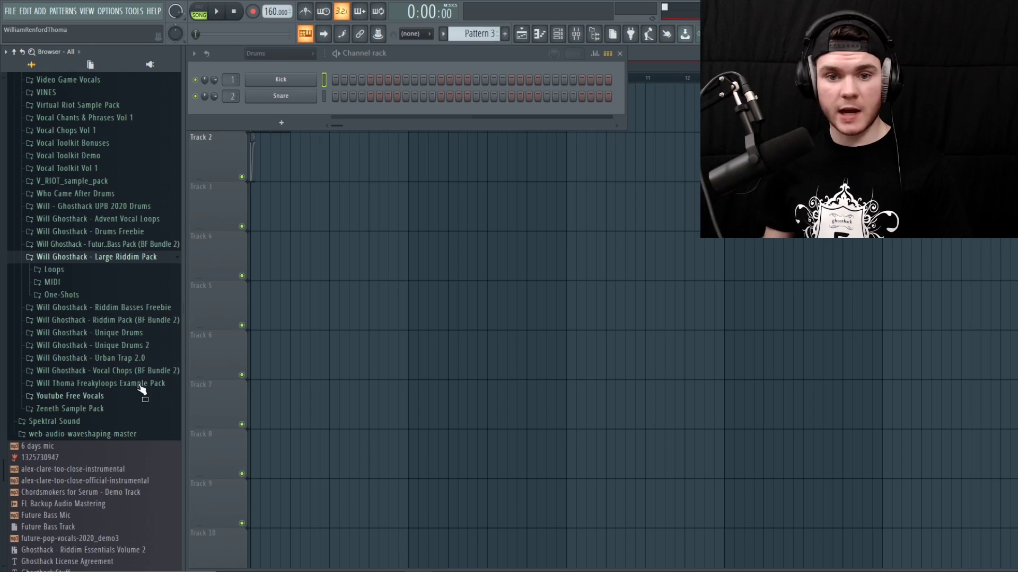
left_click(61, 295)
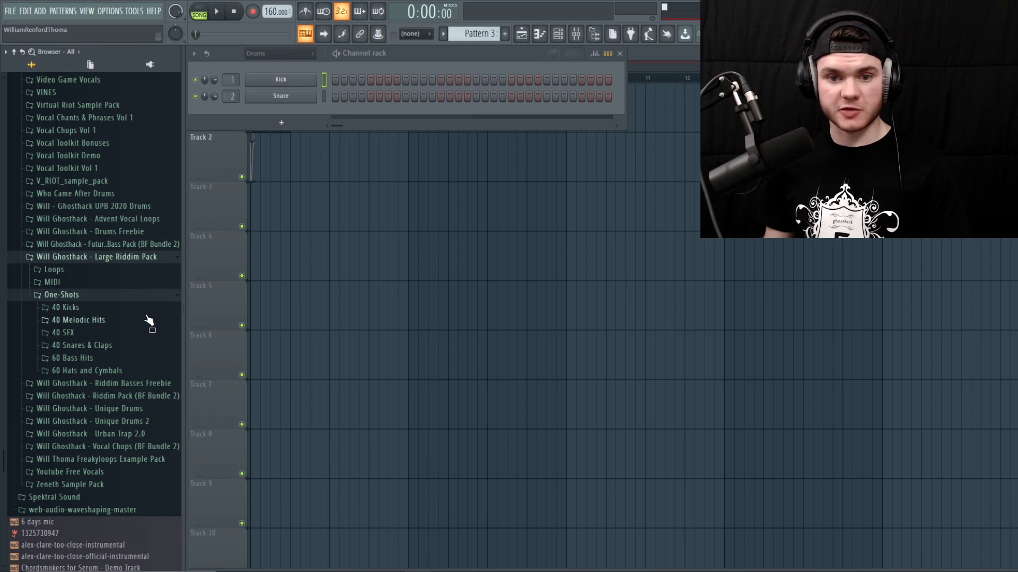
scroll(149, 320, "down", 2)
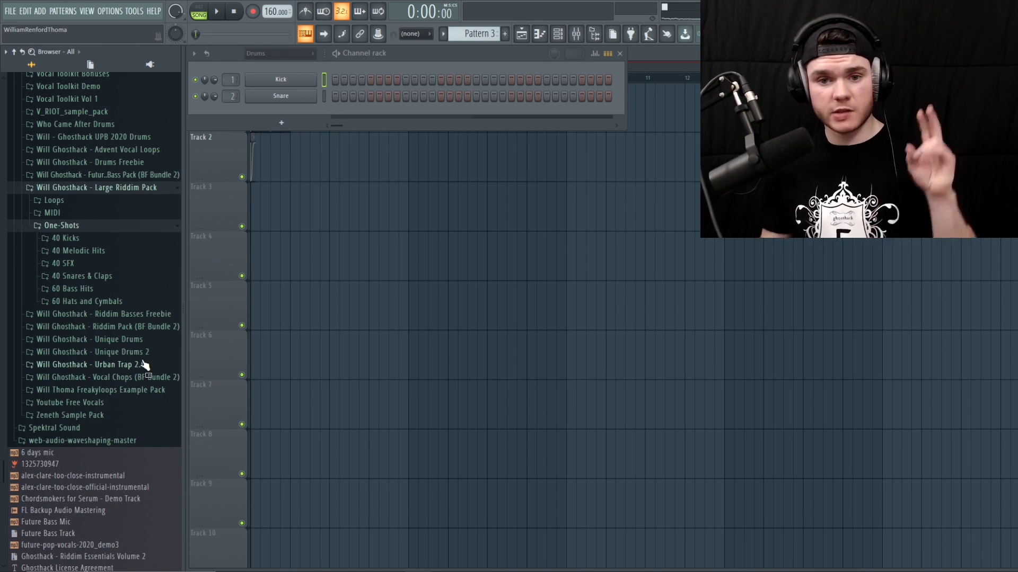
left_click(79, 240)
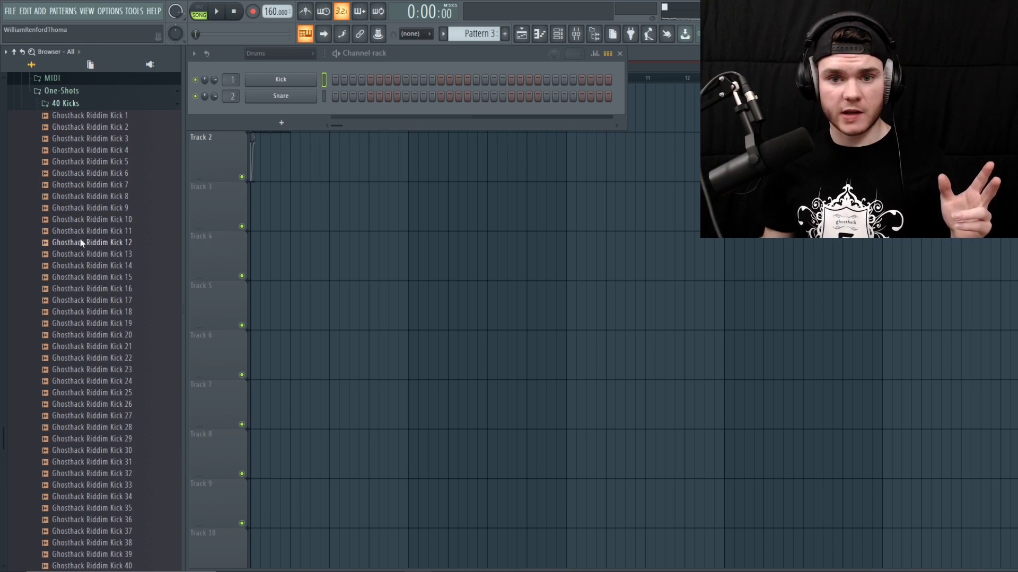
scroll(147, 324, "down", 2)
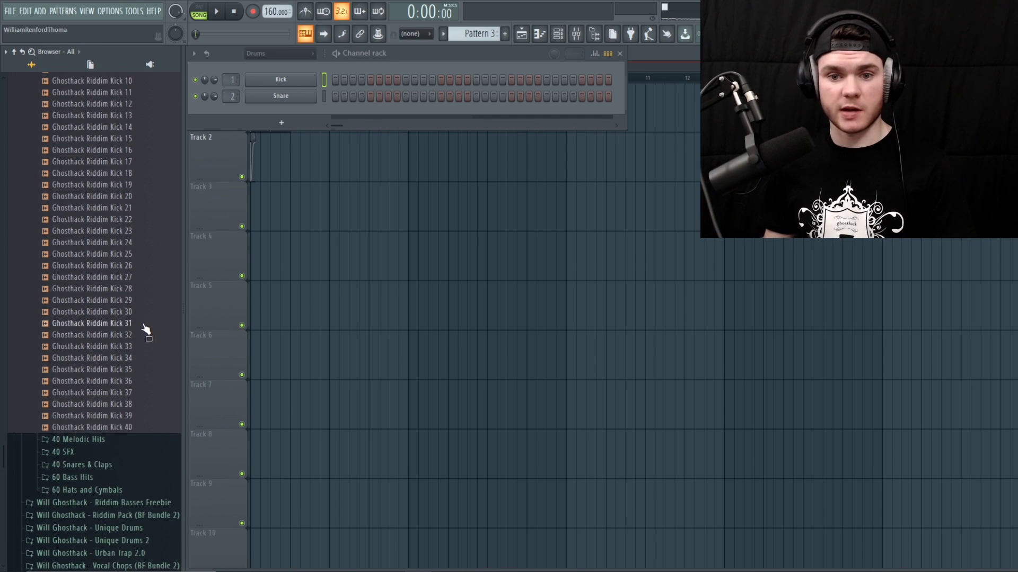
- Audition the riddim kick samples and load Ghosthack Riddim Kick 26 onto the Kick channel
left_click(153, 441)
left_click(144, 463)
left_click(142, 418)
left_click(141, 394)
left_click(138, 380)
left_click(138, 348)
left_click(139, 335)
scroll(138, 268, "down", 2)
left_click(139, 253)
left_click(137, 266)
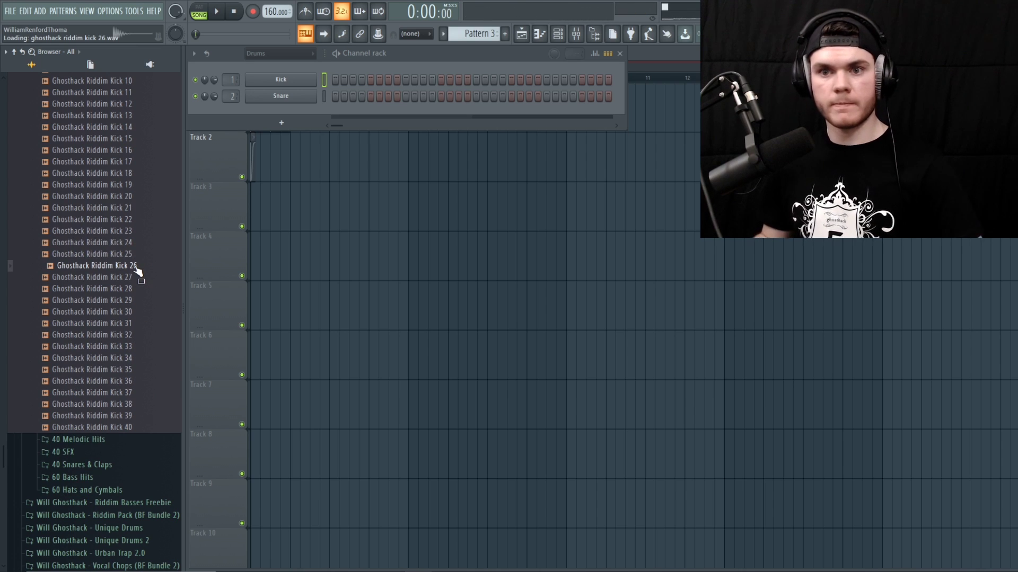
left_click_drag(106, 271, 300, 85)
left_click_drag(601, 96, 365, 157)
left_click(573, 156)
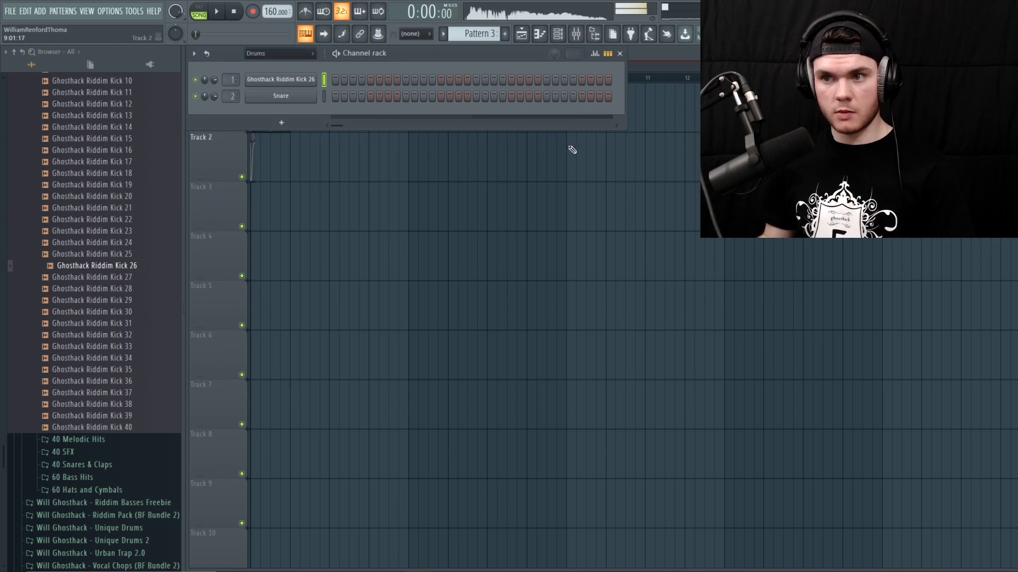
- On the Kick mixer track, shape Fruity WaveShaper into a steep flat-topped curve and add a high cut in Fruity parametric EQ 2
left_click(576, 34)
left_click(850, 317)
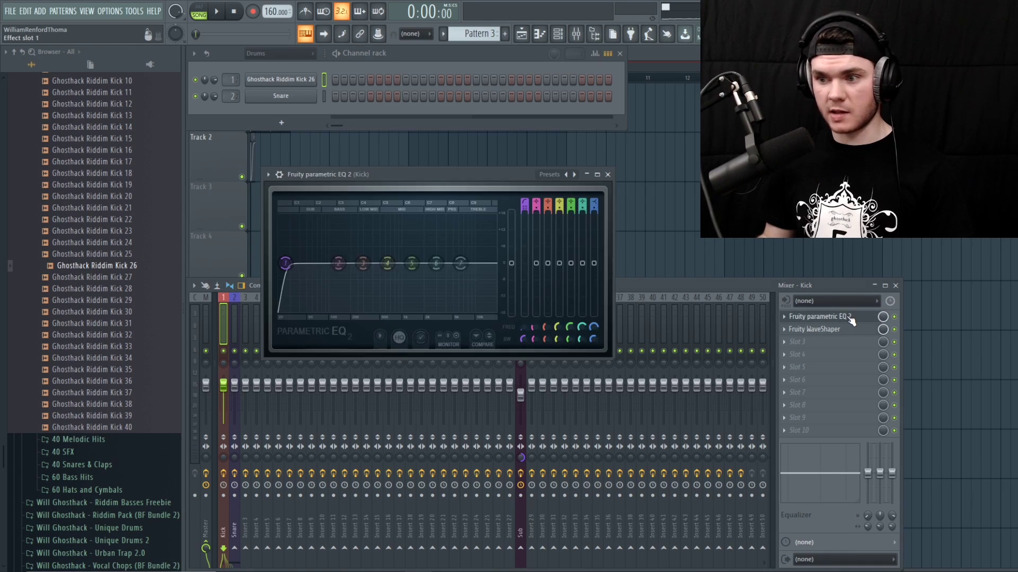
left_click(850, 317)
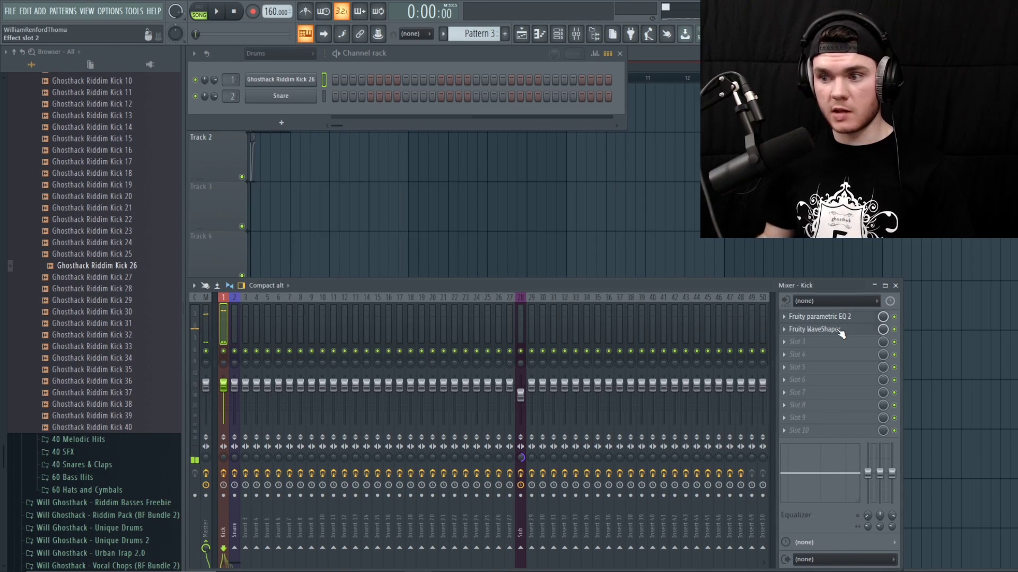
left_click(841, 330)
mouse_move(320, 176)
left_mouse_down()
mouse_move(279, 165)
mouse_move(308, 163)
left_mouse_up()
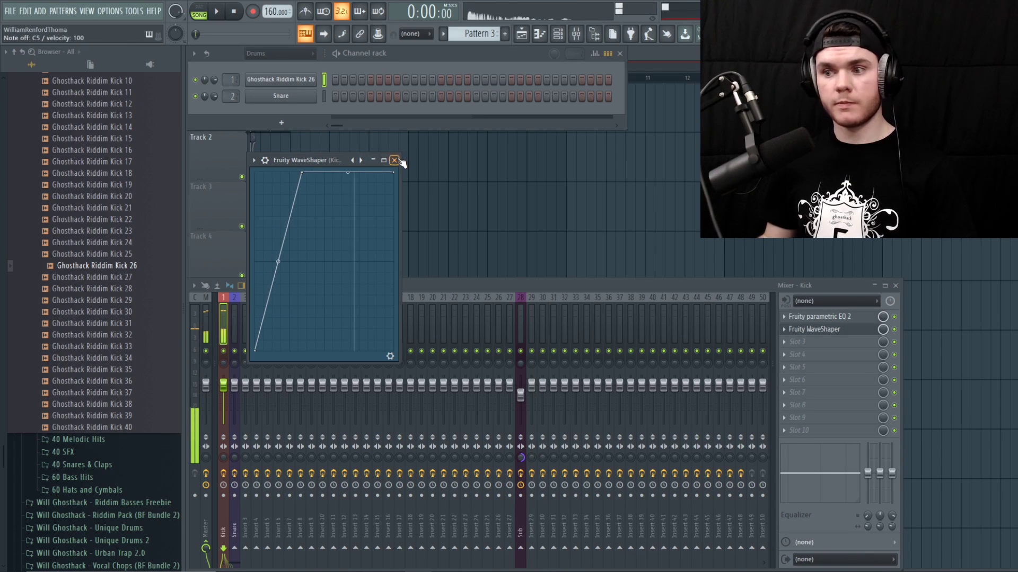
left_click(394, 160)
left_click(827, 316)
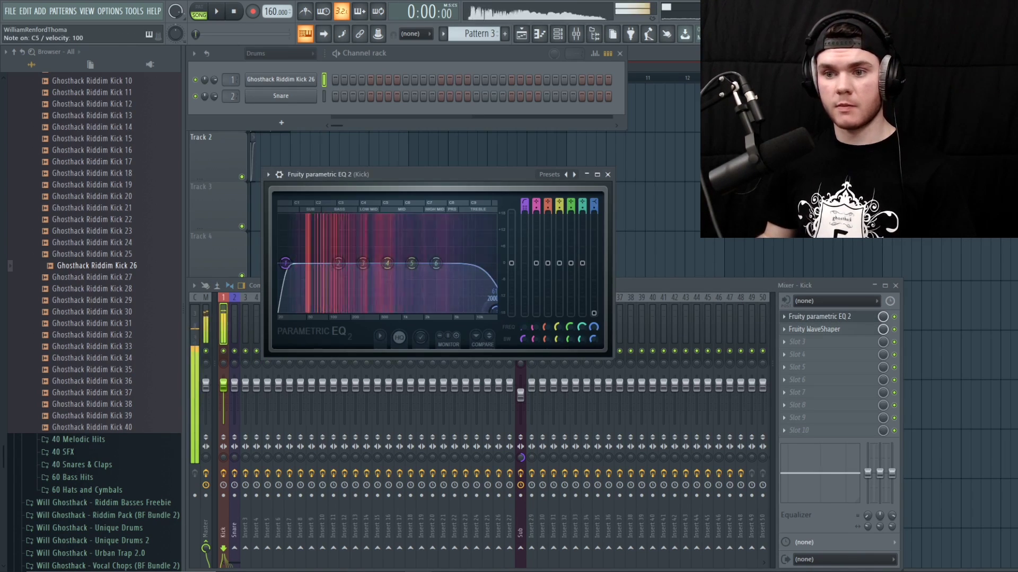
left_click(607, 175)
- Open the 40 Snares & Claps folder and load Ghosthack Riddim Snare 6 onto the Snare channel
scroll(124, 287, "up", 8)
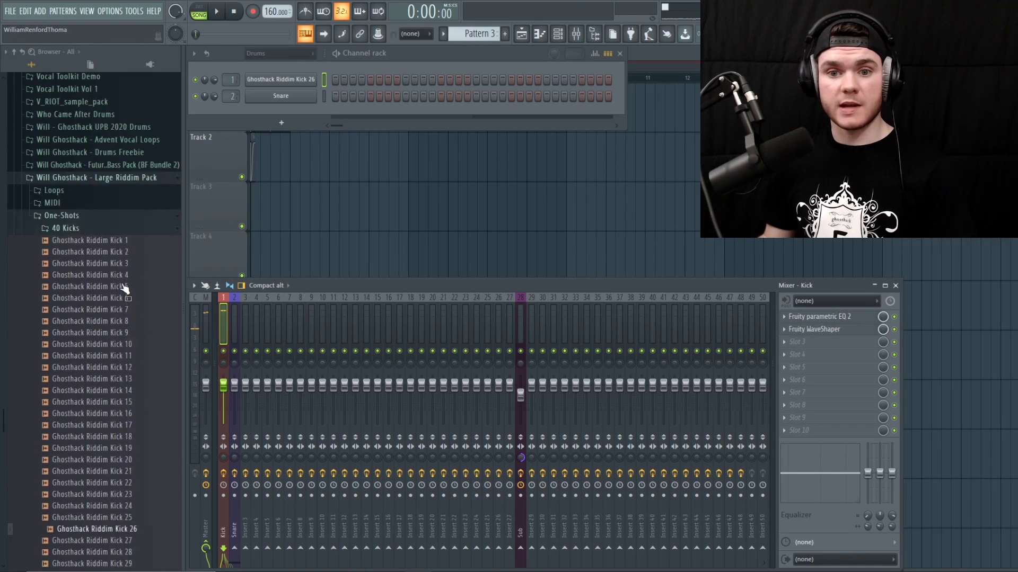
left_click(66, 310)
left_click(109, 349)
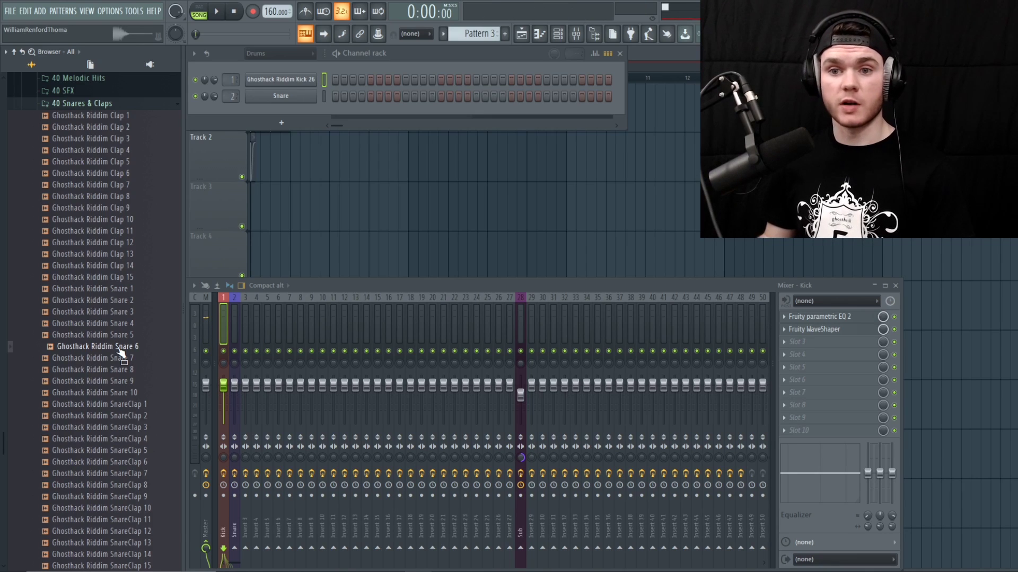
left_click_drag(131, 338, 282, 97)
- Audition more riddim snares, add Ghosthack Riddim Snare 2 as a new channel, and play it layered with Snare 6
left_click(138, 325)
left_click(138, 312)
left_click(139, 301)
left_click_drag(139, 302, 282, 114)
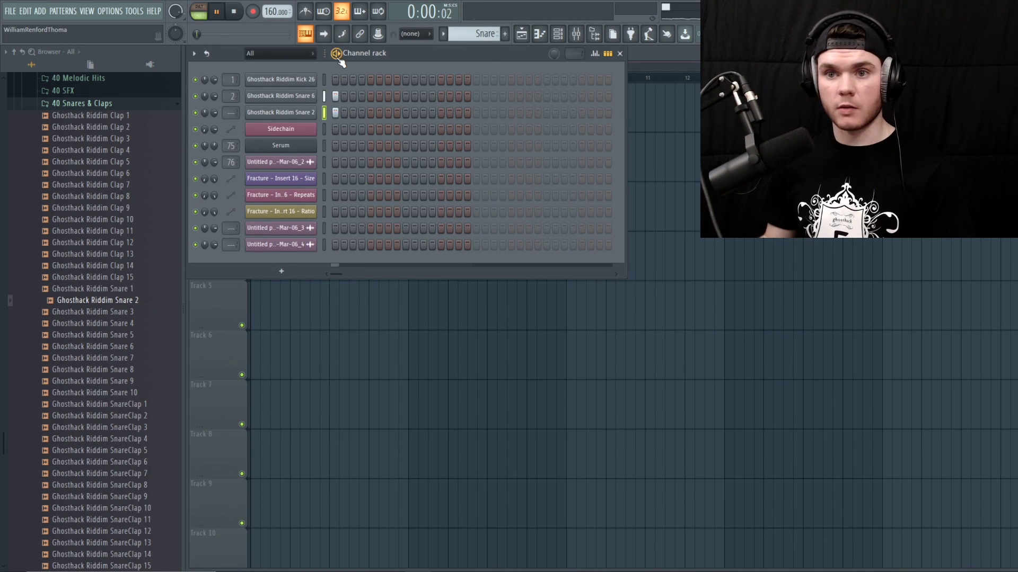
key("space")
- On the Snare mixer track, cut the lows at about 102 Hz in Fruity parametric EQ 2 and steepen the Fruity WaveShaper curve
key("F9")
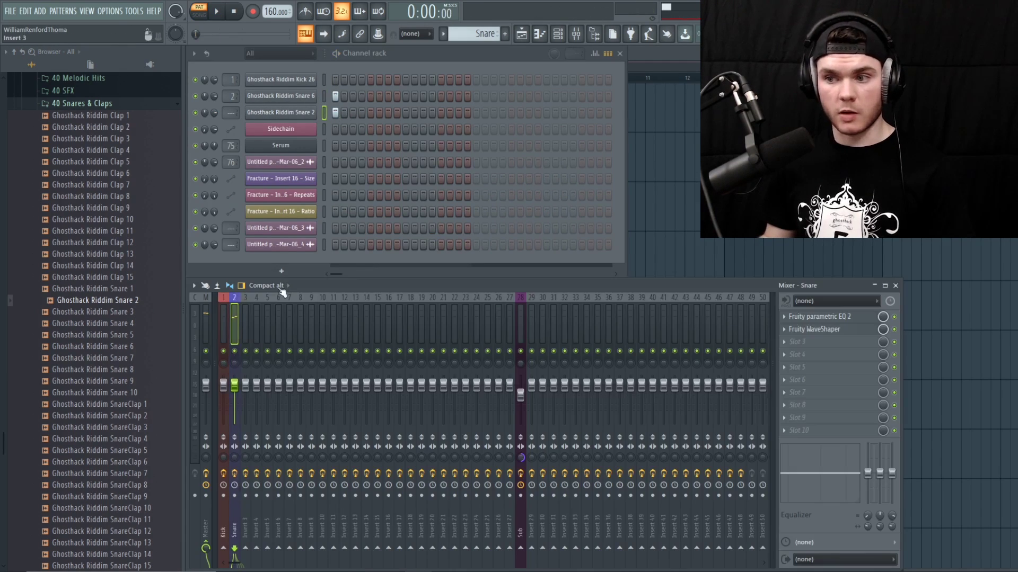
left_click(830, 320)
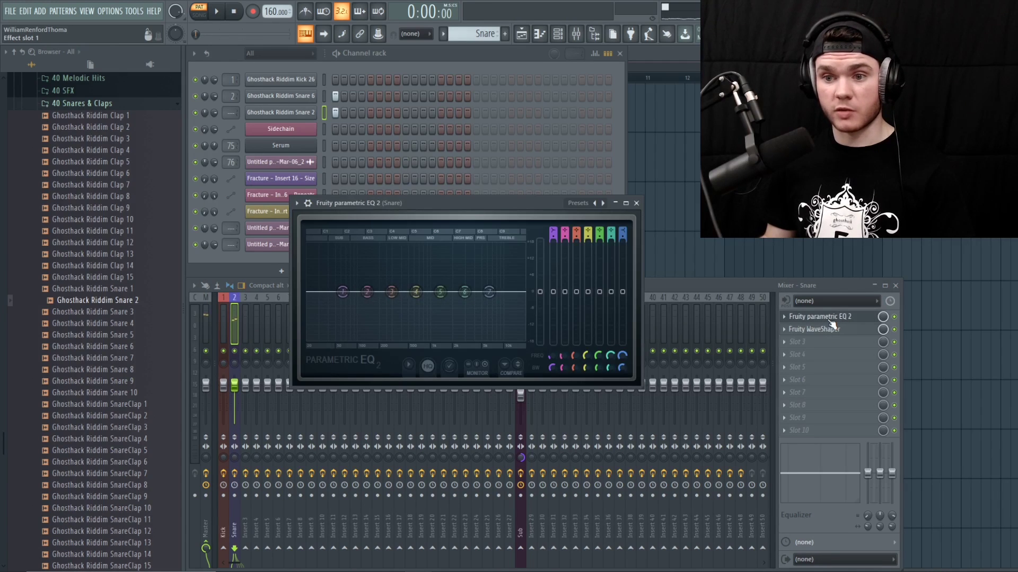
key("space")
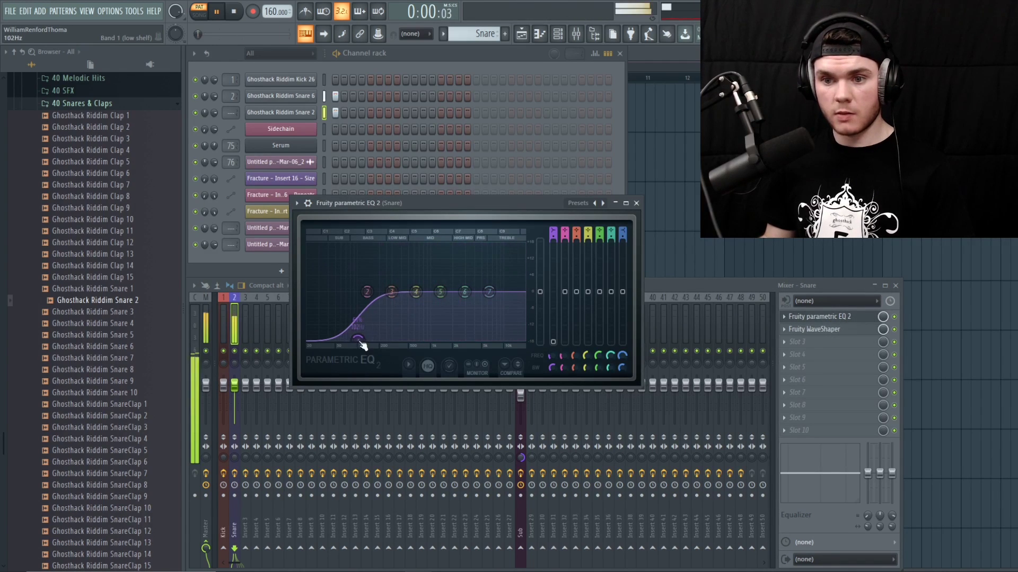
left_click(787, 317)
left_click(814, 329)
left_click_drag(353, 290, 331, 170)
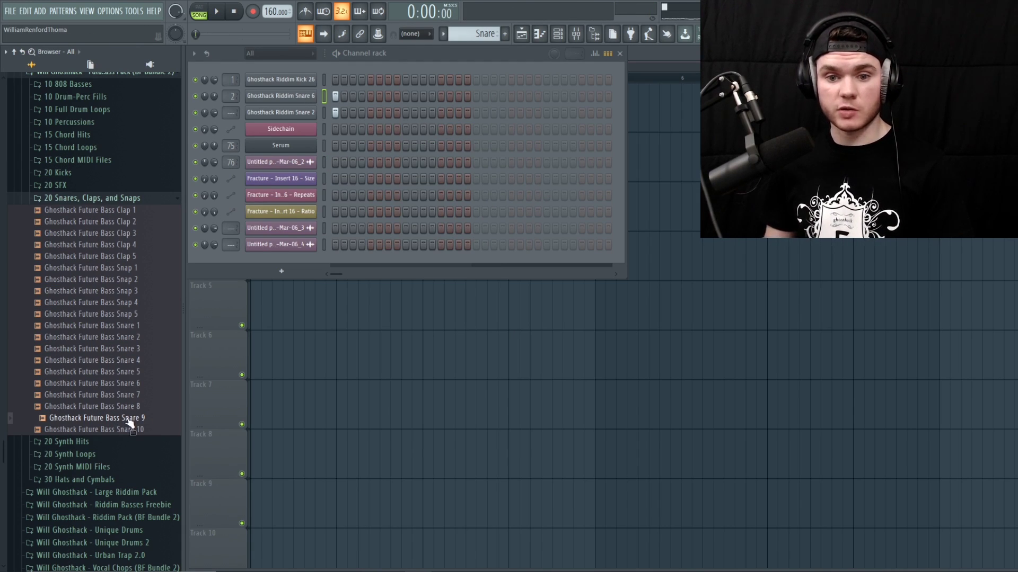
- Add Ghosthack Future Bass Snare 9 as a new channel, set its sample start to 10 %, and play it layered with the other snares
left_click_drag(129, 423, 291, 123)
left_click_drag(467, 353, 467, 340)
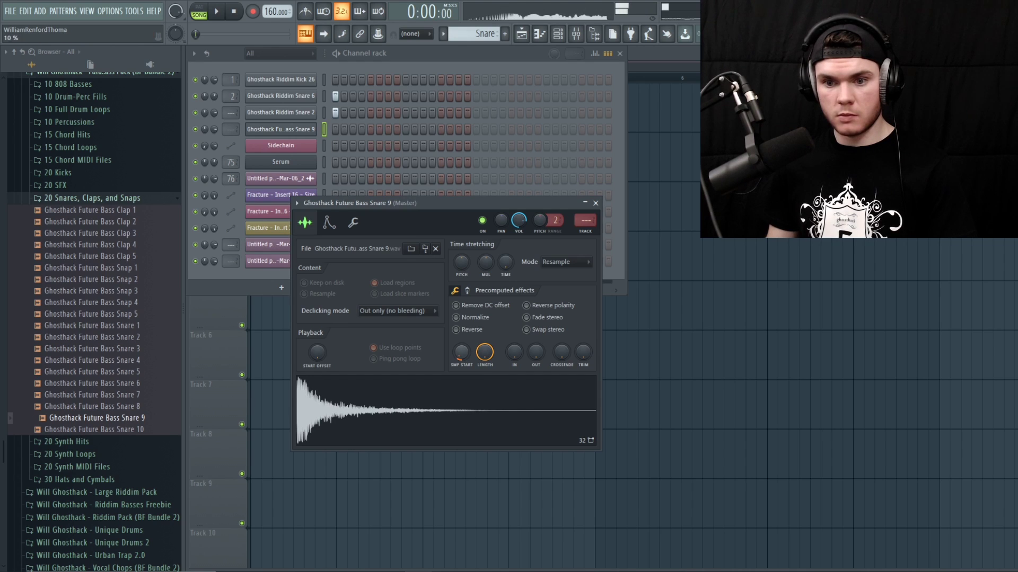
left_click(586, 204)
key("space")
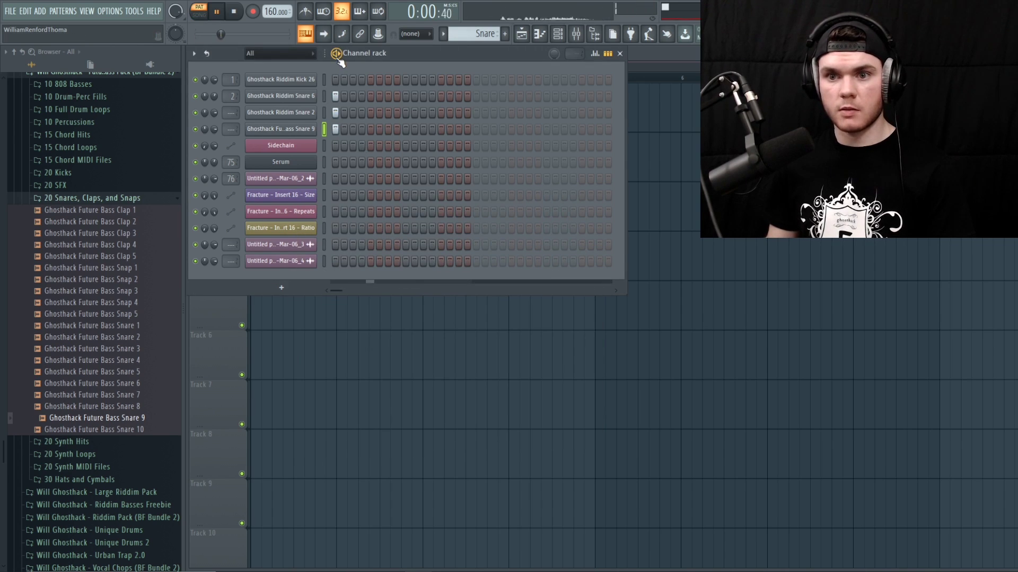
- Set Ghosthack Future Bass Snare 9's pitch range to 4 and raise its pitch by 400 cents
left_click(316, 130)
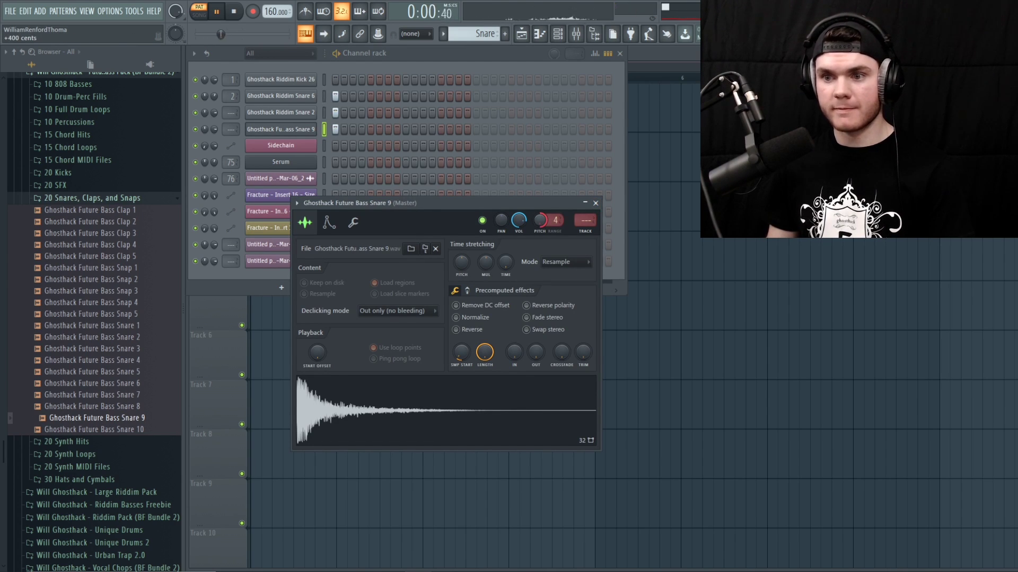
key("space")
left_click(595, 203)
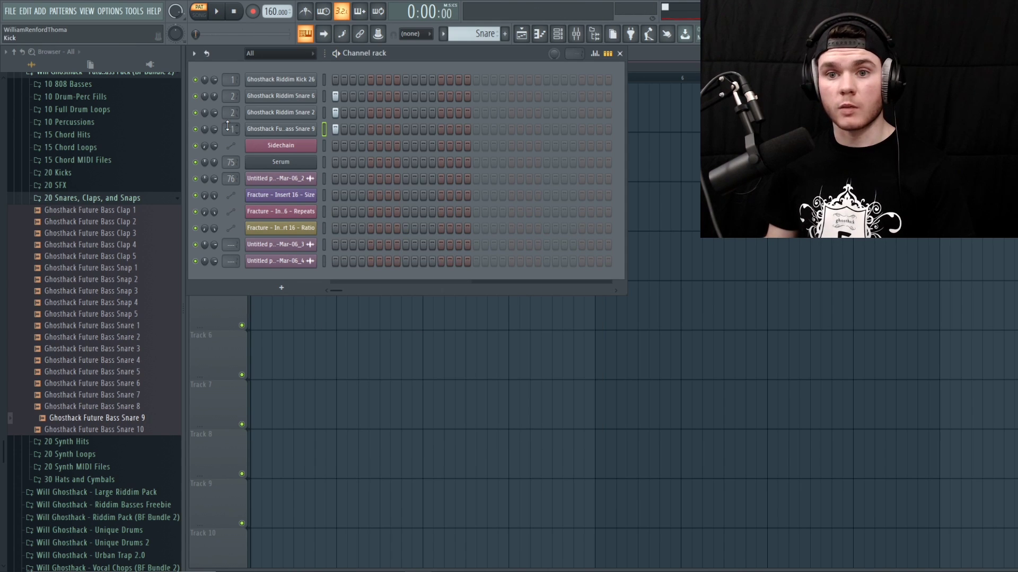
- Route Snare 2 and Future Bass Snare 9 to mixer track 2 and make the Snare track's Fruity WaveShaper curve slightly less steep
key("space")
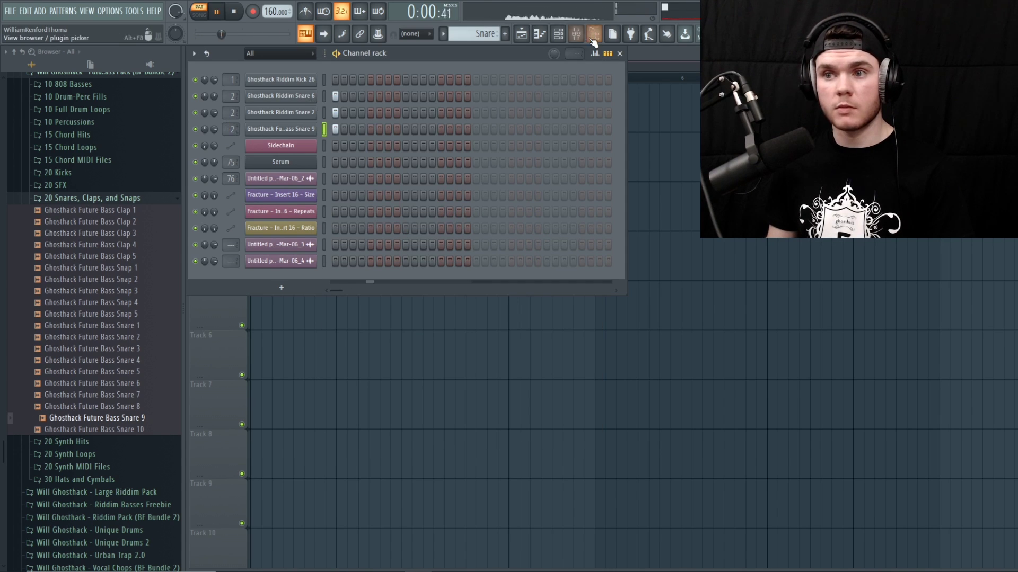
left_click(576, 34)
left_click(827, 330)
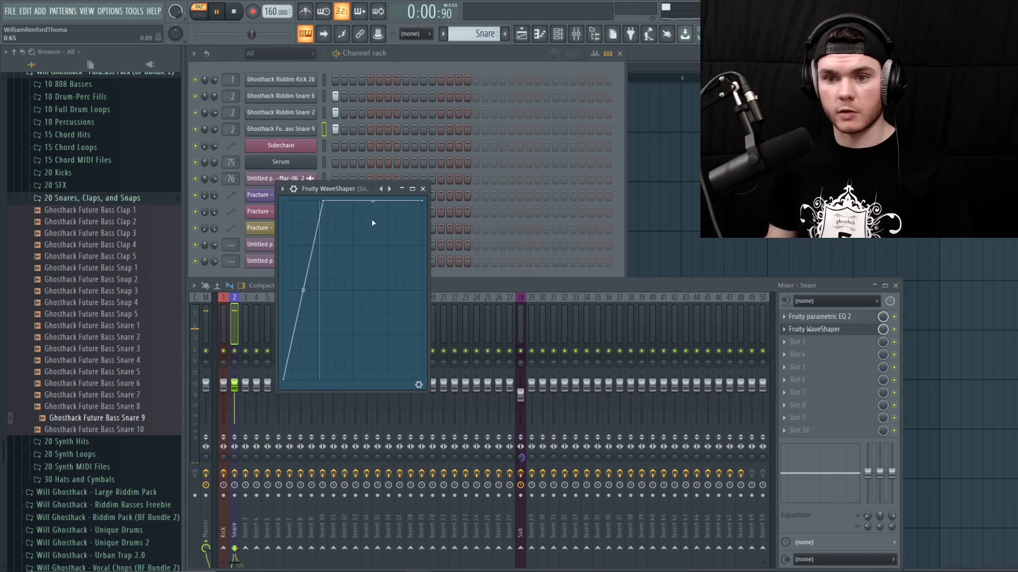
left_click_drag(326, 203, 337, 197)
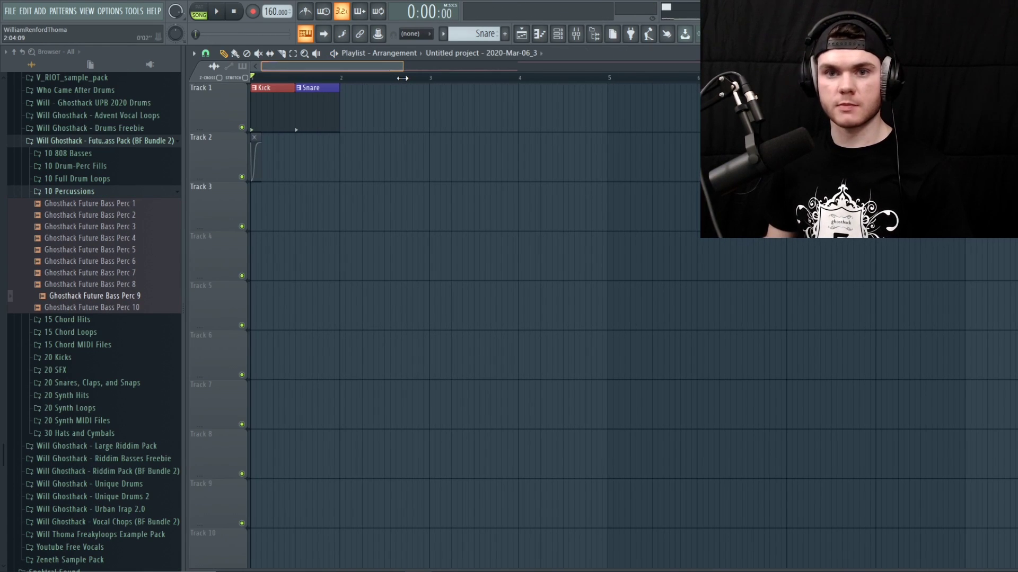
- Delete the Snare clip after the first Kick on Track 1 and set the project tempo to 150 BPM
left_click_drag(403, 66, 413, 66)
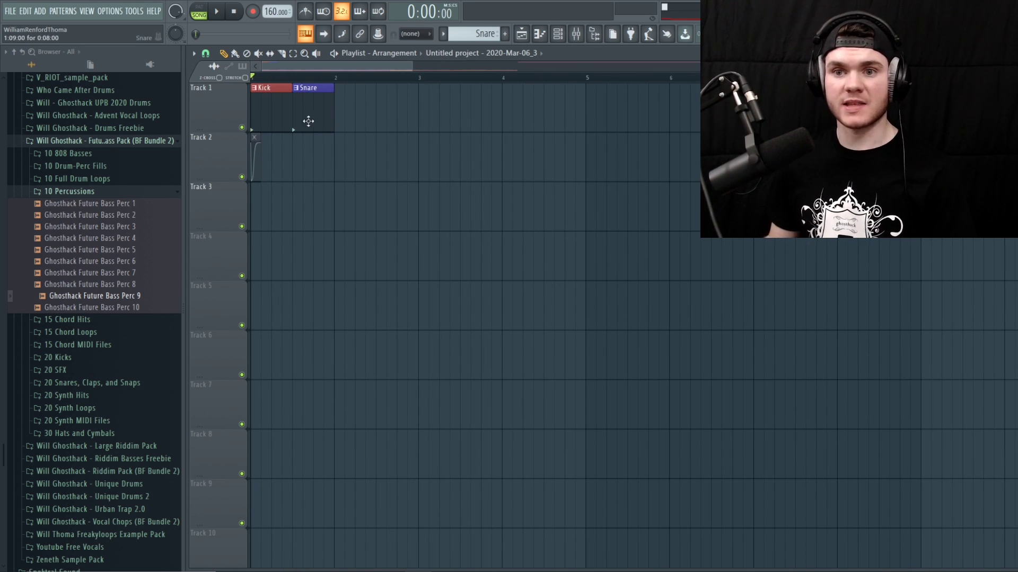
right_click(308, 86)
key("space")
key("space")
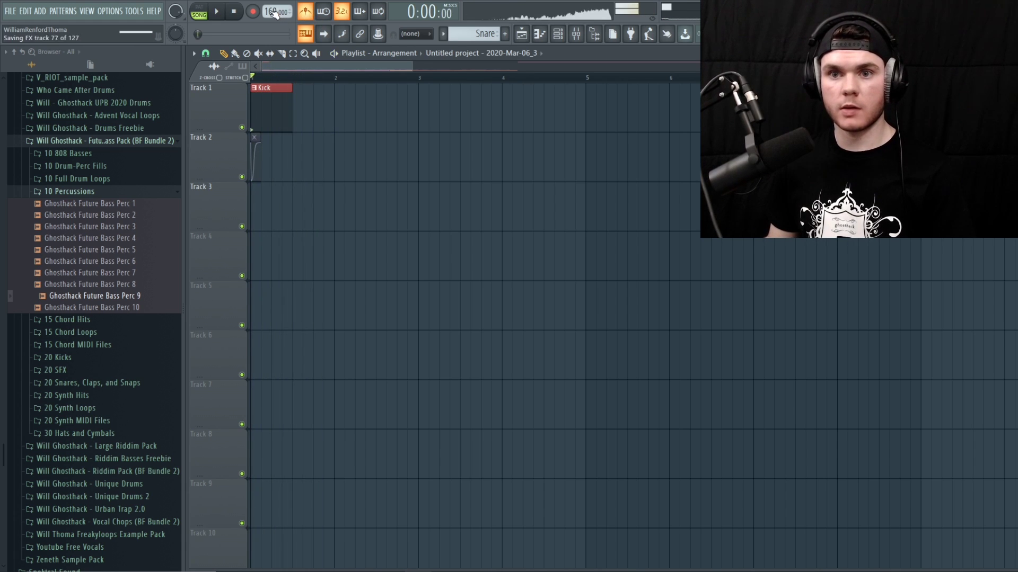
key("space")
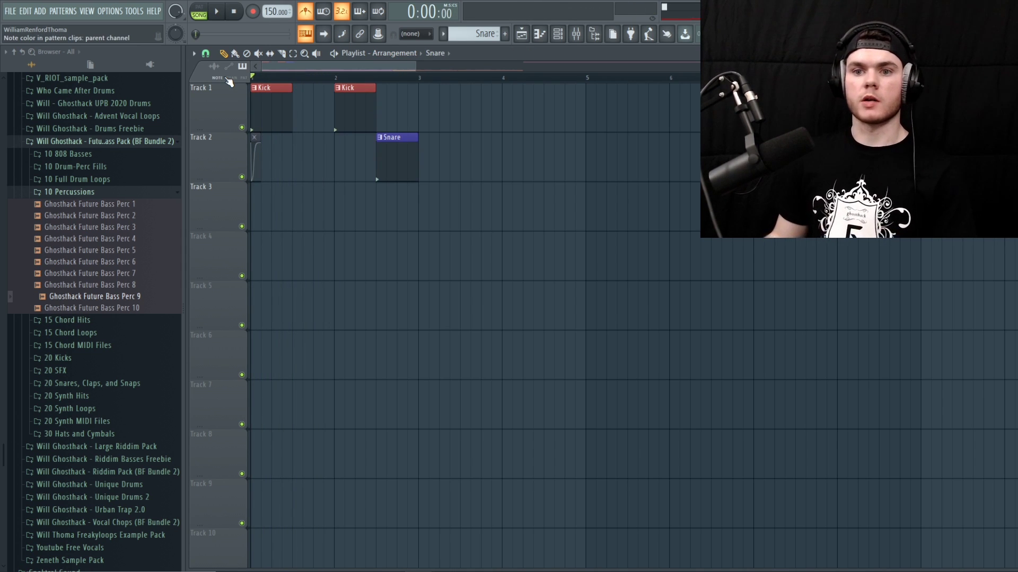
- Place Kick clips on Track 1 and Snare clips on Track 2 through bars 2 and 3, and play the groove from bar 2
key("space")
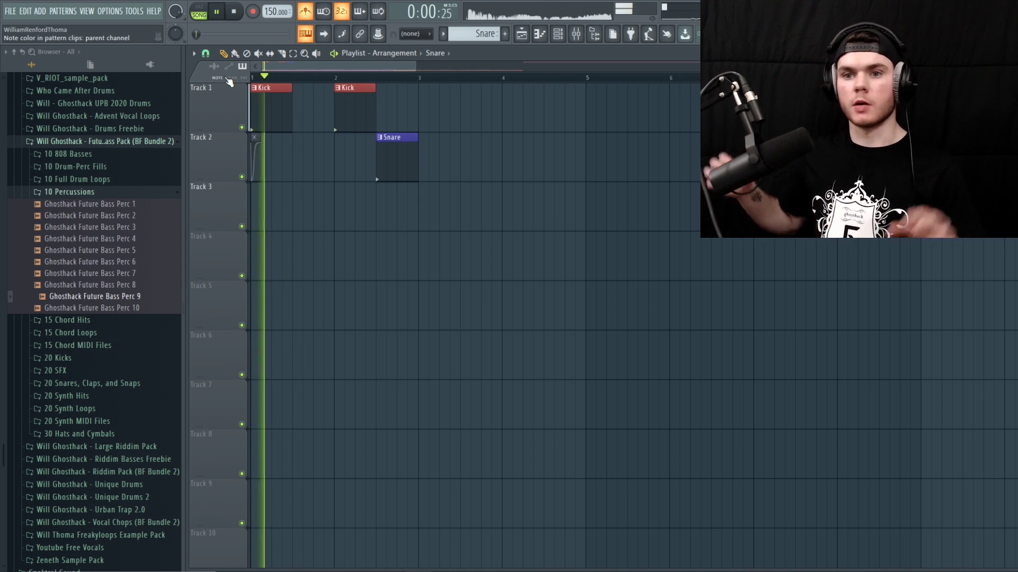
key("space")
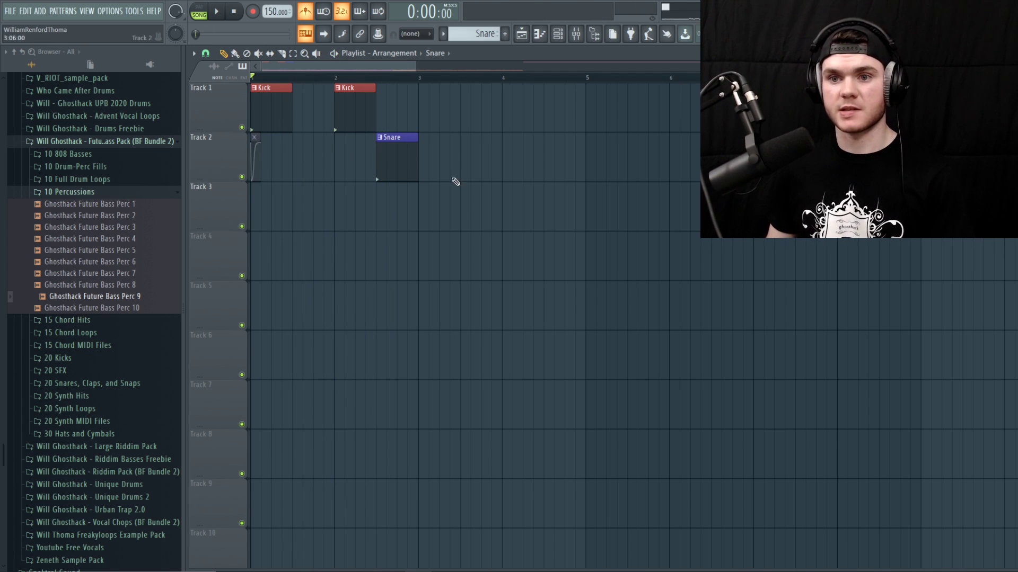
left_click(338, 75)
key("space")
key("space")
- Set the playlist snap to 1/6 beat and complete the kick and snare pattern through bar 4, playing it from the start
left_click(206, 54)
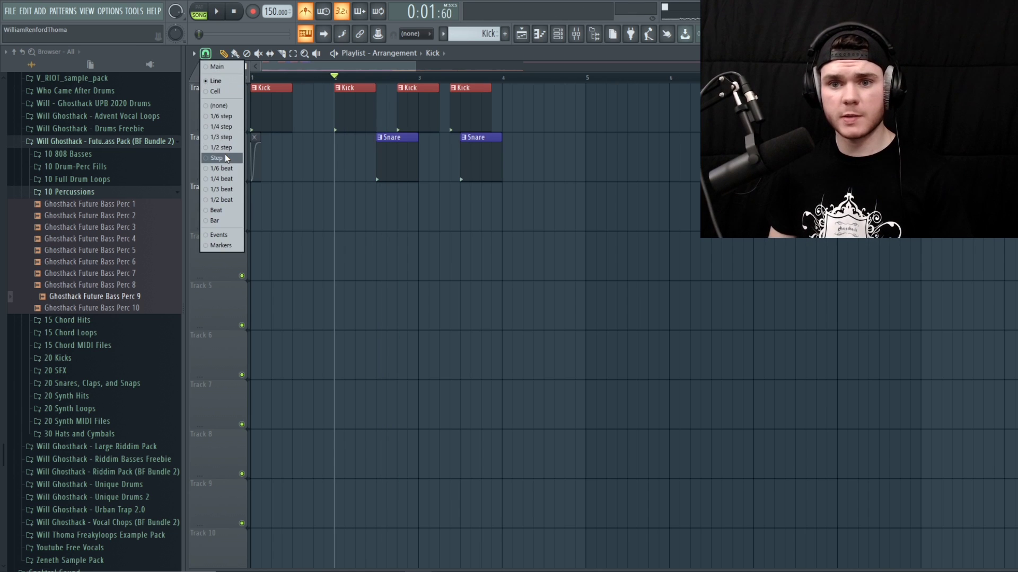
left_click(226, 168)
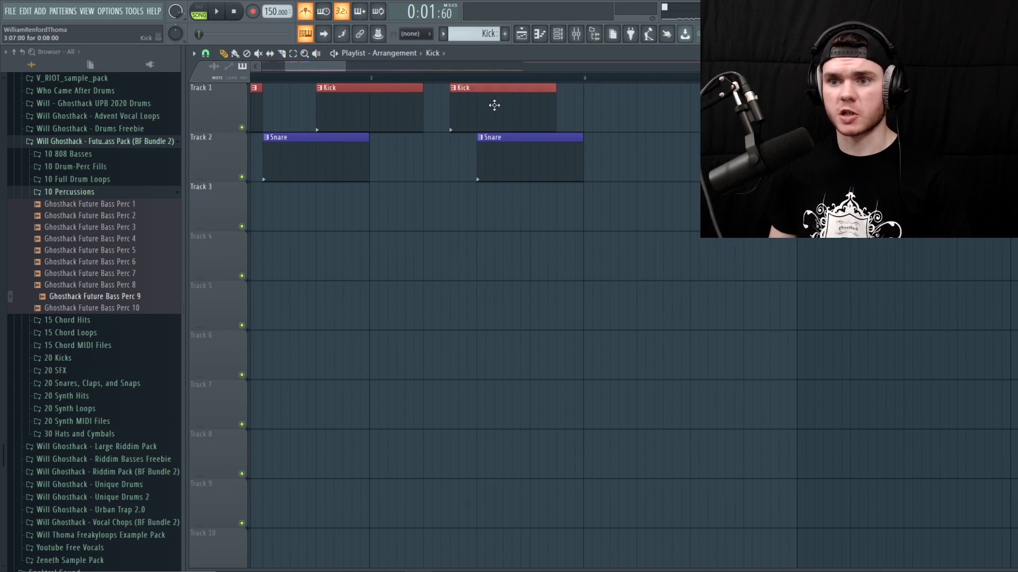
right_click(489, 102)
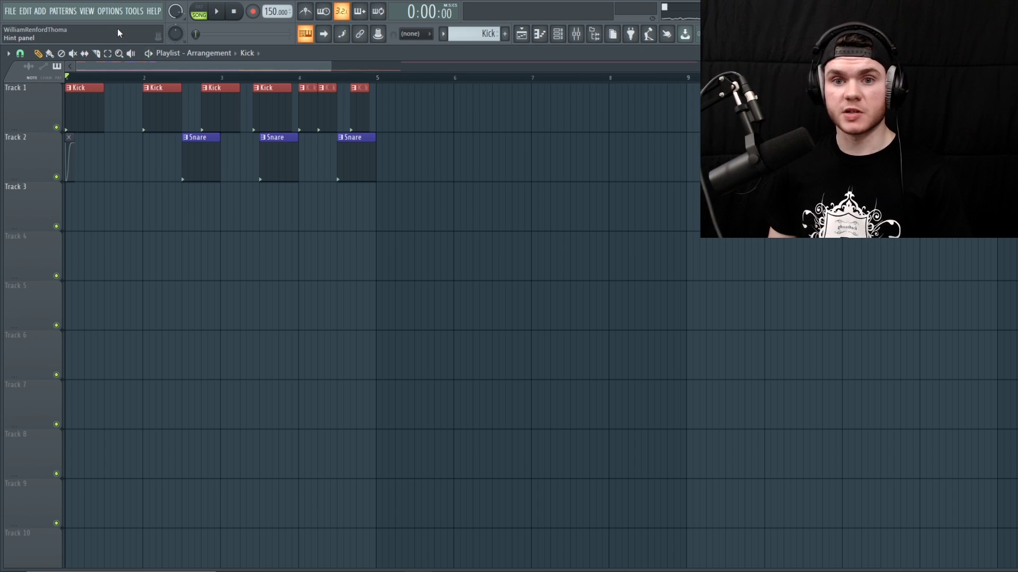
key("space")
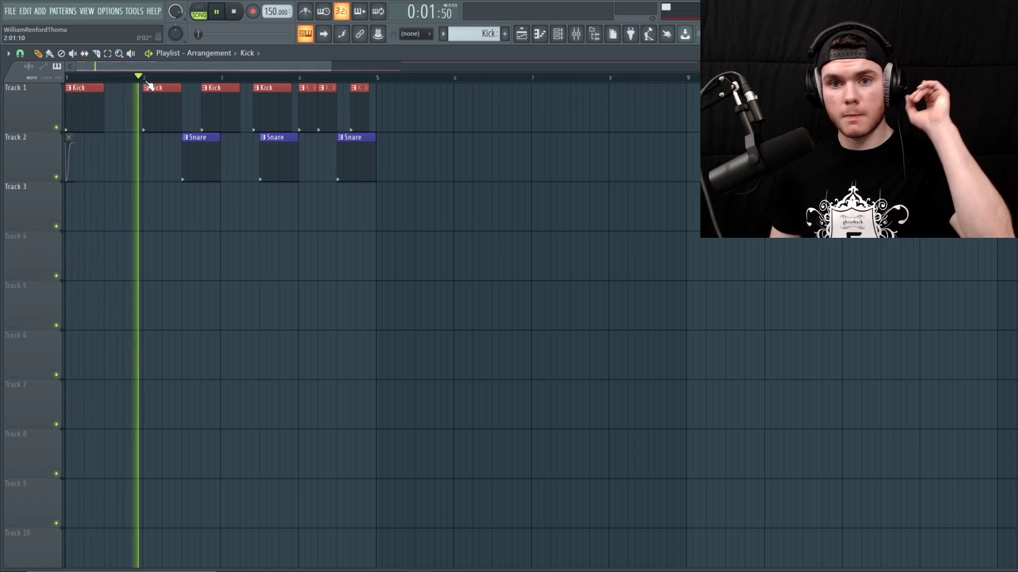
key("space")
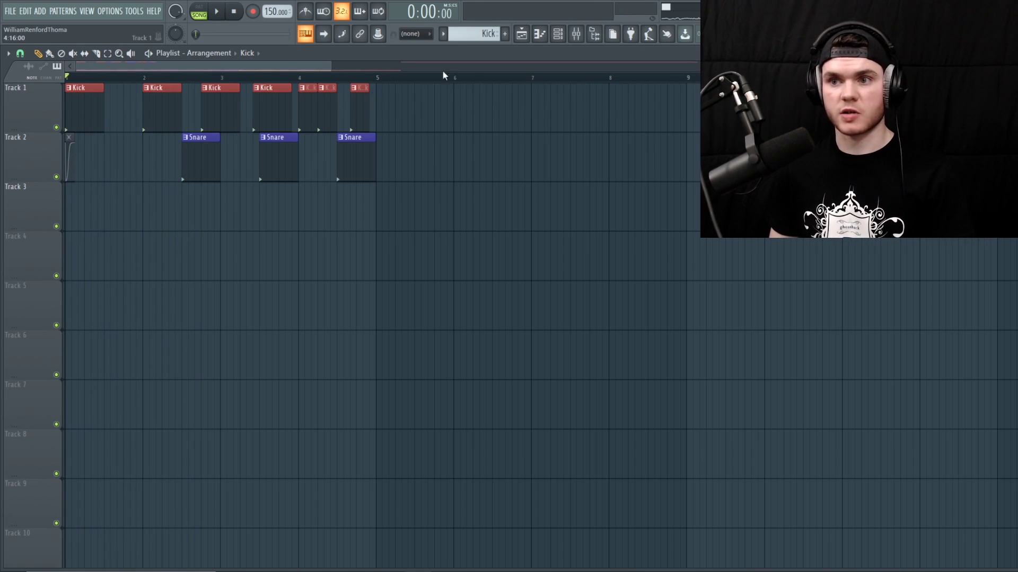
- Audition the resampled 2020-Mar-06_3 bass, cut out a section, and place it on Track 3 from just before bar 2 to bar 3
left_click(557, 36)
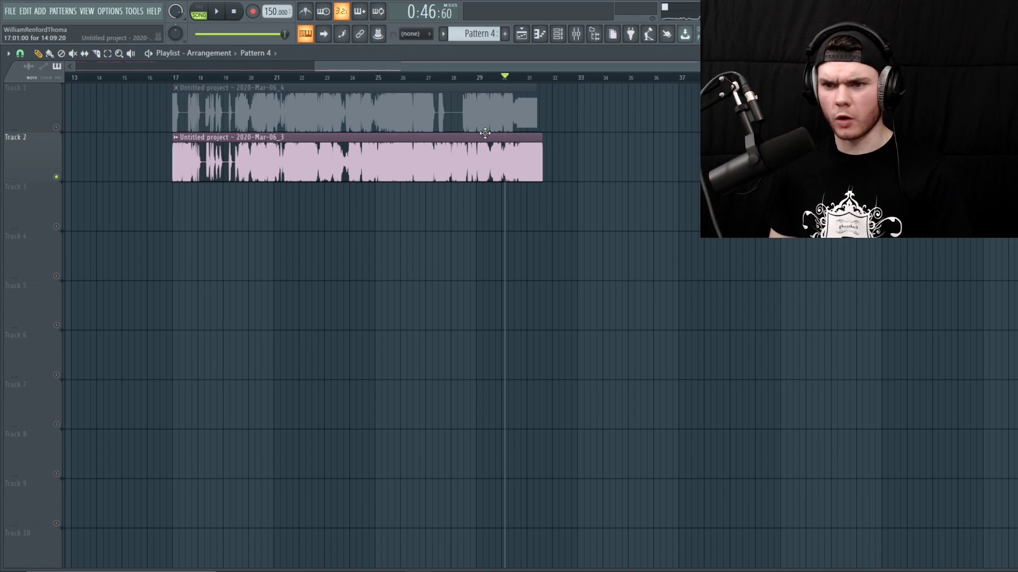
key("space")
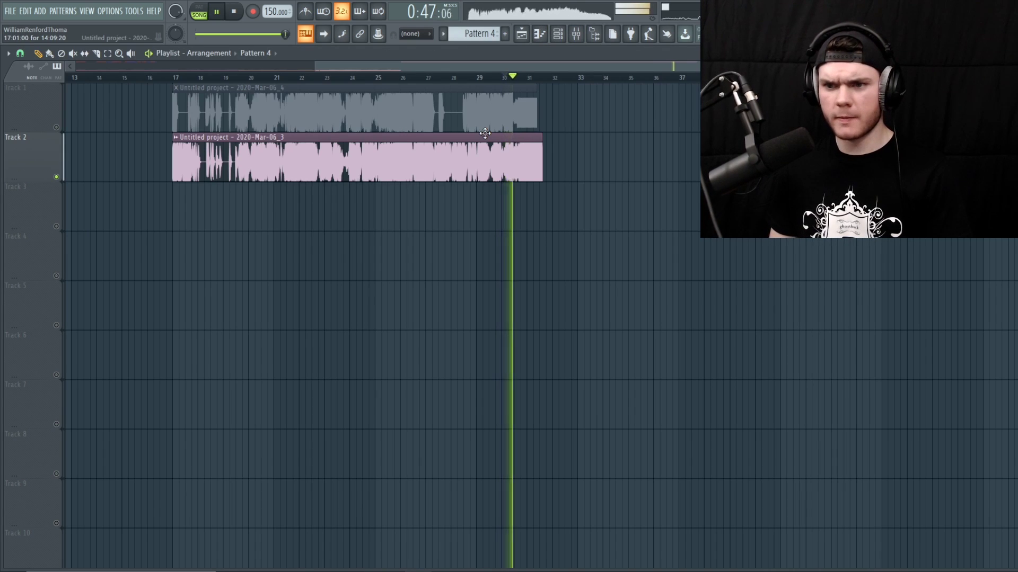
left_click(414, 144)
key("space")
left_click(178, 201)
left_click_drag(173, 201, 483, 203)
right_click(504, 200)
left_click_drag(143, 166, 265, 166)
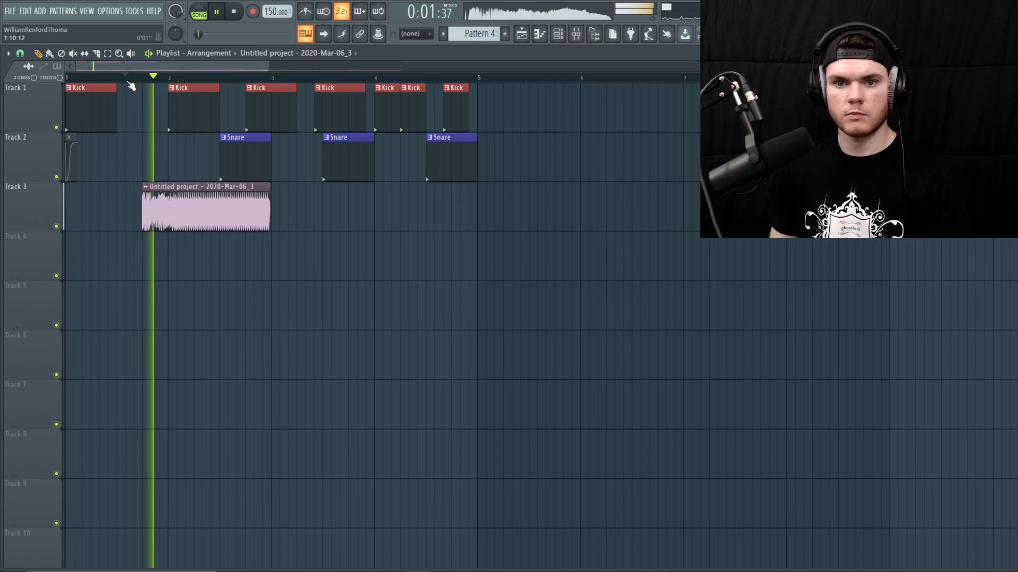
key("space")
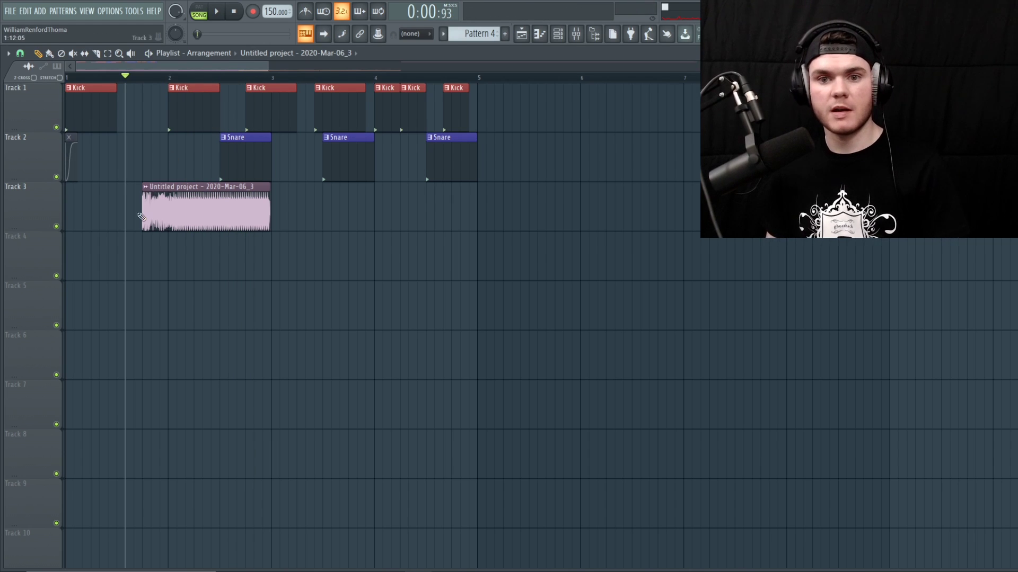
- Save the Track 3 bass slice as the separate sample Untitled project - 2020-Mar-06_3 - Part_1 and audition it in its channel settings
double_click(175, 210)
left_click(367, 161)
left_click(302, 207)
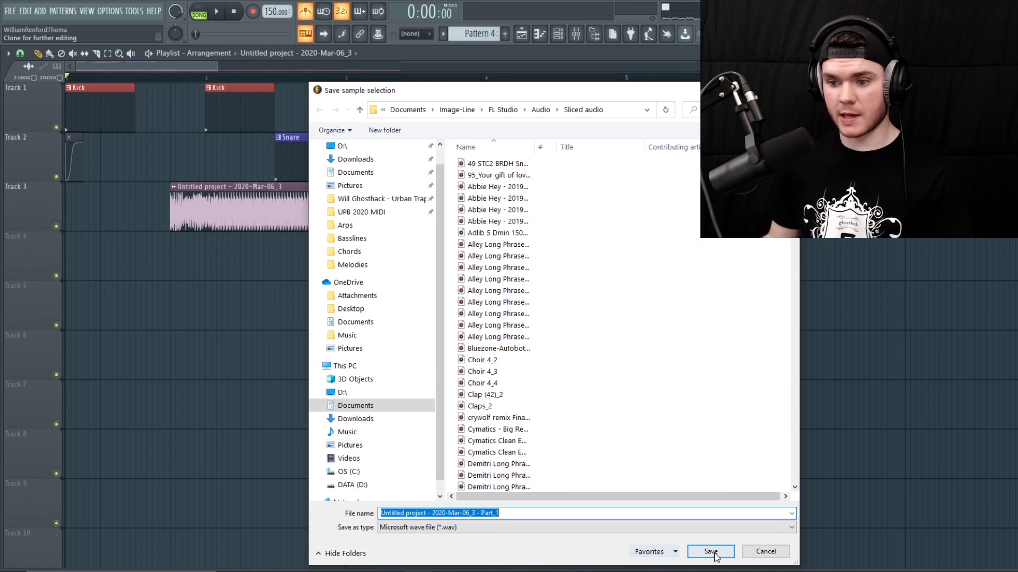
left_click(710, 552)
double_click(236, 211)
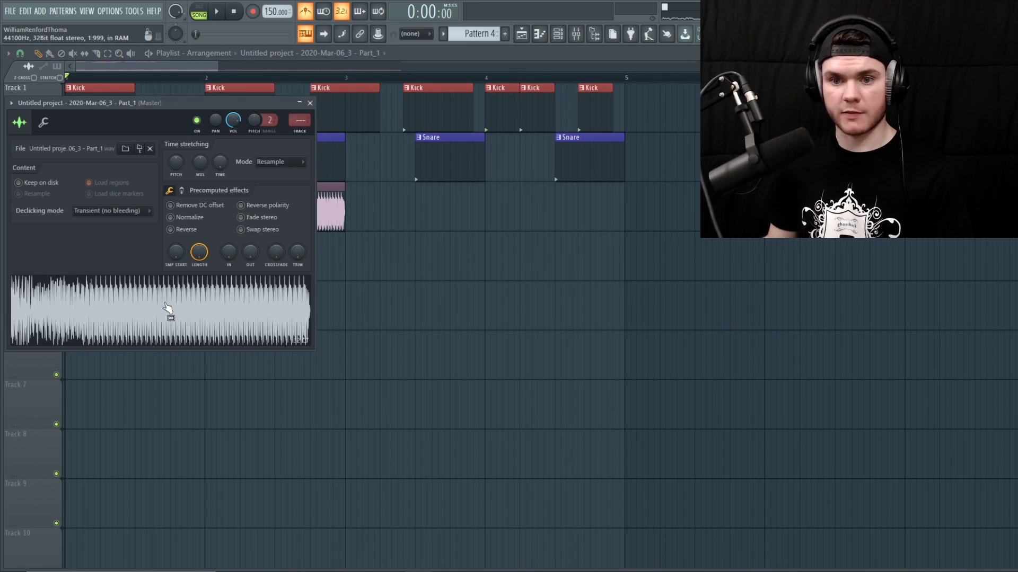
left_click(119, 306)
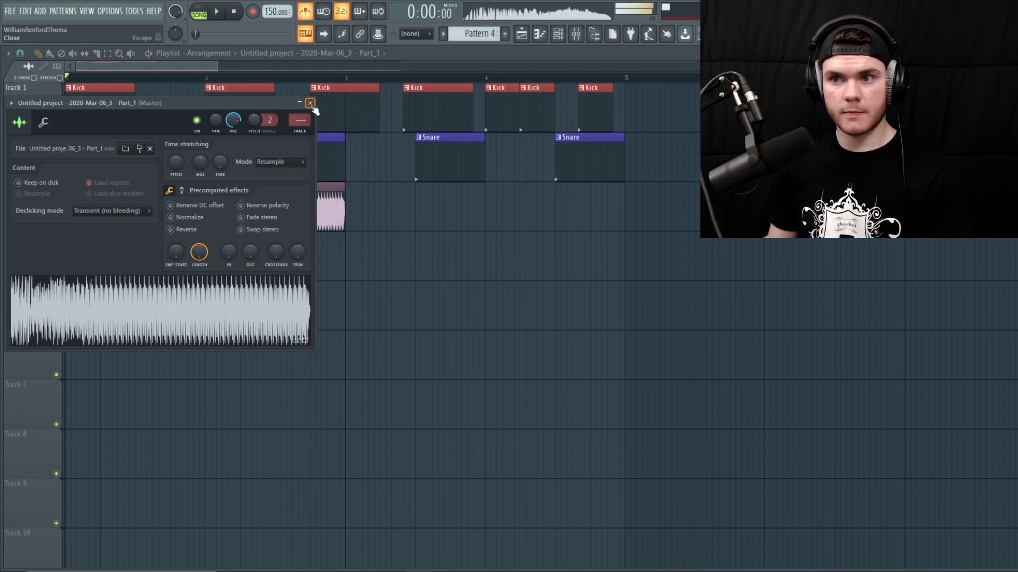
left_click(310, 103)
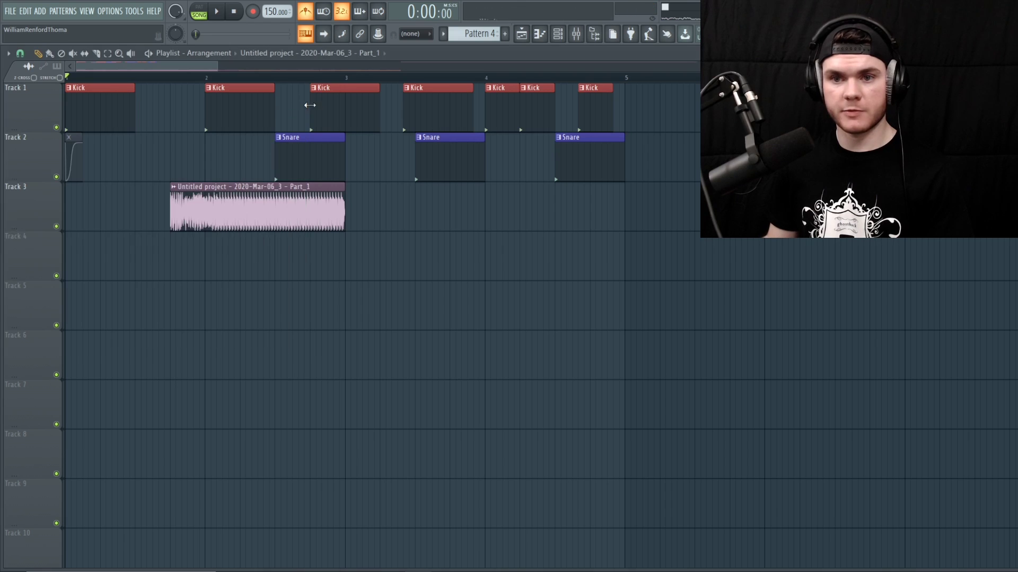
- Try raising the Part_1 bass sample by 1200 cents with a pitch range of 12, and play it
double_click(231, 198)
left_click_drag(255, 119, 254, 96)
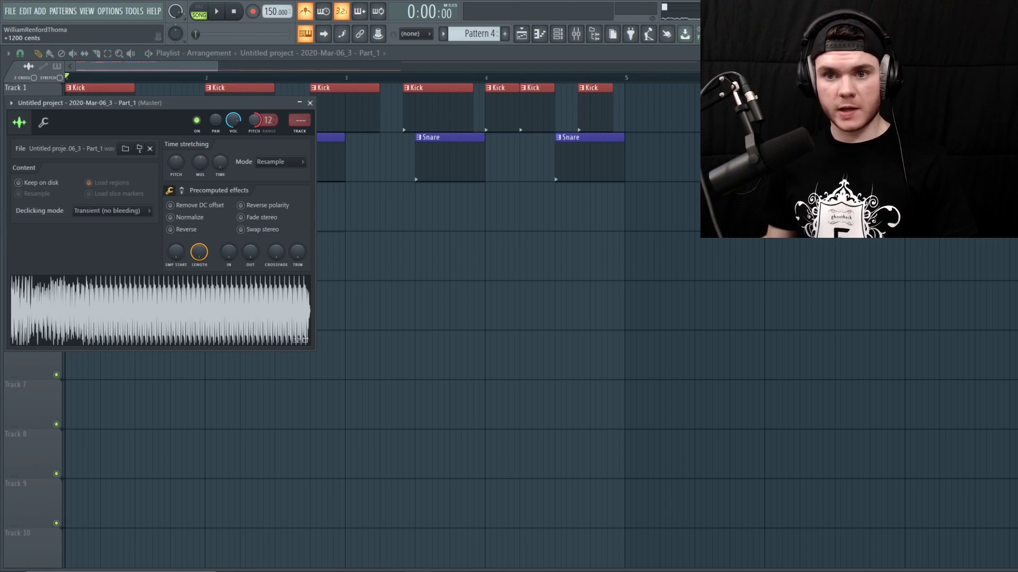
key("q")
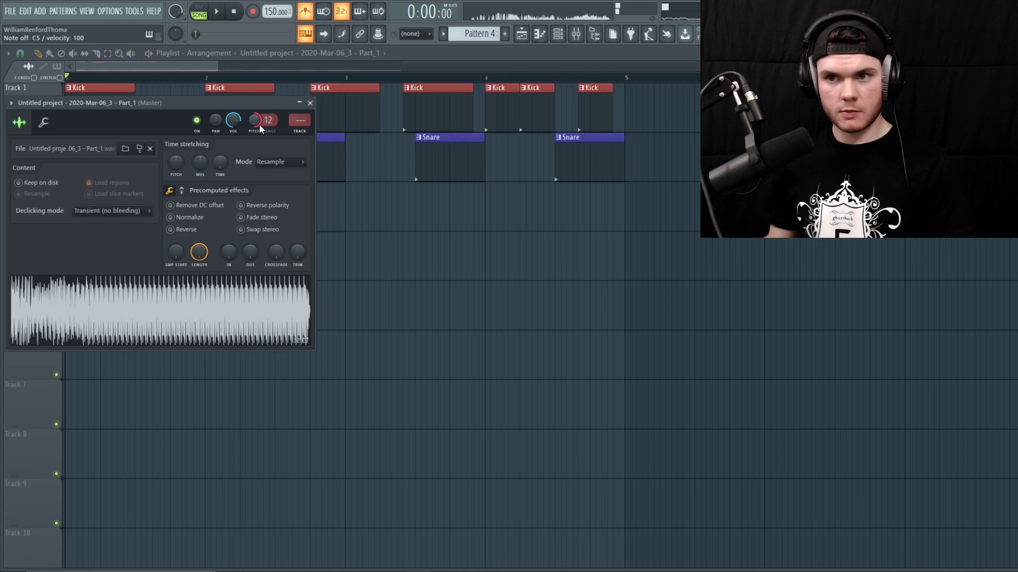
- Show Serum in the channel rack and play piano roll keys to compare their notes with the bass sample's pitch
left_click(561, 36)
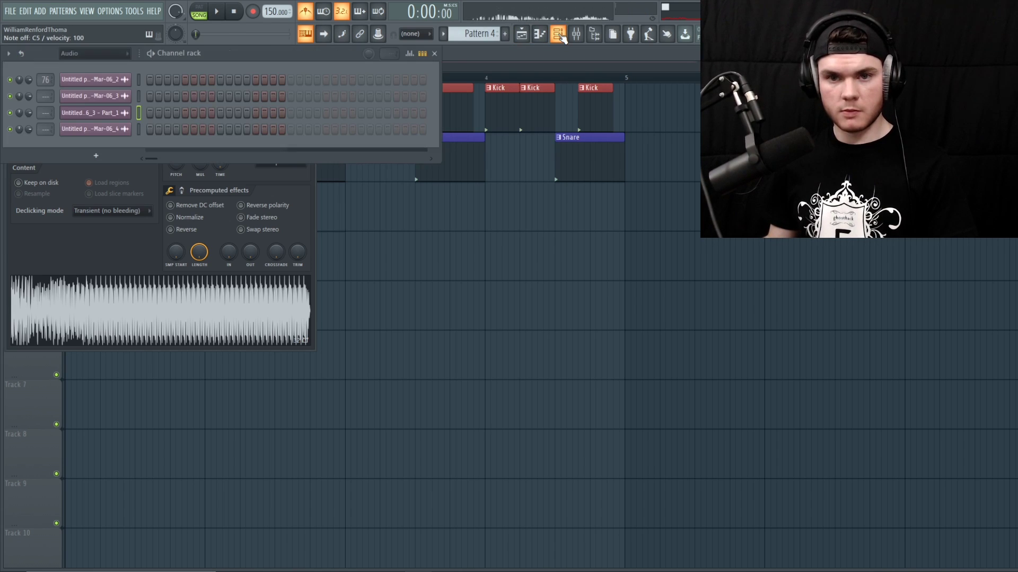
left_click(111, 54)
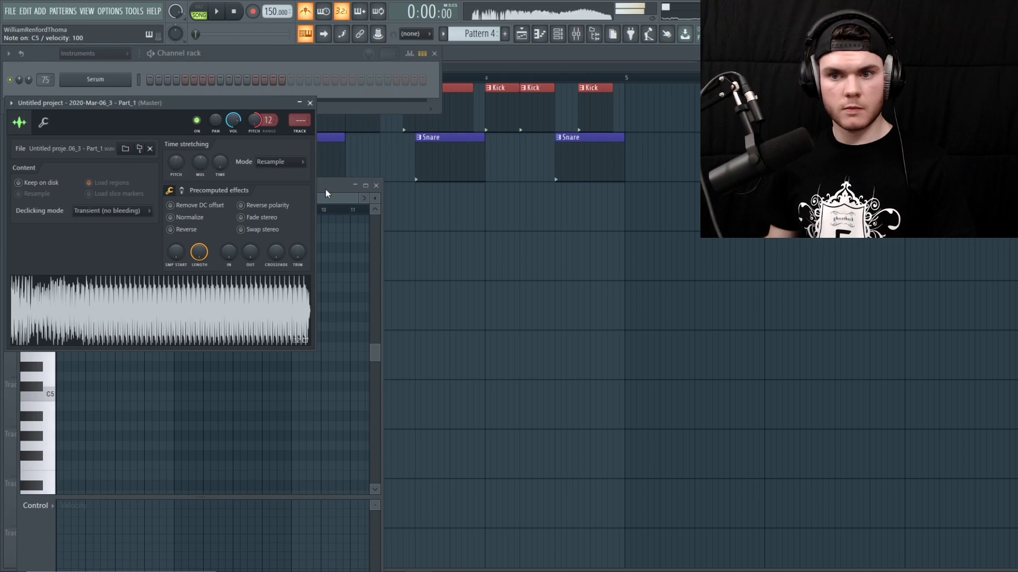
left_click(325, 189)
left_click(43, 286)
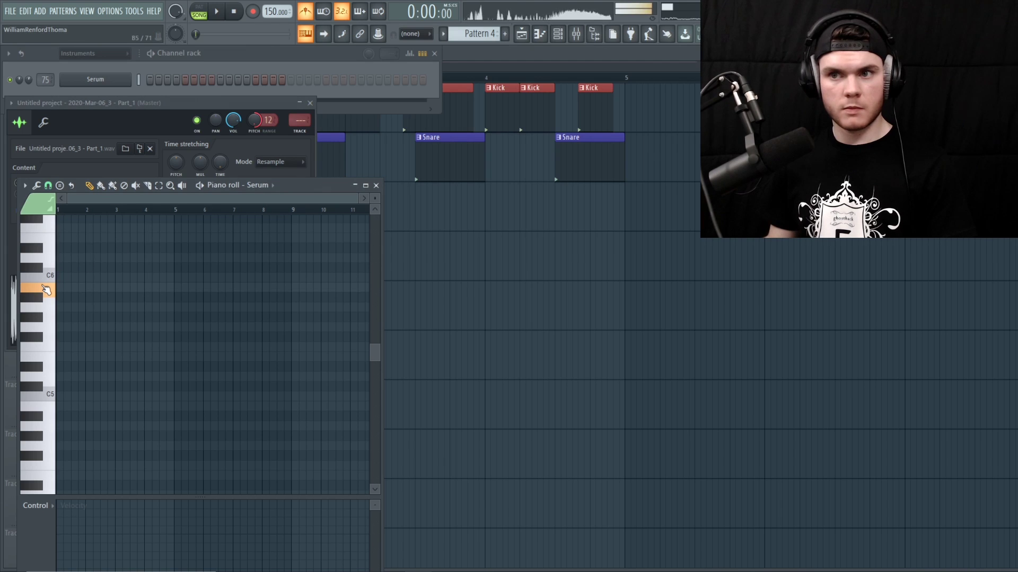
- Reset the Part_1 channel pitch with a range of 3, and raise its time-stretching pitch in e3 mono mode
left_click_drag(223, 104, 432, 159)
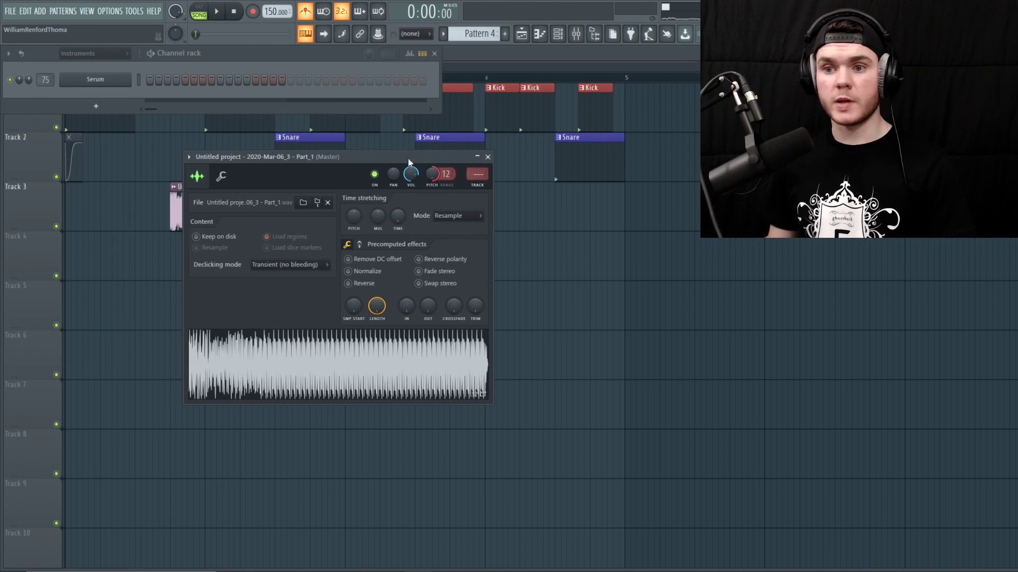
key("q")
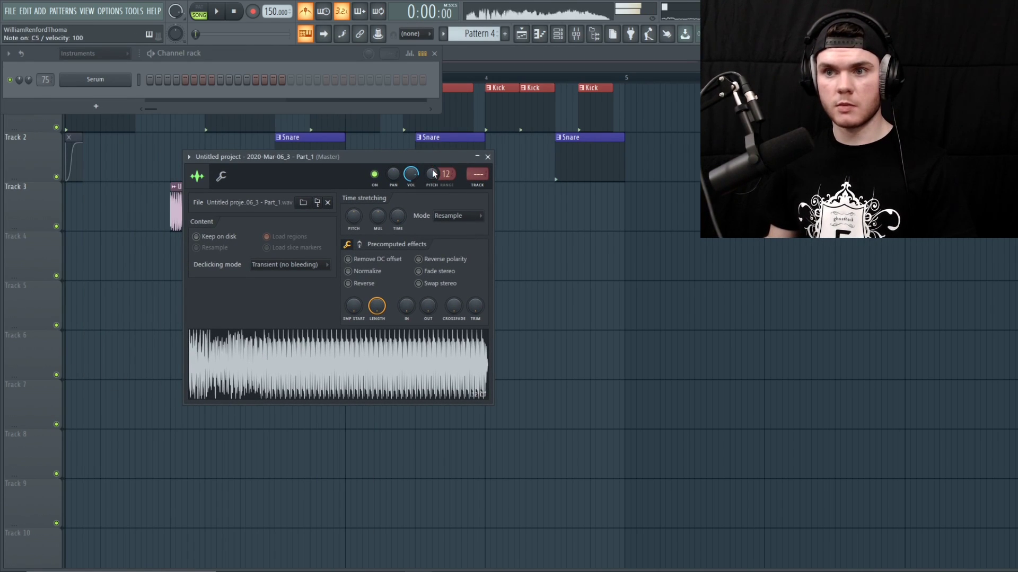
left_click(221, 177)
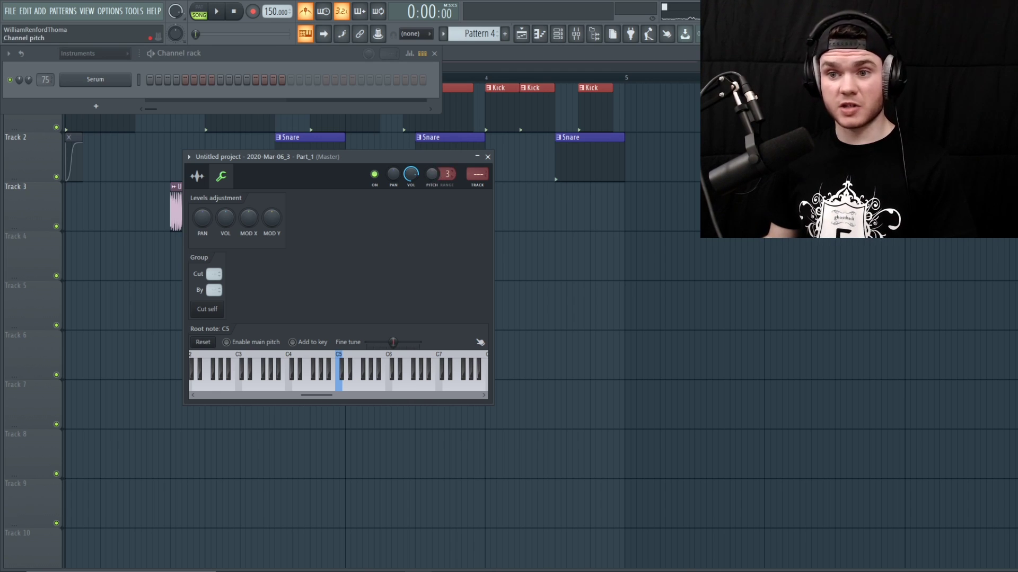
key("q")
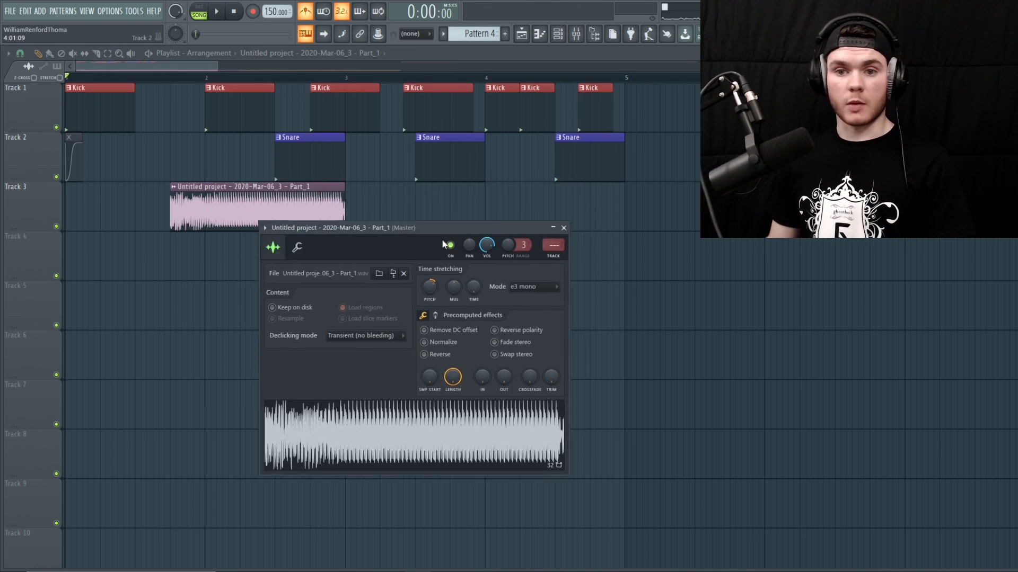
left_click_drag(456, 231, 323, 245)
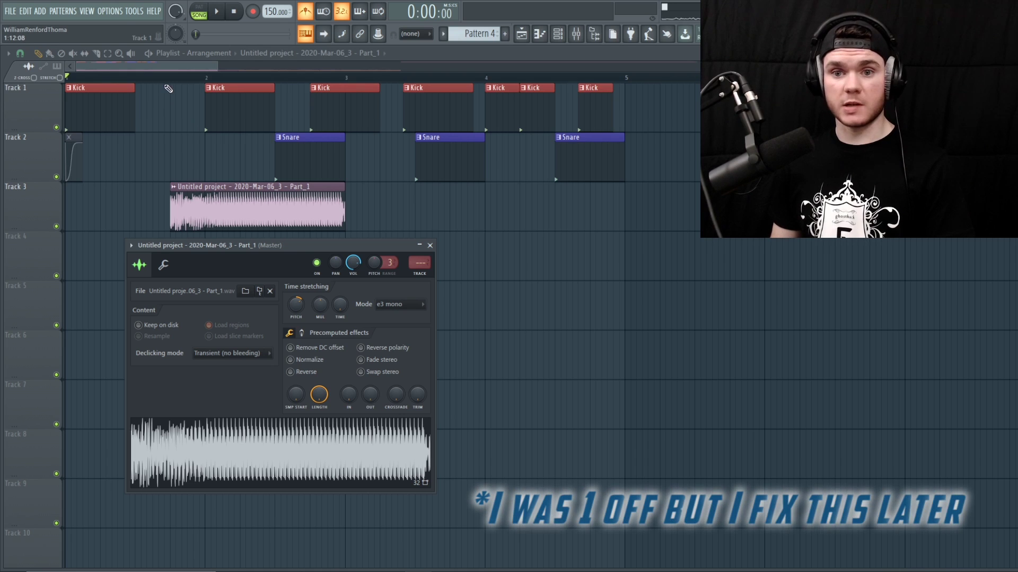
- Play the arrangement to check the repitched Part_1 bass sample, and close its channel settings
key("space")
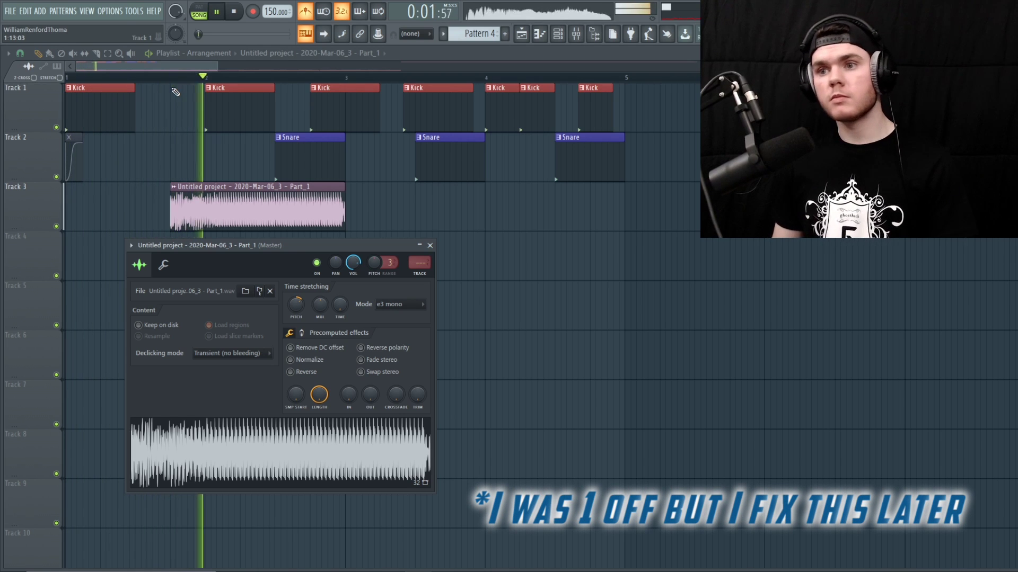
left_click(430, 245)
key("space")
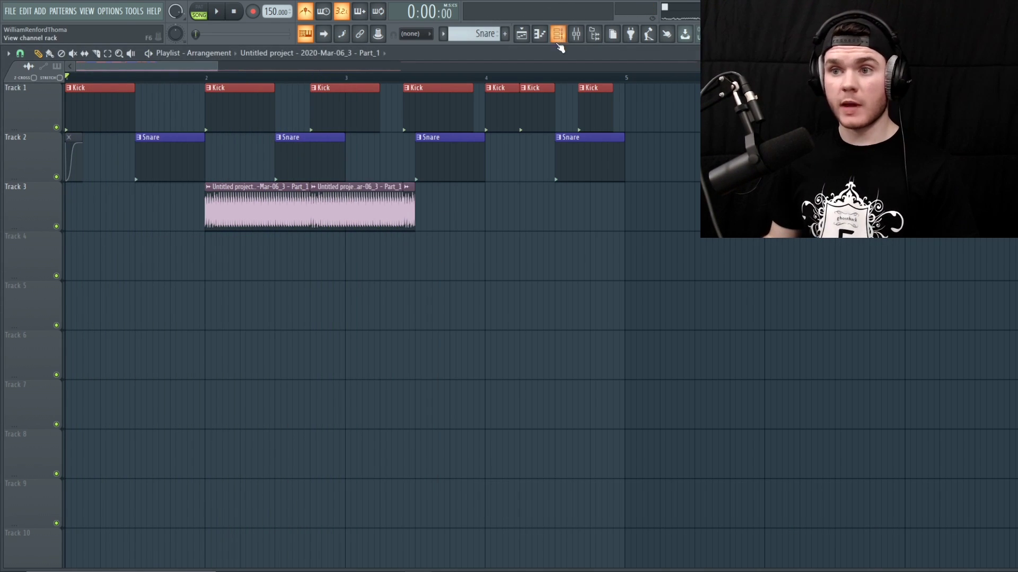
- High-pass the bass on mixer Insert 29 at 116 Hz with band 2 of Fruity parametric EQ 2
key("F9")
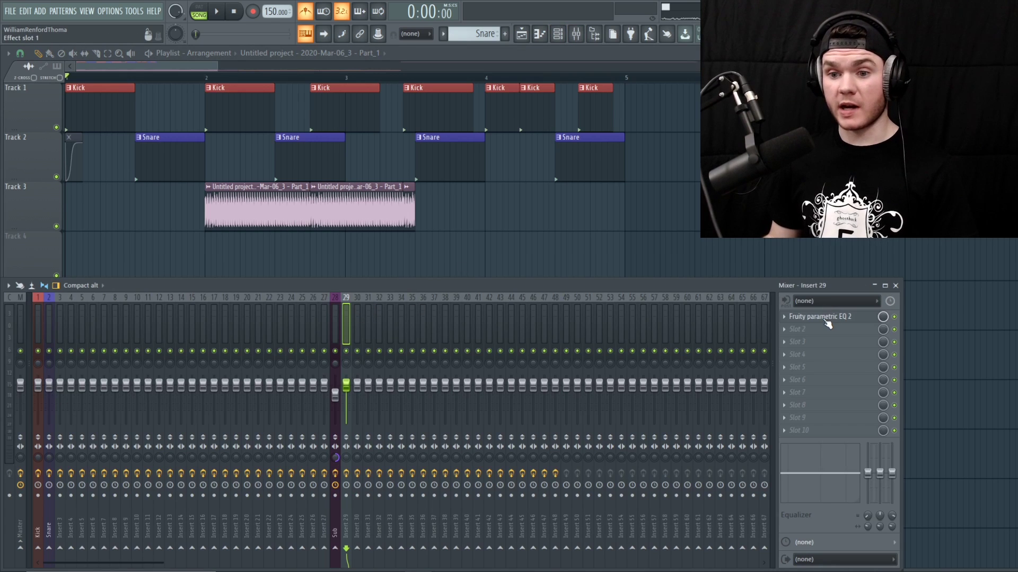
left_click(825, 318)
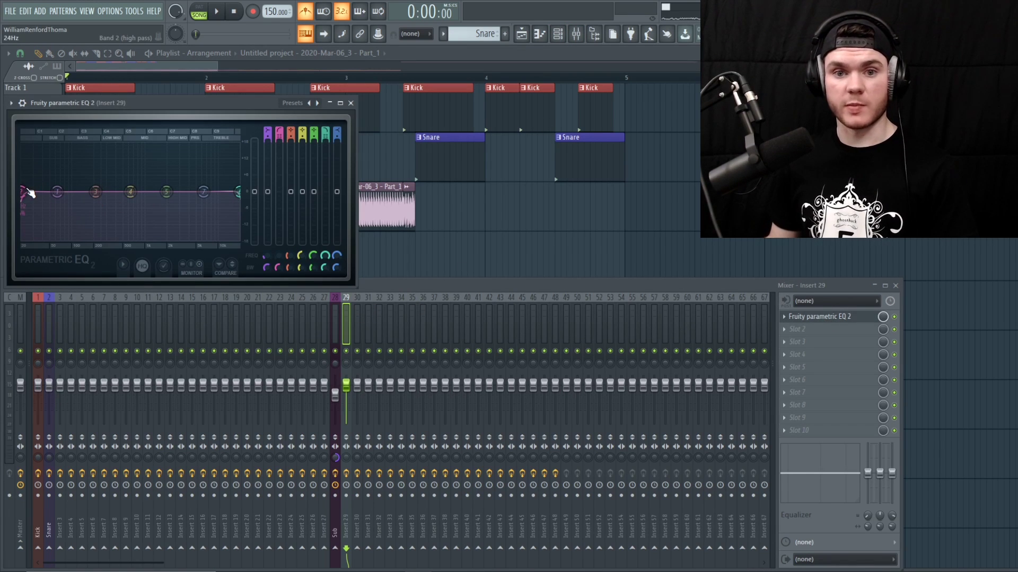
key("space")
left_click_drag(27, 192, 76, 191)
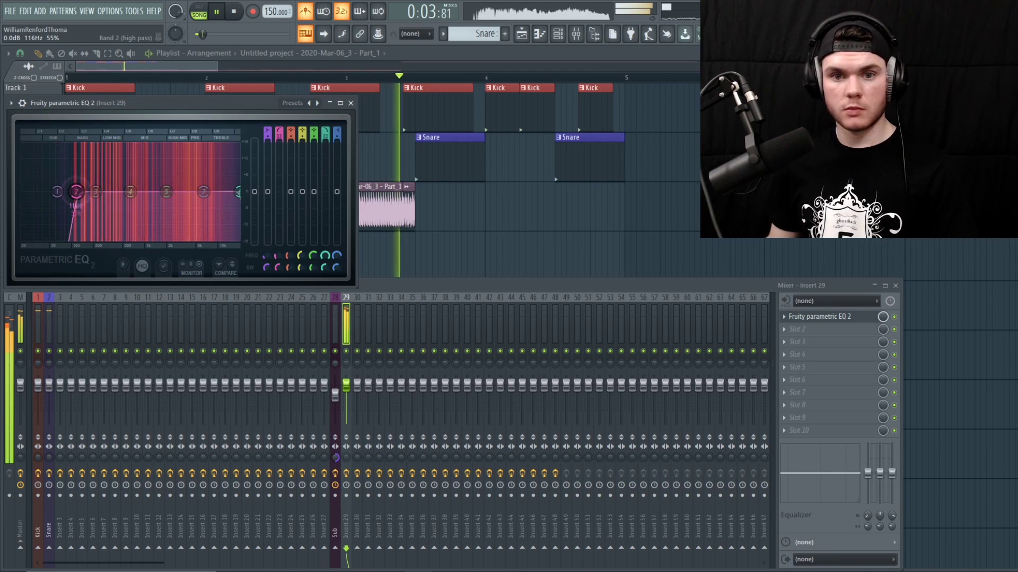
key("space")
left_click(351, 104)
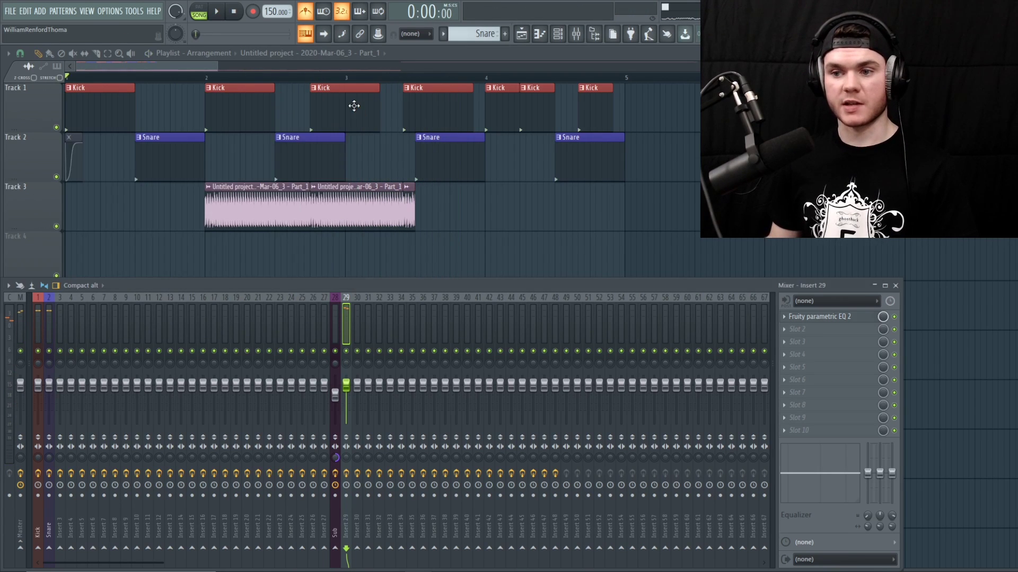
- Switch to Pattern 4, add a 3x Osc channel, and set its first oscillator to noise
left_click(505, 34)
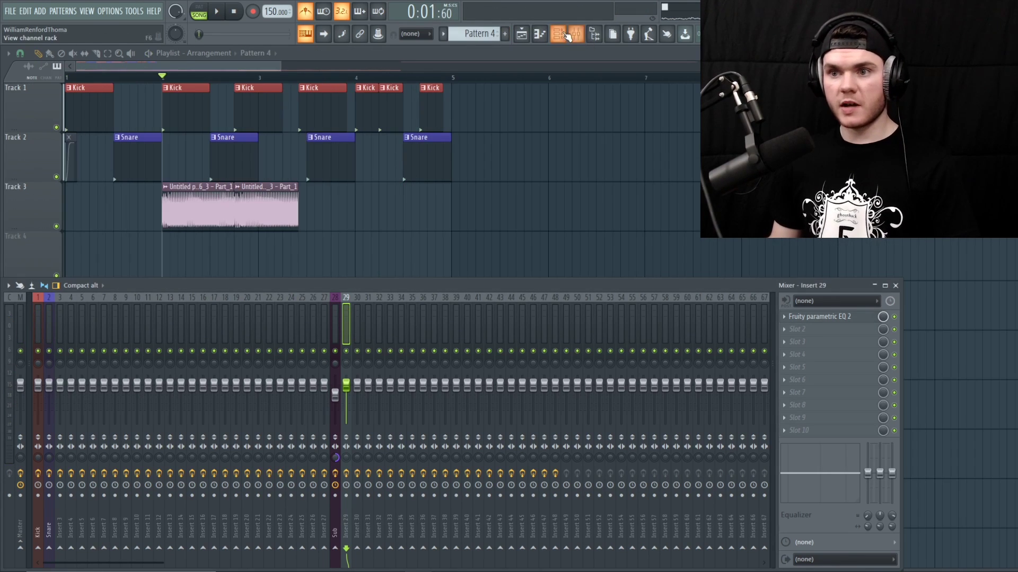
left_click(558, 35)
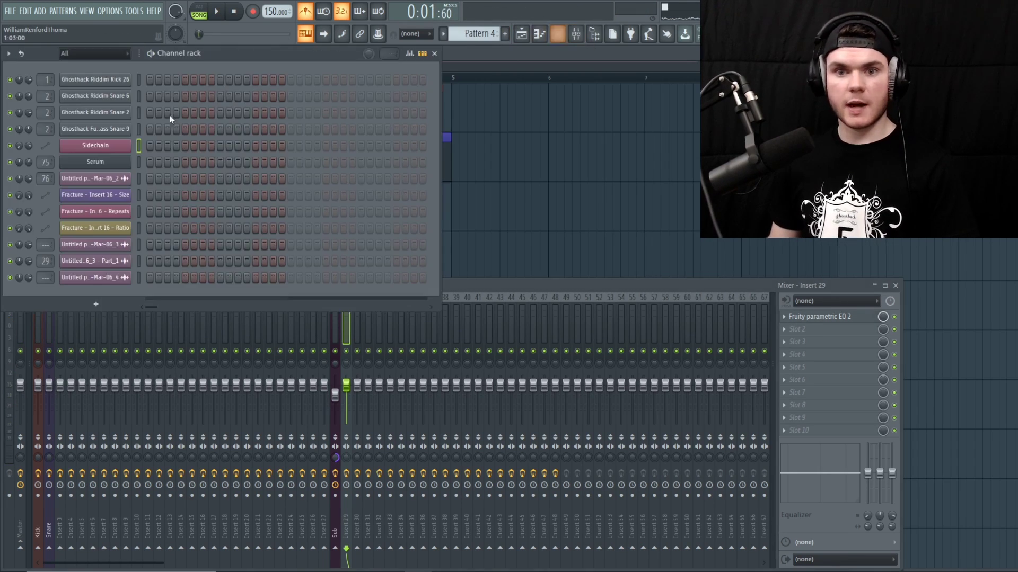
left_click(122, 54)
left_click(100, 110)
left_click(99, 109)
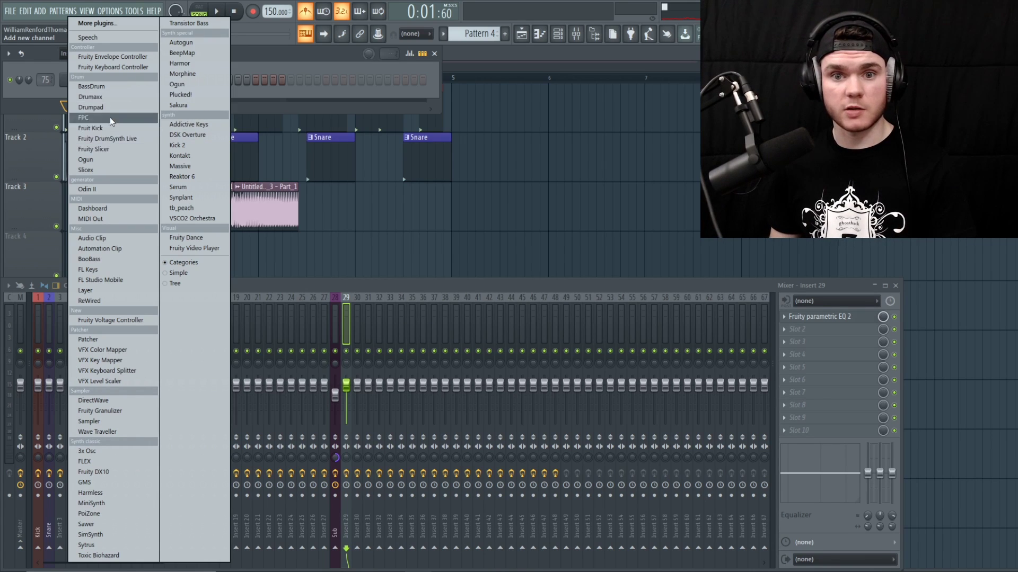
left_click(87, 451)
left_click(94, 162)
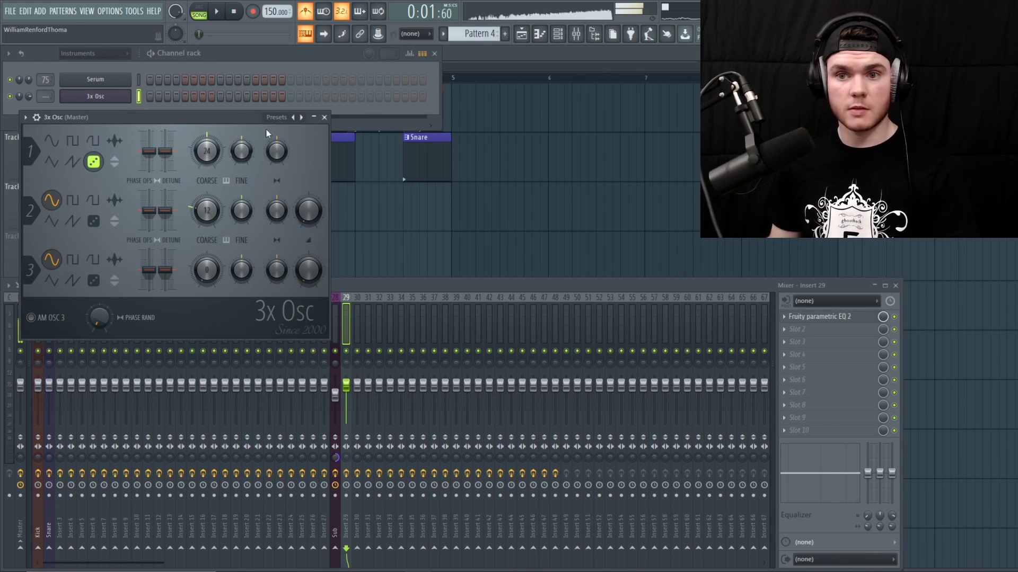
left_click(325, 117)
- Enter a sustained C5 note for 3x Osc and place Pattern 4 on Track 4 beneath the bass slices, trimmed to their length
right_click(131, 99)
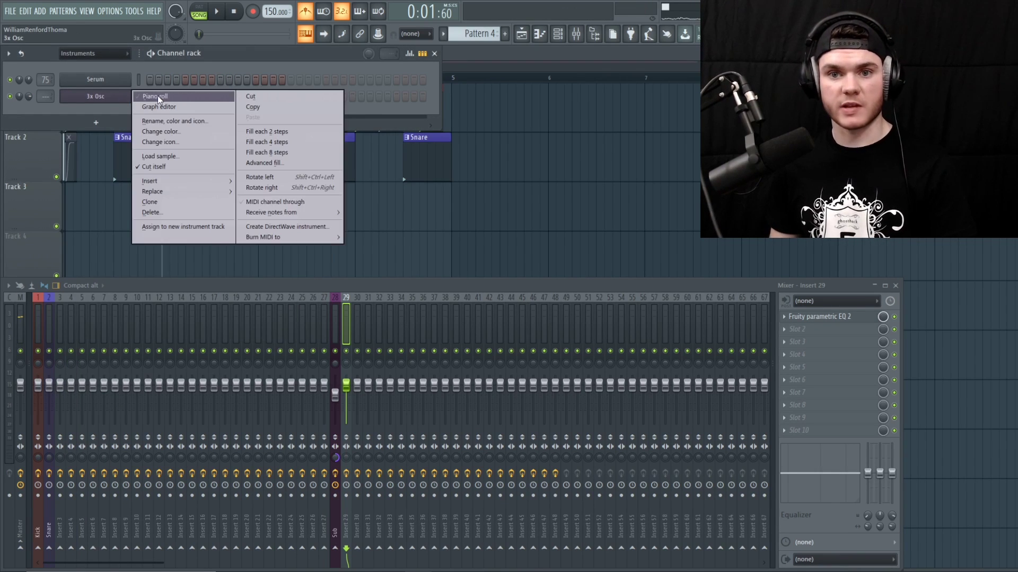
left_click(157, 102)
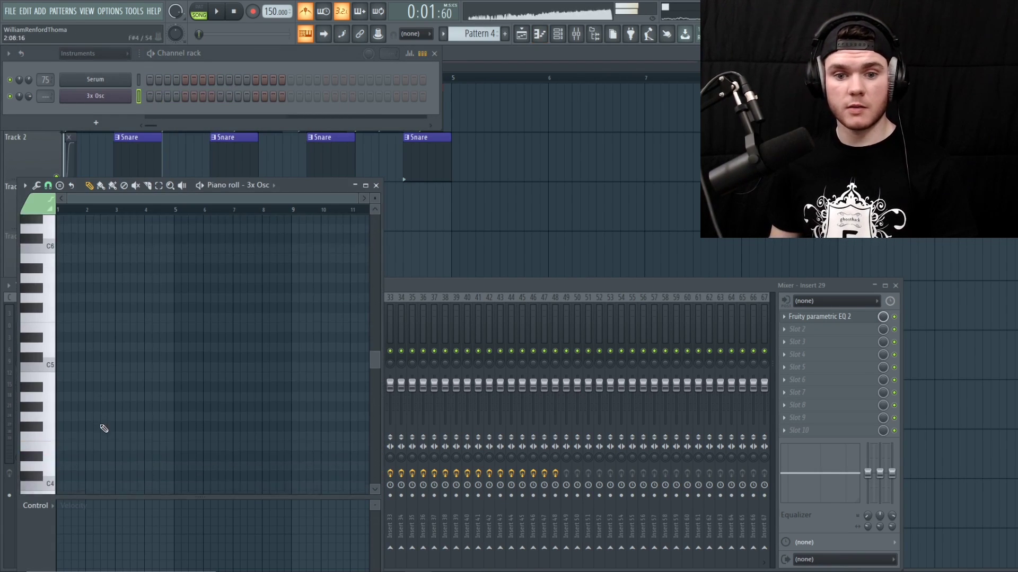
left_click(61, 366)
left_click(497, 237)
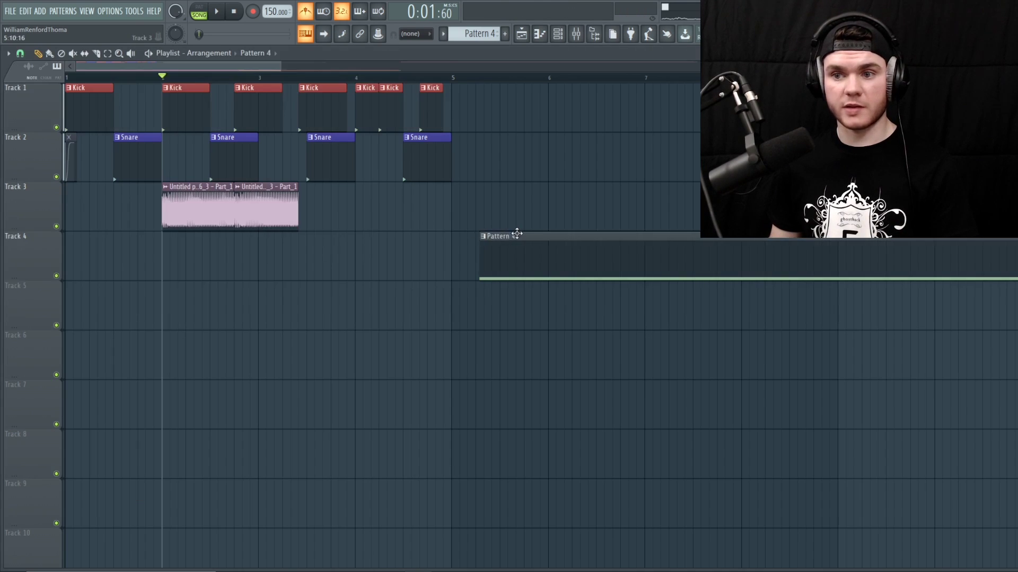
left_click_drag(512, 235, 211, 244)
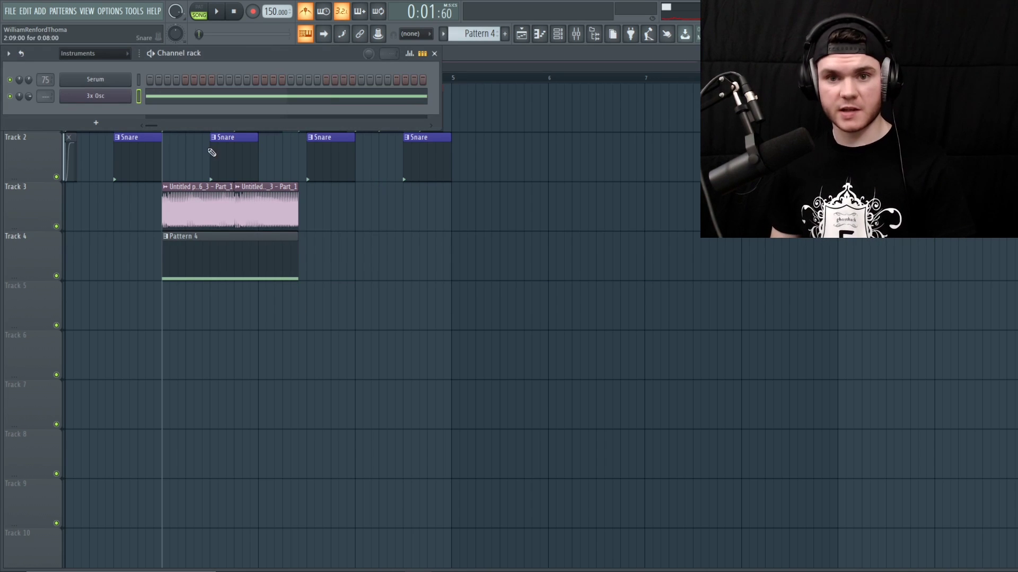
- Turn down oscillator 3's level in 3x Osc and route the channel to mixer track 30
left_click(95, 96)
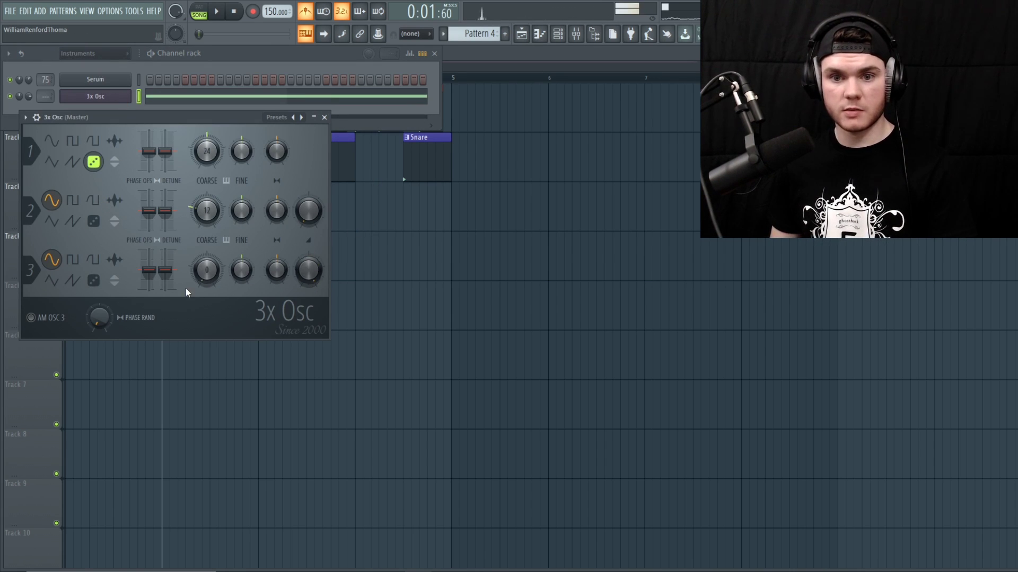
left_click_drag(308, 274, 308, 308)
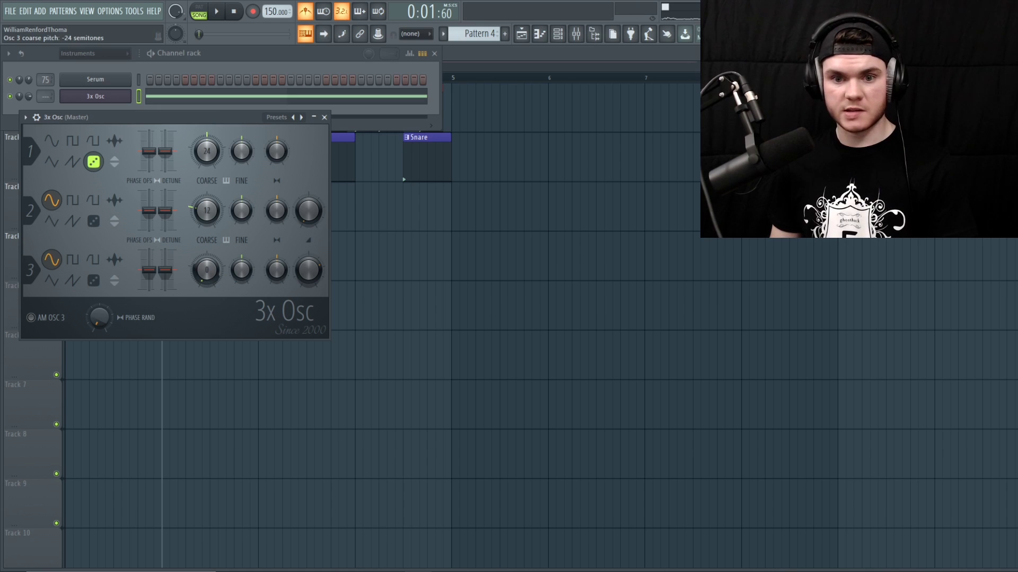
left_click(326, 119)
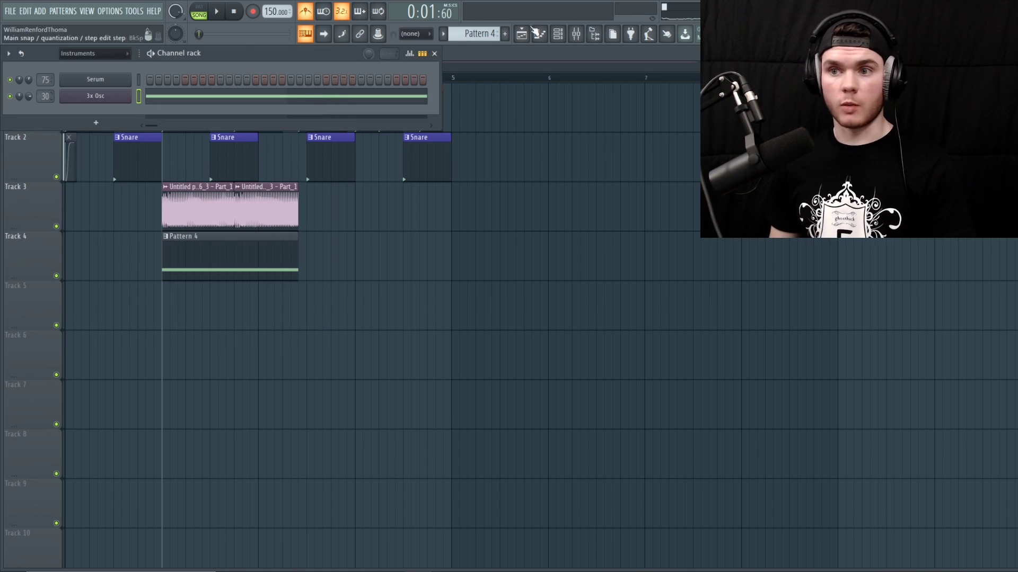
- Audition the noise layer in the mix and open Fruity parametric EQ 2 on Insert 30
left_click(587, 33)
key("space")
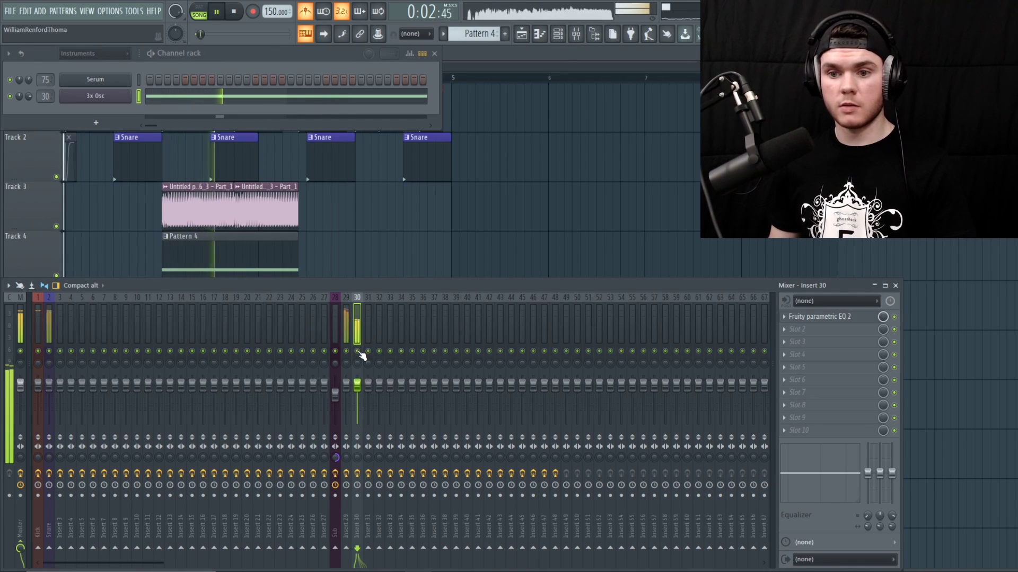
key("space")
left_click(811, 316)
key("space")
key("space")
scroll(811, 316, "down", 1)
- Add Fruity WaveShaper ahead of the EQ on Insert 30 and bend its curve upward to distort the noise
left_click(812, 316)
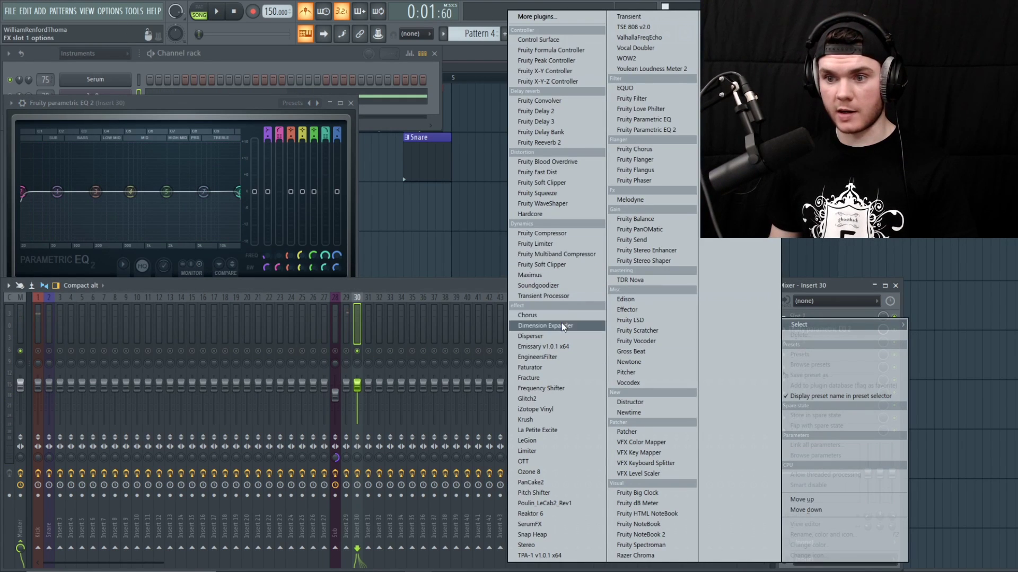
left_click(568, 209)
key("space")
left_click_drag(125, 247, 124, 160)
key("space")
left_click(816, 329)
left_click(815, 316)
left_click(815, 317)
- High-pass the noise and slightly dip band 5 in Insert 30's EQ, and lower the insert's fader
left_click(845, 332)
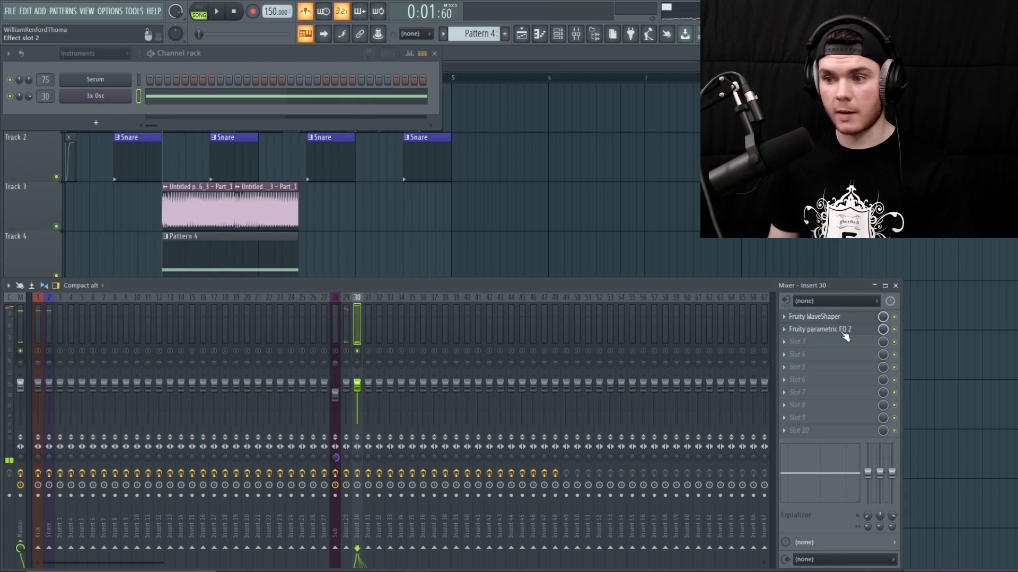
left_click_drag(29, 193, 177, 197)
key("space")
key("space")
key("space")
key("space")
mouse_move(356, 385)
left_mouse_down()
mouse_move(346, 392)
mouse_move(358, 396)
left_mouse_up()
key("space")
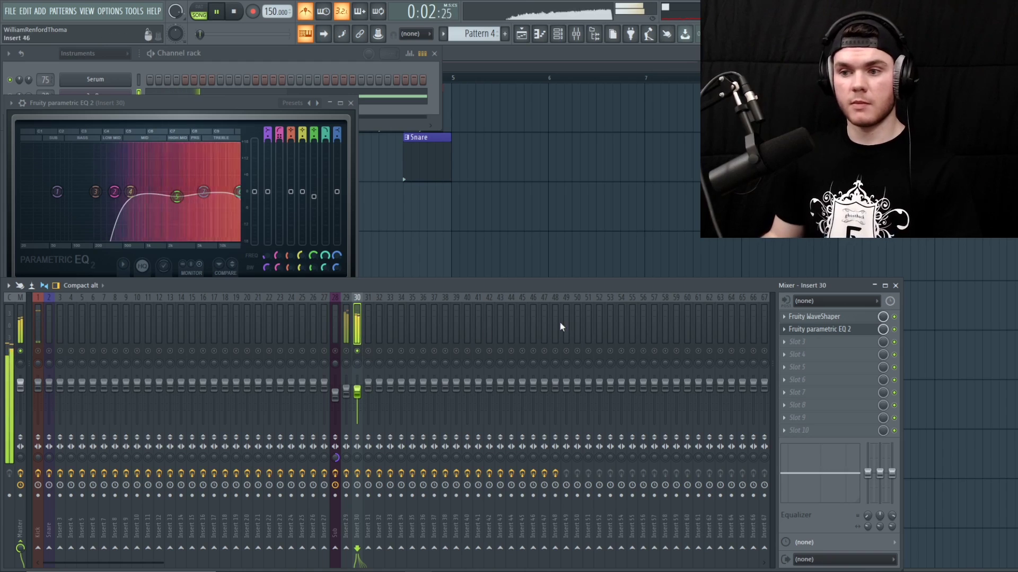
- Load SerumFX in slot 3 of Insert 30 and enable its Hyper/Dimension effect
left_click(796, 342)
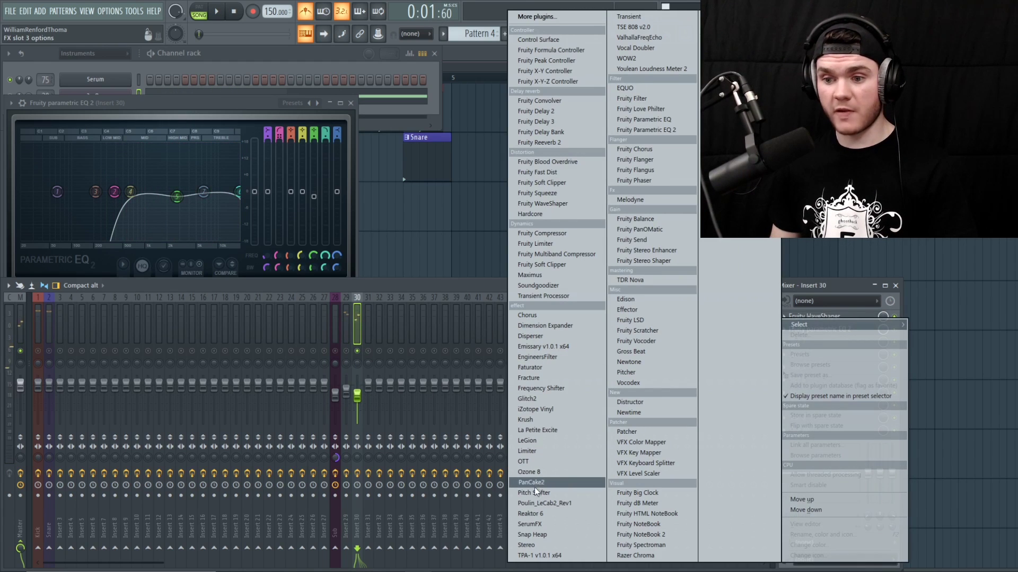
left_click(541, 523)
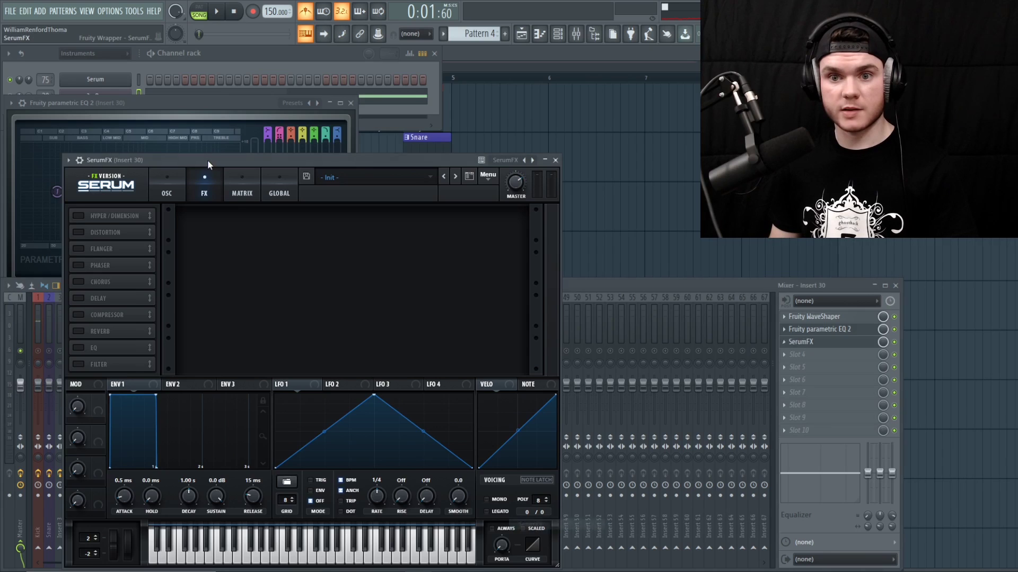
left_click_drag(208, 160, 273, 116)
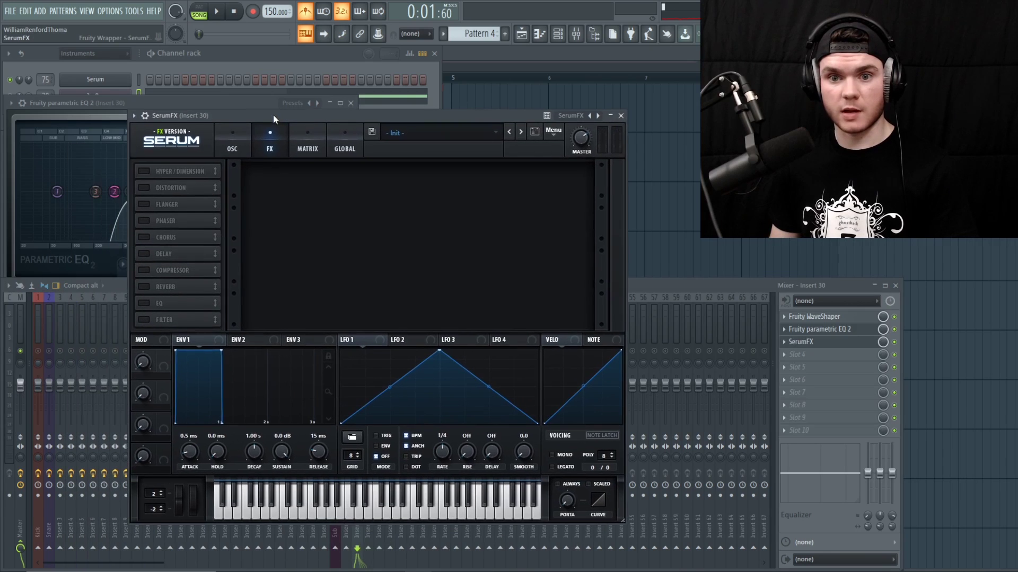
left_click(151, 171)
- Set Hyper's mix to about 23% and unison to 7, and adjust its rate and detune while auditioning
key("space")
left_click_drag(447, 176, 450, 199)
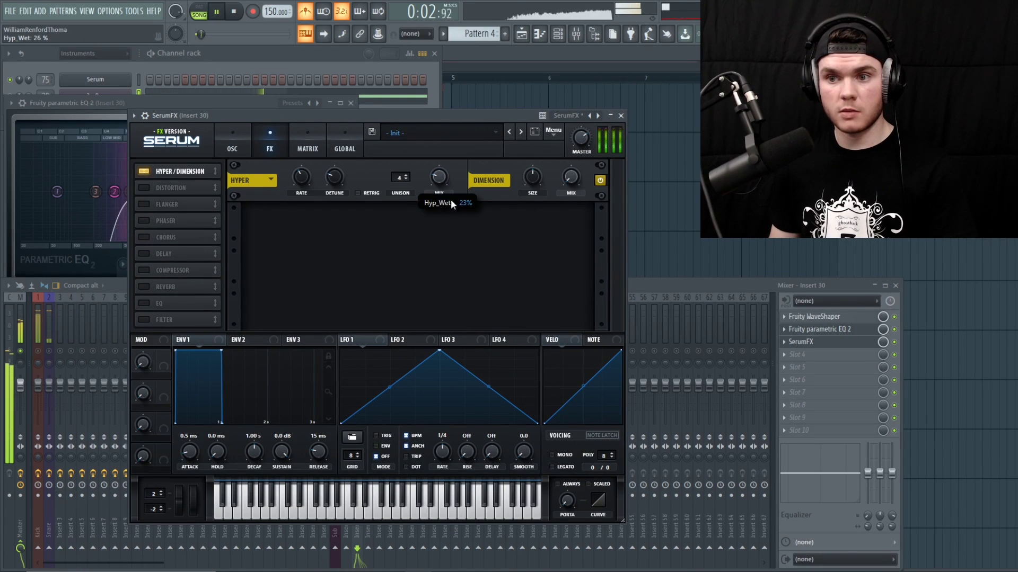
left_click_drag(399, 177, 399, 165)
key("space")
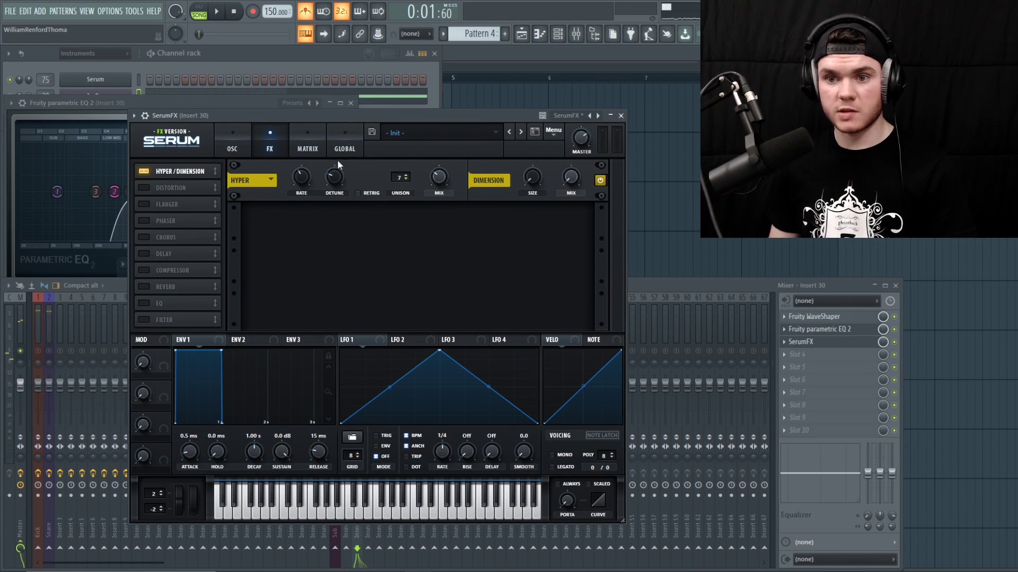
key("space")
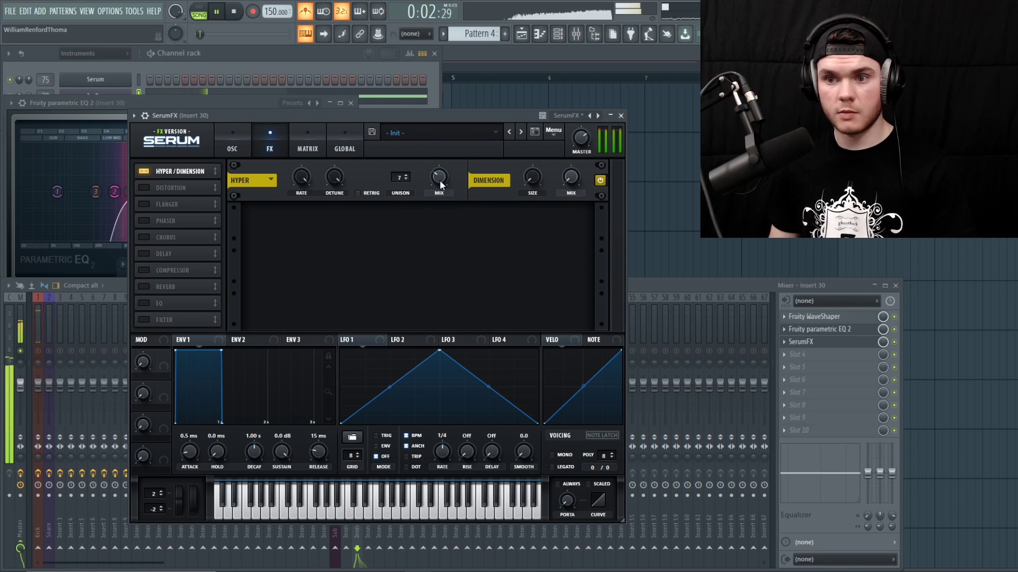
key("space")
- Enable the Phaser in SerumFX and adjust its rate, feedback and mix while auditioning
left_click(151, 221)
left_click_drag(304, 223, 309, 255)
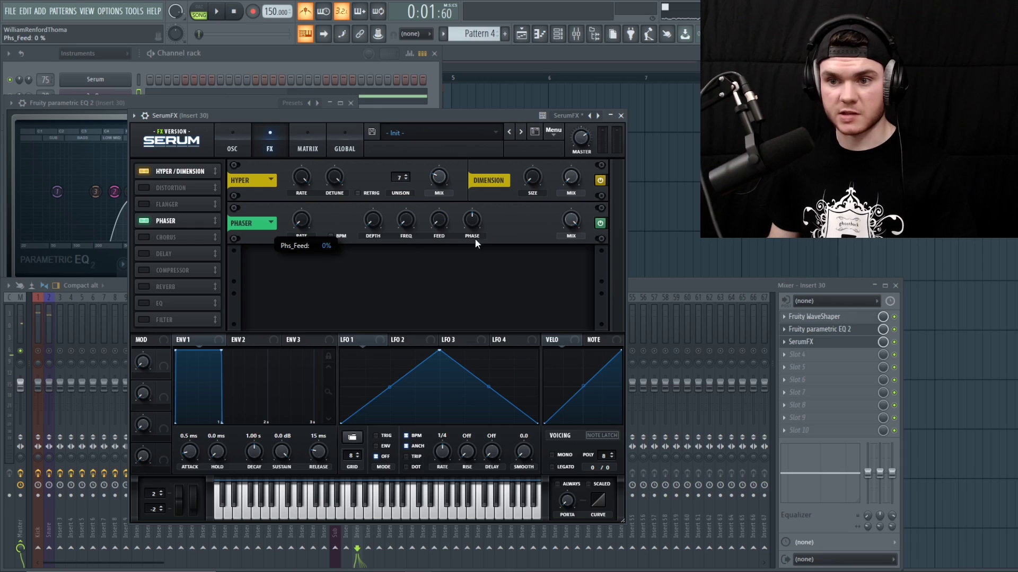
left_click_drag(441, 221, 443, 181)
key("space")
left_click(570, 220)
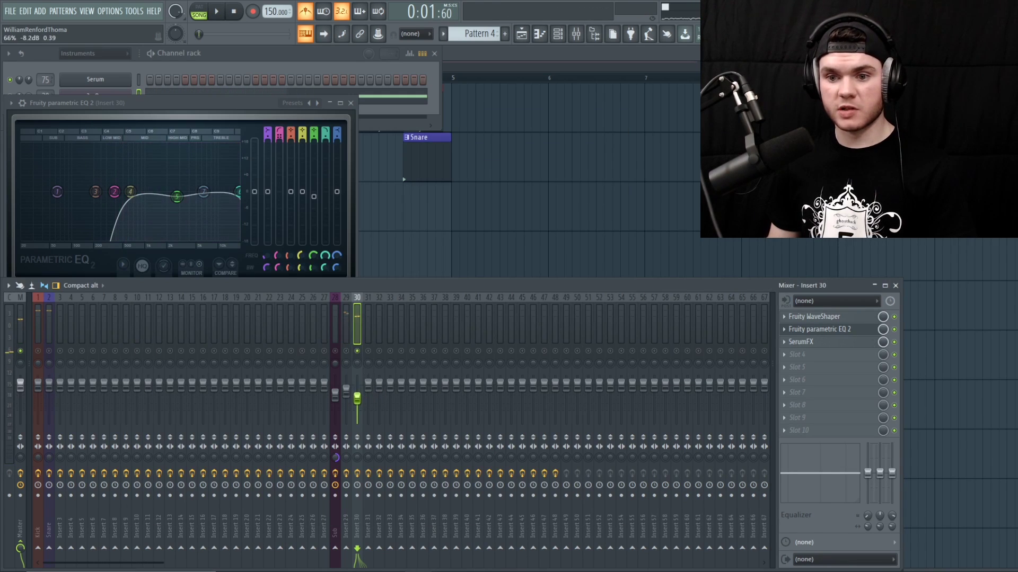
- Unsolo Insert 30 and lower its fader to balance the noise layer against the full mix
right_click(361, 352)
key("space")
left_click_drag(357, 399, 358, 403)
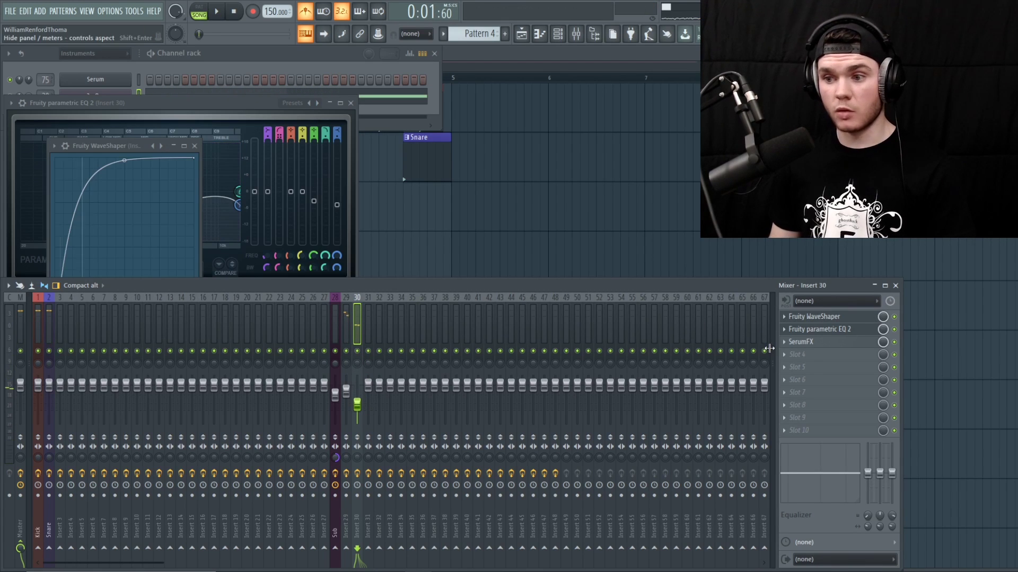
left_click(772, 351)
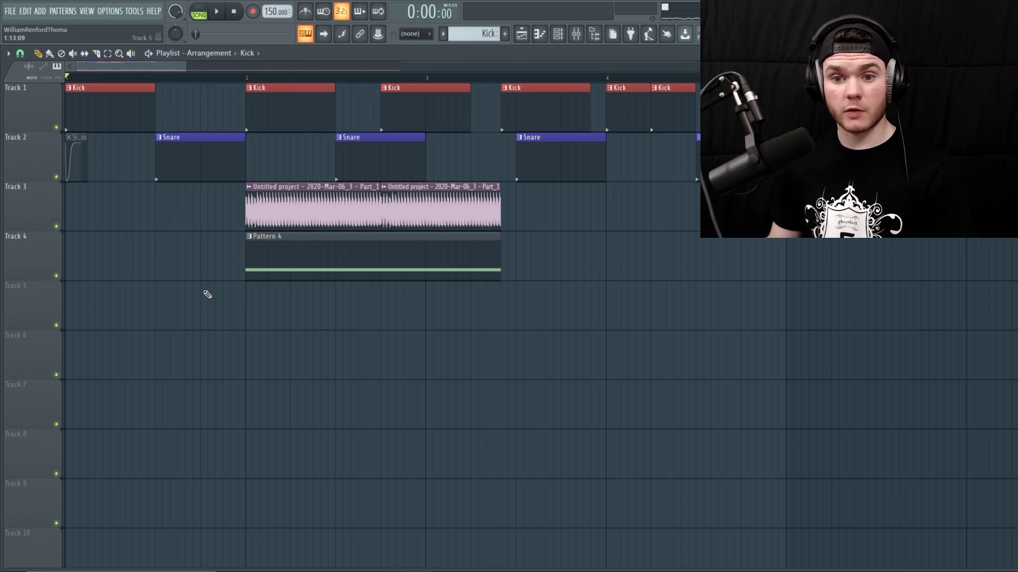
- Add an extra Kick clip on Track 1 at beat 4 of bar 1, and play the arrangement
left_click(207, 294)
mouse_move(295, 293)
left_mouse_down()
mouse_move(245, 292)
mouse_move(214, 121)
mouse_move(218, 86)
left_mouse_up()
key("space")
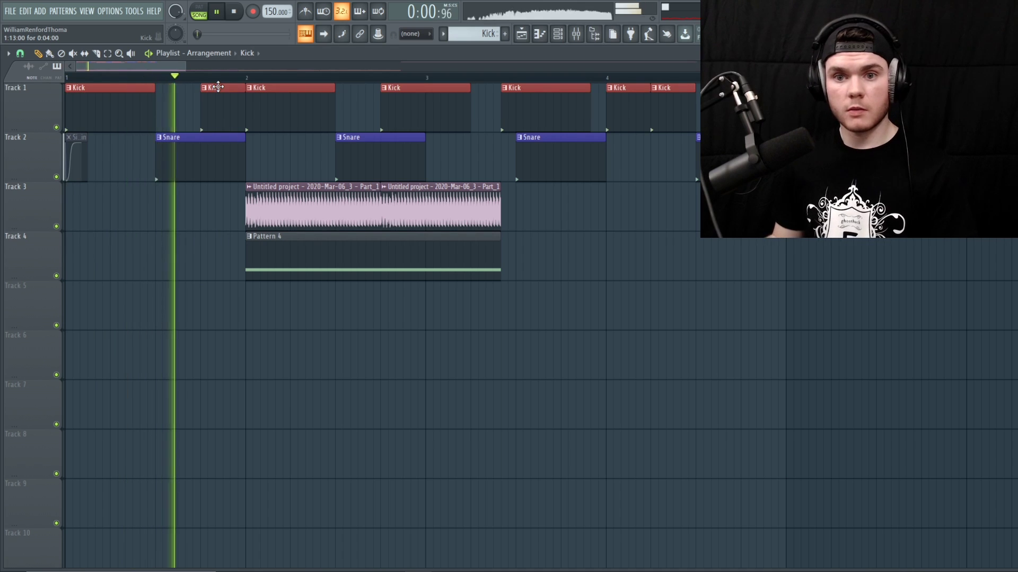
scroll(225, 81, "down", 2)
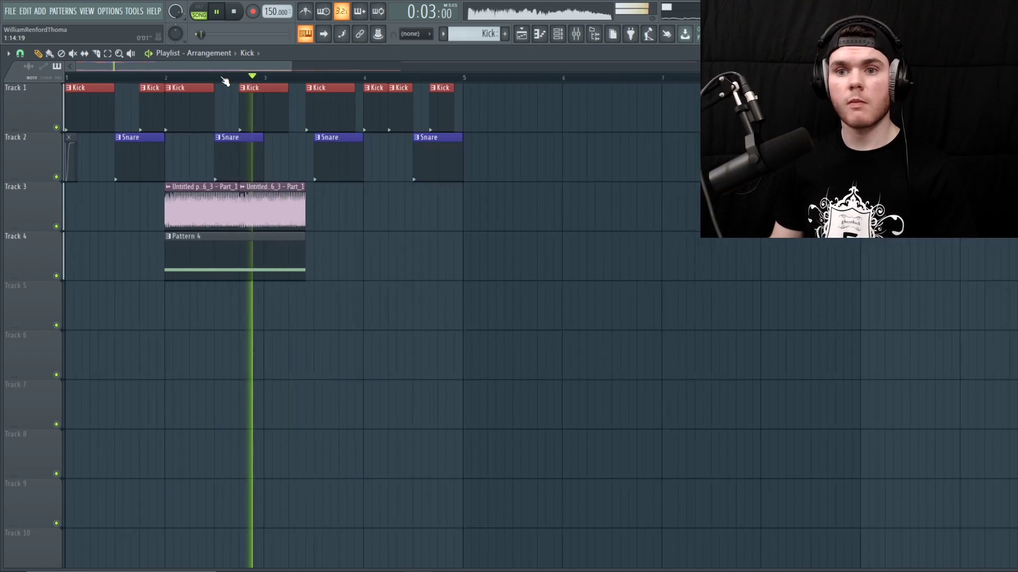
key("space")
- Delete the Sidechain automation clip from the start of Track 2
scroll(103, 111, "up", 4)
scroll(141, 117, "down", 2)
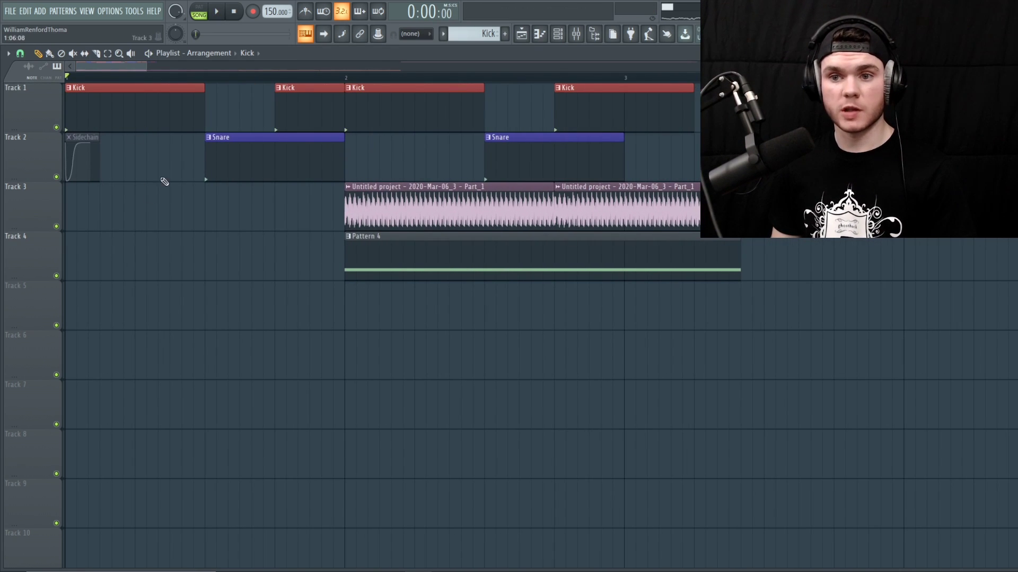
left_click_drag(153, 64, 237, 65)
right_click(76, 163)
- Slice the resampled bass audio on Track 2 just before bar 39 and at about 39:10, auditioning the section
left_click_drag(152, 68, 418, 83)
scroll(409, 71, "down", 2)
left_click_drag(408, 70, 463, 75)
left_click_drag(424, 154, 669, 153)
left_click_drag(384, 123, 301, 122)
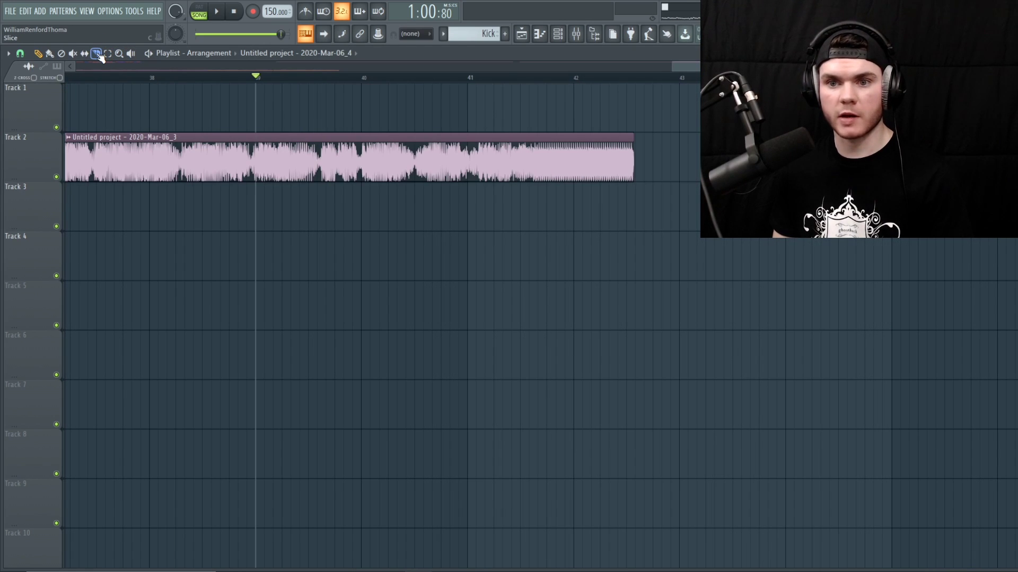
key("space")
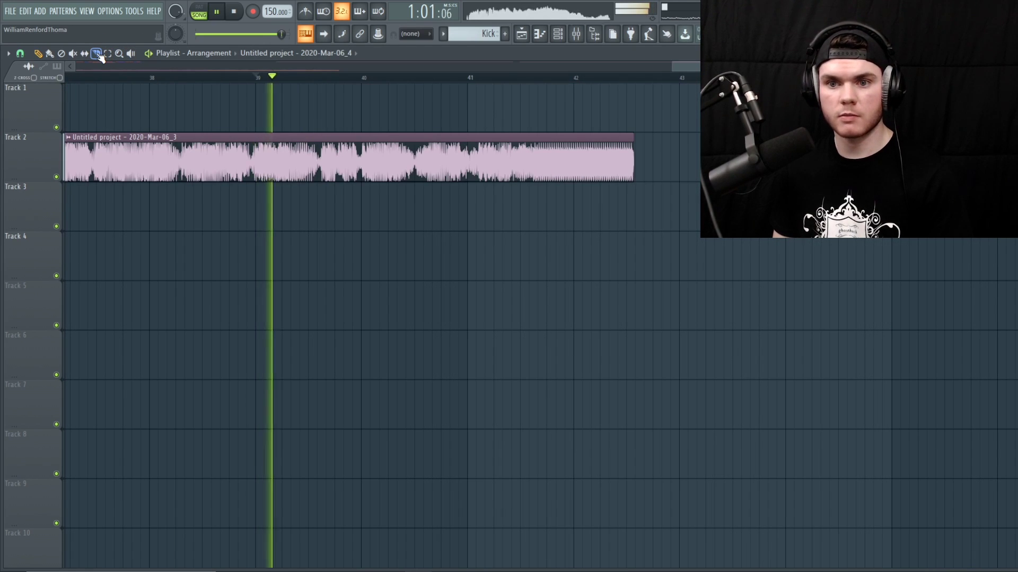
key("space")
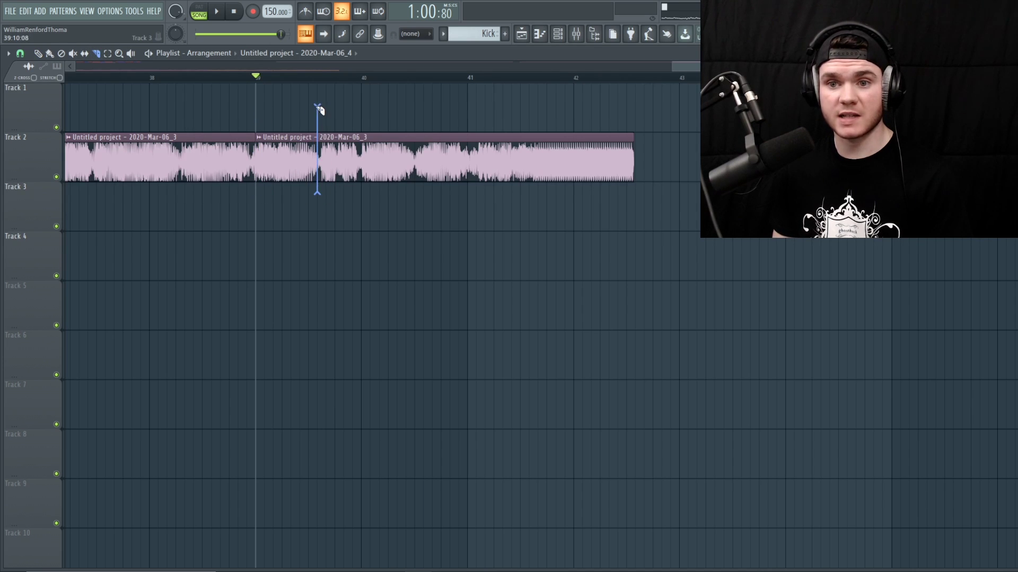
key("space")
key("space")
key("space")
key("space")
key("space")
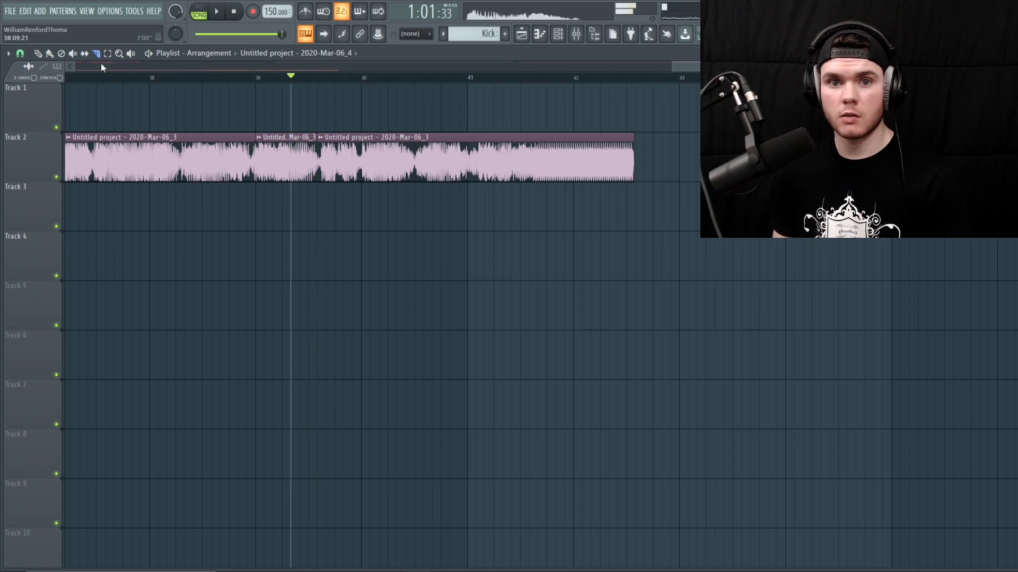
- Place the bass slice at the start of Track 3 and make it unique as a sample
scroll(252, 137, "down", 2)
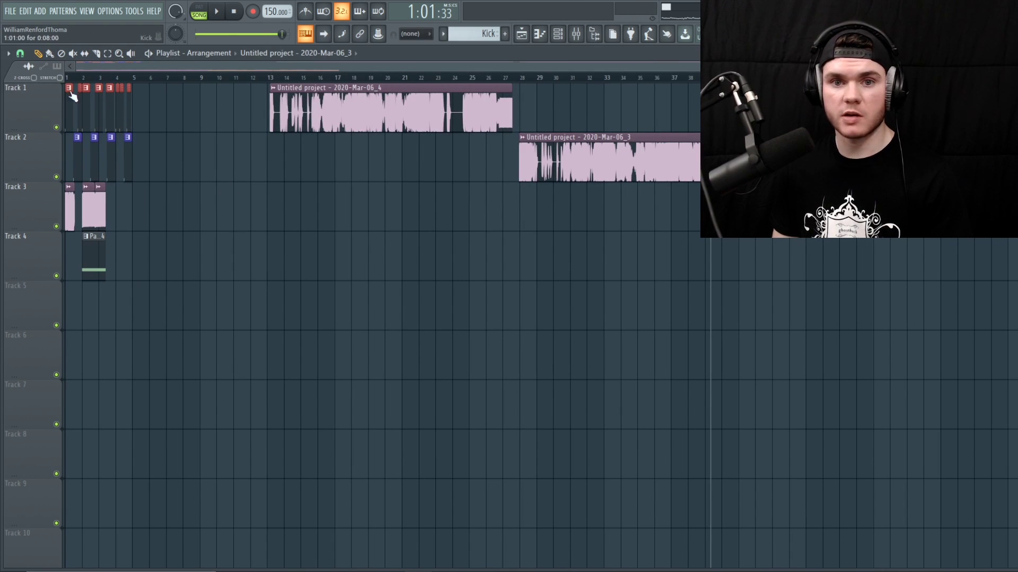
scroll(63, 77, "up", 5)
left_click(69, 187)
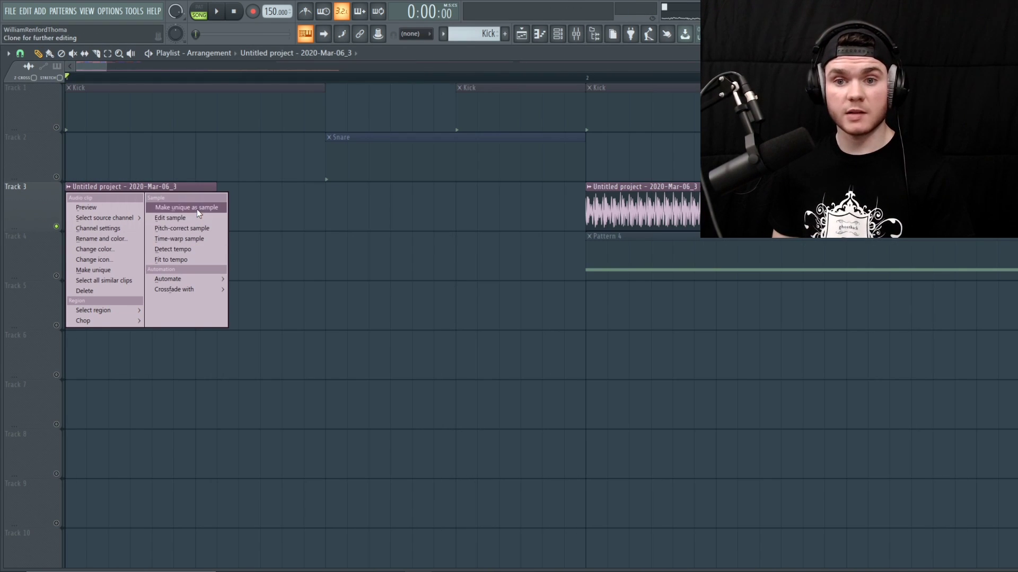
left_click(196, 209)
left_click(714, 552)
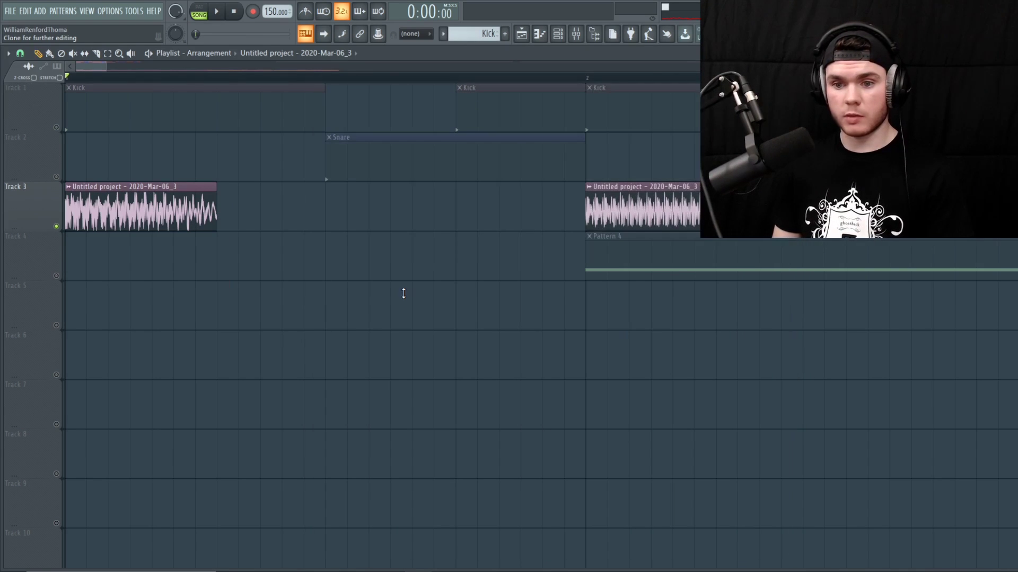
- Preview the Part_2 slice in its channel settings and audition it with Track 3 soloed
double_click(159, 184)
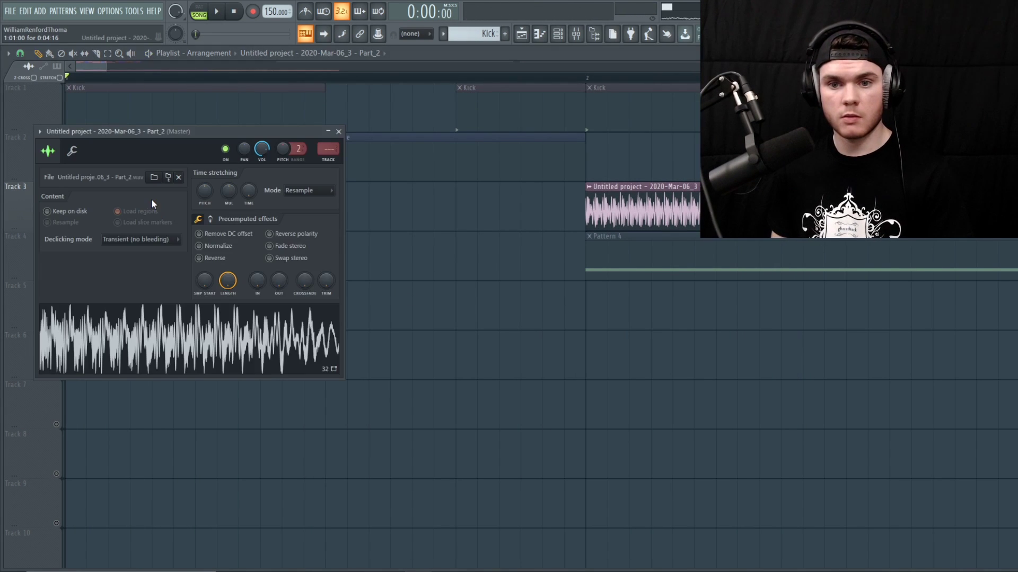
left_click(244, 344)
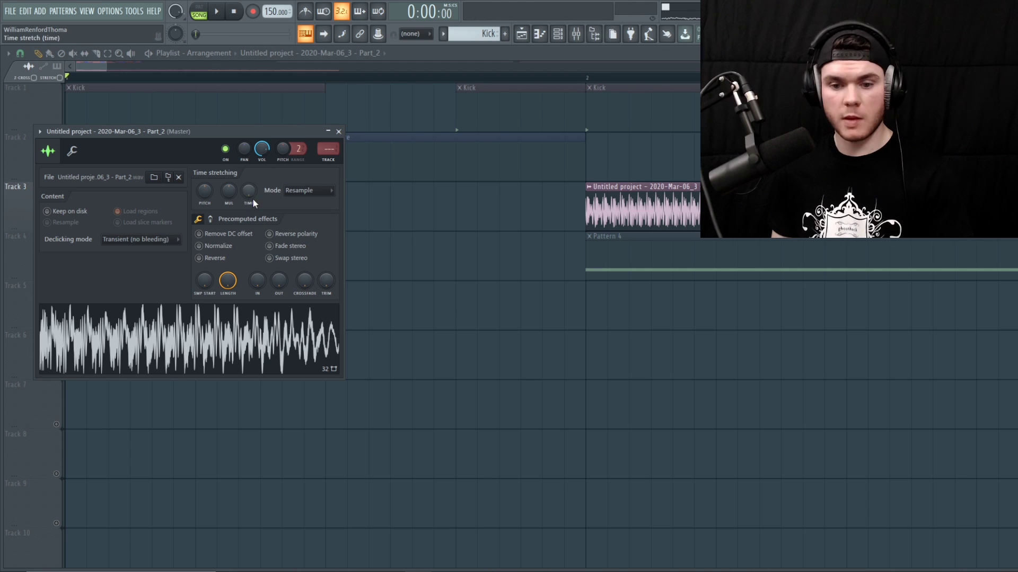
left_click(212, 219)
left_click(338, 131)
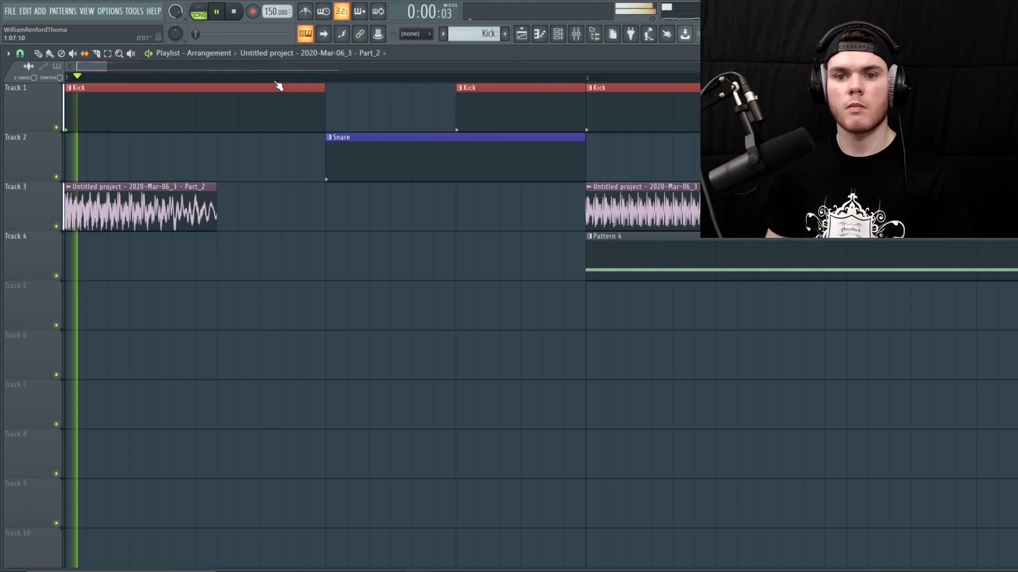
right_click(57, 227)
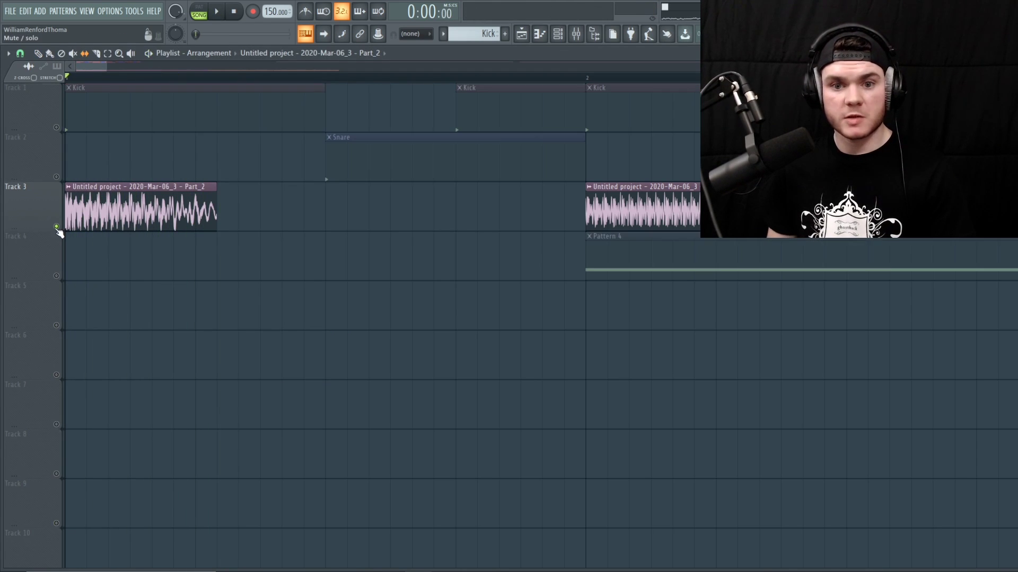
key("space")
key("space")
- Route the Part_2 slice to Insert 31 and add a Fruity parametric EQ 2 with a high-pass removing its low end
left_click(576, 34)
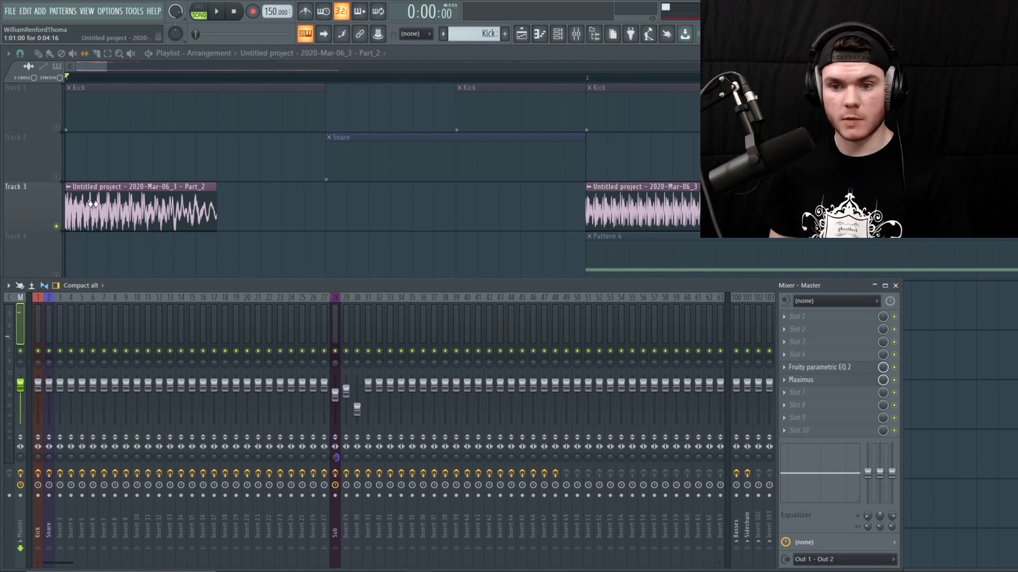
key("F9")
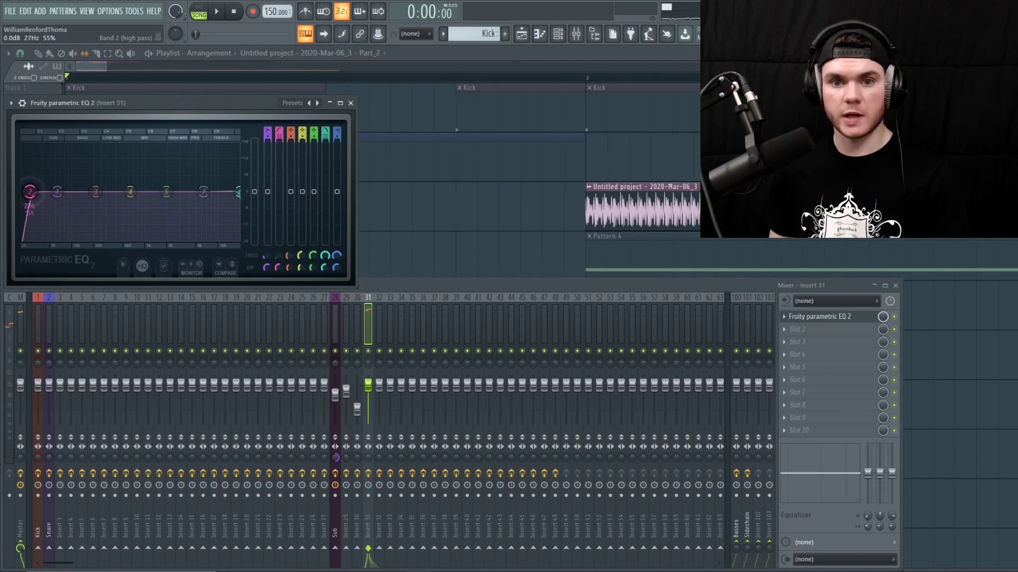
key("space")
left_click_drag(29, 191, 76, 192)
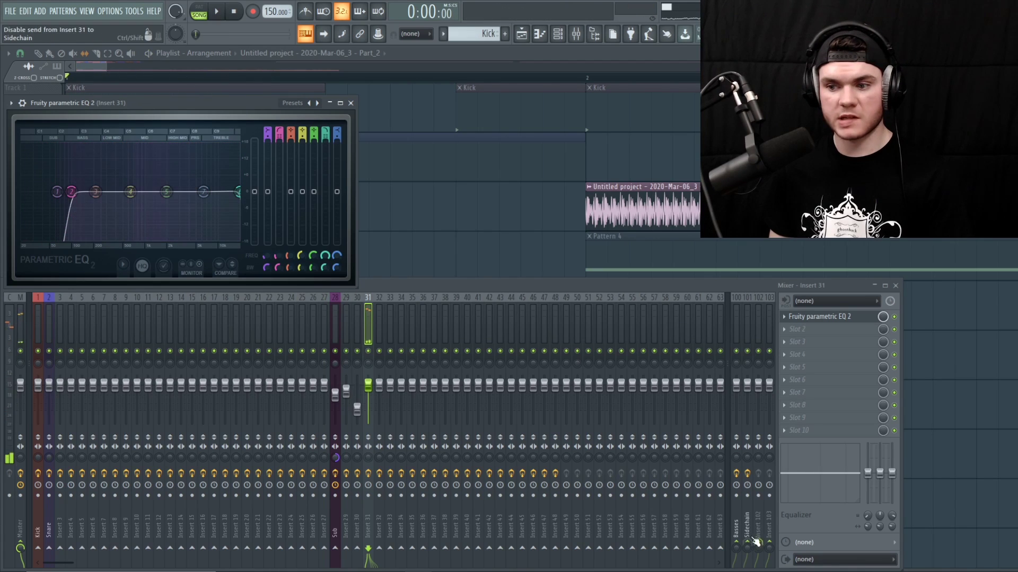
- Route Insert 31 to the Sidechain track only and audition the slice
left_click(747, 548)
right_click(747, 548)
left_click(758, 532)
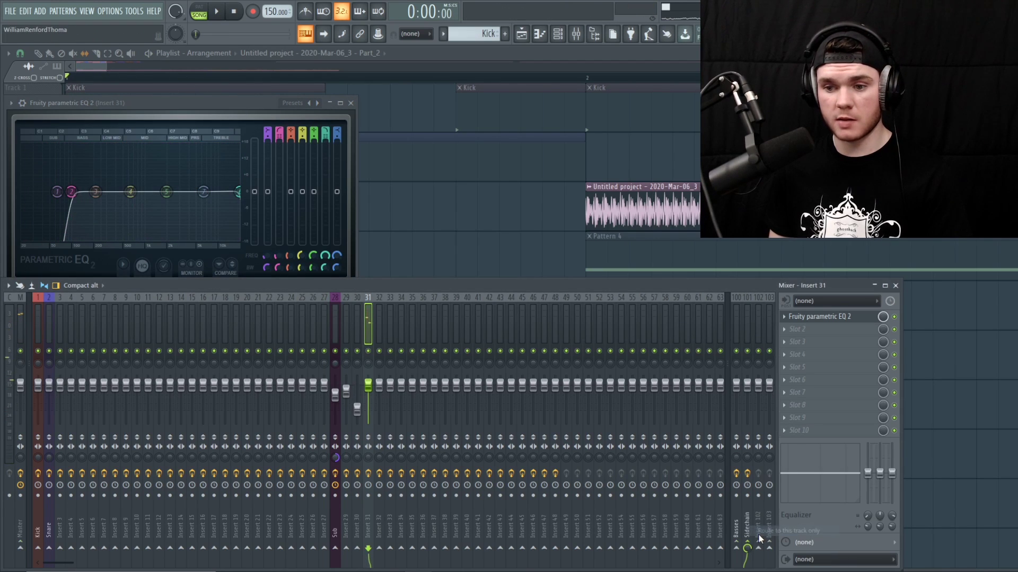
key("space")
key("space")
key("space")
key("space")
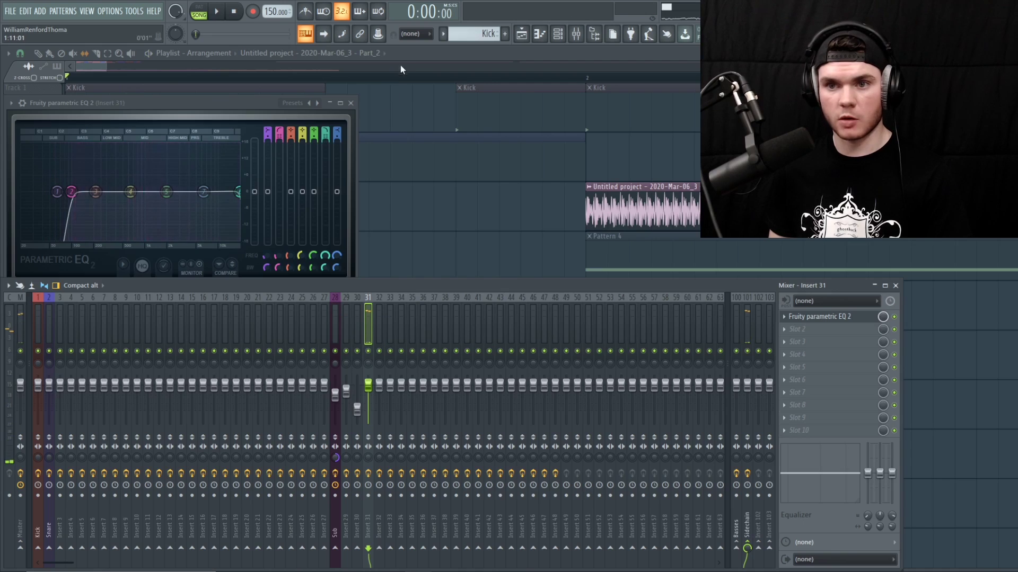
- Unsolo Track 3, add OTT to Insert 31, and boost the highs in its Fruity parametric EQ 2
left_click(398, 55)
left_click(62, 178)
key("space")
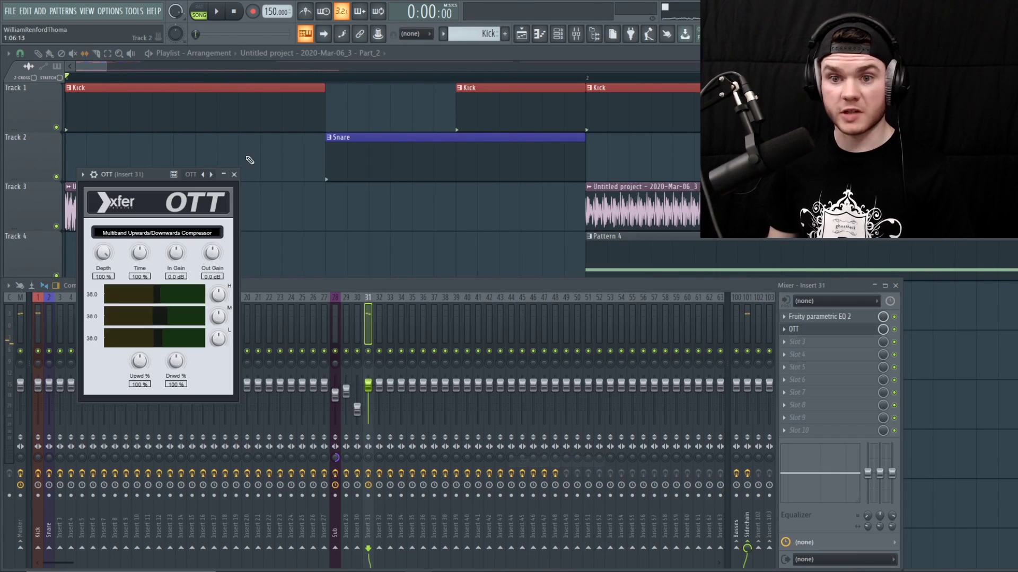
left_click_drag(152, 189, 202, 189)
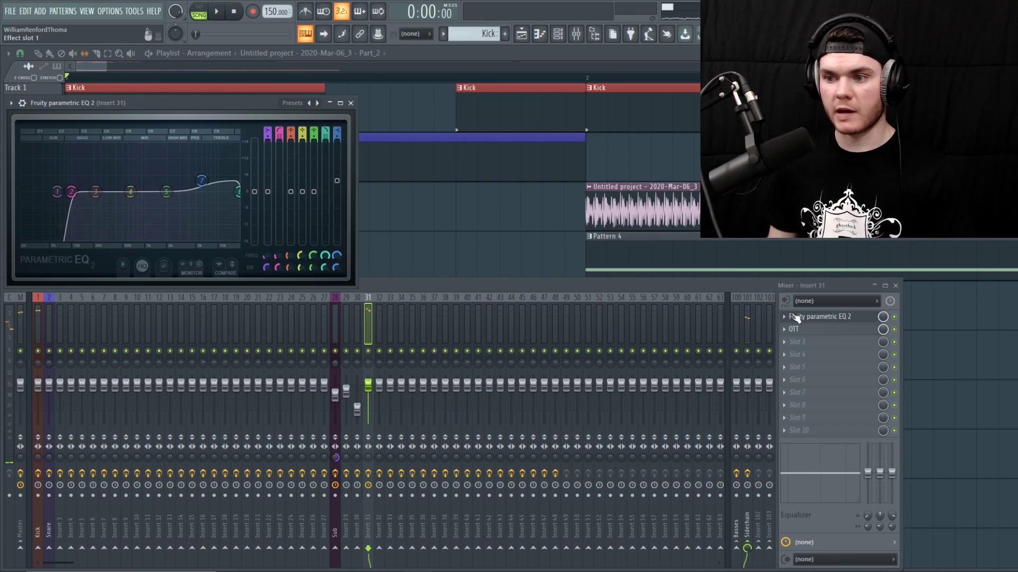
left_click(795, 317)
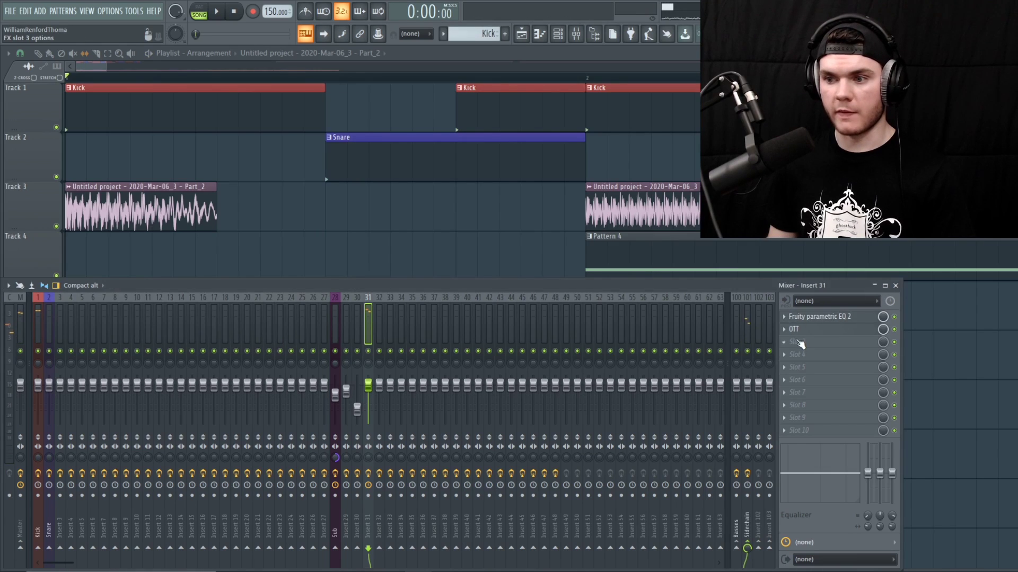
- Load SerumFX on Insert 31 with Downsample distortion at adjusted drive and the Compressor in multiband mode
left_click(796, 342)
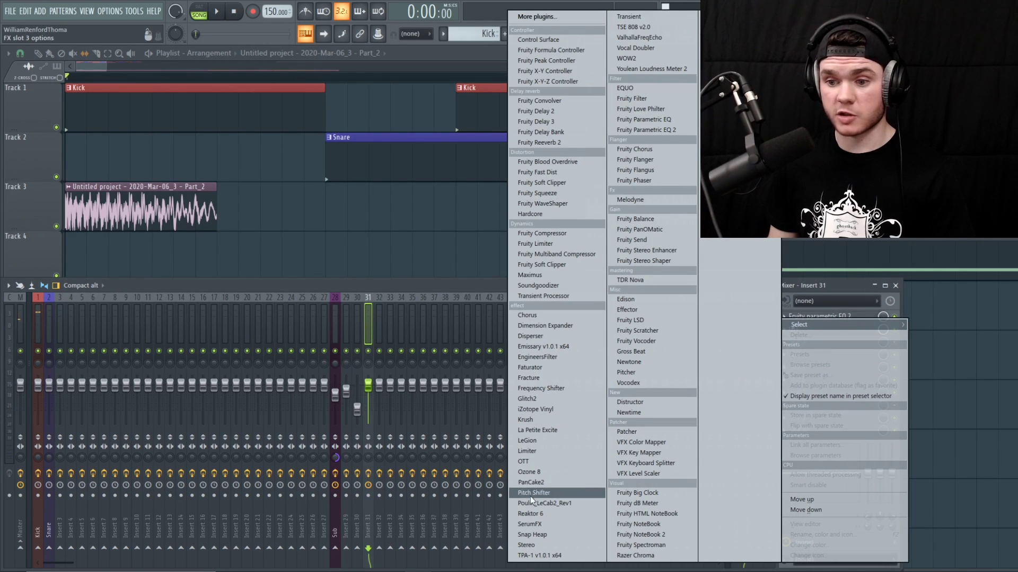
left_click(519, 524)
left_click_drag(204, 191, 190, 147)
left_click(95, 222)
left_click(265, 213)
left_click(292, 325)
left_click_drag(444, 209, 445, 224)
key("space")
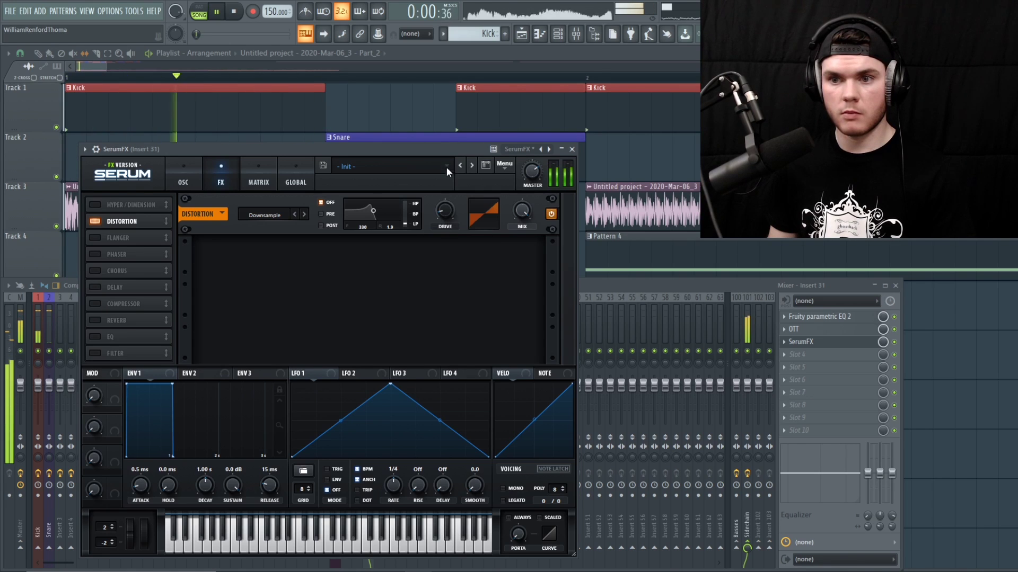
left_click(95, 303)
left_click(425, 272)
- Reshape Insert 31's parametric EQ with low and upper-mid cuts and a slight low-mid boost while auditioning
key("space")
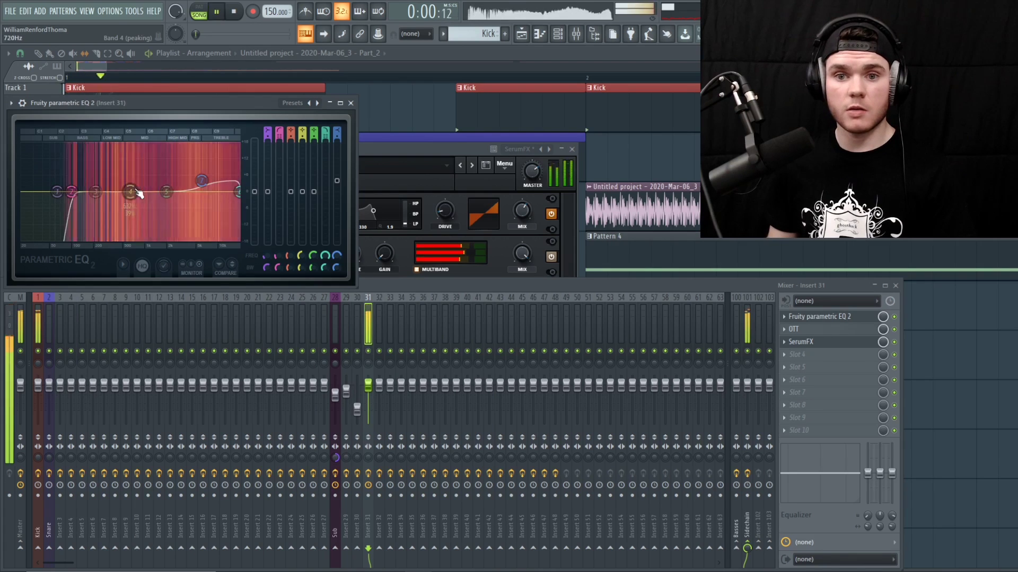
left_click_drag(137, 192, 172, 220)
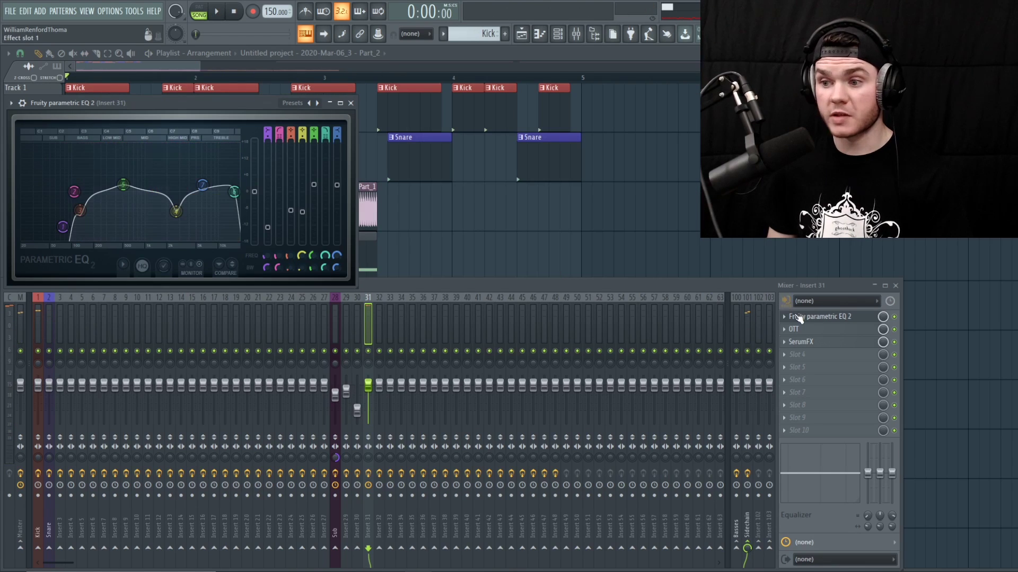
left_click(795, 317)
- Add Soundgoodizer to slot 4 of Insert 31 and audition the slice with the drums
left_click(787, 356)
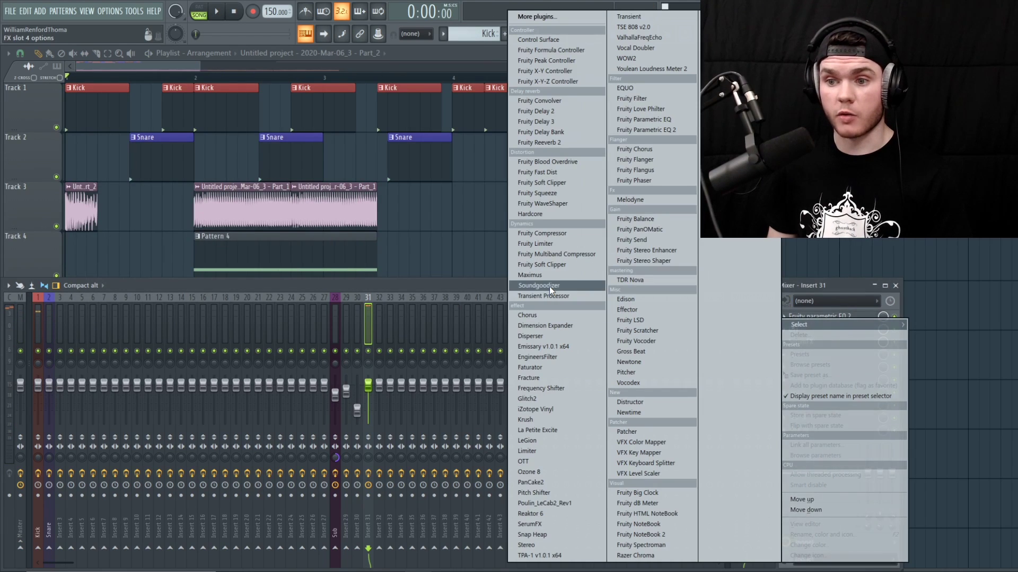
left_click(549, 286)
key("space")
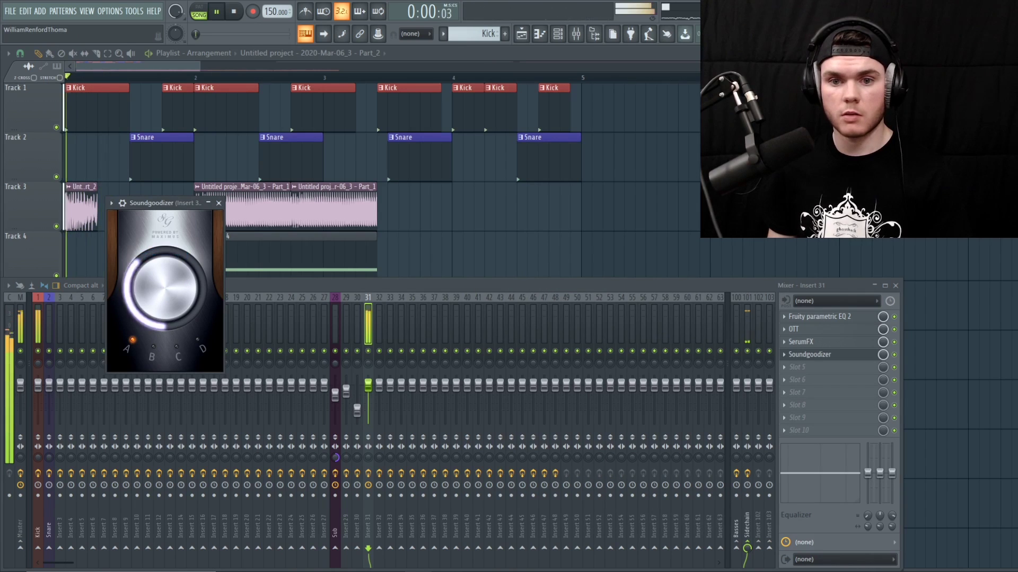
key("space")
left_click(787, 356)
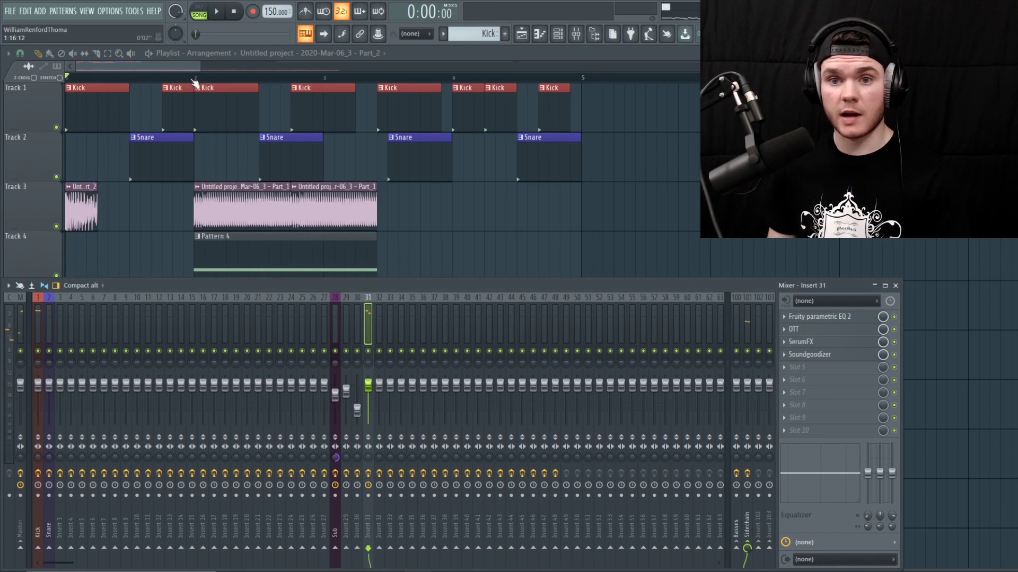
- Play the arrangement, solo Insert 29 in the mixer, and load SerumFX in its second slot
key("F9")
key("space")
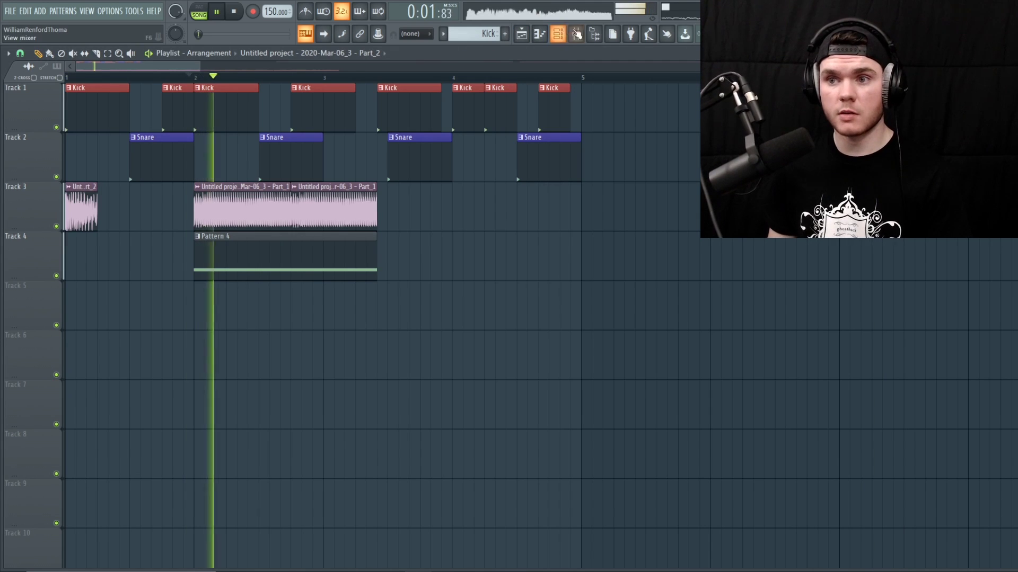
left_click(572, 33)
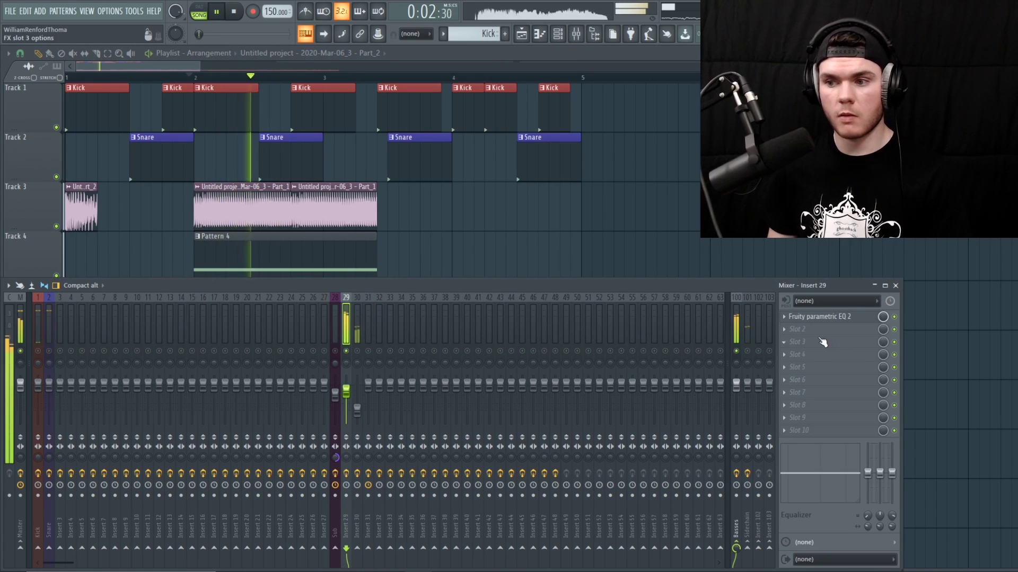
key("space")
left_click(822, 342)
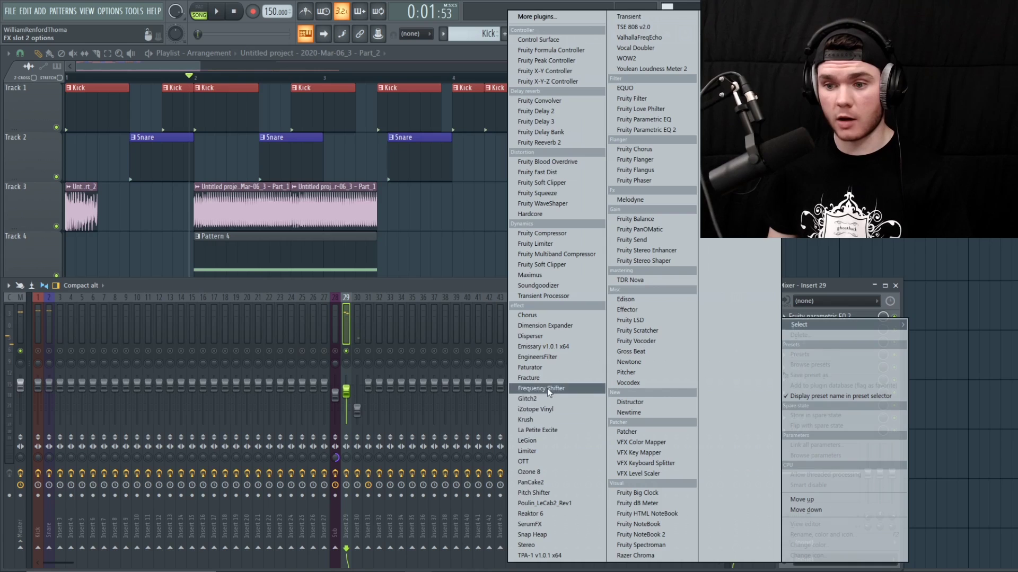
left_click(530, 524)
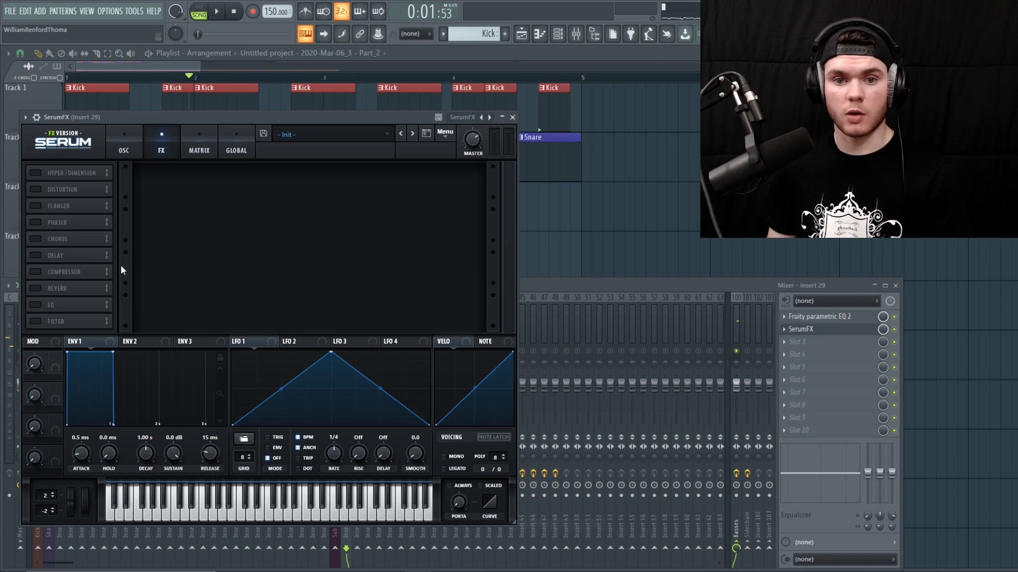
- Enable Insert 29's SerumFX Compressor in multiband mode and adjust its threshold while auditioning
left_click(35, 272)
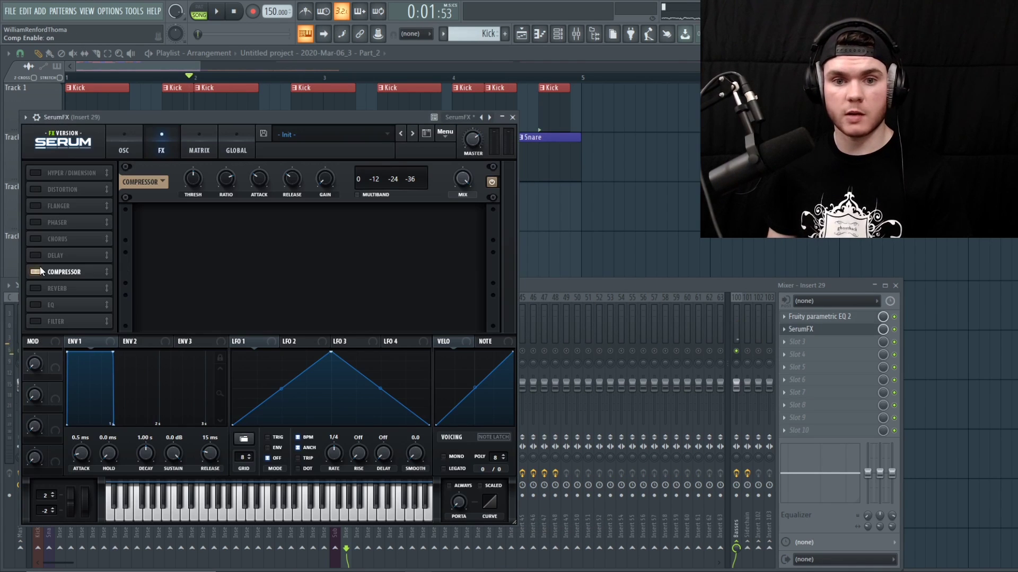
left_click(358, 194)
key("space")
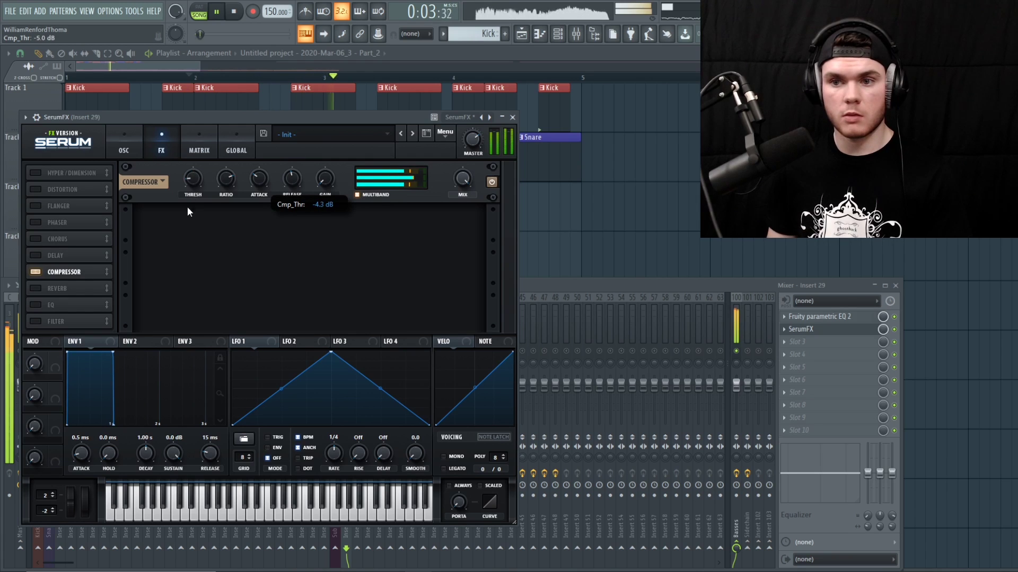
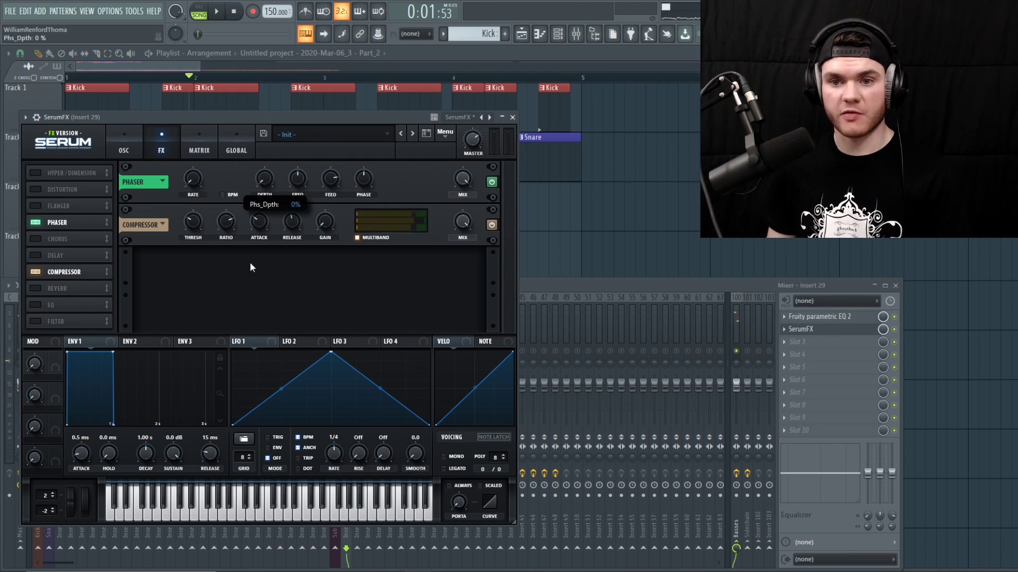
- Adjust the Phaser settings and add a Distortion module in Insert 29's SerumFX while auditioning
key("space")
mouse_move(306, 183)
left_mouse_down()
mouse_move(297, 205)
mouse_move(311, 200)
left_mouse_up()
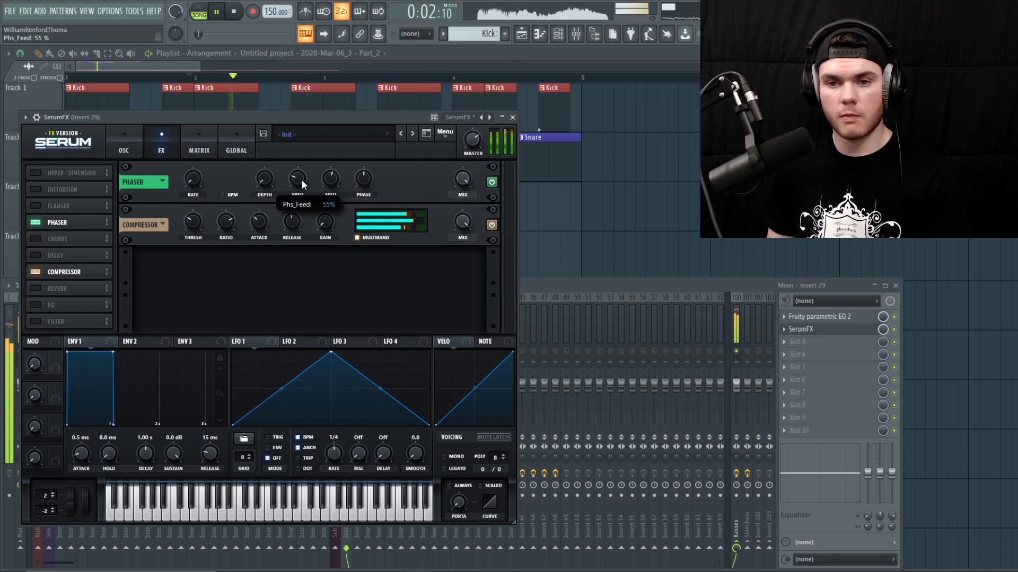
left_click_drag(300, 182, 300, 176)
left_click_drag(473, 182, 438, 228)
left_click_drag(442, 179, 441, 194)
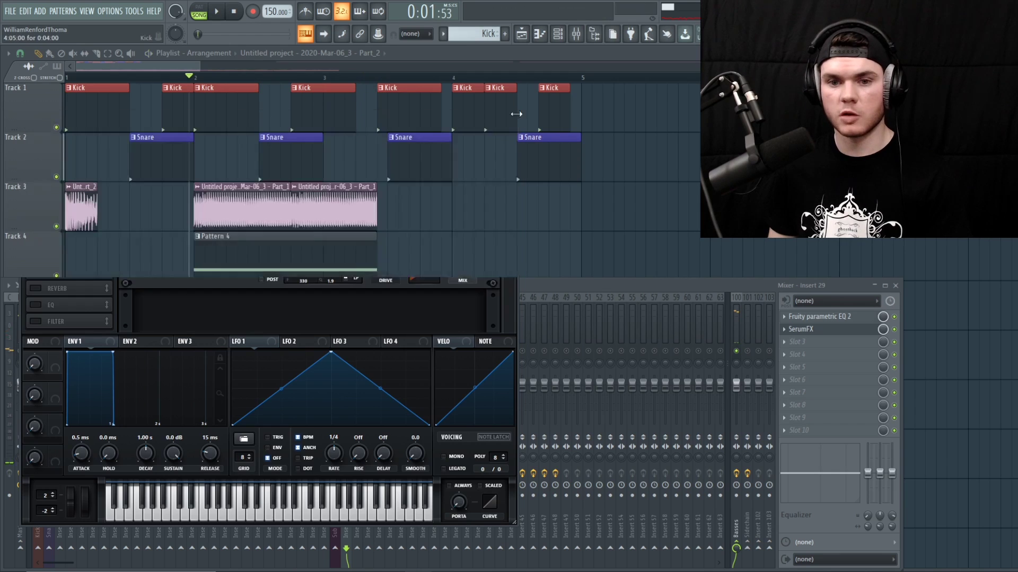
key("Escape")
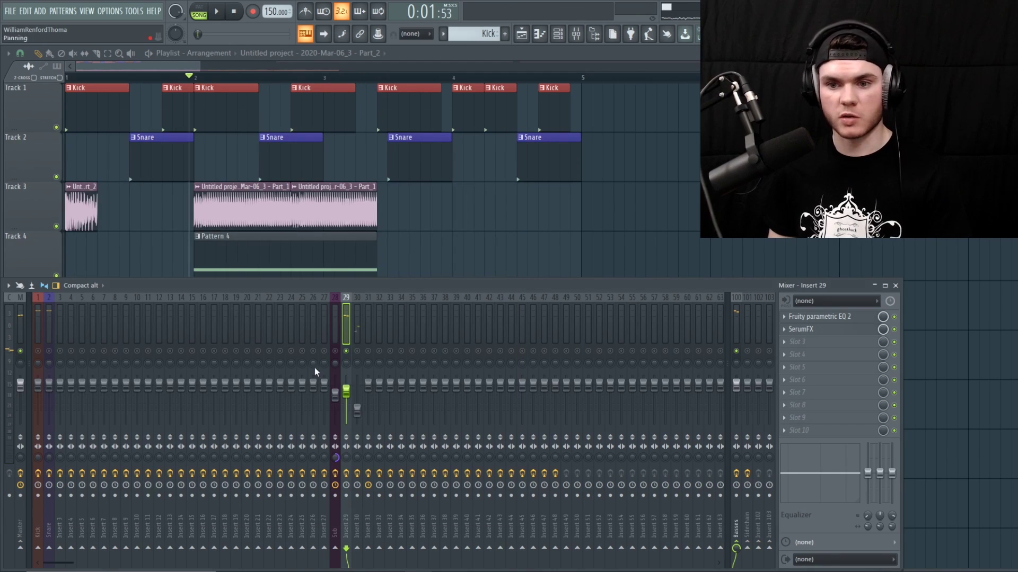
- Audition the arrangement with all mixer tracks active and inspect Insert 30's effect chain
key("space")
left_click(355, 339)
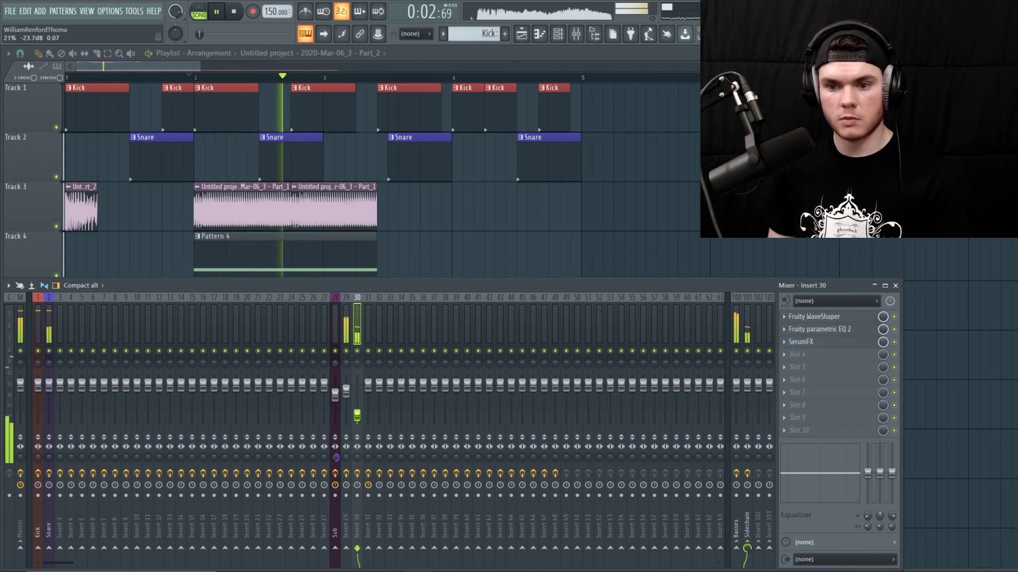
key("space")
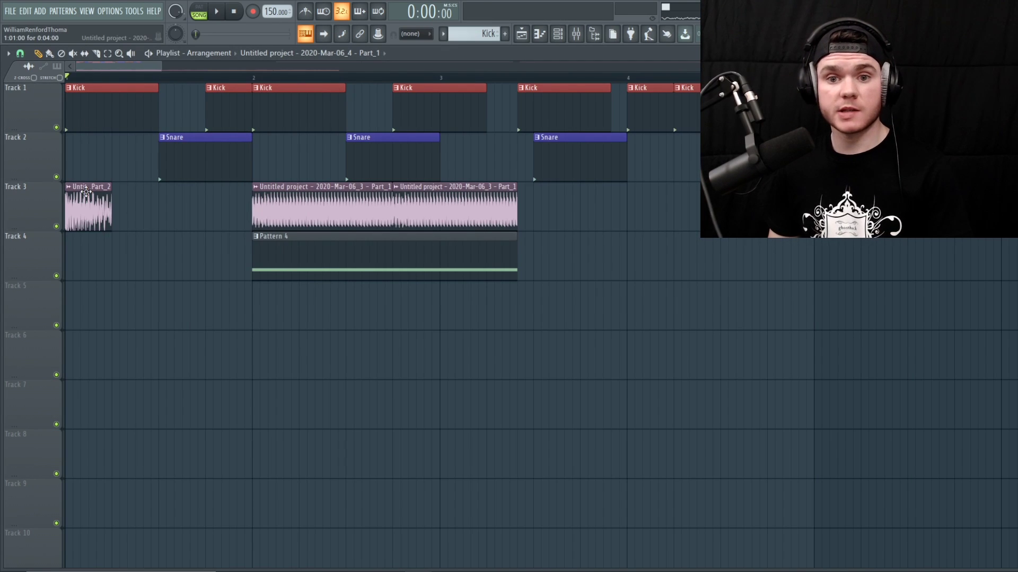
- Create Pattern 5, filter the channel rack to Instruments, and add a new Serum instance
left_click(504, 33)
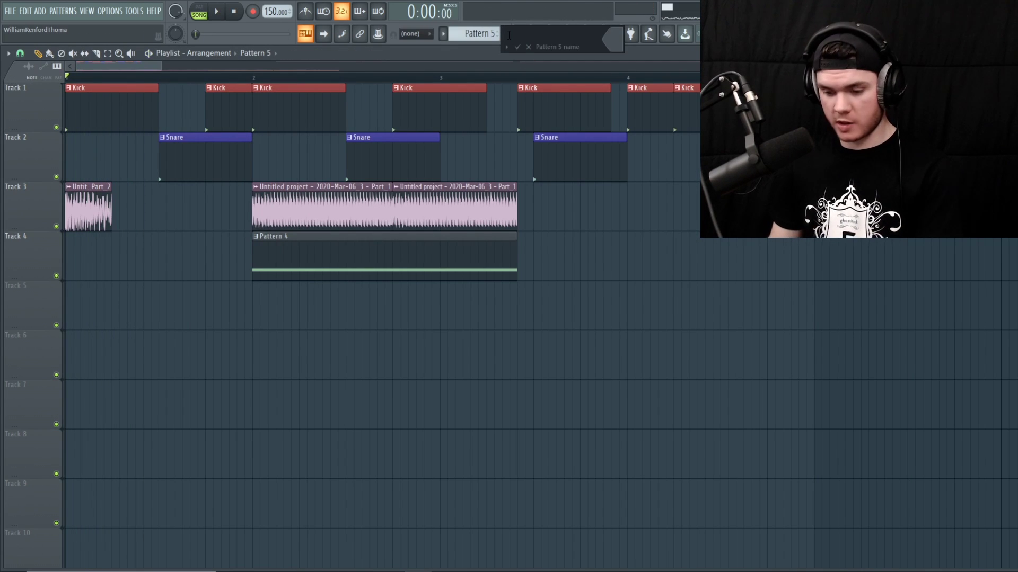
key("F6")
left_click(102, 54)
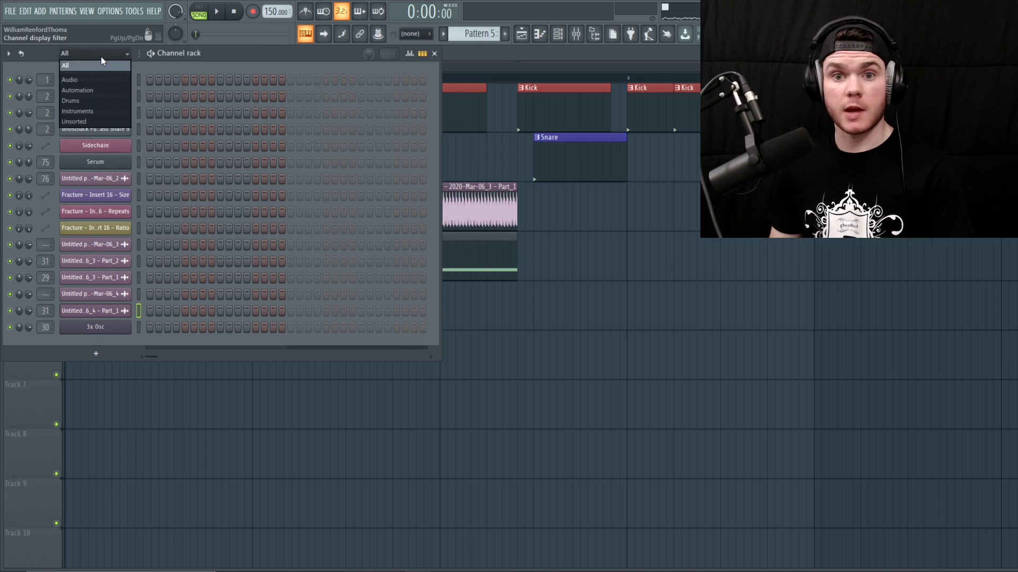
left_click(94, 122)
- Drop Serum #2's OSC A two octaves and set its warp to FM (from B), with OSC B enabled and turned down
left_click(328, 168)
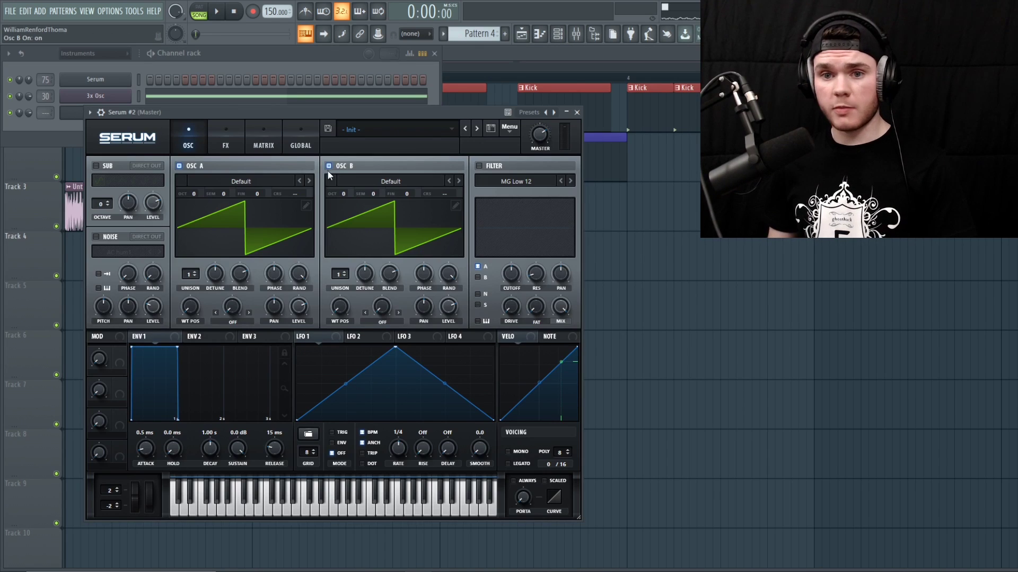
key("d")
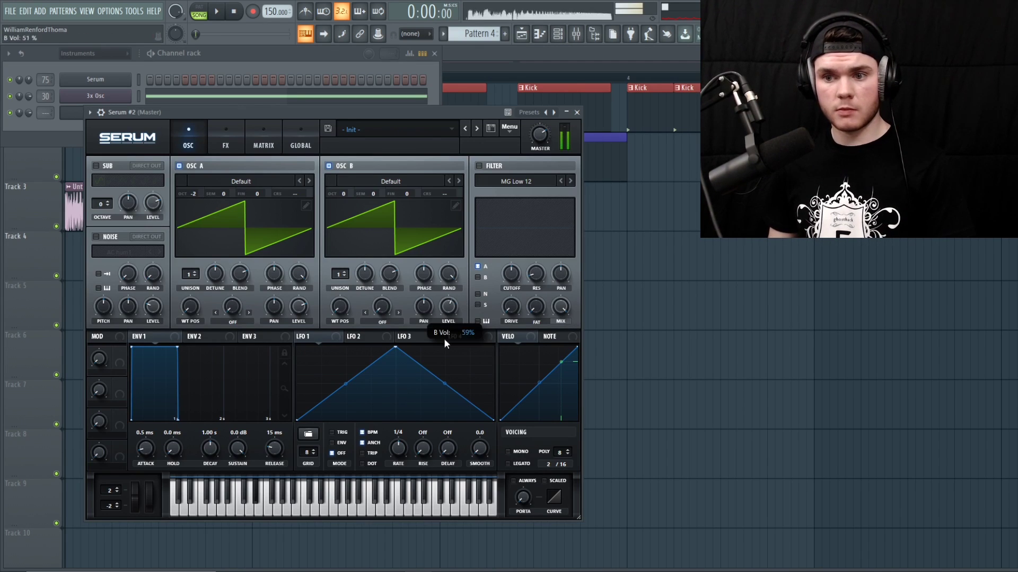
left_click(233, 321)
left_click(254, 267)
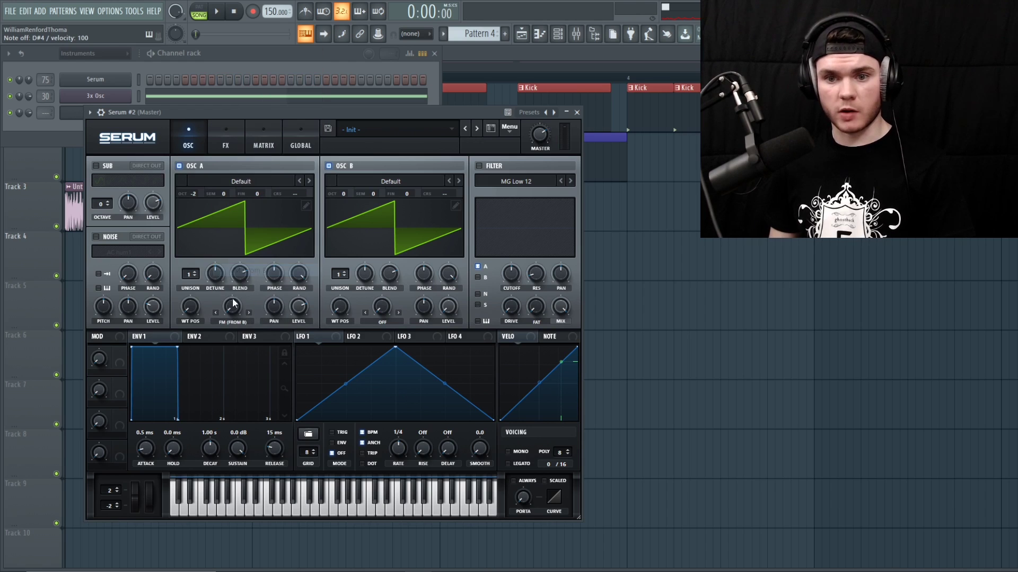
- Assign LFO 1 to OSC A's FM amount and reshape the LFO into a steeply rising curve that levels off
left_click_drag(240, 227, 225, 311)
left_click_drag(395, 349, 495, 346)
left_click_drag(395, 384, 399, 361)
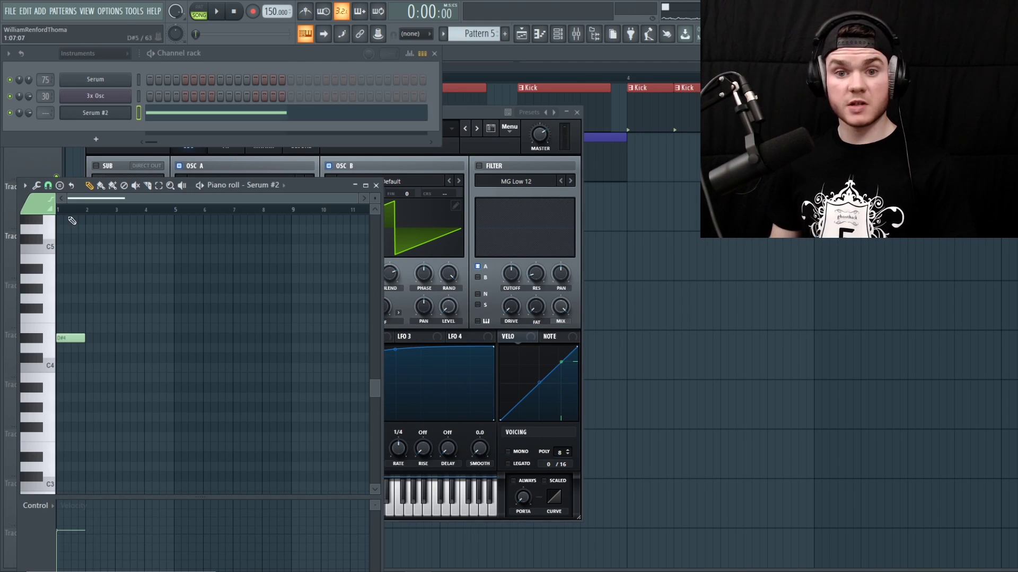
- Shorten the D#4 note in Pattern 5 to a quarter bar and fine-tune OSC A's FM amount while auditioning
left_click(203, 186)
left_click(203, 186)
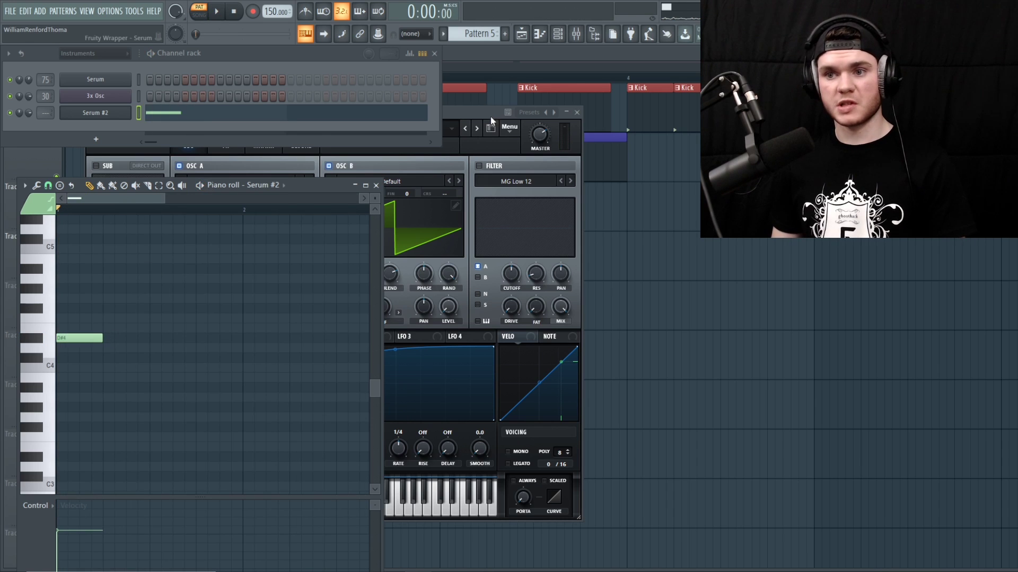
left_click(490, 116)
key("space")
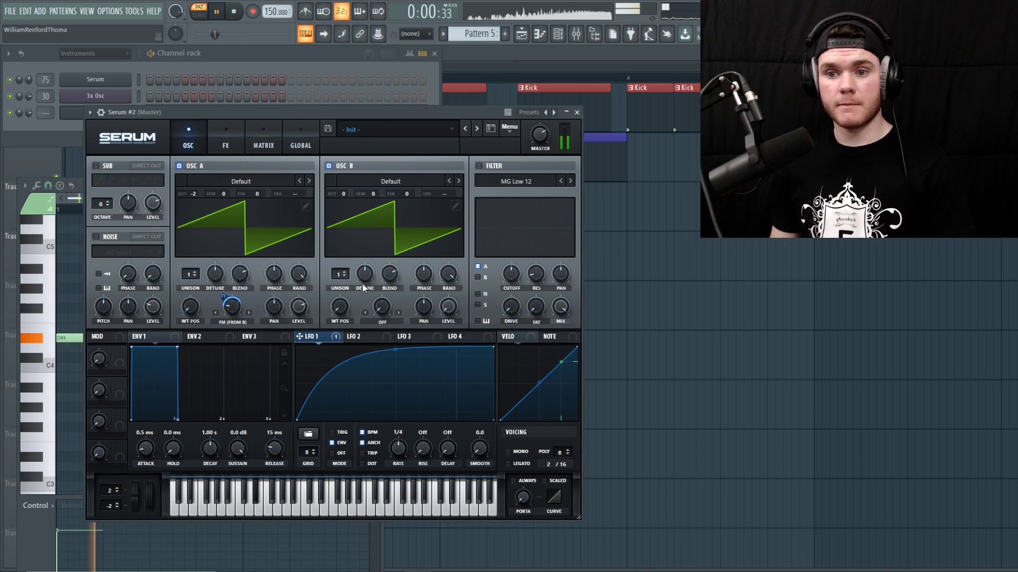
left_click_drag(231, 306, 229, 311)
key("space")
- Set OSC B's warp to Sync (No Window) and modulate its amount with LFO 1
left_click(382, 321)
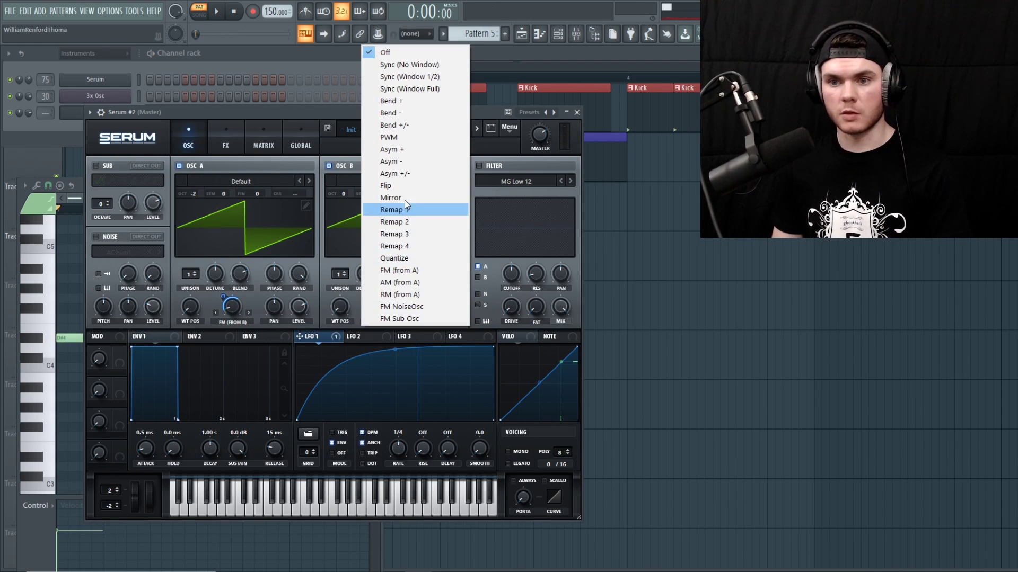
left_click(403, 64)
key("space")
left_click_drag(383, 306, 386, 264)
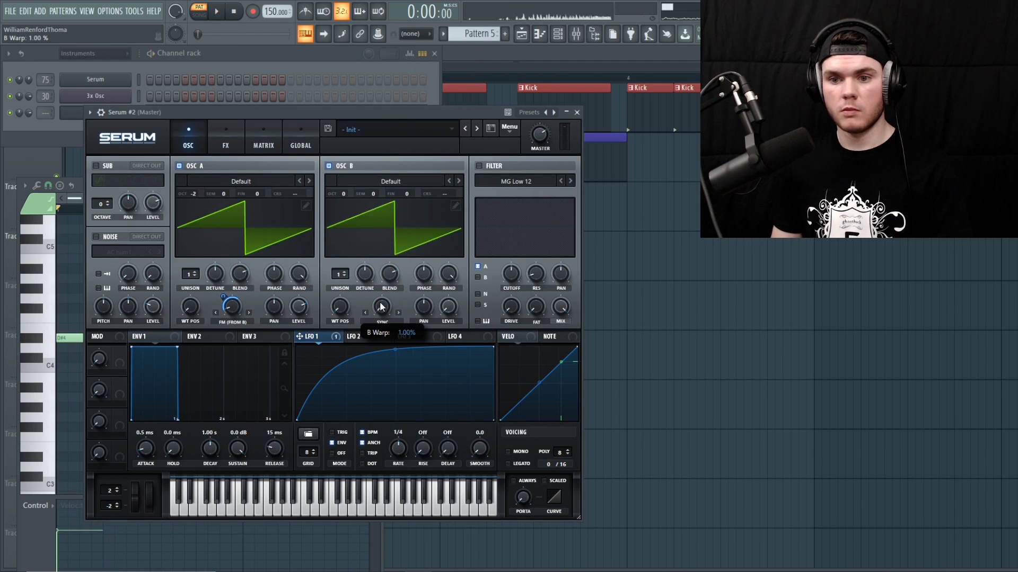
left_click_drag(299, 336, 382, 306)
key("space")
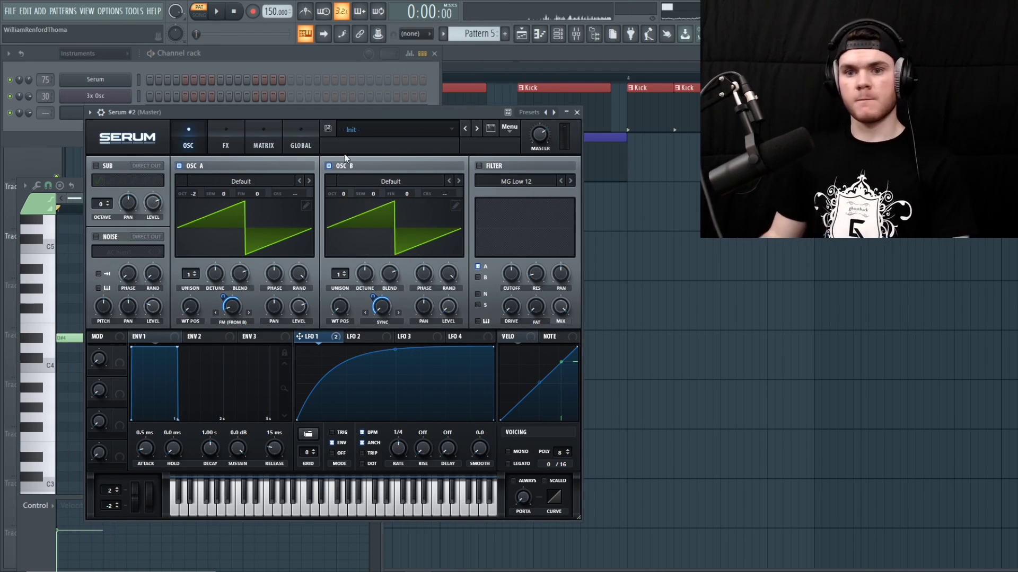
- Enable the Sub oscillator at octave -2, trying the square wave and settling on the pulse wave while auditioning
left_click(226, 139)
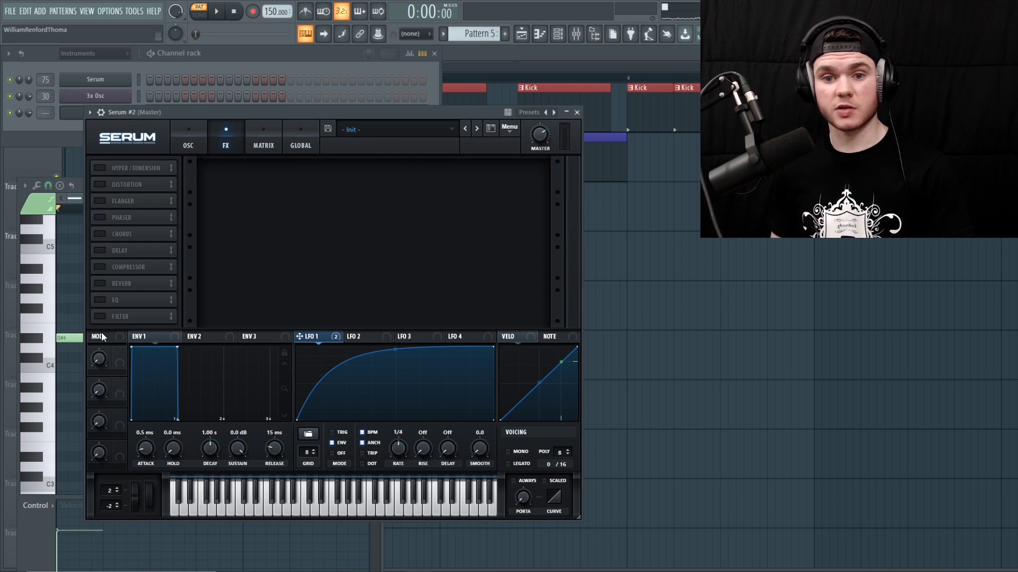
left_click(195, 143)
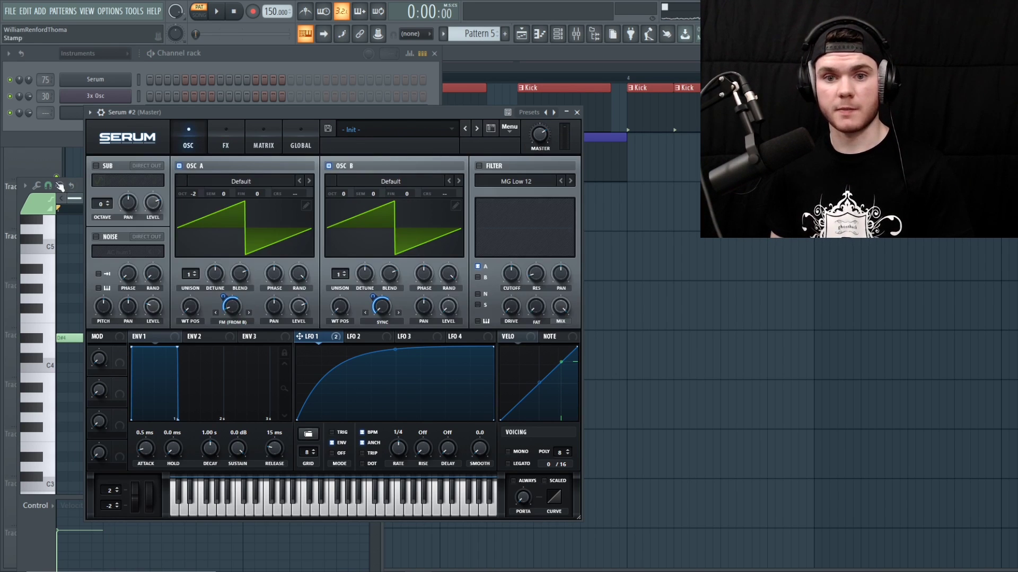
key("space")
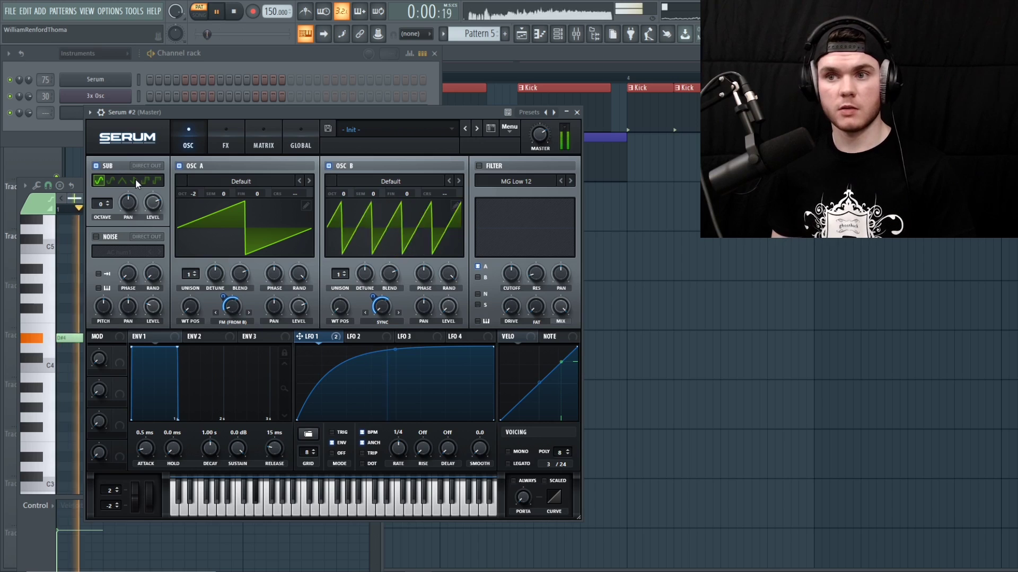
left_click(108, 207)
left_click(108, 206)
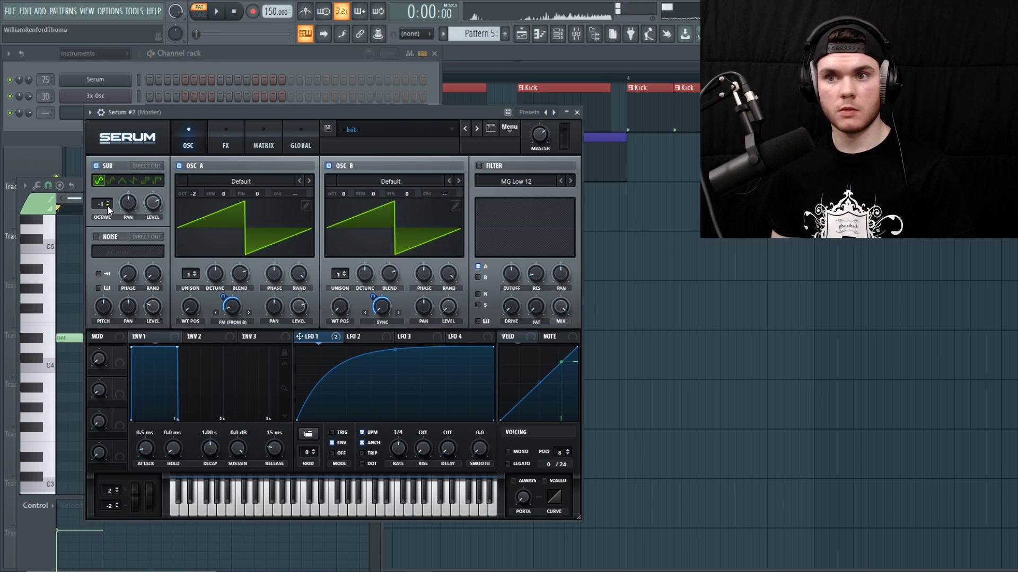
left_click(144, 181)
key("space")
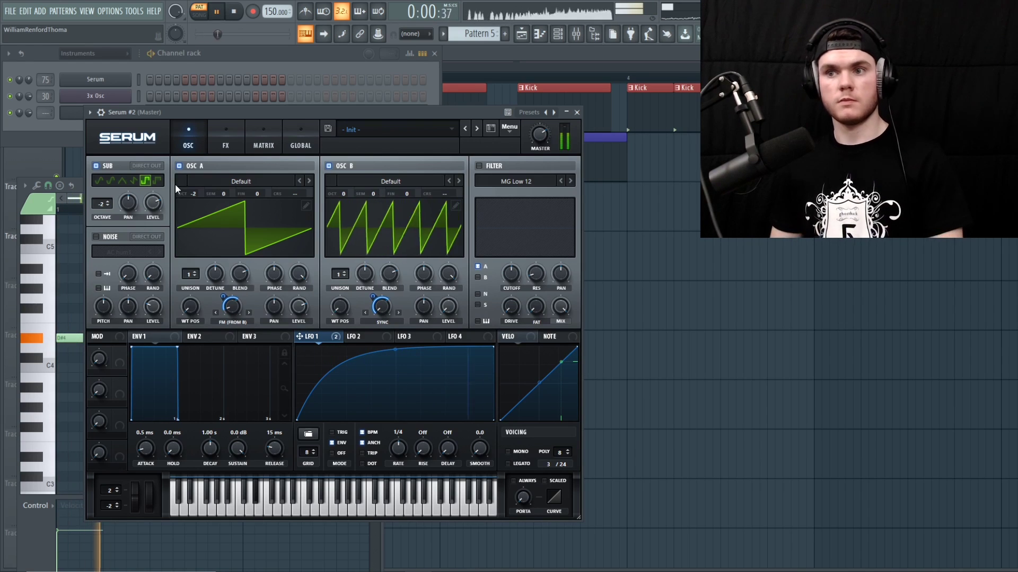
left_click(156, 181)
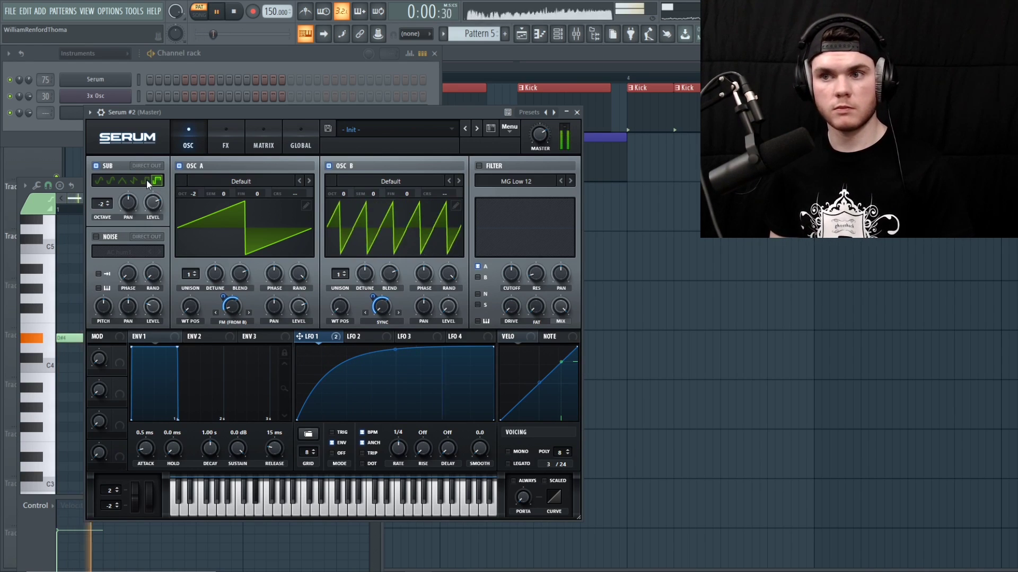
- Add an EQ first in Serum #2's effects chain with its low band as a high-pass whose frequency LFO 1 modulates
left_click(225, 139)
left_click(100, 300)
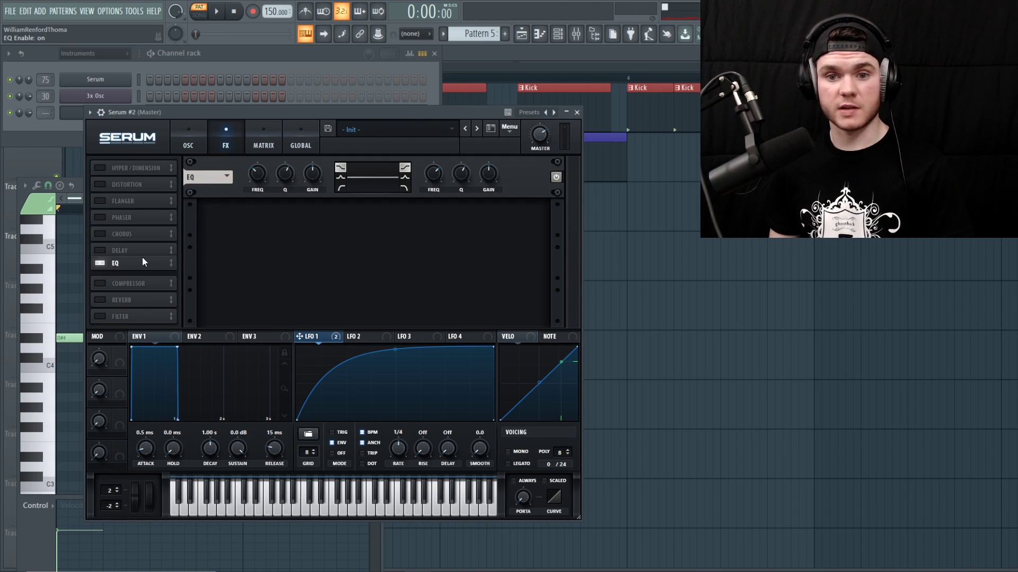
key("space")
left_click(341, 188)
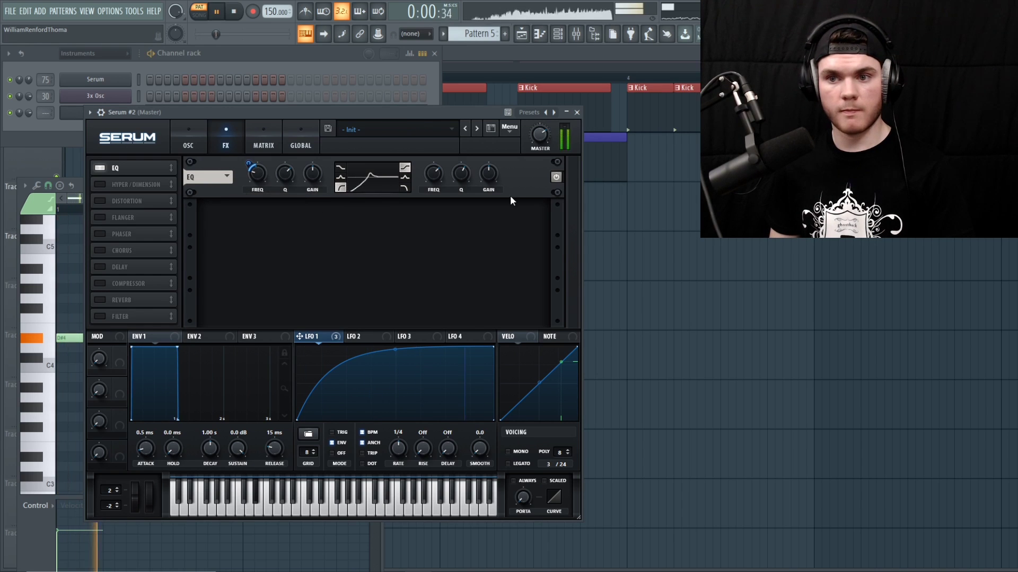
key("space")
- Enable Hyper/Dimension after the EQ, lower the Dimension mix, and set the Hyper mix to 11%
left_click(99, 184)
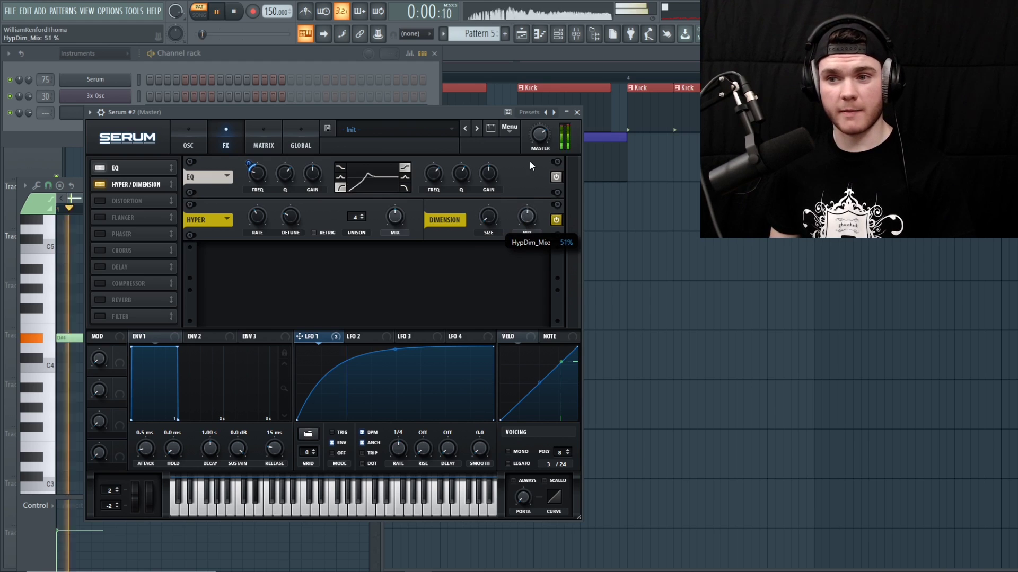
left_click_drag(393, 218, 389, 262)
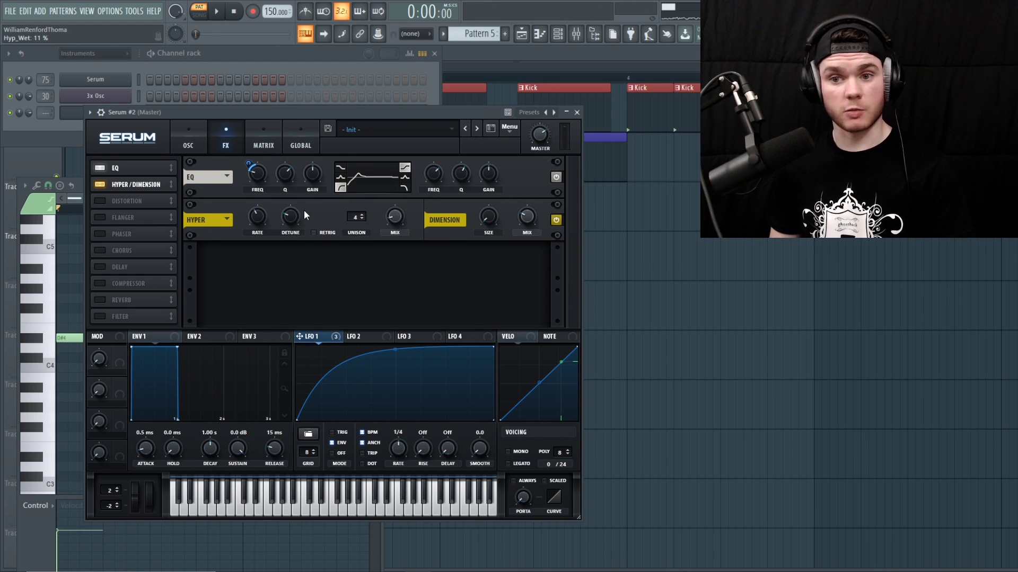
- Enable Tube Distortion in Serum #2 and raise its drive while auditioning the bass
left_click(99, 201)
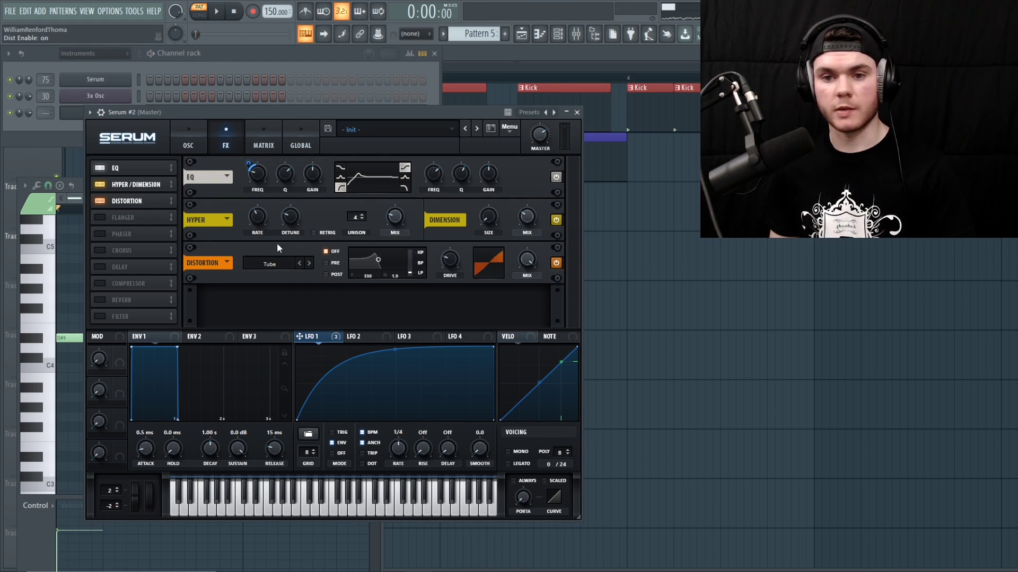
key("space")
left_click_drag(450, 259, 457, 199)
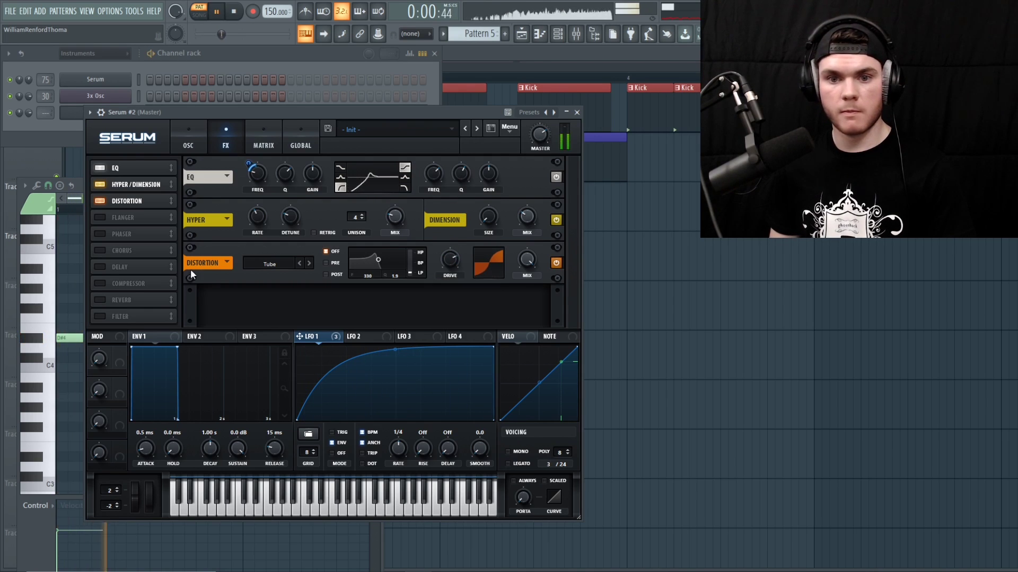
- Enable the Compressor in multiband mode in Serum #2 and adjust its threshold while auditioning
left_click(108, 281)
left_click(434, 321)
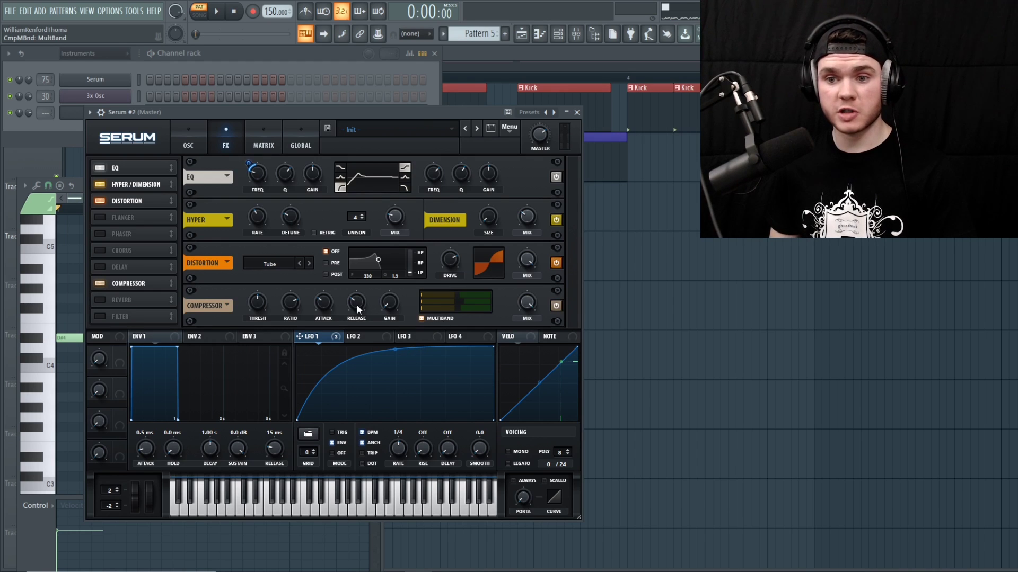
key("space")
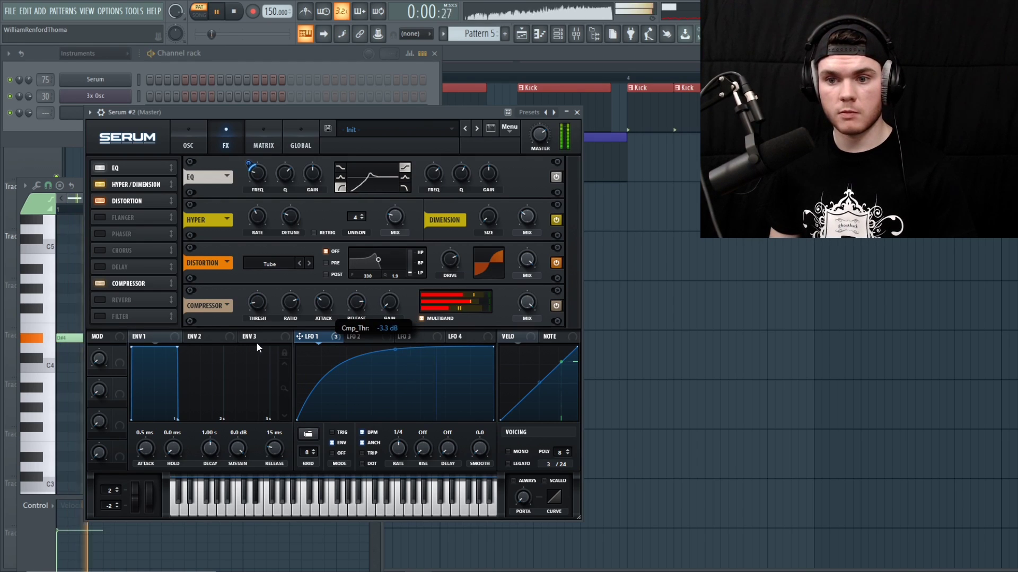
key("space")
- Add a Chorus to Serum #2's effects chain, lower its mix, and adjust the effect order and settings while auditioning
left_click(121, 250)
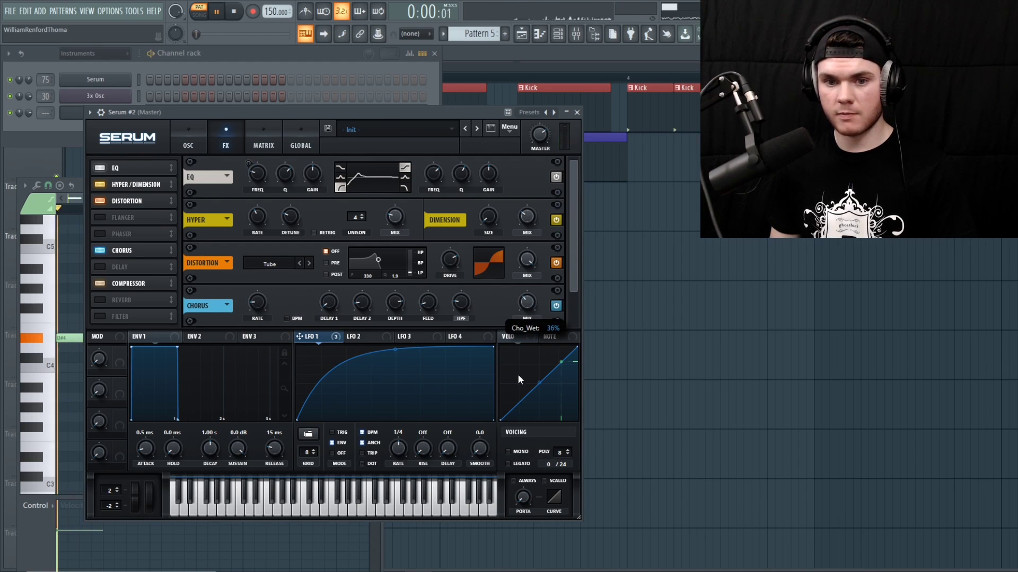
left_click_drag(119, 284, 166, 270)
left_click(122, 234)
left_click(227, 306)
left_click(236, 303)
left_click_drag(257, 302, 303, 324)
left_click_drag(392, 315, 383, 345)
key("space")
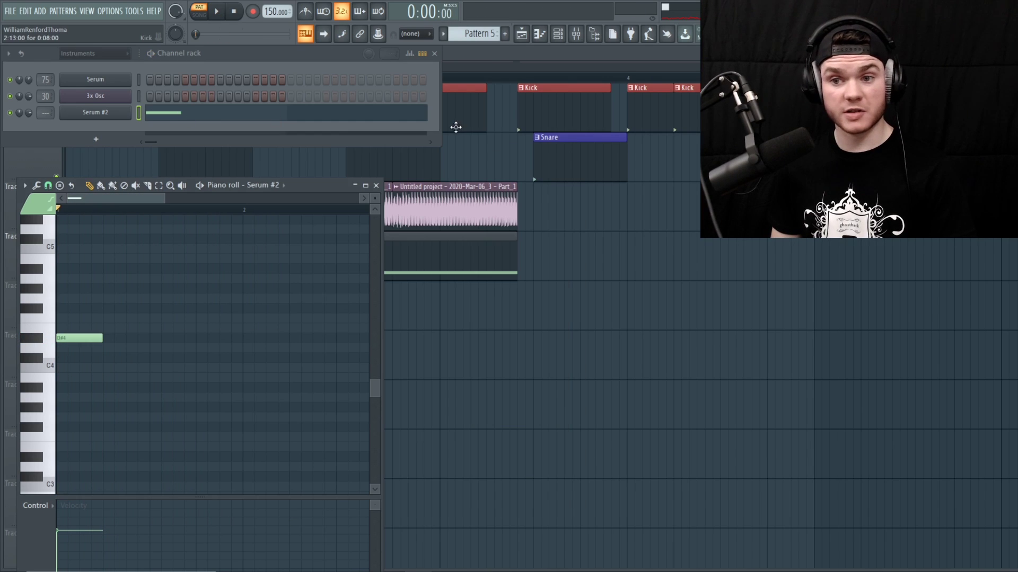
- Place Pattern 5 at the start of Track 4, beneath the first bass slice in the playlist
left_click(486, 59)
left_click(333, 300)
left_click_drag(354, 318, 79, 242)
- Audition Tracks 3 and 4 without the drums, then make all playlist tracks audible again
left_click(56, 227, "ctrl")
key("space")
left_click(56, 276)
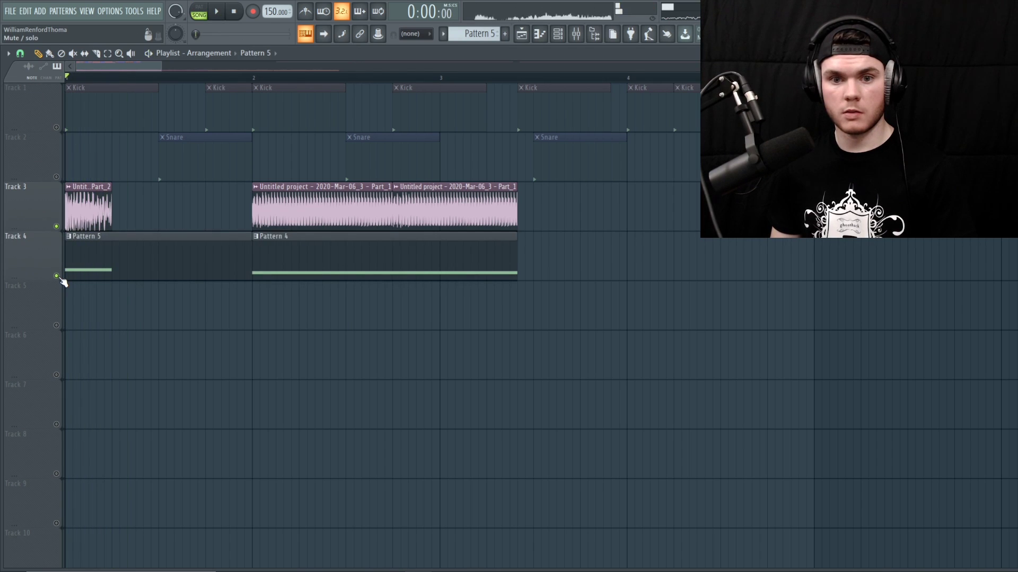
key("space")
right_click(58, 277)
right_click(58, 277)
- Open Serum #2 from the channel rack and review its oscillator settings
key("F6")
left_click(126, 115)
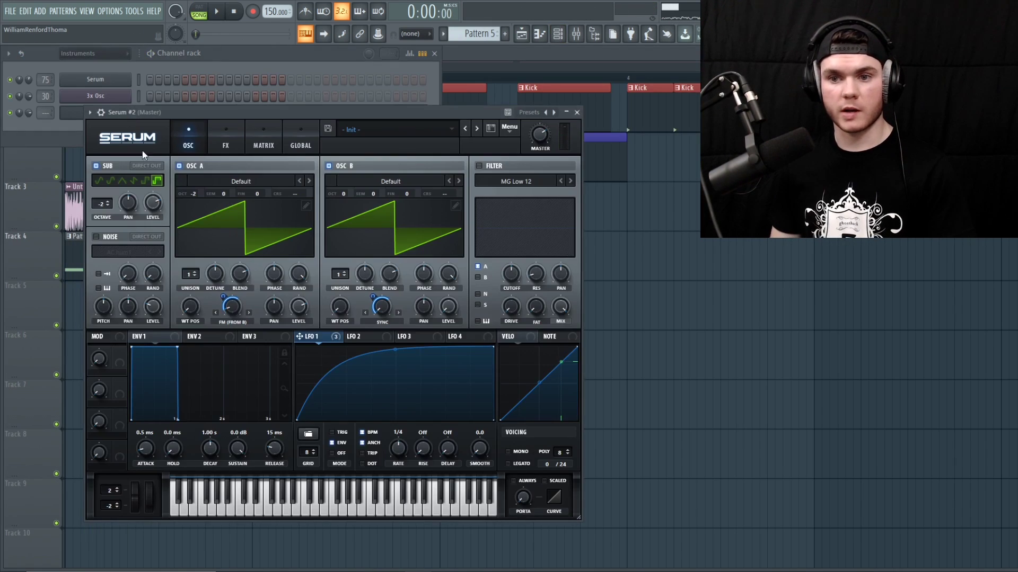
left_click_drag(272, 117, 252, 110)
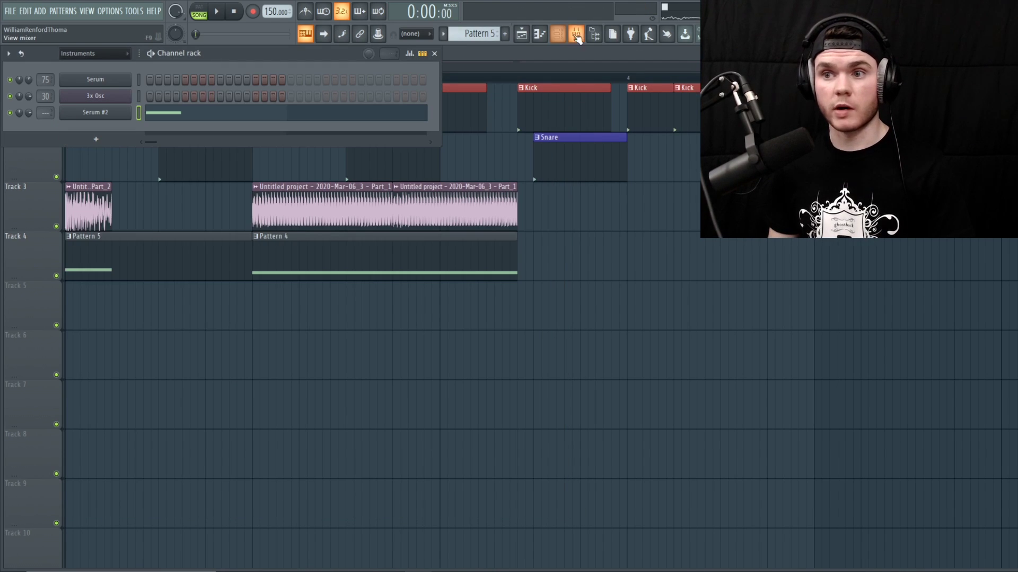
- Route the Serum #2 channel to mixer insert 32 and audition a note through it
left_click(576, 37)
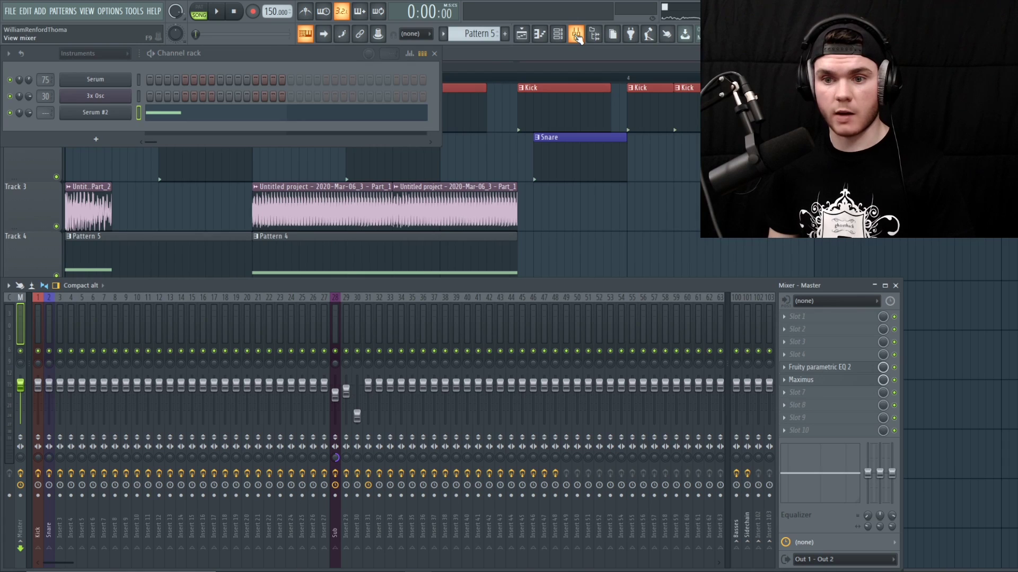
left_click_drag(45, 113, 45, 79)
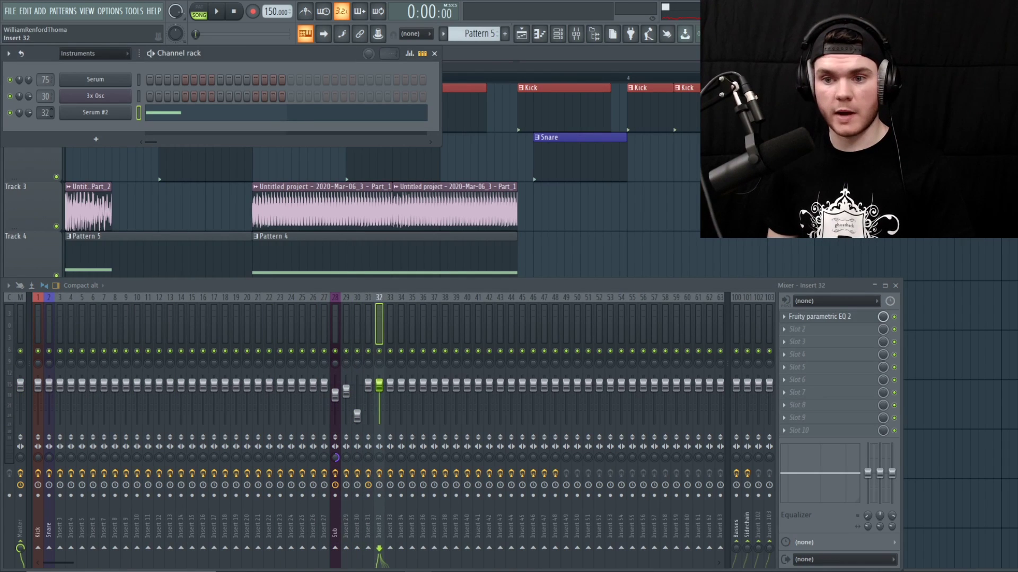
key("z")
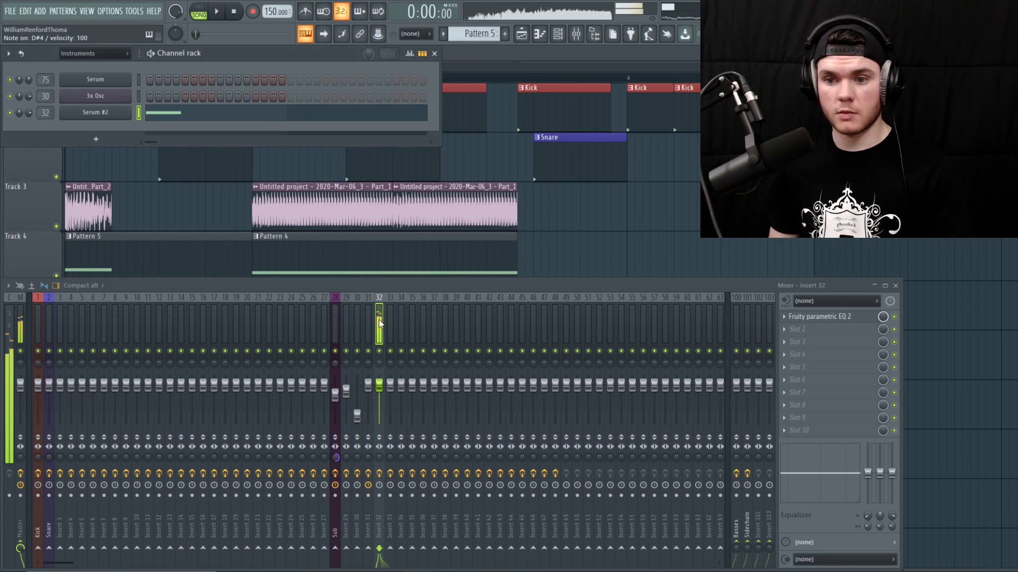
- Load a saved effects chain with Maximus, OTT, Vocodex, Fruity parametric EQ 2, Patcher and Fruity WaveShaper onto insert 32 and audition it
right_click(380, 323)
mouse_move(466, 328)
left_click(588, 524)
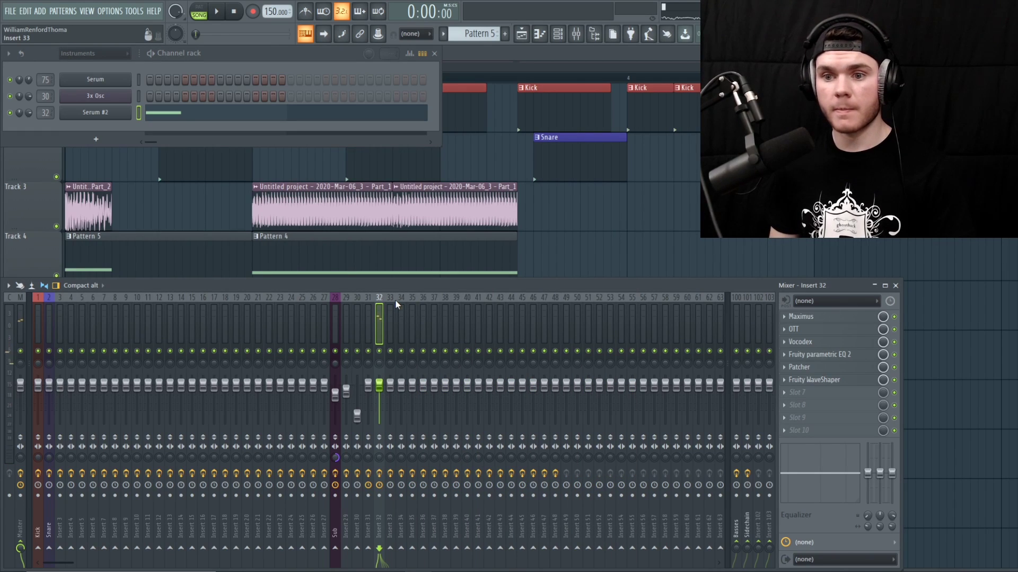
key("d")
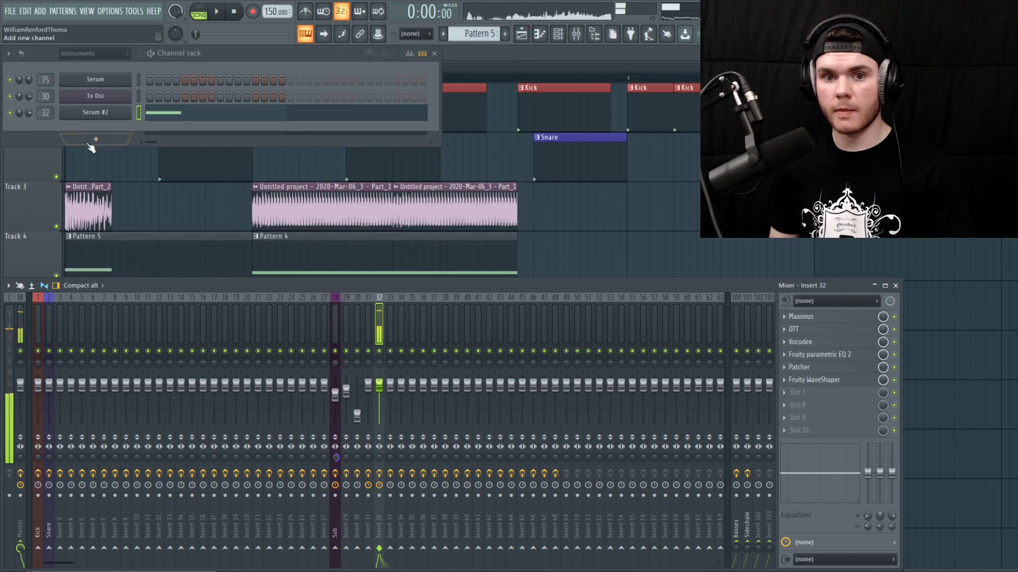
- In insert 32's Fruity parametric EQ 2, lower the high-cut band slightly and raise the low-cut band's frequency while auditioning the bass
left_click(802, 341)
left_click(821, 354)
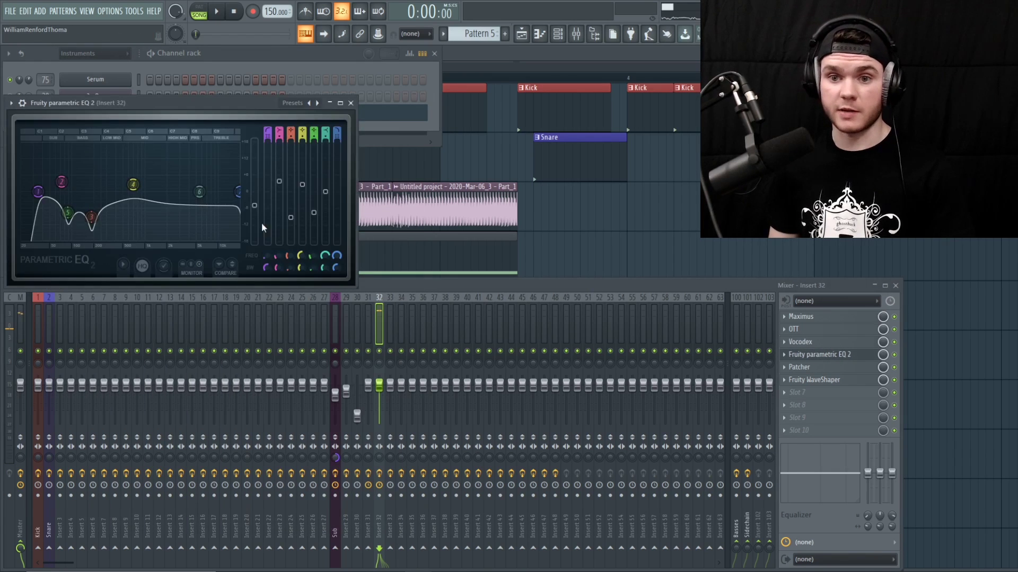
key("d")
left_click_drag(237, 192, 231, 192)
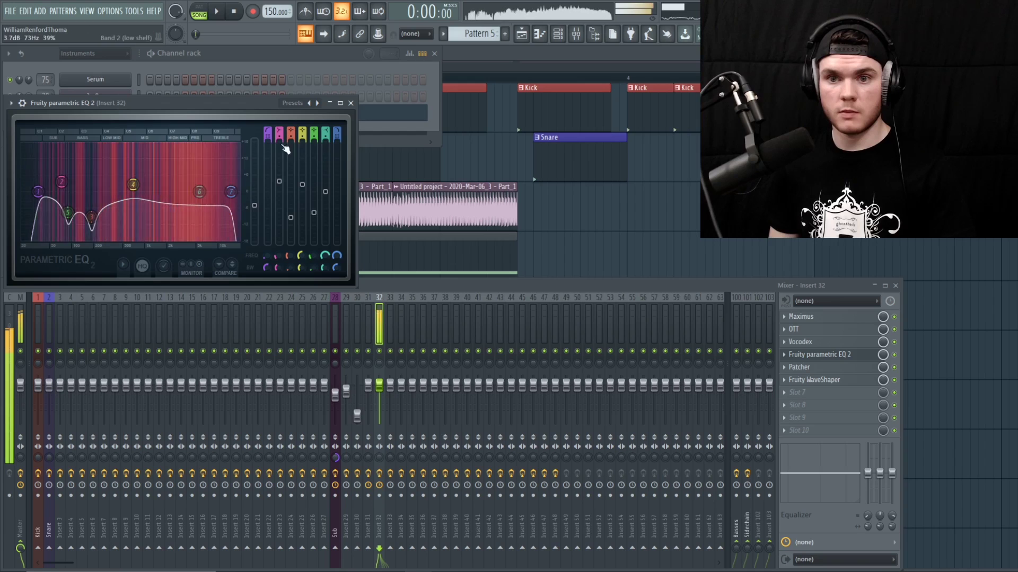
key("d")
left_click_drag(35, 190, 60, 191)
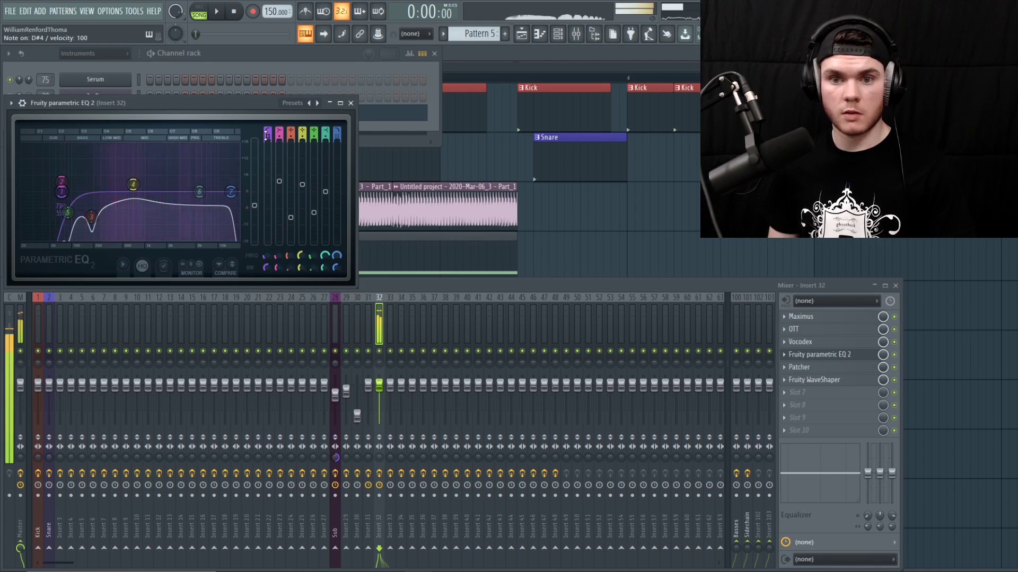
key("F5")
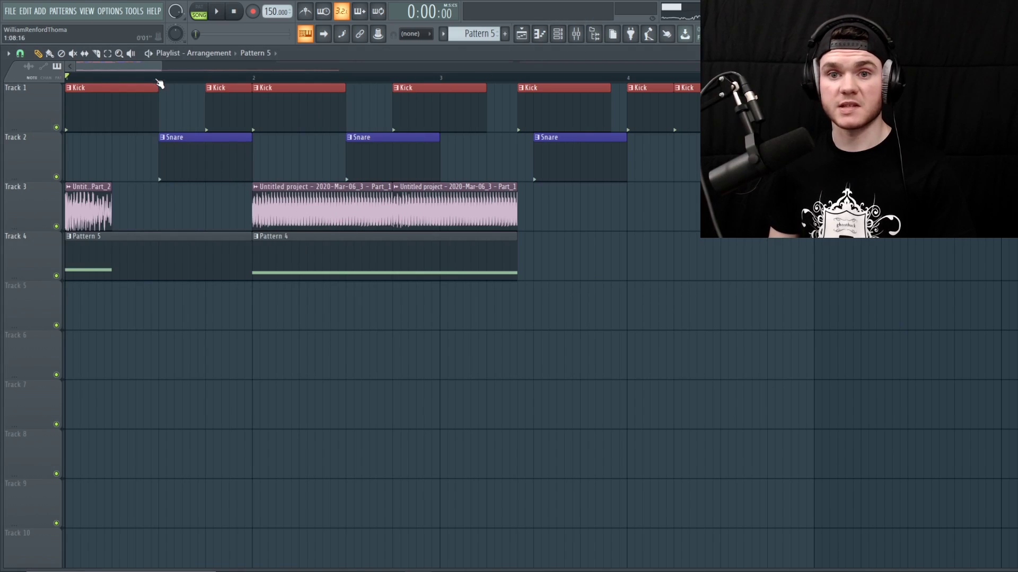
key("space")
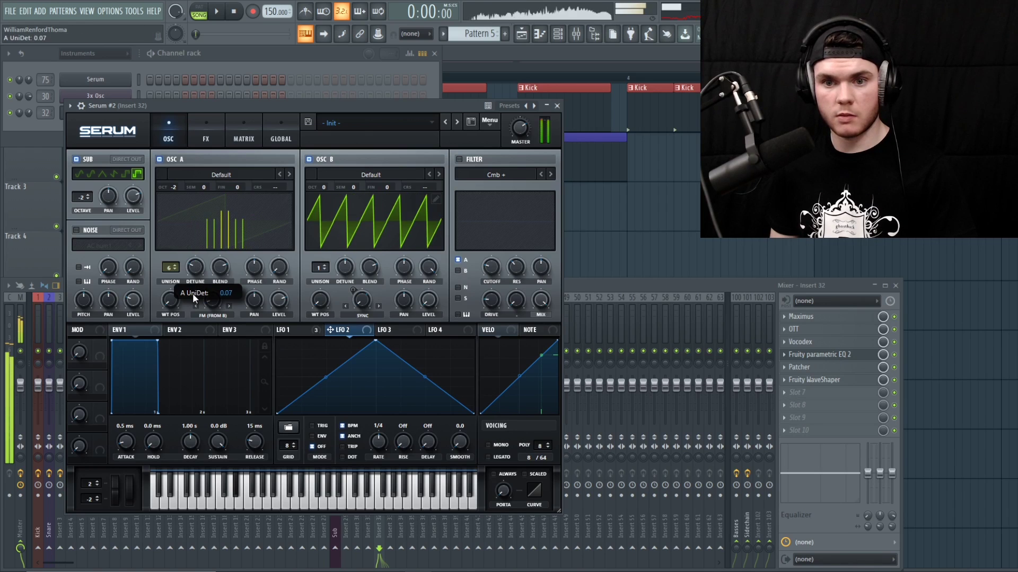
- Set Serum #2's OSC B to 6 unison voices with 0% random phase and reduce its detune
left_click_drag(320, 267, 335, 241)
left_click_drag(428, 267, 400, 419)
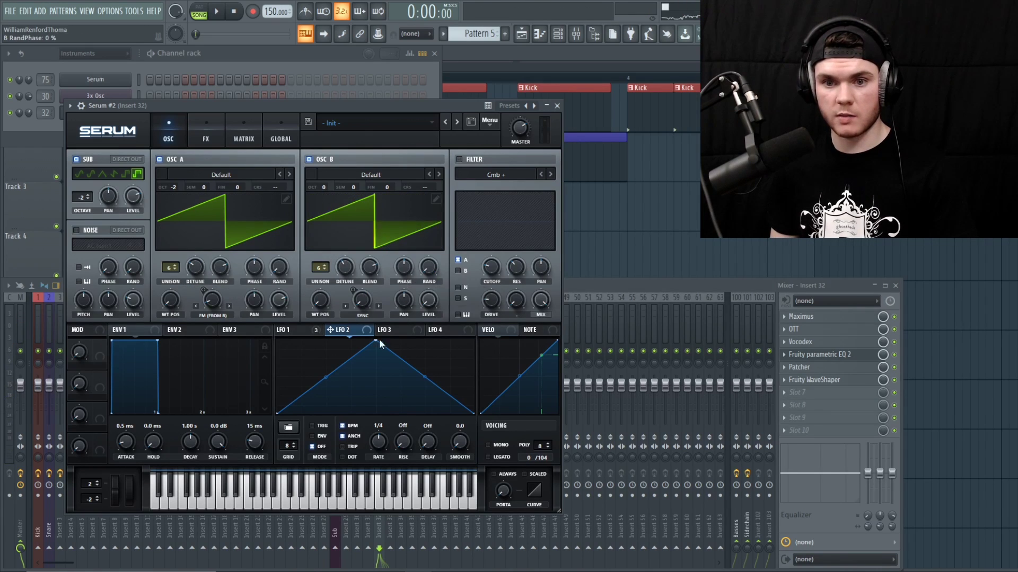
left_click_drag(346, 267, 345, 275)
key("d")
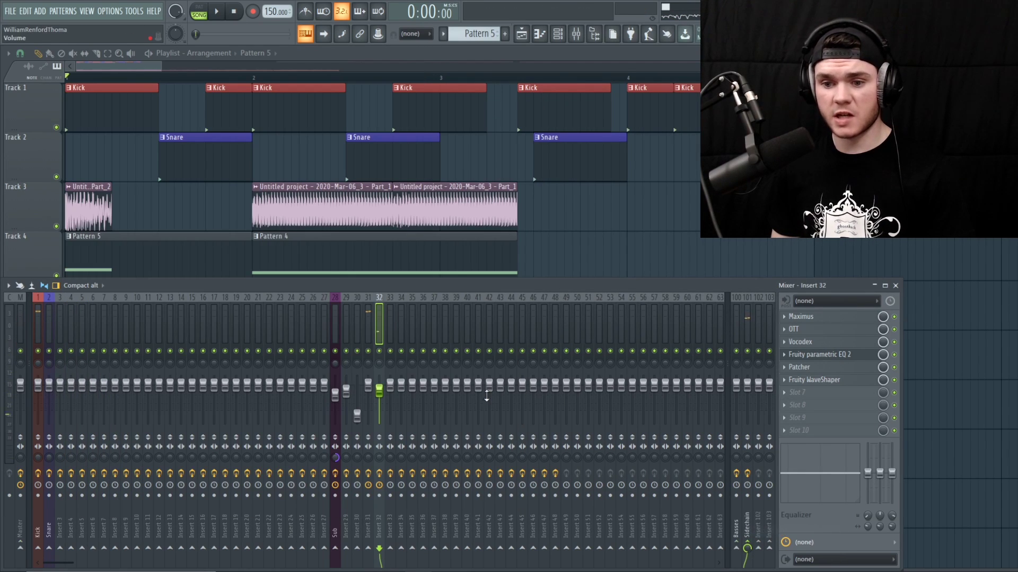
- Load the Phase Werb [SL] wavetable in Serum #2's OSC A and steepen LFO 1's curve while auditioning
key("space")
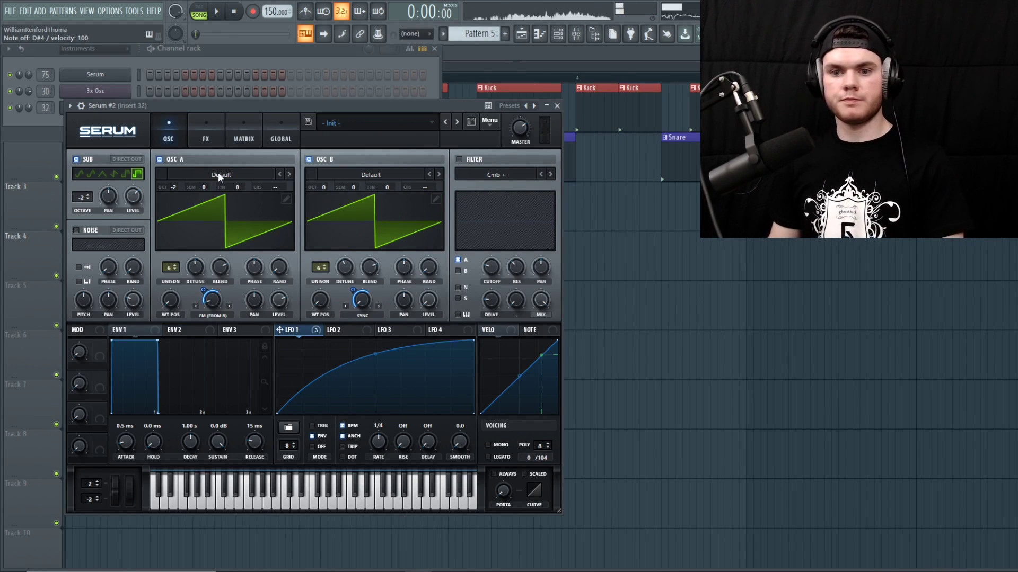
key("d")
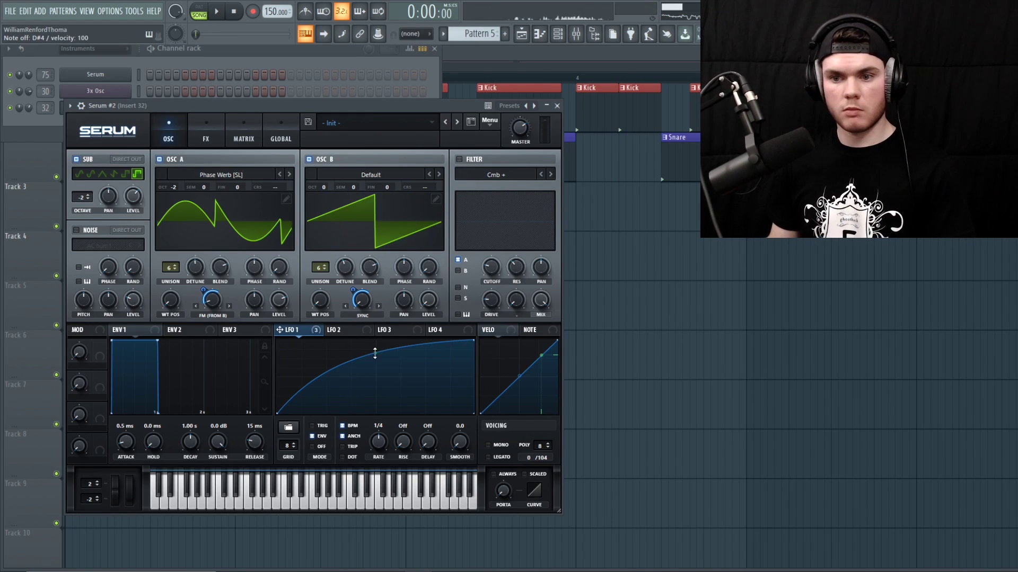
left_click_drag(375, 354, 376, 346)
key("d")
key("d")
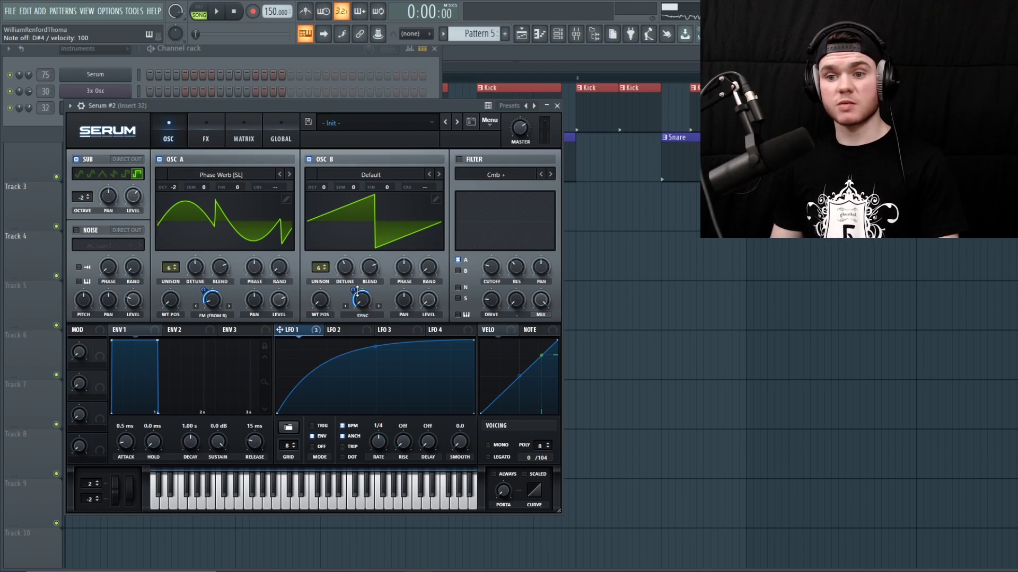
- Adjust LFO 1's modulation of OSC B's warp and shape LFO 1 into a rising ramp with a steep drop near the end
left_click_drag(353, 291, 355, 324)
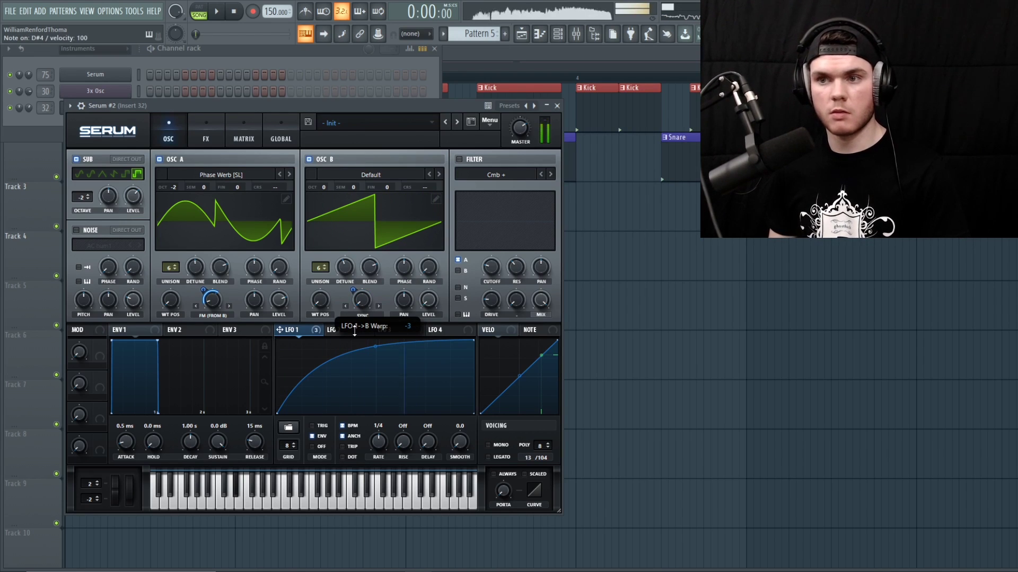
key("d")
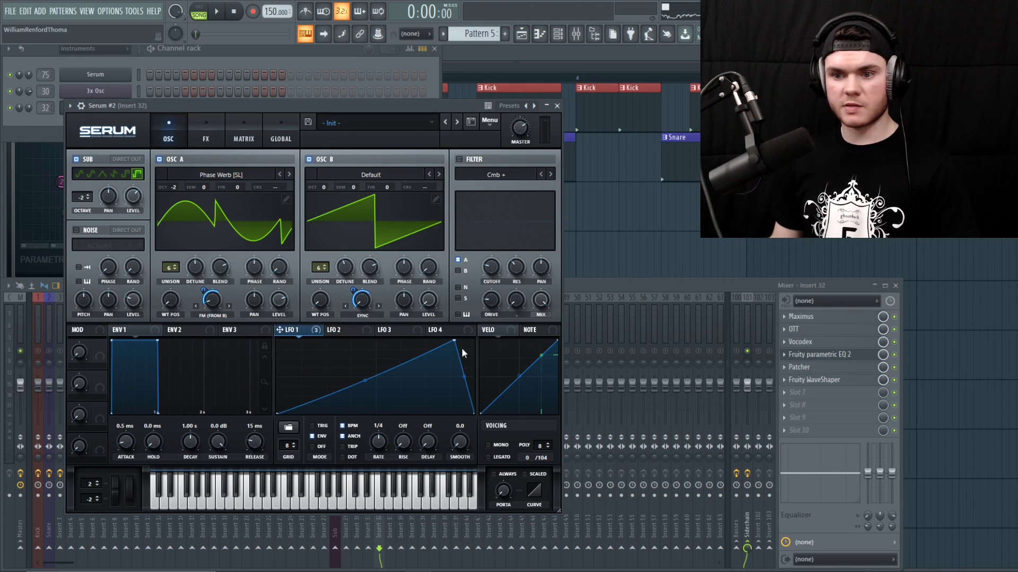
key("d")
key("d")
left_click_drag(450, 331, 453, 329)
- Add the Stereo effect to insert 32's slot 7 and adjust its width during playback
left_click(796, 392)
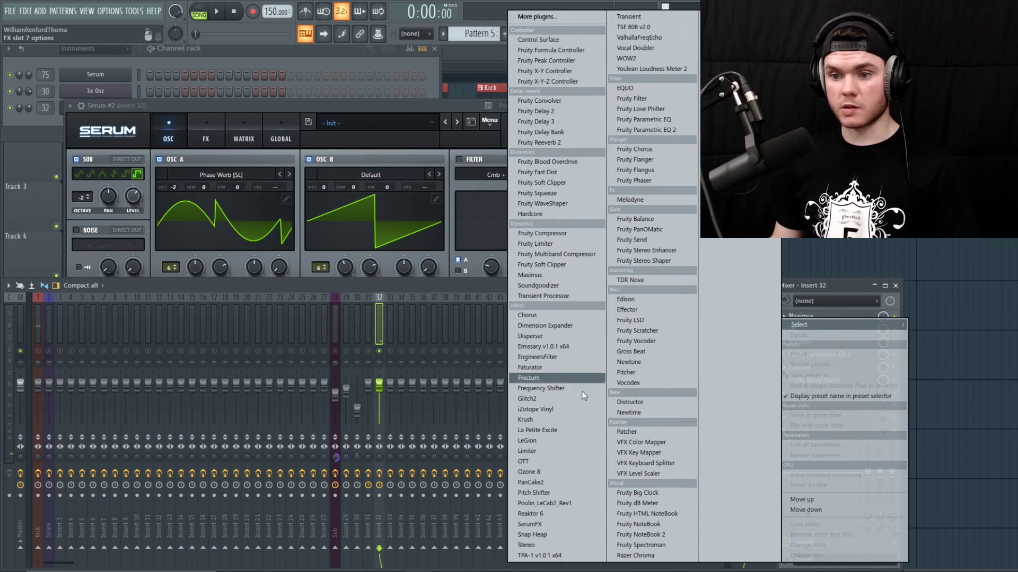
left_click(540, 548)
key("space")
mouse_move(130, 219)
left_mouse_down()
mouse_move(130, 208)
mouse_move(129, 225)
left_mouse_up()
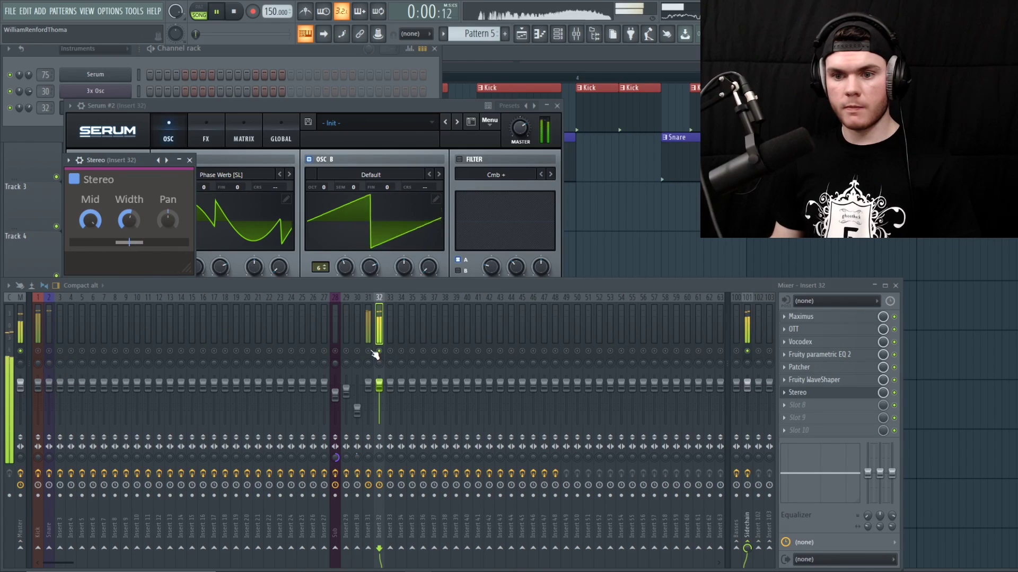
- Compare inserts 31 and 32 during playback and lower insert 32's volume
left_click(369, 330)
key("space")
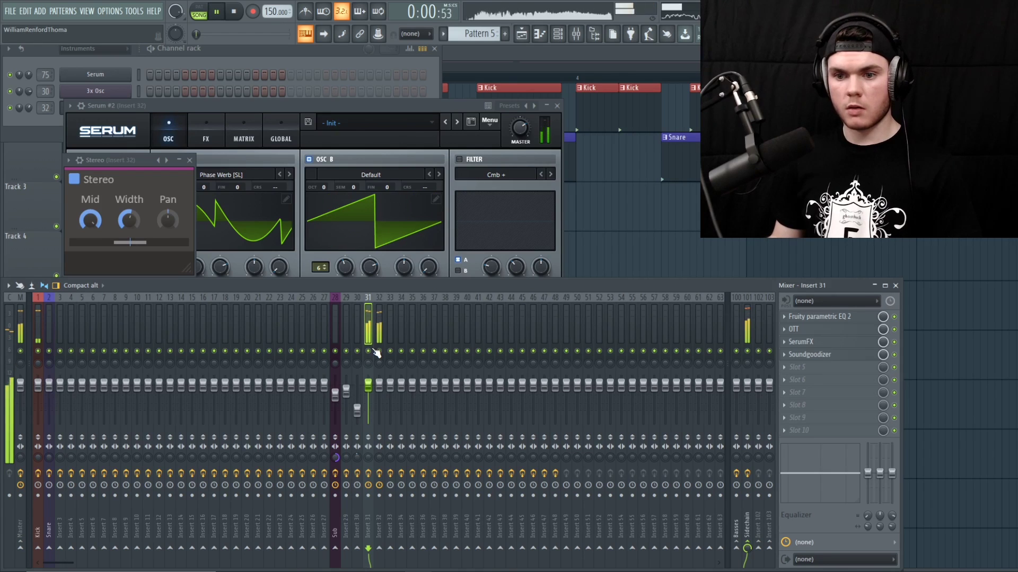
left_click(378, 339)
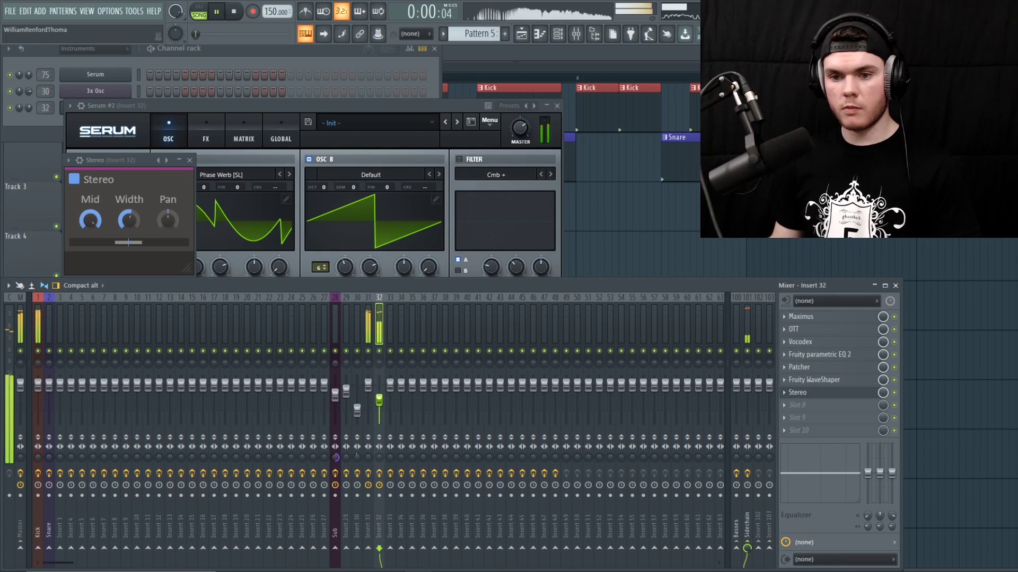
- Place the samples Ghosthack Brass One-Shot C2, Trap Brass 9 and Trap Brass 8 on Track 6 of the playlist
key("F5")
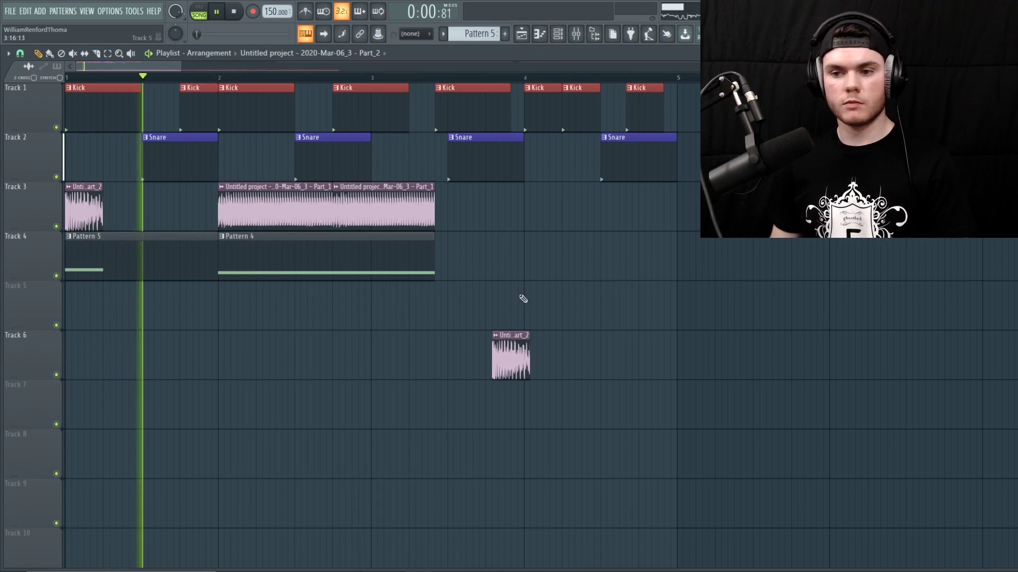
key("space")
key("alt+F8")
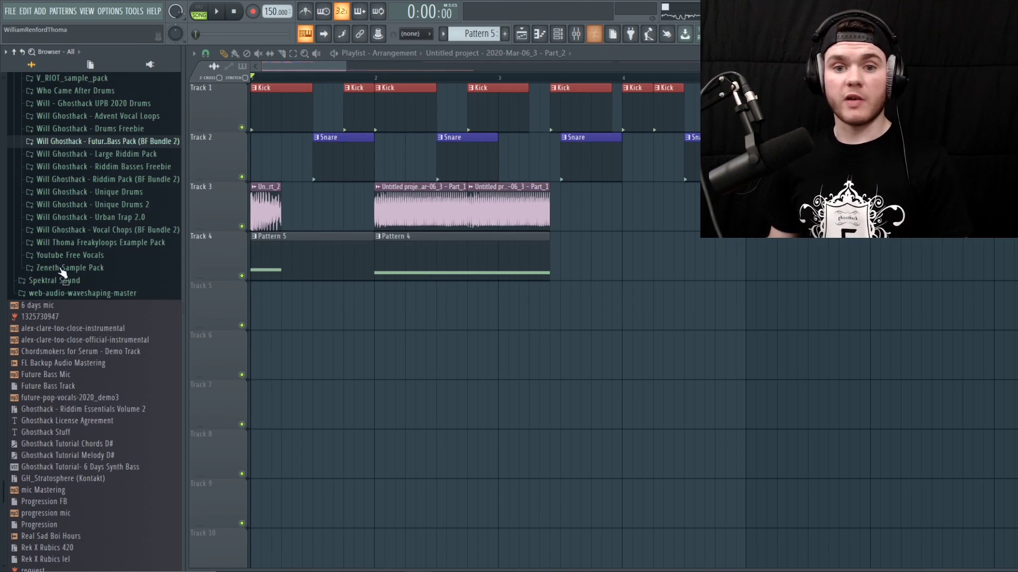
scroll(63, 271, "up", 15)
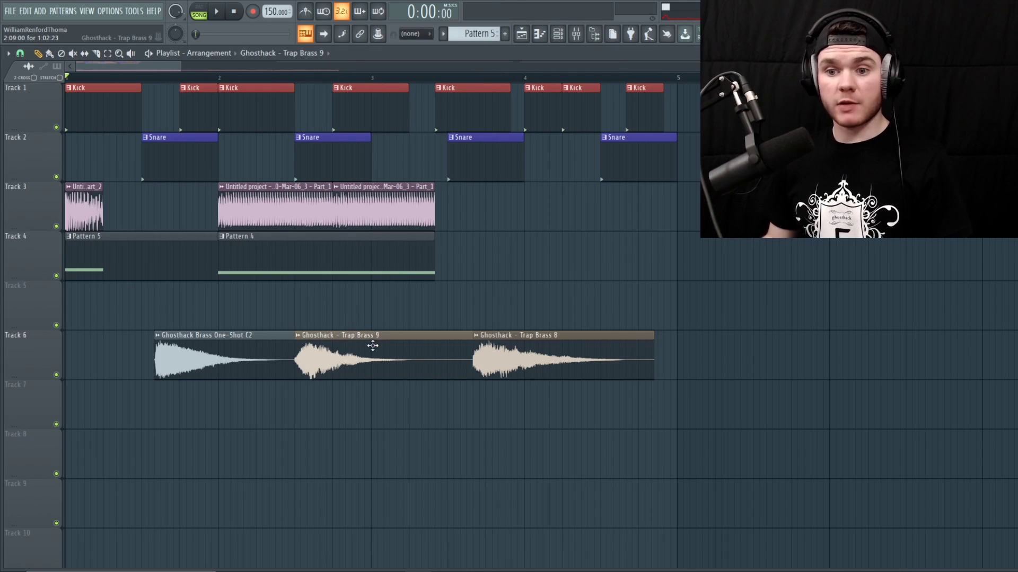
- Preview the Brass One-Shot C2, Trap Brass 9 and Trap Brass 8 clips on Track 6 one after another
left_click_drag(370, 345, 303, 344)
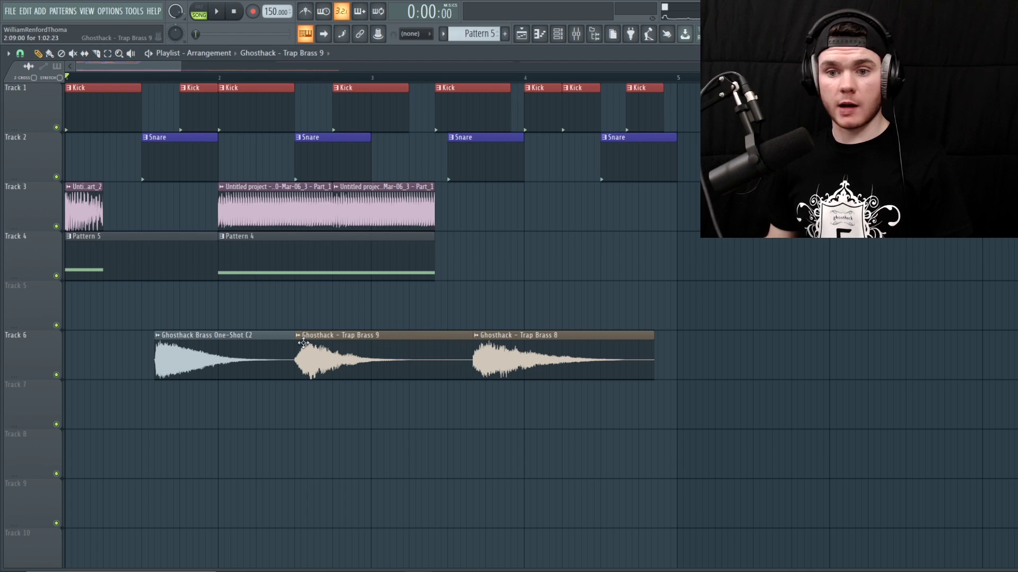
right_click(163, 341)
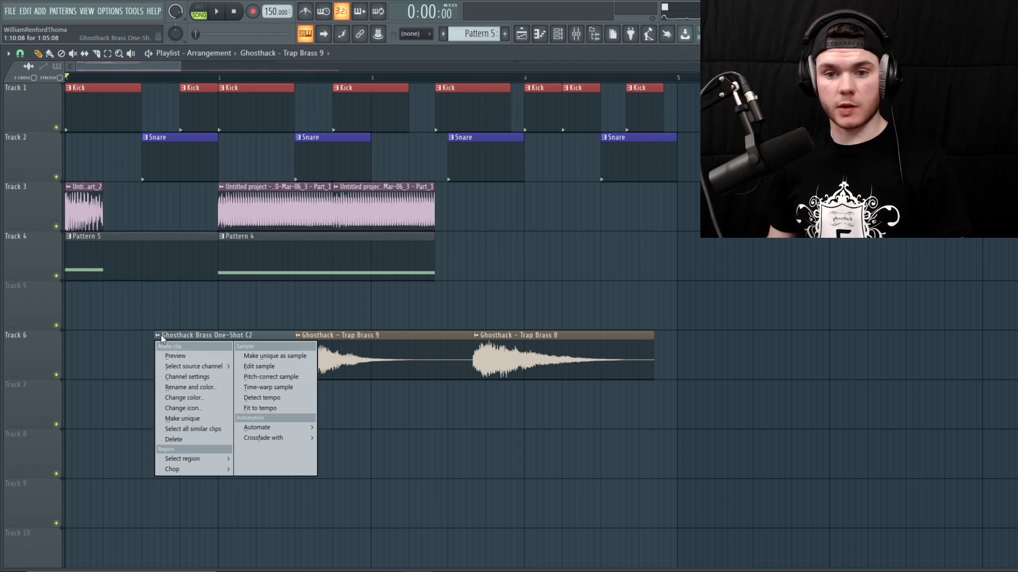
left_click(196, 360)
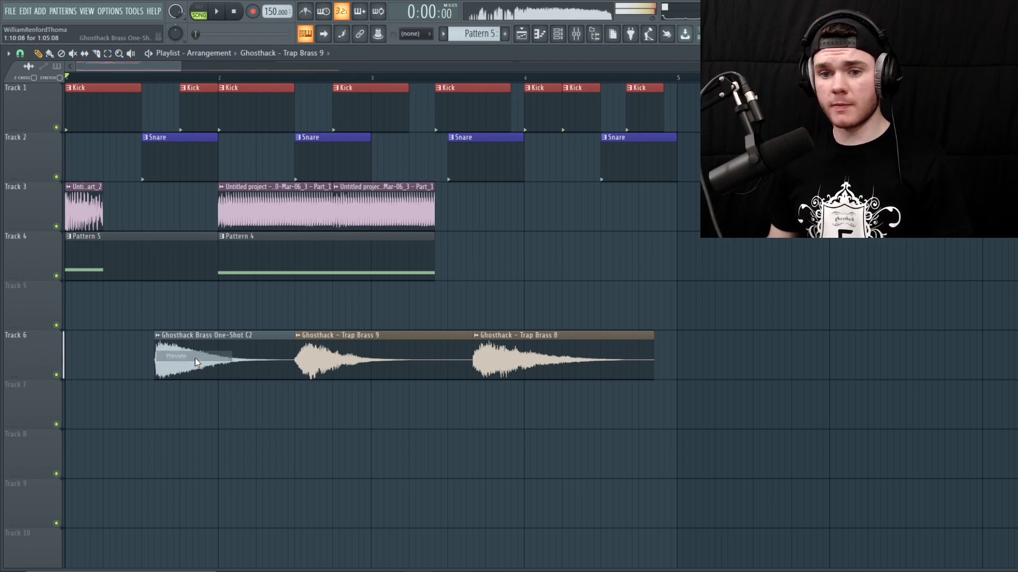
right_click(303, 340)
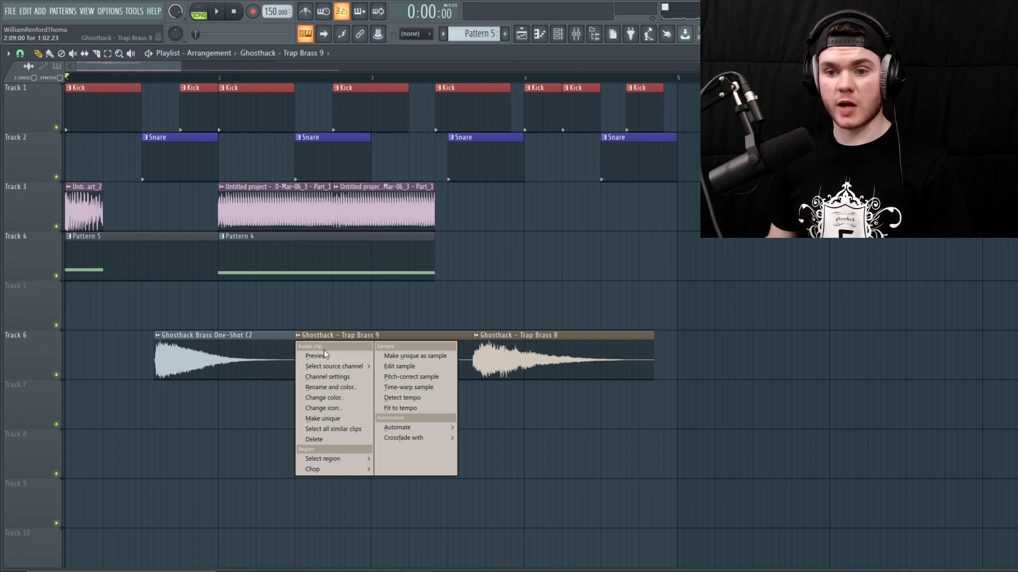
left_click(325, 359)
right_click(480, 339)
left_click(495, 358)
- Separate the Brass One-Shot C2 clip from the two Trap Brass clips on Track 6 and solo the track
left_click_drag(501, 358, 570, 352)
left_click_drag(399, 352, 478, 355)
left_click_drag(354, 355, 375, 350)
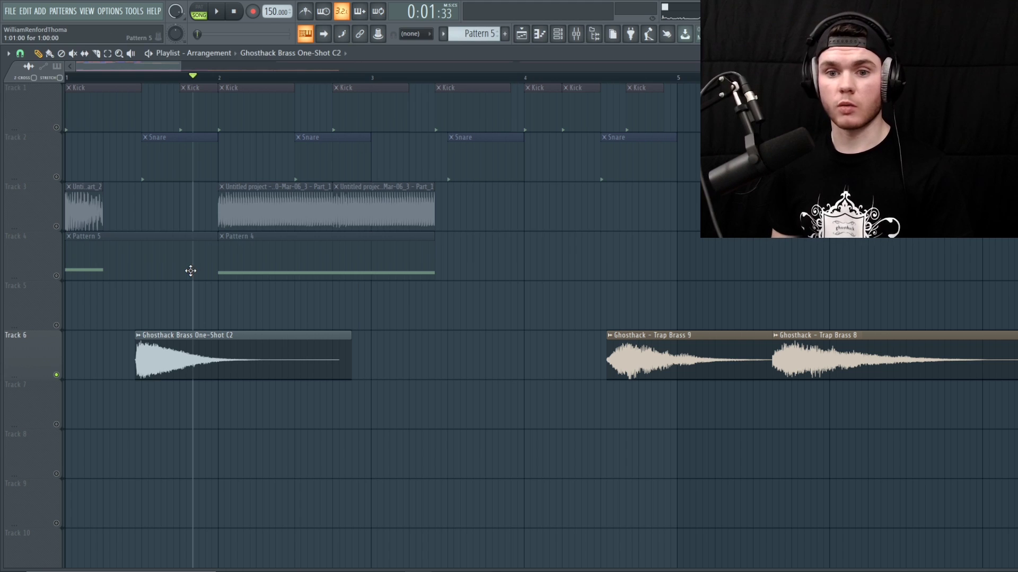
- Bring up the channel rack and create the new Pattern 6 with its default name
left_click(558, 34)
left_click(96, 49)
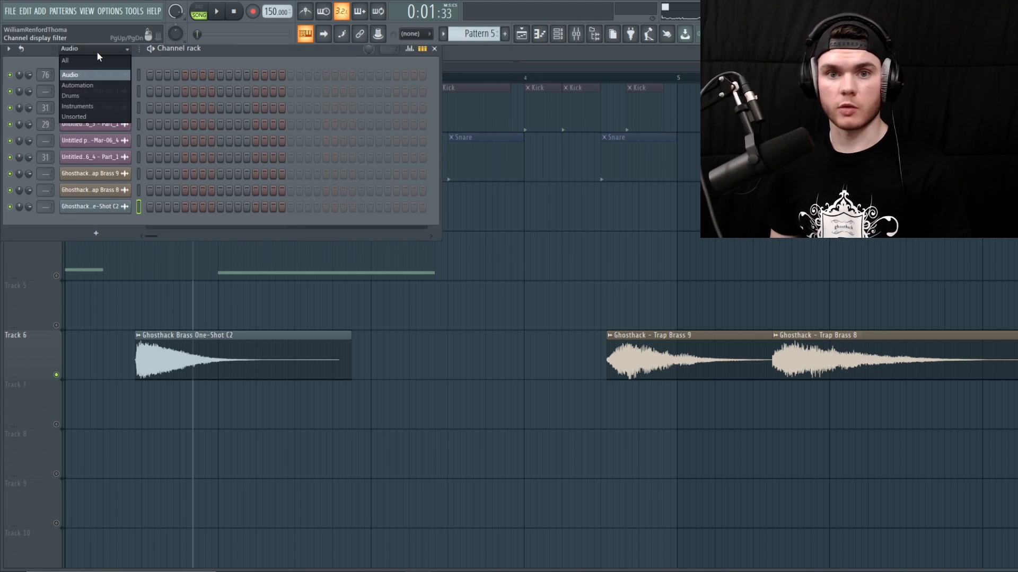
left_click(505, 33)
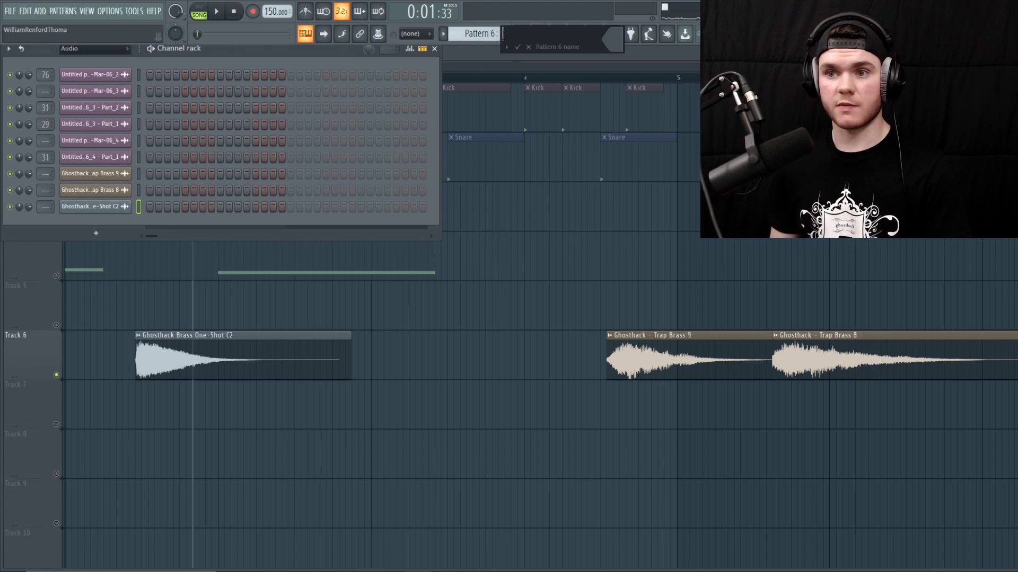
key("Return")
- Add Ghosthack Brass One-Shot C2 as a sampler channel in the Instruments group and move its audio clip to Track 8
left_click(113, 48)
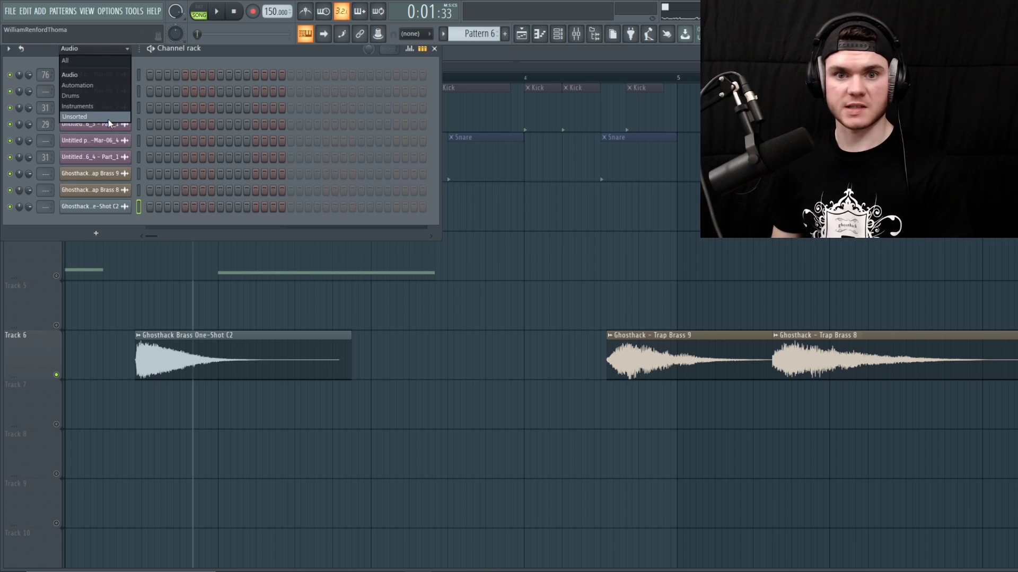
left_click(107, 109)
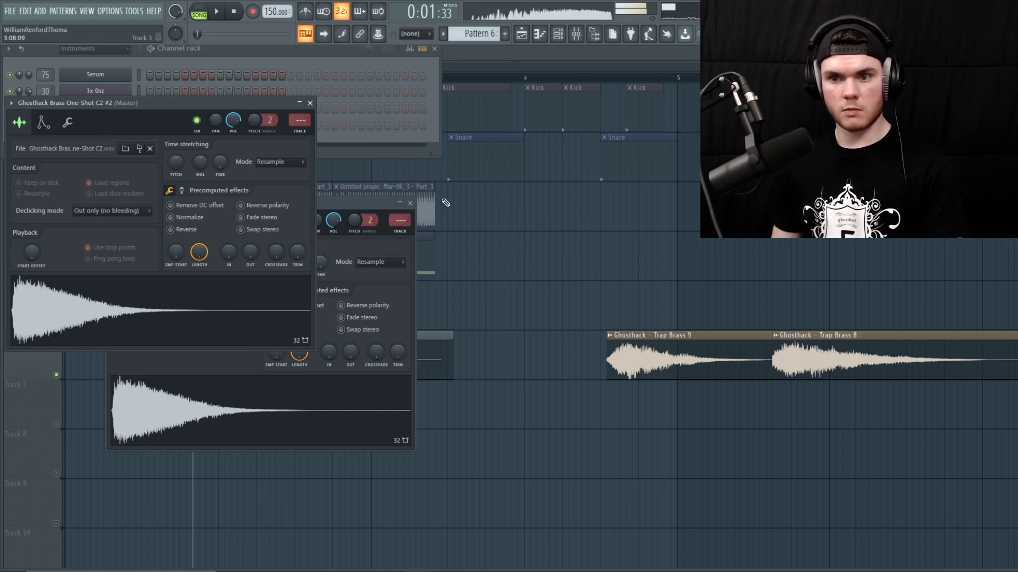
left_click(412, 206)
left_click(412, 206)
left_click(310, 103)
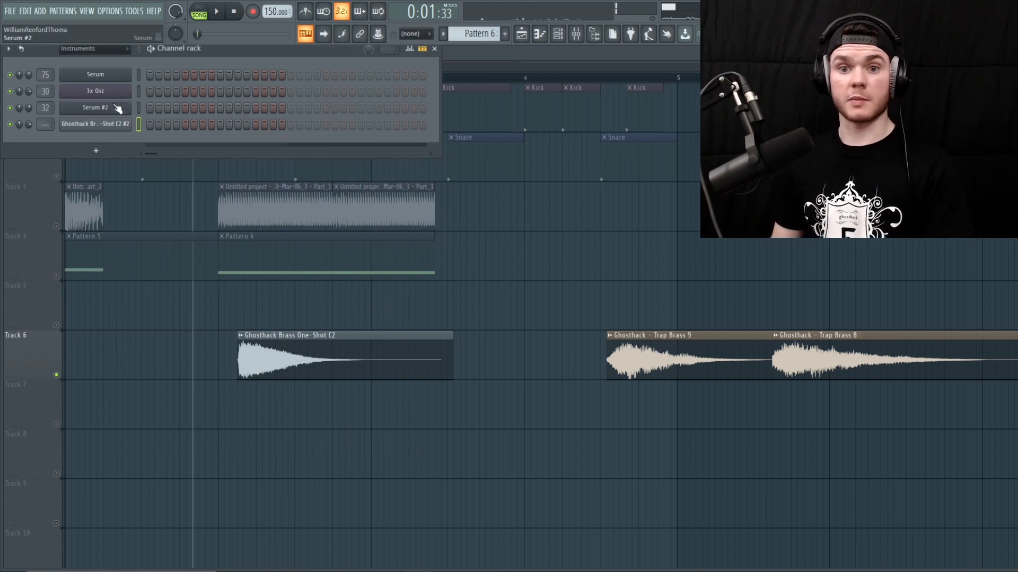
left_click_drag(353, 352, 884, 468)
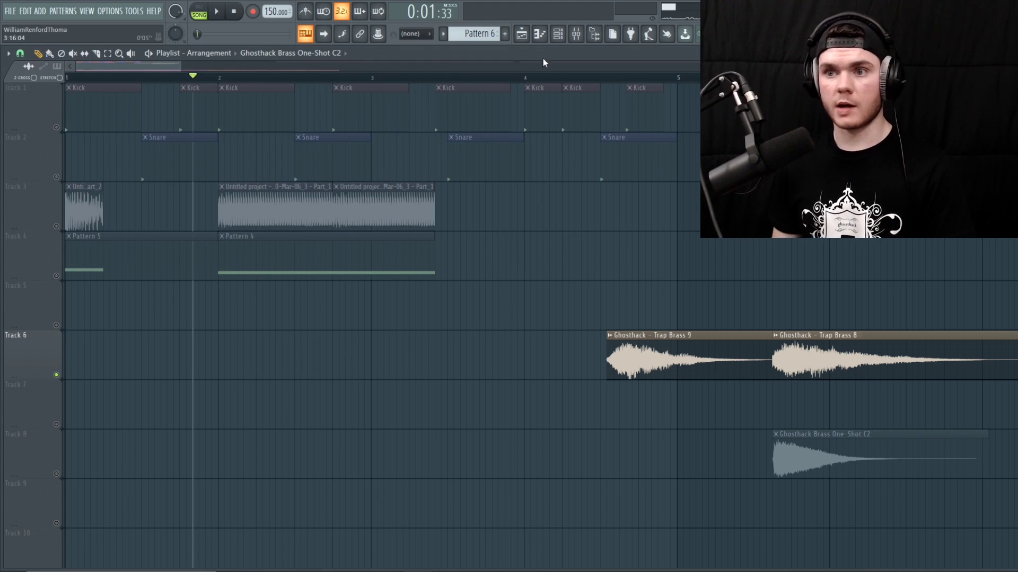
- Write a descending melody of consecutive notes B5, A#5, F#5 and D#5 for the brass one-shot in Pattern 6 and play it
left_click(558, 35)
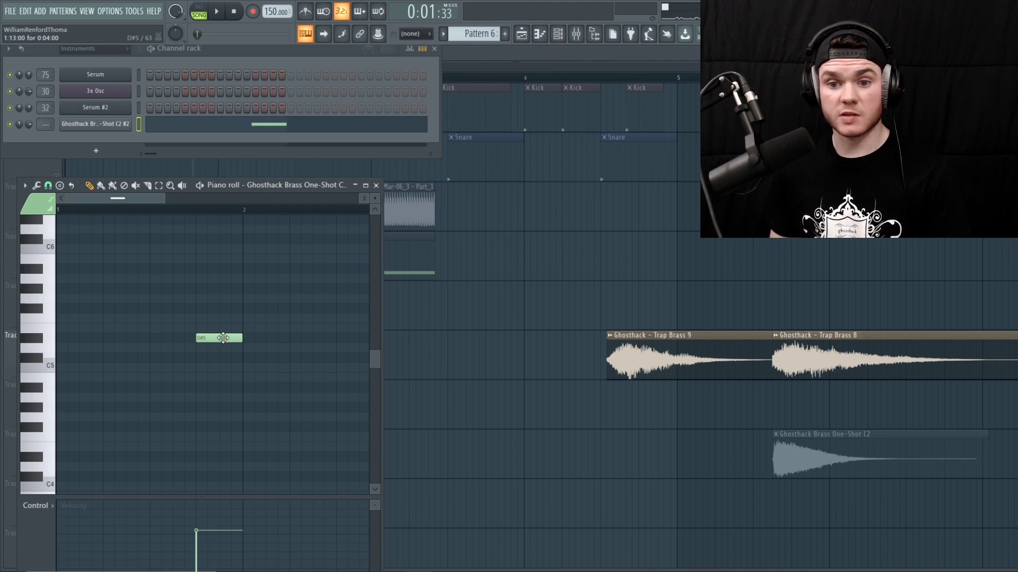
left_click(217, 337)
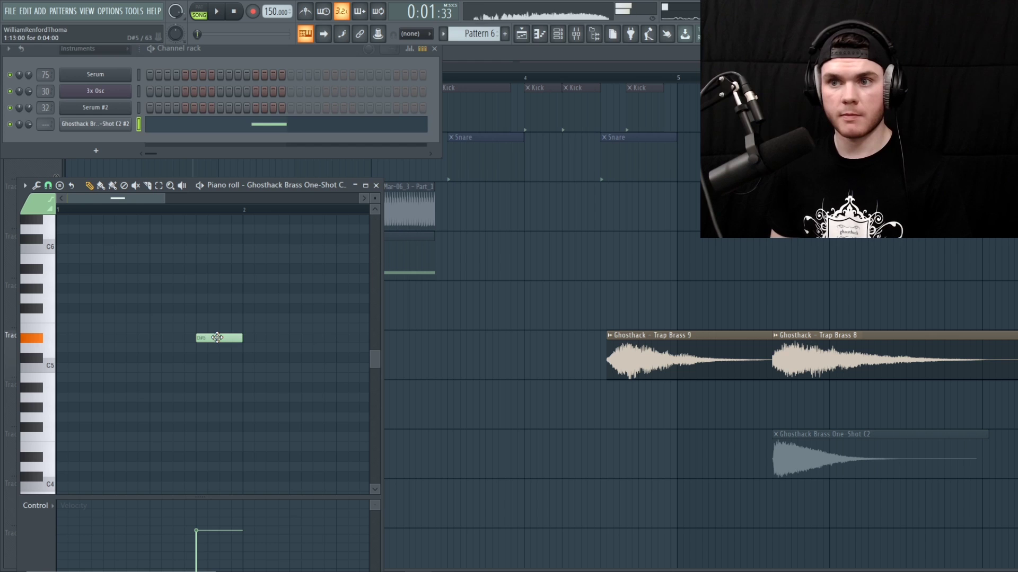
scroll(118, 285, "up", 4)
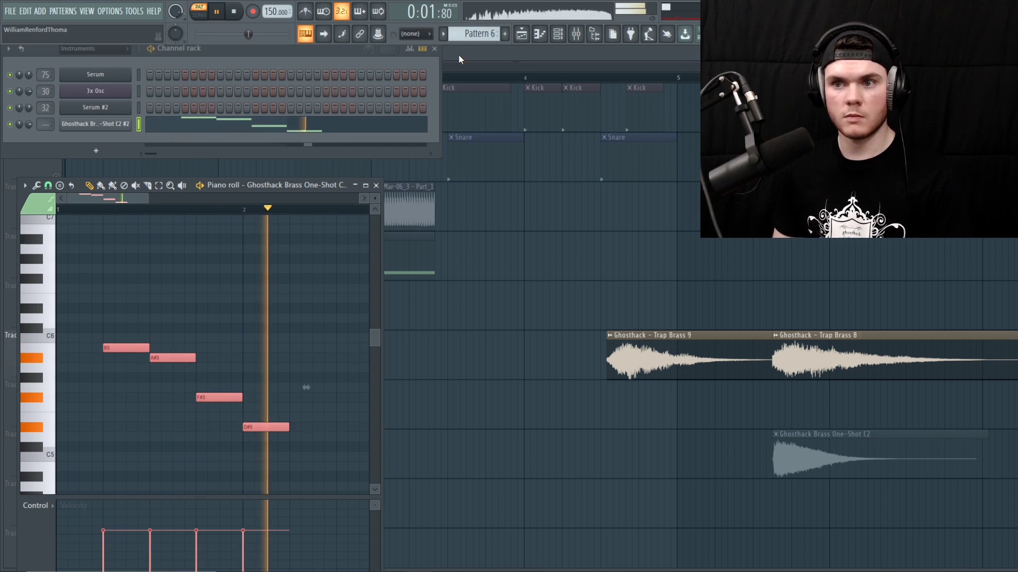
key("space")
left_click(458, 56)
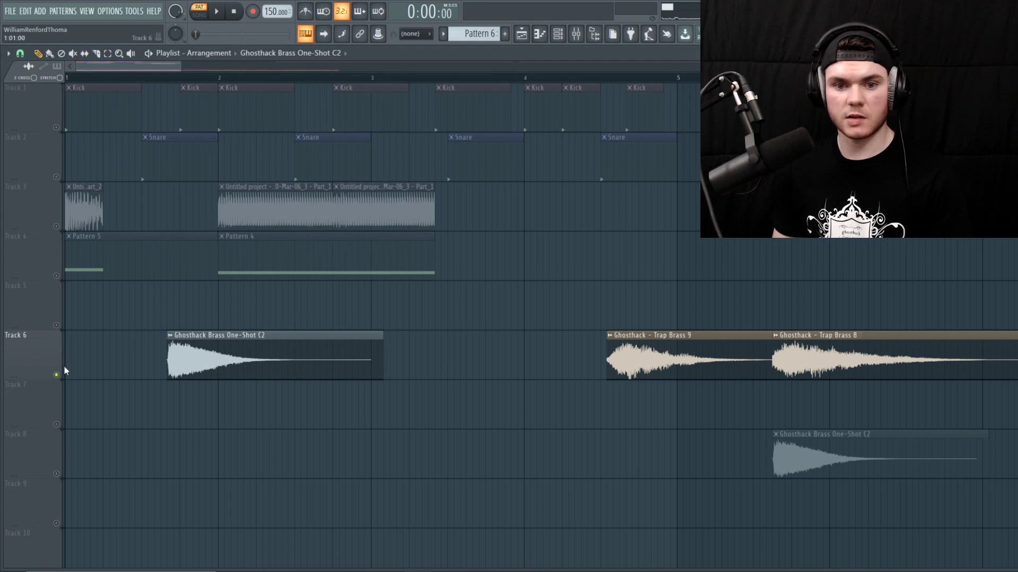
- Unsolo Track 6, place Pattern 6 at bar 1 on Track 5 and play it with the rest of the arrangement
right_click(56, 375)
left_click(334, 53)
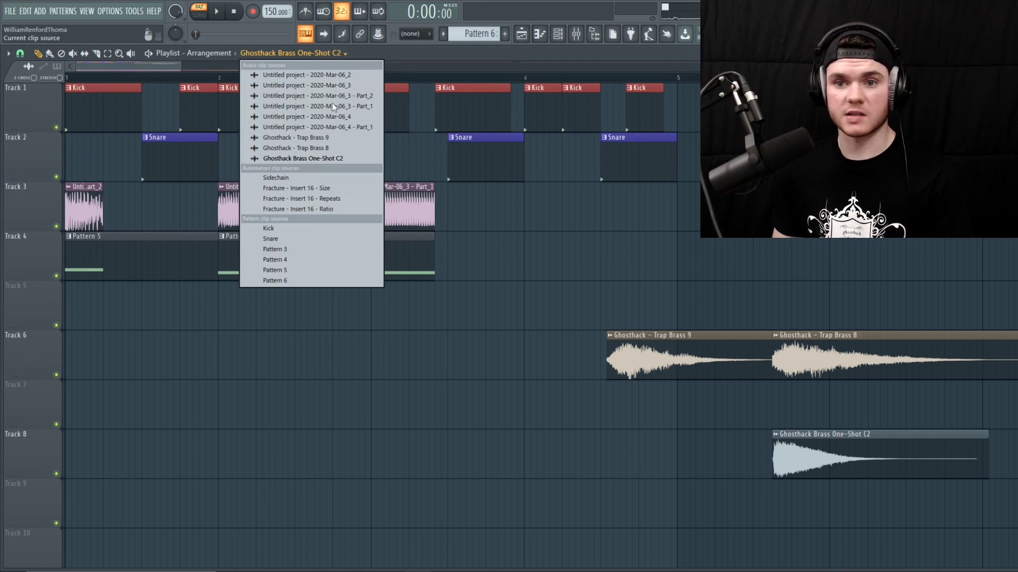
key("space")
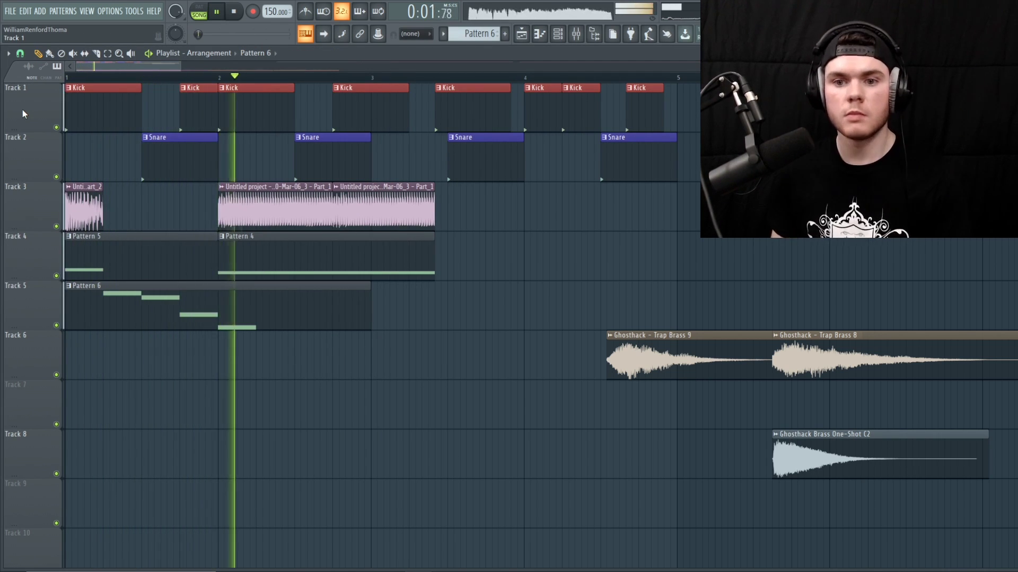
key("space")
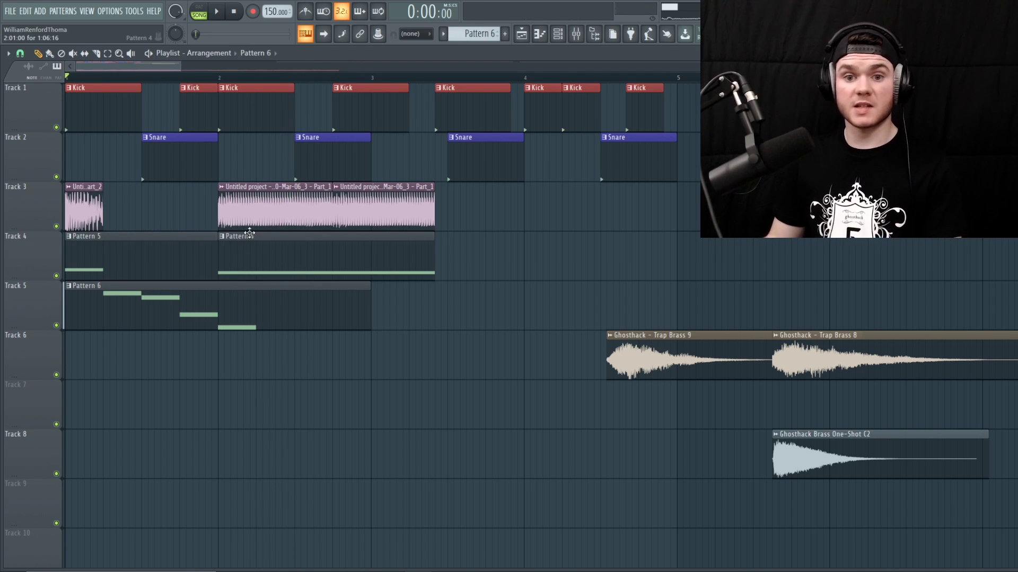
key("space")
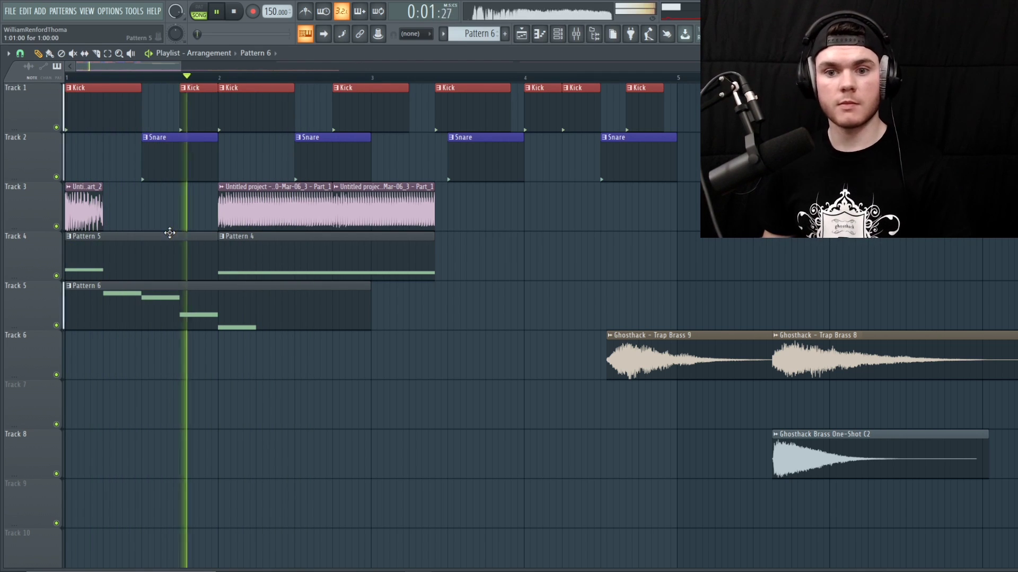
key("space")
- Transpose all the brass notes in Pattern 6 down one octave and play the arrangement
double_click(149, 317)
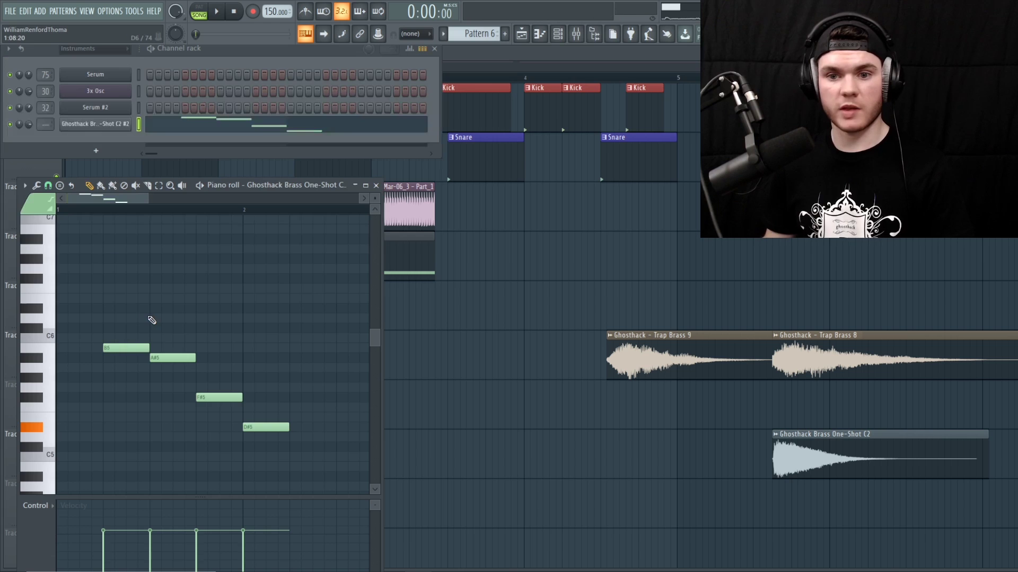
left_click_drag(312, 375, 120, 295)
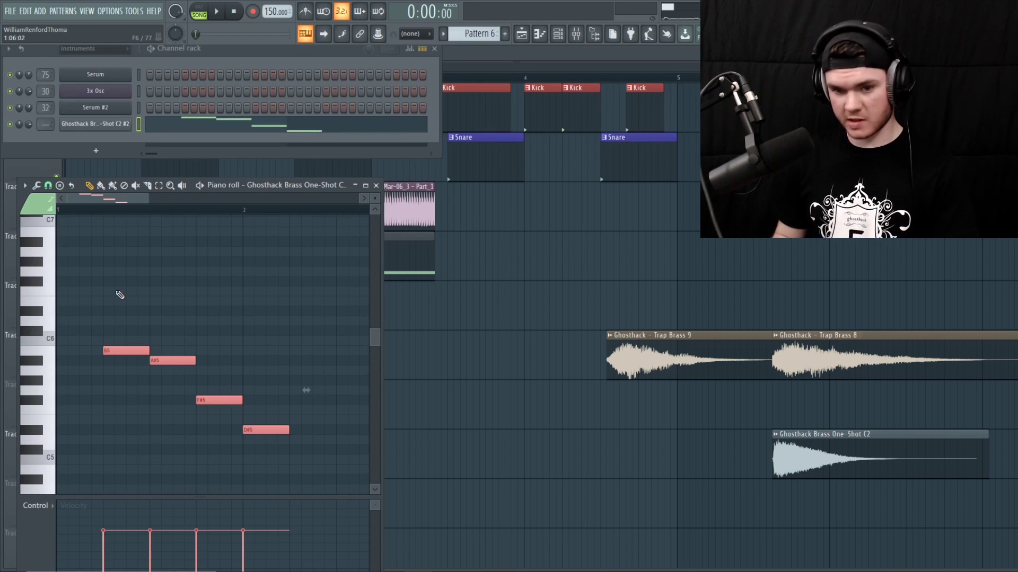
key("ctrl+Down")
key("space")
scroll(236, 345, "down", 4)
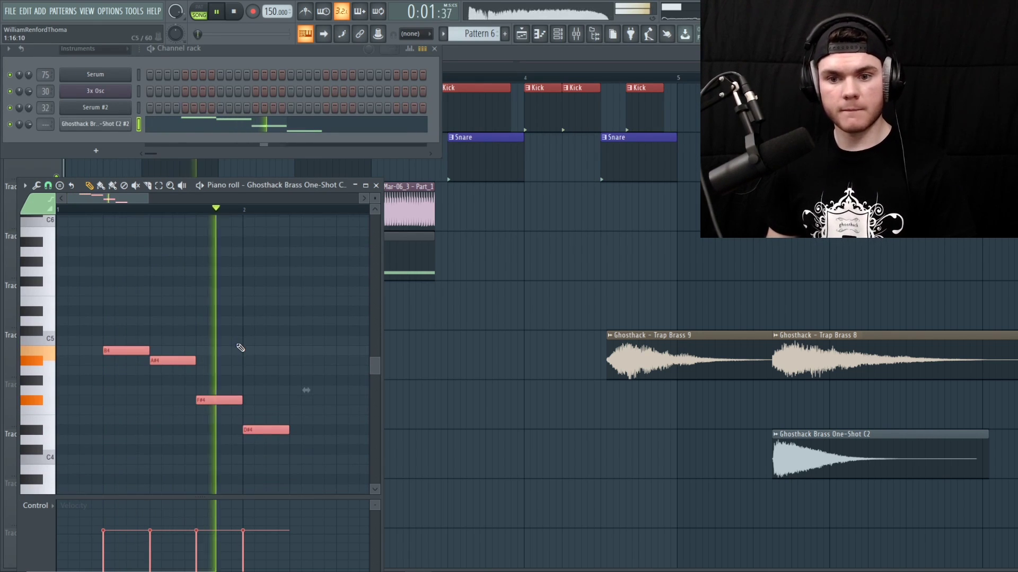
key("space")
- Enable the brass sampler channel's volume envelope with only a hold stage and play the arrangement
left_click(115, 125)
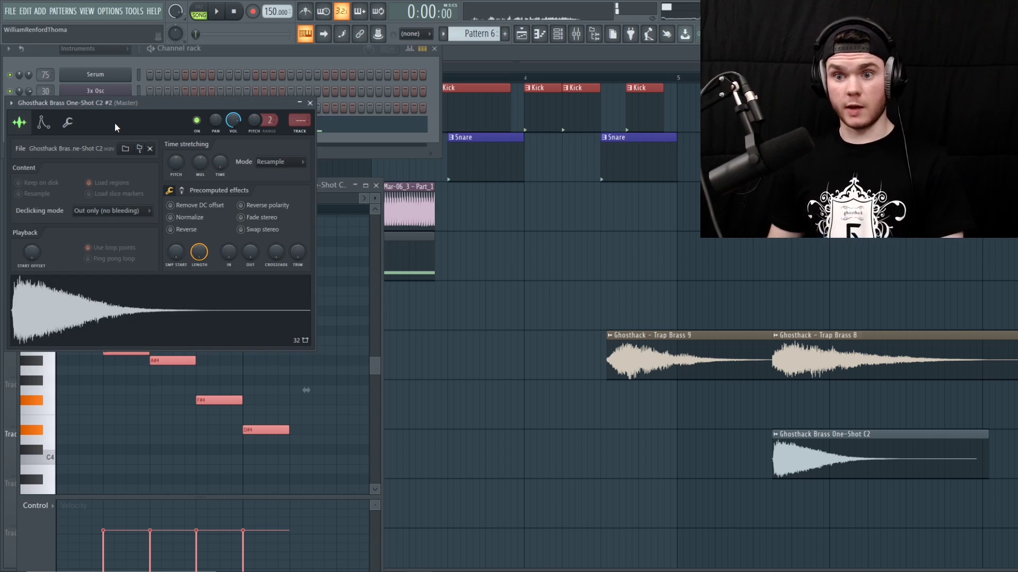
left_click(309, 104)
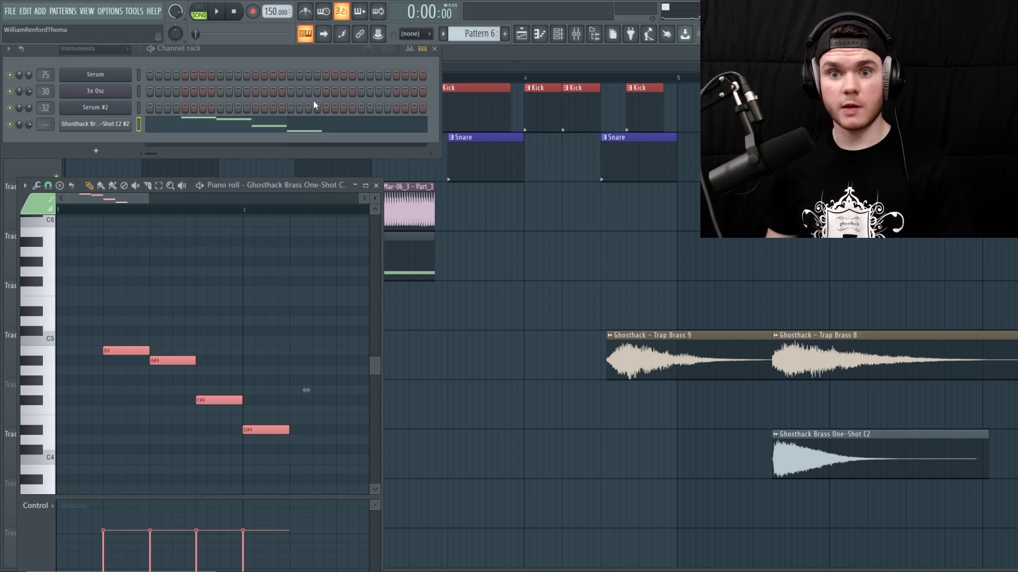
left_click(109, 125)
left_click(53, 126)
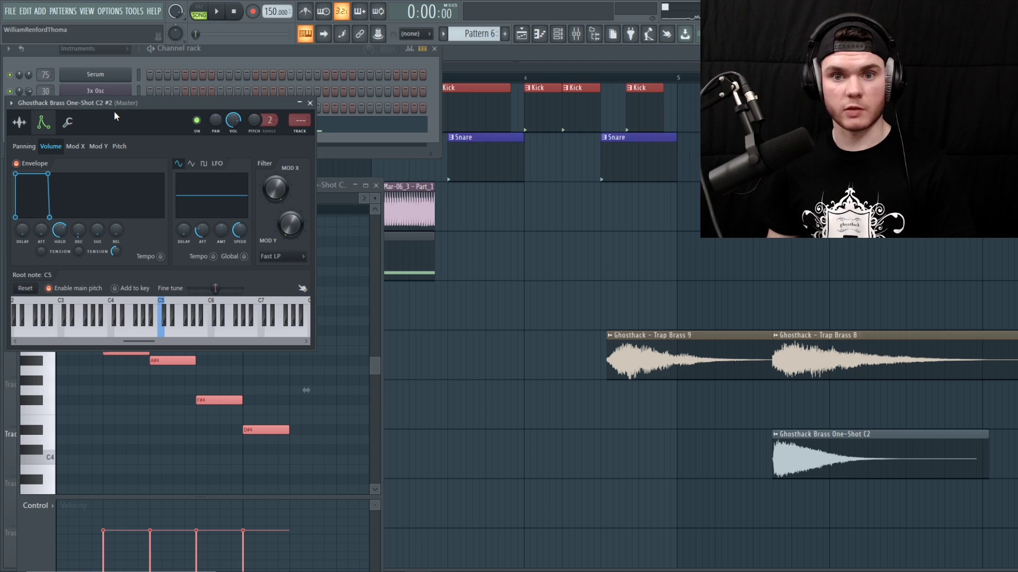
key("space")
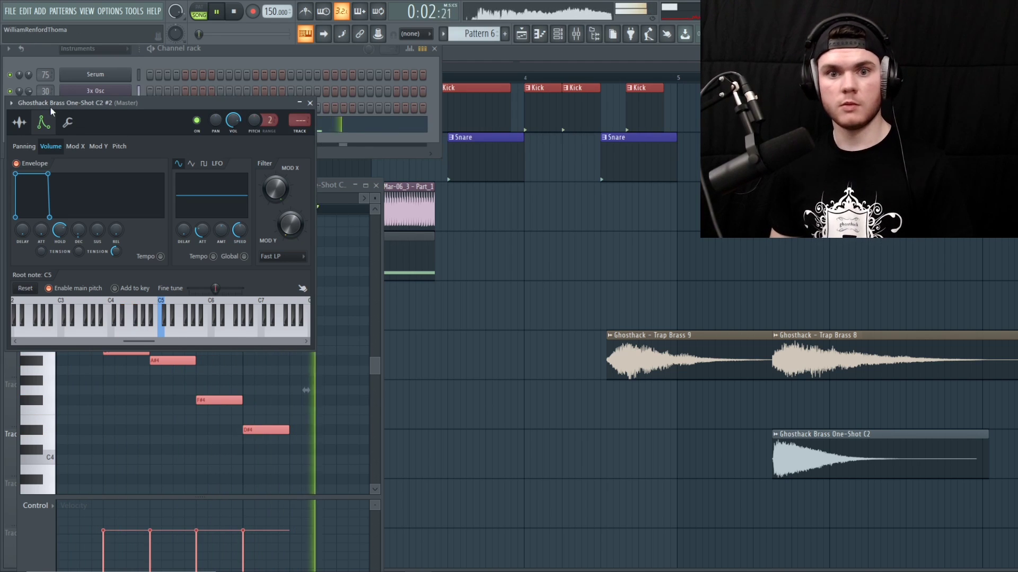
key("space")
- Add a fade-out to the brass sample, set its length to 80% and play the arrangement
left_click(19, 123)
left_click_drag(250, 253, 250, 243)
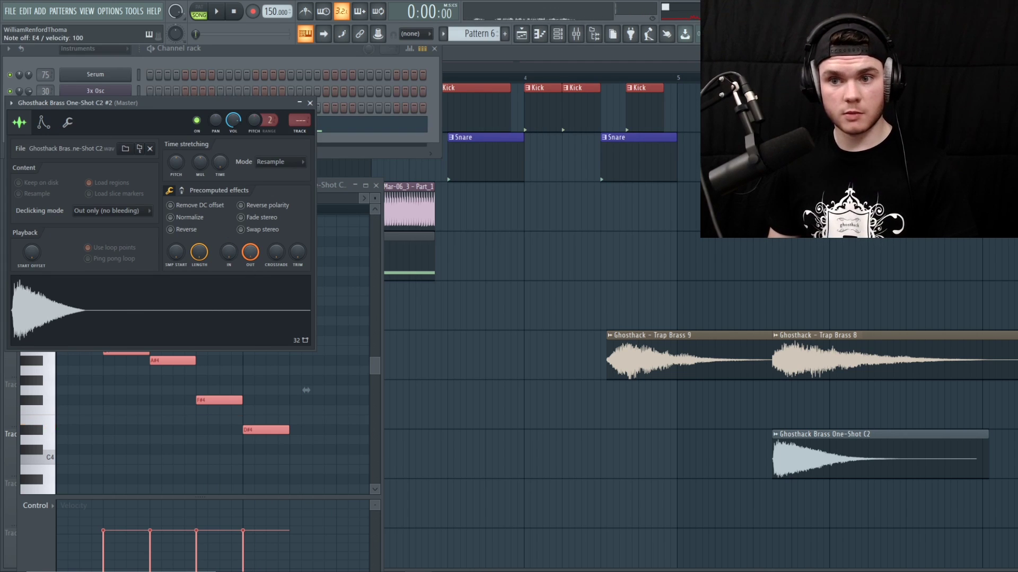
key("space")
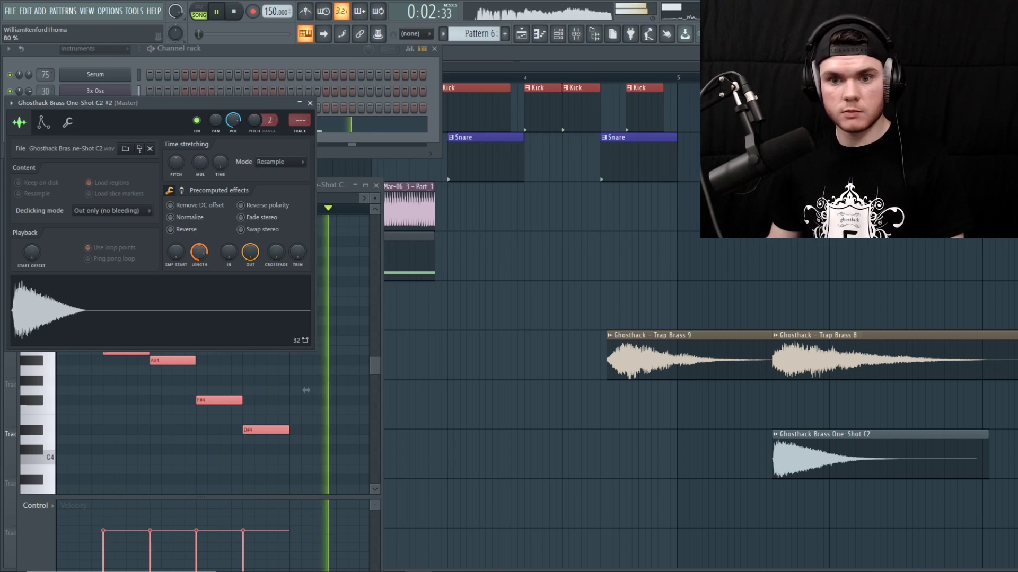
- Extend the final D#4 brass note to the start of bar 3, listen to the arrangement and return to the playlist
left_click_drag(288, 430, 314, 432)
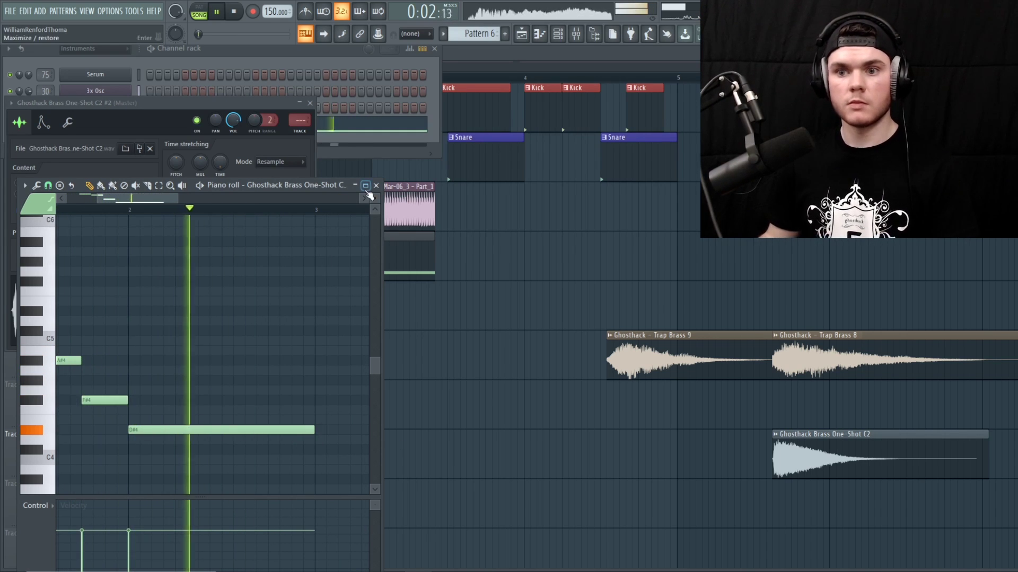
left_click(376, 185)
left_click(300, 103)
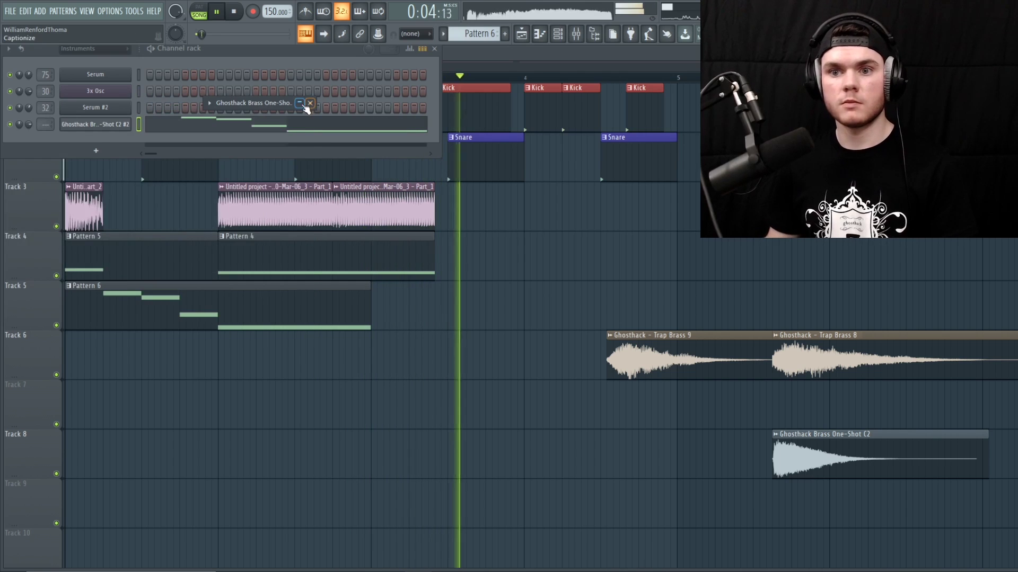
left_click(301, 103)
key("space")
left_click(311, 103)
left_click(492, 51)
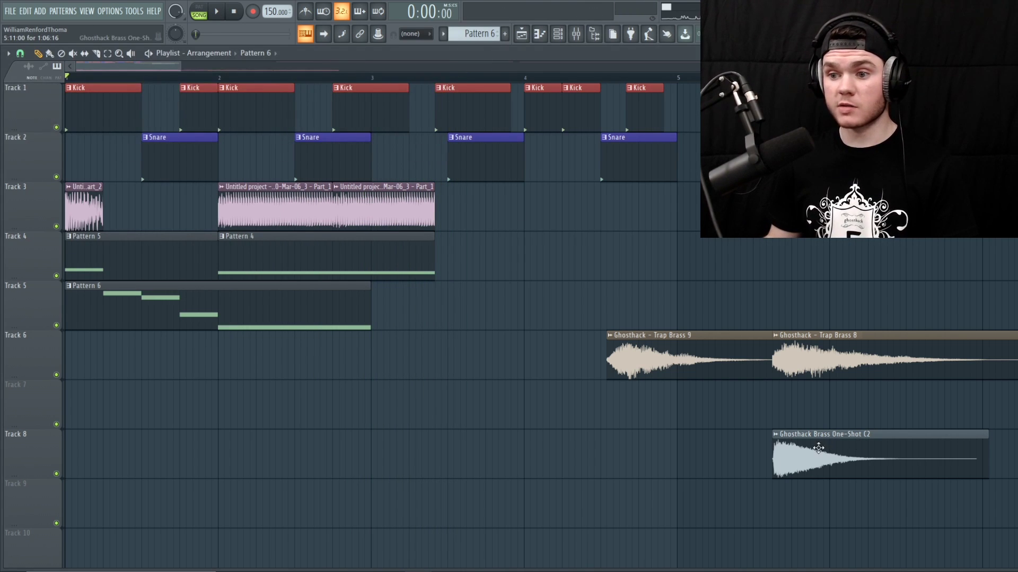
- Delete the brass one-shot clip on Track 8, then move Trap Brass 9 to bar 2 and audition Track 6 soloed
right_click(839, 455)
left_click_drag(705, 379, 309, 379)
right_click(56, 375)
left_click(223, 78)
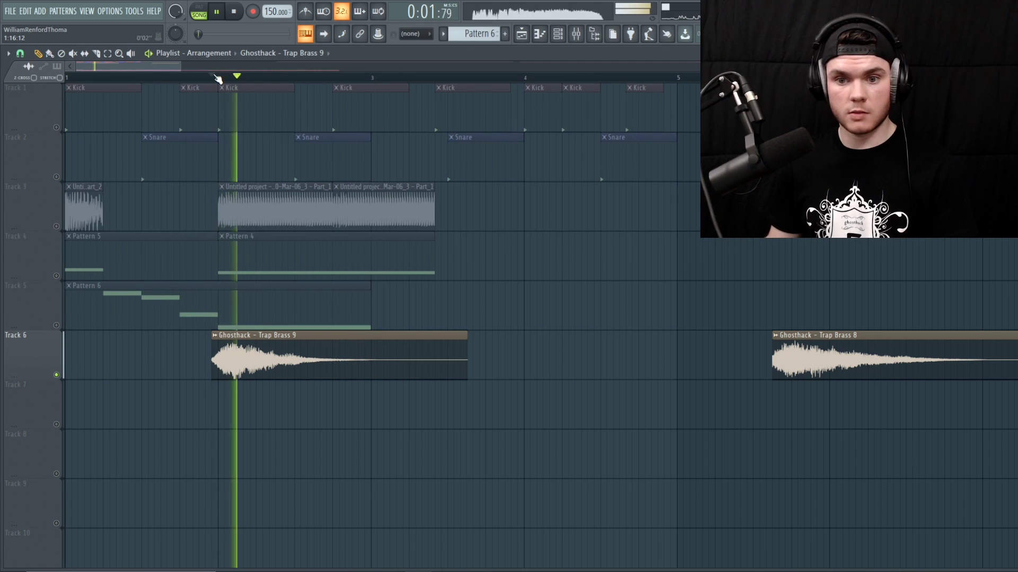
- Nudge the Trap Brass 9 clip slightly later and check its sampler settings
key("space")
left_click_drag(236, 357, 241, 357)
double_click(242, 357)
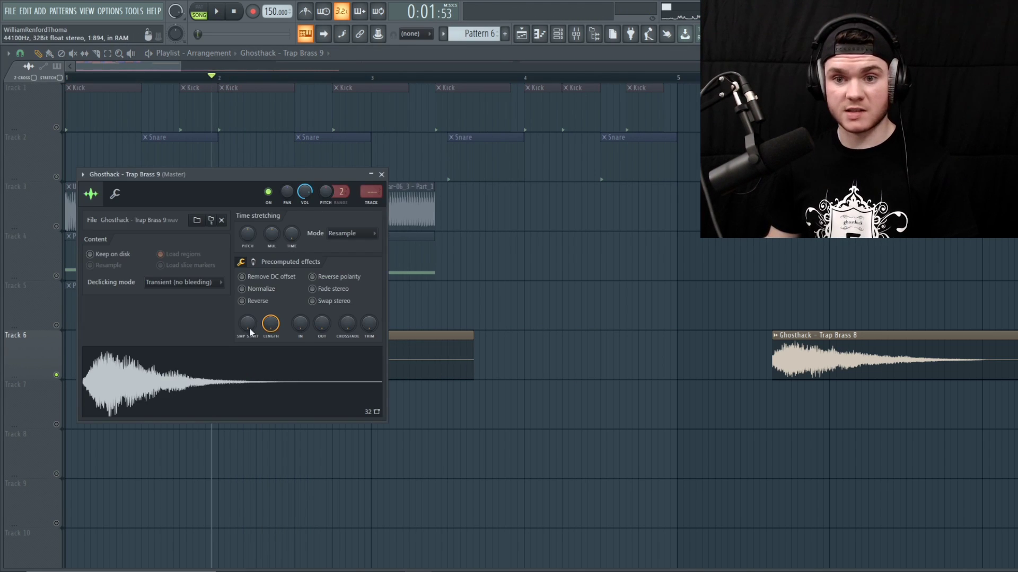
left_click(382, 175)
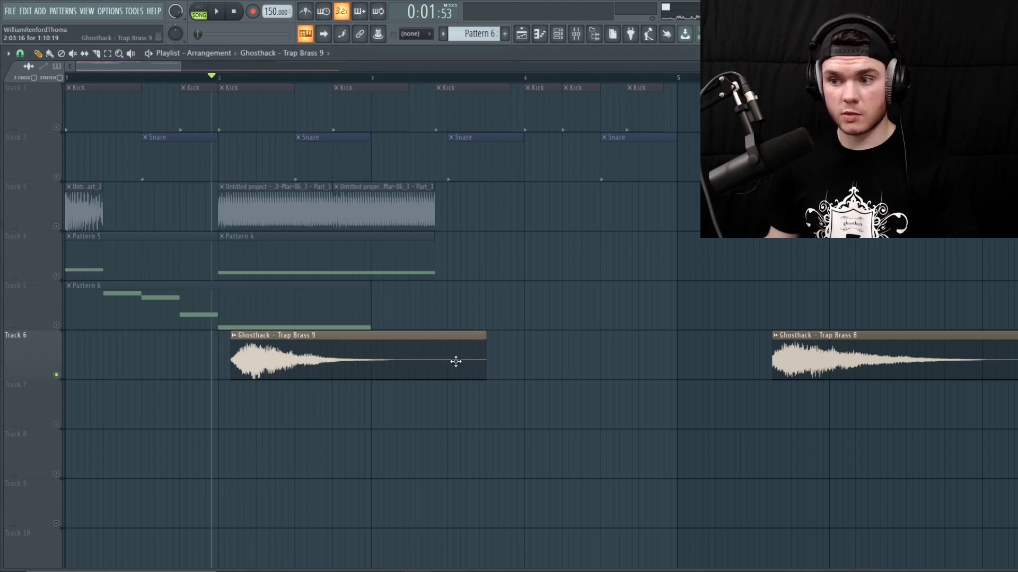
- Replace Trap Brass 9 with the Trap Brass 8 clip at bar 2 on Track 6, deleting Trap Brass 9
left_click_drag(454, 359, 608, 360)
left_click_drag(779, 365, 257, 378)
key("space")
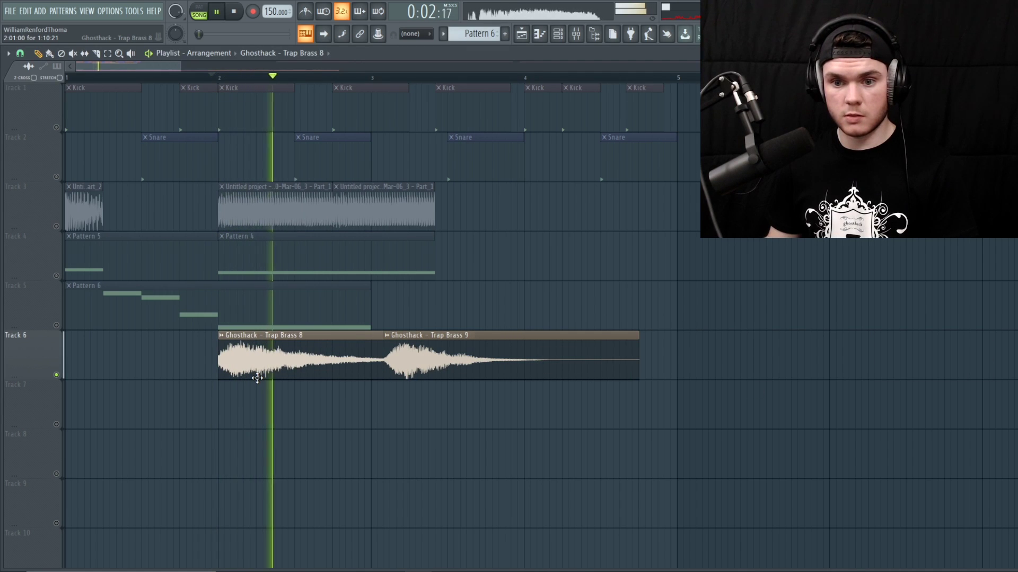
key("space")
left_click(453, 357)
right_click(454, 357)
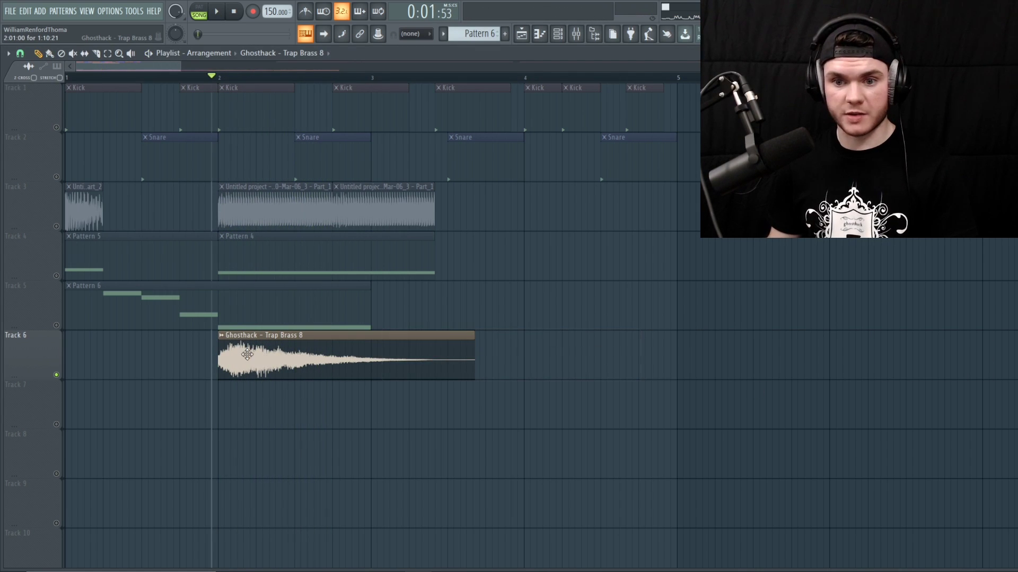
- Raise the Trap Brass 8 sample's channel pitch to +300 cents with a pitch range of 3, auditioning the change
double_click(248, 357)
key("space")
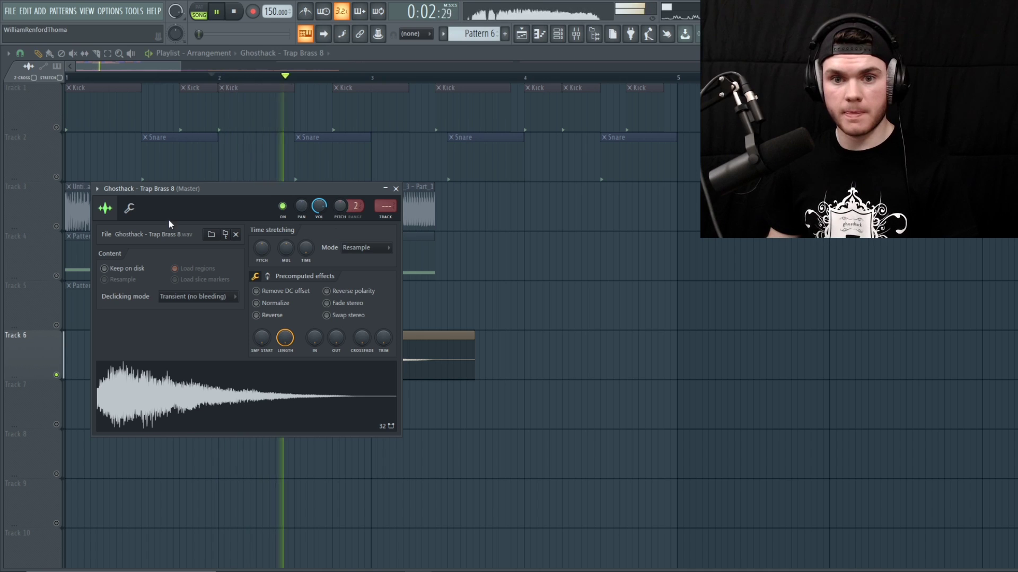
key("space")
left_click_drag(353, 189, 561, 207)
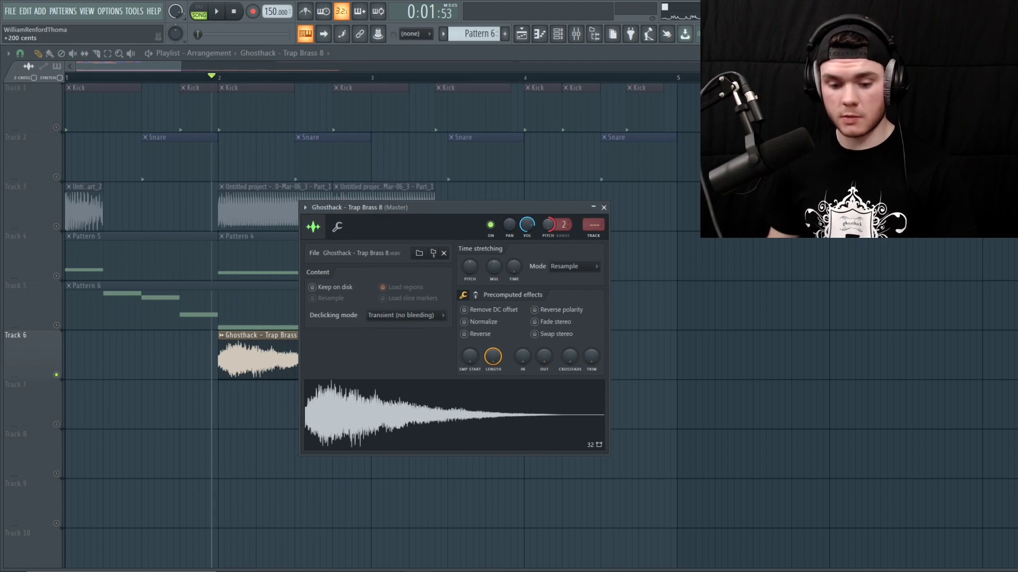
key("space")
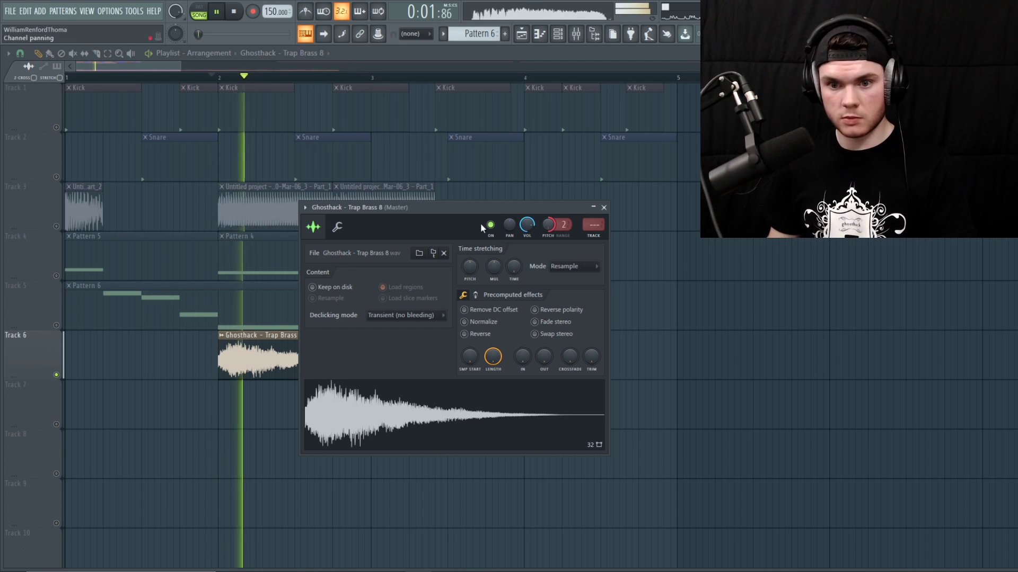
key("space")
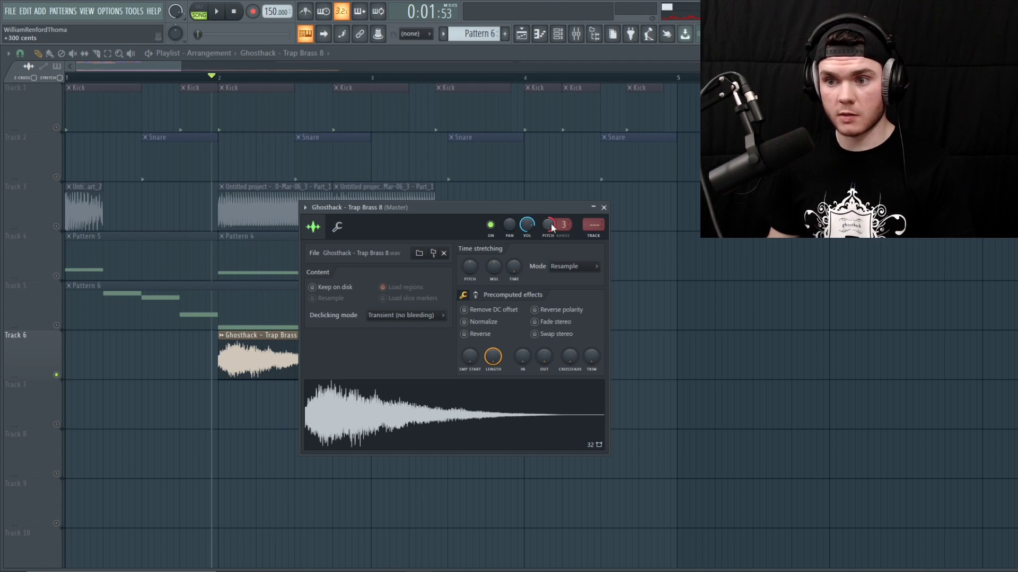
- Unsolo the brass track and play the full arrangement from the start
left_click(67, 77)
key("space")
key("space")
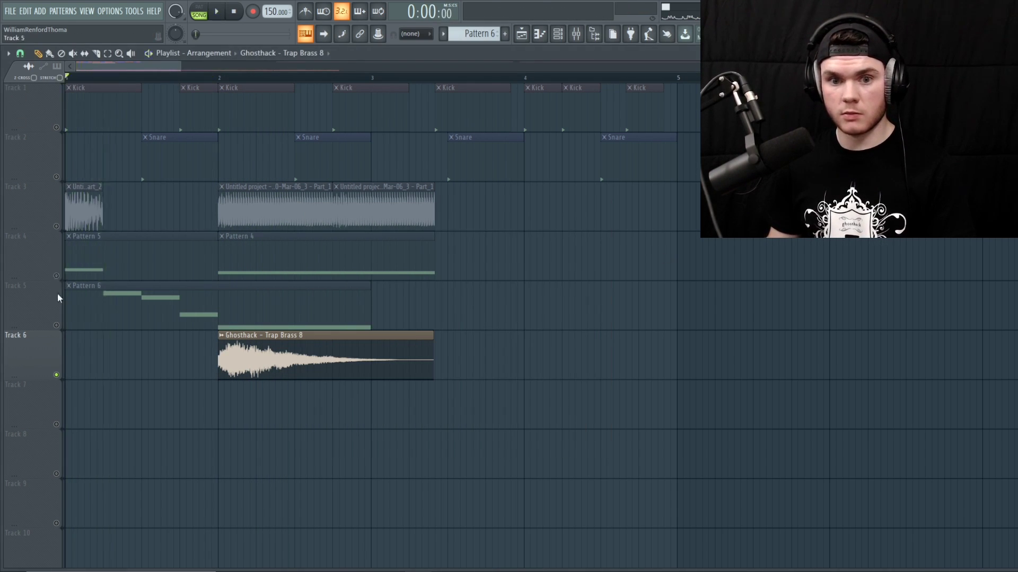
right_click(56, 326)
right_click(56, 325)
key("space")
- Lower the Trap Brass 8 sample's channel volume and audition it in the arrangement
double_click(252, 358)
left_click_drag(534, 226, 517, 264)
key("space")
key("space")
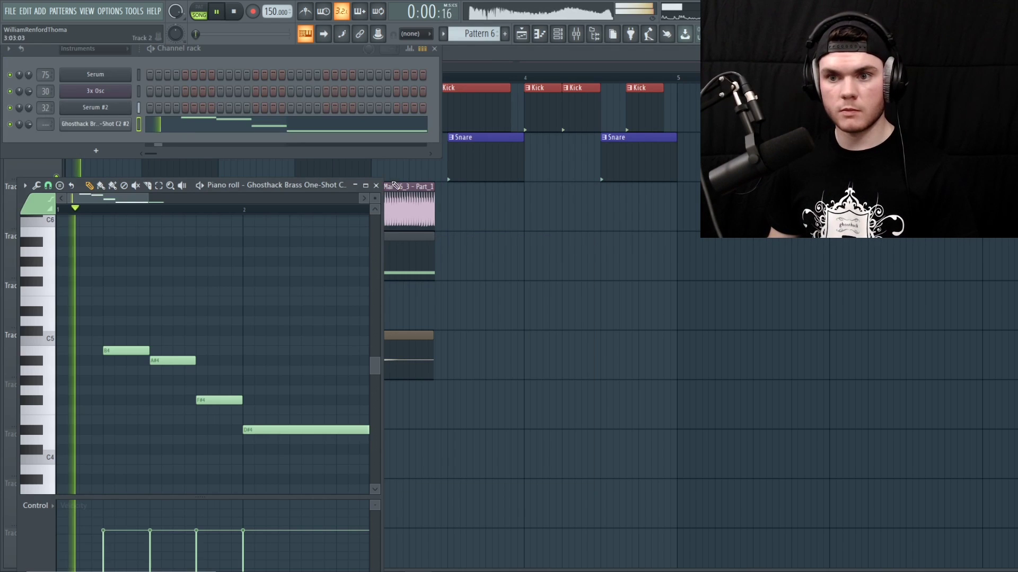
- Route the Ghosthack Brass One-Shot channel to mixer insert 27 and open that insert's Fruity parametric EQ 2
left_click(376, 186)
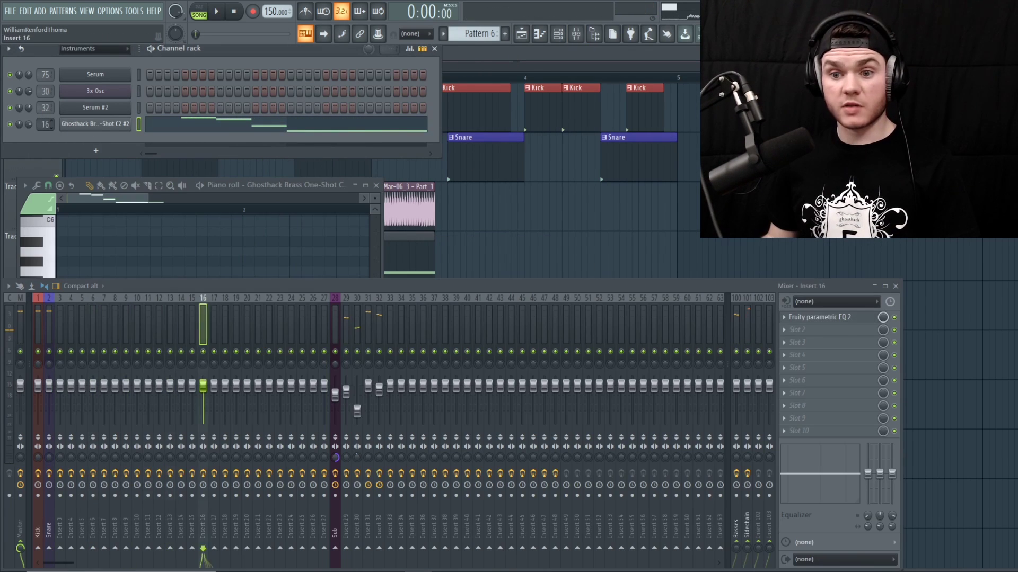
left_click_drag(45, 124, 45, 122)
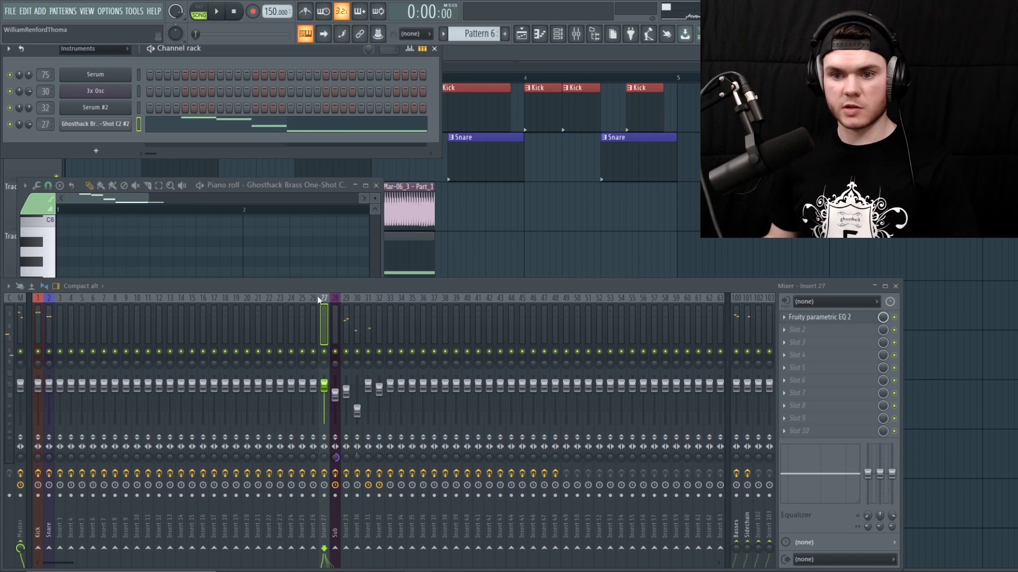
left_click(820, 317)
key("space")
key("space")
- Roll off the brass lows and boost EQ band 3 by about 3.6 dB at 211 Hz, auditioning the result
left_click_drag(24, 193, 95, 182)
key("space")
key("space")
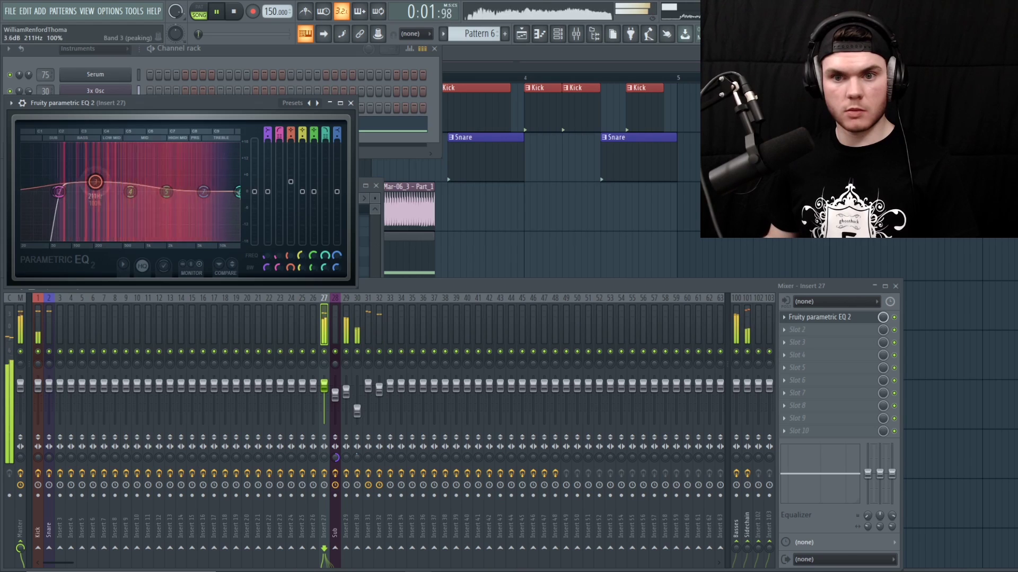
key("space")
left_click_drag(219, 180, 215, 186)
key("space")
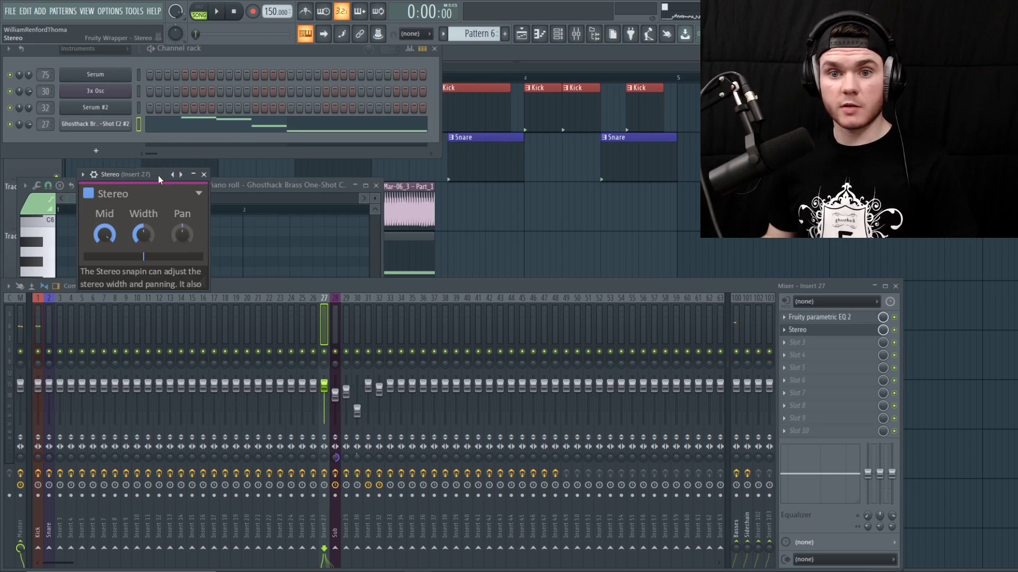
- Widen the brass on insert 27 with the Stereo effect, setting the width to about 124%
left_click_drag(159, 180, 210, 192)
key("space")
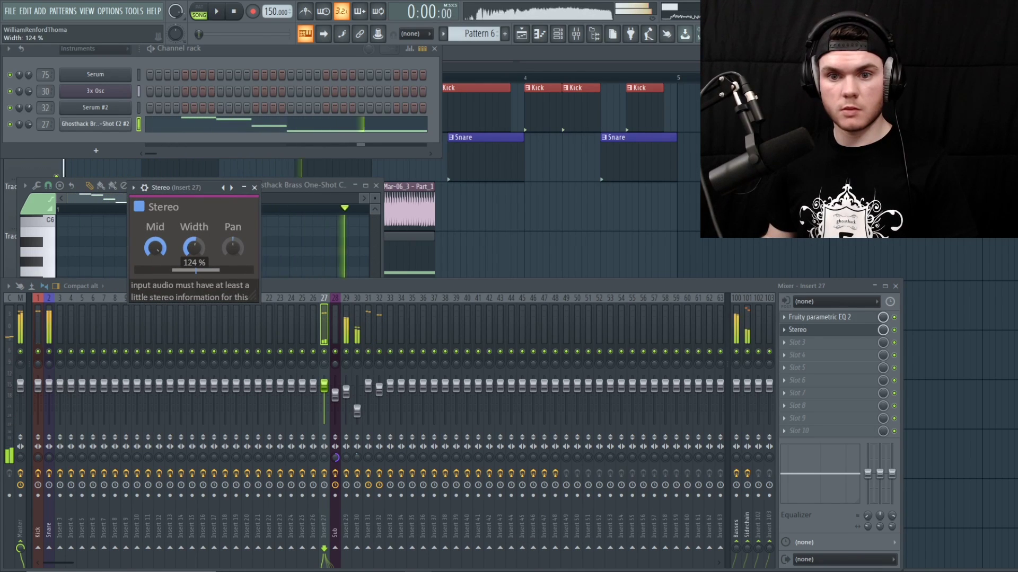
left_click_drag(201, 252, 200, 245)
left_click(815, 334)
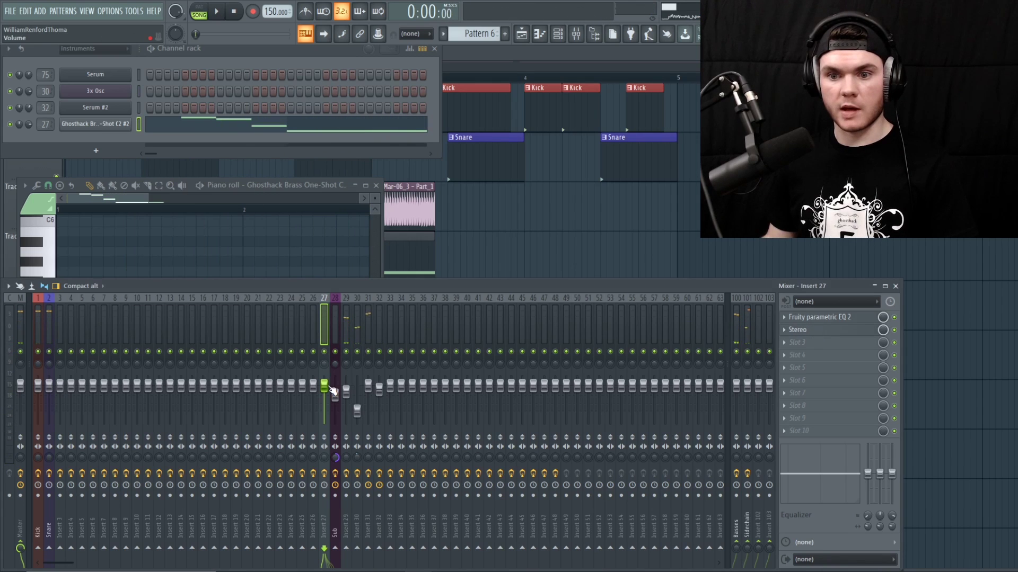
- Add a Fruity Soft Clipper in effect slot 3 of insert 27 and audition the brass
left_click(822, 345)
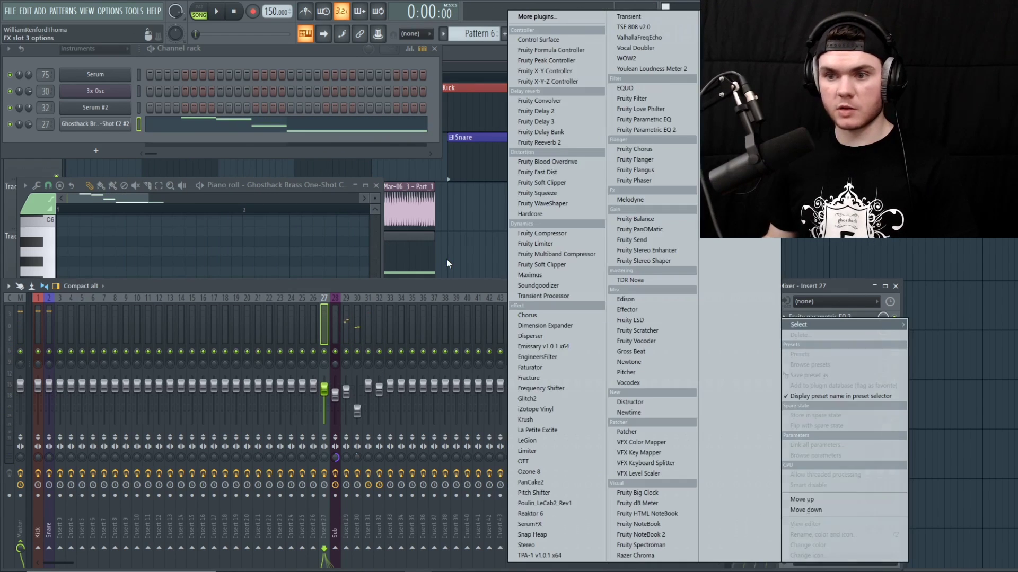
left_click(562, 183)
key("space")
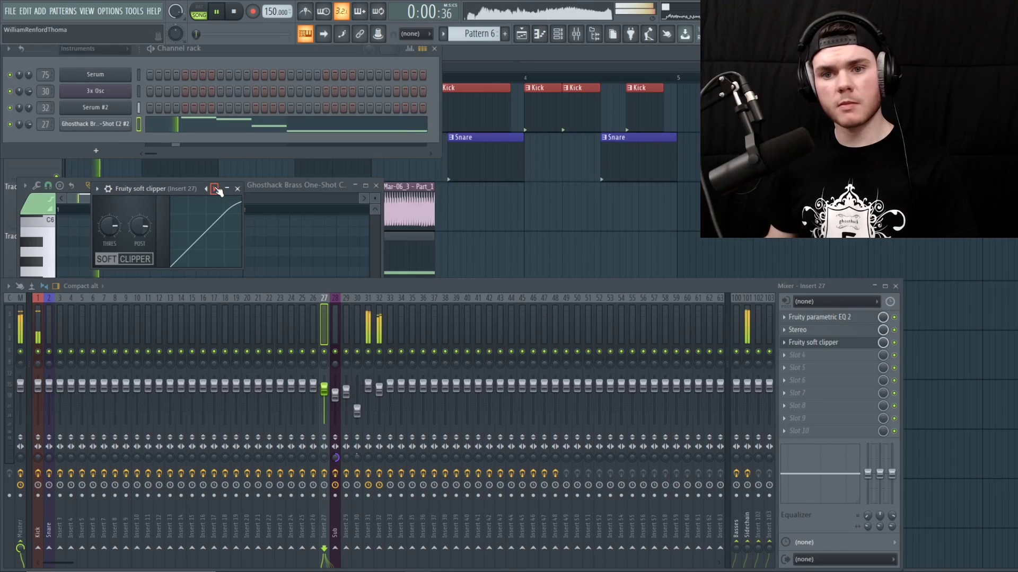
- Add a second Fruity Soft Clipper in slot 4, switch it to the next preset and audition it
left_click(810, 352)
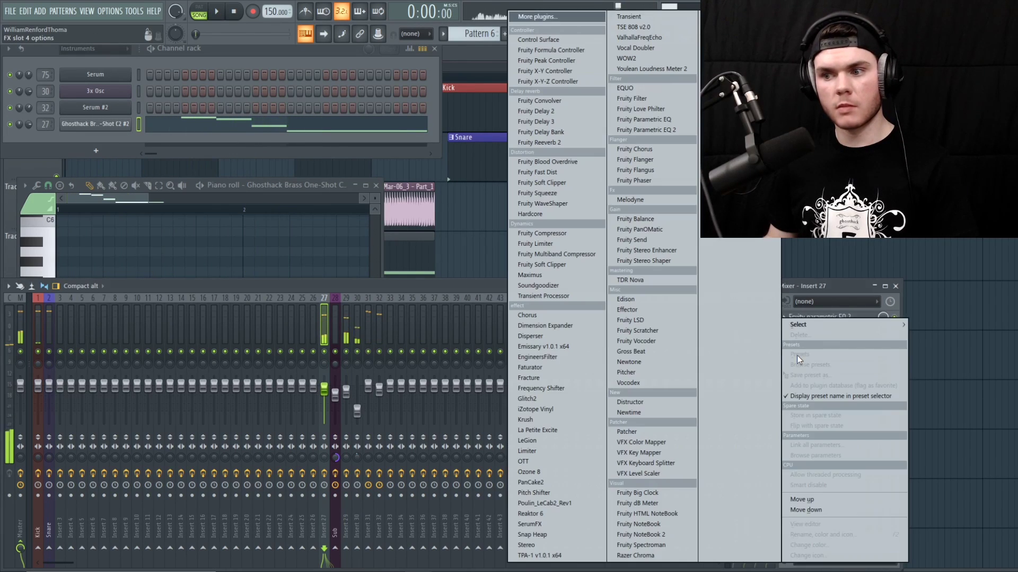
left_click(573, 186)
left_click(230, 204)
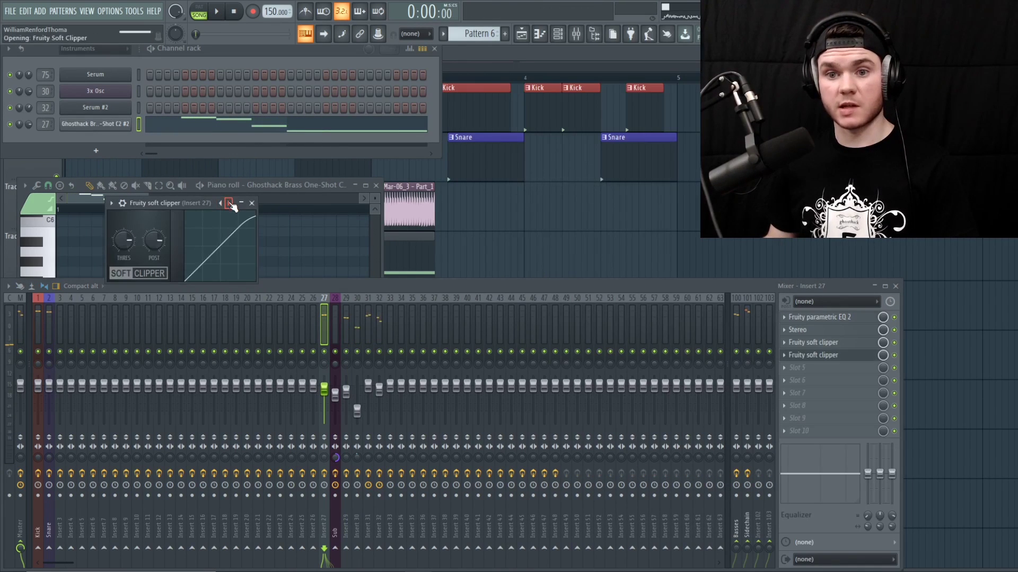
key("space")
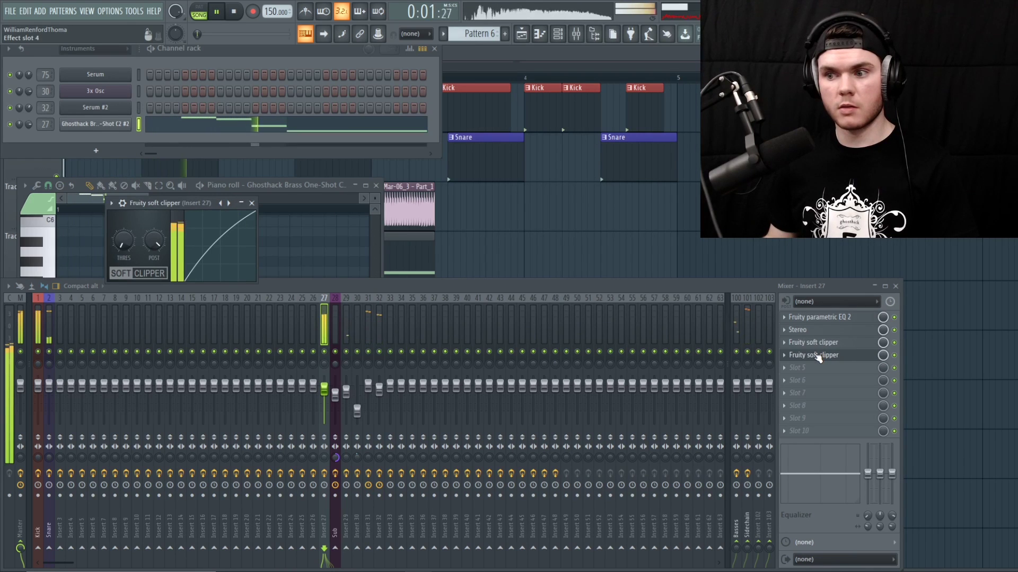
key("space")
left_click(815, 354)
- Add a third Fruity Soft Clipper in slot 5 of insert 27 and switch it to the next preset
left_click(805, 366)
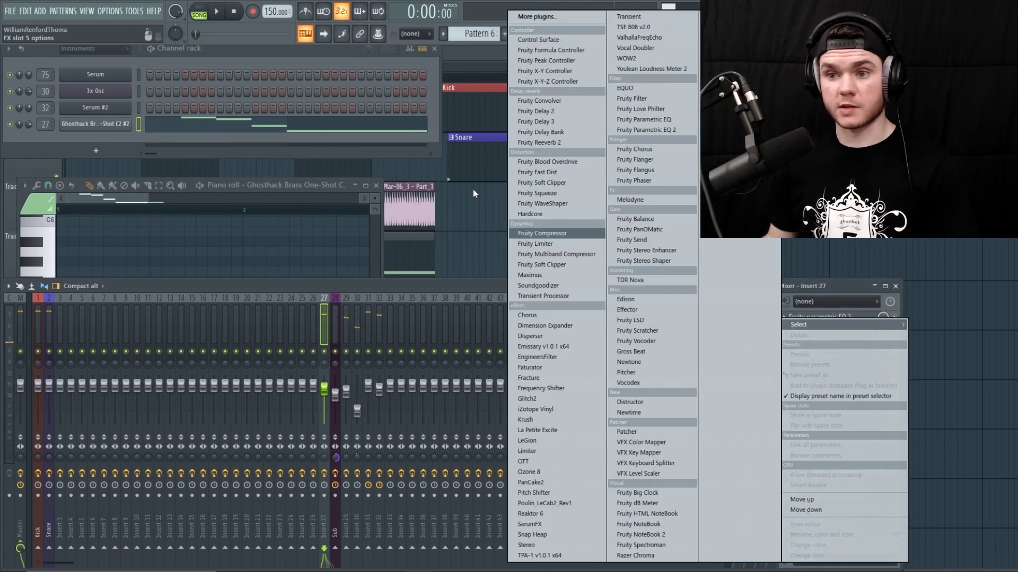
left_click(567, 184)
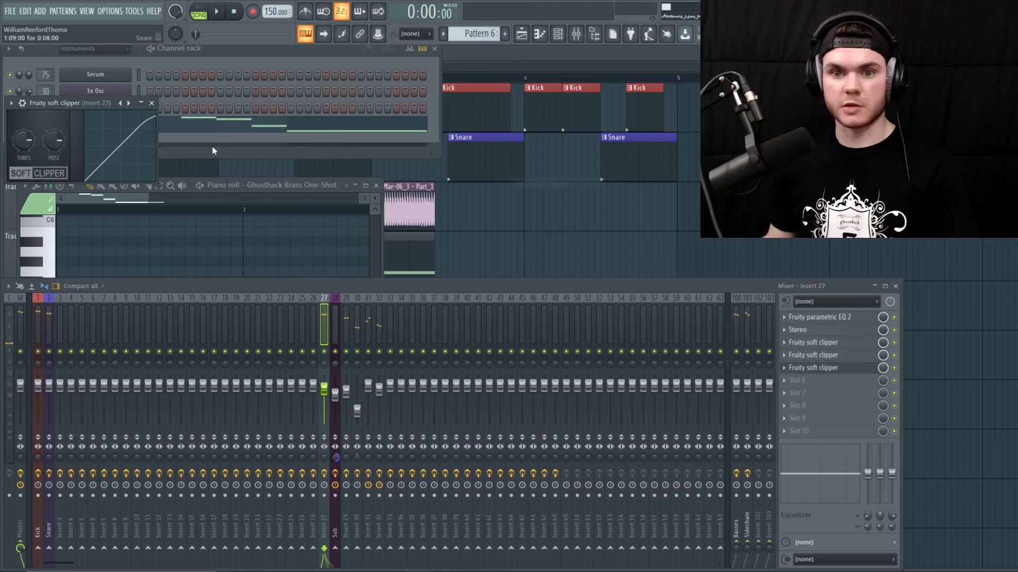
left_click(129, 105)
key("space")
- Lower the volume fader of mixer insert 27 slightly and play the arrangement
left_click_drag(324, 388, 324, 394)
key("space")
key("space")
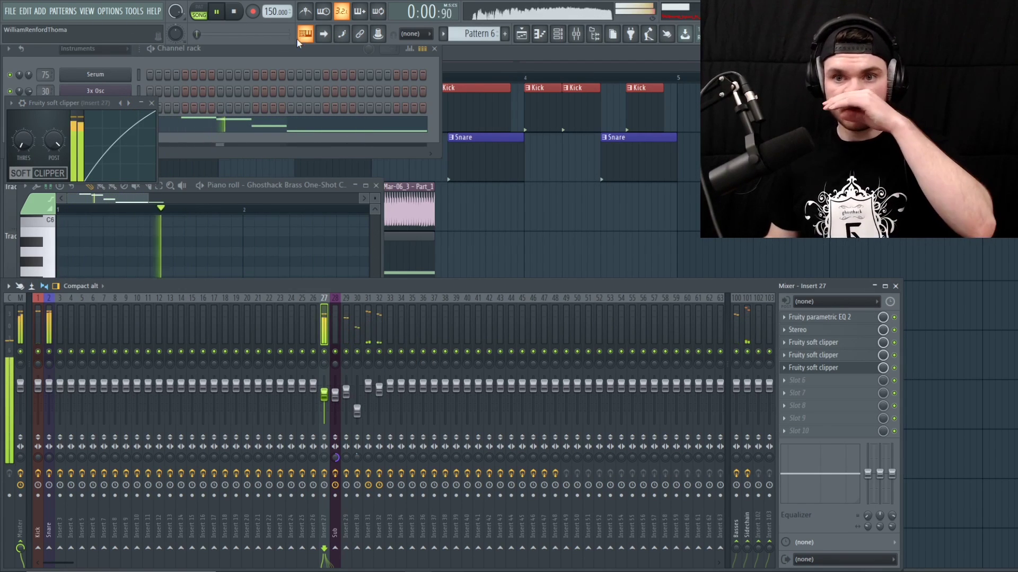
- Return to the playlist and audition the Trap Brass 8 clip together with Track 5's brass pattern
left_click(471, 55)
key("space")
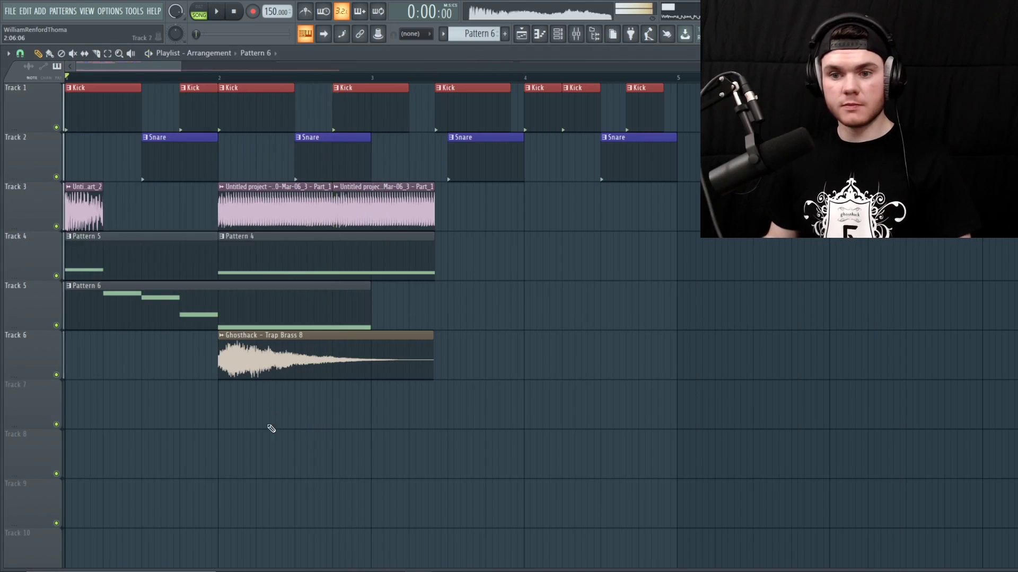
double_click(286, 354)
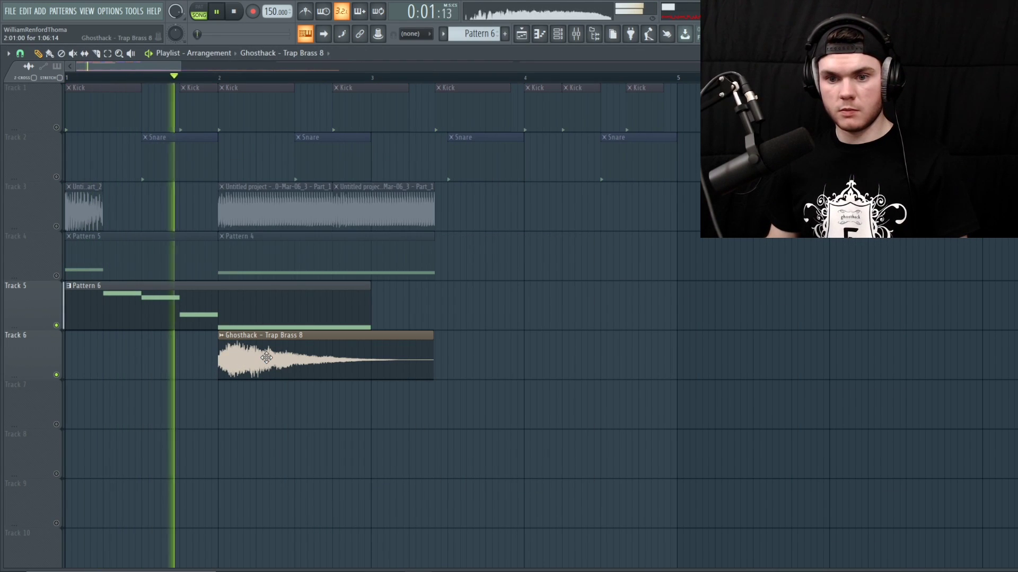
key("space")
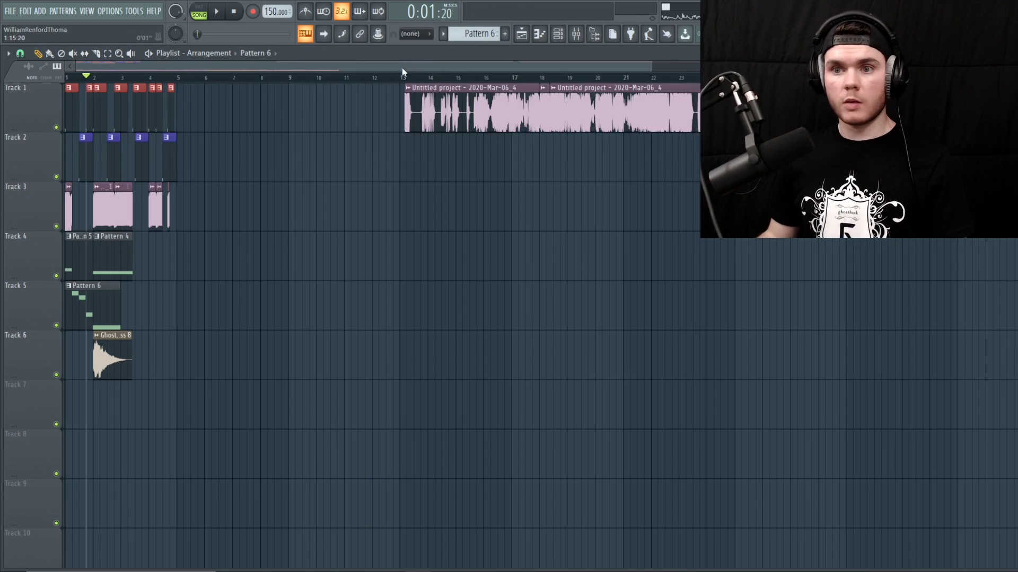
- Audition the recorded audio on Track 1 after bar 13 and slice out a short segment just before bar 14
scroll(413, 77, "up", 6)
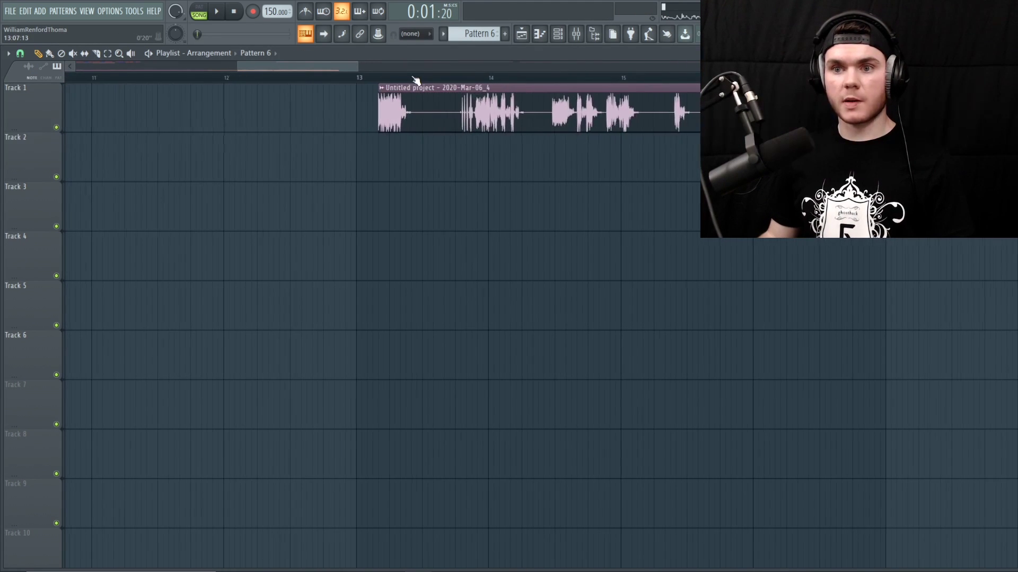
left_click_drag(346, 64, 360, 63)
left_click(352, 78)
key("space")
key("space")
key("space")
key("space")
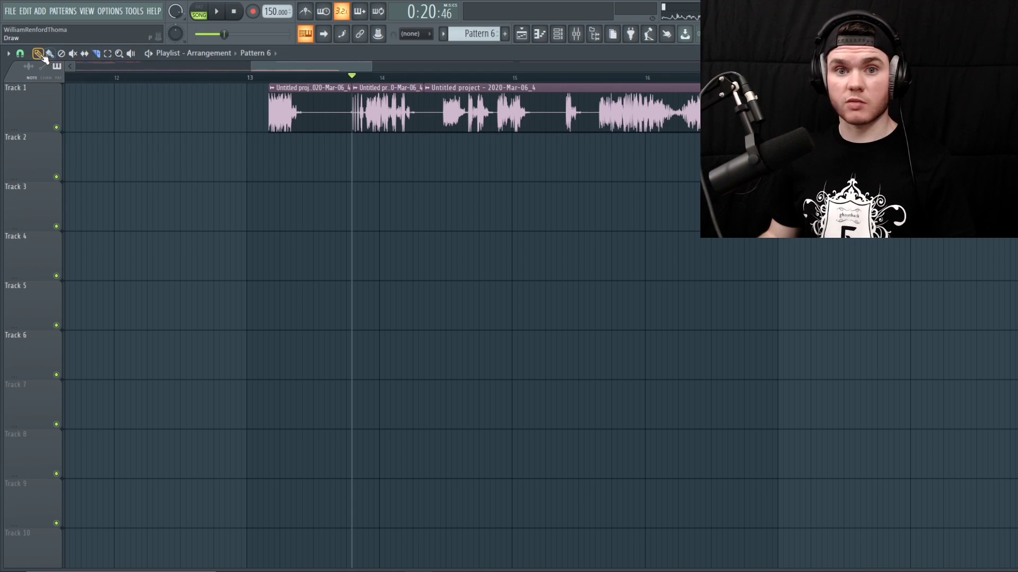
- Place a copy of the sliced audio segment on Track 7 shortly before bar 2
left_click(383, 117)
scroll(380, 71, "down", 5)
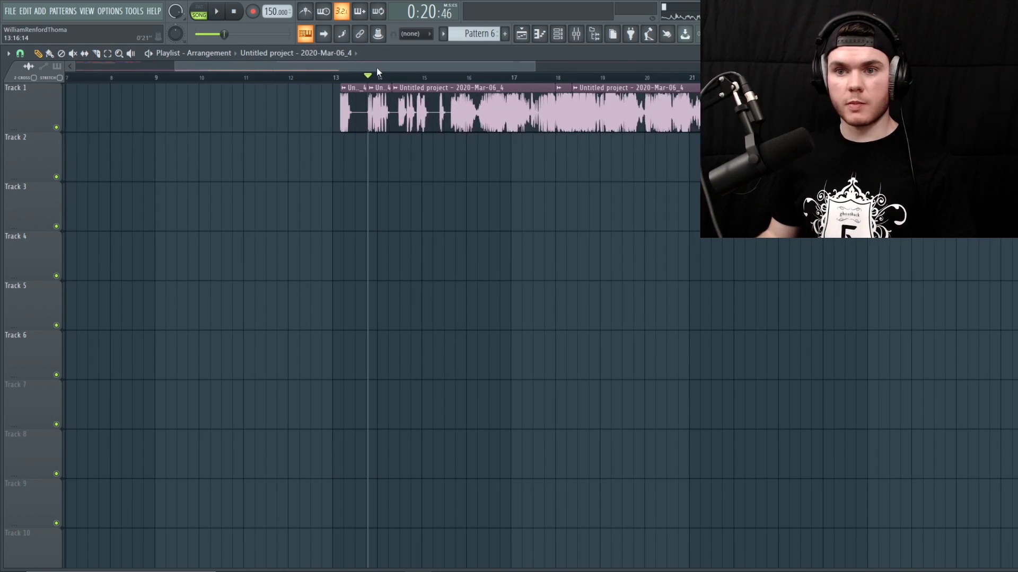
left_click_drag(376, 67, 1, 126)
left_click(96, 398)
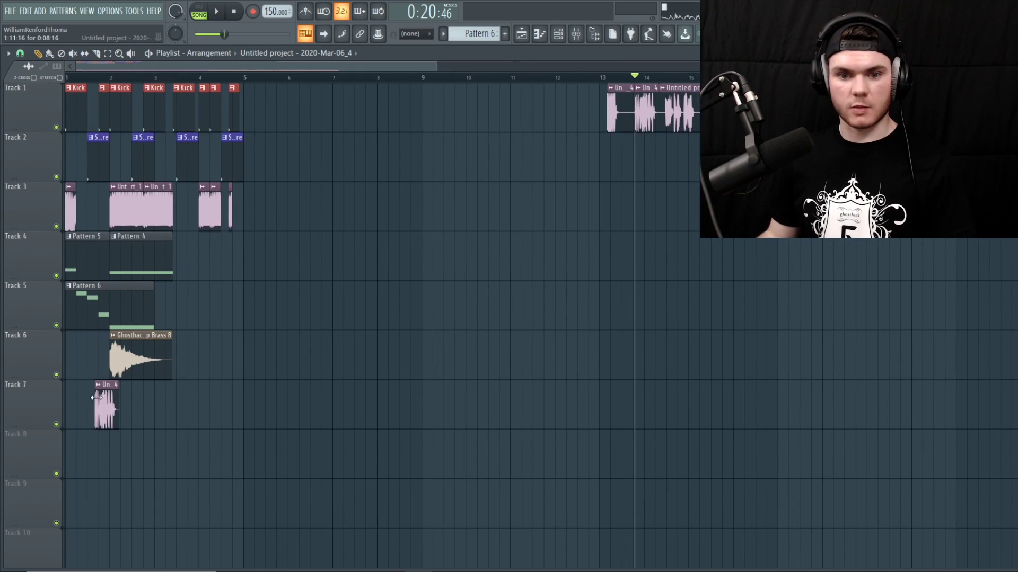
- Align the Track 7 slice to step 13 of bar 1, trim its end to bar 2 and audition it
left_click(82, 78)
key("space")
scroll(82, 78, "up", 6)
key("space")
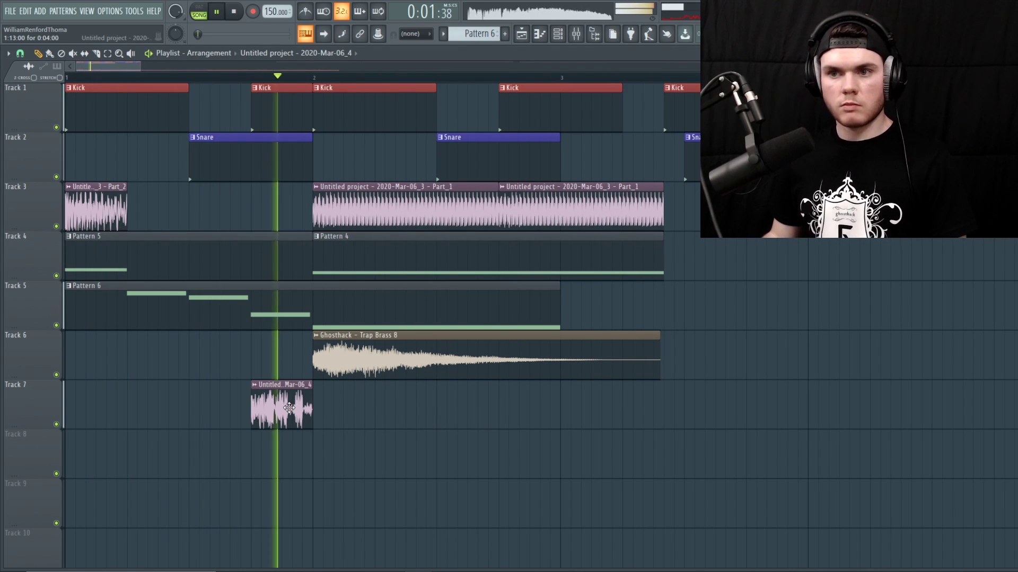
key("space")
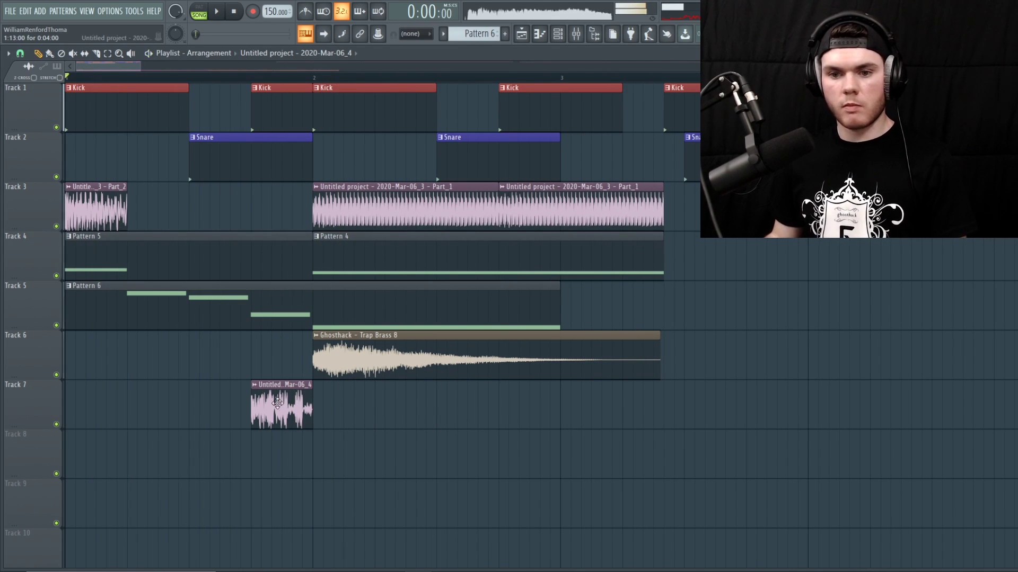
- Make the Track 7 audio slice unique as its own sample
left_click(255, 386)
left_click(387, 406)
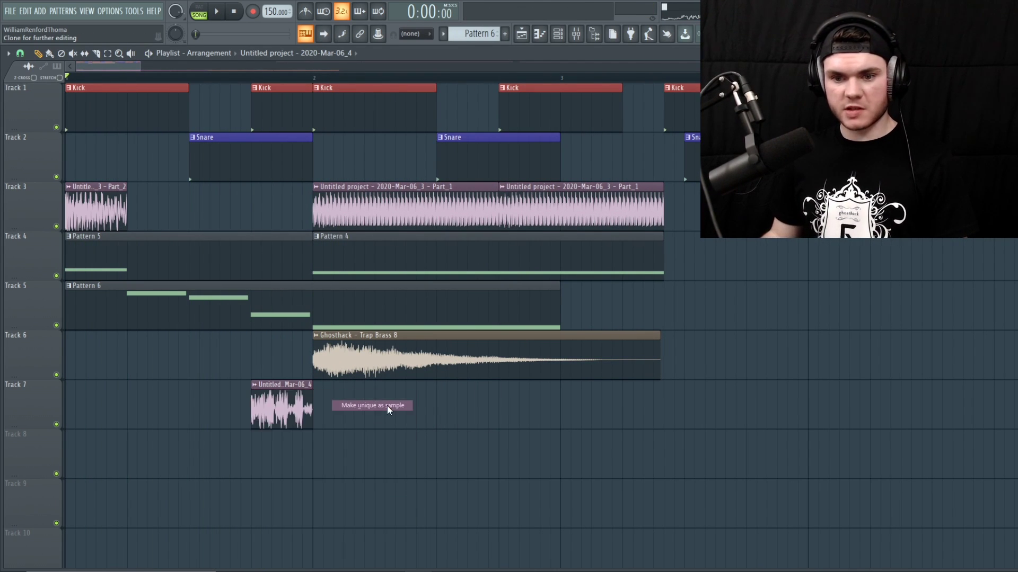
- Lower the precomputed EQ of the Track 7 sample to -100% and normalize the sample
left_click(711, 552)
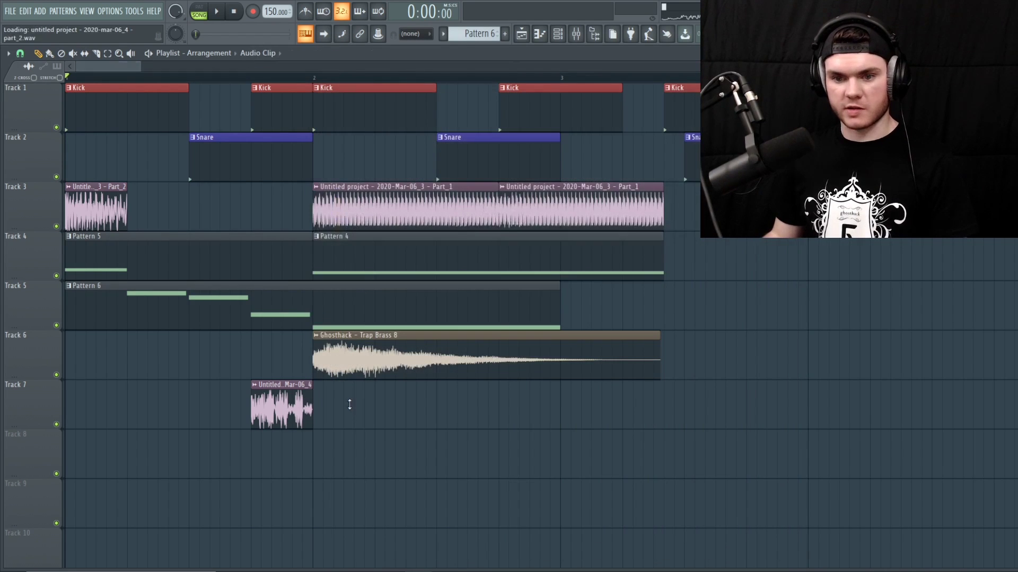
double_click(280, 408)
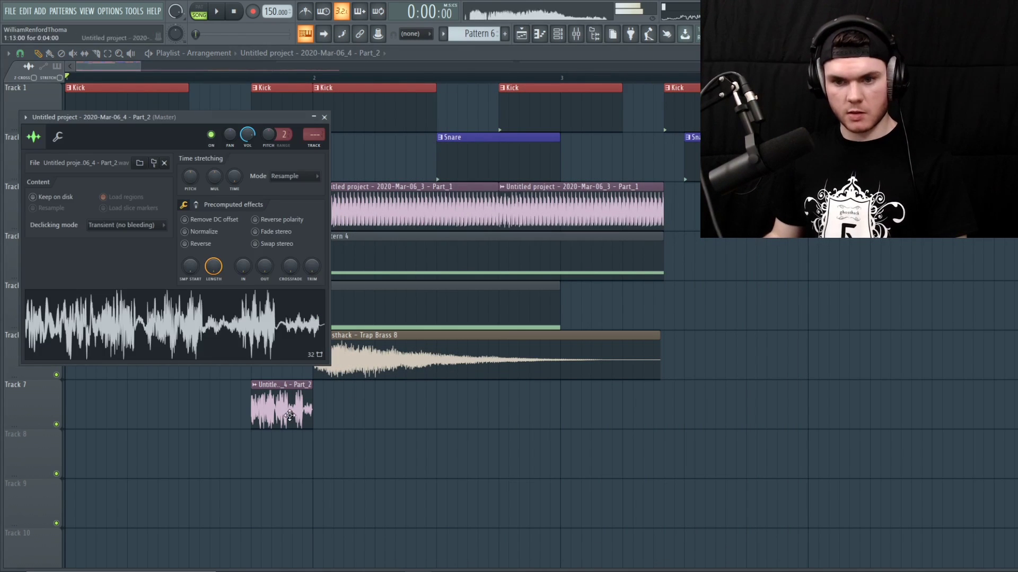
left_click(196, 205)
left_click_drag(222, 231, 222, 276)
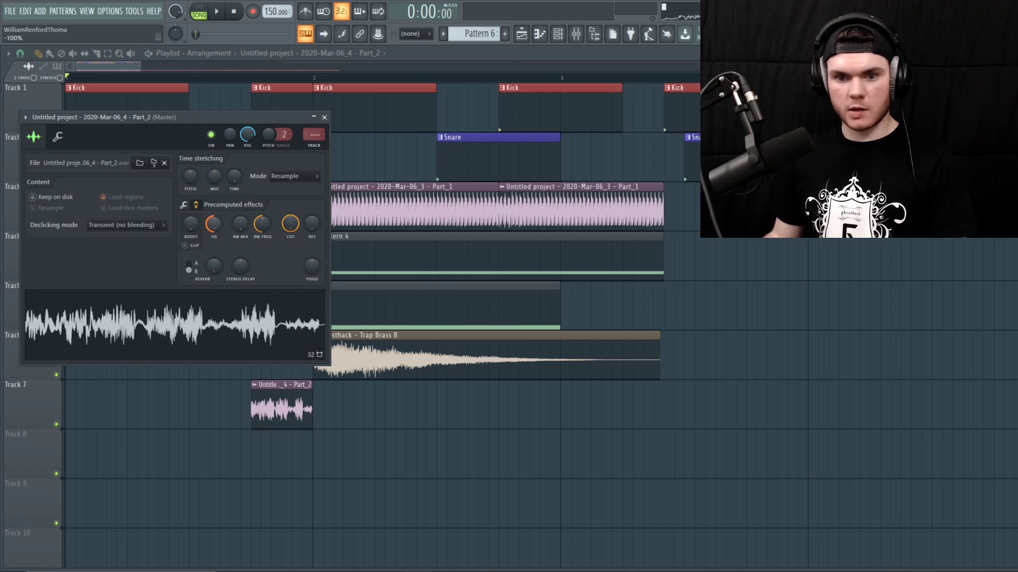
left_click(183, 205)
left_click(199, 234)
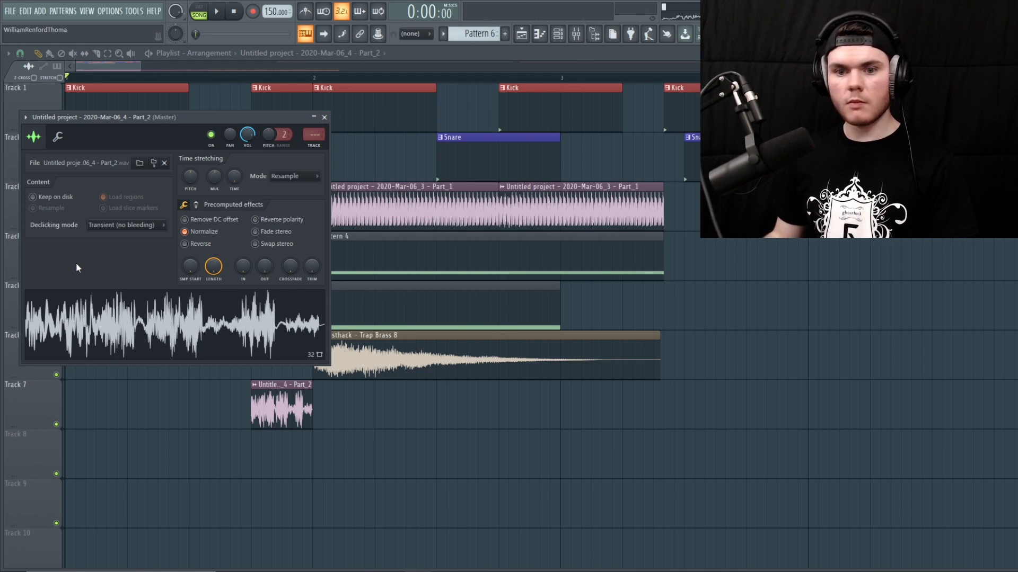
- Bring the Track 7 sample into Edison and equalize it with a slope rolling off the frequencies below about 200 Hz
right_click(132, 322)
left_click(151, 348)
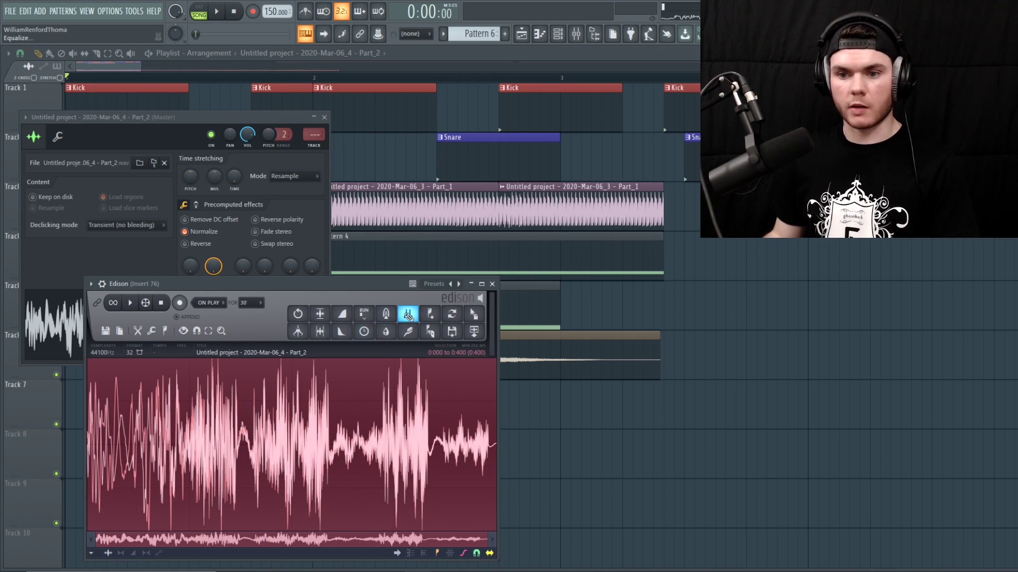
left_click(407, 315)
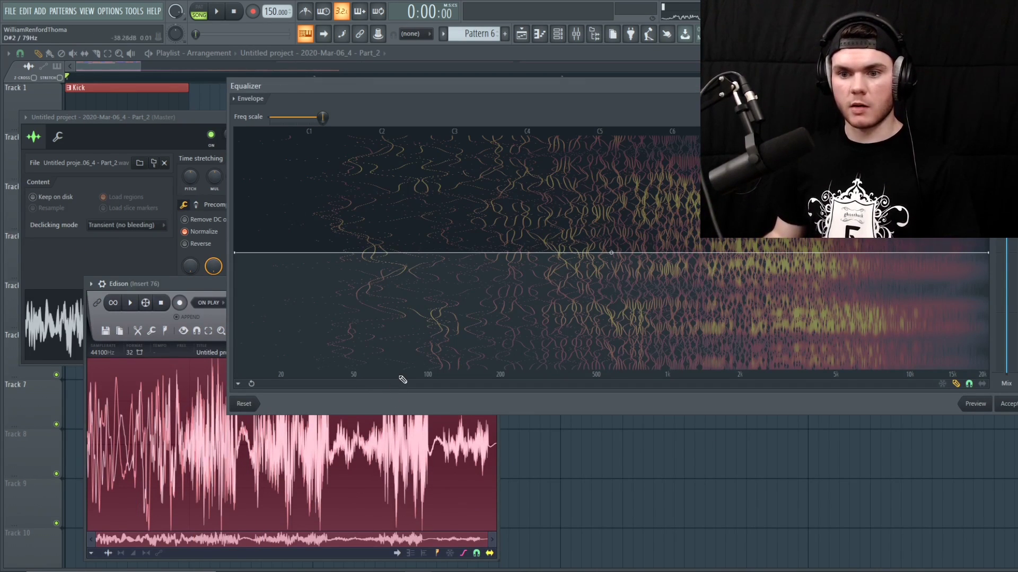
left_click_drag(402, 379, 199, 419)
left_click(506, 252)
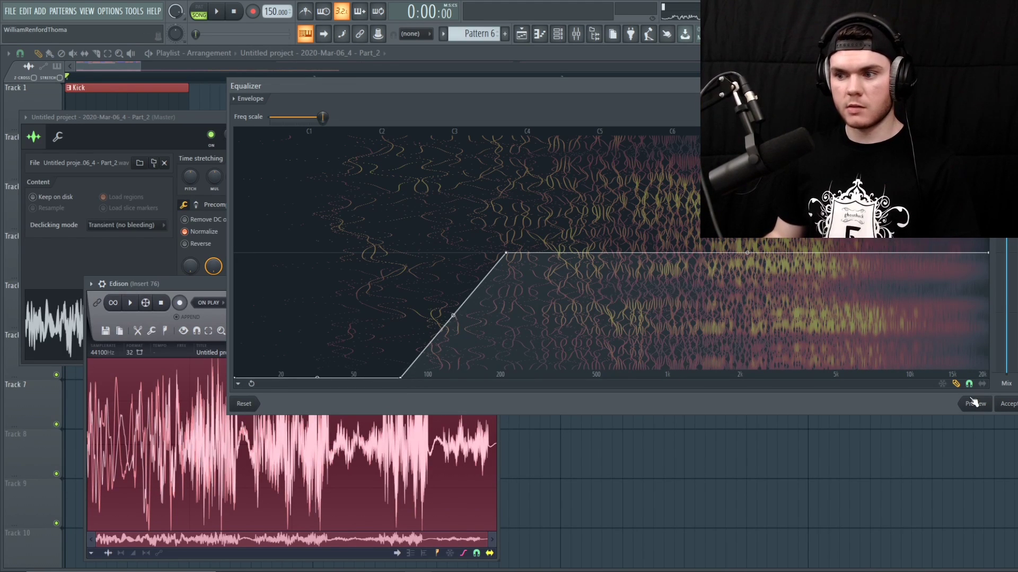
left_click(1007, 404)
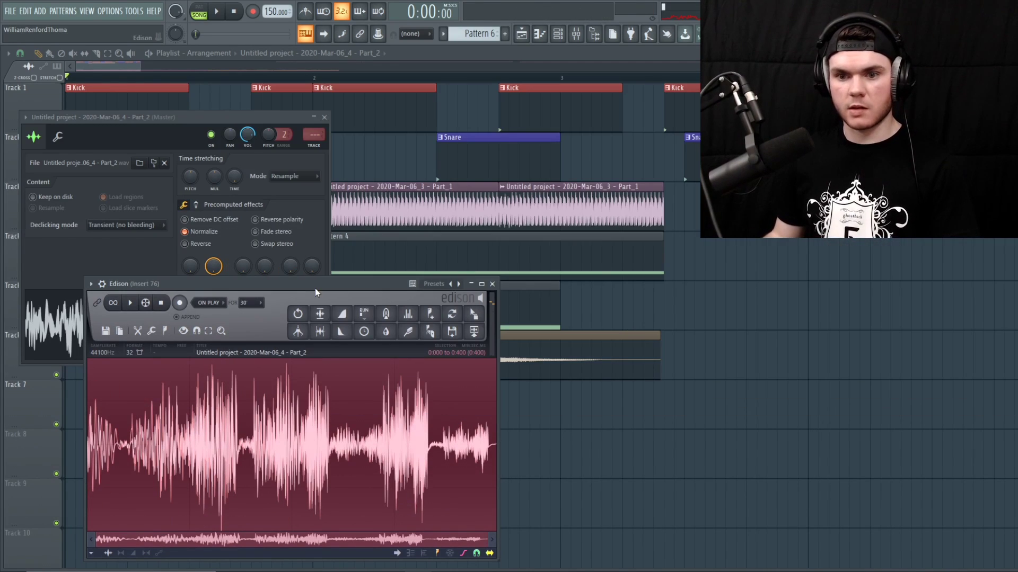
- Replace the Track 7 sample with the equalized audio from Edison and return to the arrangement
left_click_drag(473, 314, 77, 333)
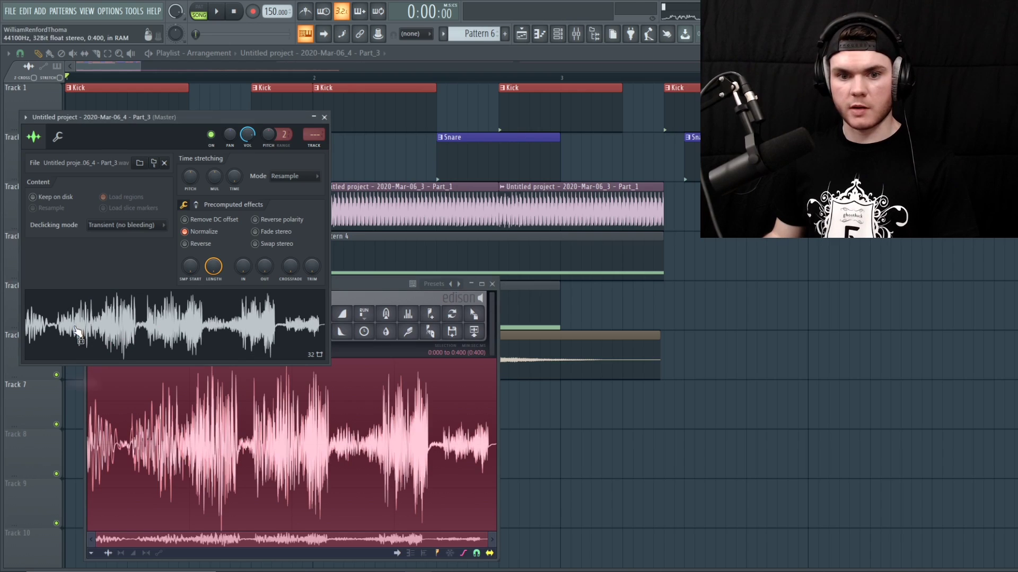
left_click(493, 284)
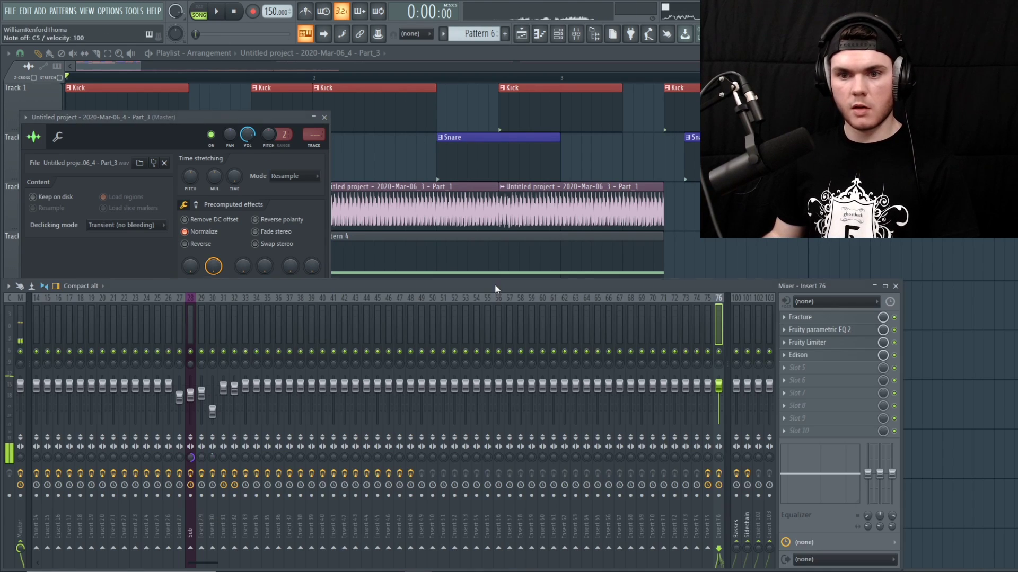
left_click(324, 117)
key("F9")
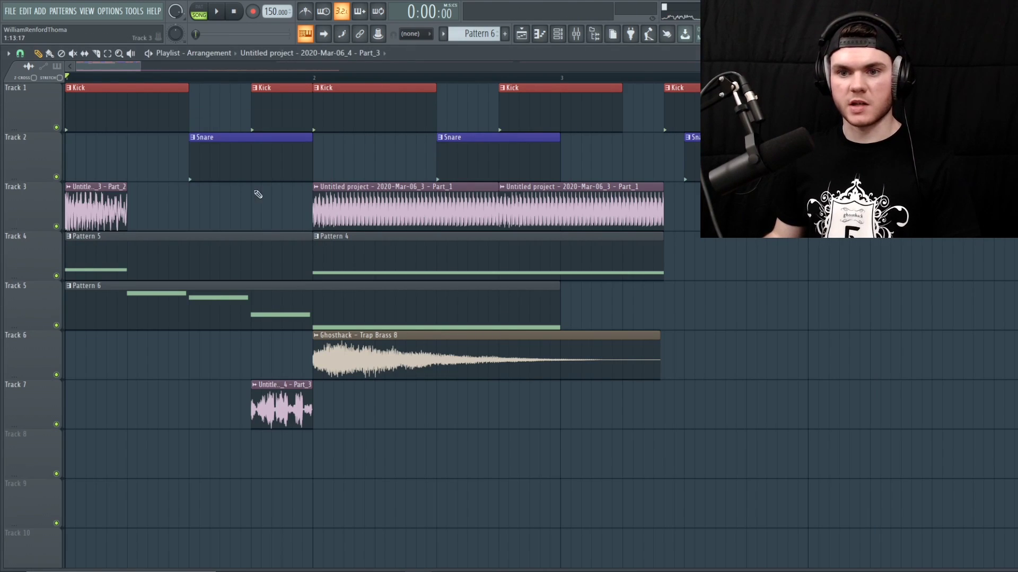
- Change the Track 7 sample's declicking mode to one that fades its edges, trim the clip's start slightly and audition it
key("space")
double_click(269, 399)
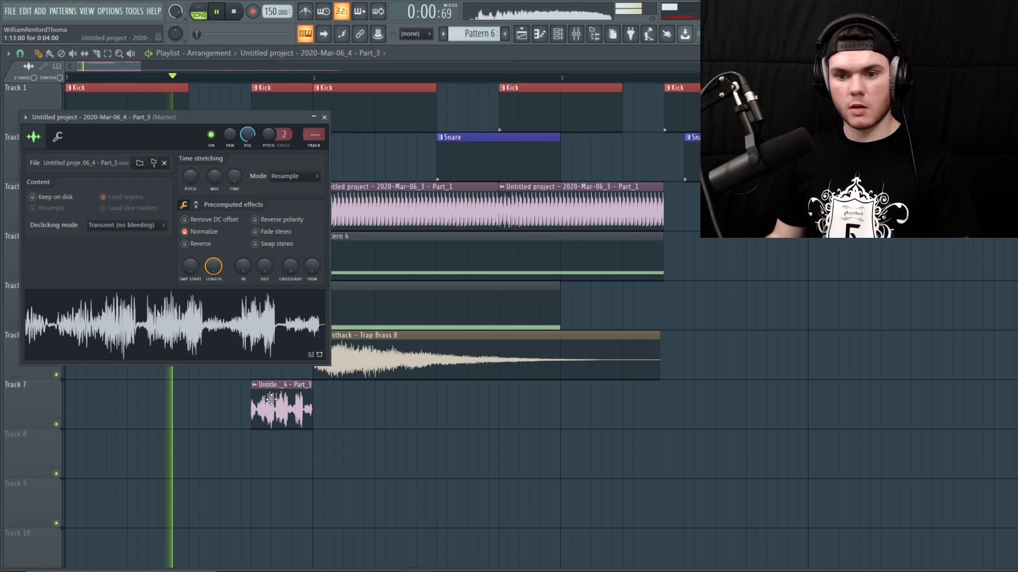
key("space")
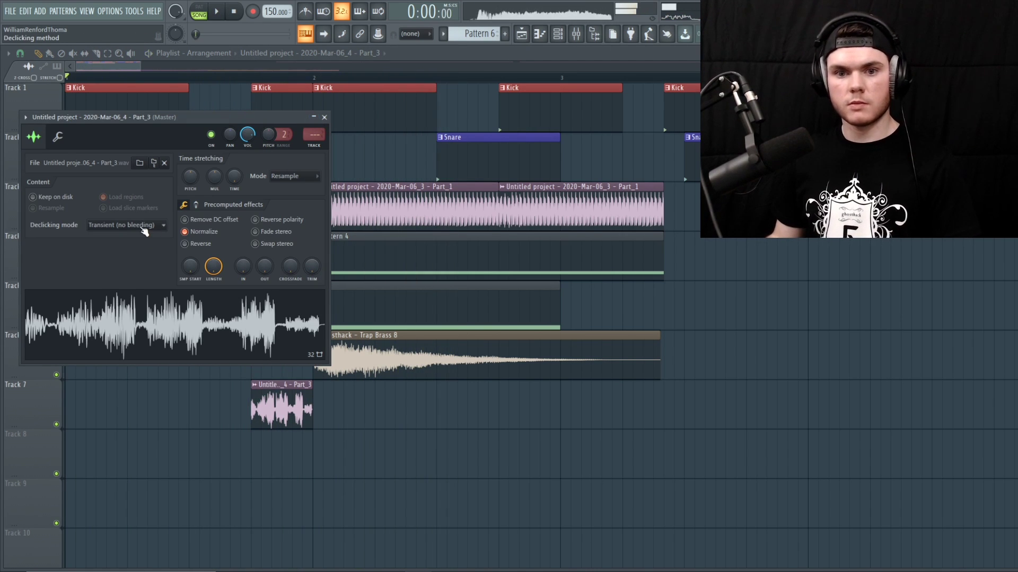
left_click(140, 226)
left_click(132, 281)
left_click_drag(253, 402, 255, 399)
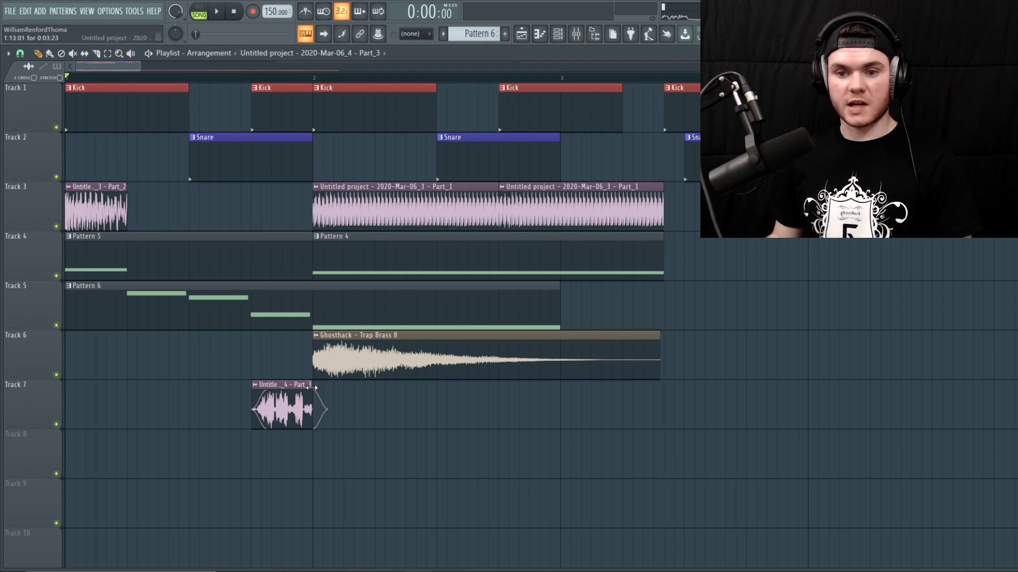
key("space")
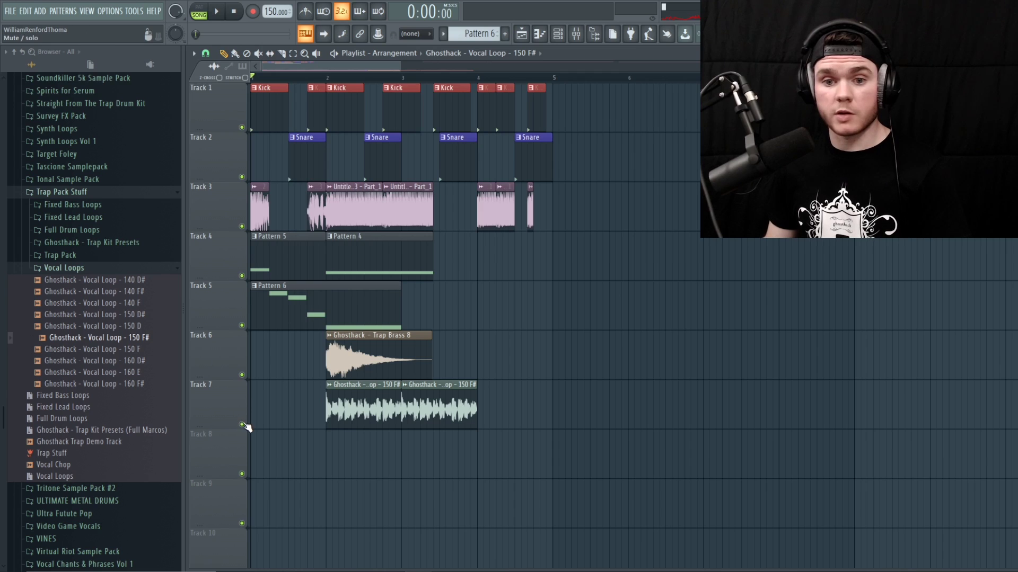
- Solo Track 7 and audition the vocal loop from bar 2
right_click(243, 425)
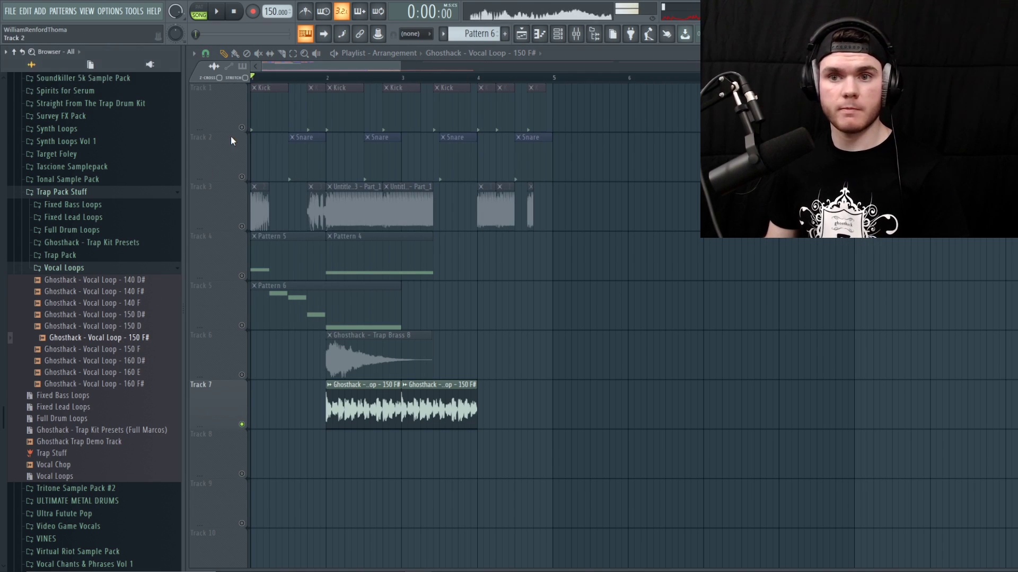
left_click(329, 78)
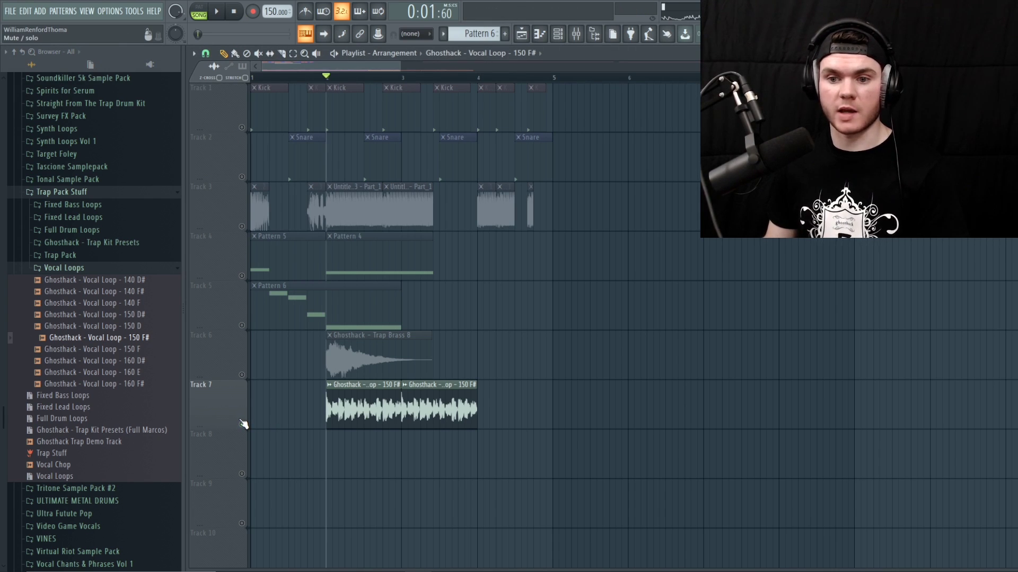
key("space")
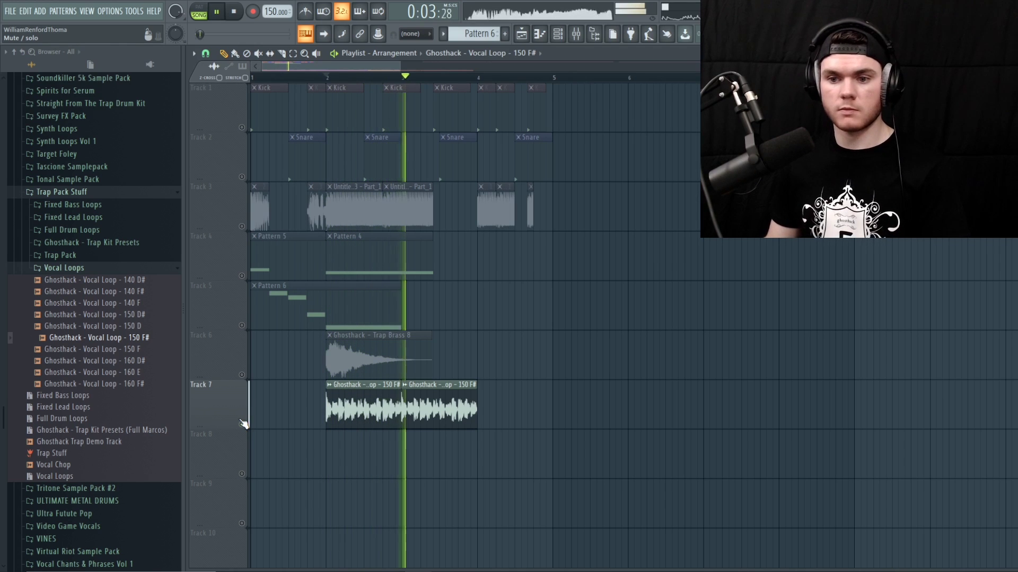
key("space")
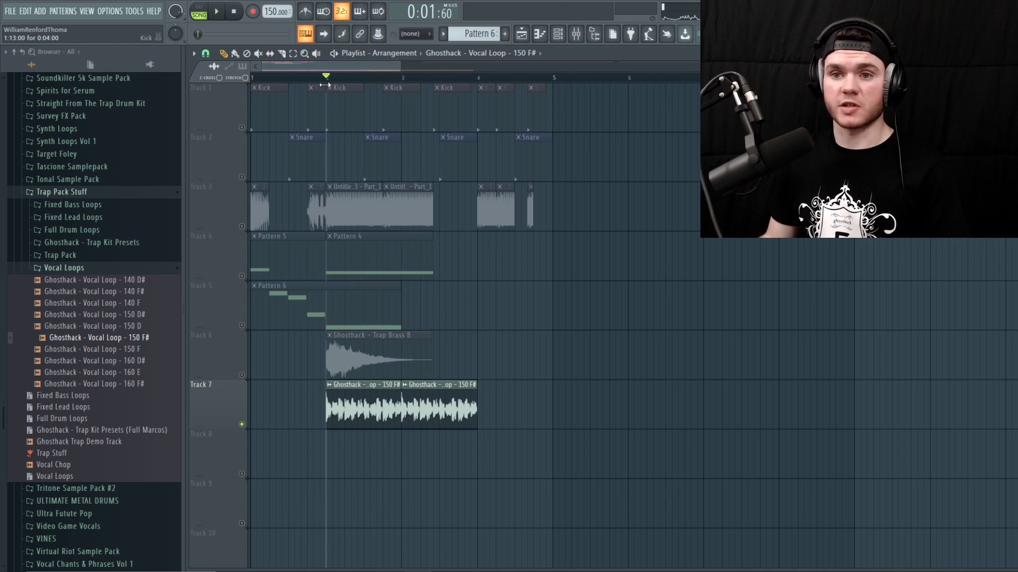
- Unsolo Track 7 and audition the vocal loop from bar 2 together with the full arrangement
scroll(330, 77, "up", 5)
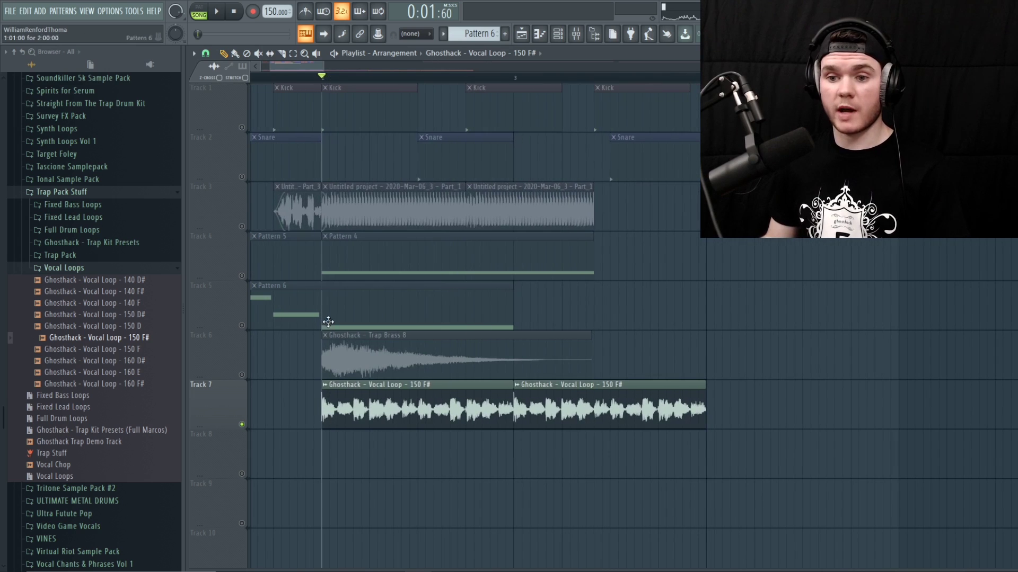
left_click(242, 424, "ctrl")
scroll(337, 119, "down", 5)
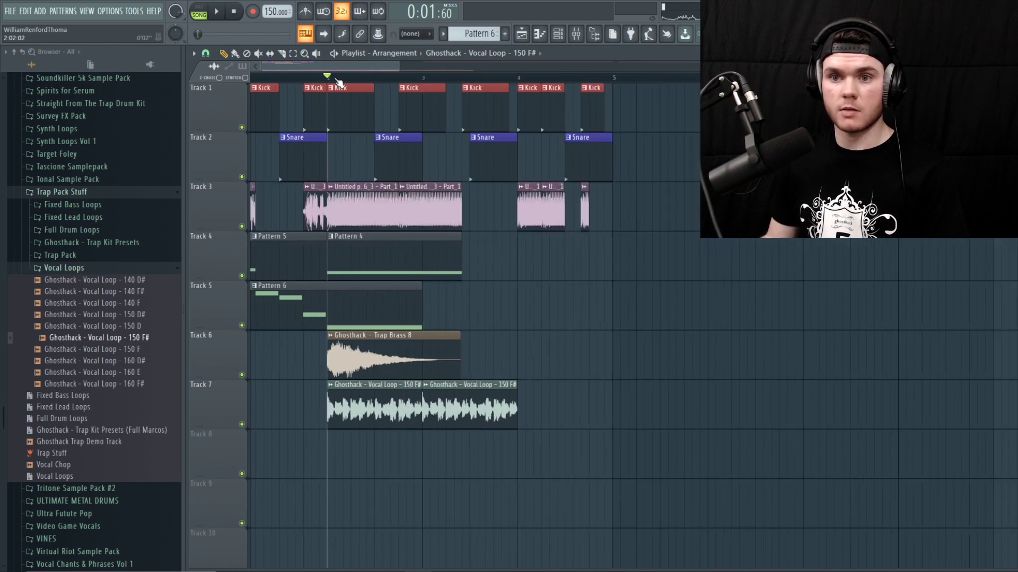
key("space")
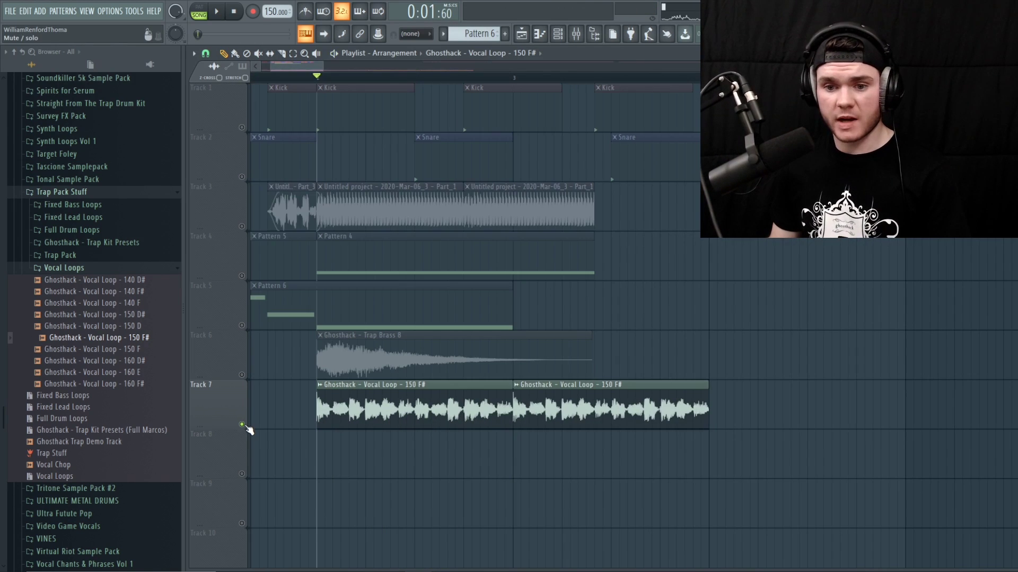
- Create an automation clip for the vocal loop's channel panning on Track 8
double_click(361, 403)
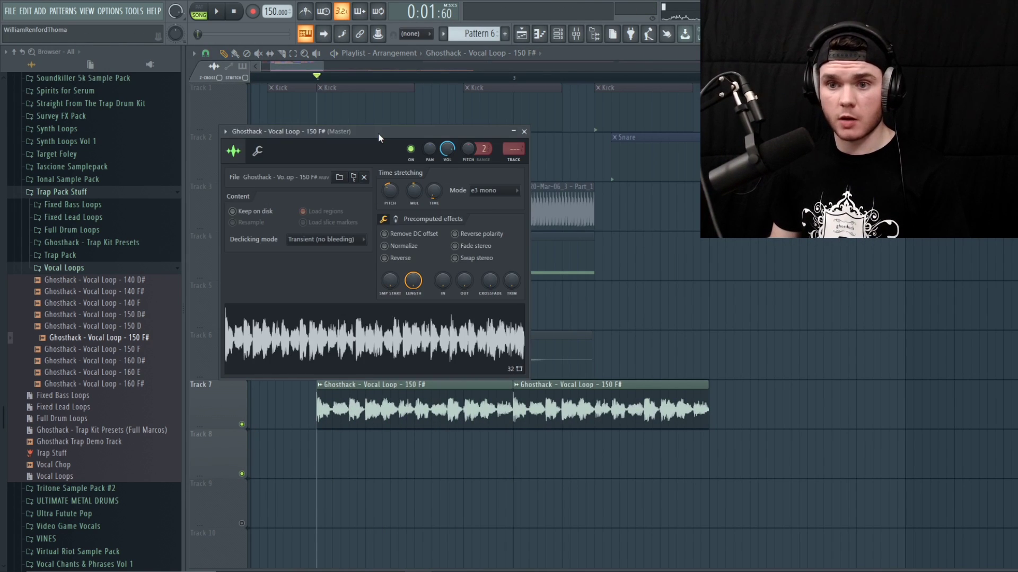
right_click(430, 150)
left_click(467, 220)
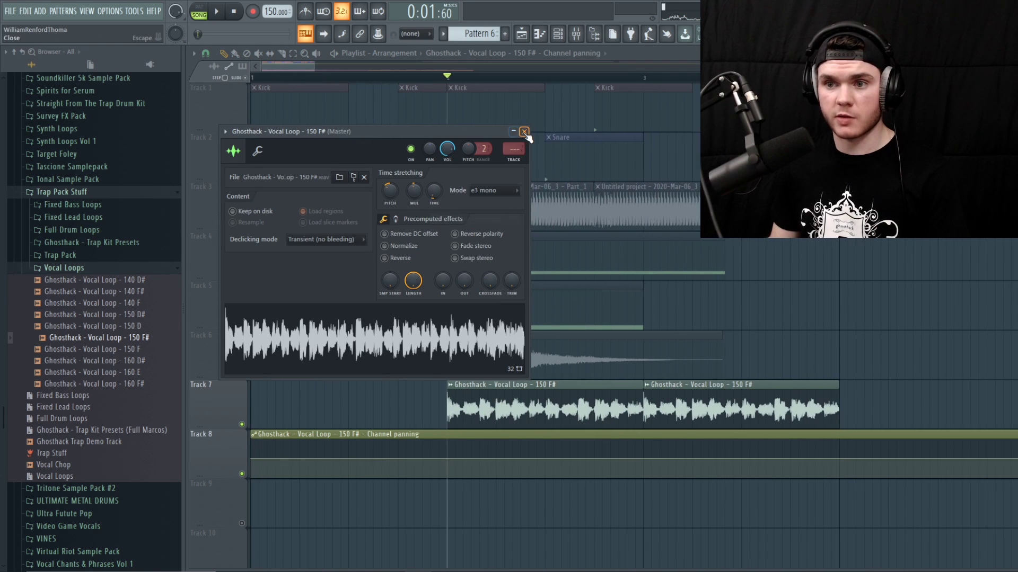
left_click(524, 132)
- Shorten the Track 8 panning clip to a brief segment at bar 2 and shape it as a square switch between the panning extremes
scroll(530, 318, "up", 4)
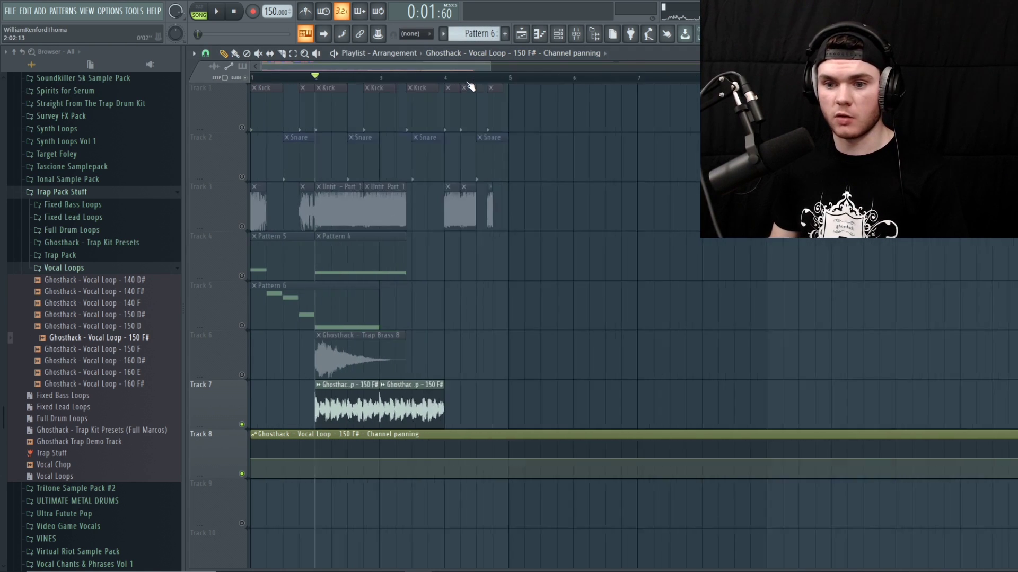
right_click(357, 459)
left_click(380, 397)
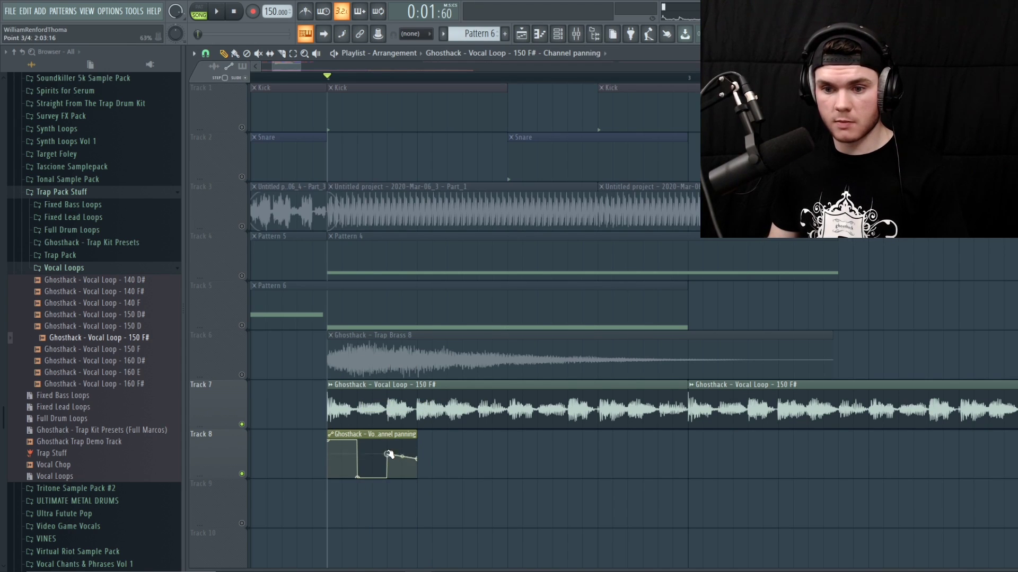
left_click_drag(416, 453, 387, 451)
key("space")
key("space")
key("space")
- Repeat the square panning clip along Track 8 from bar 2 to bar 4 under both vocal loops
left_click(400, 439)
key("space")
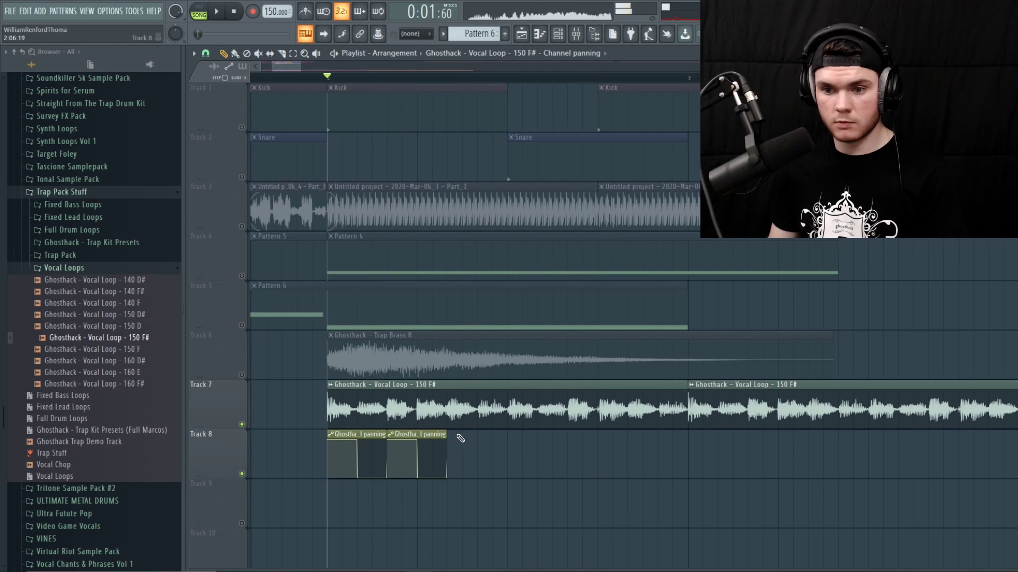
left_click(461, 440)
key("space")
key("space")
left_click(518, 445)
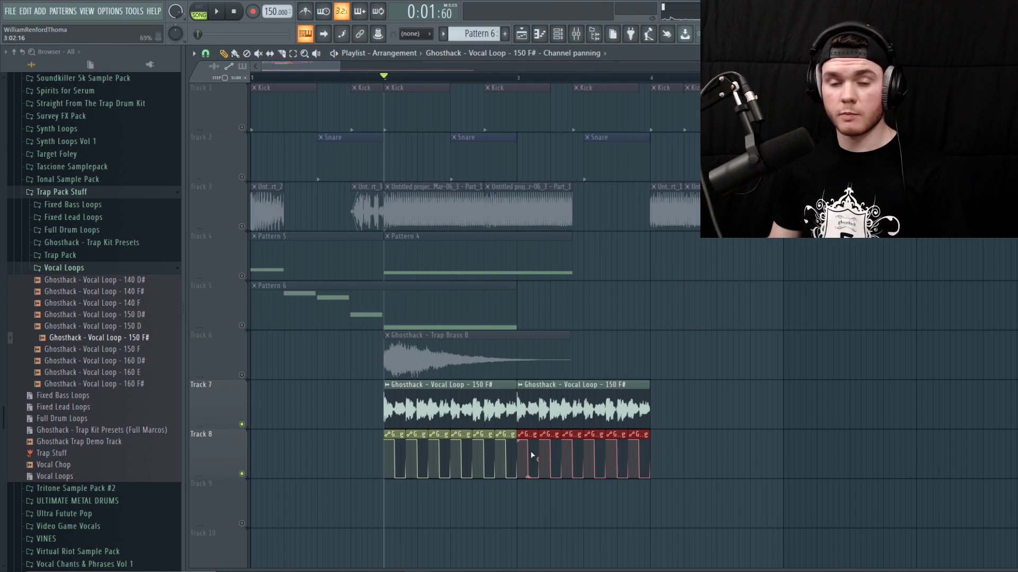
key("space")
key("space")
- Narrow the panning automation's swing by moving its points closer to centre, and audition it with the full arrangement
left_click(386, 447)
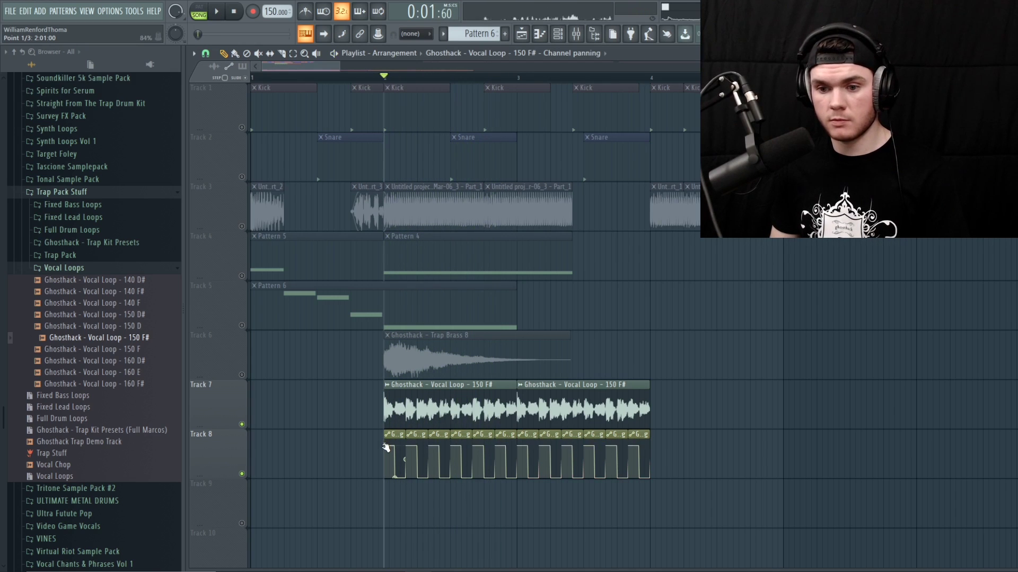
key("space")
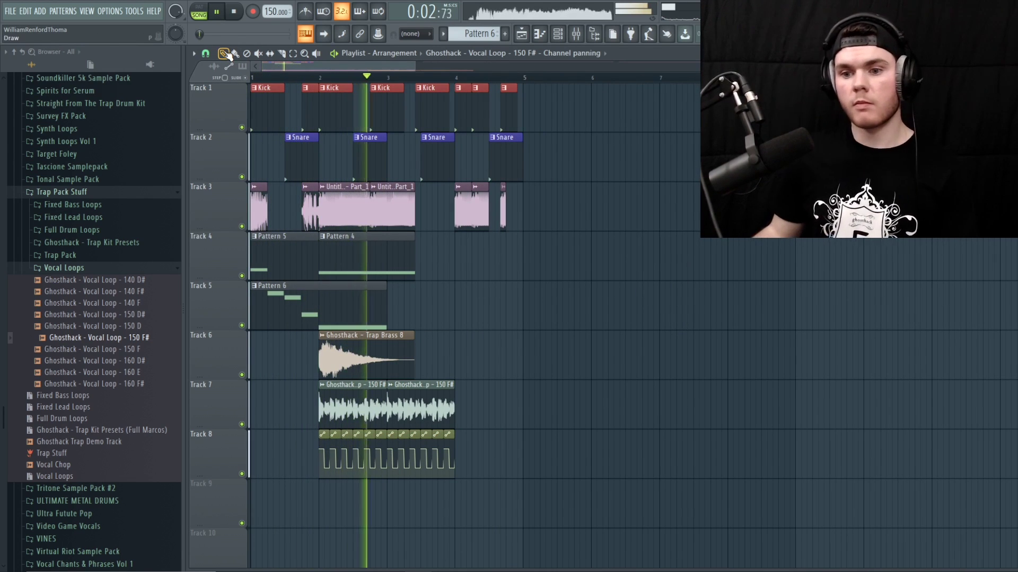
key("space")
- Route the vocal loop to mixer insert 26 and process it with Fruity parametric EQ 2, OTT at 244% time and Fruity Reeverb 2
key("F9")
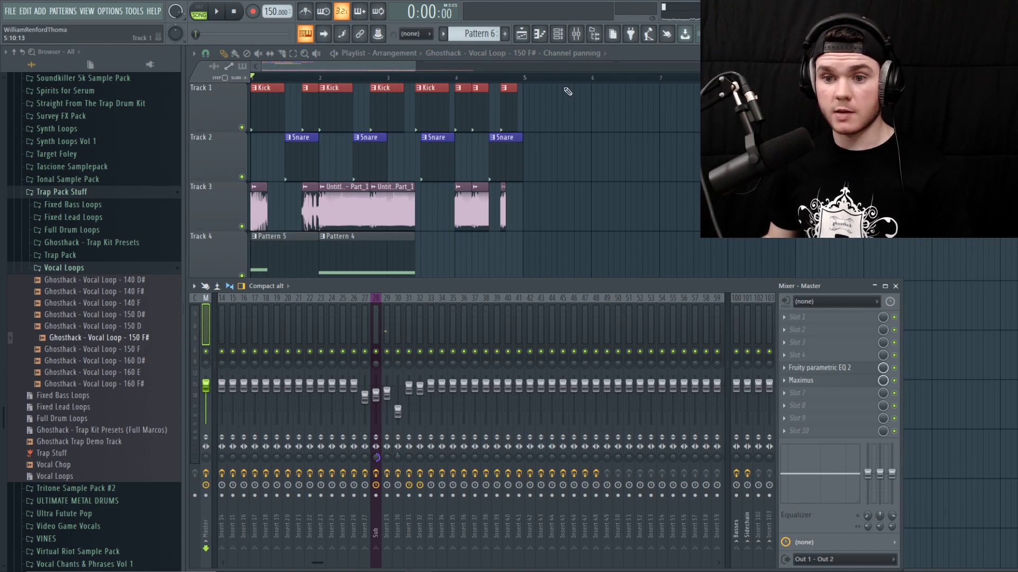
key("F9")
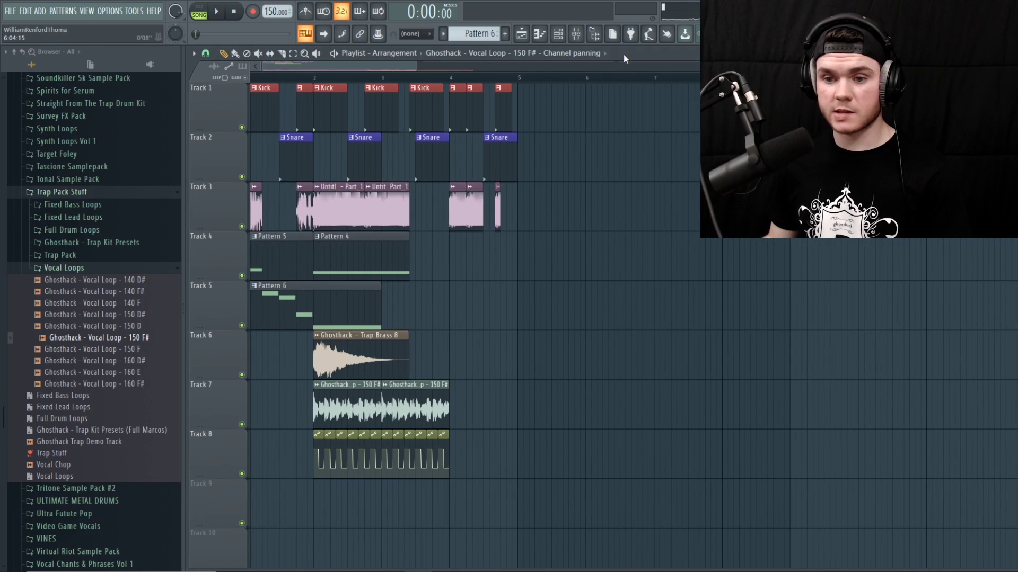
double_click(369, 405)
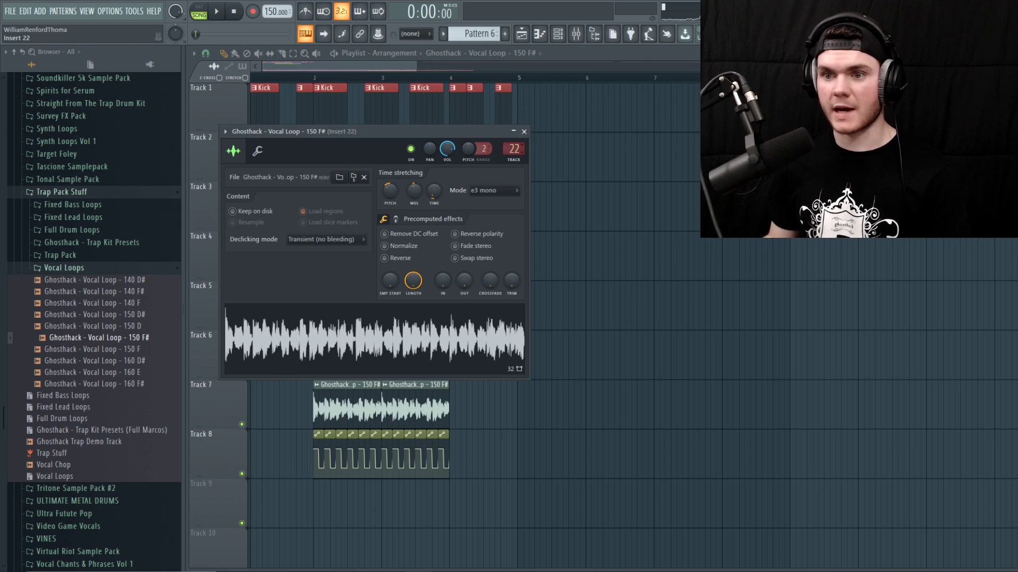
key("F9")
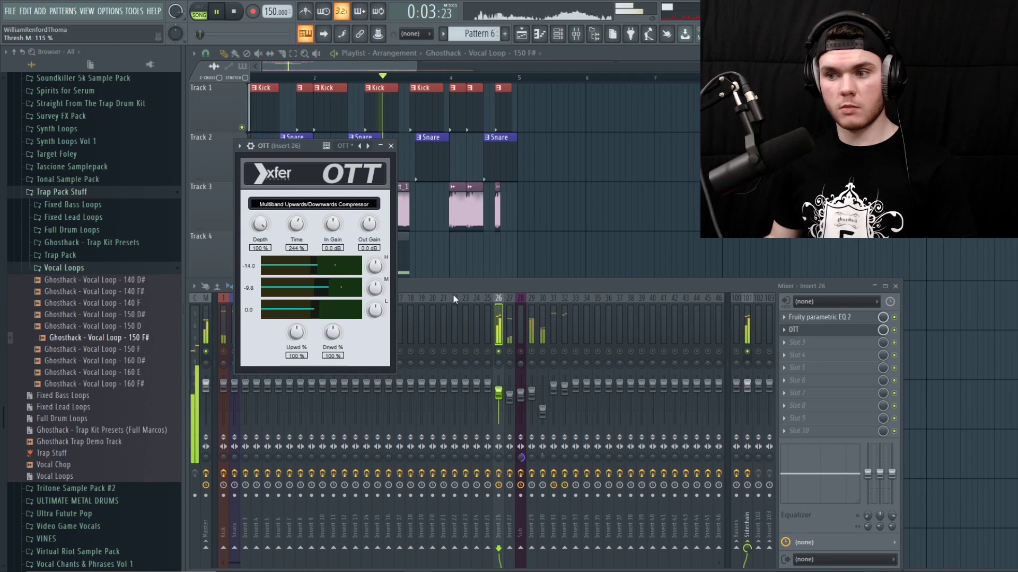
left_click(794, 330)
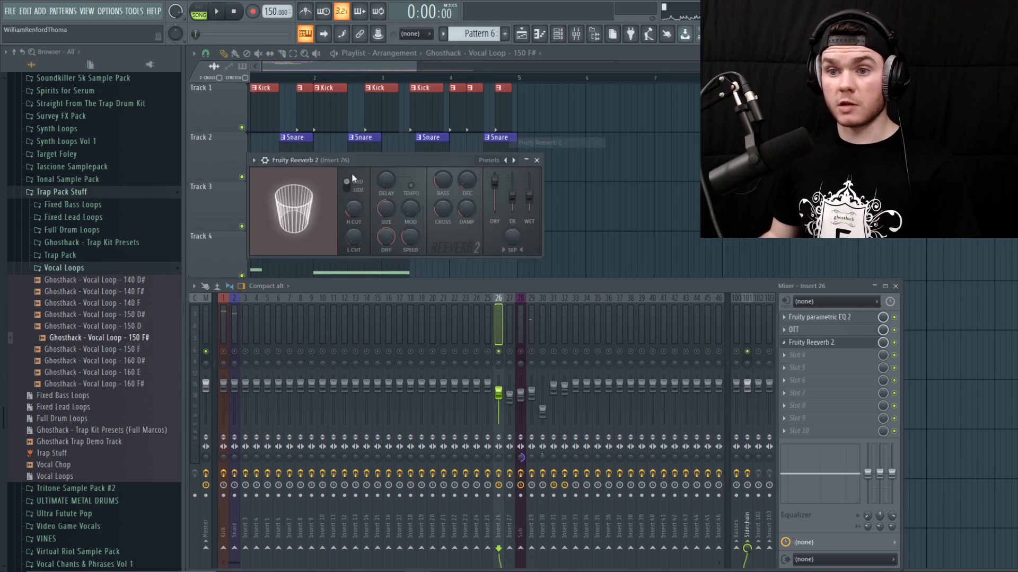
- Adjust the wet level of Fruity Reeverb 2 on the vocal loop's mixer insert 26 during playback
key("space")
left_click_drag(529, 195, 529, 196)
left_click_drag(529, 192, 529, 199)
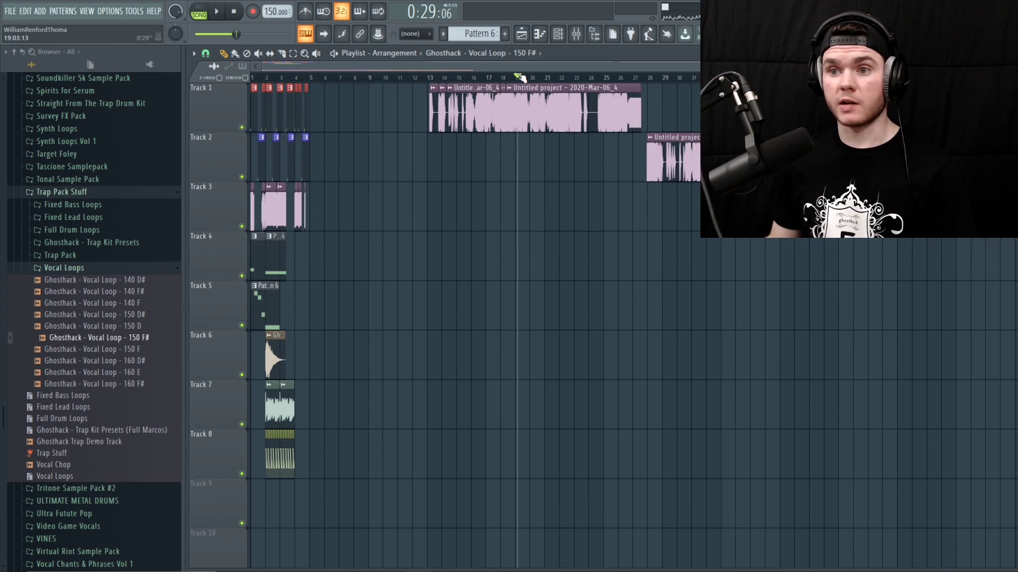
- Cut the Track 1 recording at 16:05 and half a bar further on to isolate a half-bar slice
key("space")
scroll(525, 76, "up", 4)
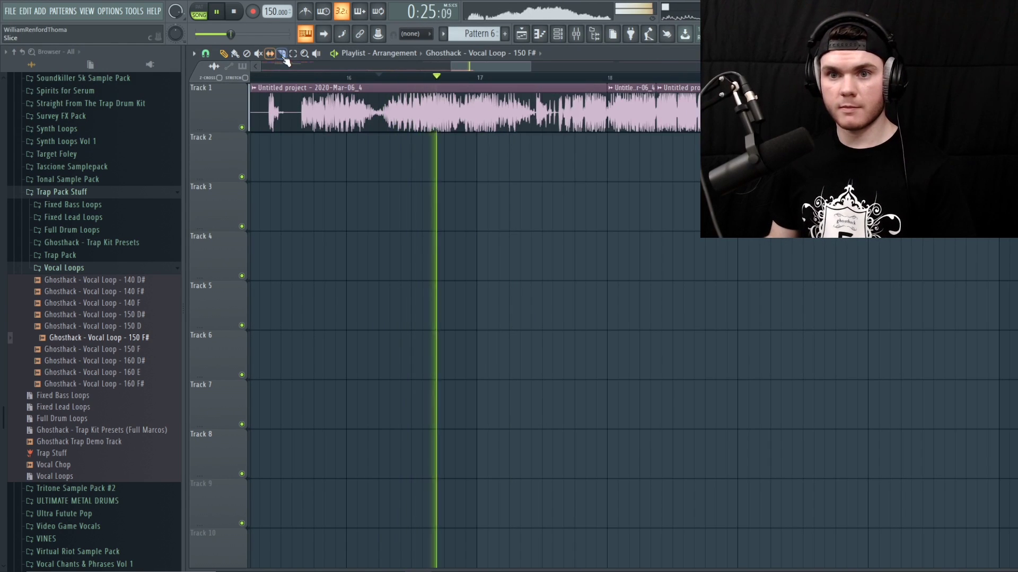
left_click(282, 54)
key("space")
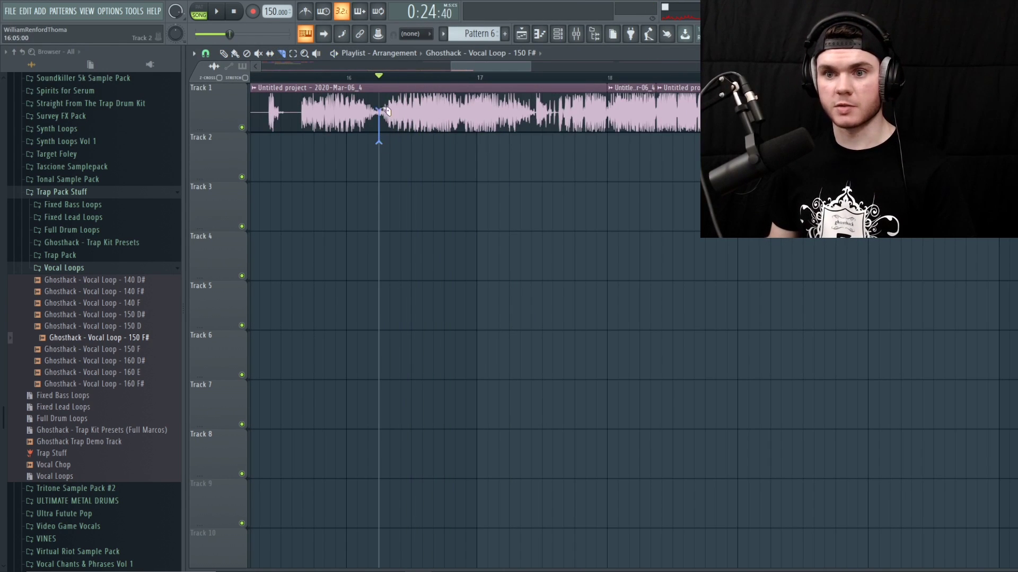
left_click_drag(384, 117, 382, 89)
key("space")
key("space")
key("space")
left_click_drag(447, 142, 447, 94)
key("space")
- Place the half-bar slice on Track 5 so it ends at bar 4, and audition it with the arrangement
left_click(223, 54)
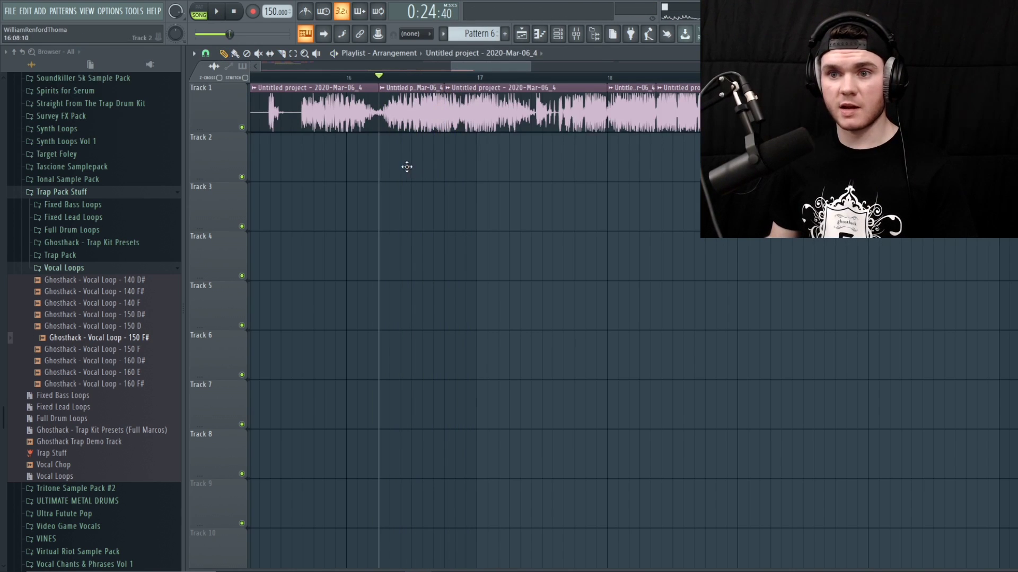
left_click(411, 171)
right_click(444, 165)
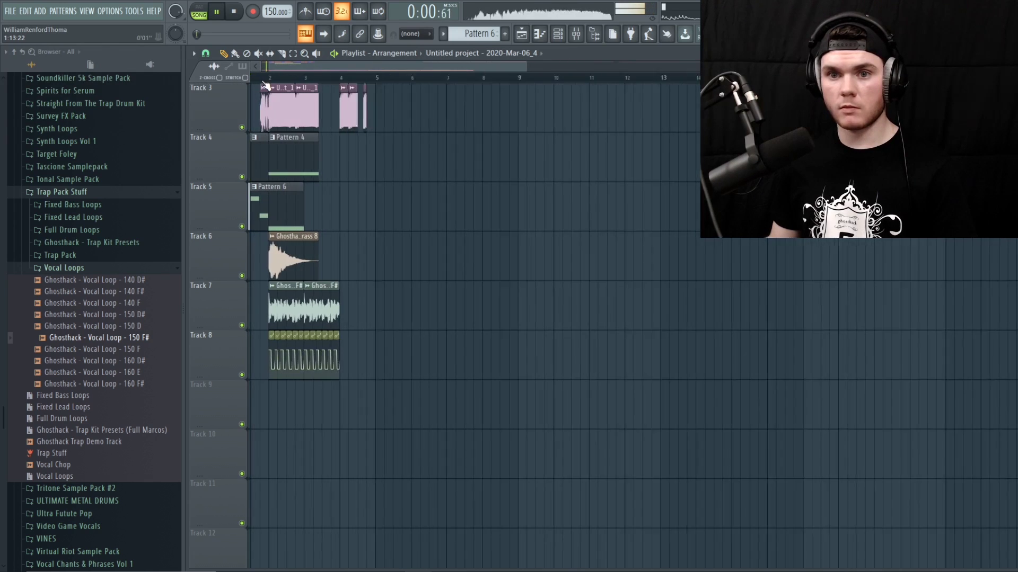
scroll(266, 85, "up", 5)
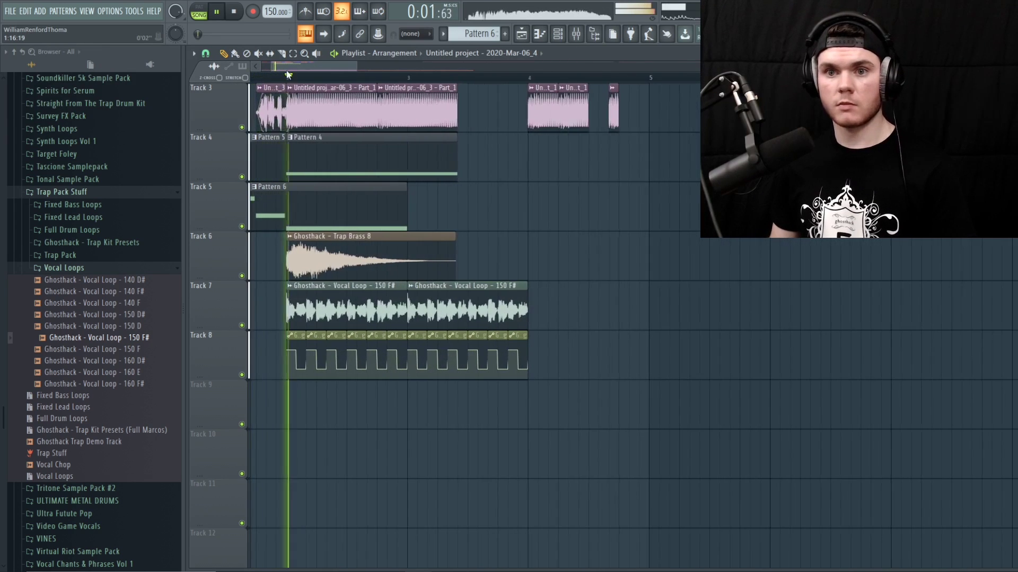
left_click(581, 208)
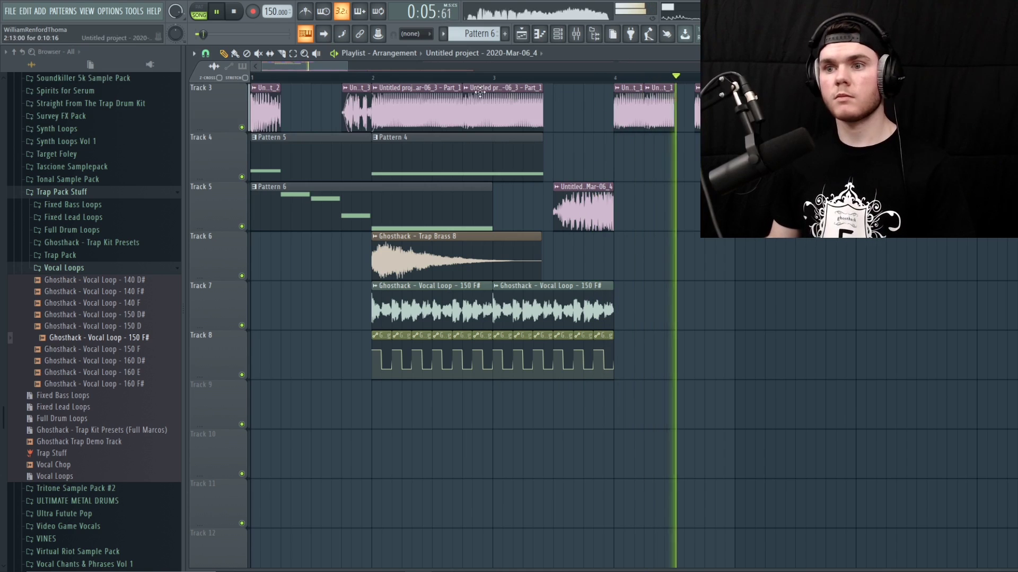
key("space")
left_click_drag(333, 65, 357, 66)
left_click(336, 80)
key("space")
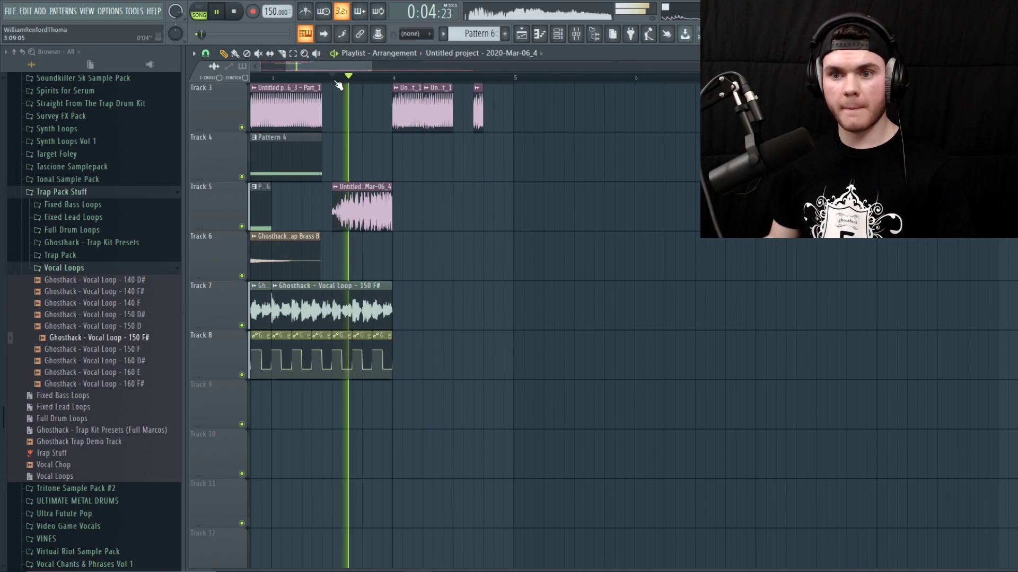
scroll(335, 81, "up", 3)
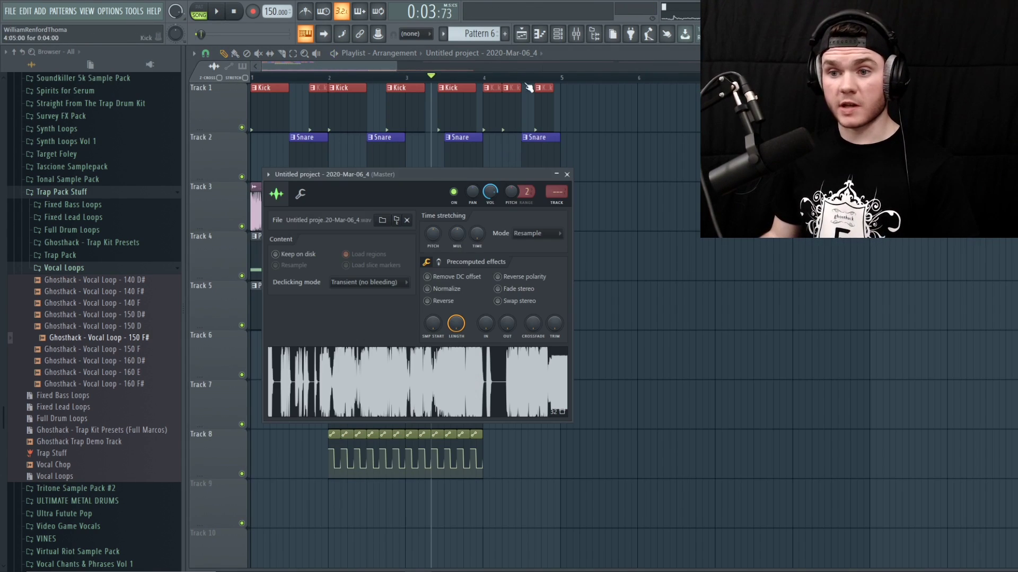
- Move the slice to Track 3 and process it on insert 33 with Maximus, OTT, Vocodex, Fruity parametric EQ 2, Patcher and Fruity WaveShaper
left_click(567, 174)
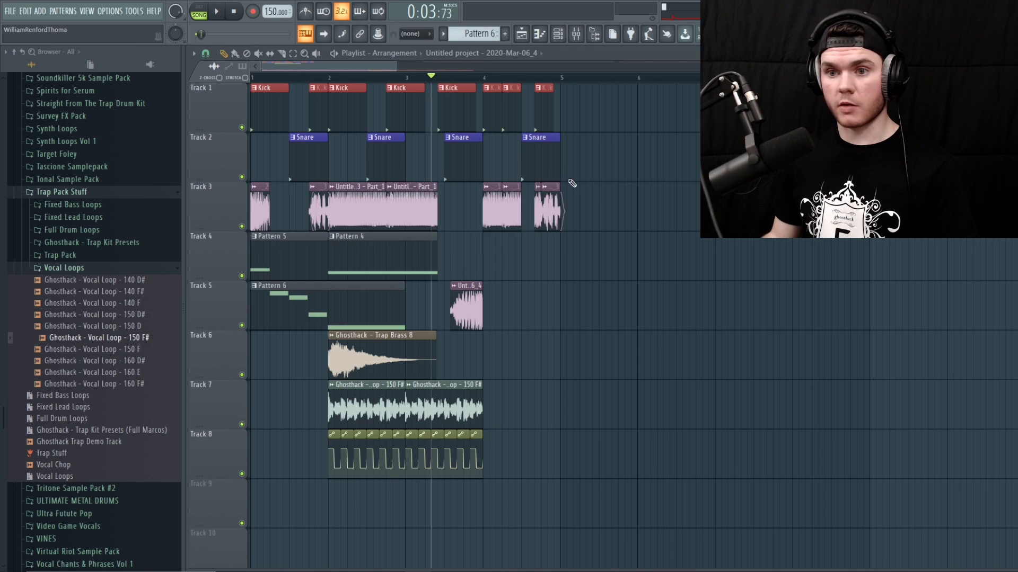
key("space")
key("space")
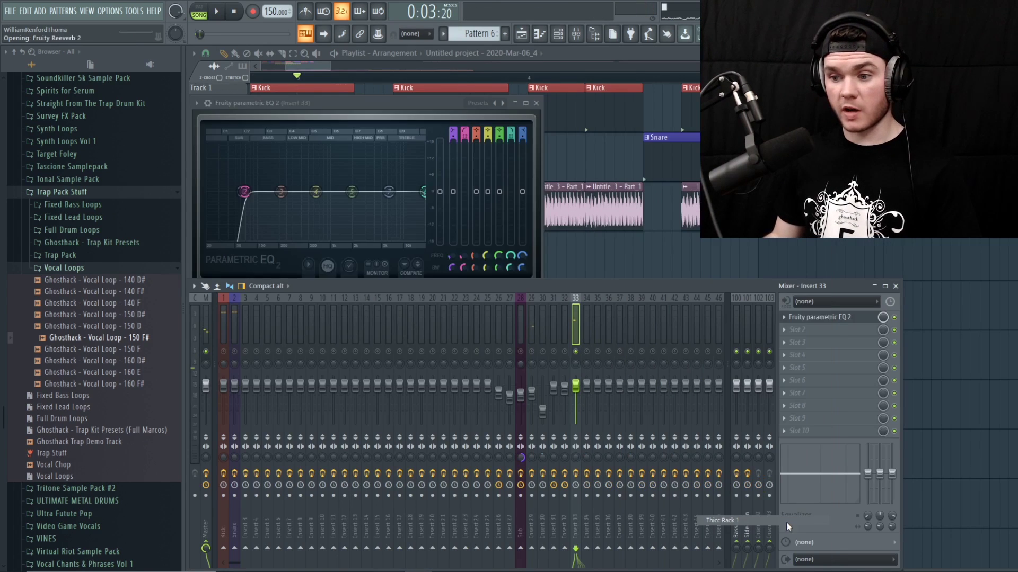
left_click(578, 321)
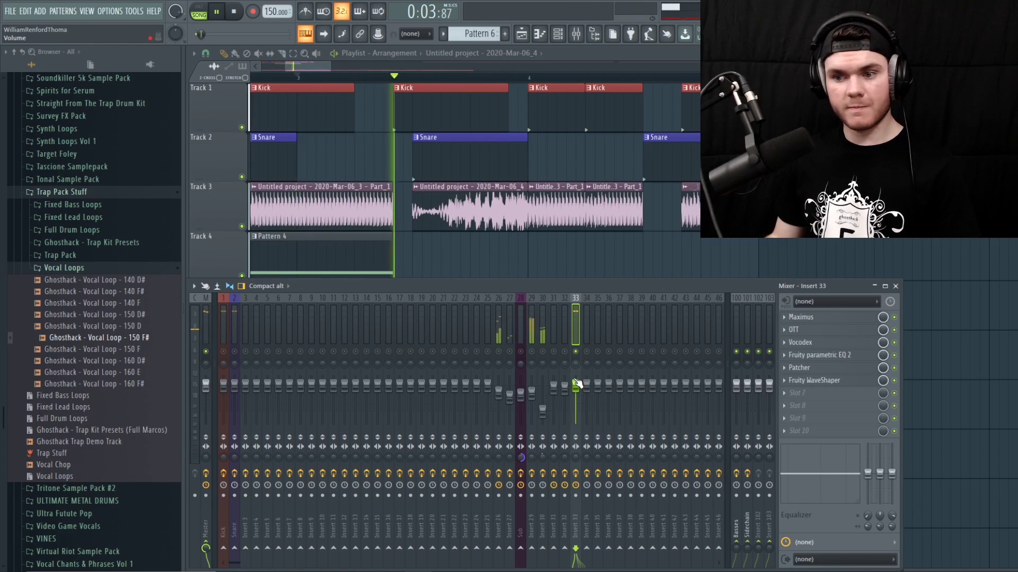
left_click(838, 356)
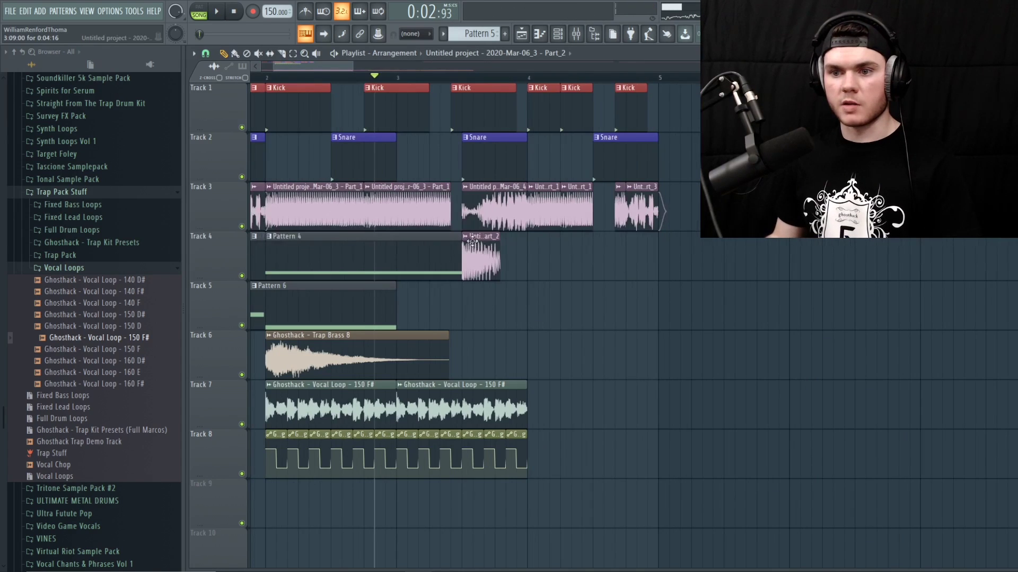
- Layer a short Part_2 audio slice on Track 4 beneath the start of the Track 3 fill before bar 4, and audition it
right_click(465, 237)
left_click(483, 256)
key("space")
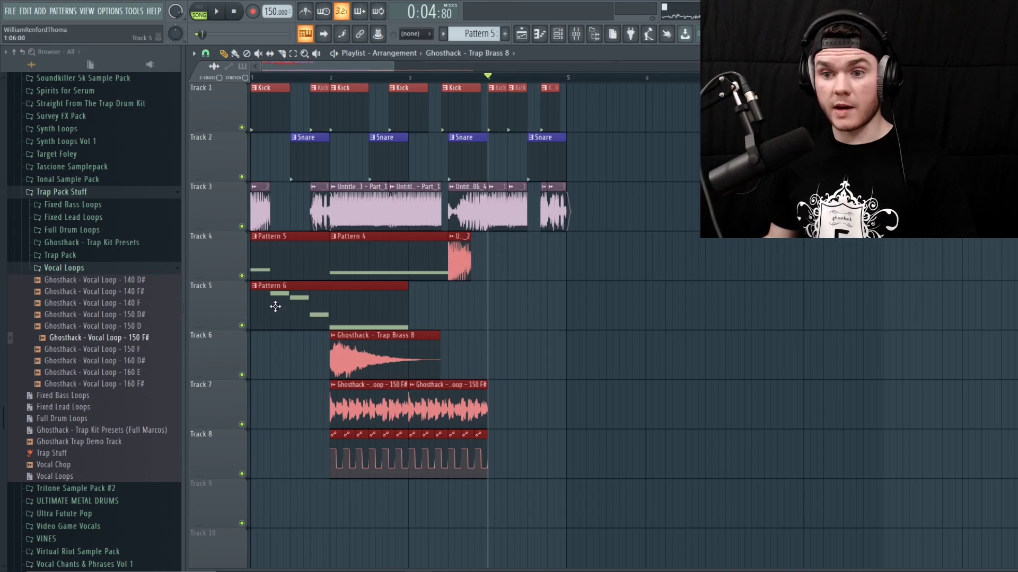
- Shift the clips below the snare down to free Track 3, giving the Part_2 slice its own track beneath the sliced audio
left_click_drag(275, 302, 274, 315)
left_click(569, 283)
right_click(569, 284)
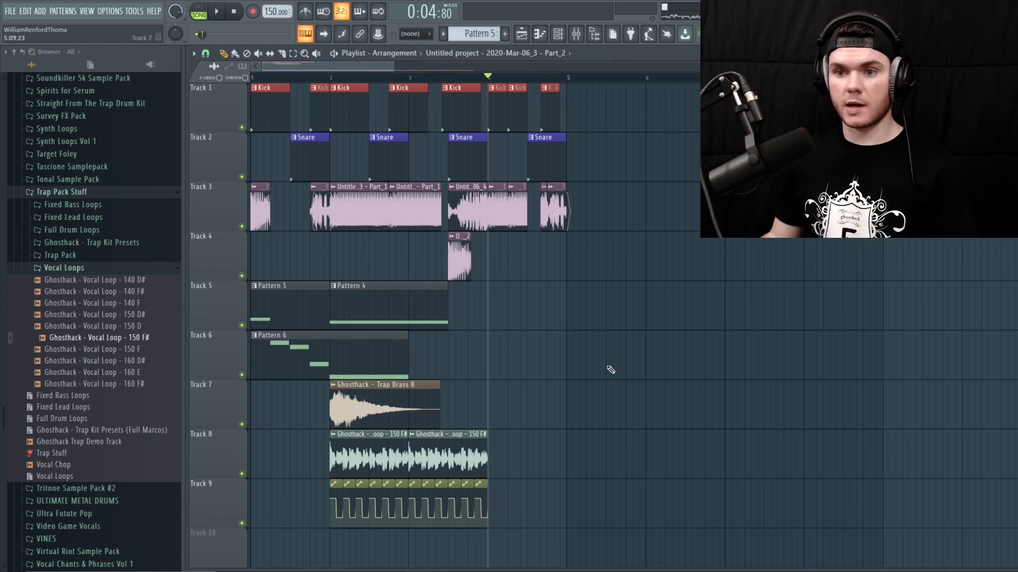
left_click_drag(629, 567, 252, 183)
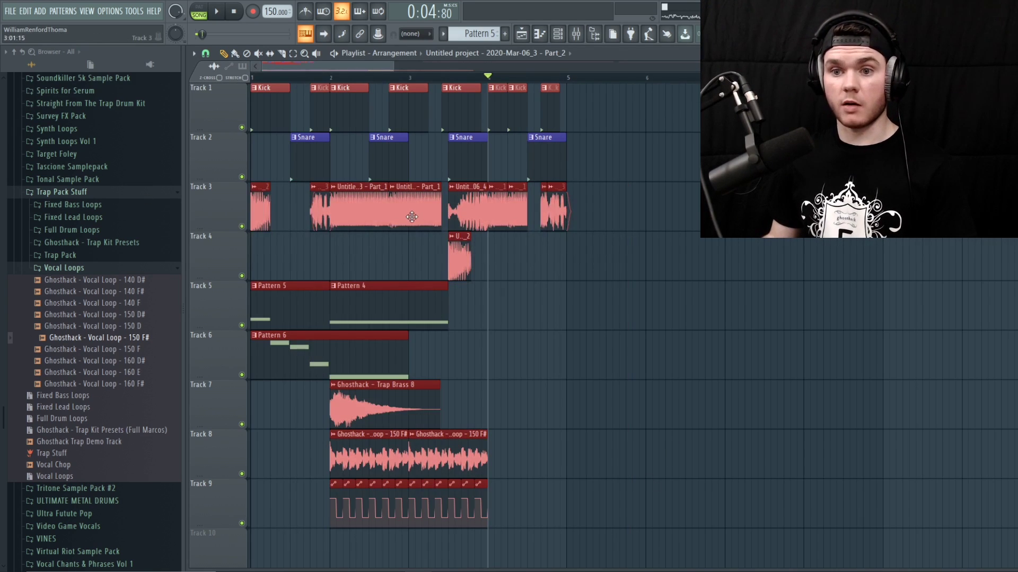
left_click_drag(412, 215, 412, 264)
left_click(652, 293)
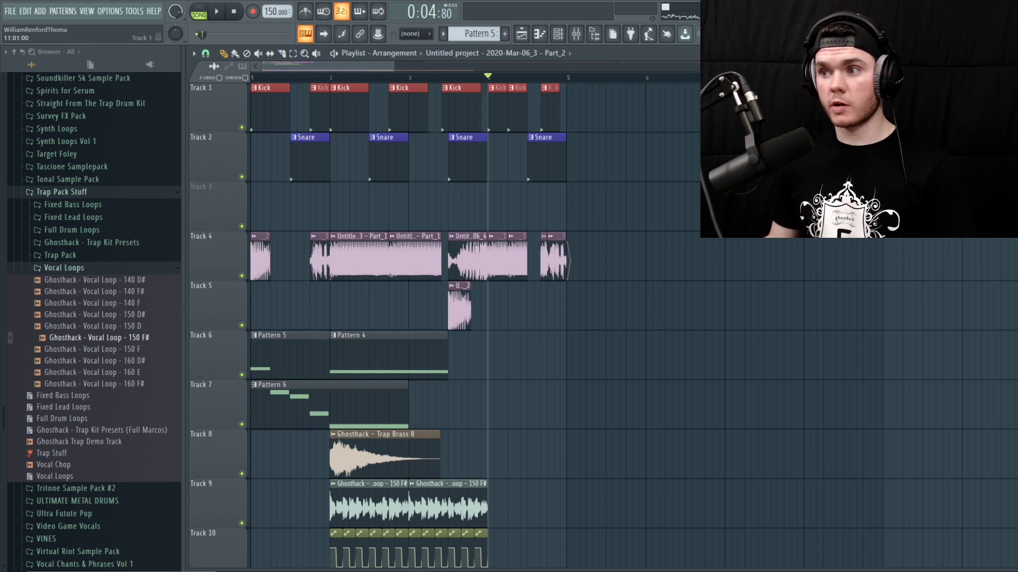
scroll(605, 326, "down", 3)
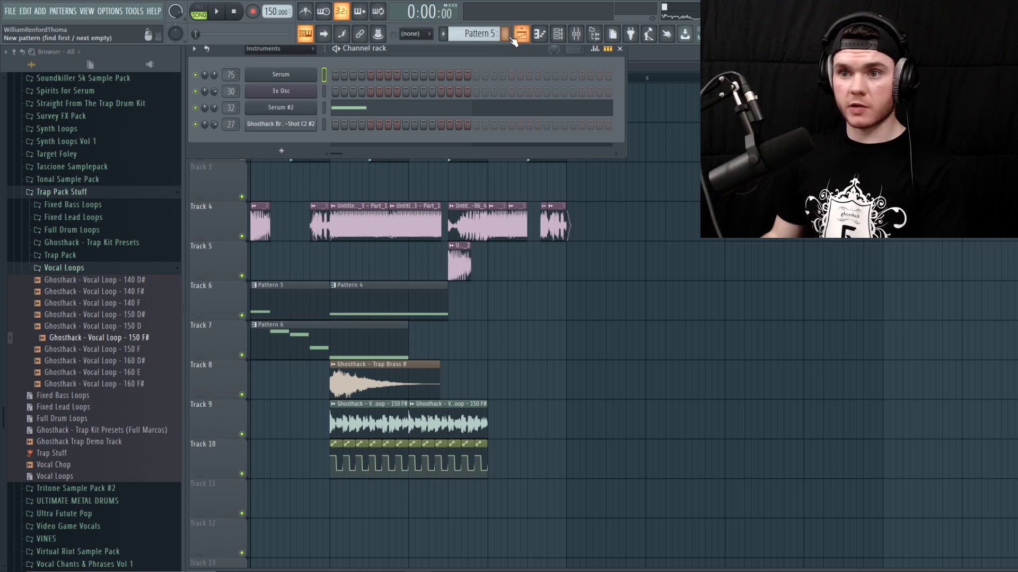
- Create Pattern 7 and add a new Serum instrument to the channel rack
left_click(509, 36)
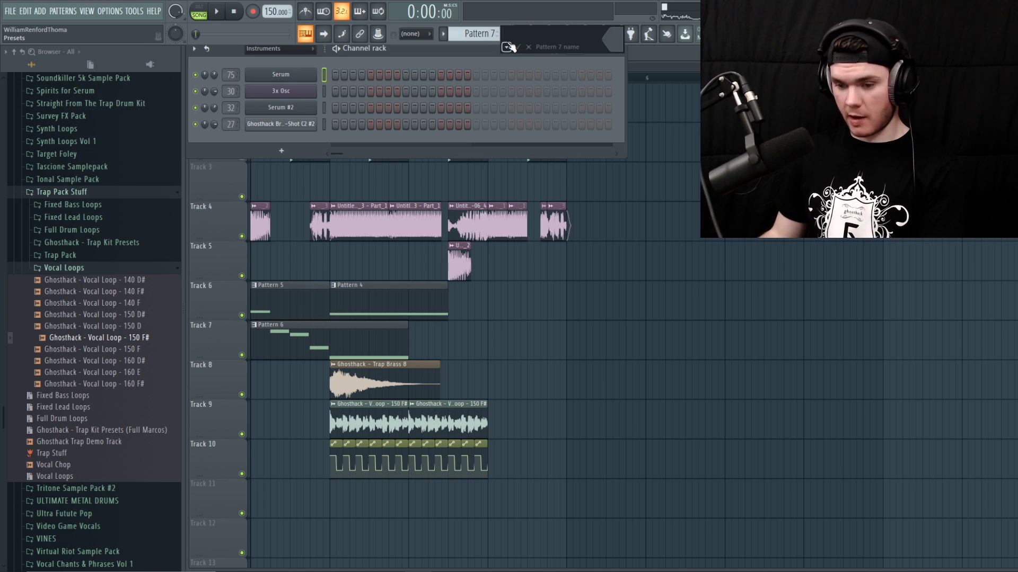
left_click(281, 151)
left_click(364, 187)
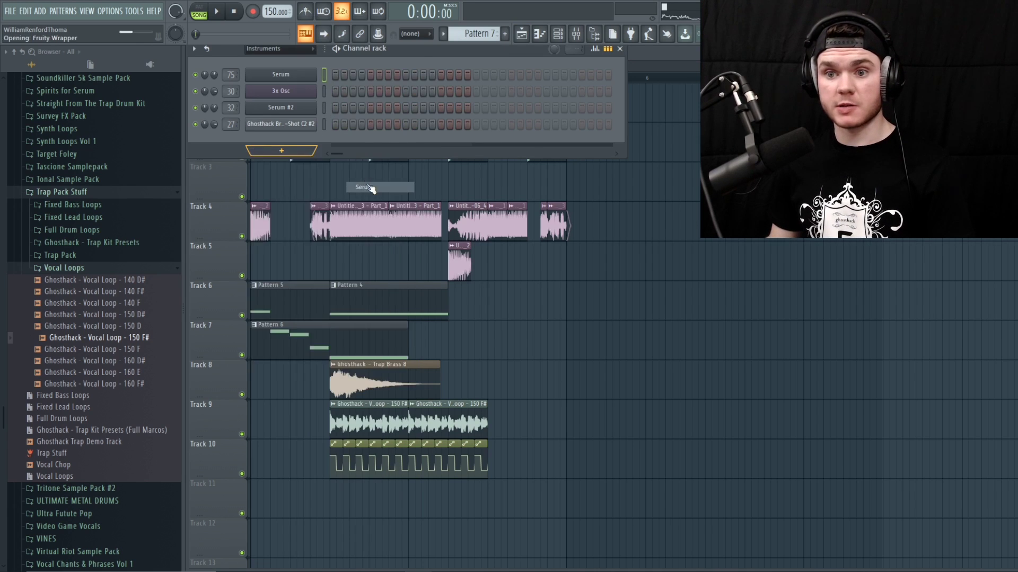
left_click_drag(403, 162, 345, 100)
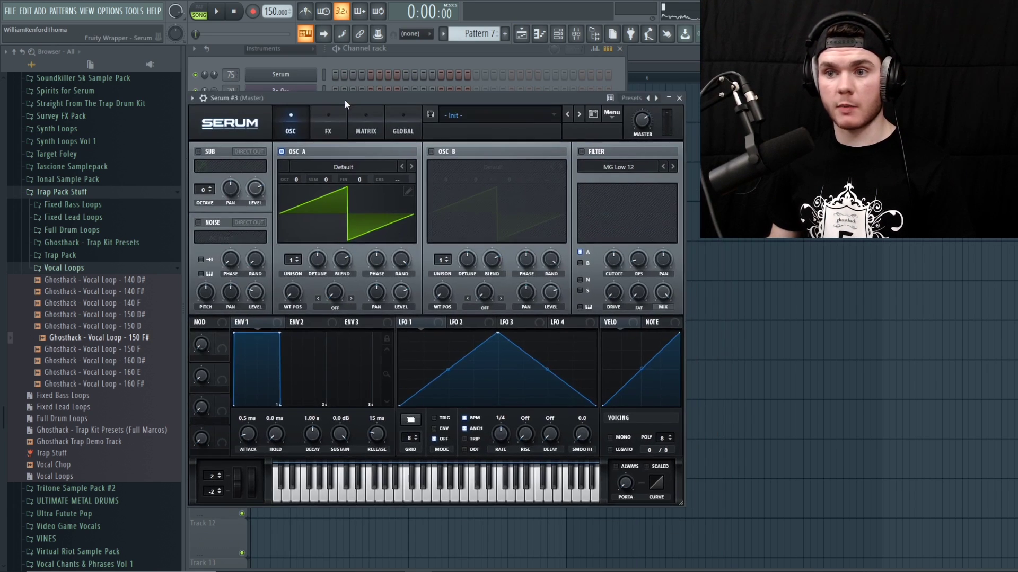
- Load the "MISC - Clean Heavy 808" preset from Ghosthack - Essentials For Serum Vol. 2 into the new Serum and audition it
left_click(472, 114)
mouse_move(503, 259)
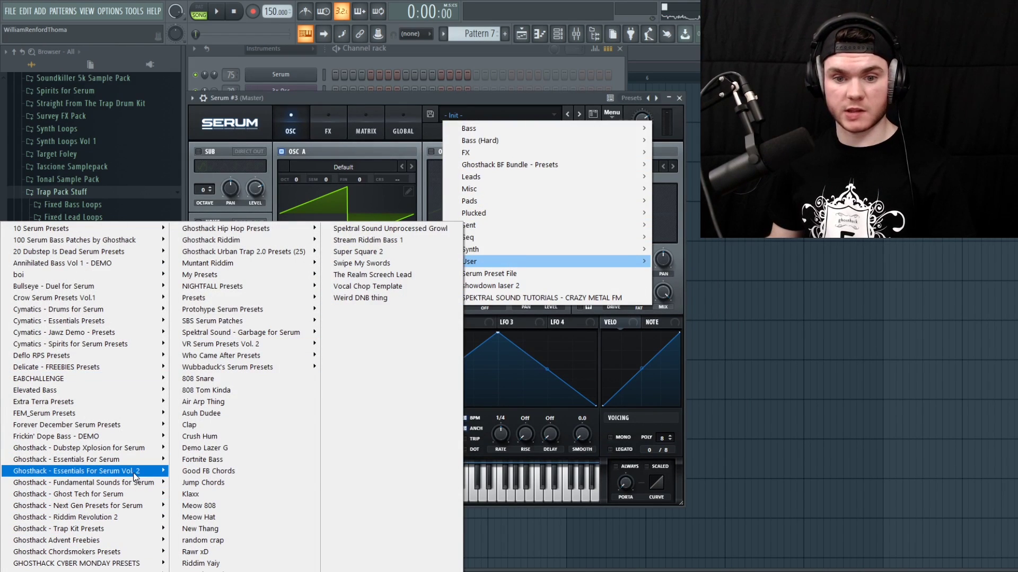
mouse_move(133, 474)
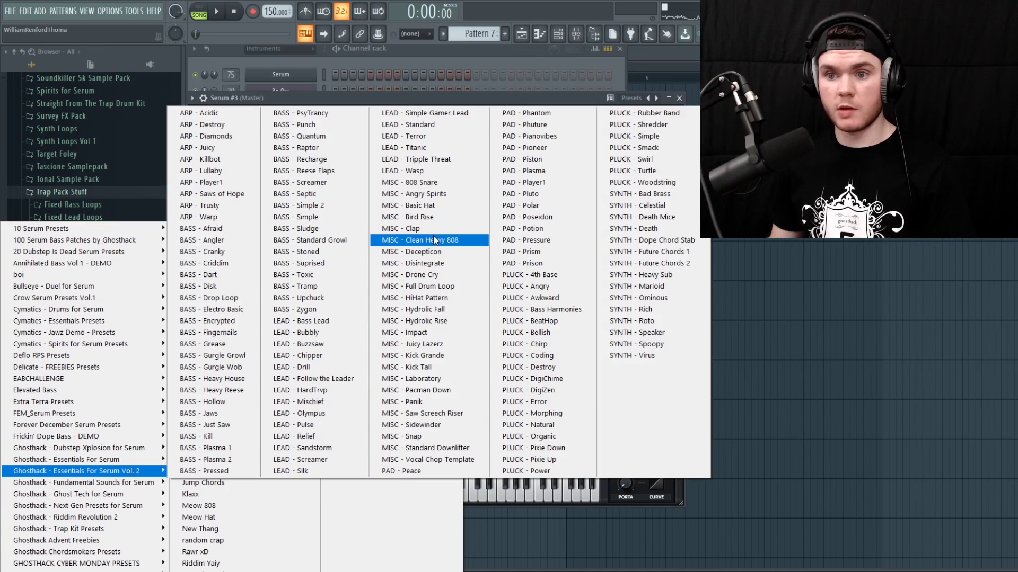
left_click(451, 241)
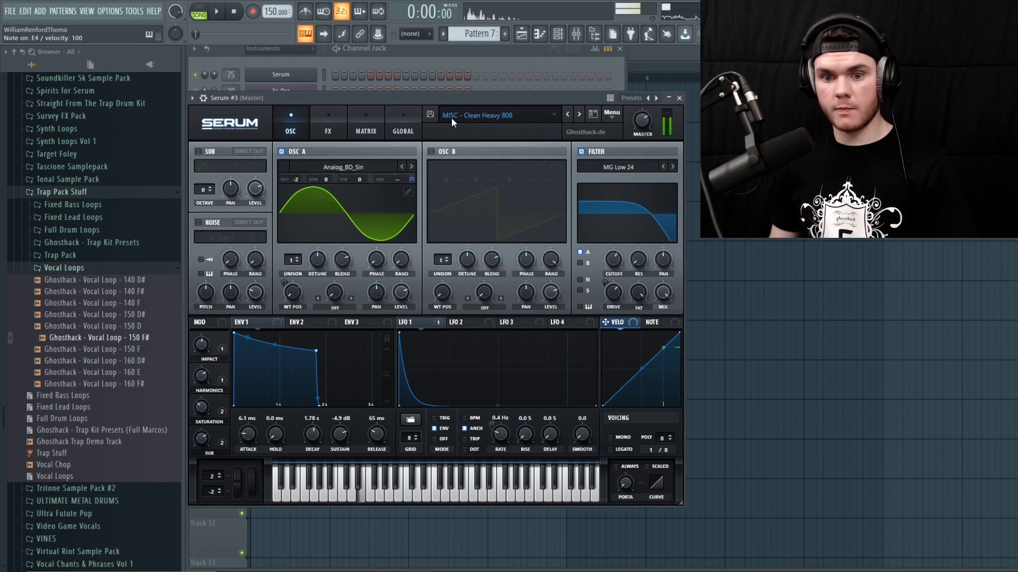
key("Escape")
- Enter an opening note for Serum #3, place Pattern 7 at the start of Track 3 and extend the clip to bar 5
right_click(298, 142)
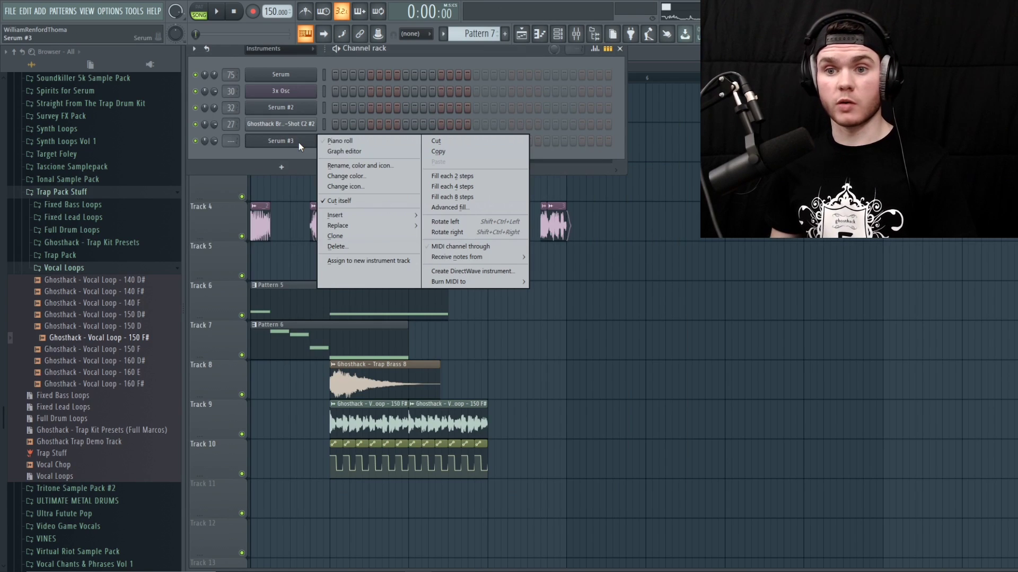
key("space")
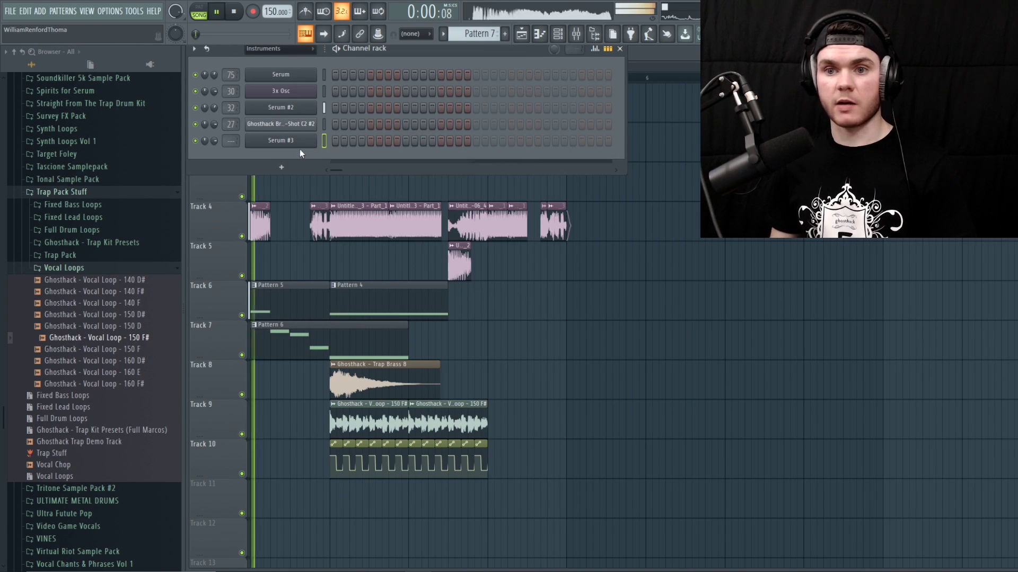
key("space")
right_click(303, 146)
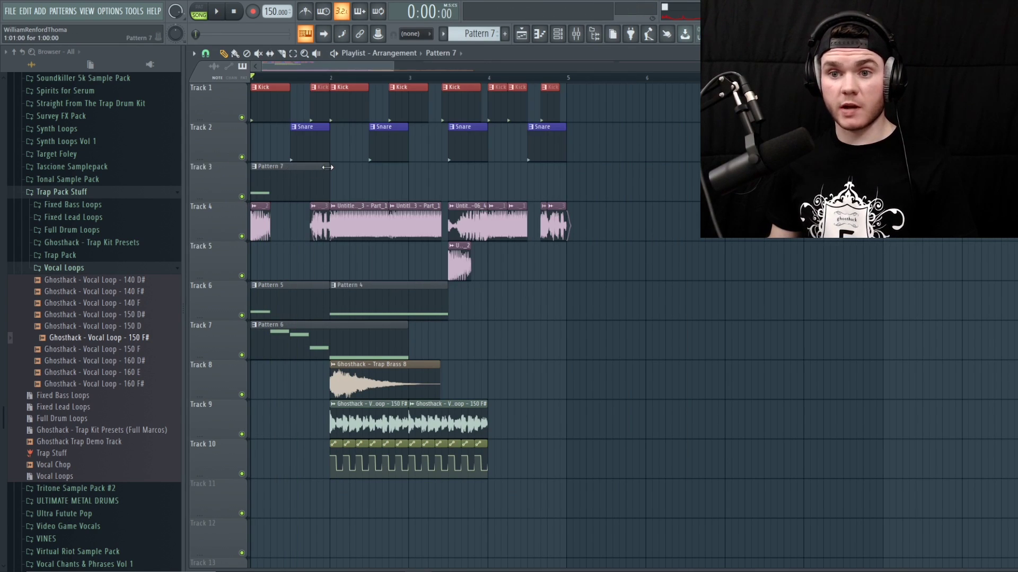
left_click_drag(328, 167, 561, 180)
key("F6")
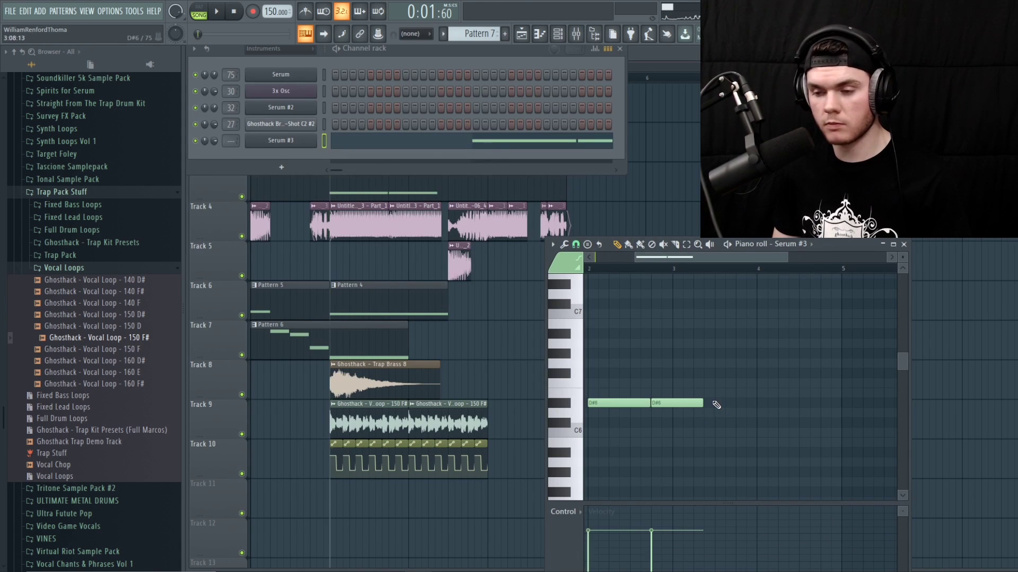
left_click(709, 403)
key("space")
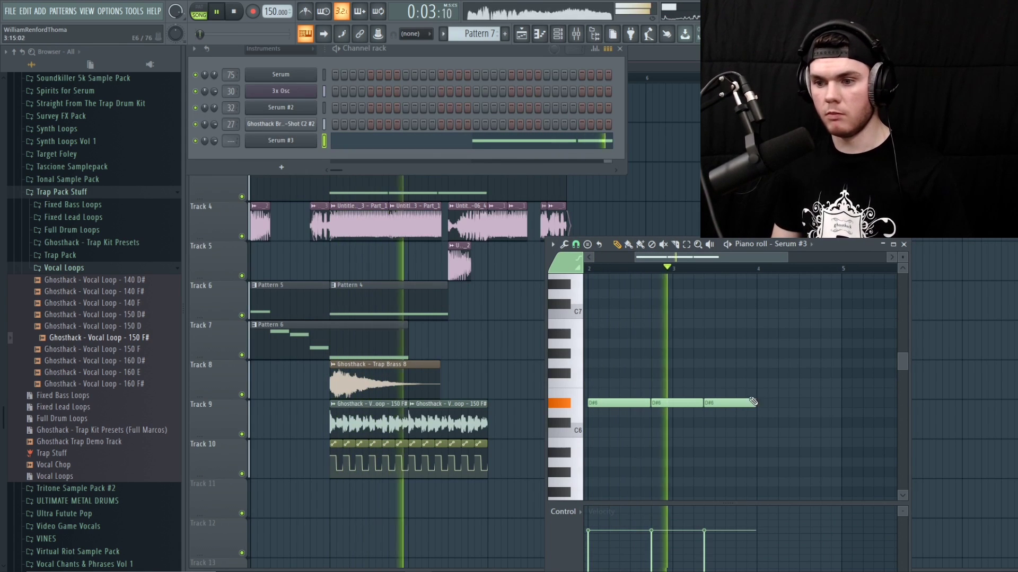
key("space")
right_click(729, 403)
key("space")
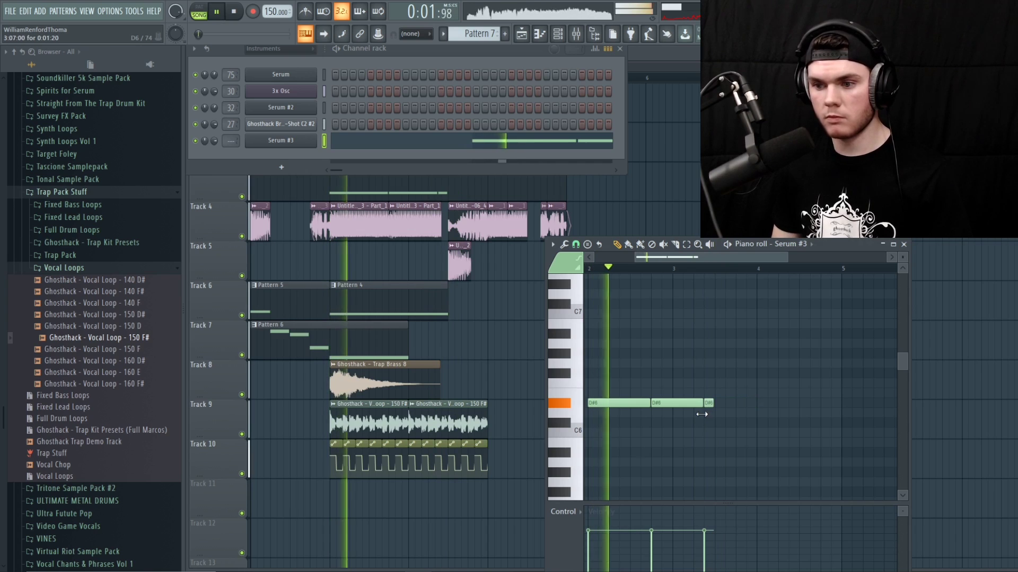
key("space")
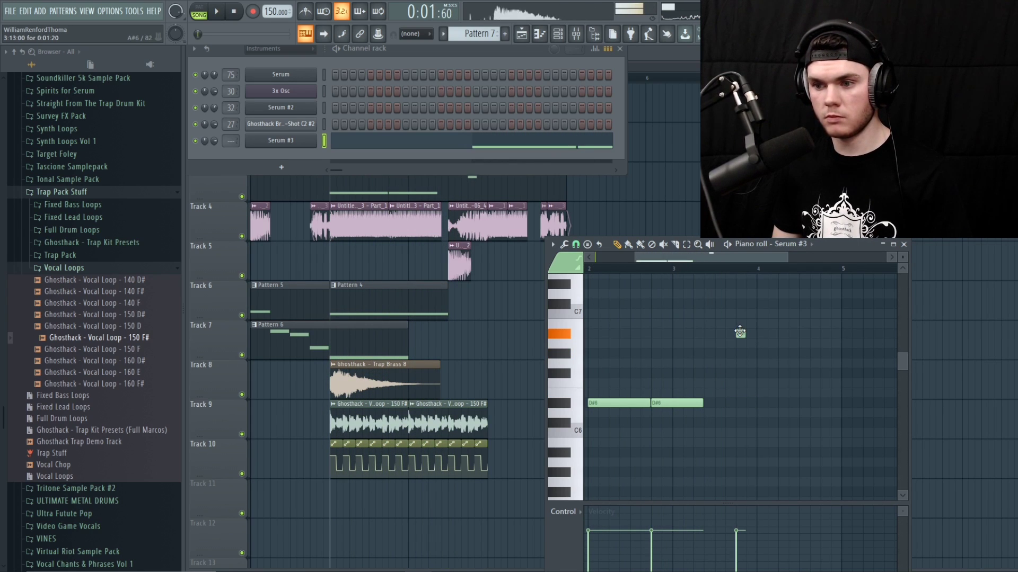
- Add a short A#6 note at 3:13 and a short D#6 note at bar 4 in the Serum #3 part, checking them against playback
left_click(740, 333)
key("space")
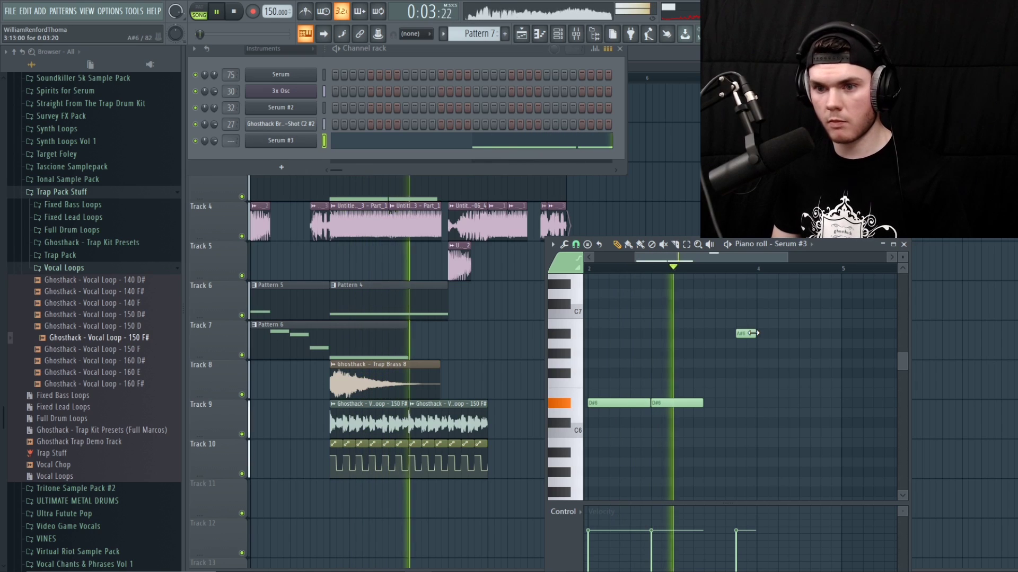
key("space")
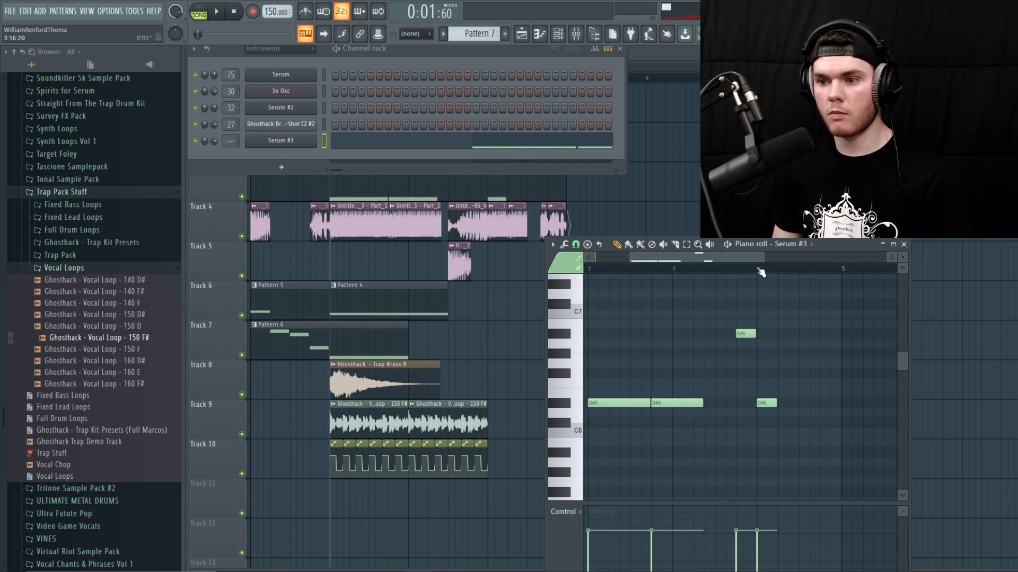
key("space")
- Add two more D#6 notes in bar 4, stretching the last one to bar 5, and change the piano roll's snap setting
left_click(780, 403)
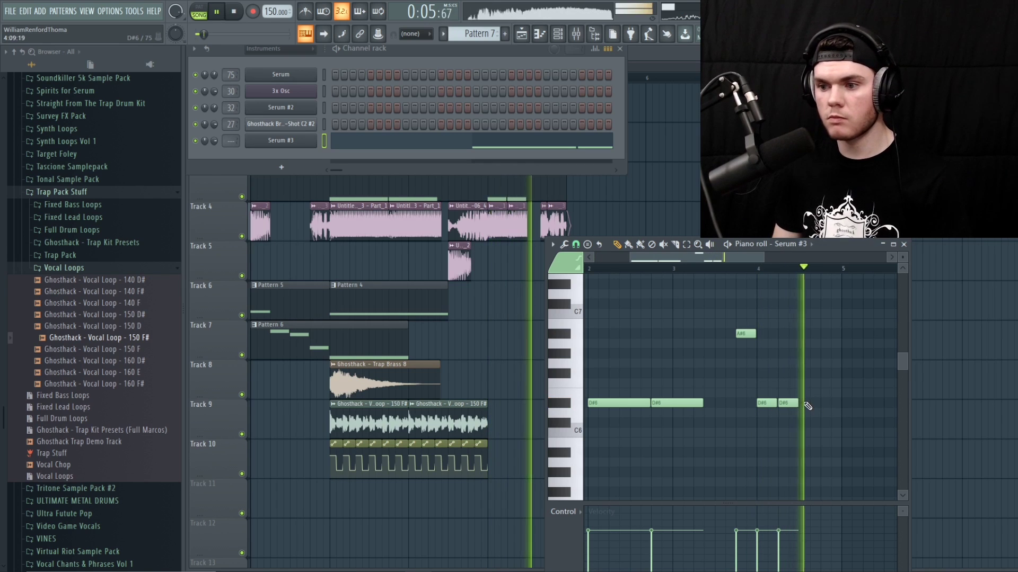
left_click(815, 404)
left_click_drag(822, 404, 840, 404)
key("space")
left_click(576, 244)
left_click(602, 360)
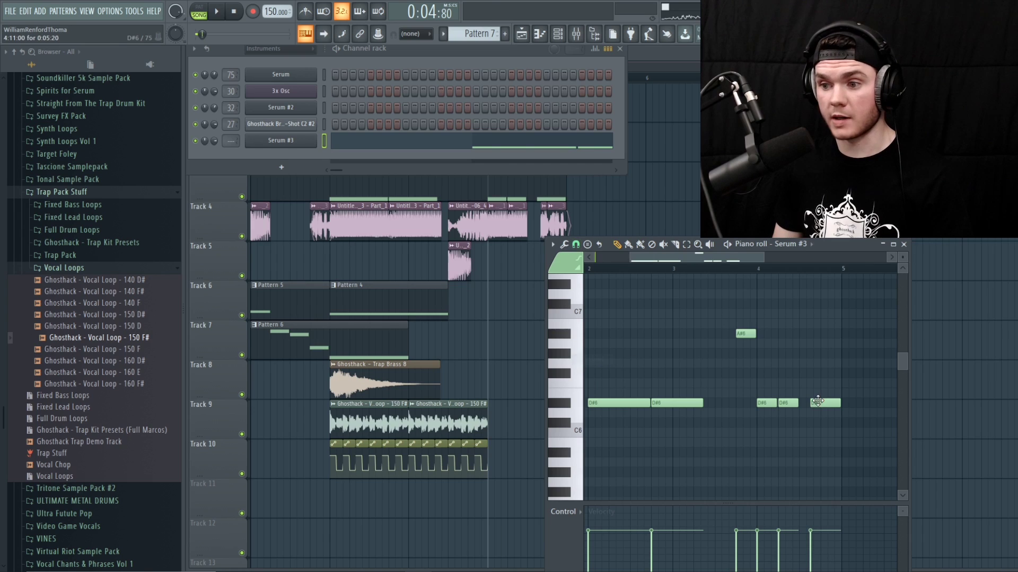
- Replace the last D#6 note in bar 4 of the Serum #3 part with a much shorter one, checking it against playback
key("space")
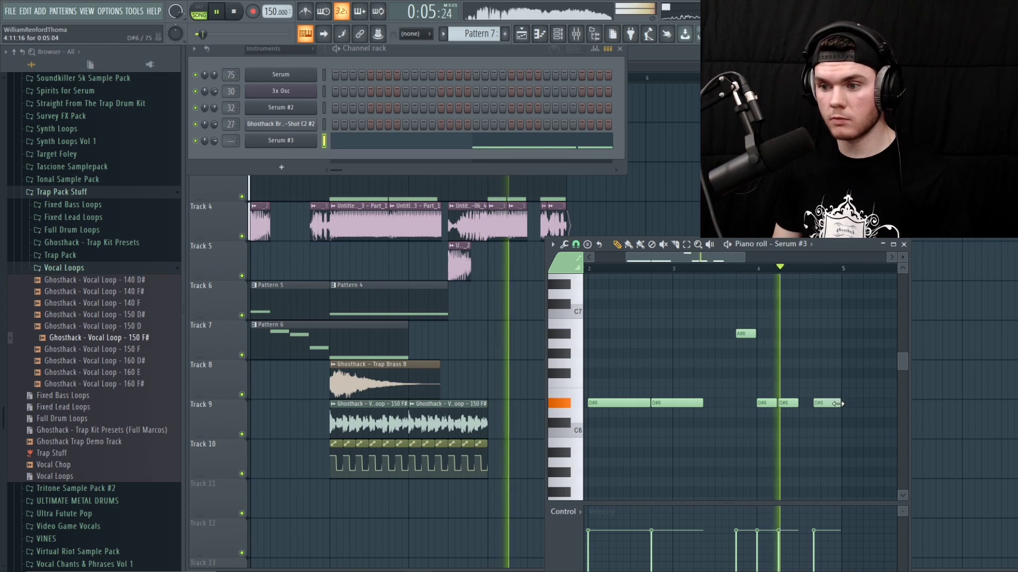
right_click(828, 402)
key("space")
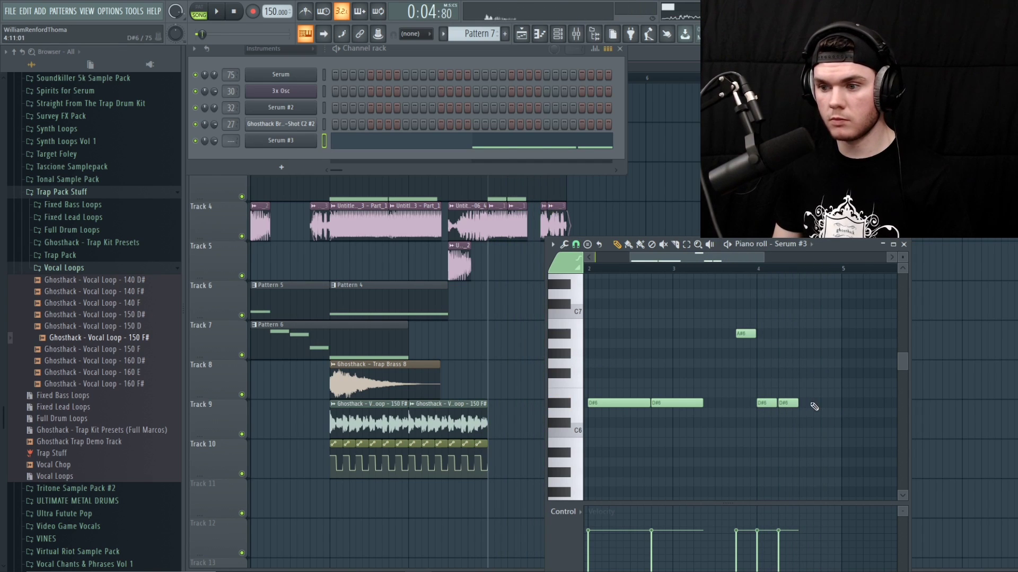
left_click_drag(832, 403, 819, 404)
key("space")
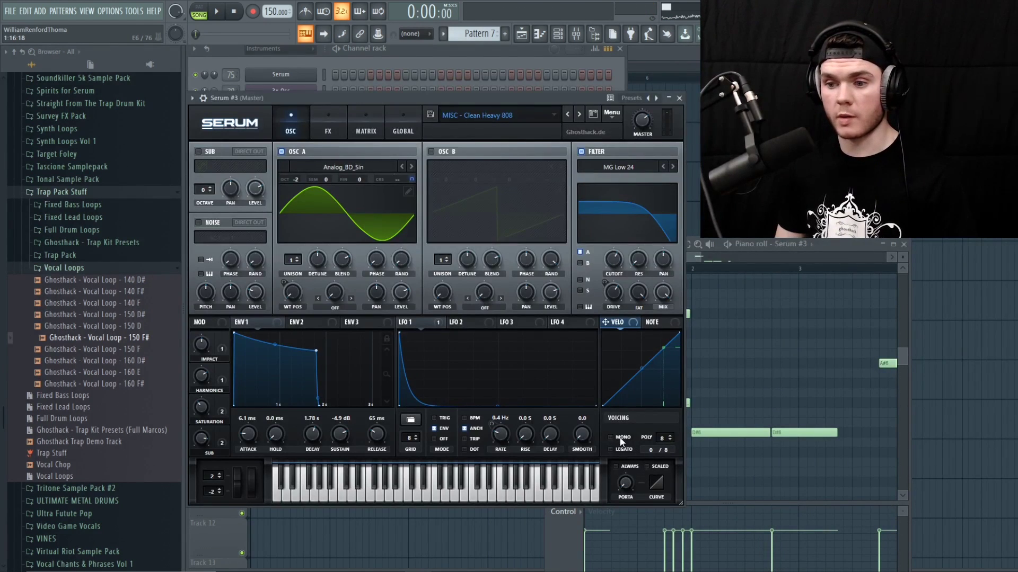
- Enable mono and legato voicing in Serum #3, audition it with live notes and play back the part
key("c")
key("e")
mouse_move(622, 484)
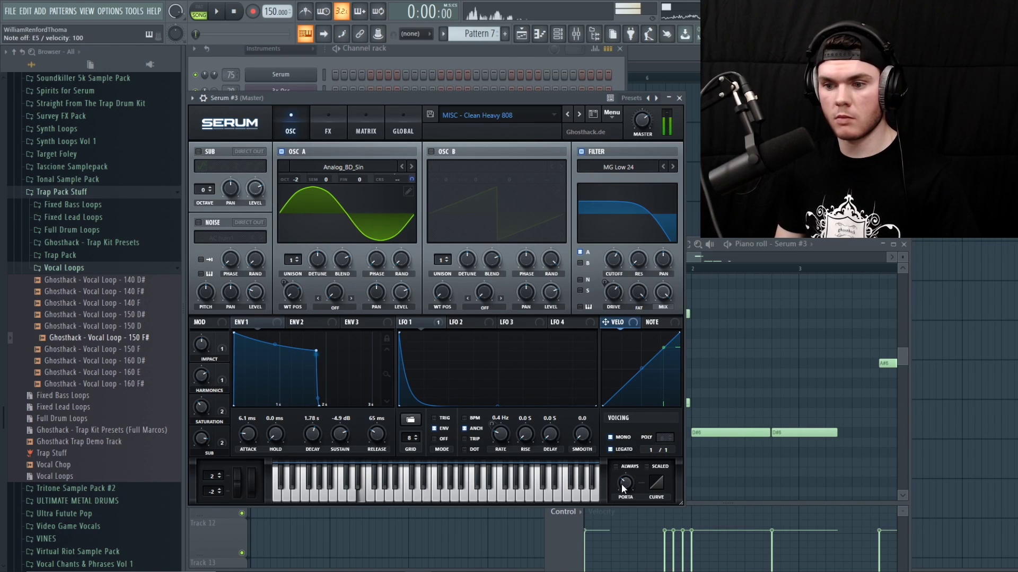
key("e")
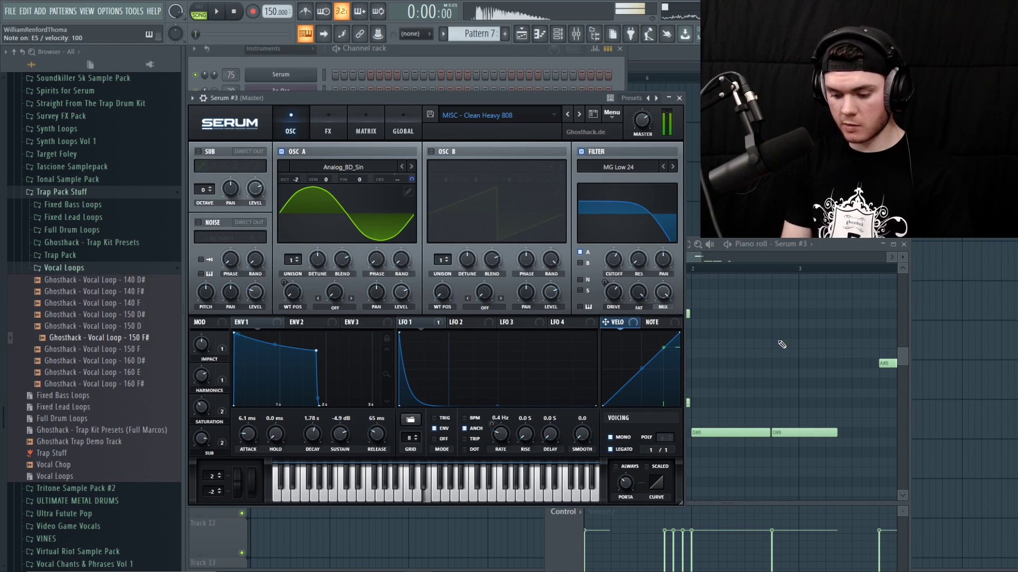
key("space")
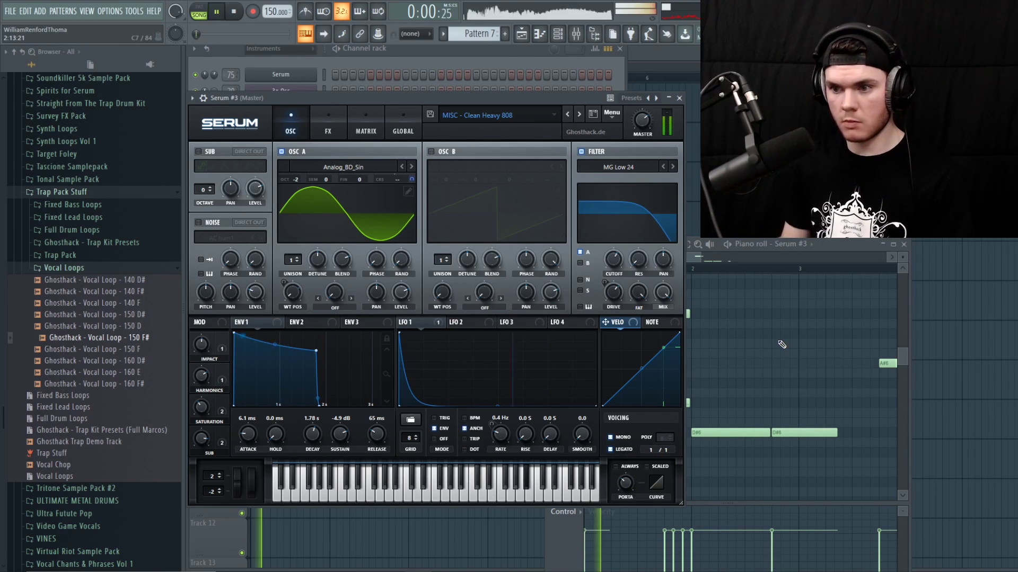
left_click(833, 252)
scroll(694, 272, "down", 5)
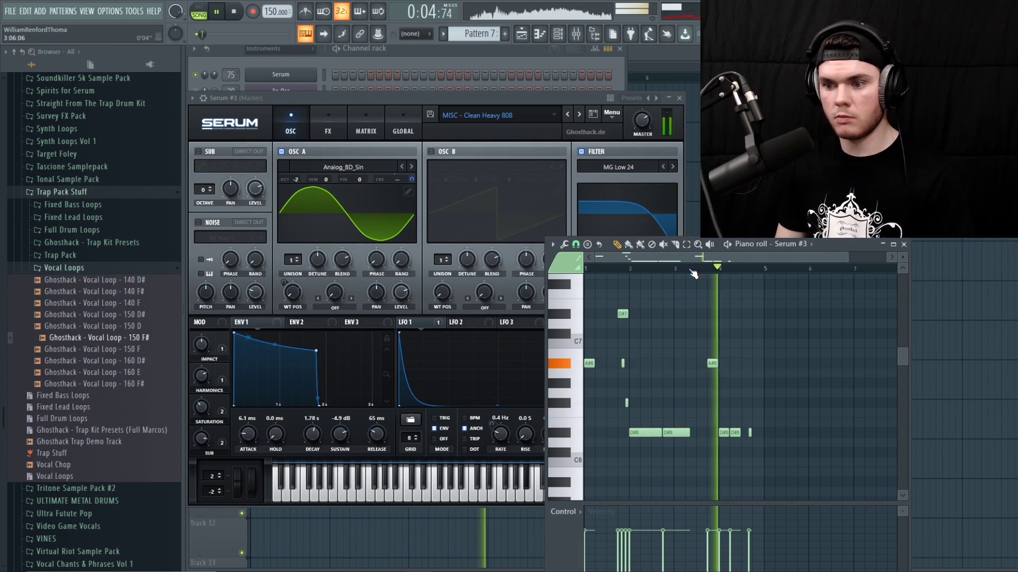
key("space")
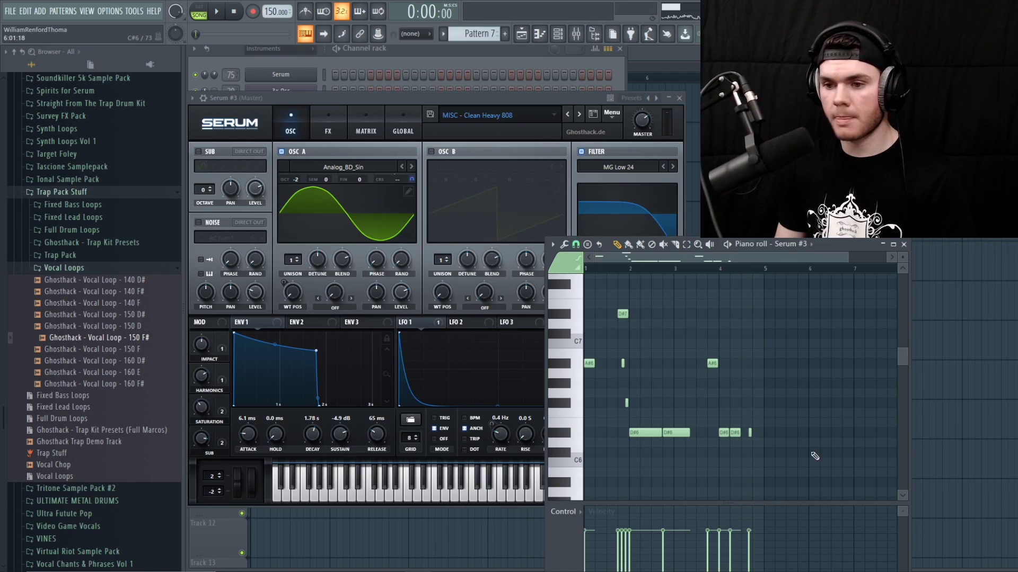
- Transpose all Serum #3 notes down two octaves, play the part back and delete the stray C5 note in bar 5
key("ctrl+a")
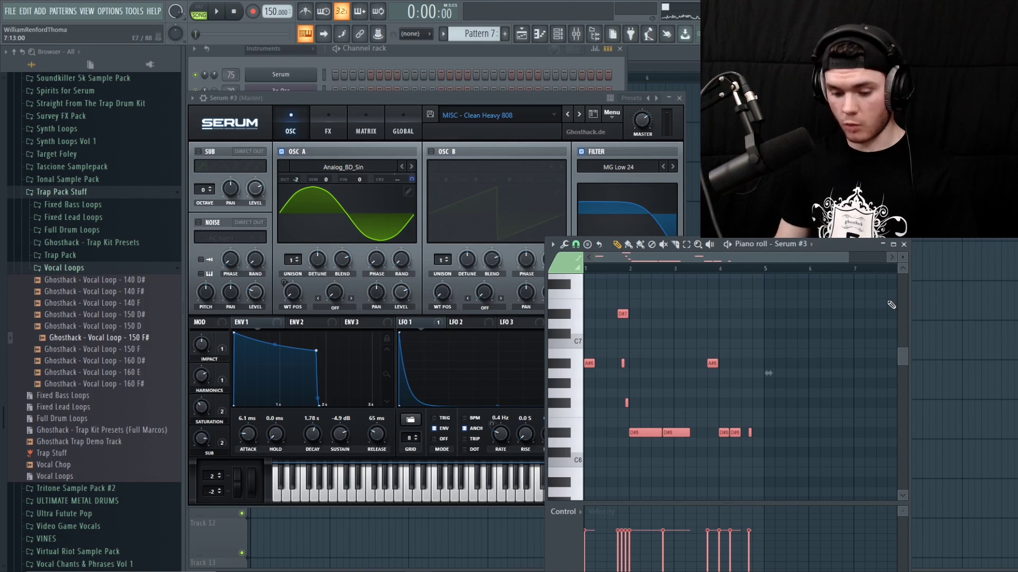
key("ctrl+Down")
scroll(848, 403, "down", 5)
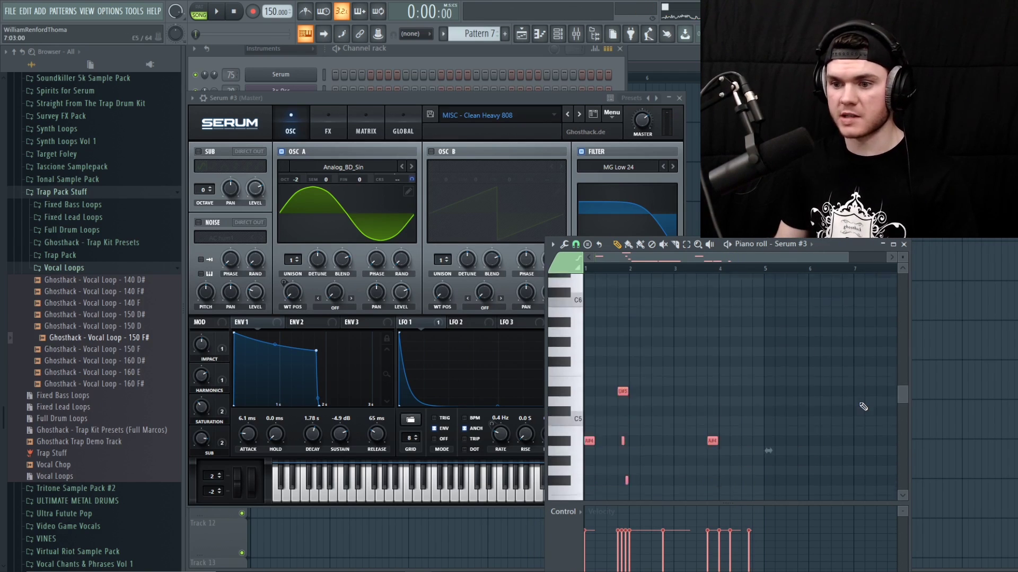
key("space")
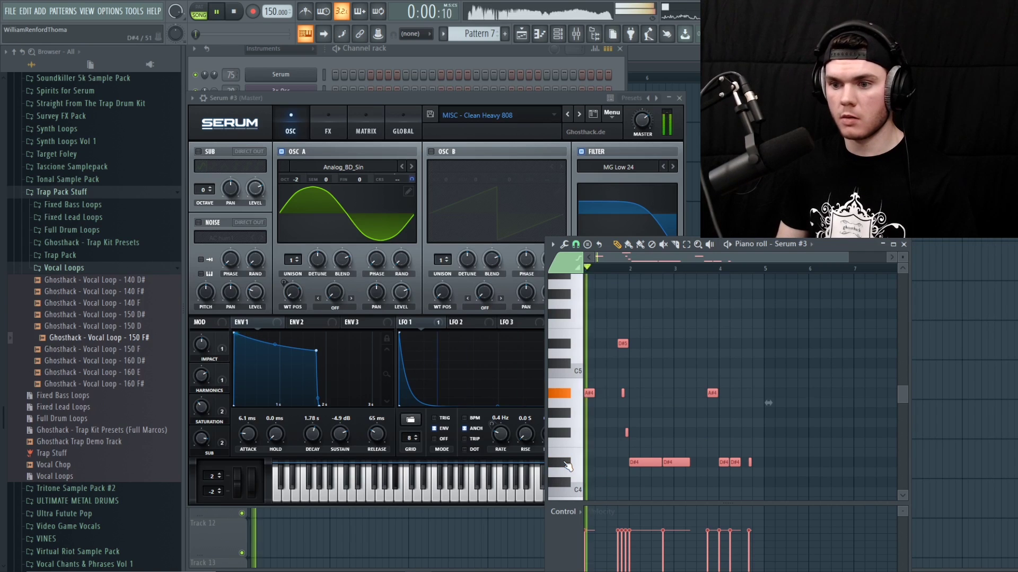
left_click(791, 370)
right_click(792, 374)
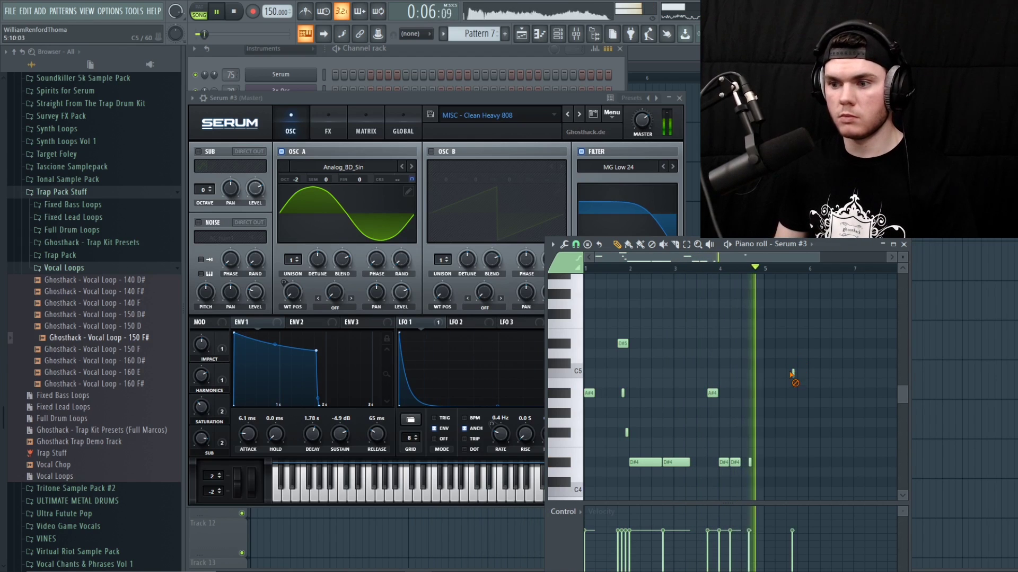
key("space")
- Replace the quick notes at the end of bar 1 with one A#4 note, set the opening note to D#4 and audition the change
left_click_drag(621, 393, 616, 393)
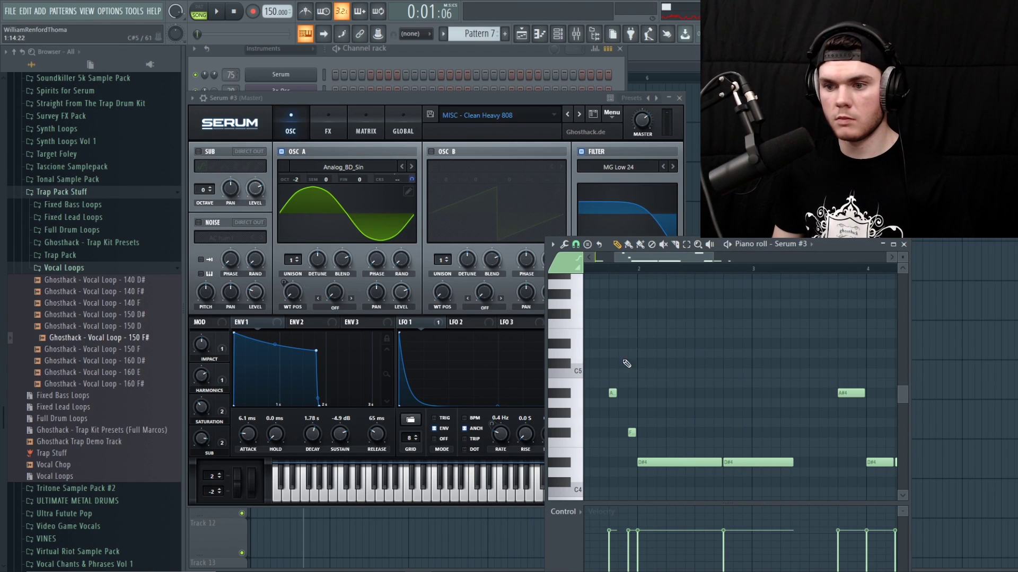
left_click_drag(650, 256, 627, 263)
left_click(617, 269)
key("space")
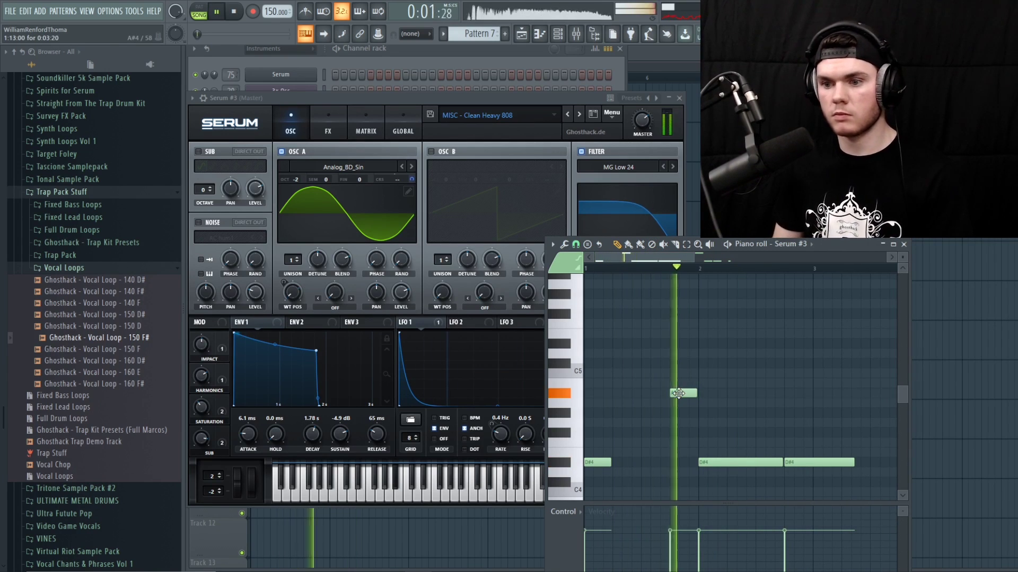
key("space")
- Raise the note at the end of bar 1 to D#5 and further to D#6, checking each pitch against playback
left_click_drag(678, 394, 679, 338)
key("space")
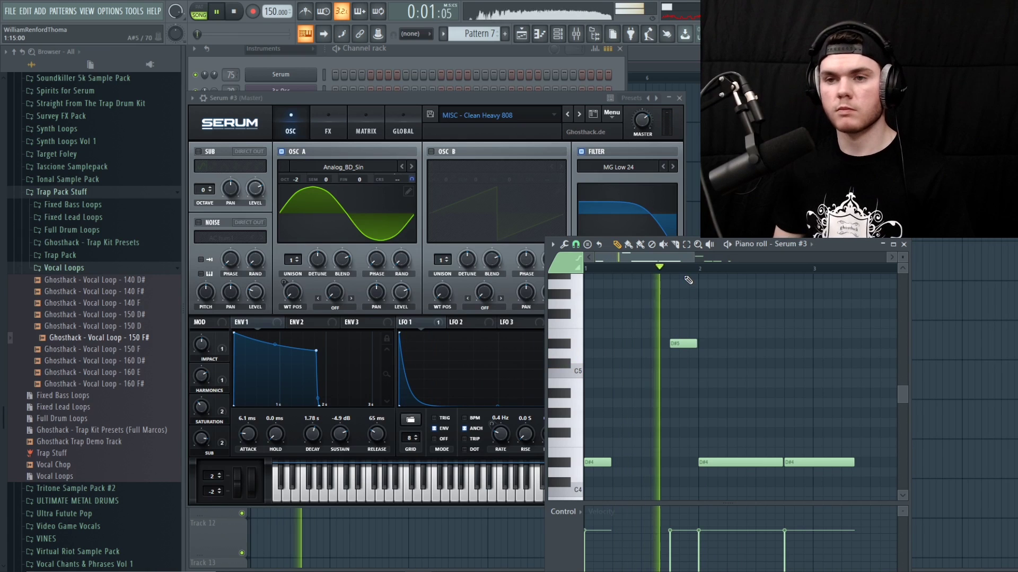
key("space")
scroll(701, 419, "up", 4)
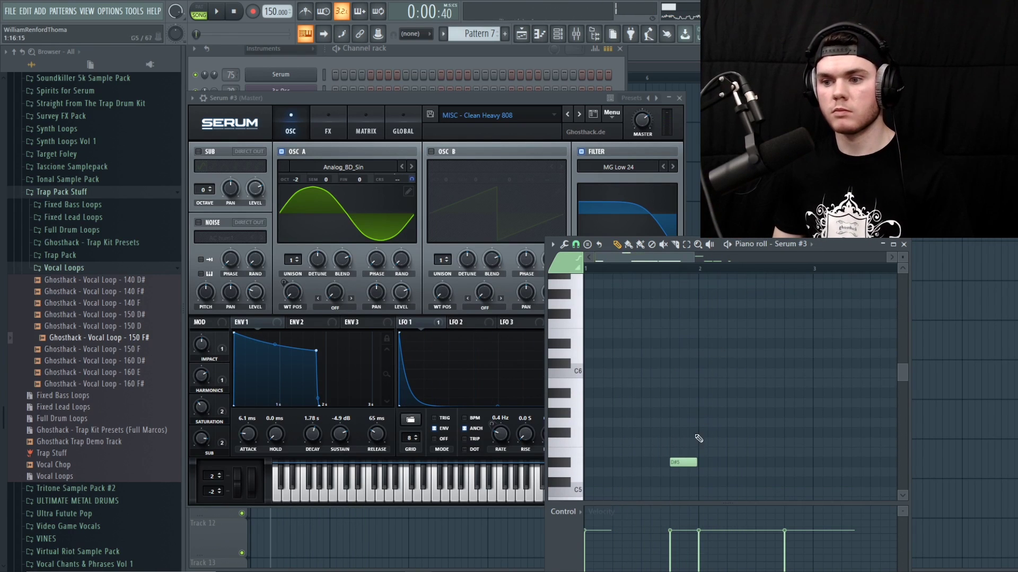
key("space")
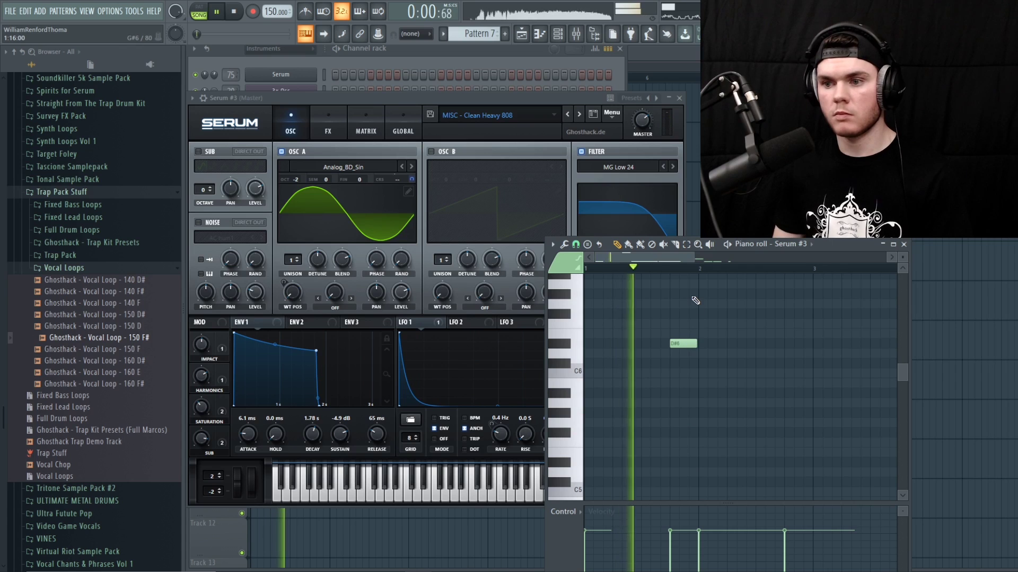
scroll(668, 297, "down", 3)
scroll(631, 350, "down", 3)
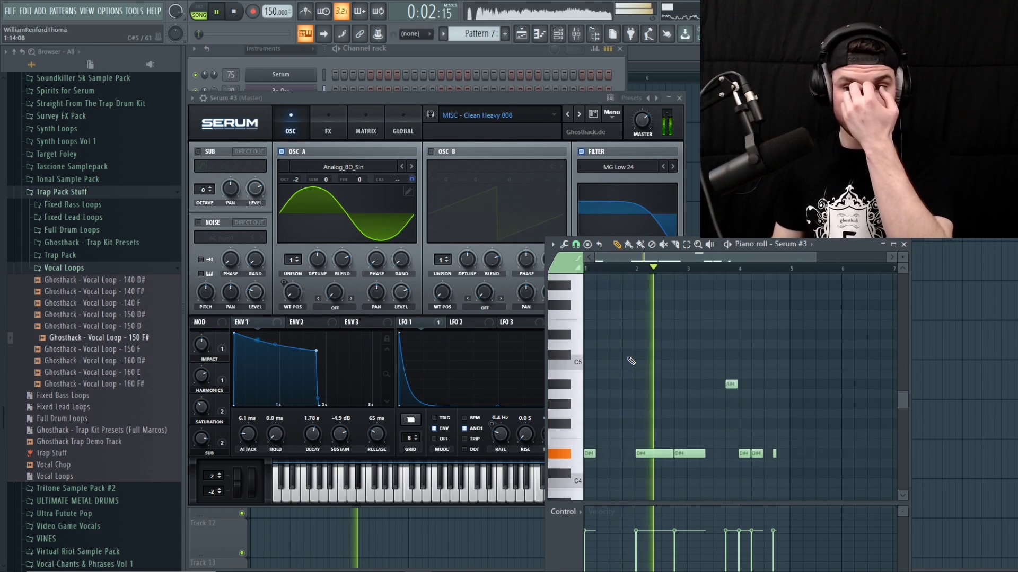
scroll(631, 361, "down", 3)
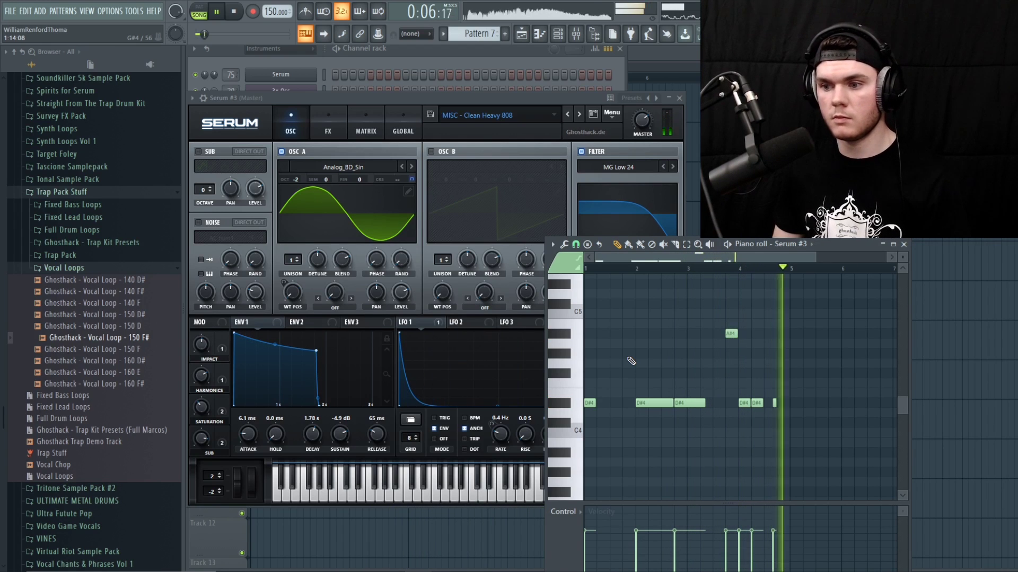
key("space")
- Play the arrangement from bar 2 and route Serum #3 to mixer insert 34 with a Fruity parametric EQ 2
left_click(904, 245)
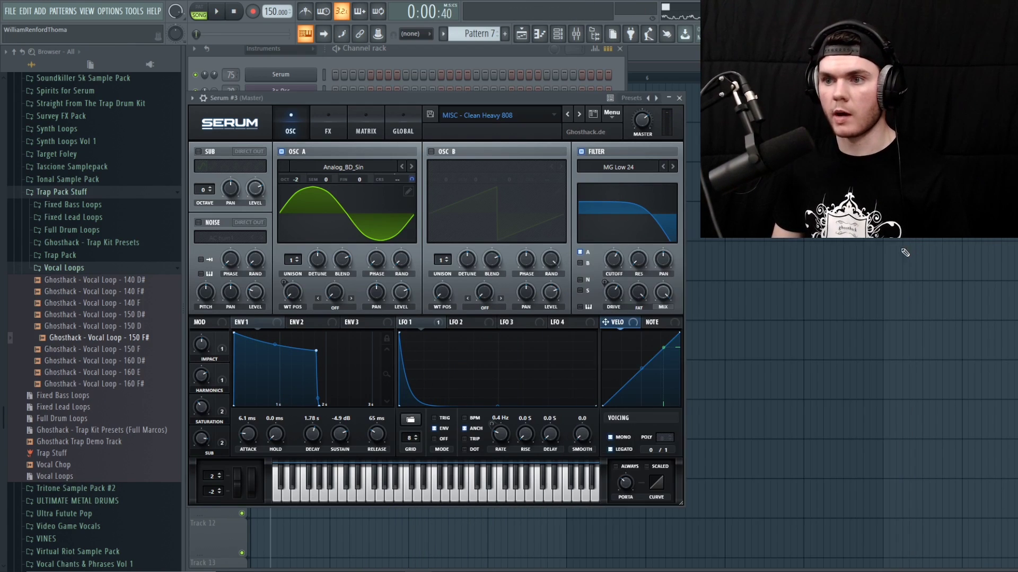
left_click(676, 58)
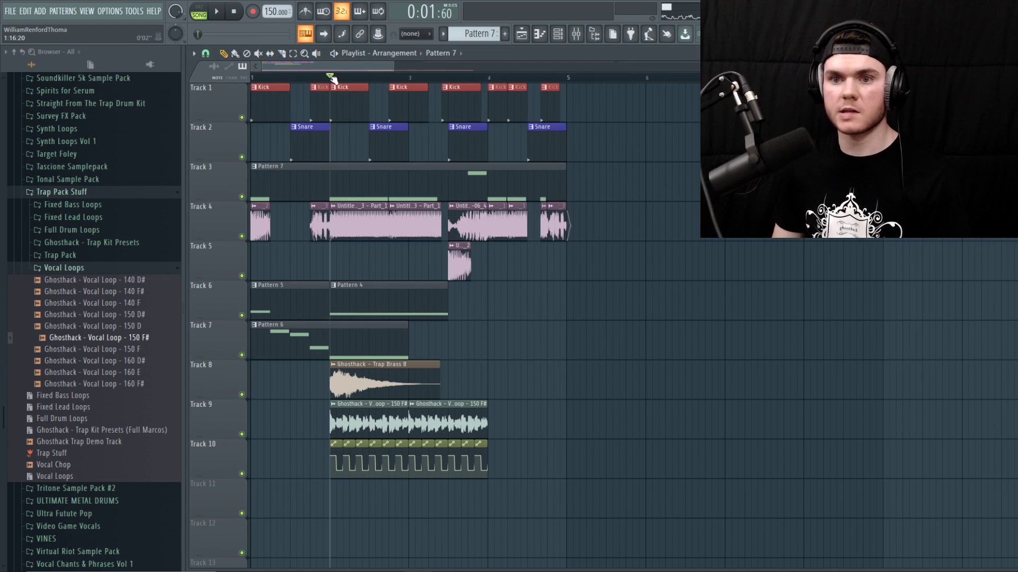
key("space")
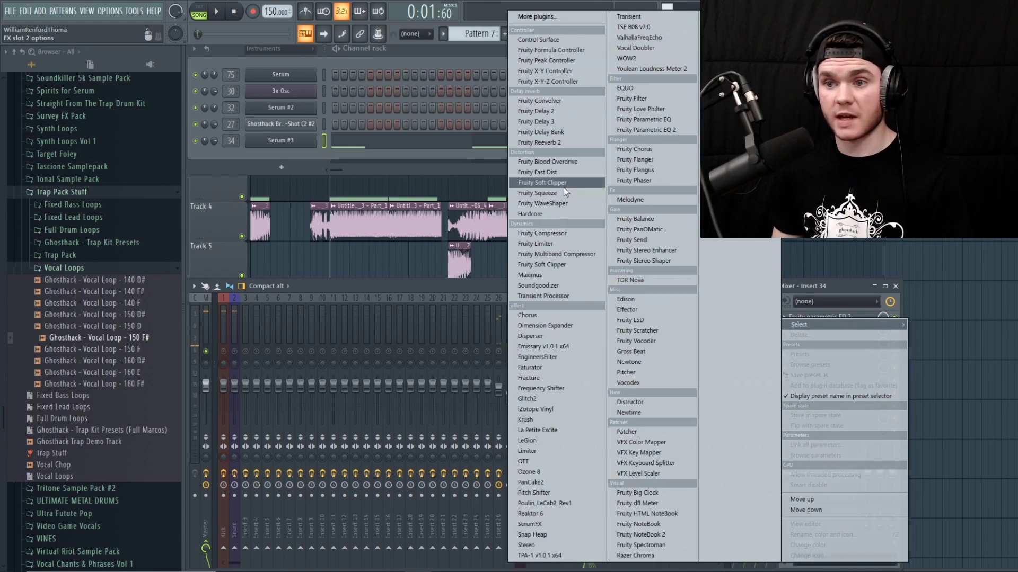
- Load Fruity soft clipper on insert 34 in place of Fruity Squeeze and move it ahead of the EQ during playback
left_click(564, 192)
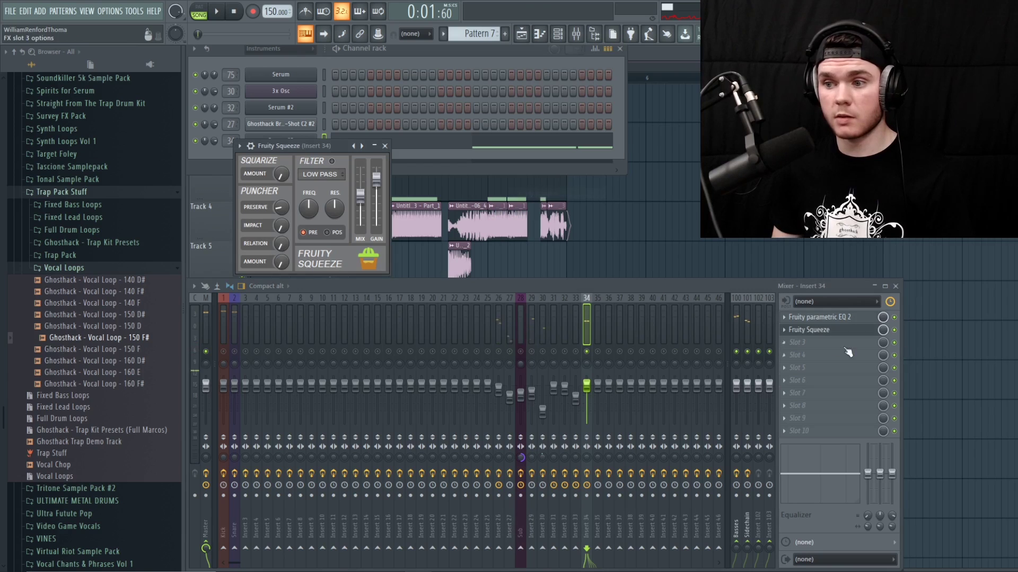
left_click(785, 331)
mouse_move(800, 309)
left_click(556, 189)
key("space")
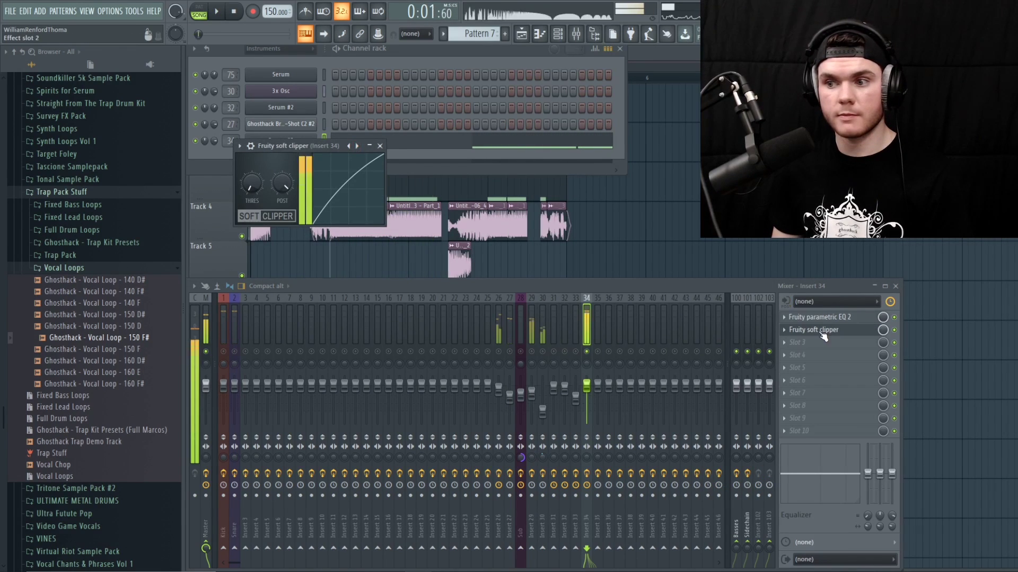
left_click_drag(823, 335, 817, 319)
key("space")
- Add a second Fruity soft clipper to insert 34 ahead of the EQ and switch it to its first preset
left_click(800, 331)
mouse_move(797, 325)
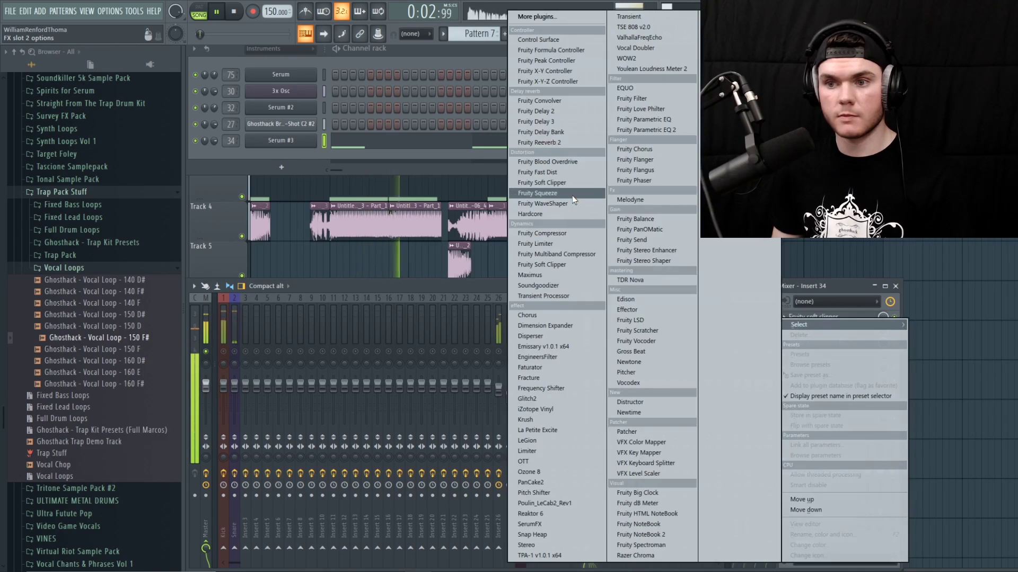
left_click(564, 186)
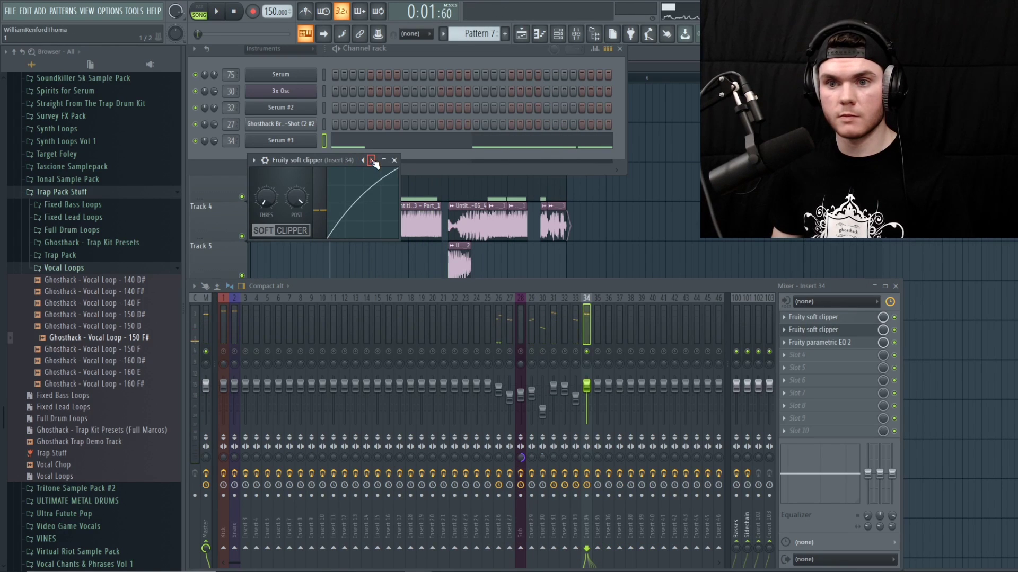
left_click(825, 320)
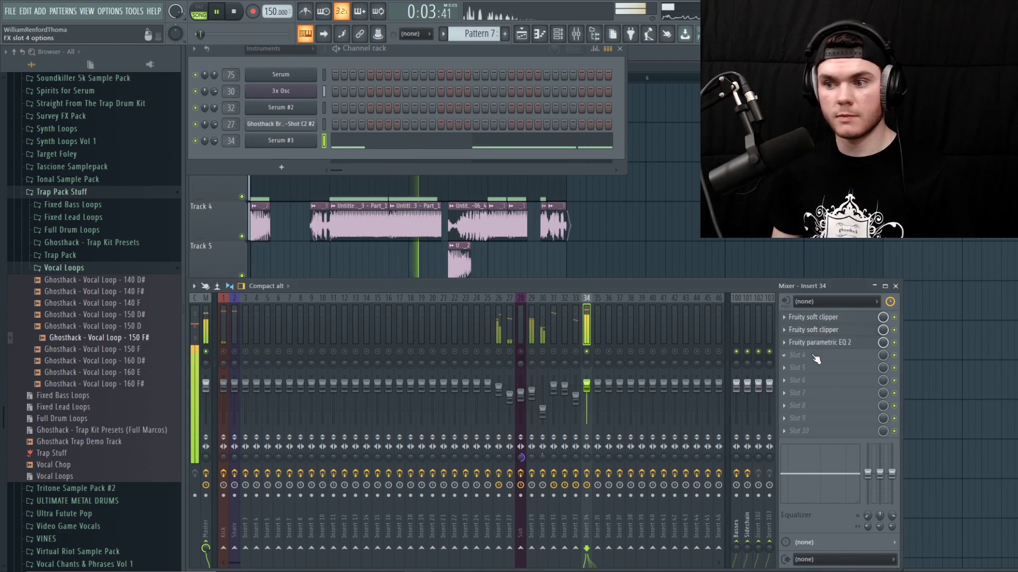
- Add a third Fruity soft clipper in slot 3 of insert 34, switch it to its next preset and audition the chain
left_click(809, 345)
mouse_move(799, 325)
left_click(572, 182)
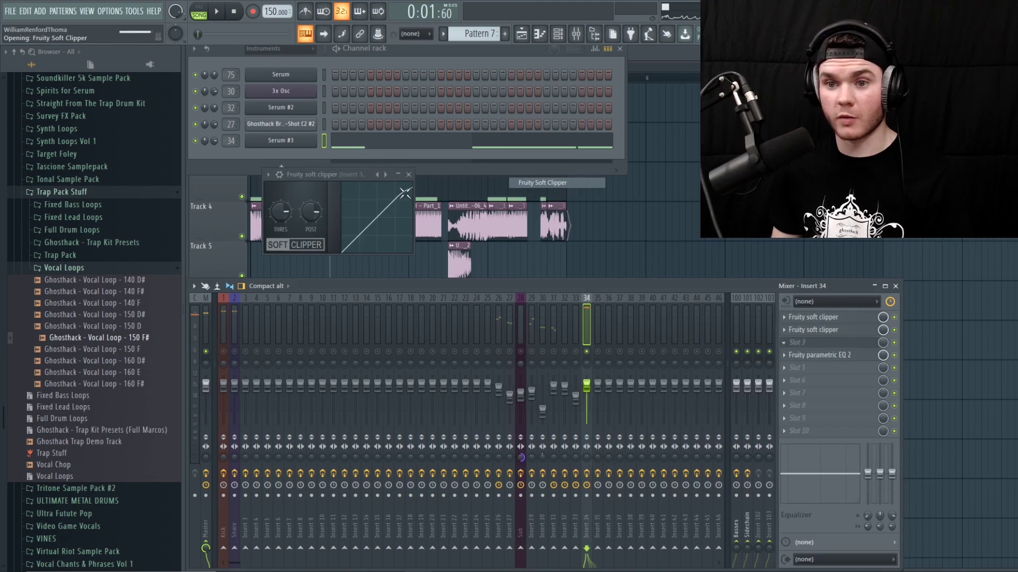
left_click(386, 175)
key("space")
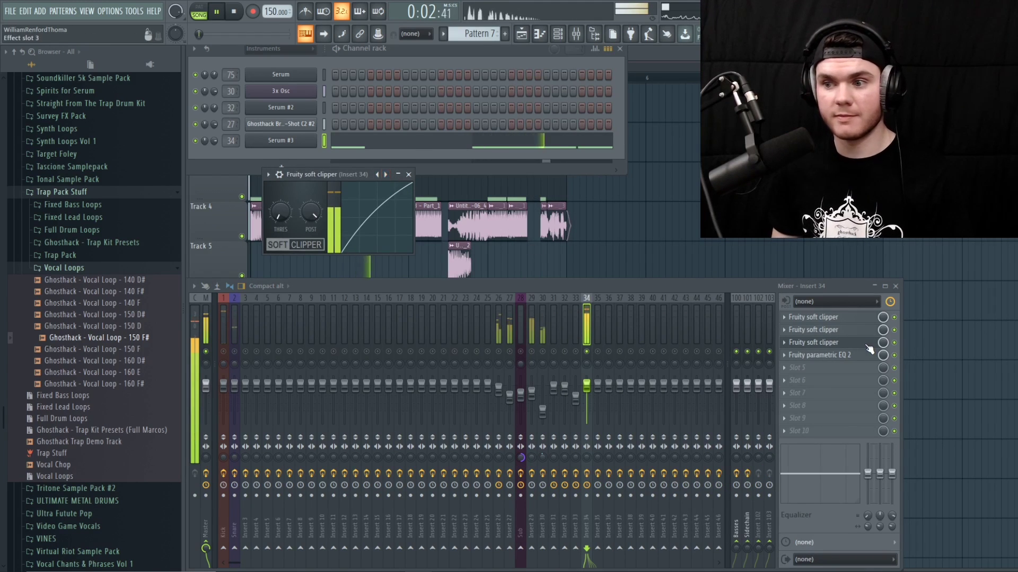
left_click(829, 343)
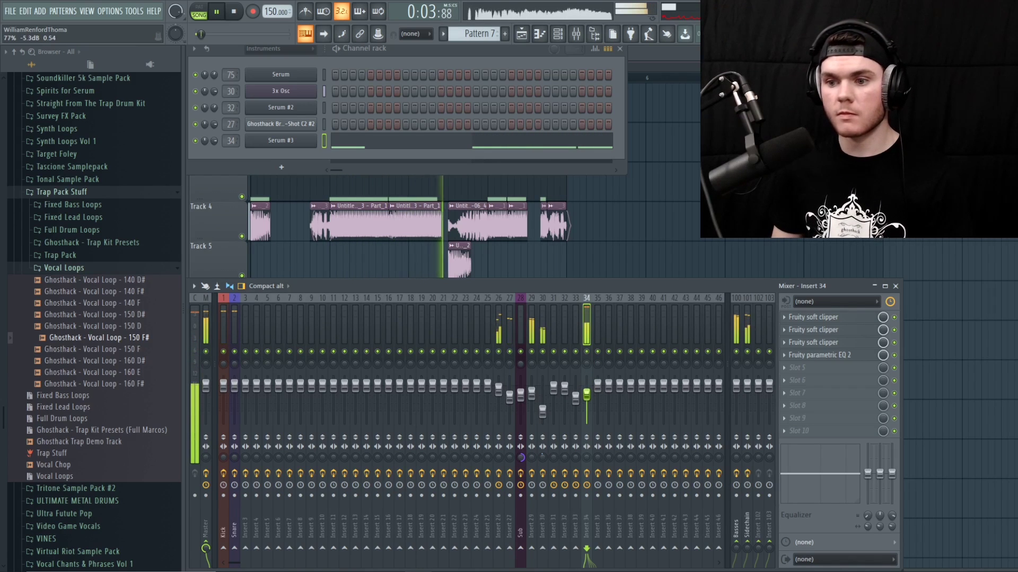
- Boost the lowest peak and slightly dip band 3 in insert 34's EQ, and lower the insert's fader to 65% (-8.5 dB)
left_click(819, 355)
key("space")
key("space")
left_click_drag(269, 185, 245, 173)
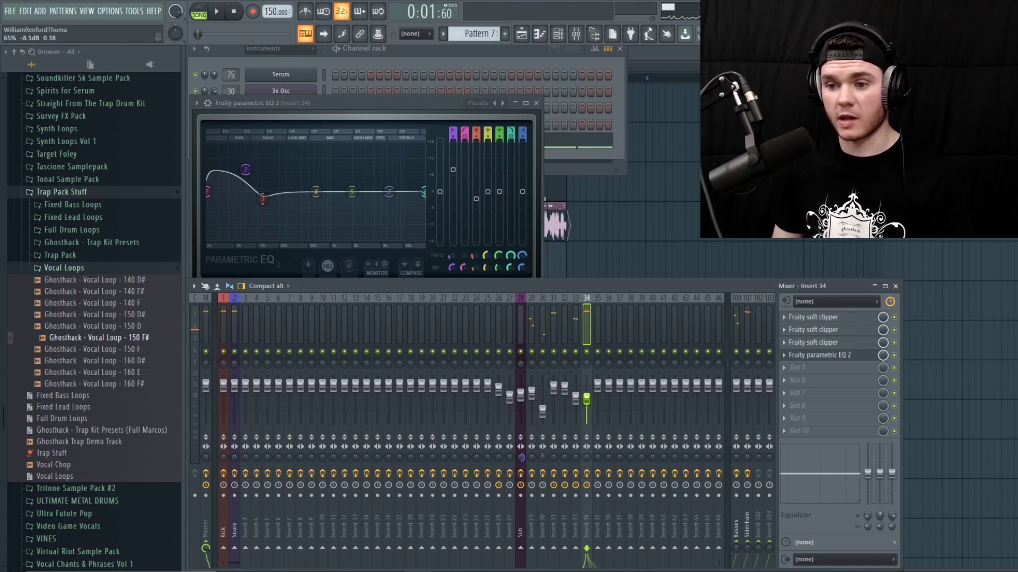
key("space")
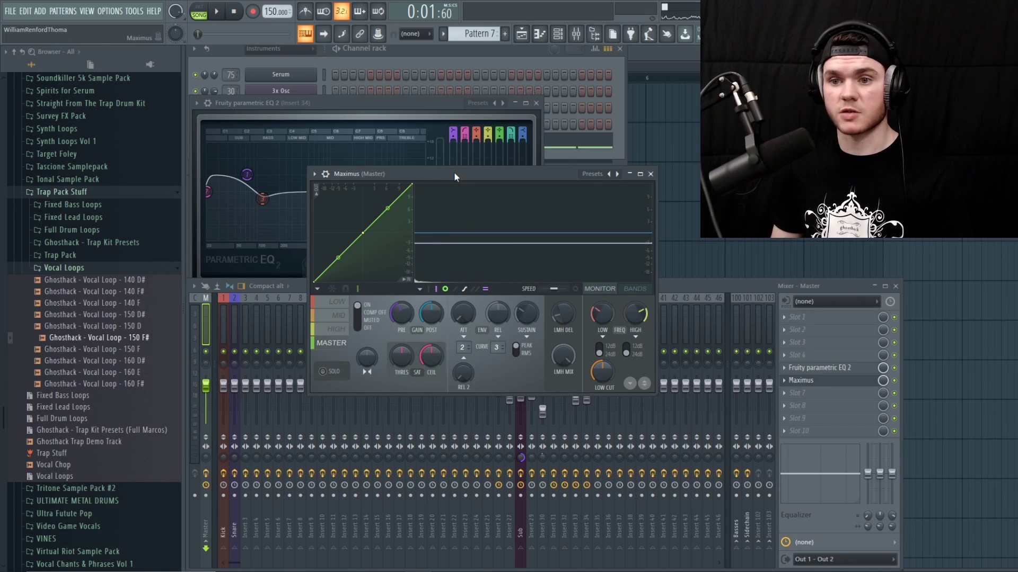
- Watch Maximus on the Master track during playback, close it and play the Serum #3 part over bars 1 to 5
key("space")
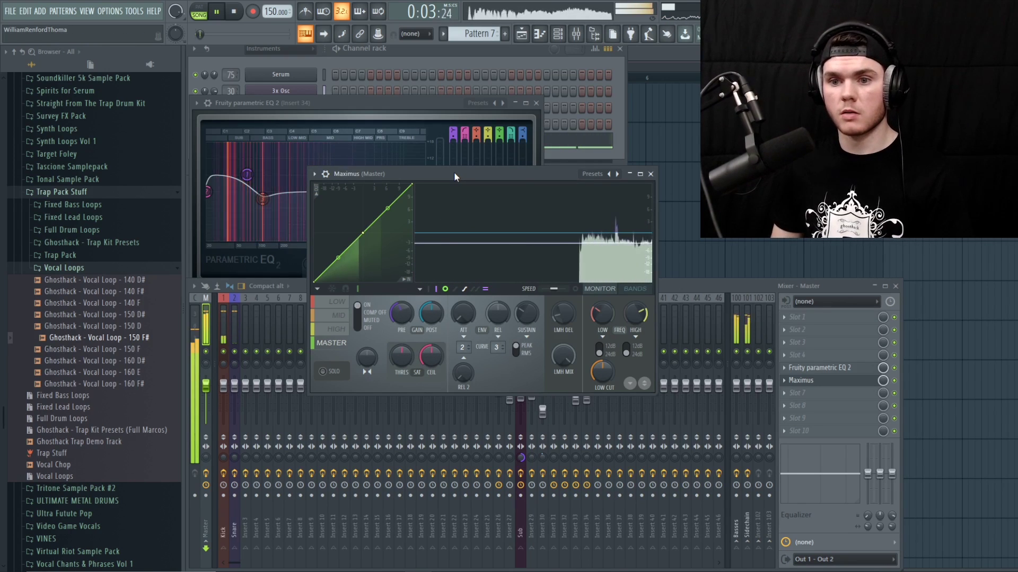
left_click(651, 174)
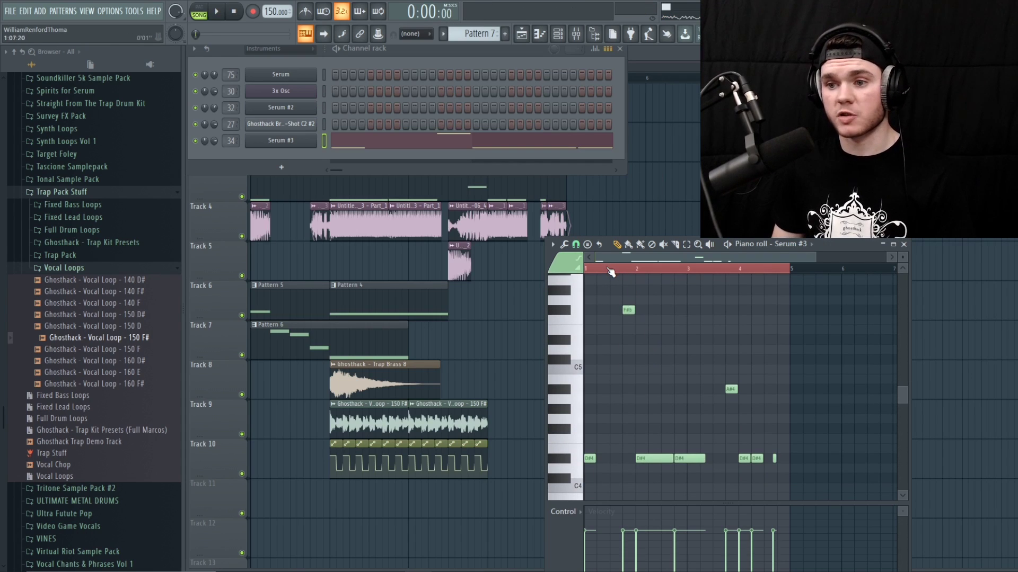
key("space")
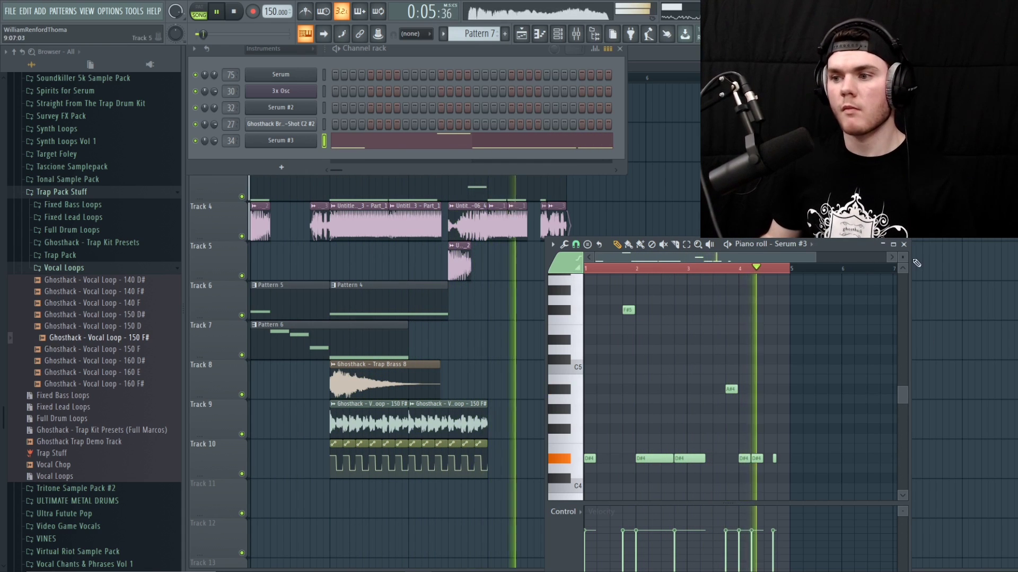
- Add a short cymbal hit at bar 1 and Ghosthack Cymbal 8 at bar 2 on Track 11, and set the playlist snap to Line
left_click(903, 244)
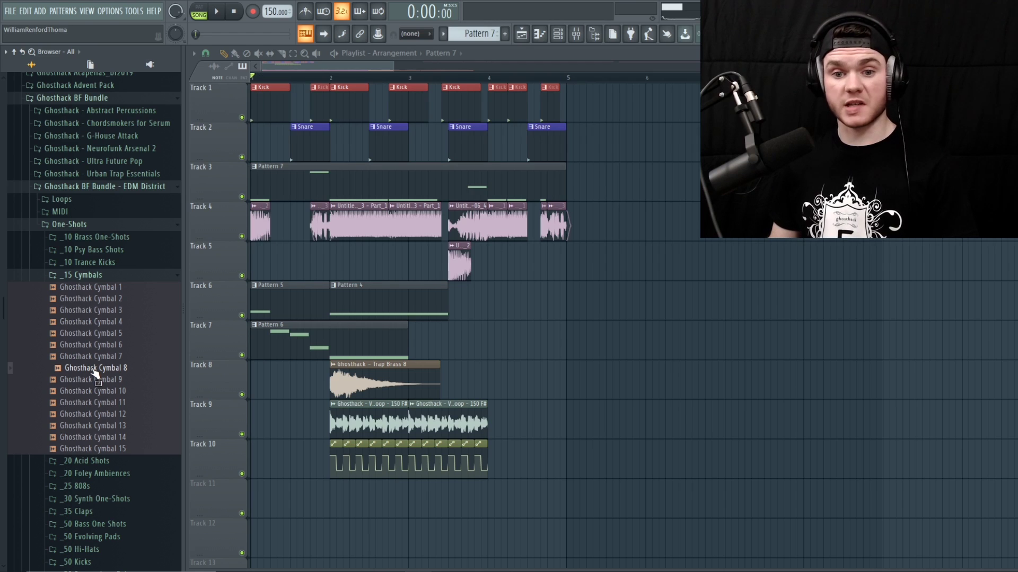
left_click_drag(94, 373, 340, 498)
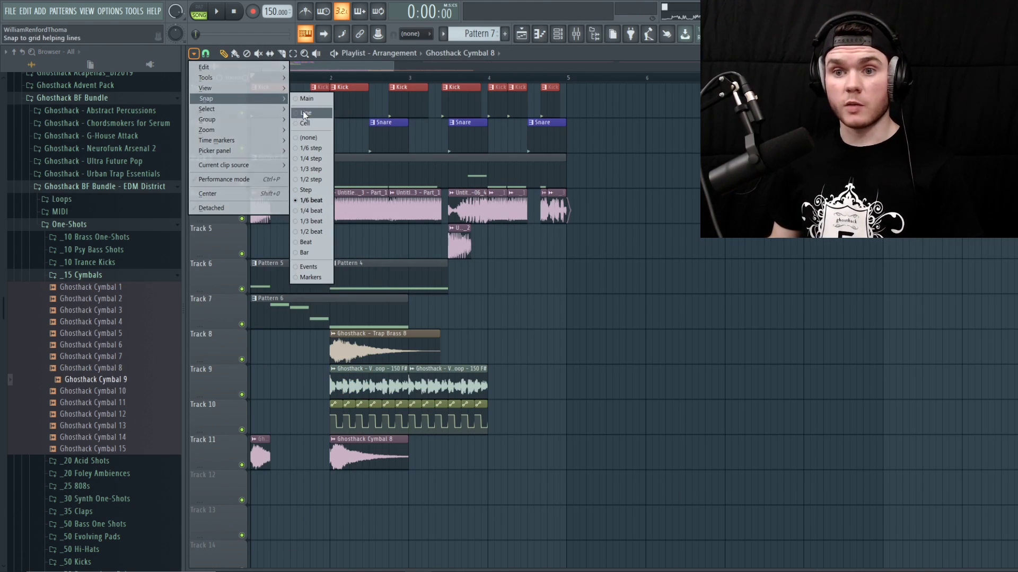
left_click(305, 114)
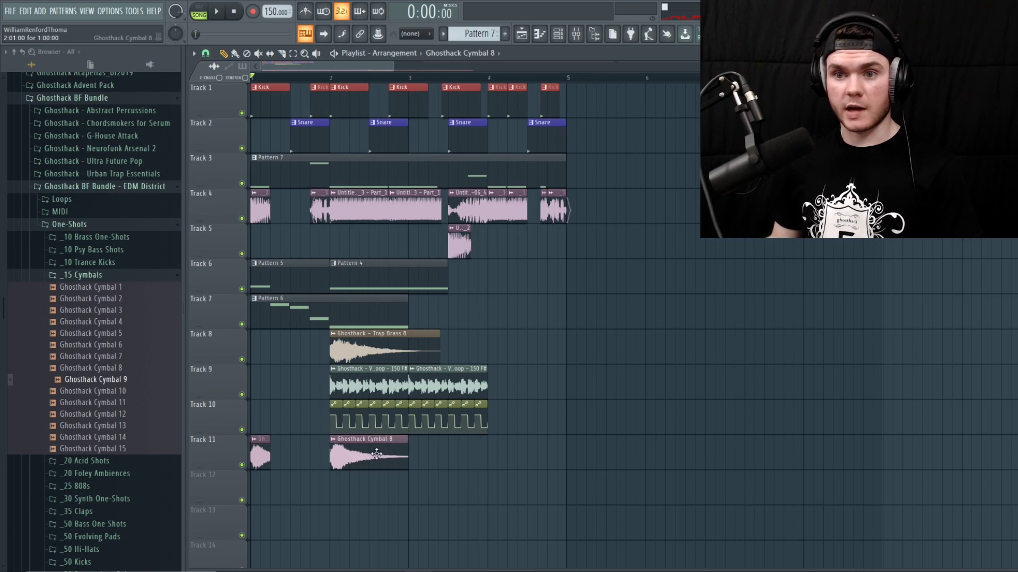
- Copy the cymbal clip on Track 11 to the second kick of bar 2 and, shortened, to the three kicks in bar 4
key("space")
left_click(408, 451)
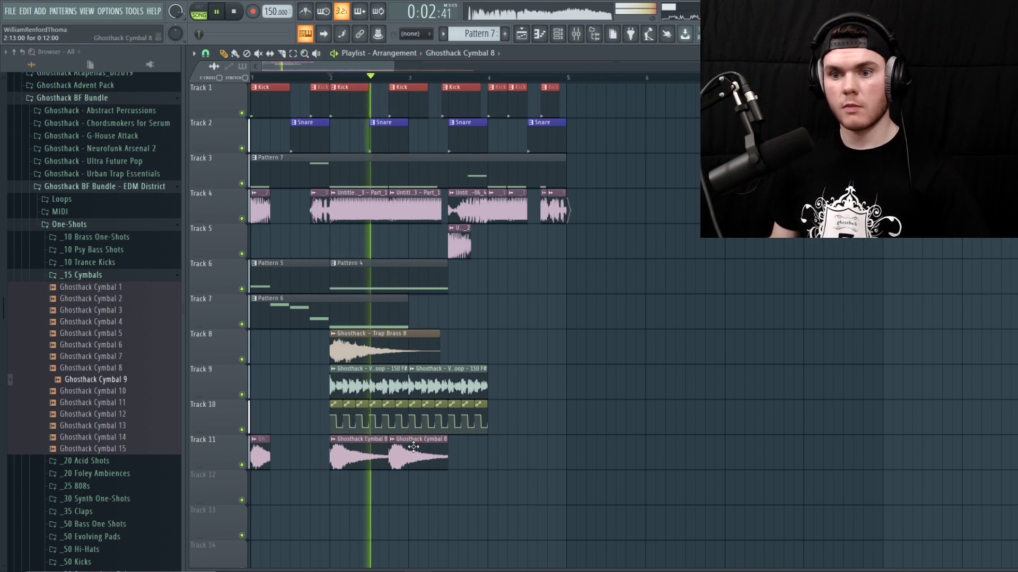
key("space")
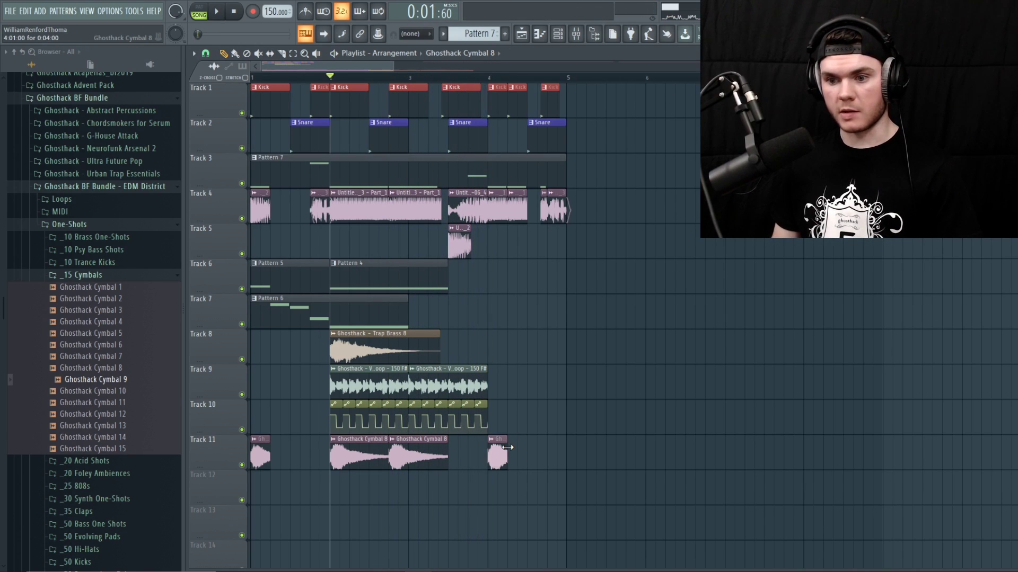
key("space")
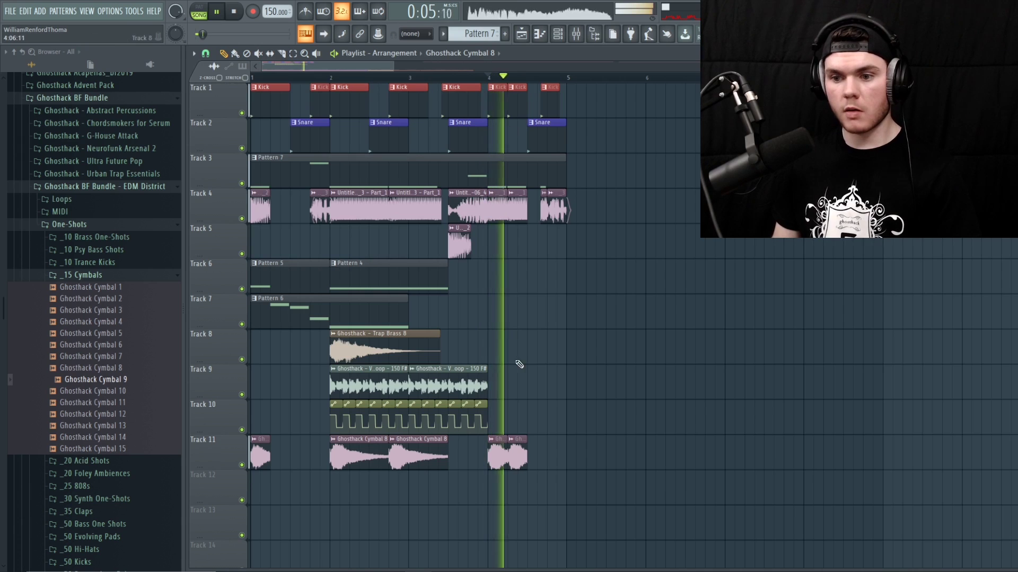
key("space")
double_click(517, 453)
key("space")
left_click_drag(493, 196, 493, 215)
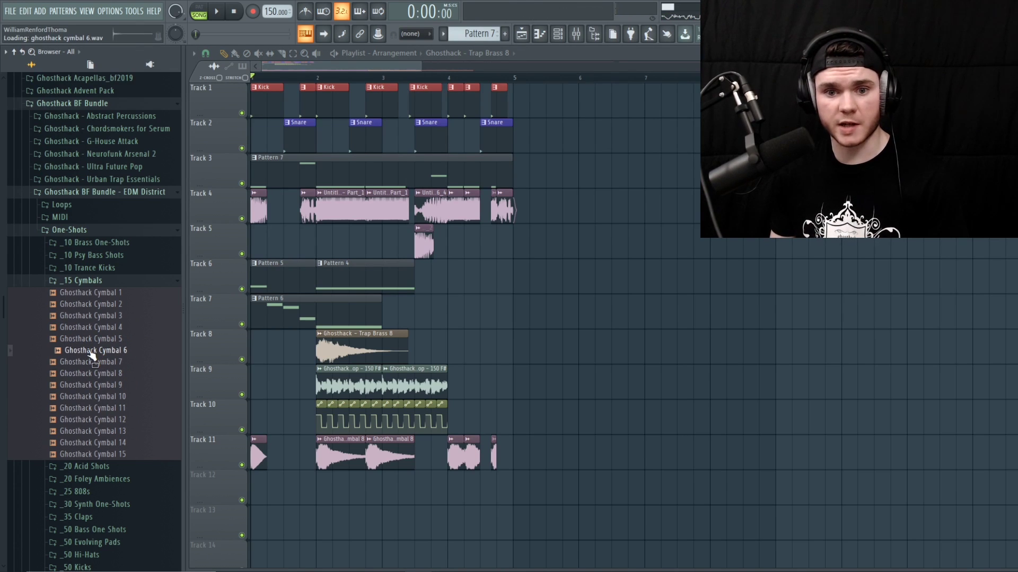
- Place Ghosthack Cymbal 6 on Track 12 at bar 2, delete its extra copy and shorten the clip to one beat
left_click_drag(327, 486, 340, 486)
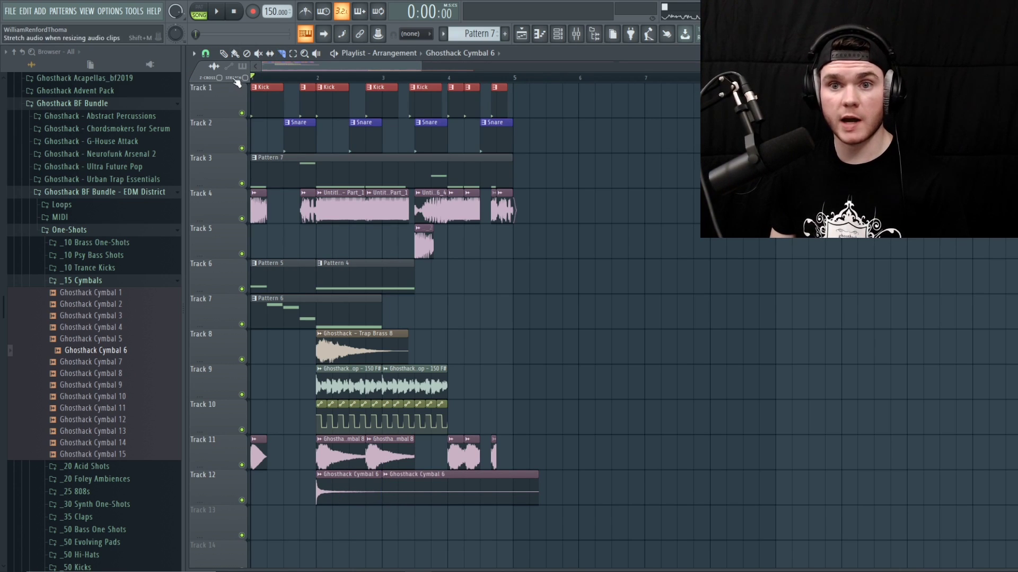
right_click(404, 479)
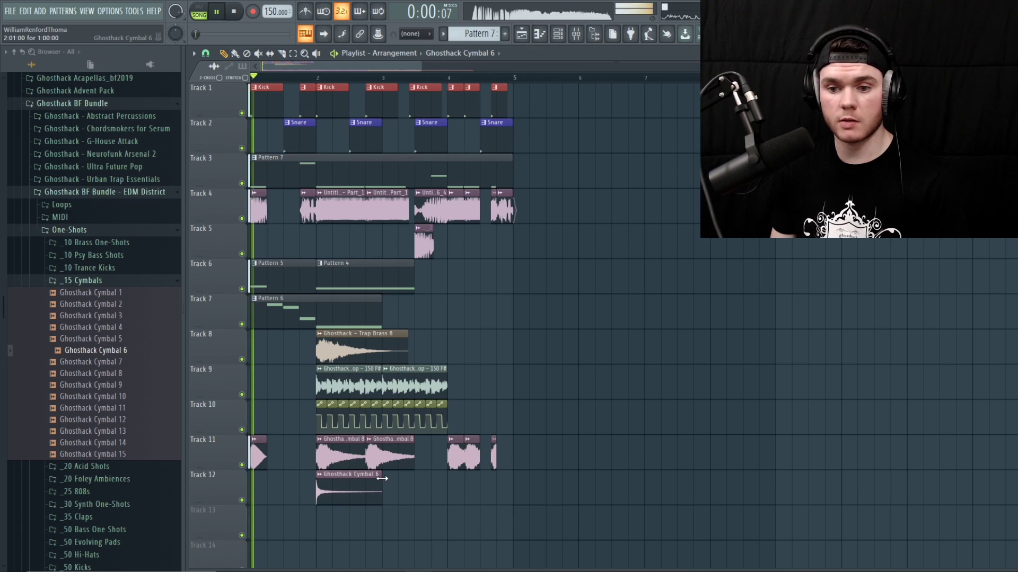
left_click_drag(382, 479, 327, 479)
scroll(325, 76, "up", 1)
scroll(325, 78, "up", 5)
key("space")
- Repeat the one-beat Cymbal 6 clip on every beat of Track 12 from bar 2 up to bar 5
left_click_drag(350, 482, 439, 483)
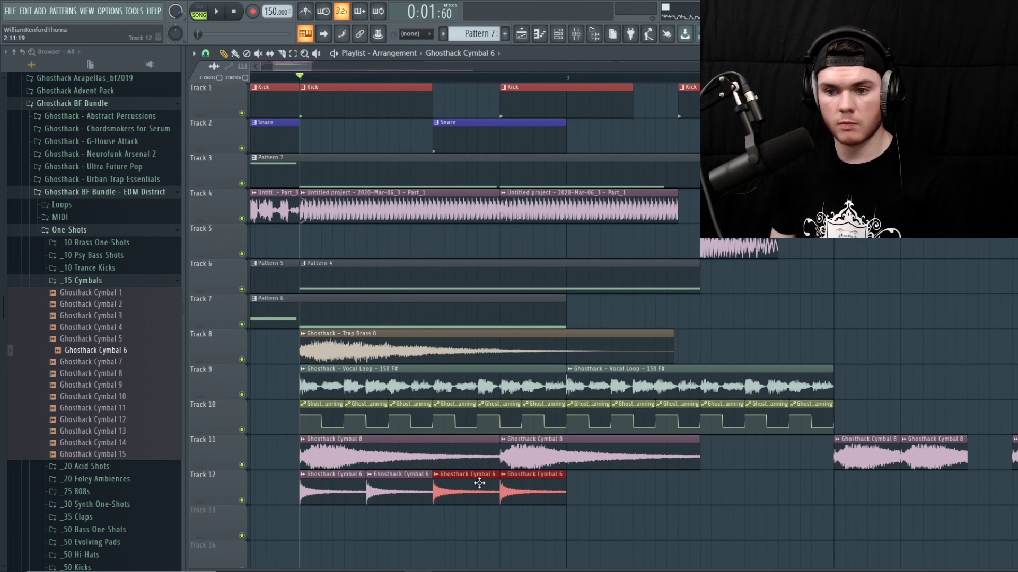
left_click_drag(600, 539, 344, 476)
left_click_drag(330, 494, 597, 520)
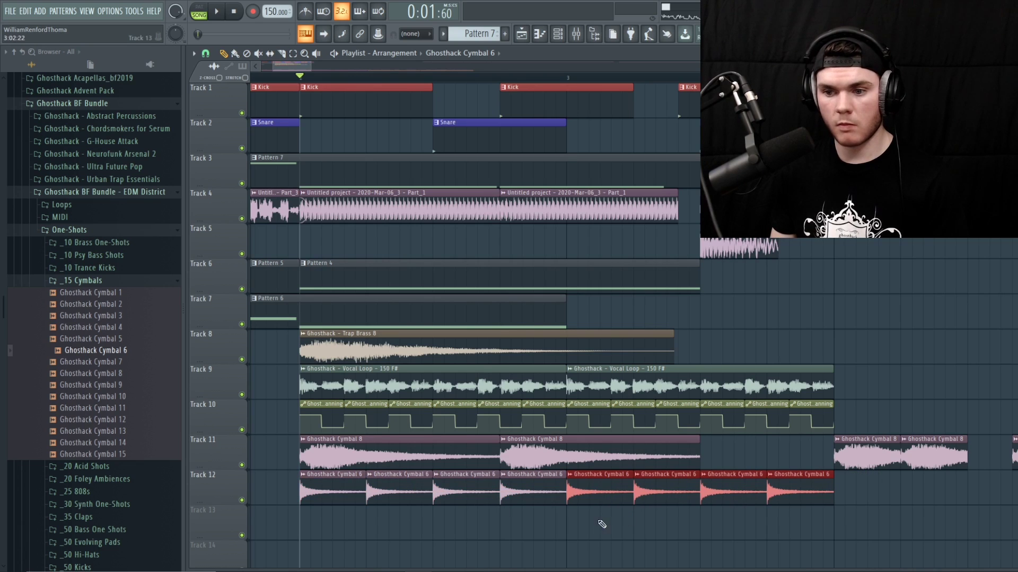
key("space")
scroll(501, 84, "down", 5)
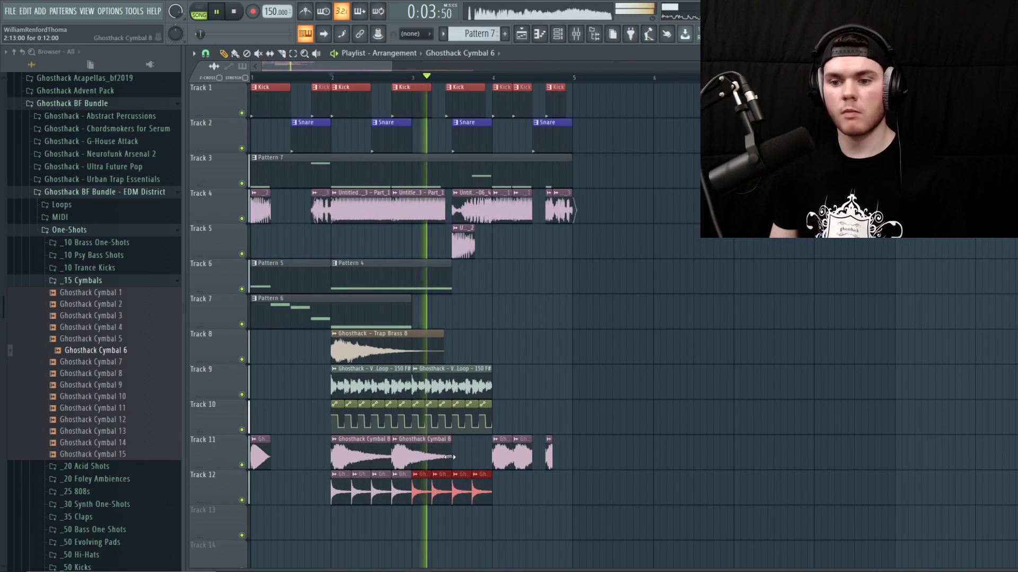
left_click_drag(427, 490, 506, 495)
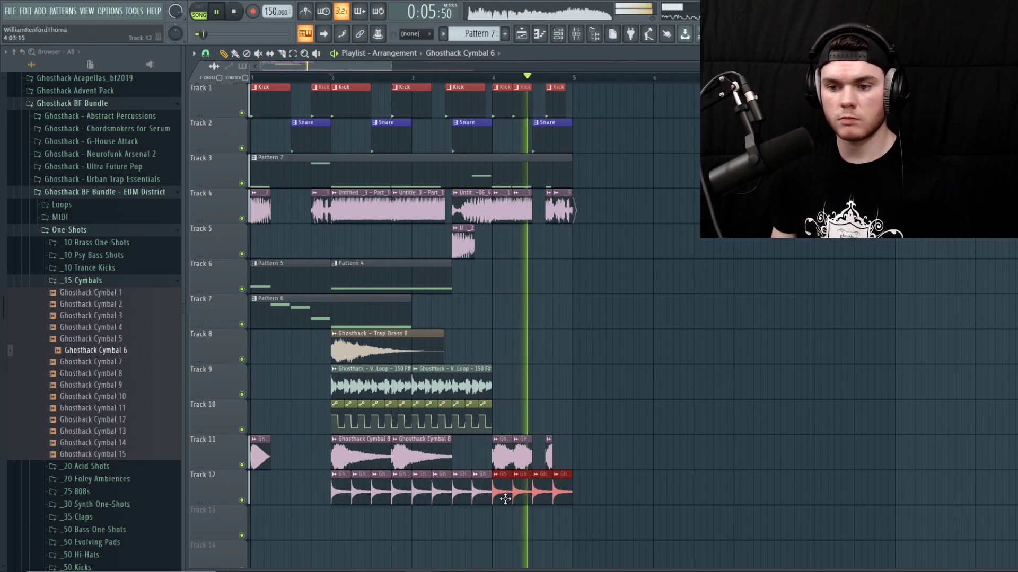
key("space")
- Lower the Ghosthack Cymbal 6 channel volume to 55% and close its sampler settings
double_click(505, 495)
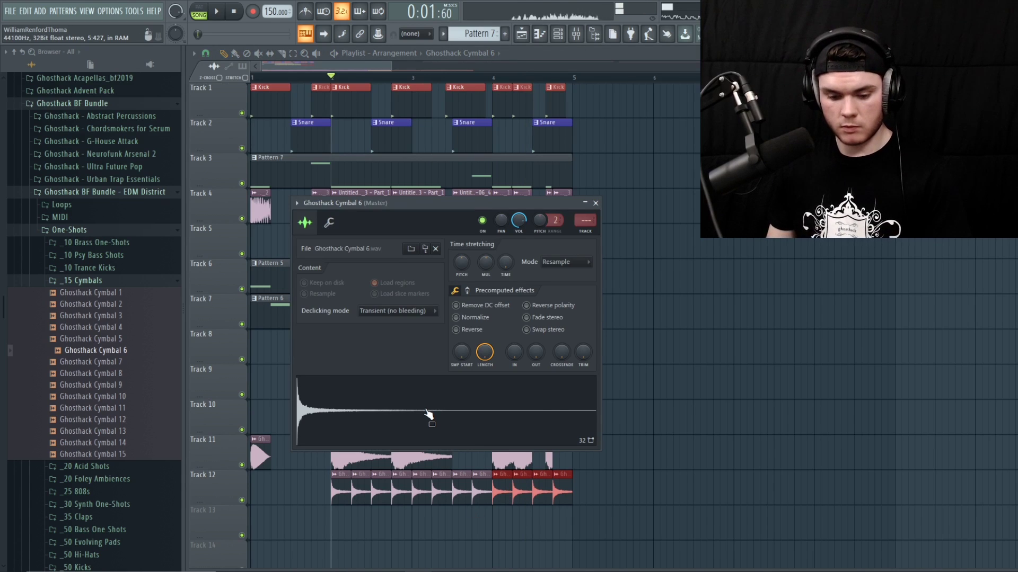
left_click(460, 352)
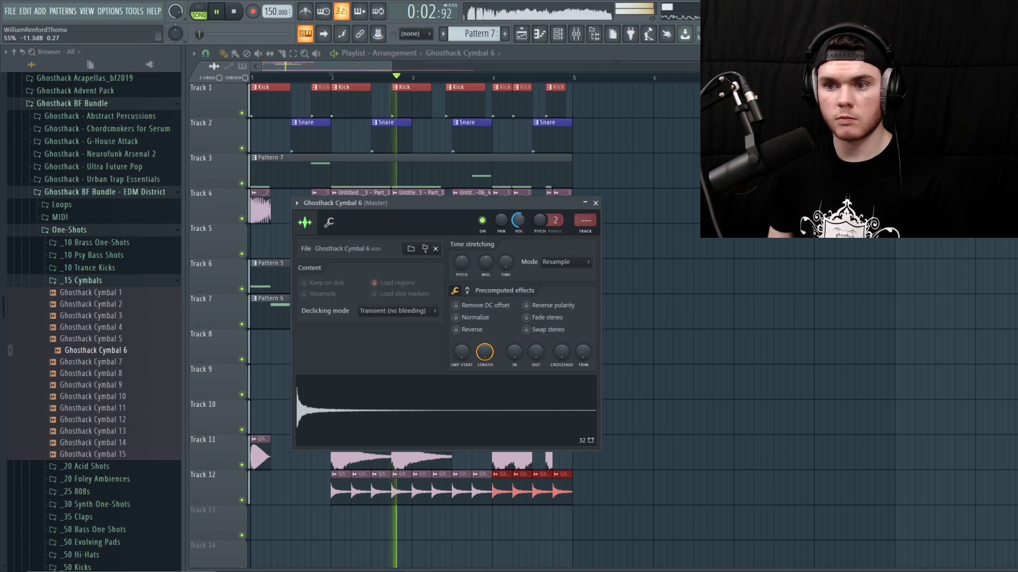
left_click(596, 203)
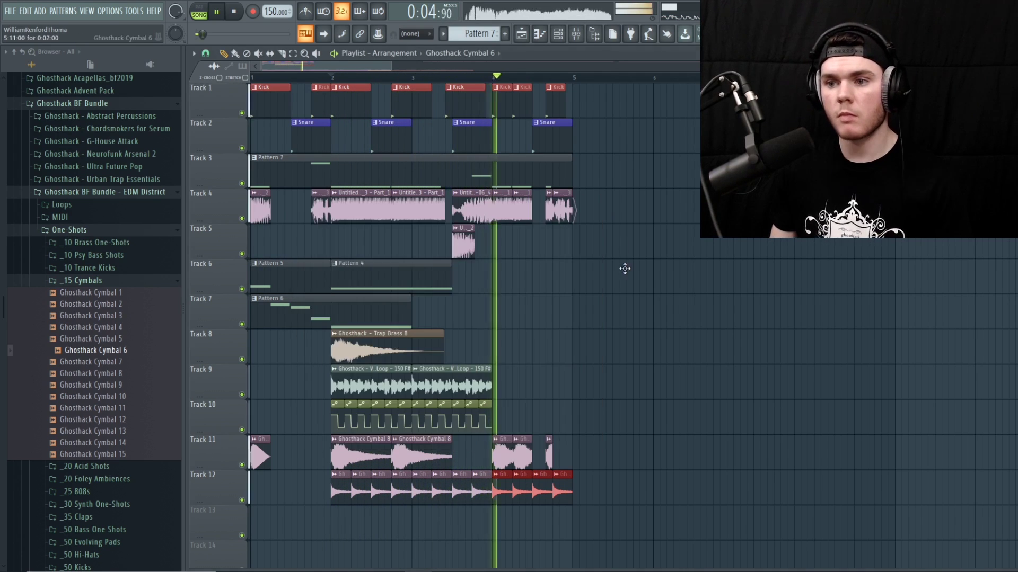
- Assign Ghosthack Cymbal 6 to mixer insert 3 and route that insert to the Sidechain track
left_click(625, 271, "ctrl")
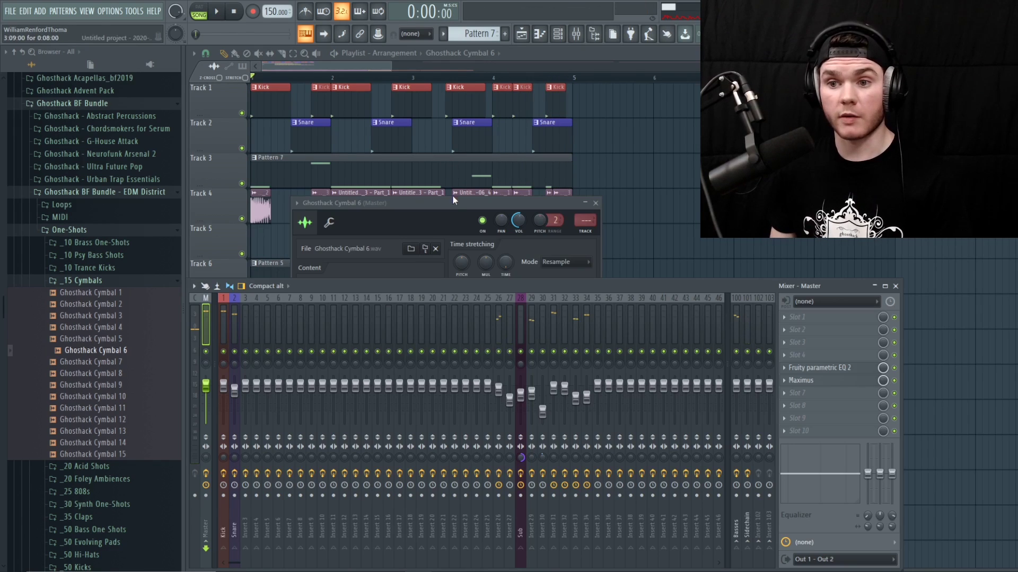
left_click_drag(585, 220, 585, 205)
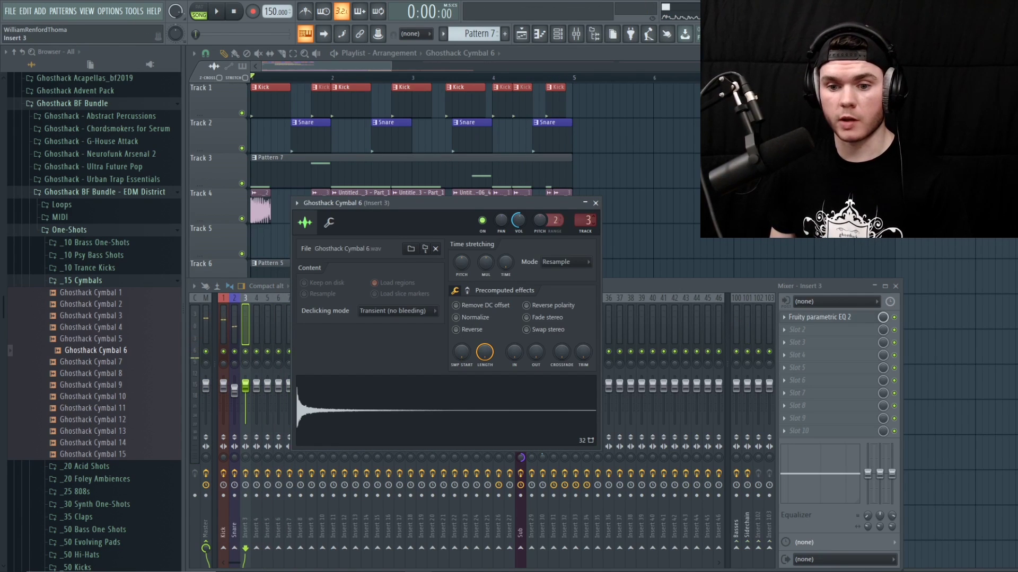
left_click(595, 204)
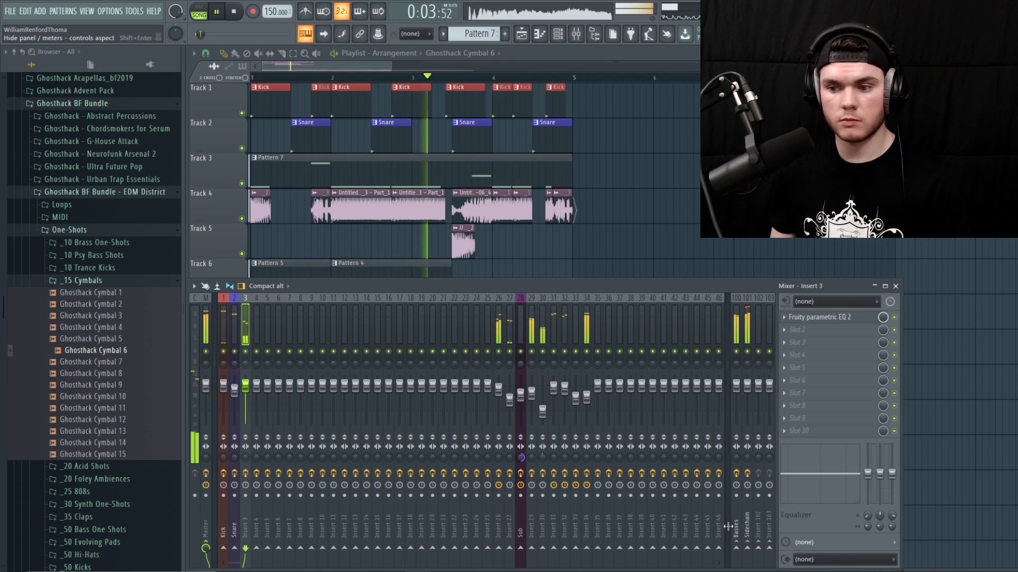
key("space")
right_click(755, 539)
left_click(758, 533)
key("space")
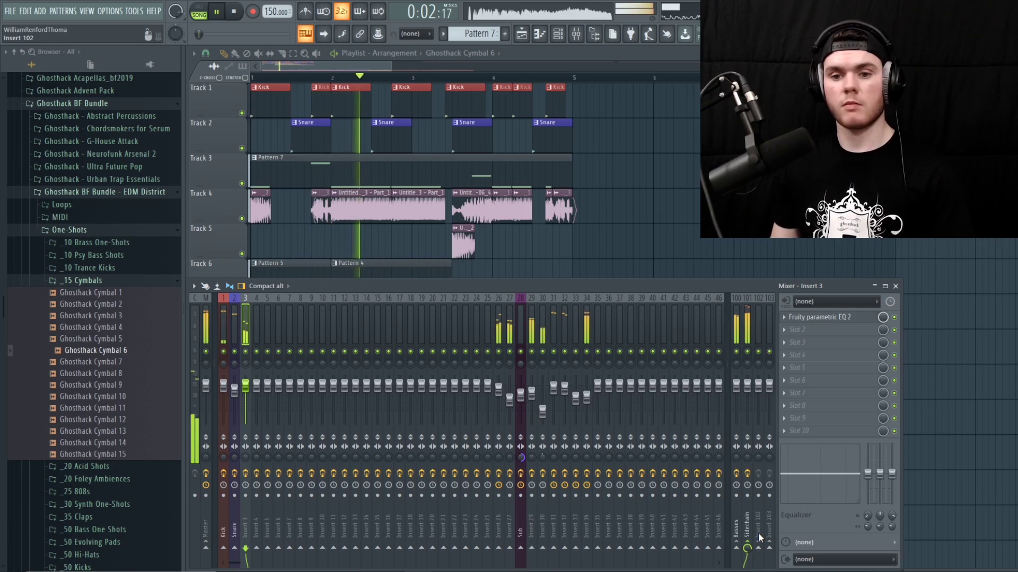
- Delete the Cymbal 6 hit on the last beat of bar 3 on Track 12 and audition the end of the drop
left_click(519, 56)
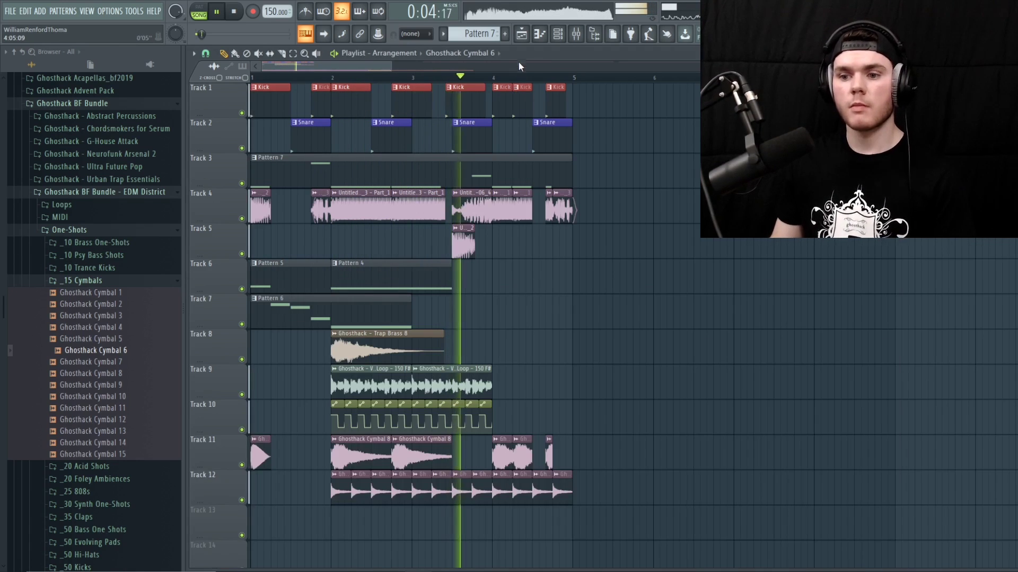
key("space")
right_click(484, 485)
key("space")
left_click(414, 78)
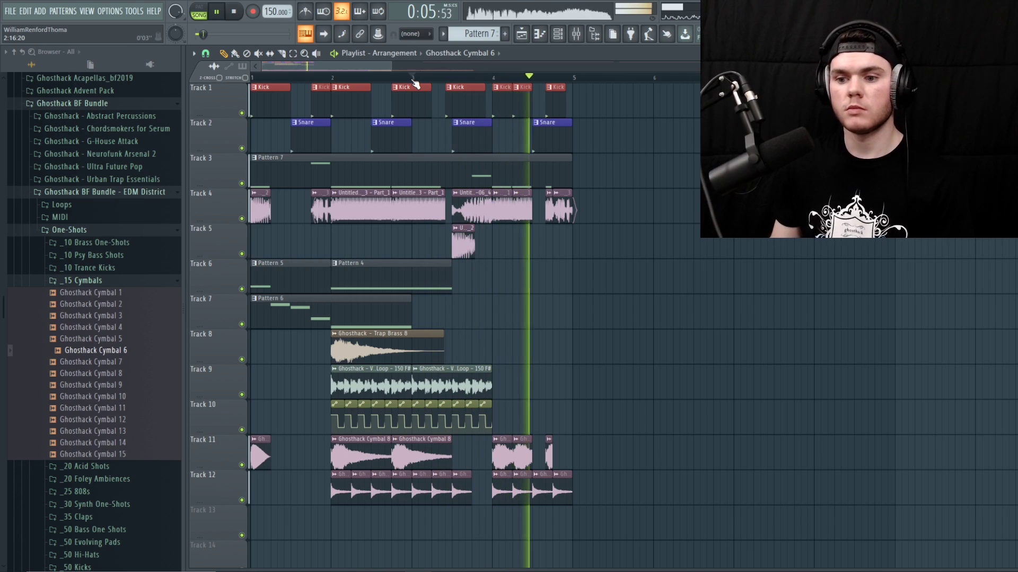
key("space")
left_click_drag(556, 78, 572, 78)
key("space")
- Copy the vocal loop to bar 4 on Track 9, solo the track and extend the copy to bar 7 to audition it
key("ctrl+d")
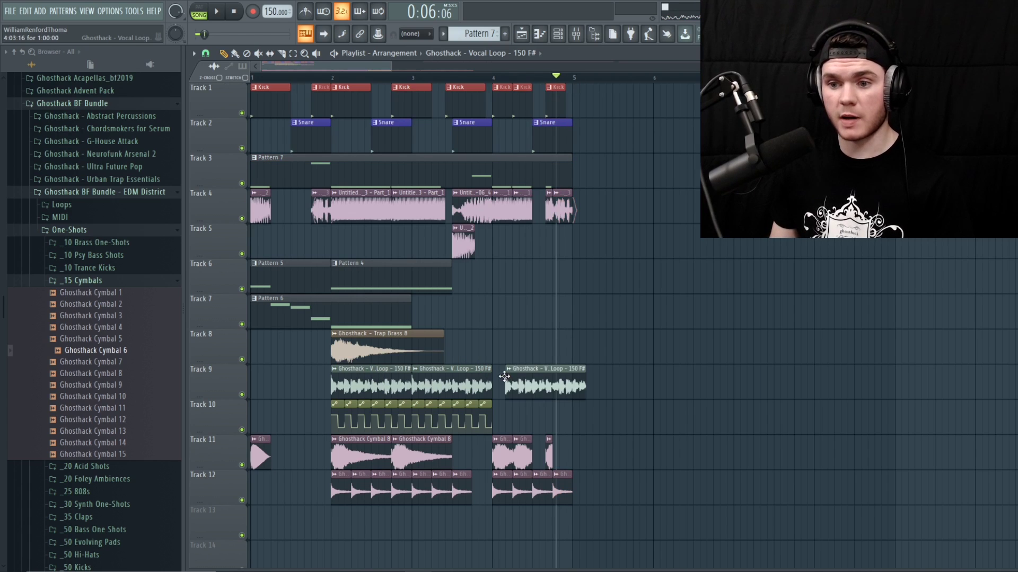
right_click(242, 395)
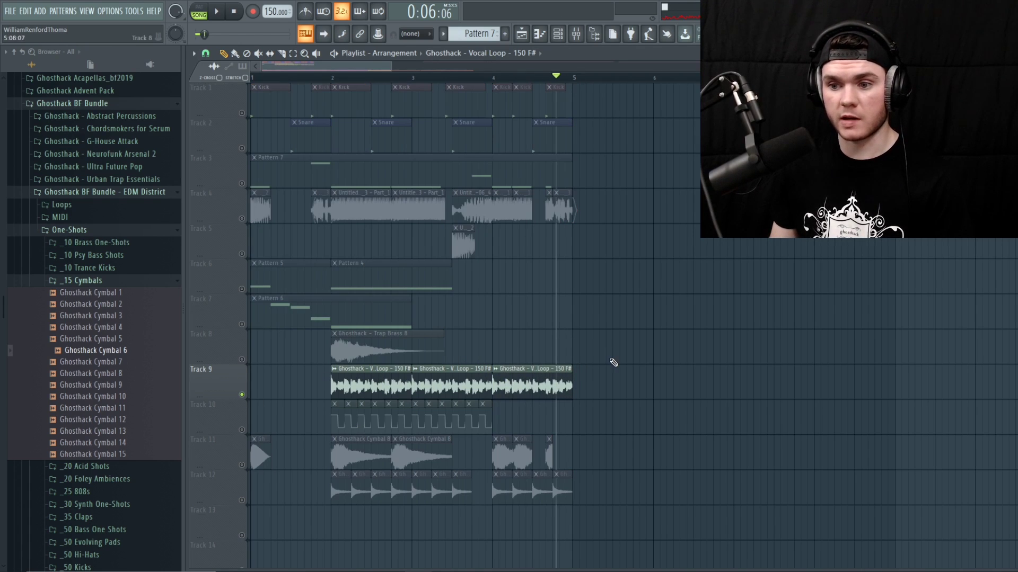
left_click_drag(571, 371, 736, 379)
key("space")
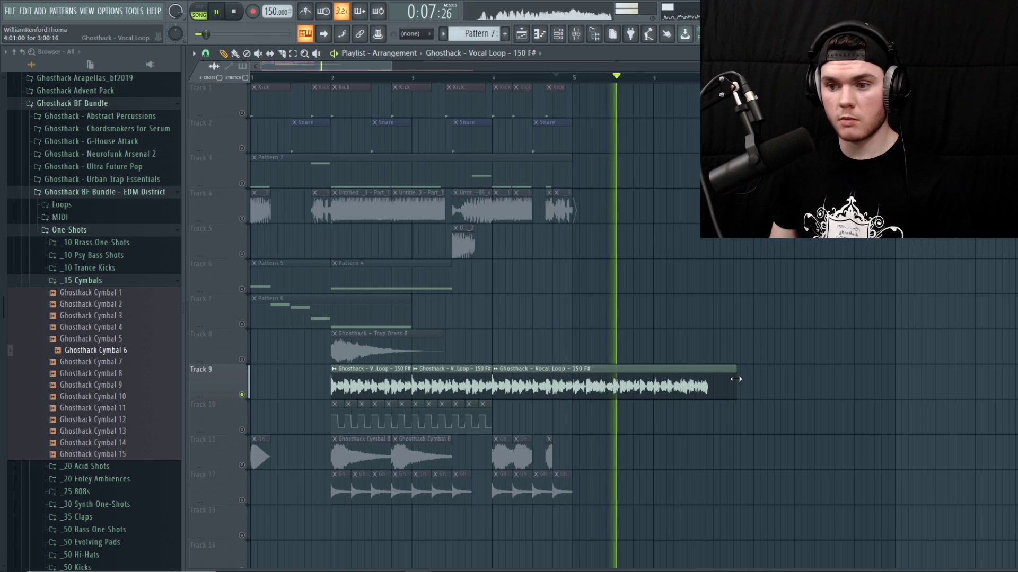
key("space")
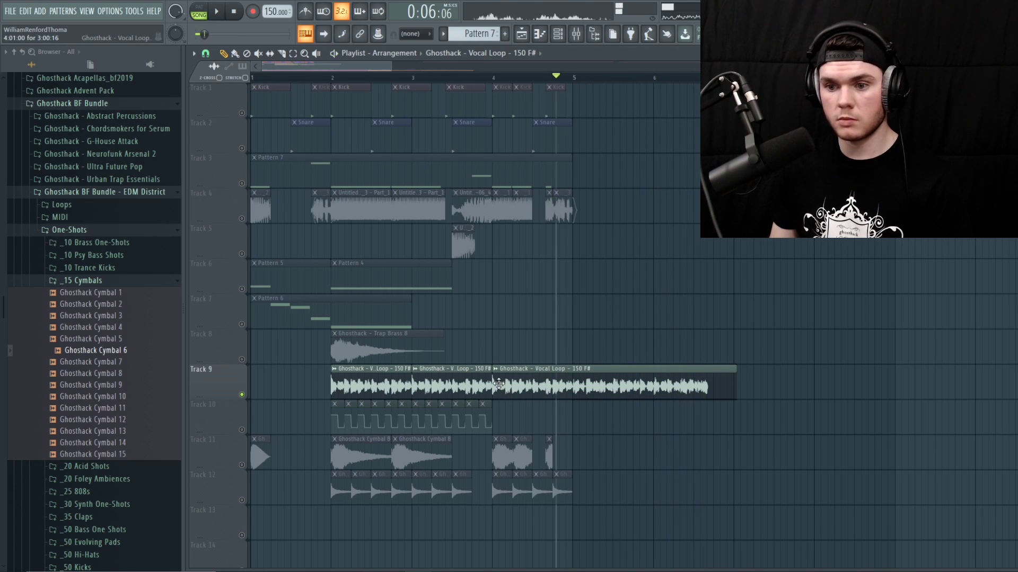
- Cut off the beginning of the copied vocal loop and move the remaining phrase to the last kick of bar 4
left_click_drag(494, 388, 690, 390)
left_click_drag(655, 388, 595, 388)
key("space")
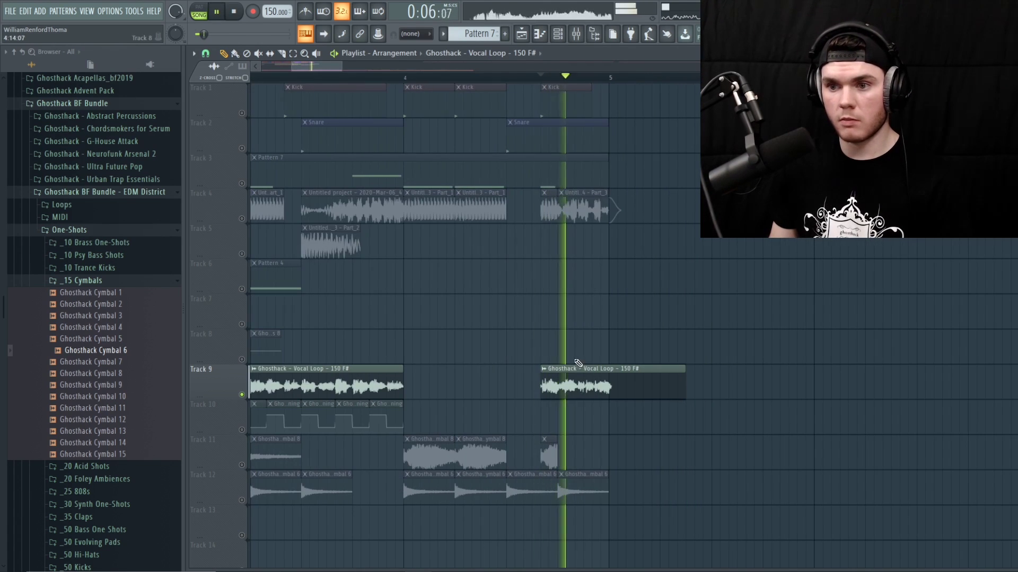
- Audition Track 4 on its own, reactivate all tracks and trim the copied vocal clip to run from 4:13 to bar 5
key("space")
right_click(242, 219)
right_click(243, 219)
key("space")
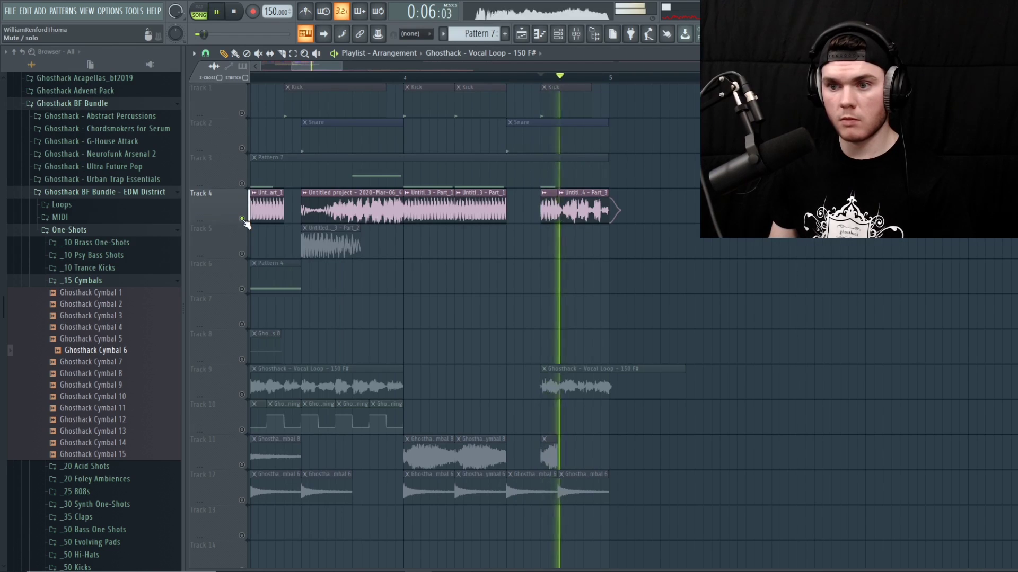
key("space")
right_click(242, 219)
key("space")
key("space")
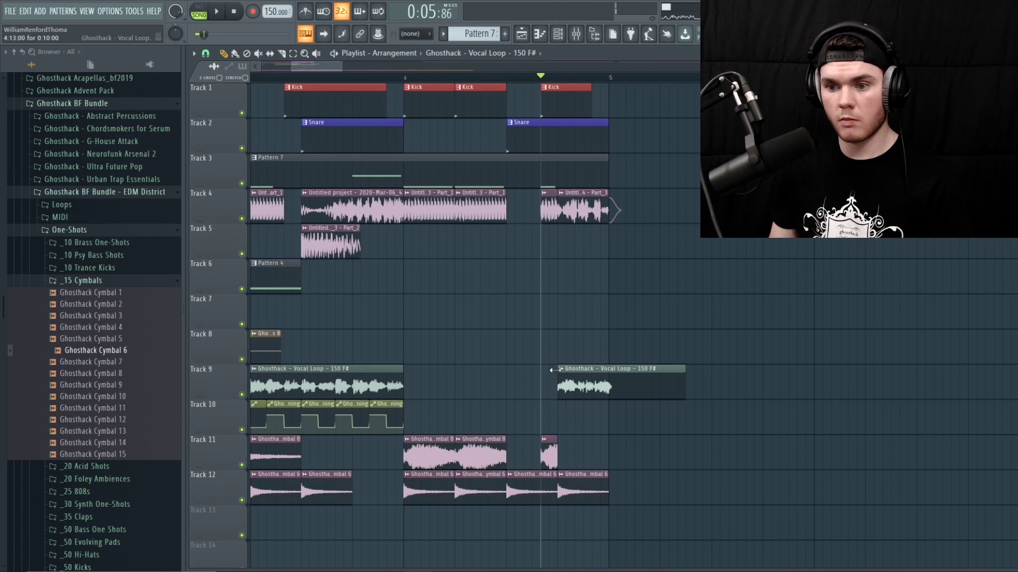
key("space")
key("space")
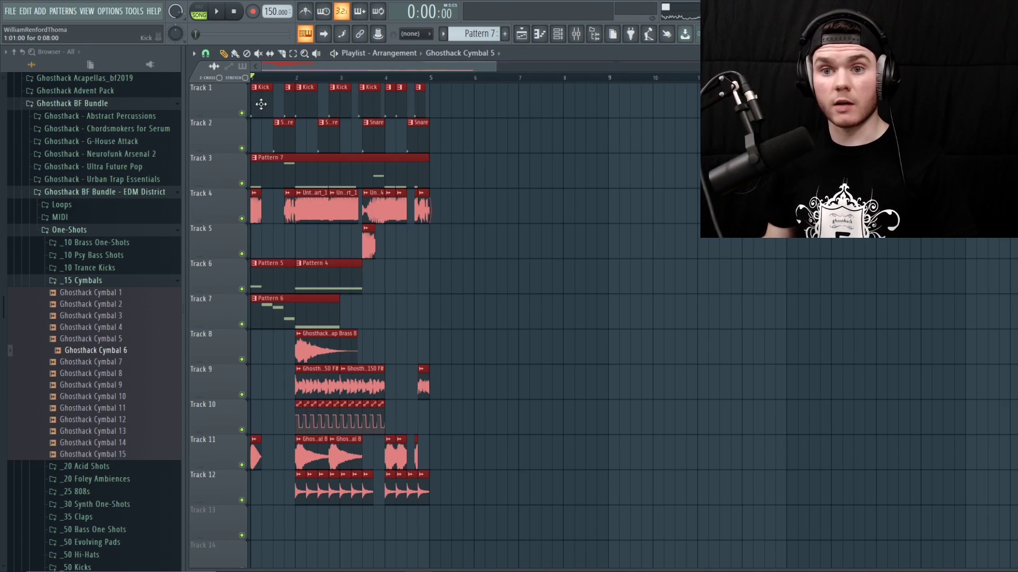
- Duplicate the whole four-bar arrangement so the copy starts at bar 5, and play across the join
key("ctrl+b")
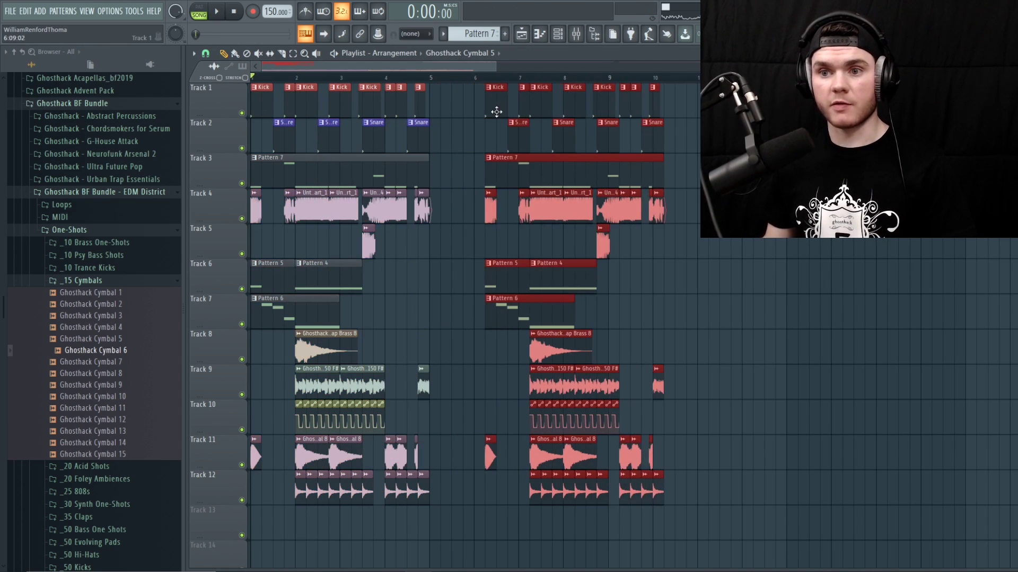
left_click_drag(441, 122, 439, 123)
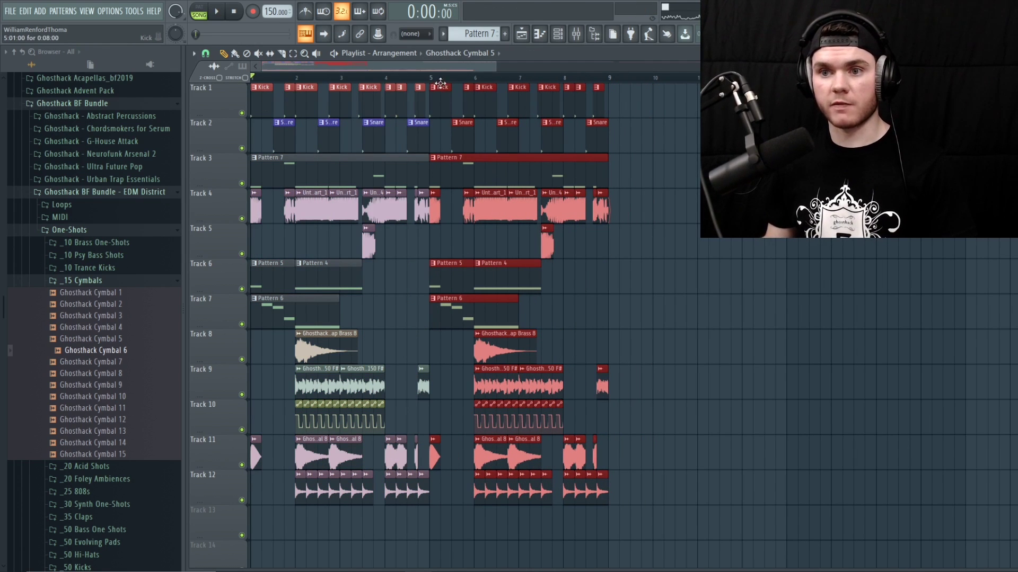
key("space")
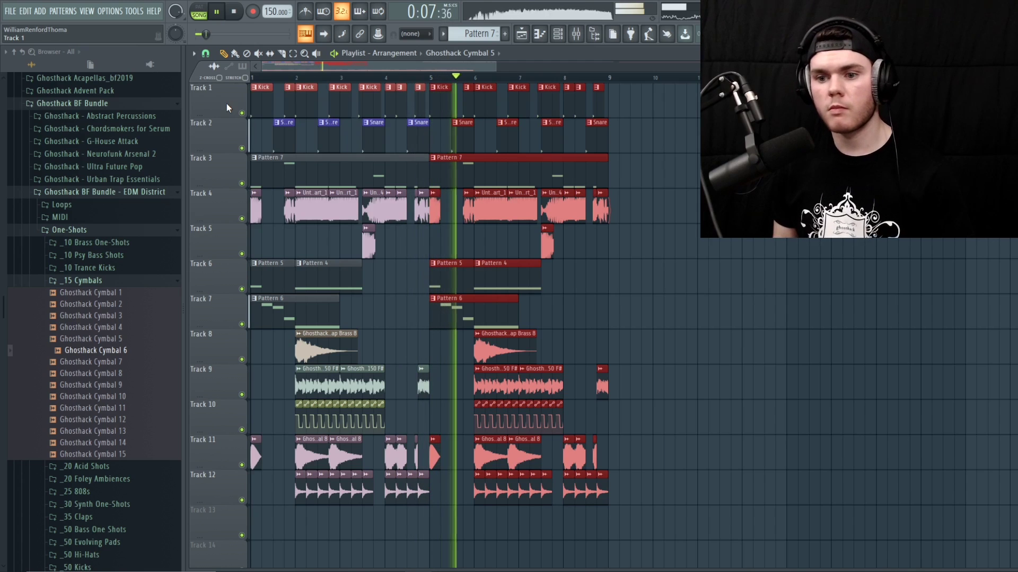
key("space")
key("space")
key("space")
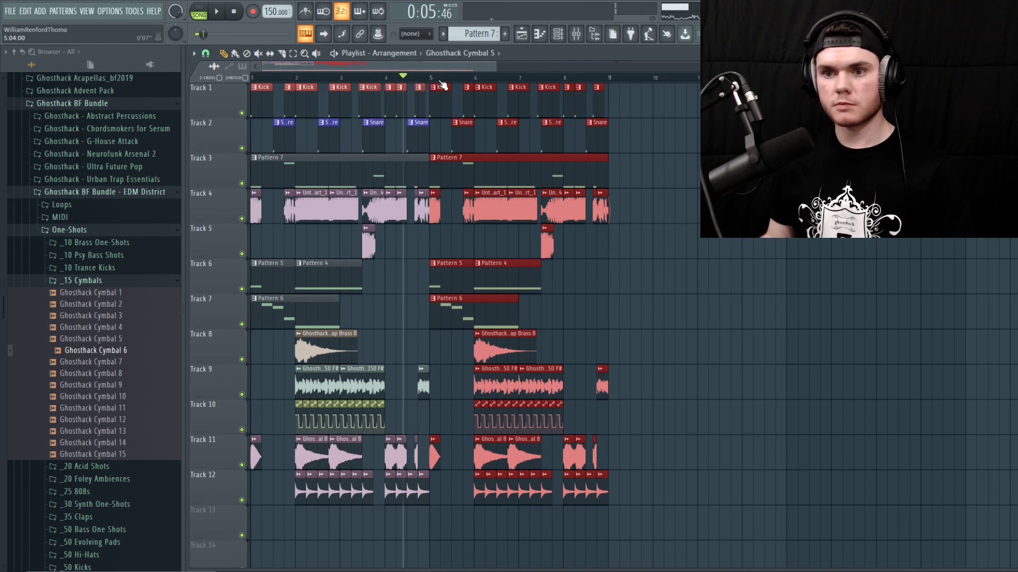
scroll(443, 85, "up", 4)
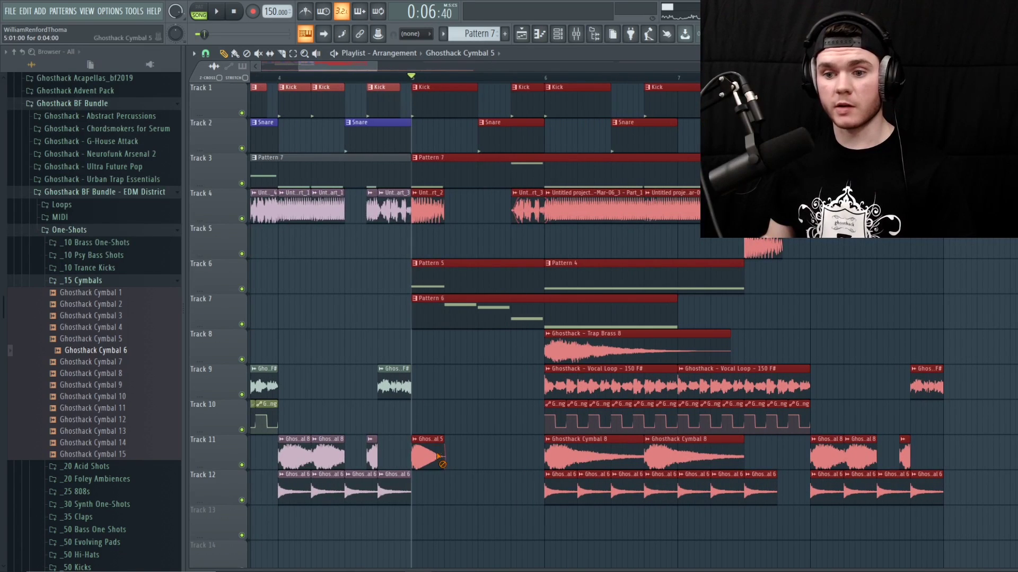
- Remove the Ghosthack Cymbal 5 clip at bar 5 on Track 11 and play from just before the join
right_click(439, 457)
key("space")
key("space")
left_click(260, 78)
key("space")
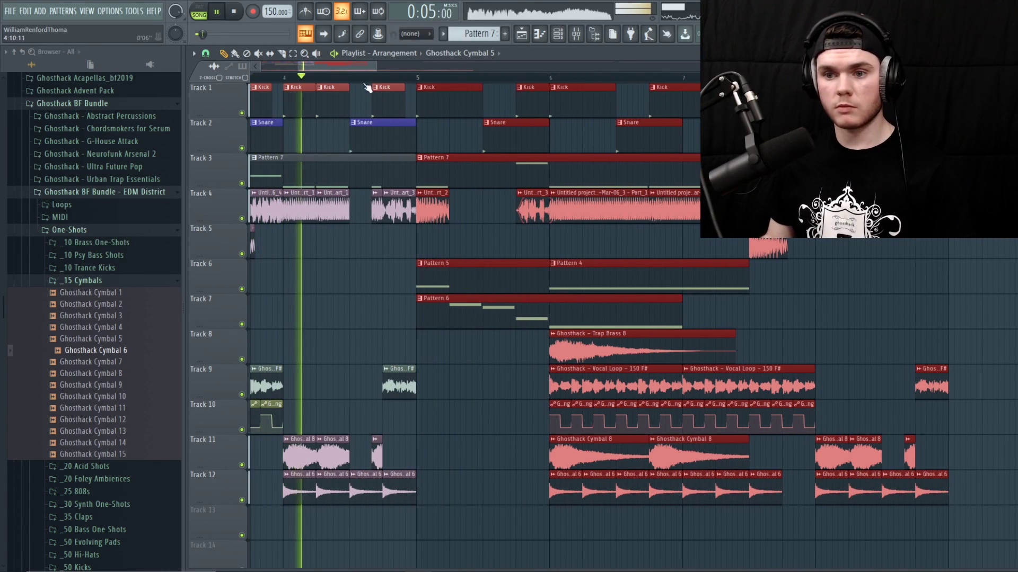
- Try the second half without the Pattern 5 clip at bar 5 on Track 6, and replay the opening for comparison
right_click(444, 268)
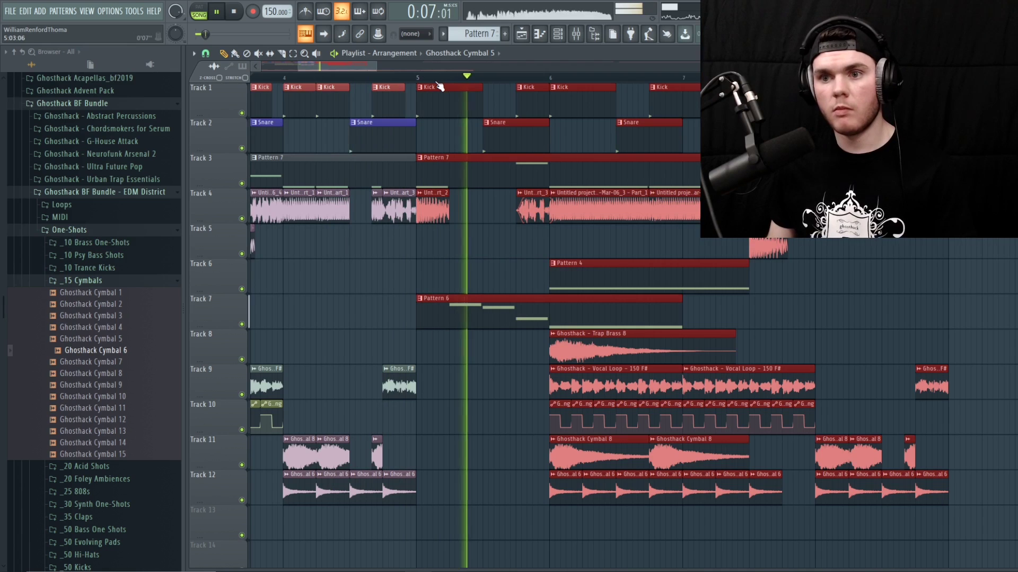
scroll(438, 83, "down", 4)
key("space")
left_click(271, 78)
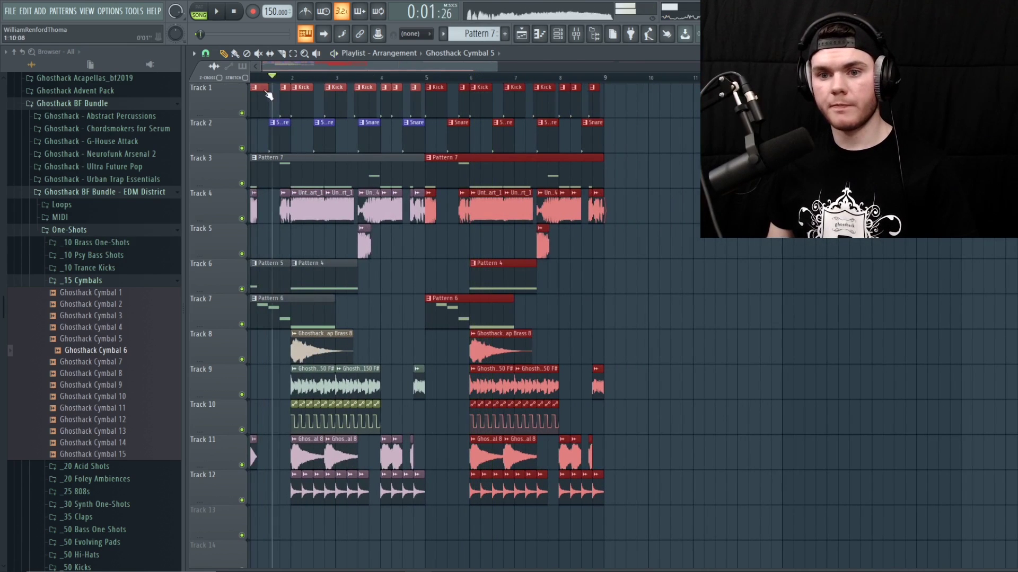
left_click_drag(266, 92, 110, 140)
key("space")
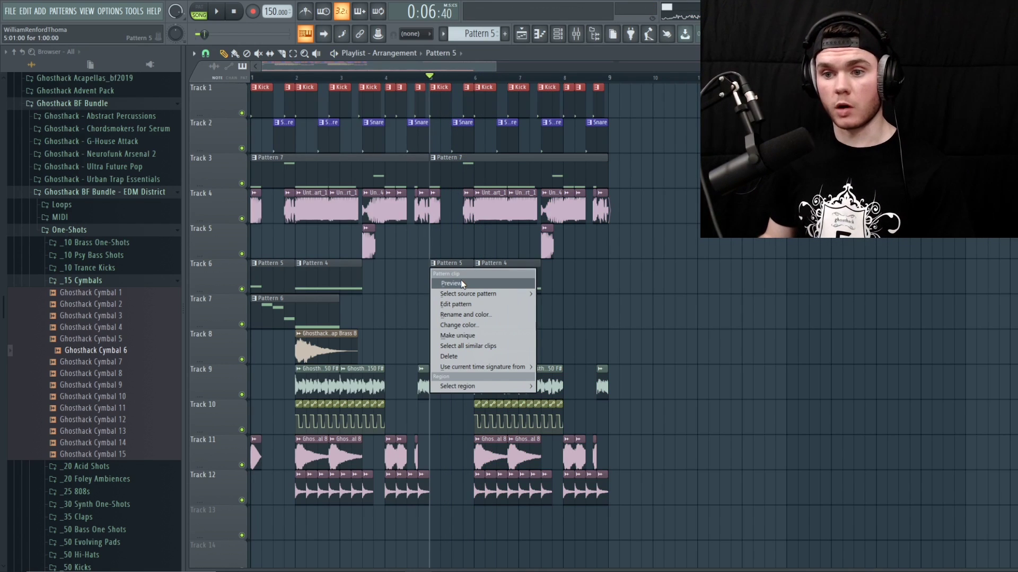
- Preview the Pattern 5 clip at bar 5 on Track 6, make it a unique pattern and inspect its note
left_click(461, 283)
right_click(435, 269)
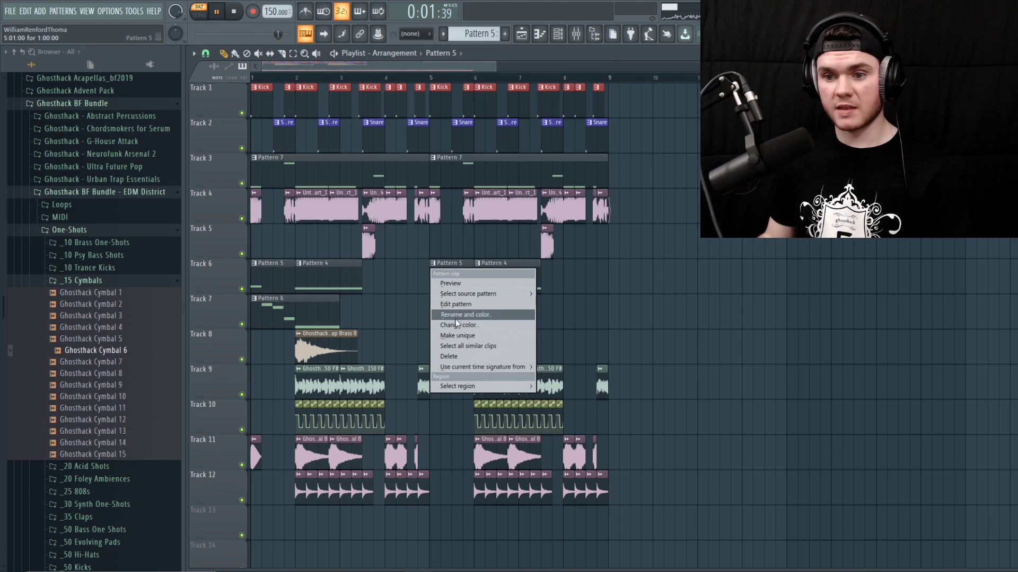
left_click(458, 336)
double_click(455, 289)
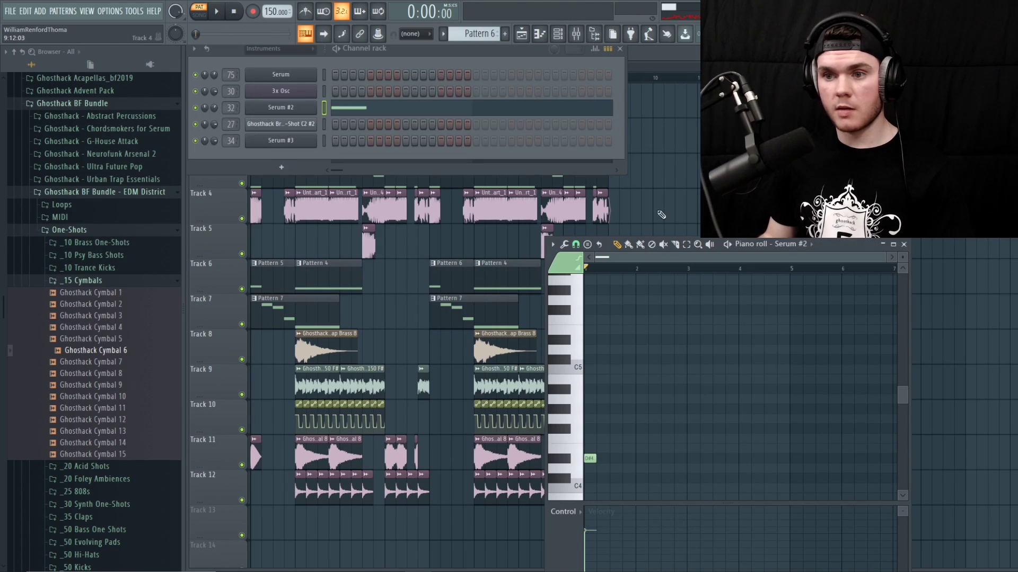
left_click(904, 244)
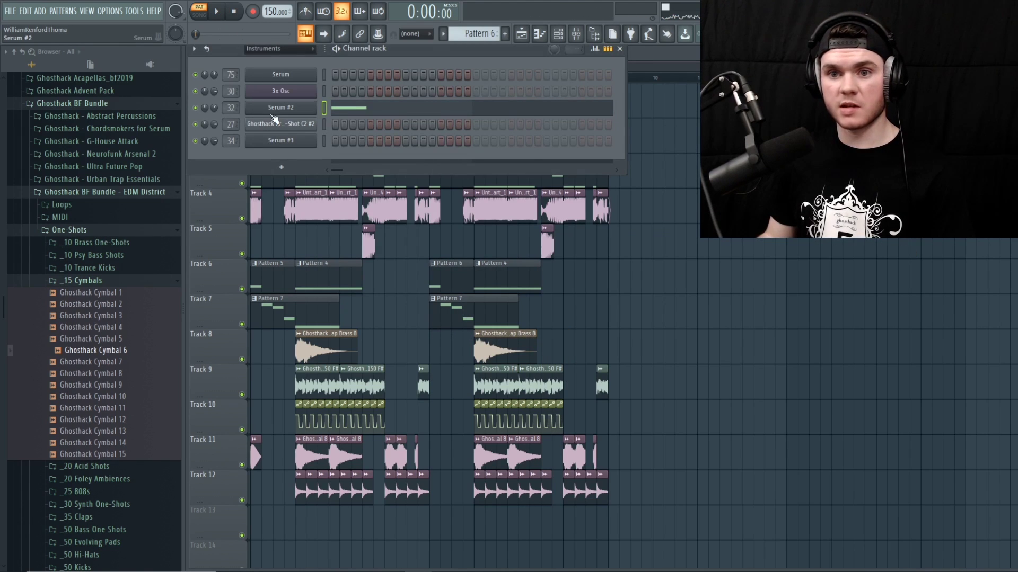
- Clone the Serum #2 channel and move the new pattern's note from Serum #2 onto the clone
right_click(270, 113)
left_click(335, 204)
key("Return")
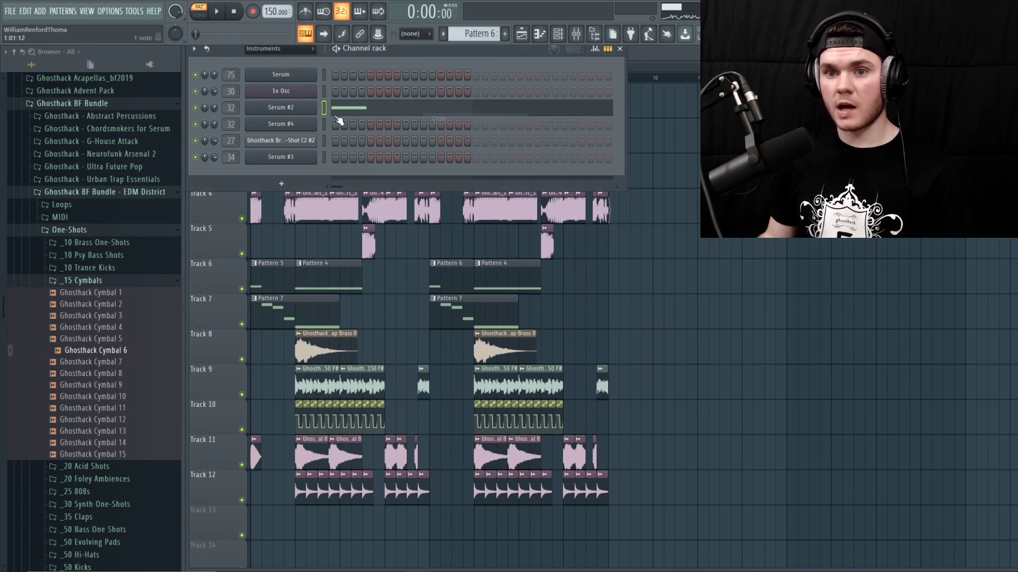
right_click(280, 124)
left_click(450, 137)
right_click(280, 107)
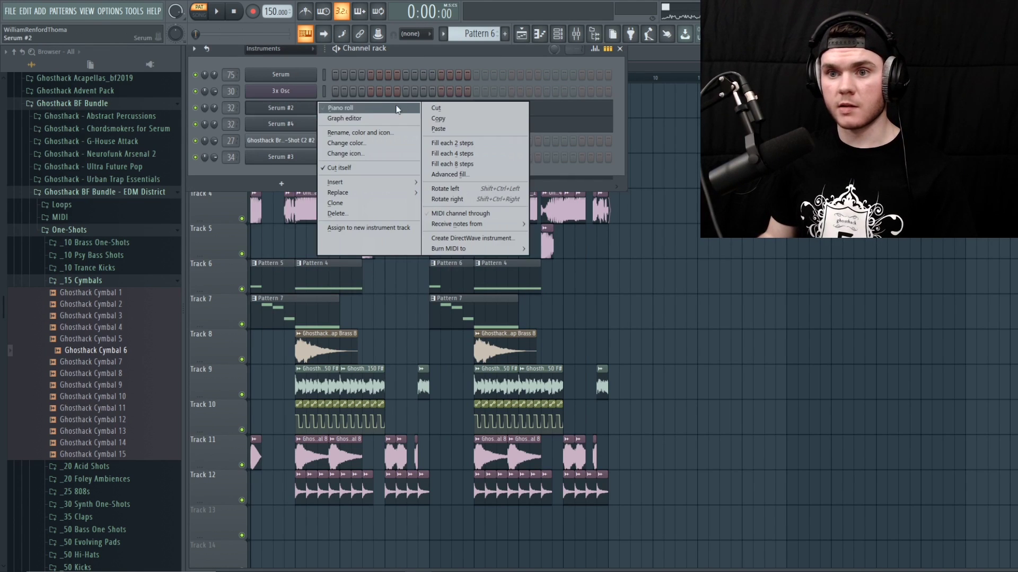
left_click(438, 128)
- Reshape LFO 1 in Serum #4 into a single ramp rising to the end of the cycle and adjust oscillator A's FM amount
left_click(310, 125)
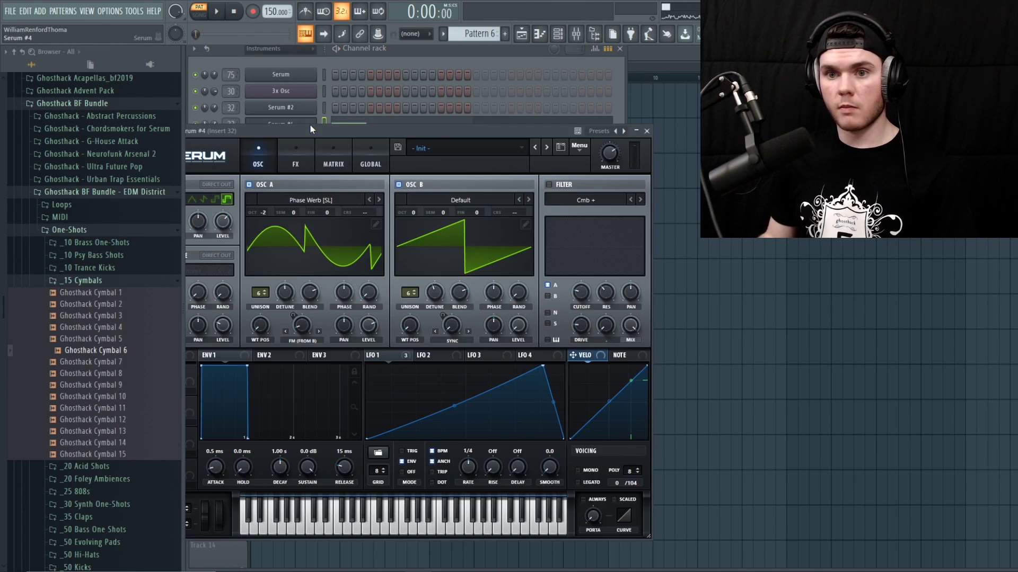
left_click_drag(318, 132, 360, 116)
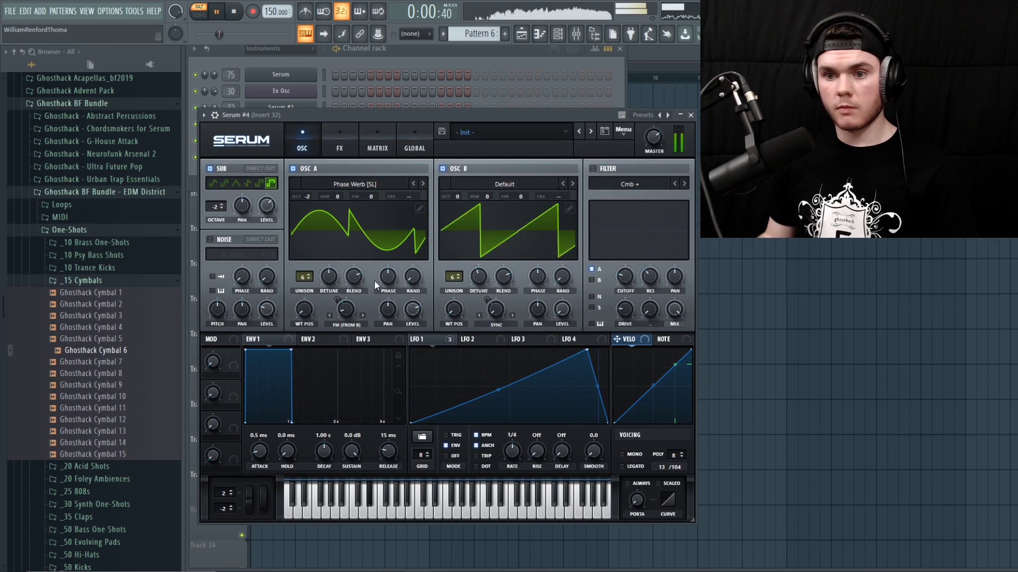
key("space")
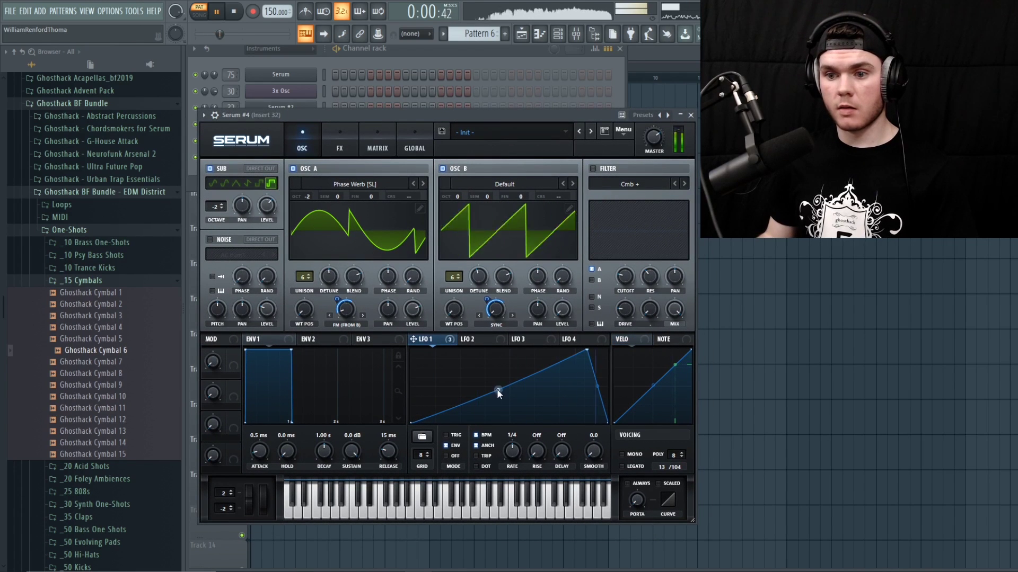
left_click_drag(497, 389, 498, 371)
left_click_drag(585, 351, 434, 352)
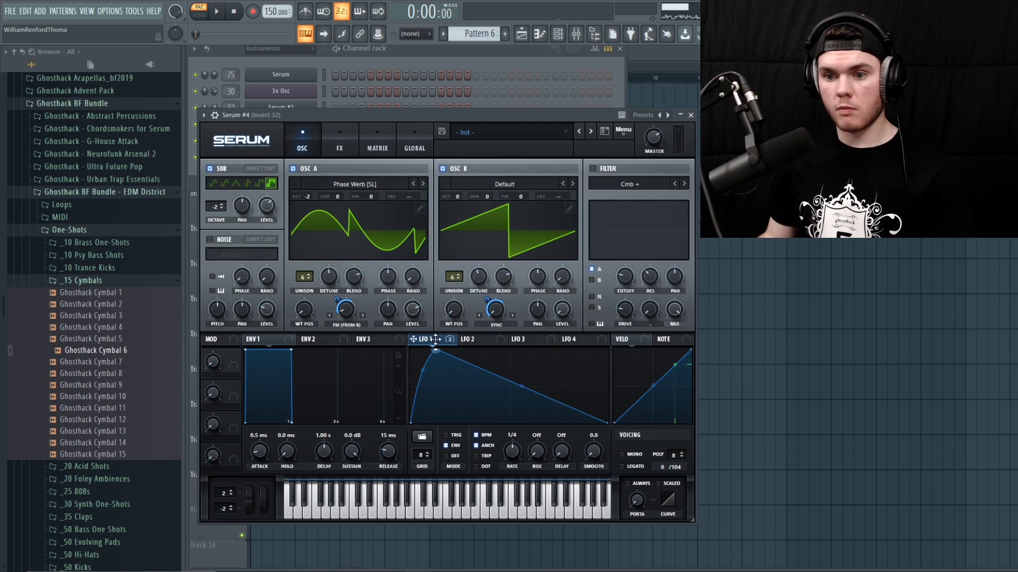
key("space")
left_click_drag(509, 387, 507, 375)
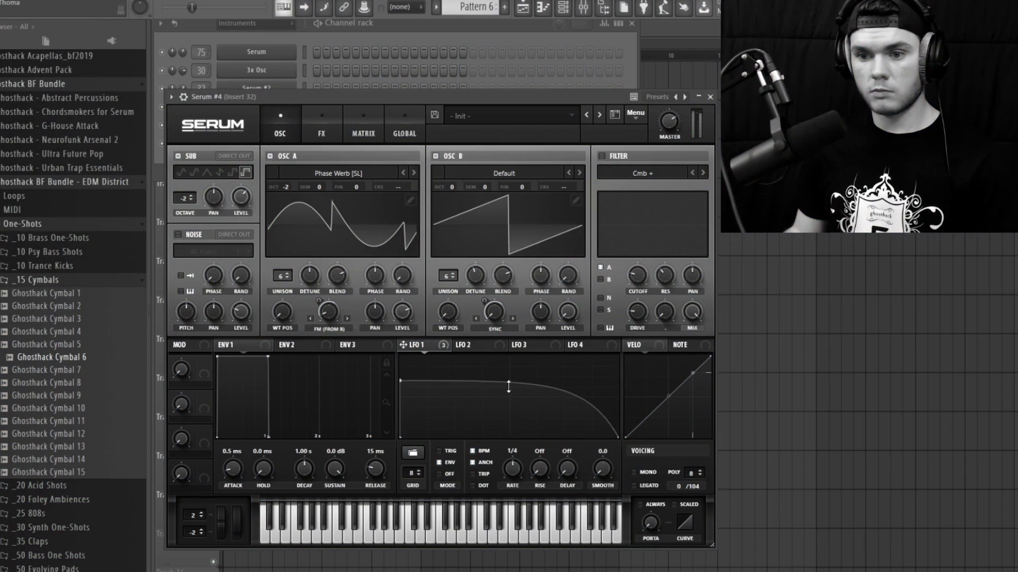
left_click_drag(412, 351, 608, 350)
left_click_drag(509, 365, 509, 391)
left_click_drag(345, 309, 357, 288)
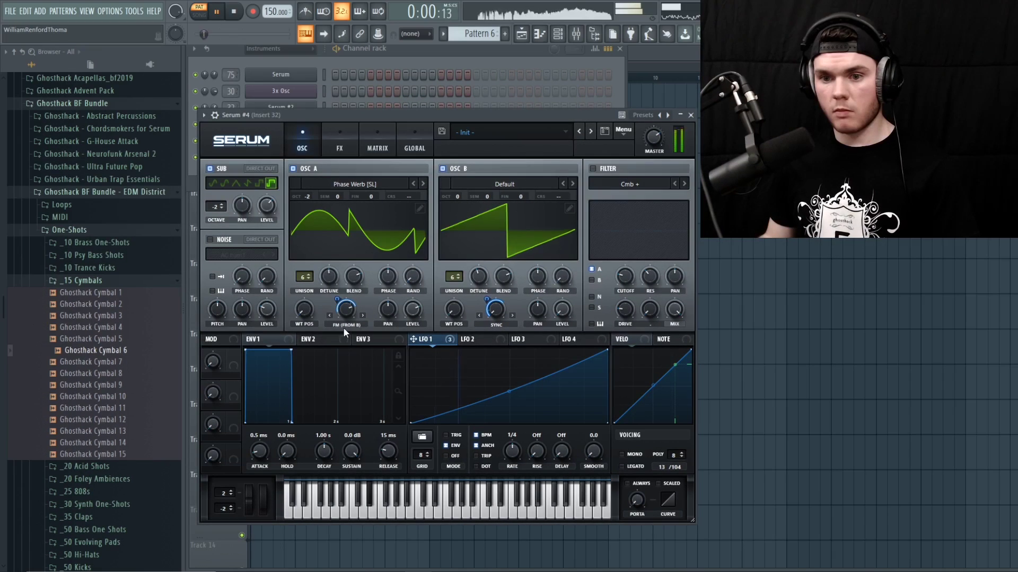
- Play the arrangement from bar 4 across the bar 5 join to audition the altered Serum sound
left_click(646, 53)
key("space")
left_click(408, 80)
key("space")
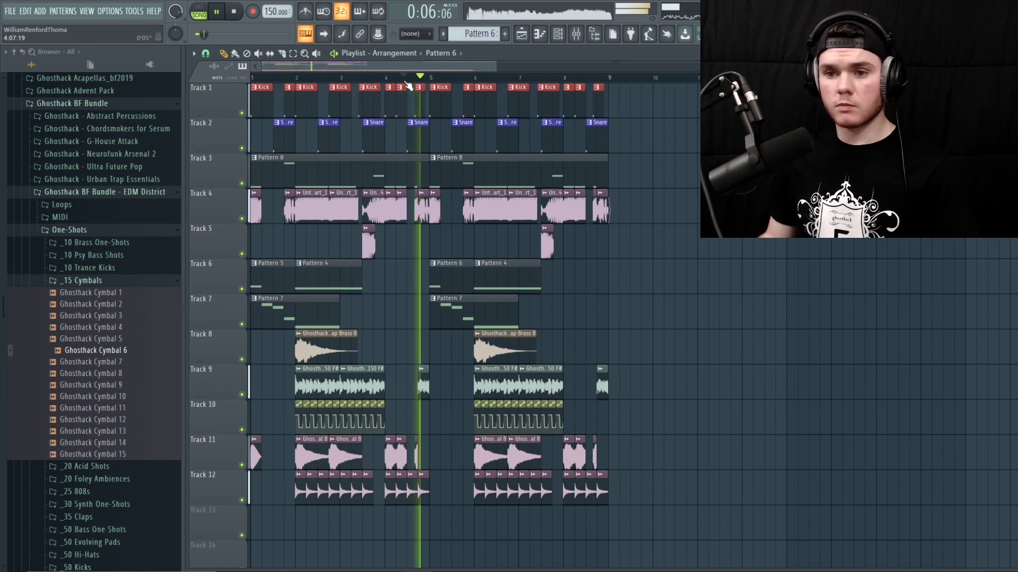
key("space")
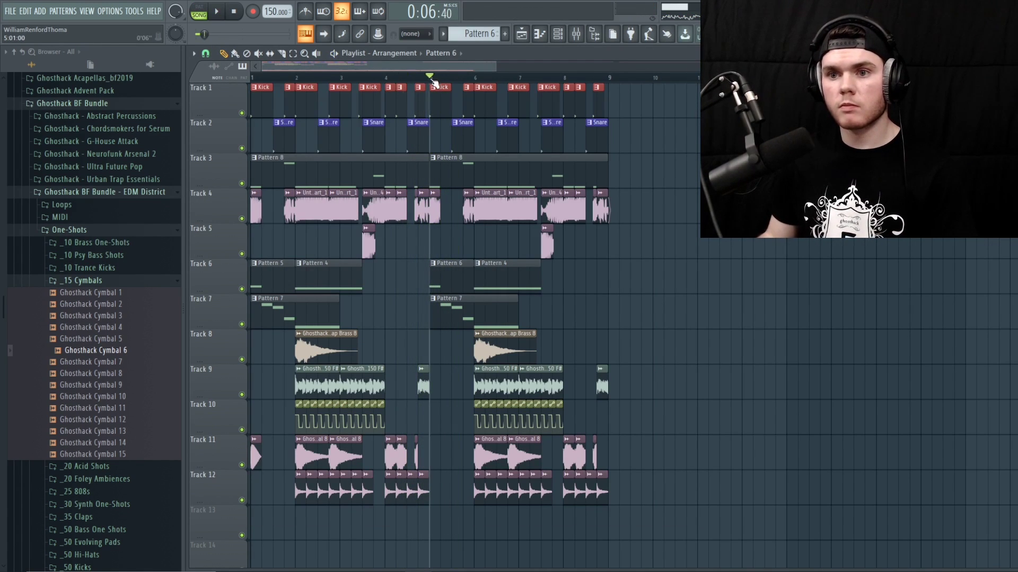
key("space")
key("space")
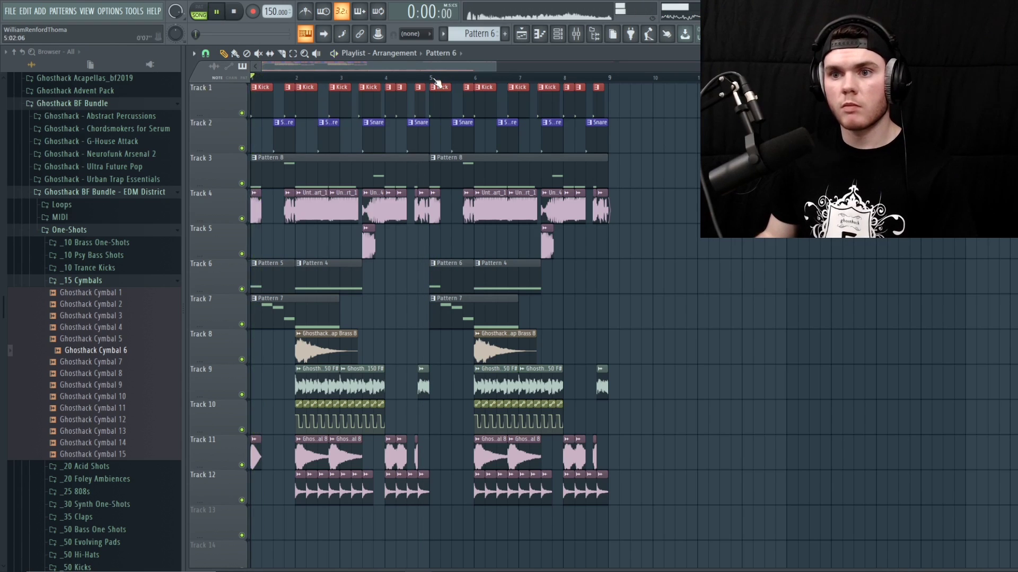
left_click(430, 78)
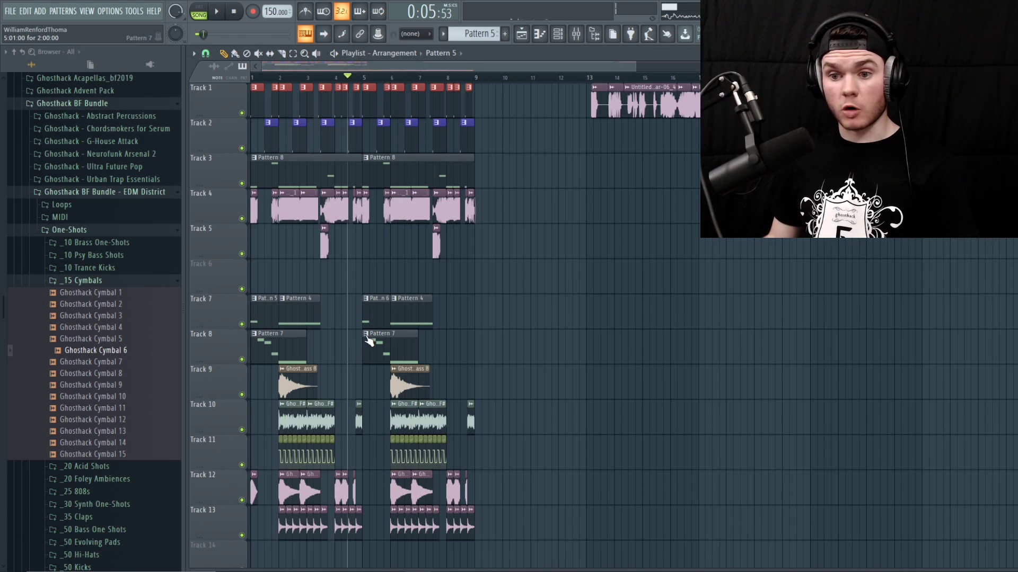
- Make the Pattern 7 brass clip at bar 5 on Track 8 unique and audition its notes in the piano roll
right_click(365, 337)
left_click(404, 353)
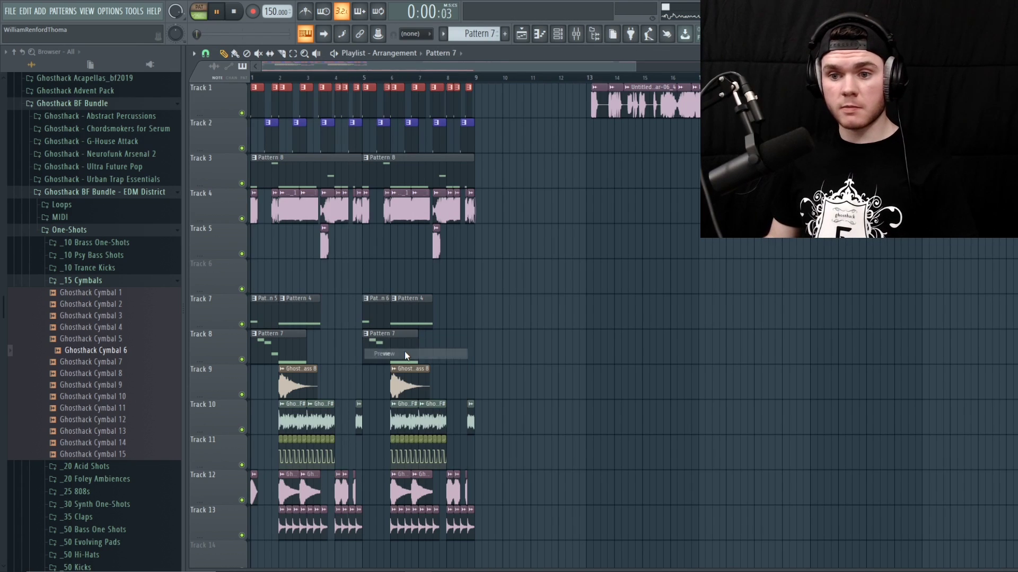
right_click(367, 342)
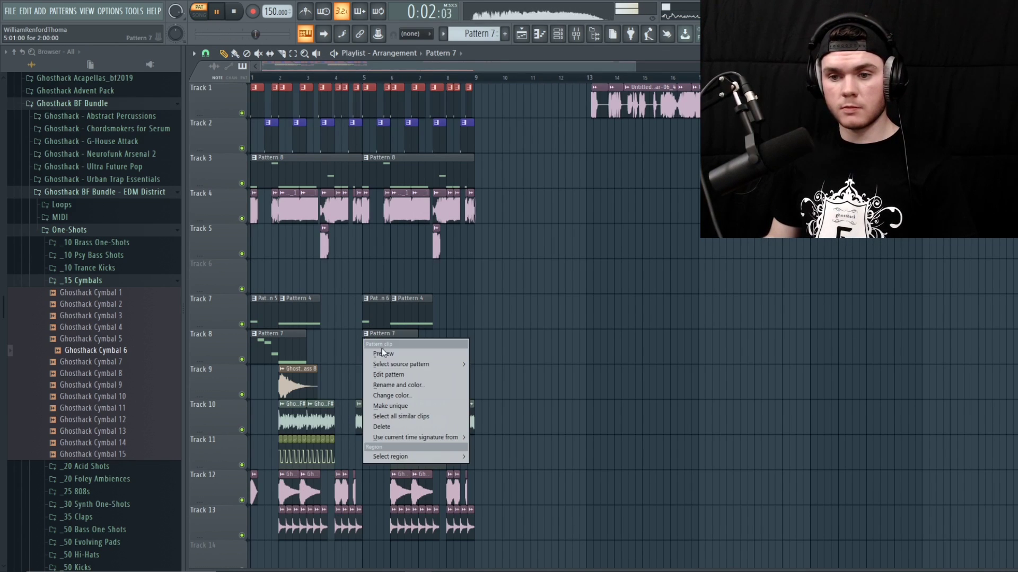
left_click(406, 406)
double_click(403, 344)
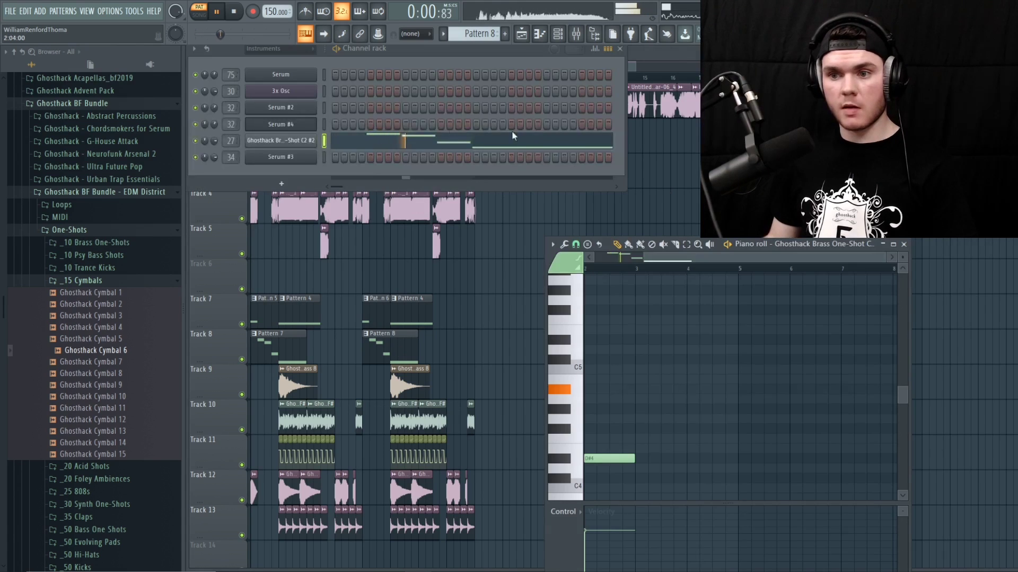
key("space")
key("space")
key("space")
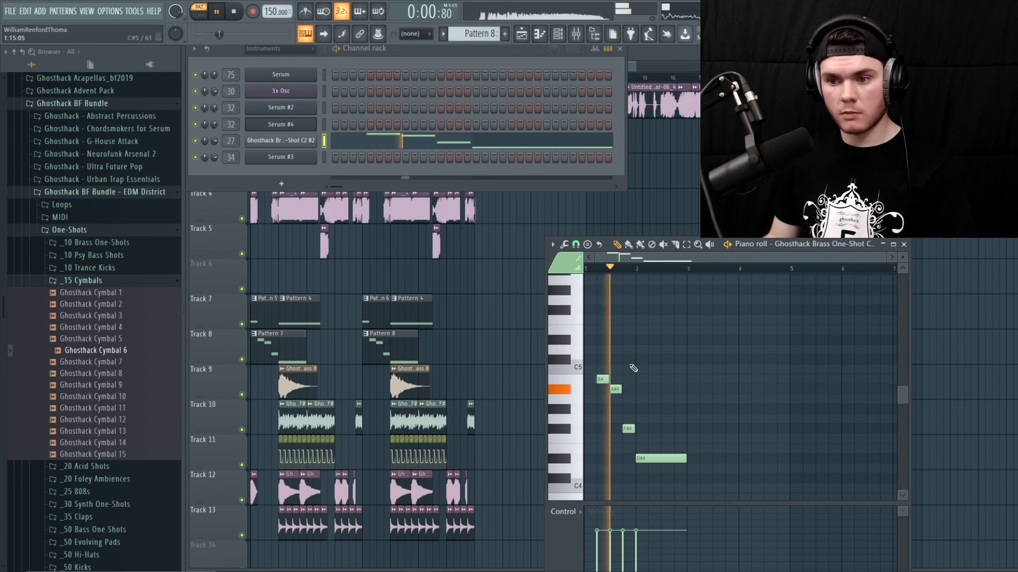
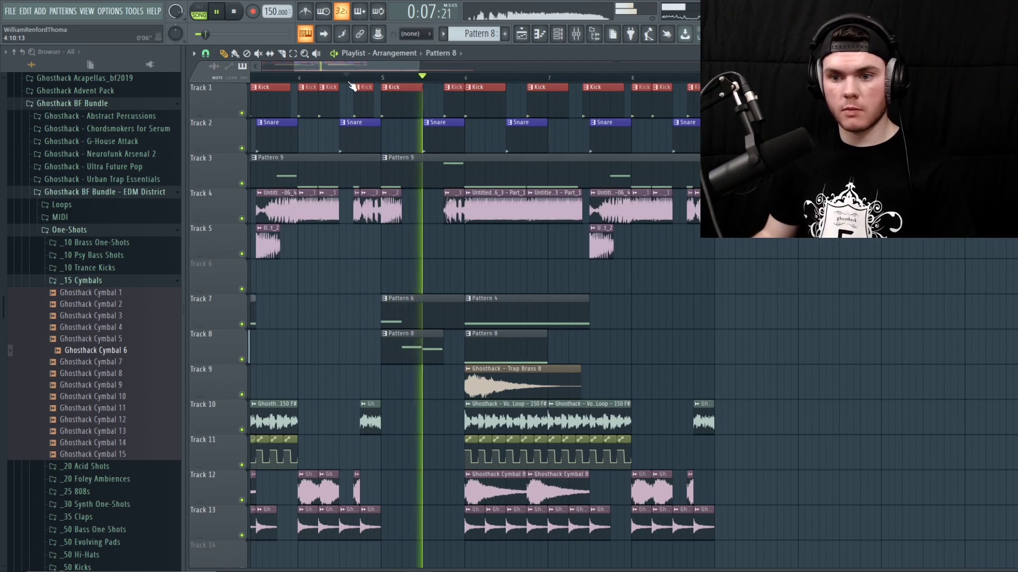
key("space")
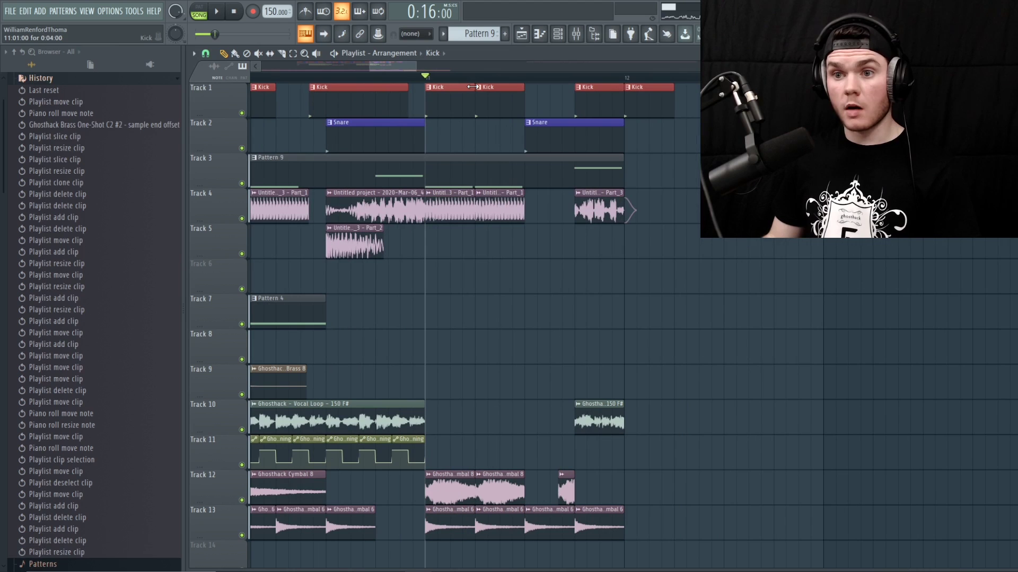
left_click(471, 132)
left_click_drag(486, 136, 471, 103)
key("space")
key("space")
key("space")
right_click(472, 104)
key("space")
- Set the playlist snap to 1/6 beat, add an extra kick between bar 11's first two kicks and adjust the Track 4 clip to match
left_click(207, 53)
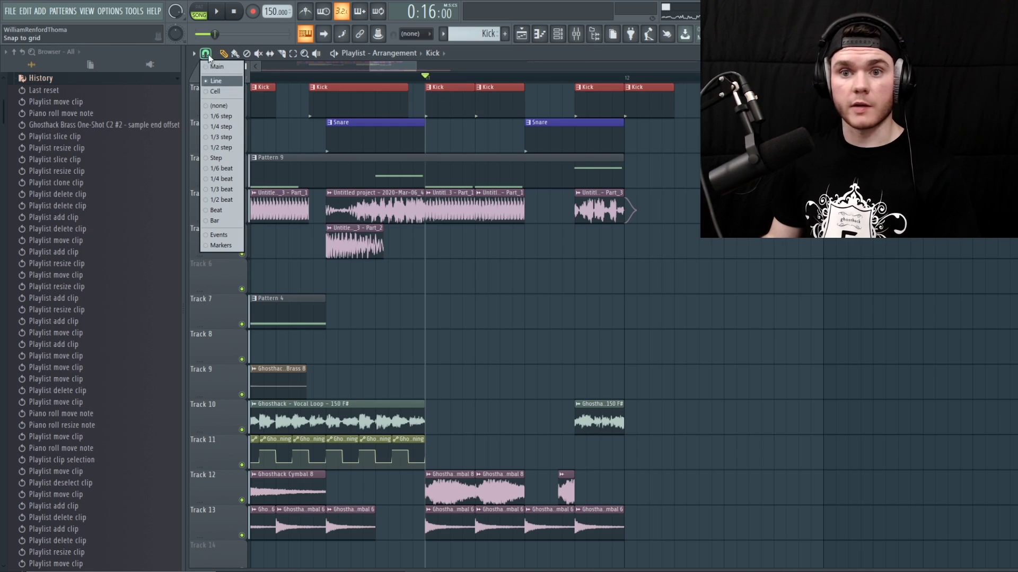
left_click(225, 170)
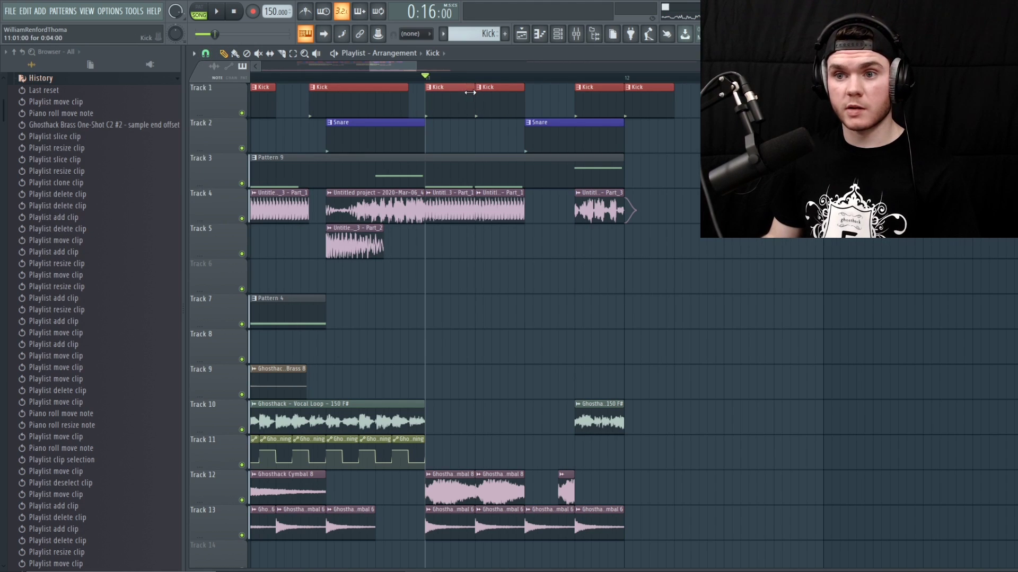
left_click(460, 124)
key("space")
key("space")
left_click_drag(490, 130, 470, 107)
key("space")
key("space")
key("space")
key("space")
left_click_drag(473, 198, 465, 198)
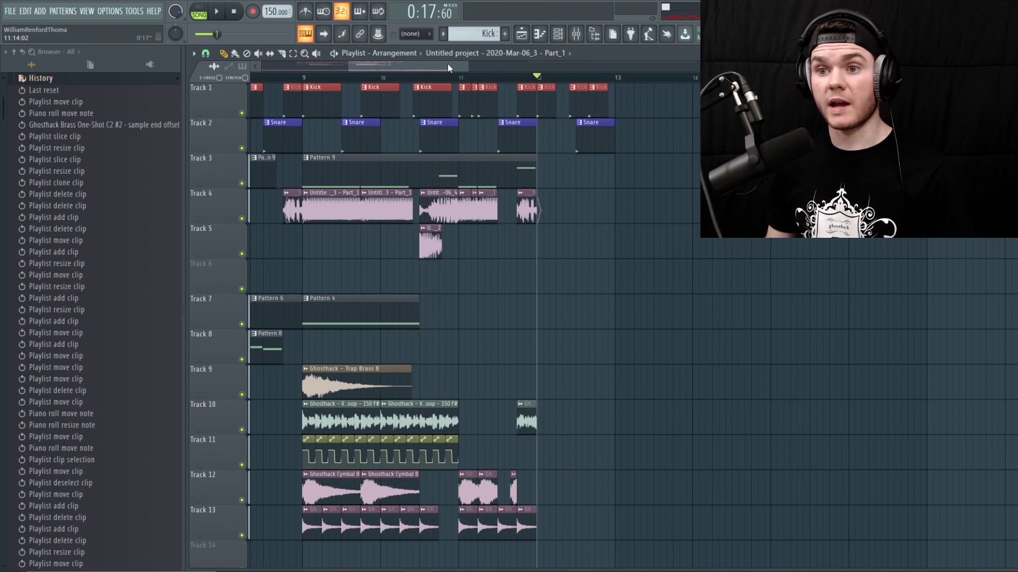
- Play the end of the arrangement past bar 12
mouse_move(448, 64)
left_mouse_down()
mouse_move(475, 66)
mouse_move(463, 71)
left_mouse_up()
key("space")
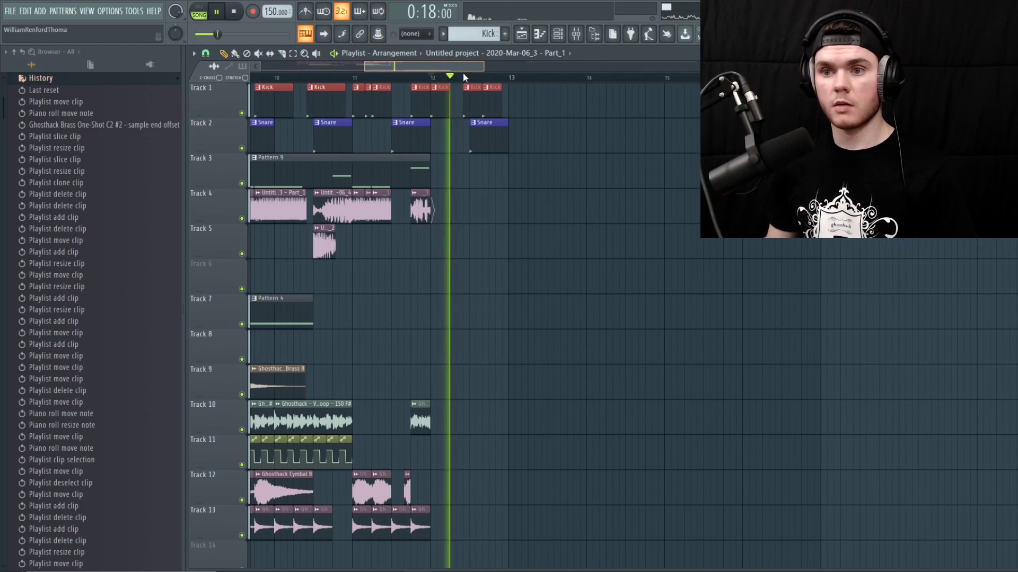
key("space")
- Add the Ghosthack Snare26 sample to the Drums channels for the fill in Pattern 10
scroll(395, 79, "down", 3)
left_click(379, 79)
left_click_drag(142, 106, 103, 105)
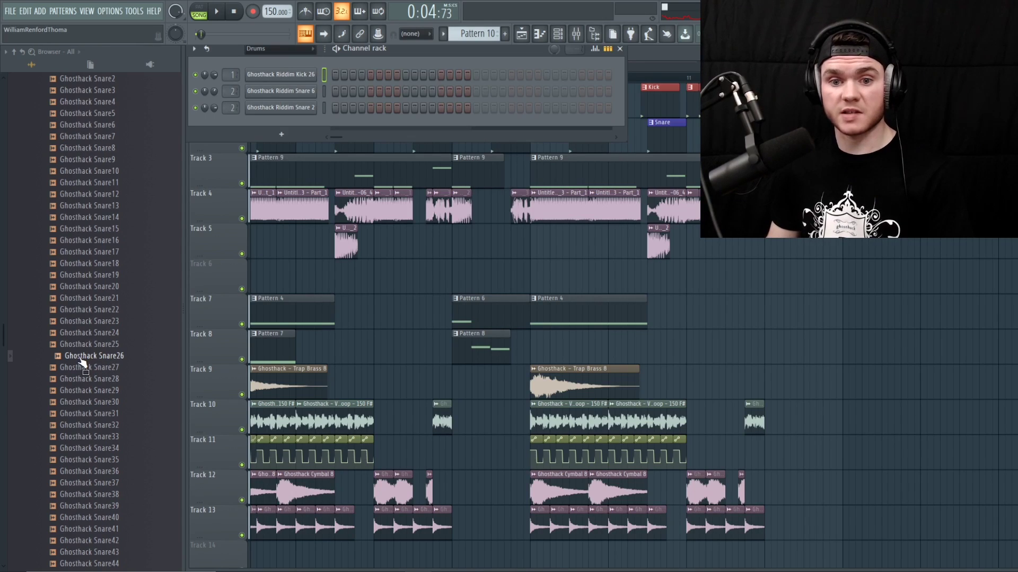
left_click_drag(82, 363, 305, 129)
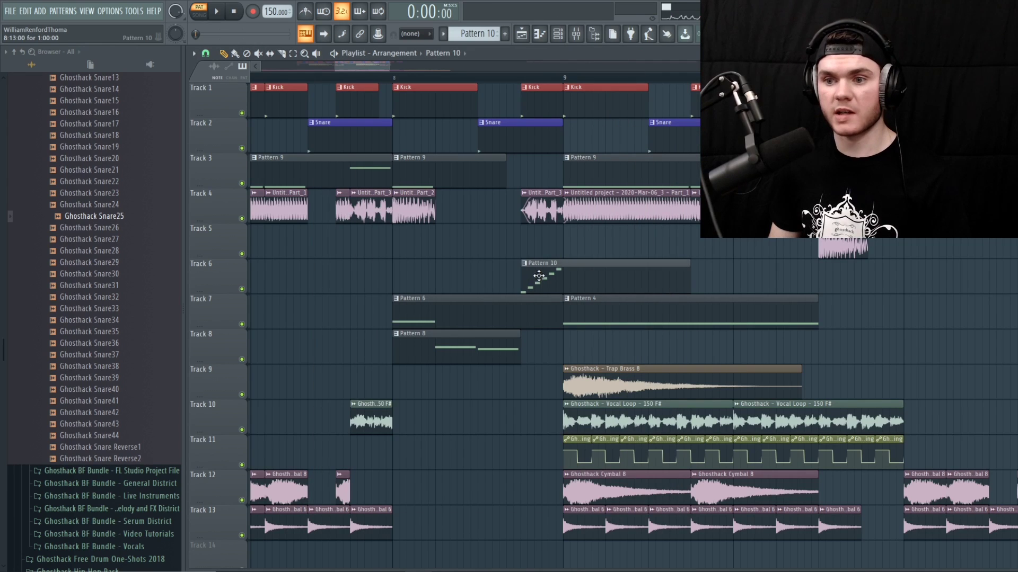
- Trim the Pattern 10 clip on Track 6 to end at bar 9 and play the fill from bar 8
left_click_drag(686, 260, 565, 269)
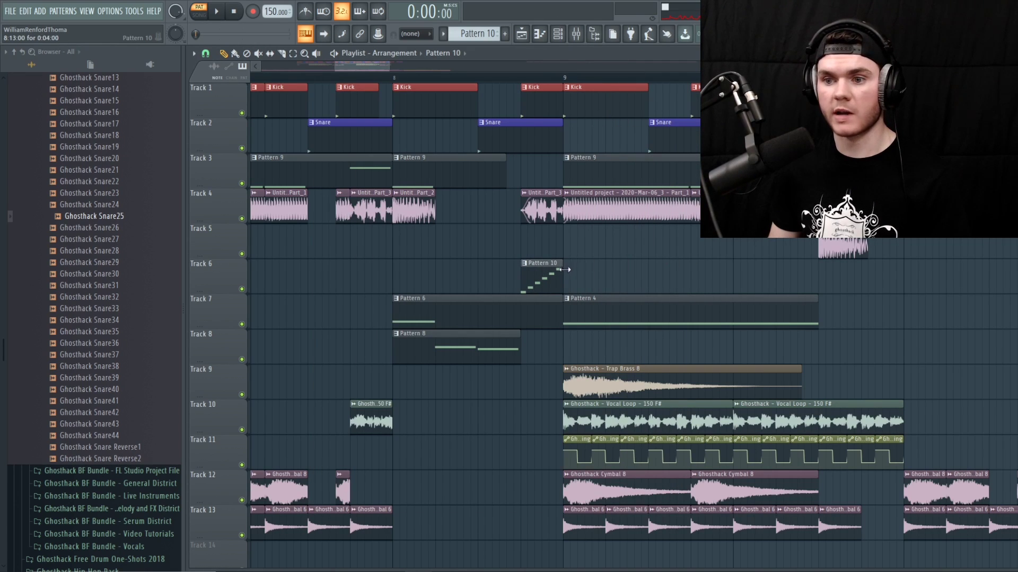
left_click(402, 80)
key("space")
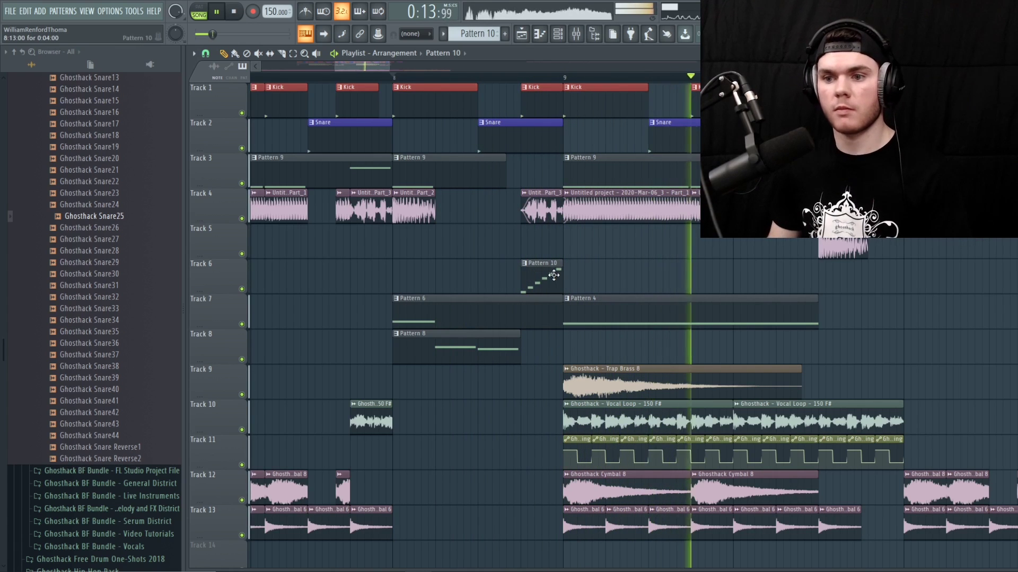
key("space")
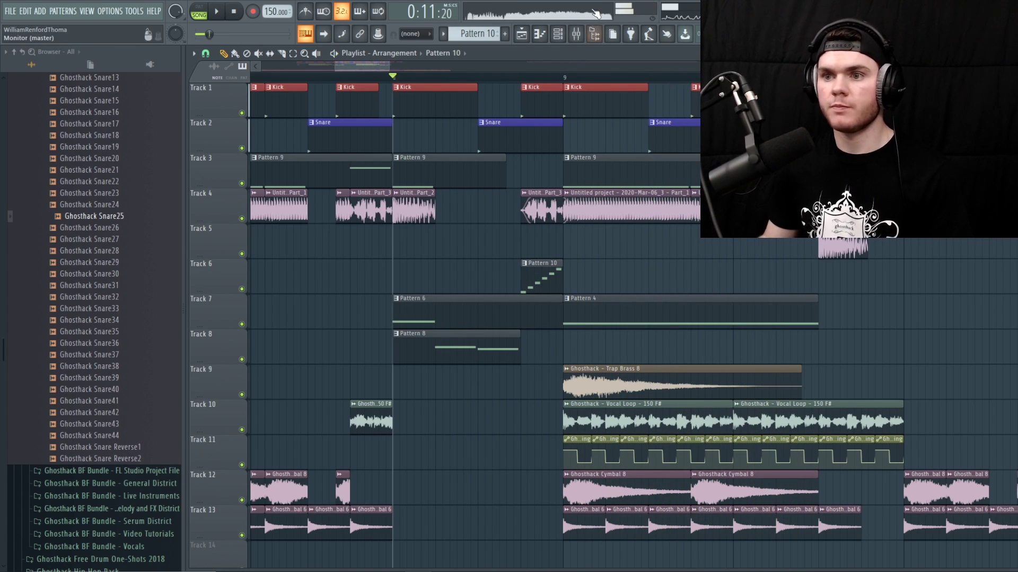
- Play the arrangement from bar 8 with the mixer open, and play Track 4 soloed from bar 9
left_click(577, 34)
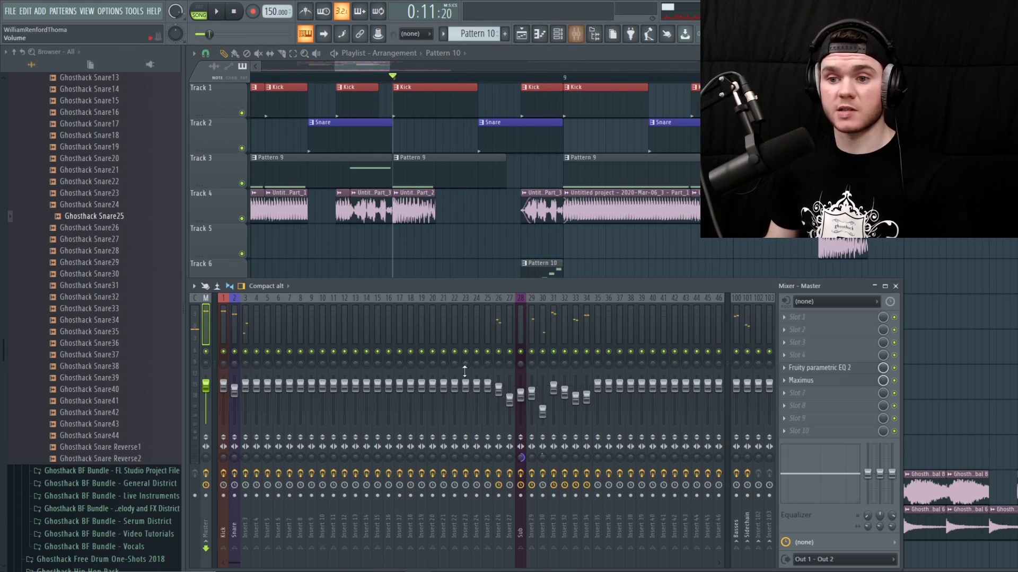
left_click(566, 38)
key("space")
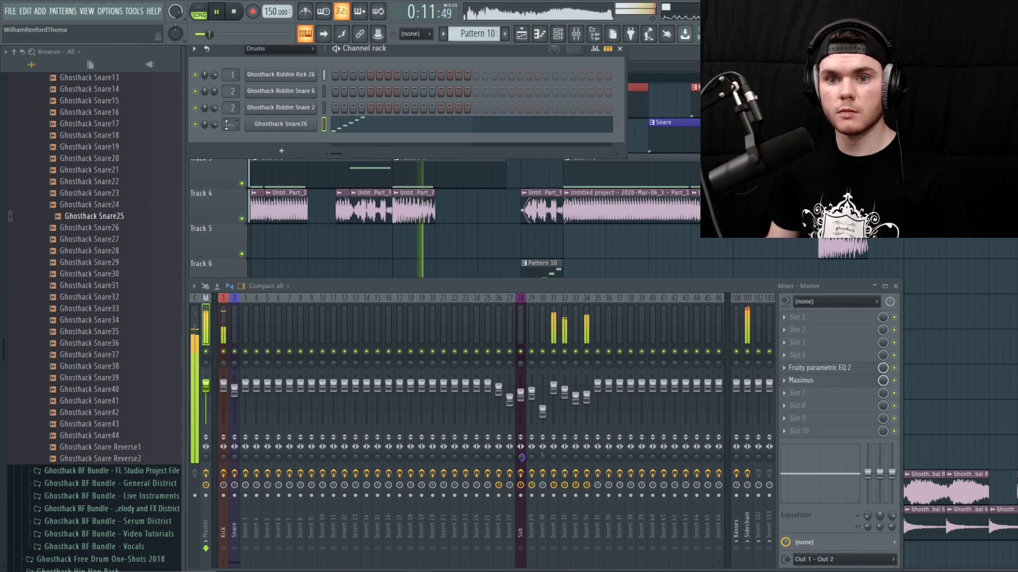
key("space")
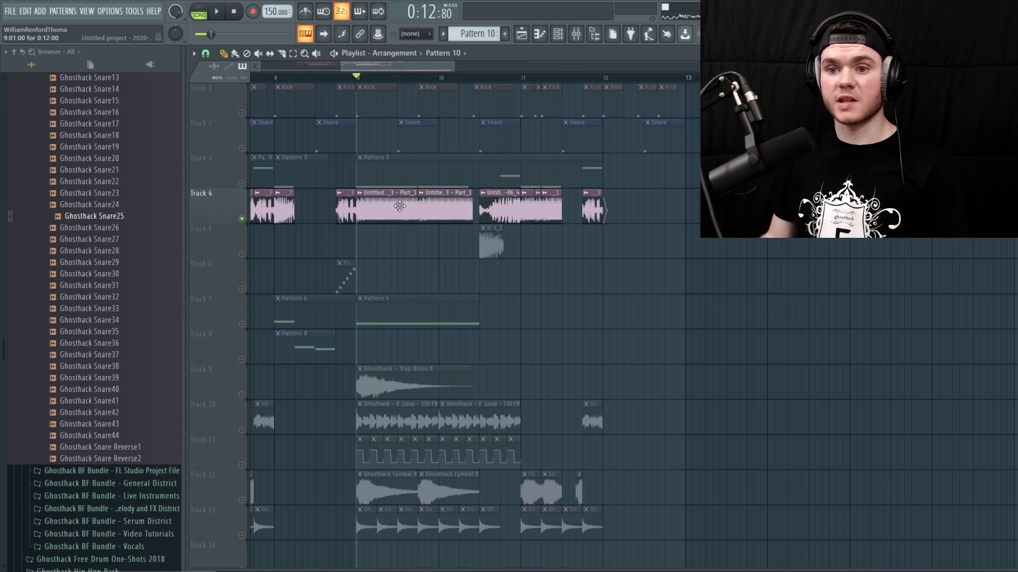
key("space")
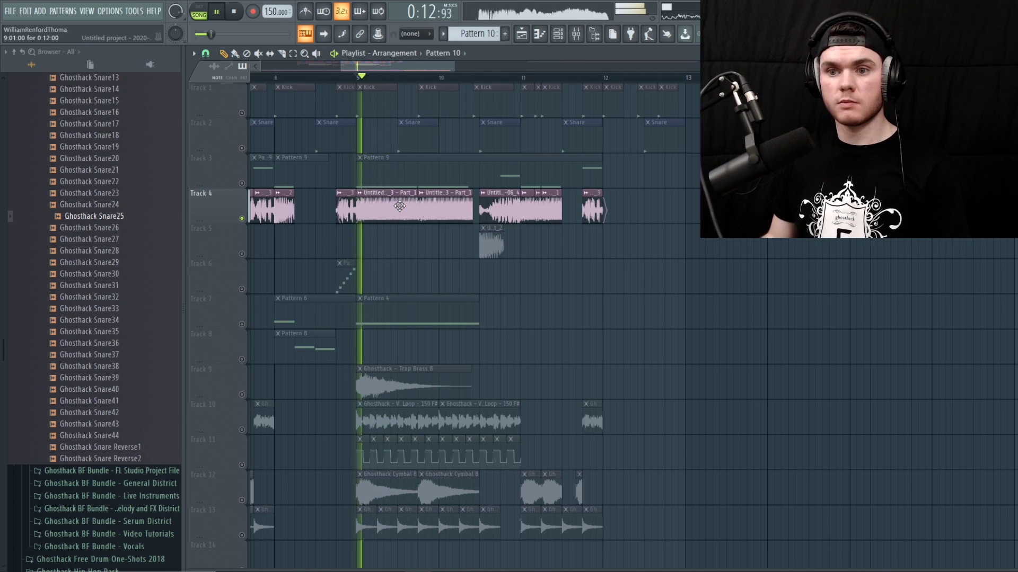
key("space")
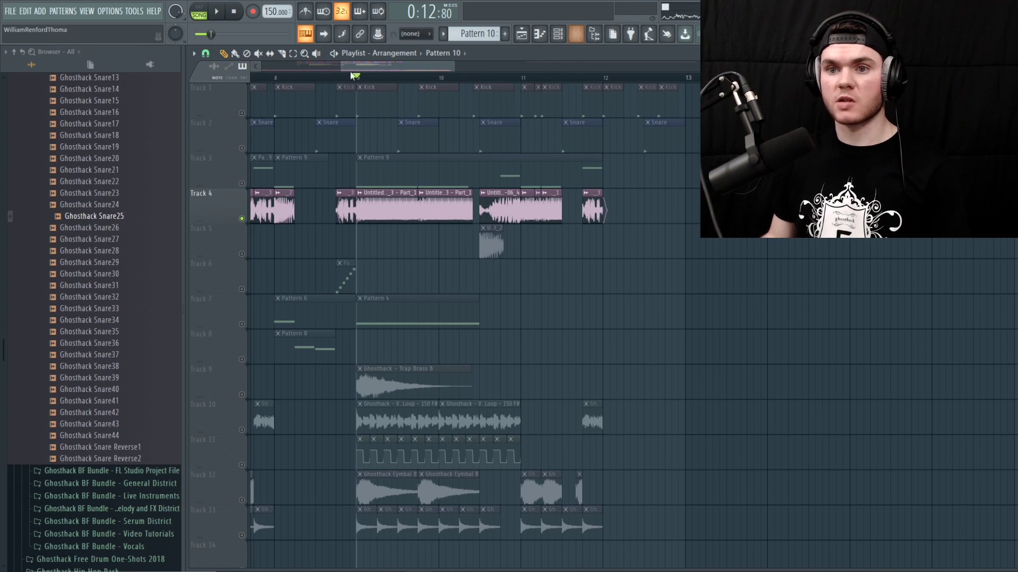
- Select bars 9 to 12 as the playback loop and open SerumFX on mixer Insert 29
key("space")
left_click_drag(358, 77, 603, 85)
key("space")
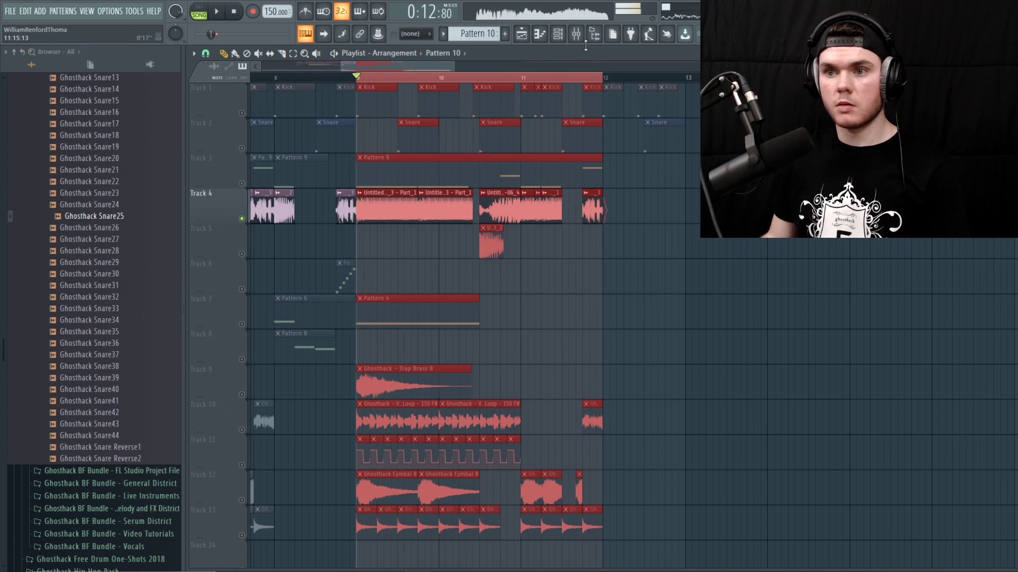
left_click(576, 34)
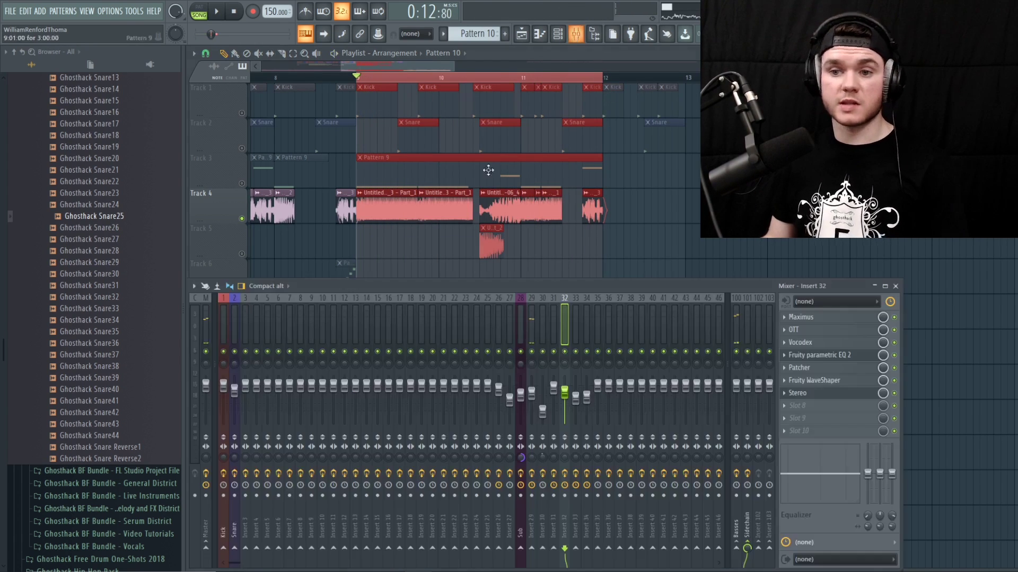
left_click(532, 320)
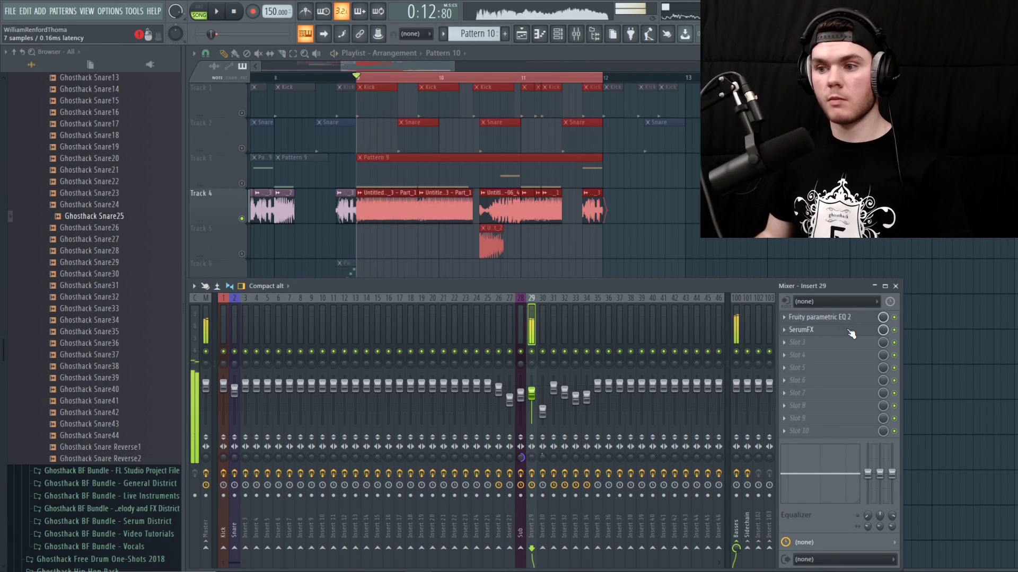
left_click(826, 330)
- Enable the Filter effect in SerumFX, move it to the start of the effects chain and set its type to "Flg -"
left_click(221, 320)
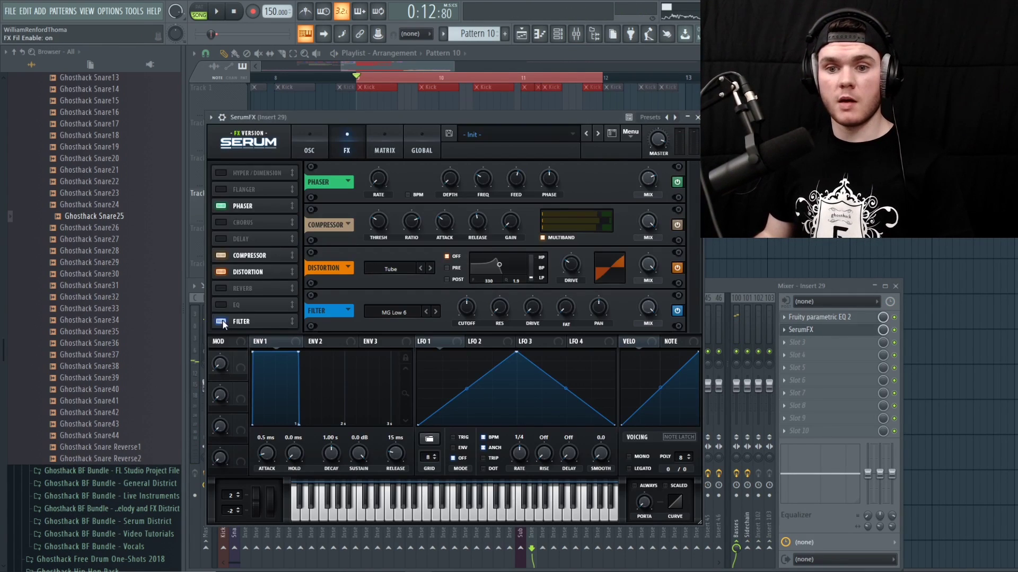
left_click_drag(221, 320, 249, 174)
left_click(394, 184)
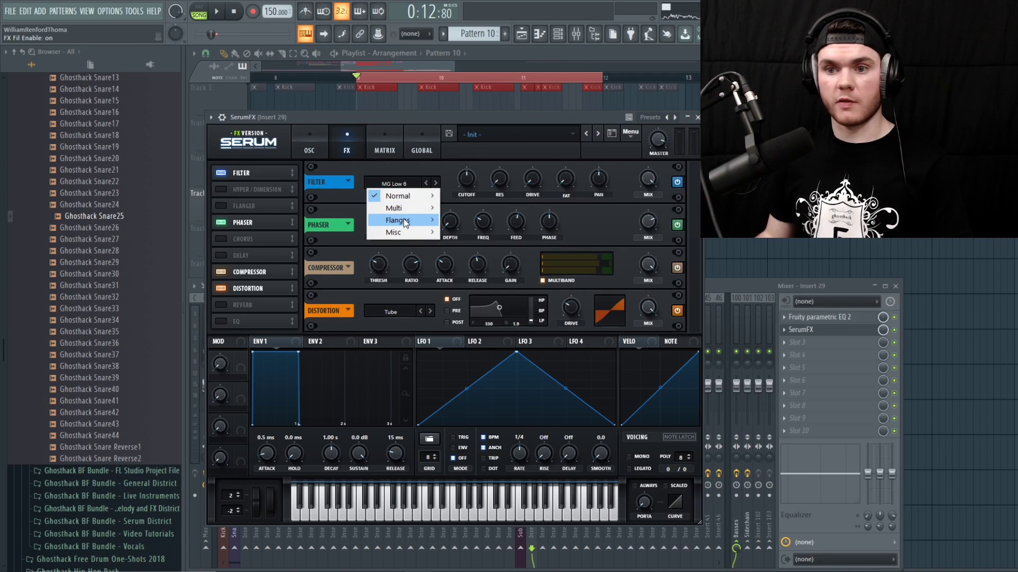
mouse_move(404, 221)
left_click(466, 309)
- Lower the SerumFX filter cutoff to 41 Hz while playing the soloed Track 4 loop, and play it with all tracks
key("space")
left_click_drag(467, 181, 467, 209)
key("space")
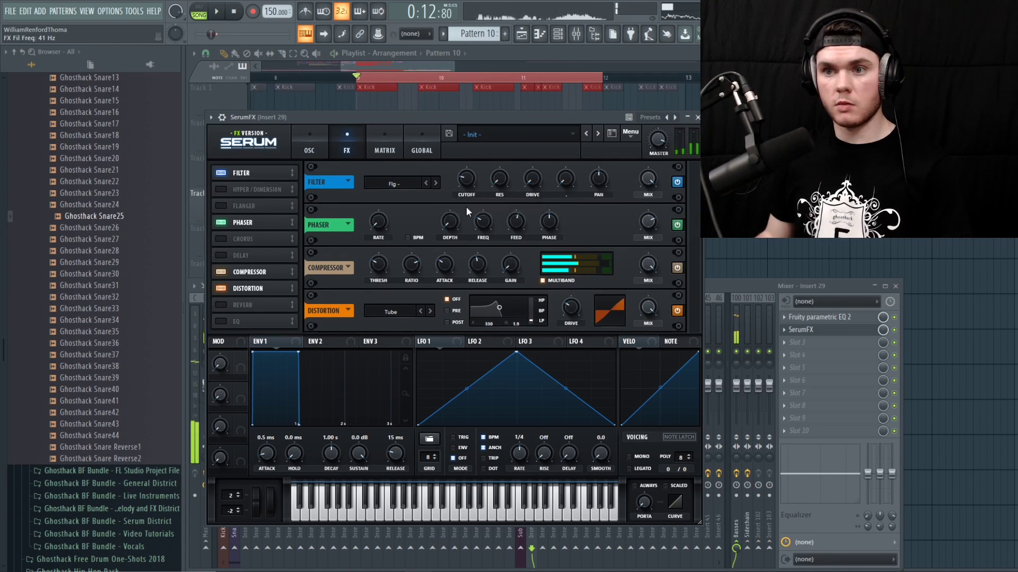
key("space")
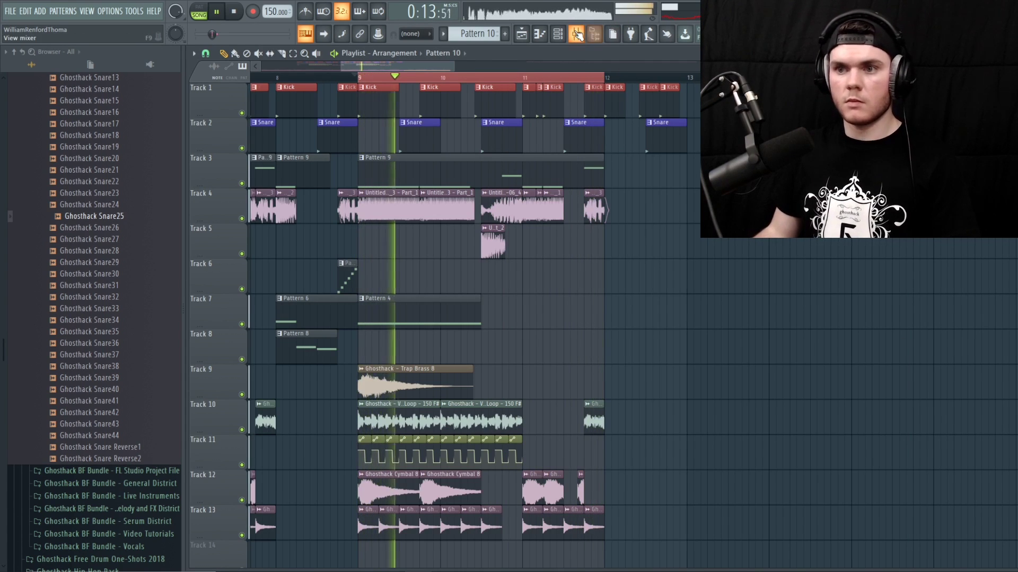
- Reopen SerumFX on Insert 29 and adjust the filter cutoff to 40 Hz while looping the full mix
left_click(576, 34)
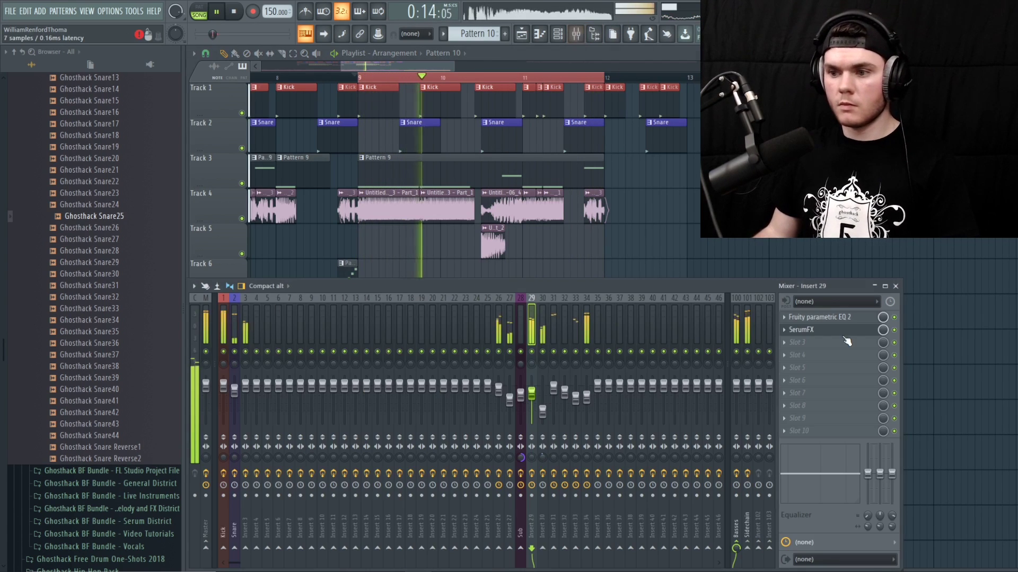
left_click(845, 330)
mouse_move(465, 180)
left_click_drag(465, 180, 466, 177)
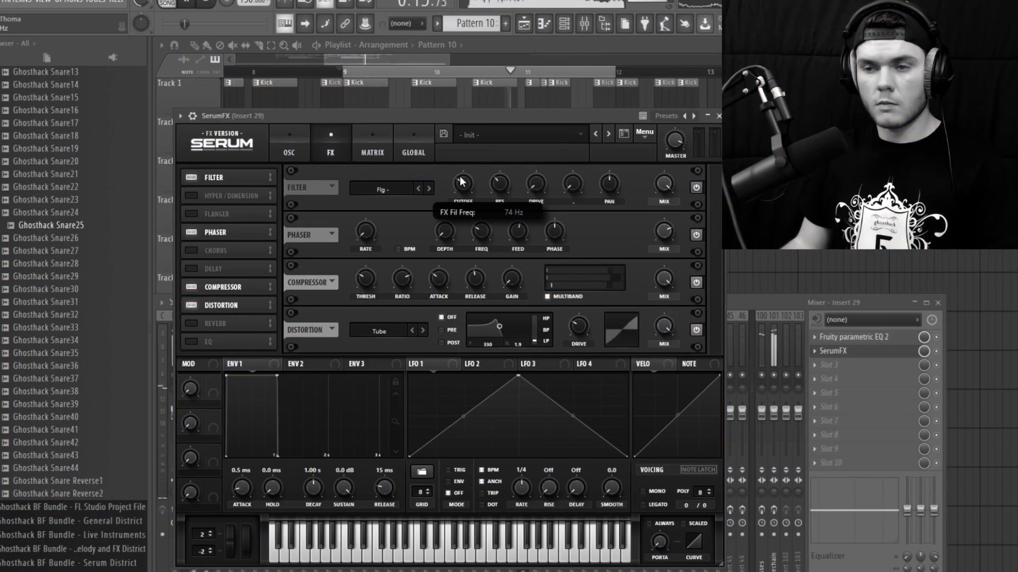
left_click_drag(463, 184, 466, 181)
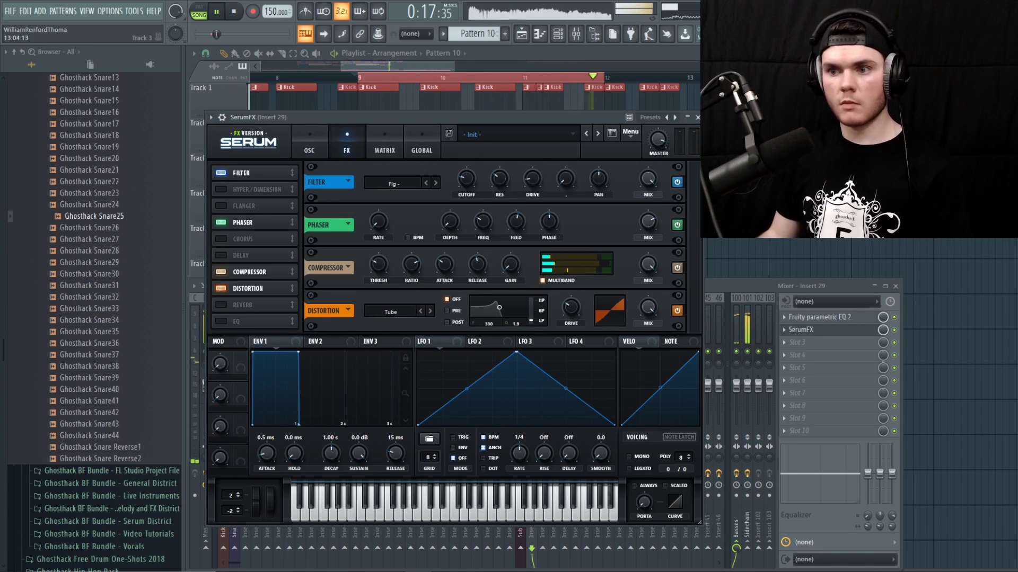
key("space")
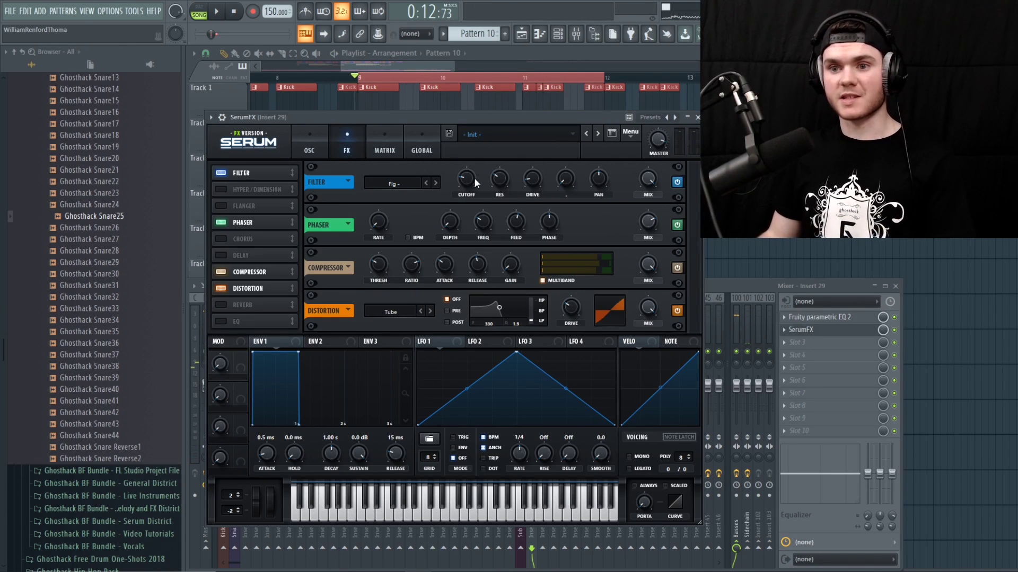
key("space")
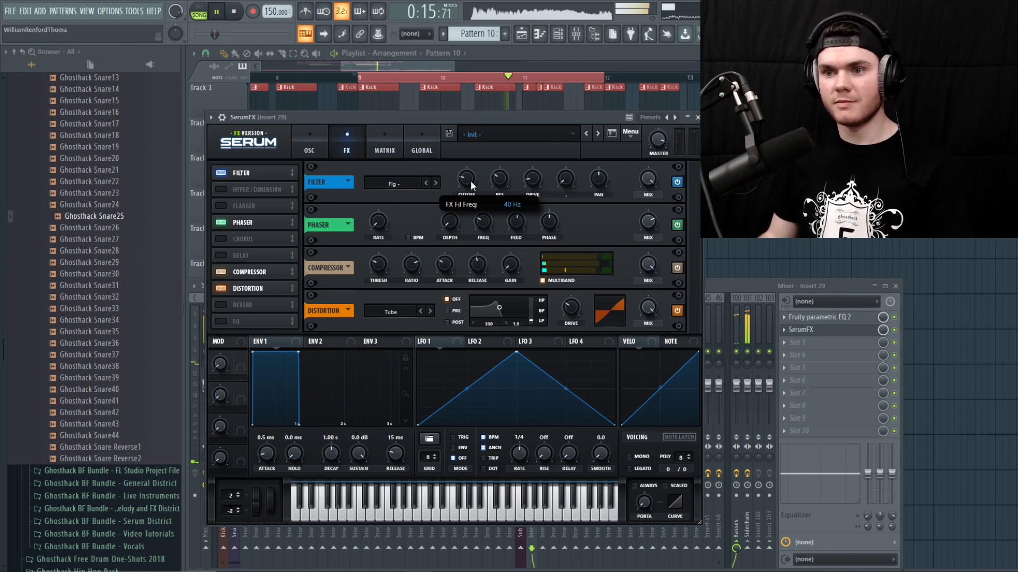
- Compare the loop with the SerumFX filter mix at 0% and at 100%
key("space")
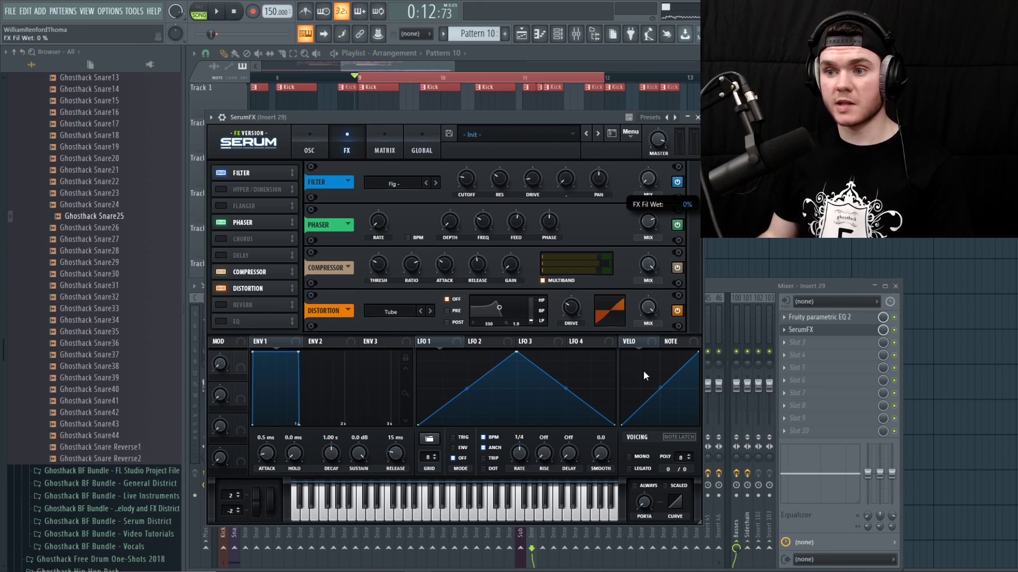
key("space")
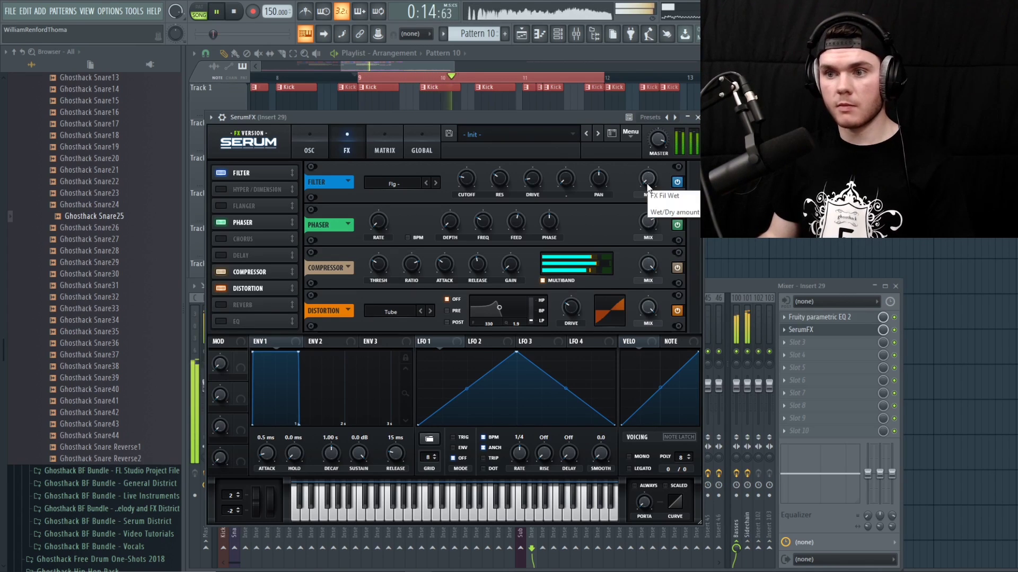
left_click(648, 180)
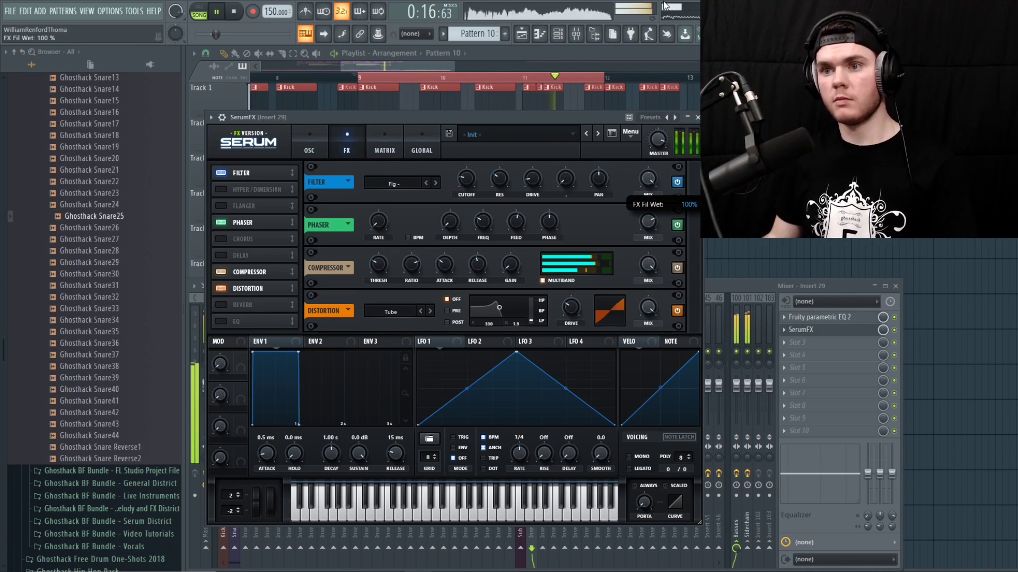
key("space")
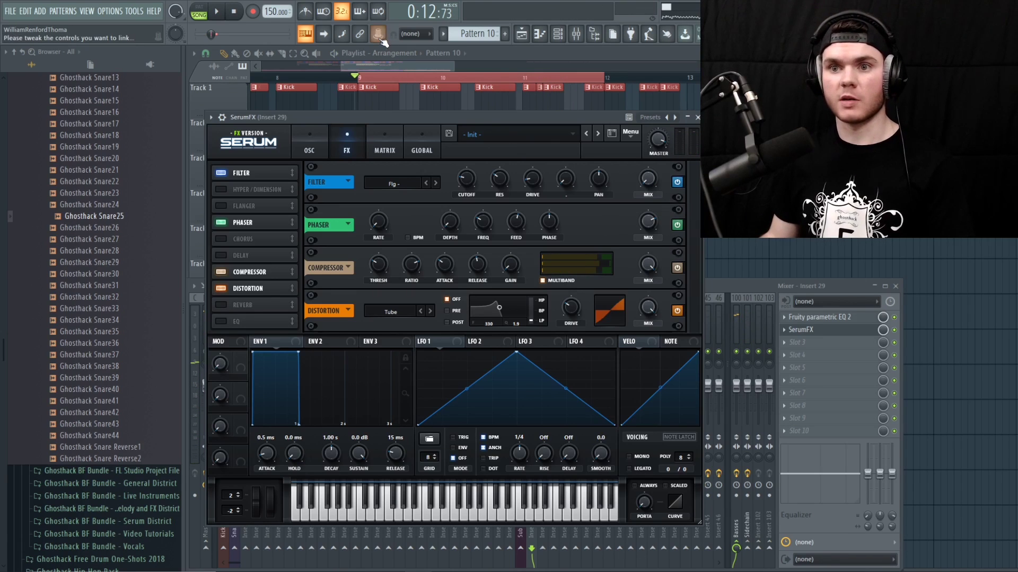
- Set the SerumFX filter mix to 0% and create an automation clip for it across bars 9 to 12 on Track 8
left_click_drag(647, 184, 645, 195)
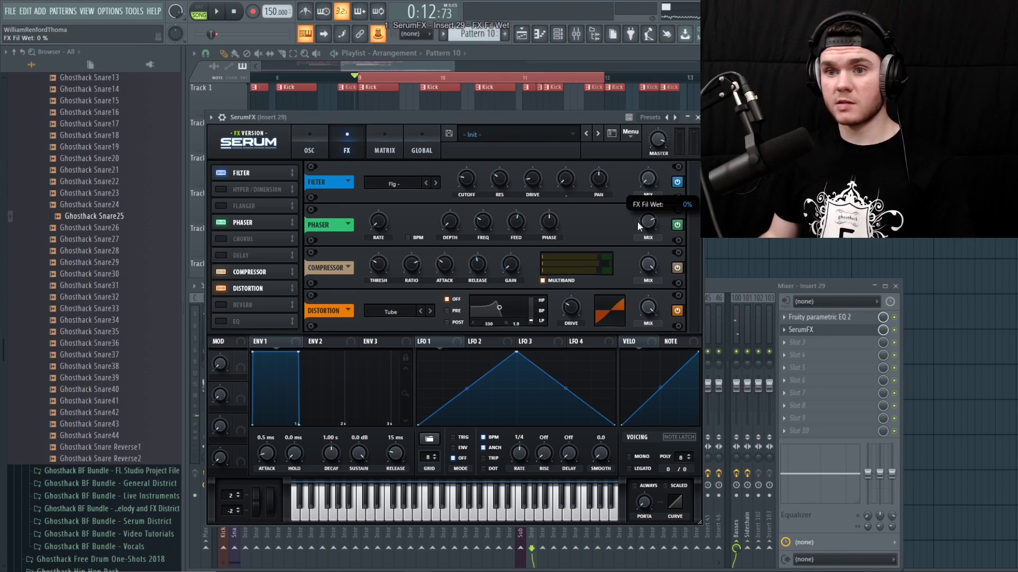
left_click(379, 34)
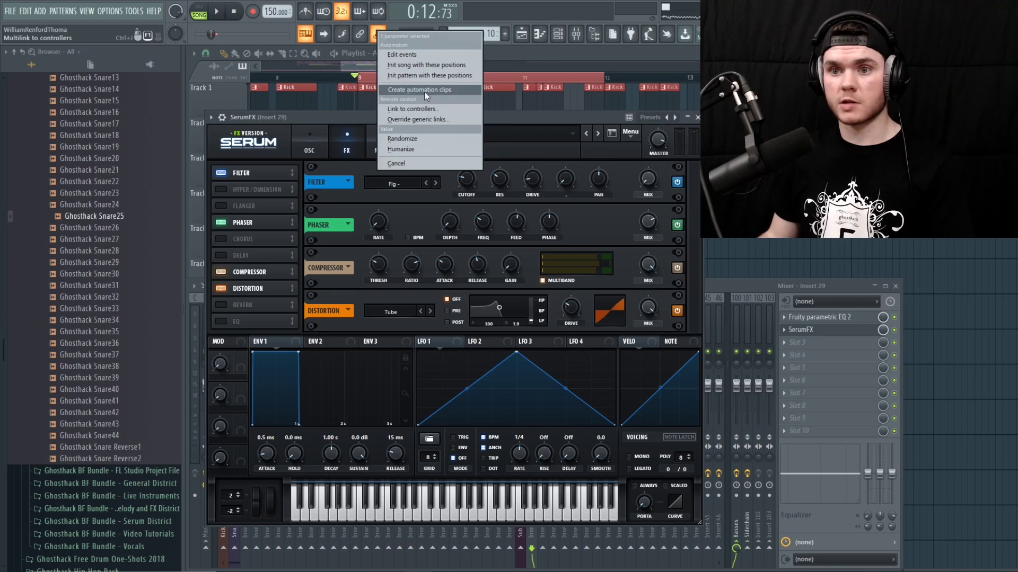
left_click(408, 109)
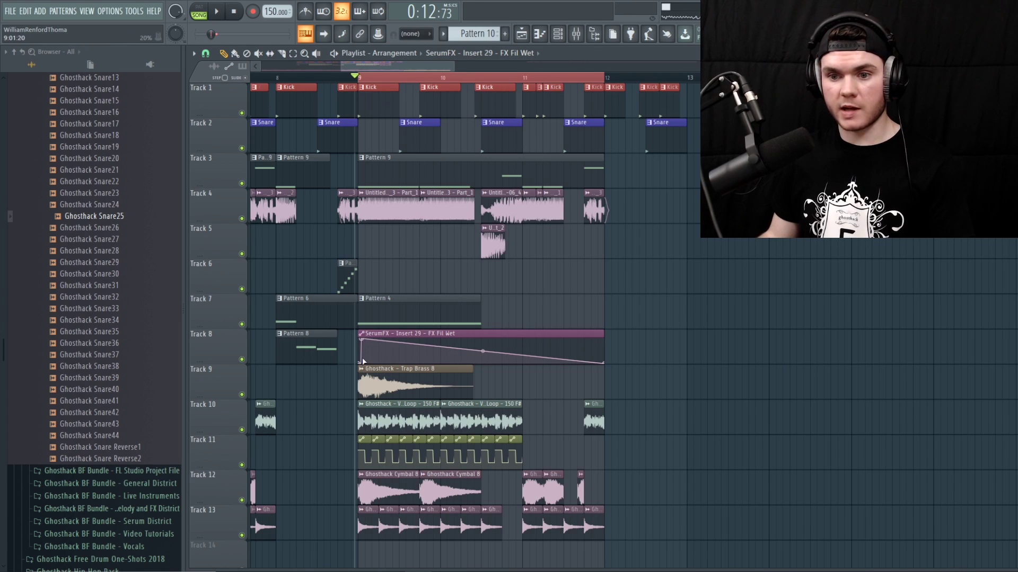
- Extend the filter mix automation slightly past both loop ends, ramping up to 100% at bar 9, holding until bar 12 and ramping down to 0%
right_click(366, 342)
left_click(374, 356)
left_click_drag(386, 335, 376, 334)
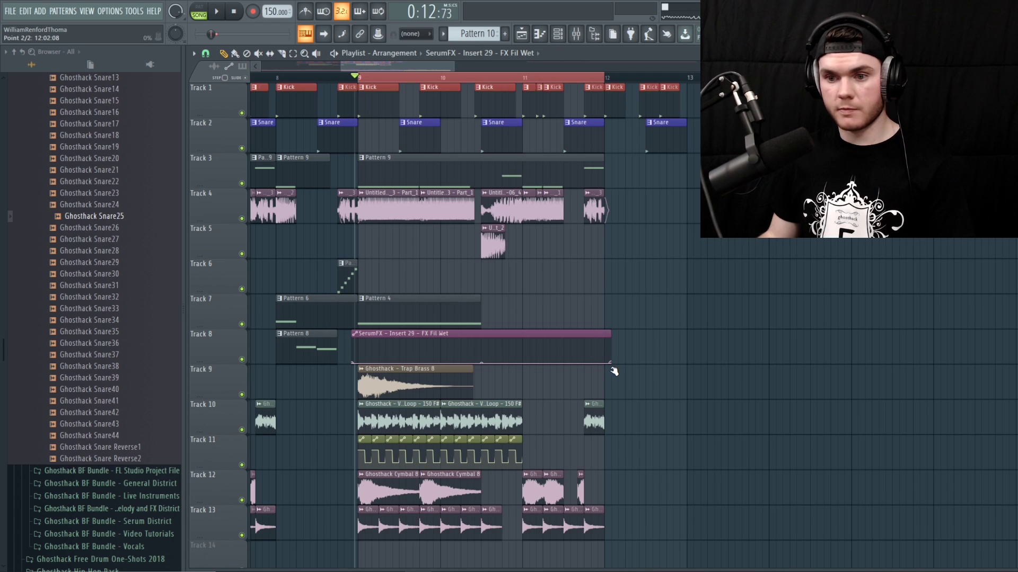
left_click_drag(353, 362, 359, 343)
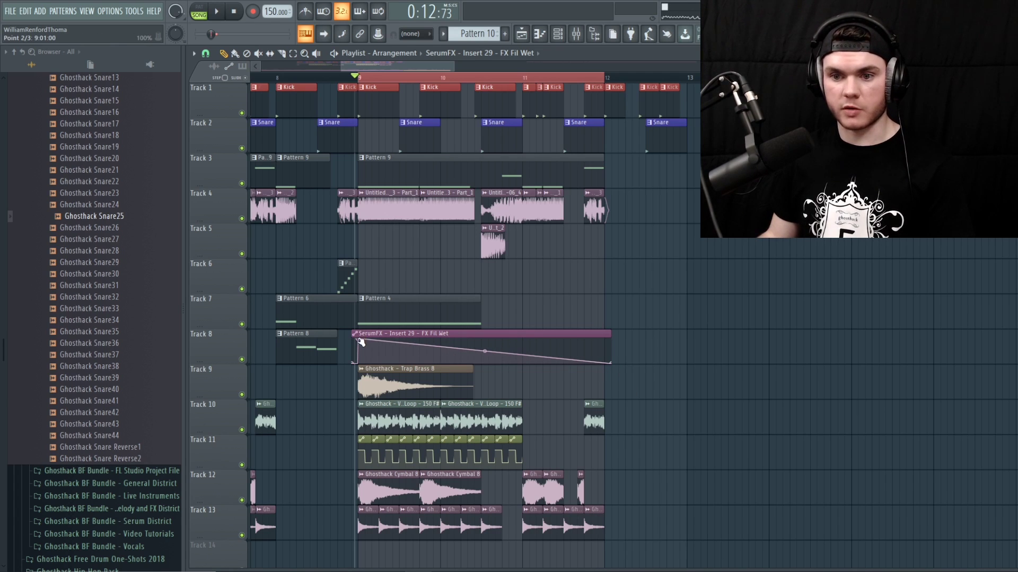
right_click(361, 342)
left_click(384, 395)
key("space")
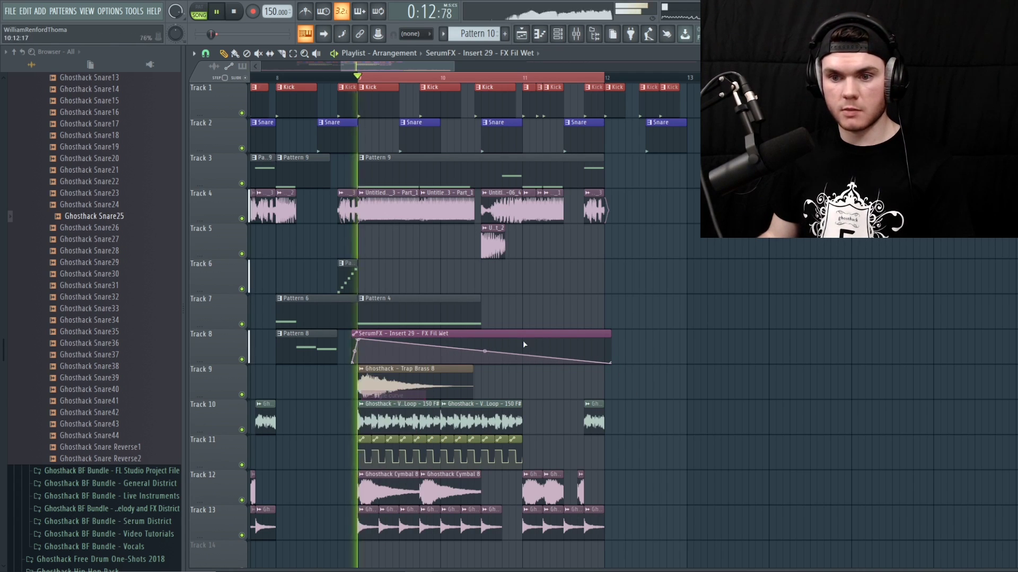
right_click(606, 339)
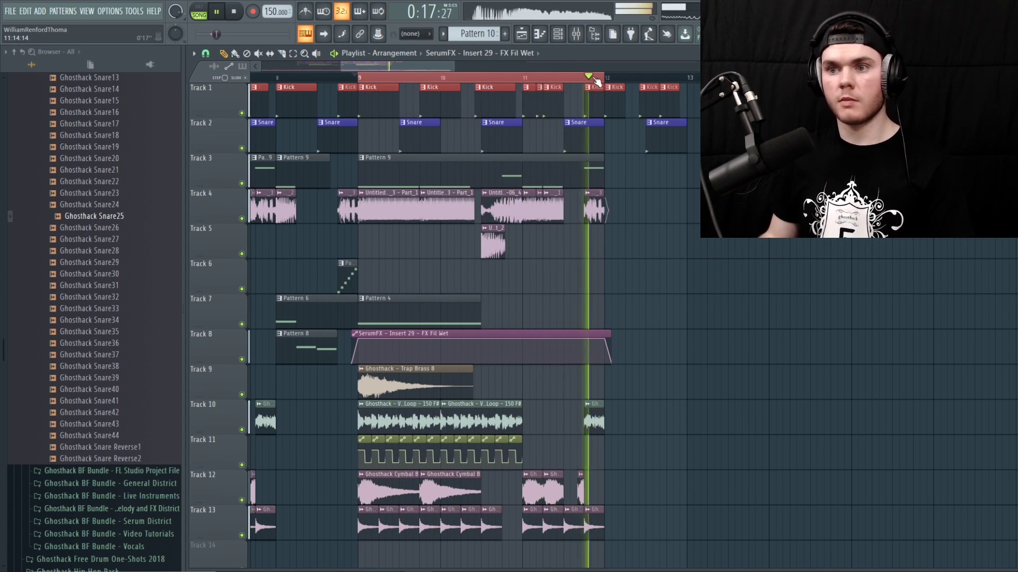
- Clear the loop selection and play the arrangement from the start of the drop at bar 4
key("space")
left_click_drag(596, 79, 473, 80)
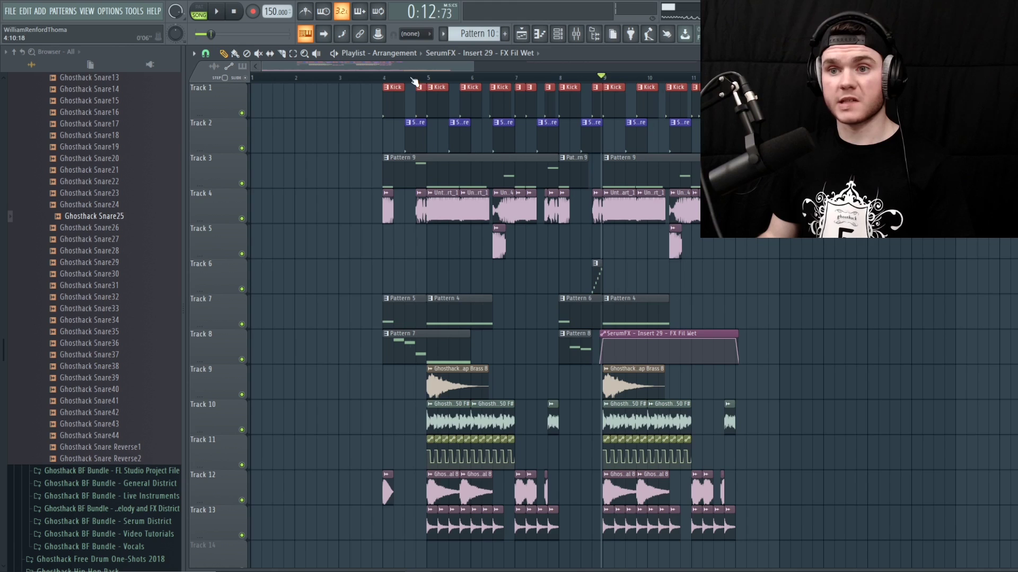
left_click(384, 78)
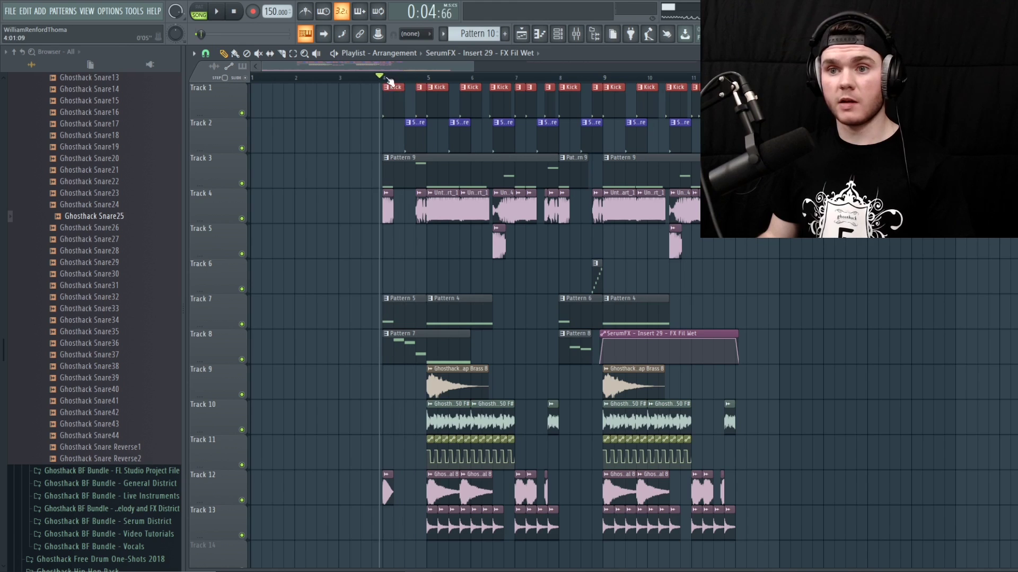
key("space")
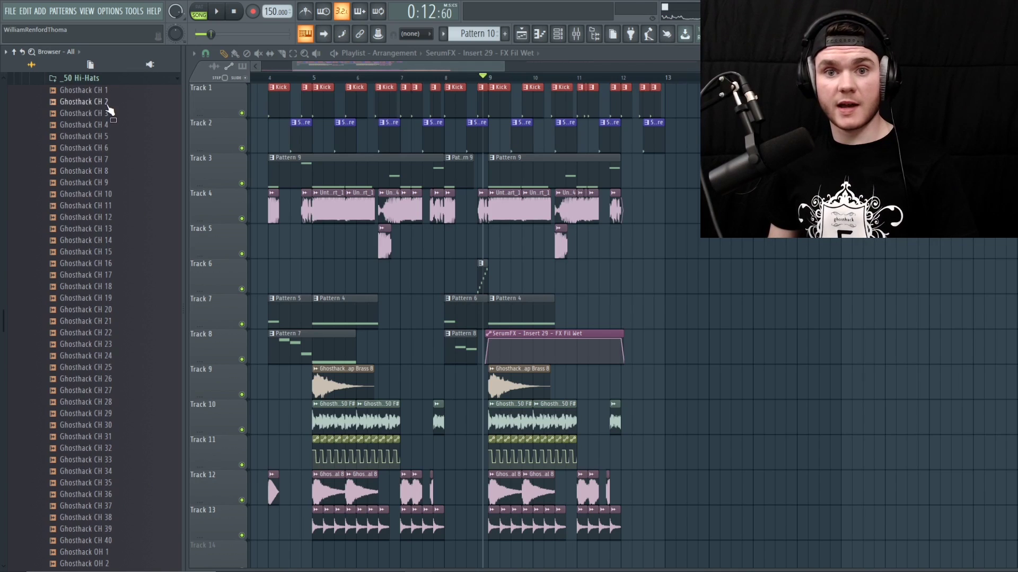
- Audition the Ghosthack CH samples in the _50 Hi-Hats folder
key("Down")
key("Down")
key("Down")
key("Down")
key("Down")
key("Down")
key("Down")
key("Down")
key("Down")
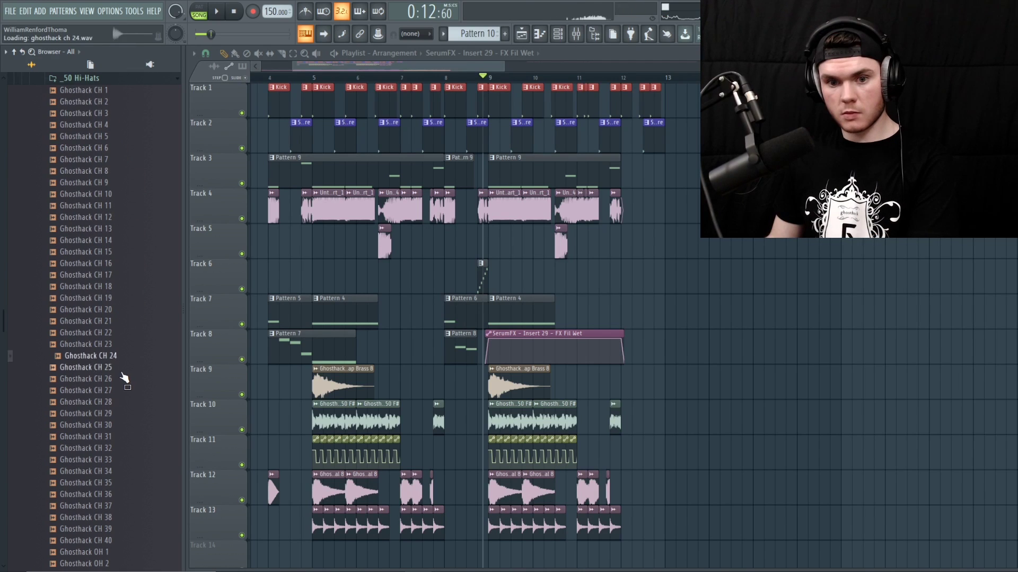
- Place the Ghosthack CH 26 sample on Track 6 at bar 9 and repeat it as a row of evenly spaced hi-hat hits
left_click_drag(236, 306, 555, 276)
key("space")
key("space")
scroll(516, 285, "up", 4)
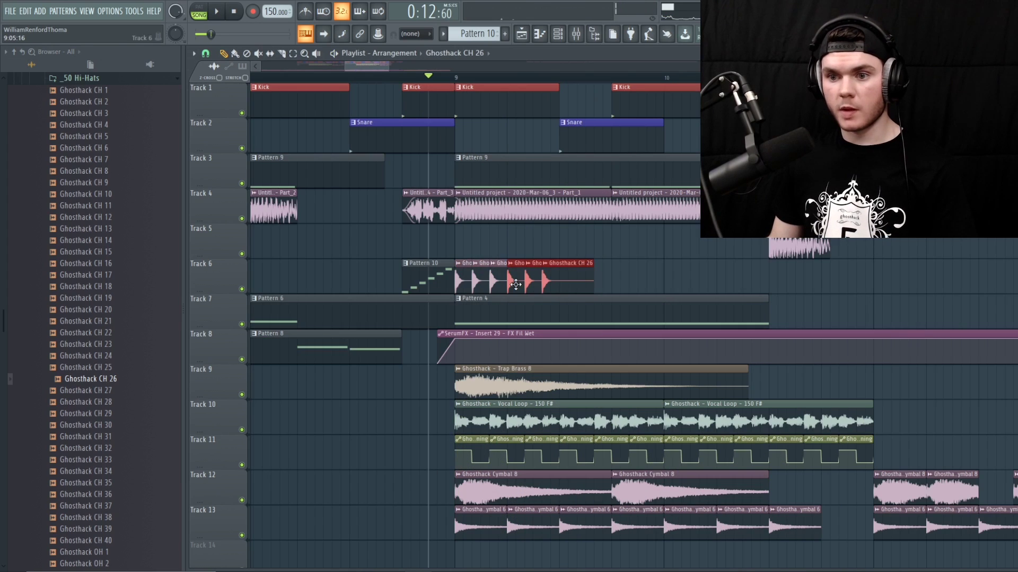
- Check the Ghosthack CH 26 channel settings while playing the hi-hats with the arrangement, and close them
double_click(576, 275)
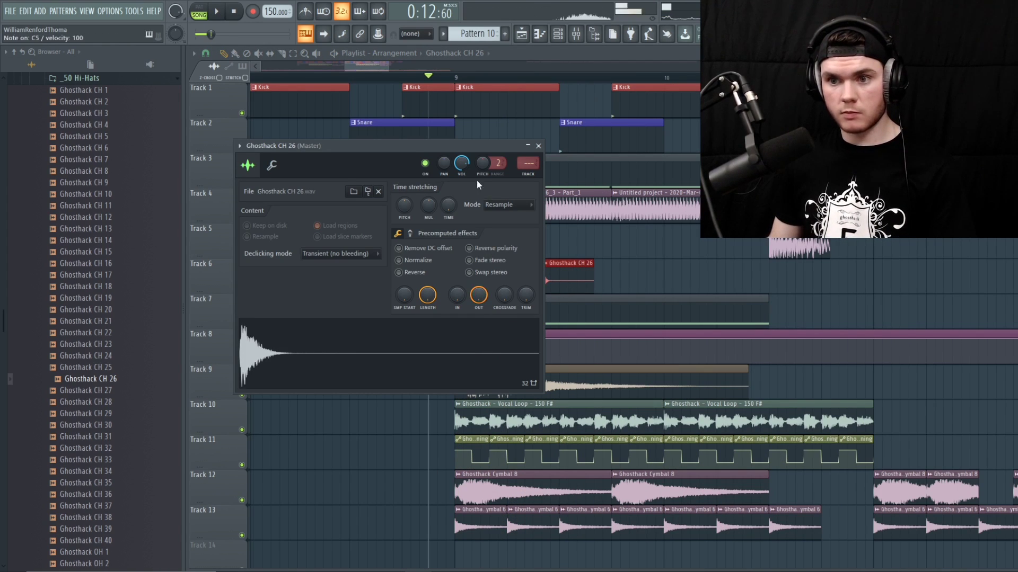
key("space")
left_click(537, 146)
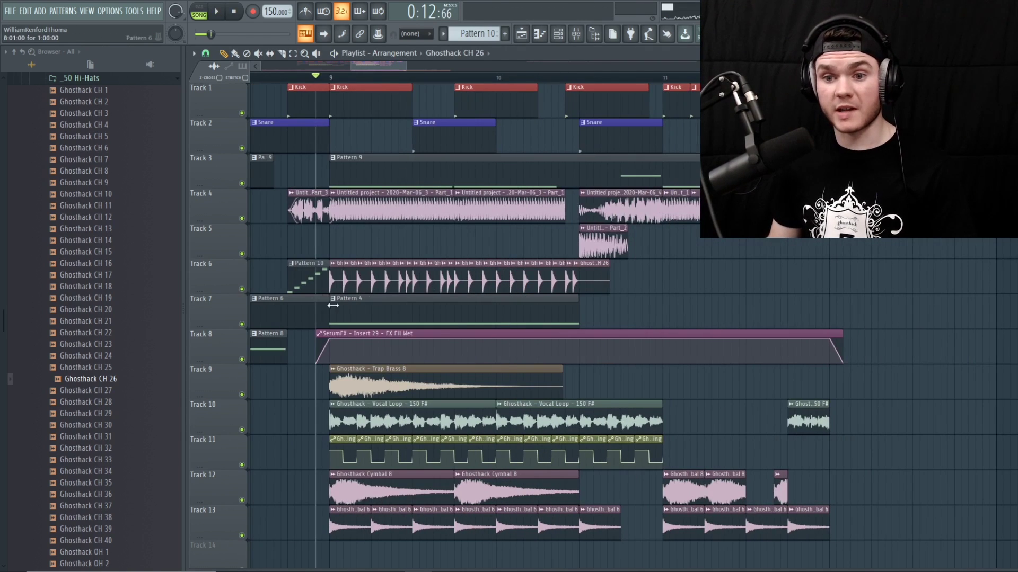
- Place a roll of six Ghosthack CH 26 hits 1/6 beat apart and four wider-spaced hits on Track 6 in bar 11, and play it
key("space")
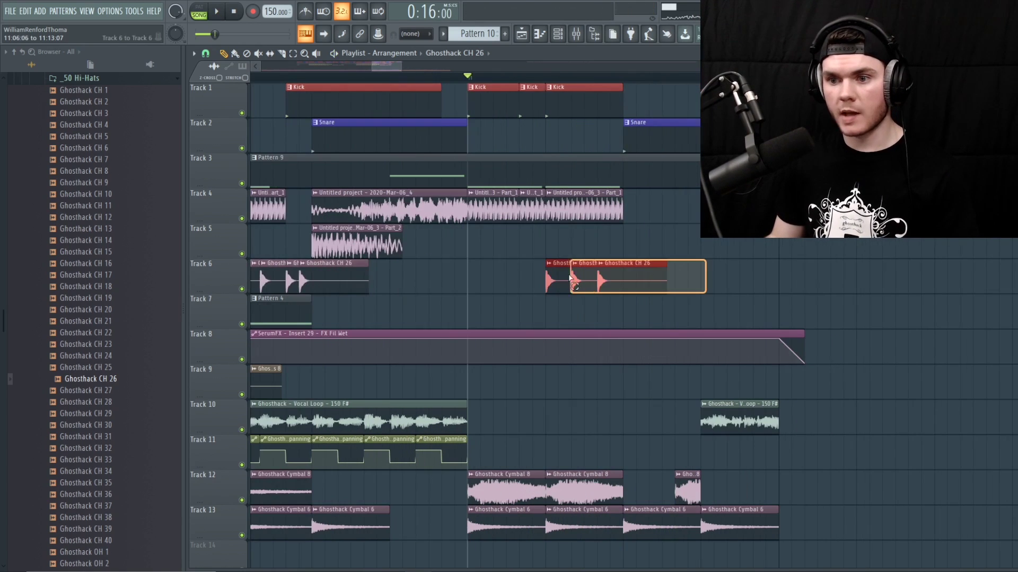
left_click_drag(571, 278, 561, 276)
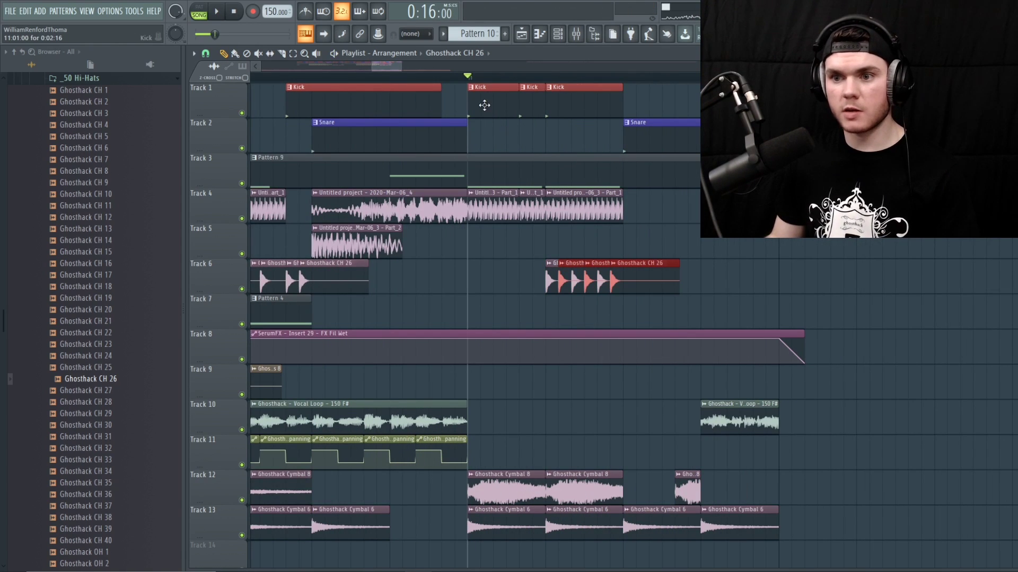
key("space")
scroll(527, 83, "down", 3)
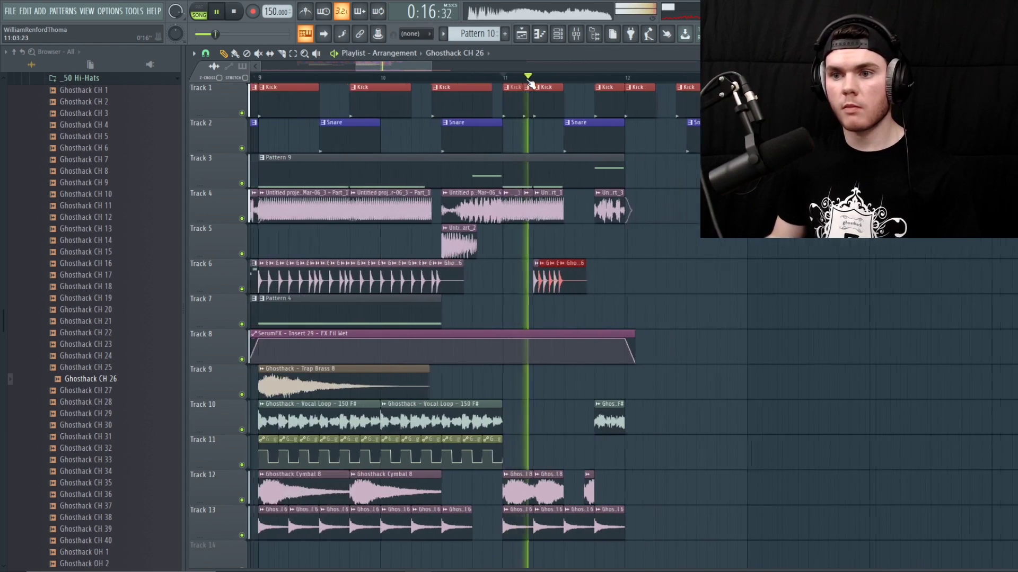
key("space")
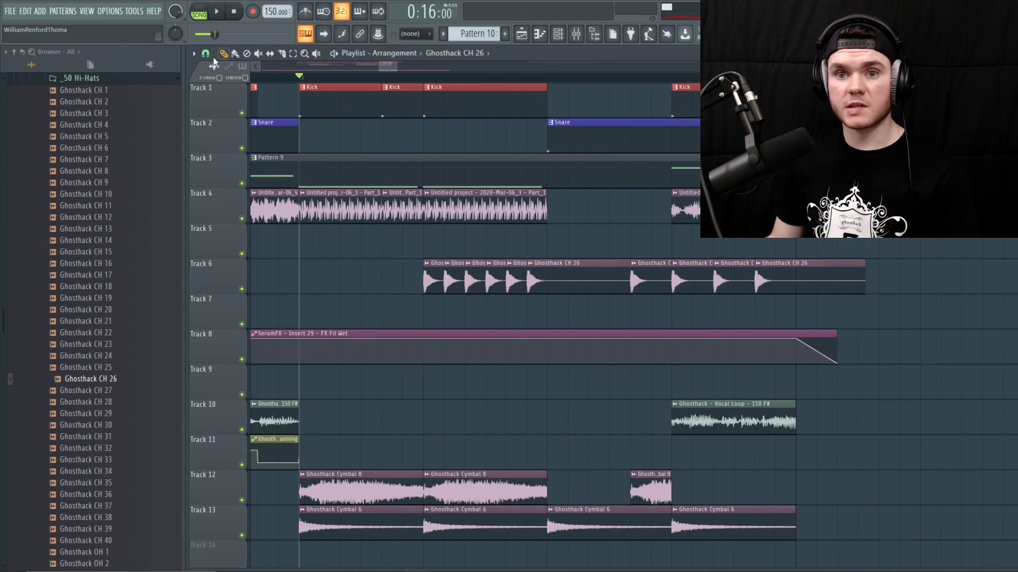
- Set the playlist snap to 1/2 step, place a Ghosthack CH 26 hit on Track 7, and delete all but the first hit of Track 6's bar 11 roll
left_click(206, 54)
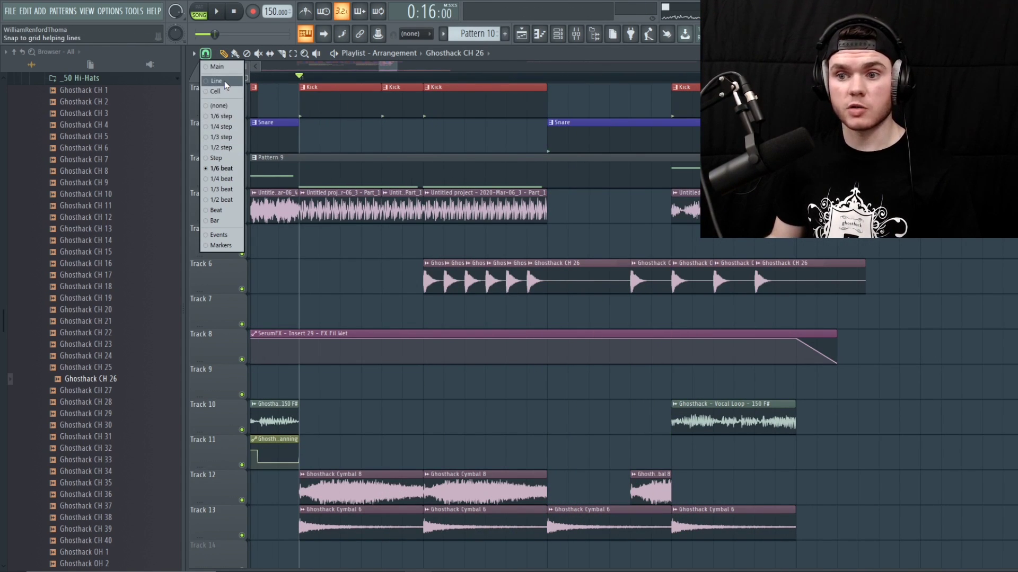
left_click(225, 82)
left_click(205, 53)
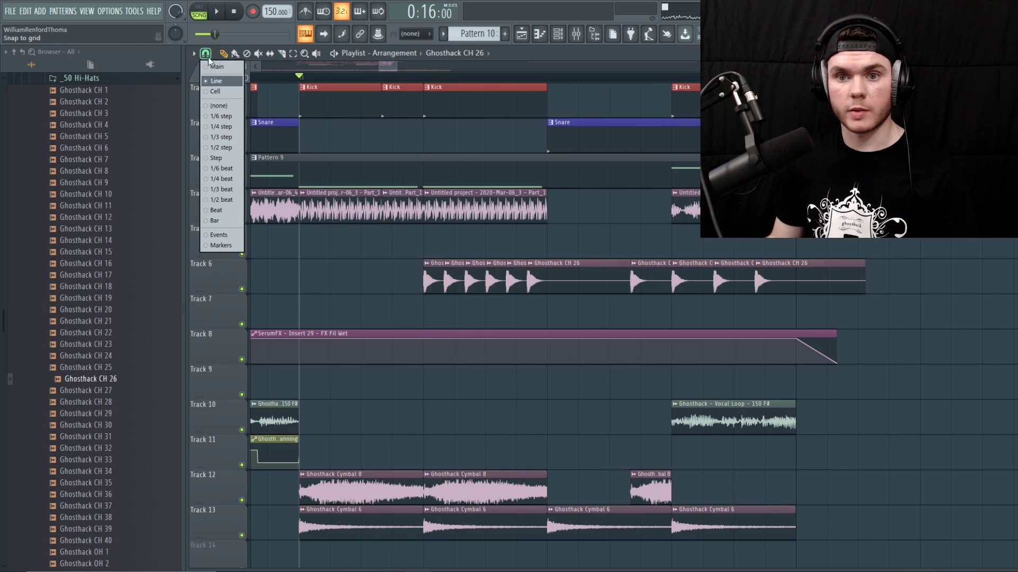
left_click(228, 149)
left_click(444, 310)
right_click(454, 281)
right_click(475, 277)
right_click(496, 276)
right_click(517, 276)
right_click(534, 275)
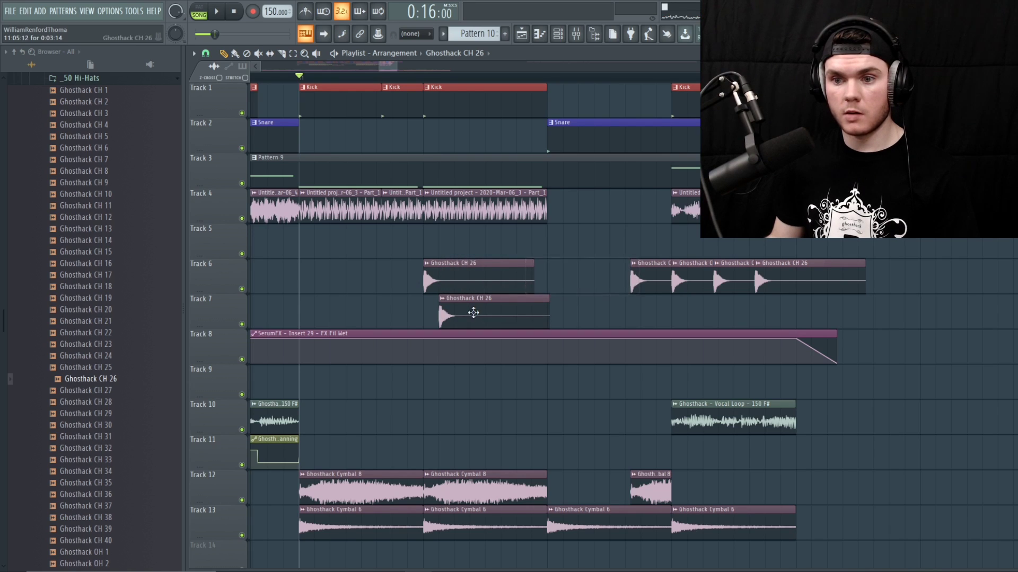
- Rebuild the bar 11 hi-hat roll on Track 6 as eight Ghosthack CH 26 hits spaced half a step apart
left_click_drag(466, 321, 486, 271)
left_click_drag(516, 313, 434, 273)
key("ctrl+b")
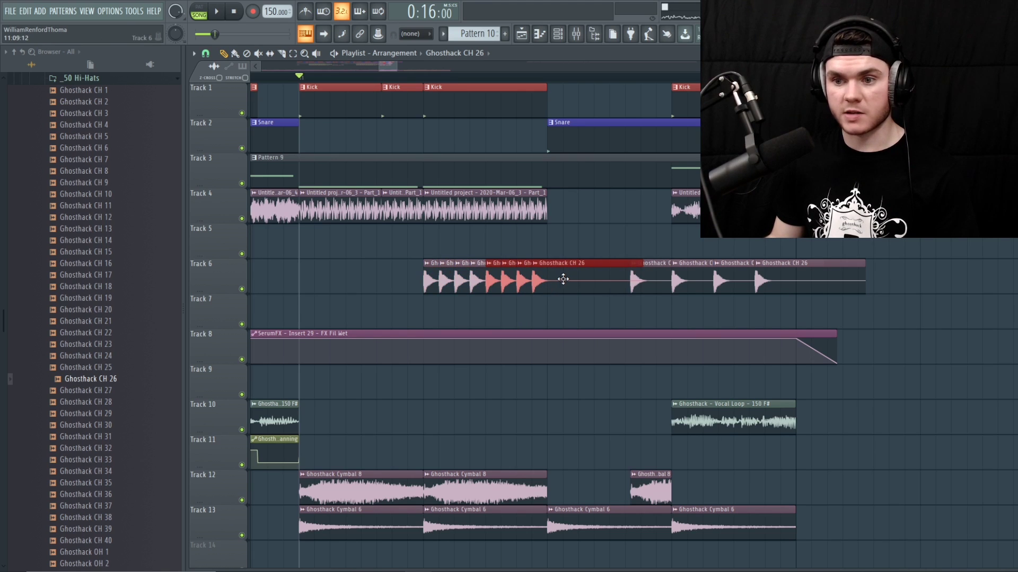
- Play the new hi-hat roll in bar 11, and replay the arrangement from just before bar 9
key("space")
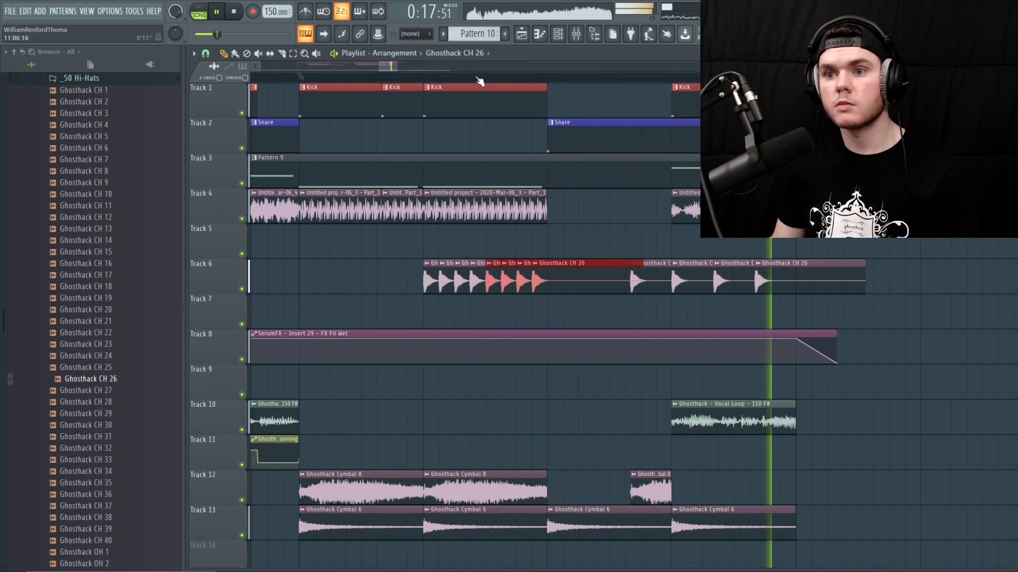
key("space")
key("space")
scroll(479, 82, "down", 3)
left_click(319, 82)
key("space")
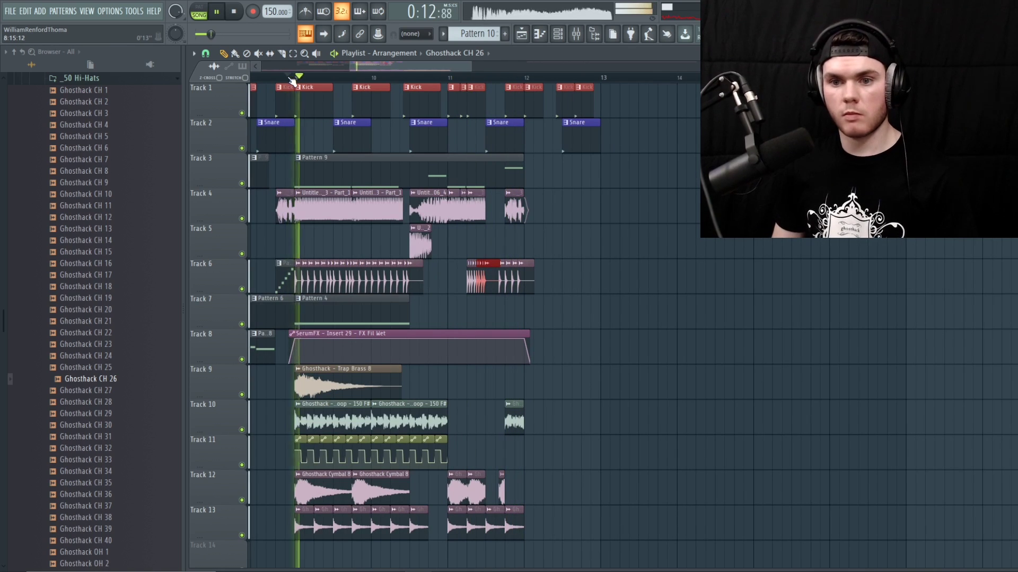
- Adjust the volume of the Ghosthack CH 26 channel and route it to mixer Insert 4
double_click(373, 273)
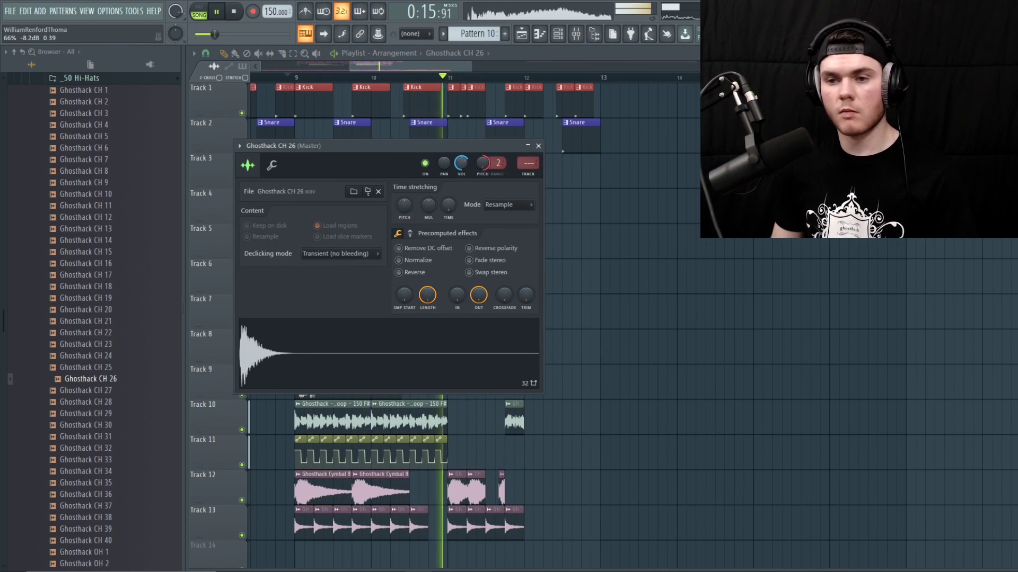
left_click_drag(461, 163, 461, 169)
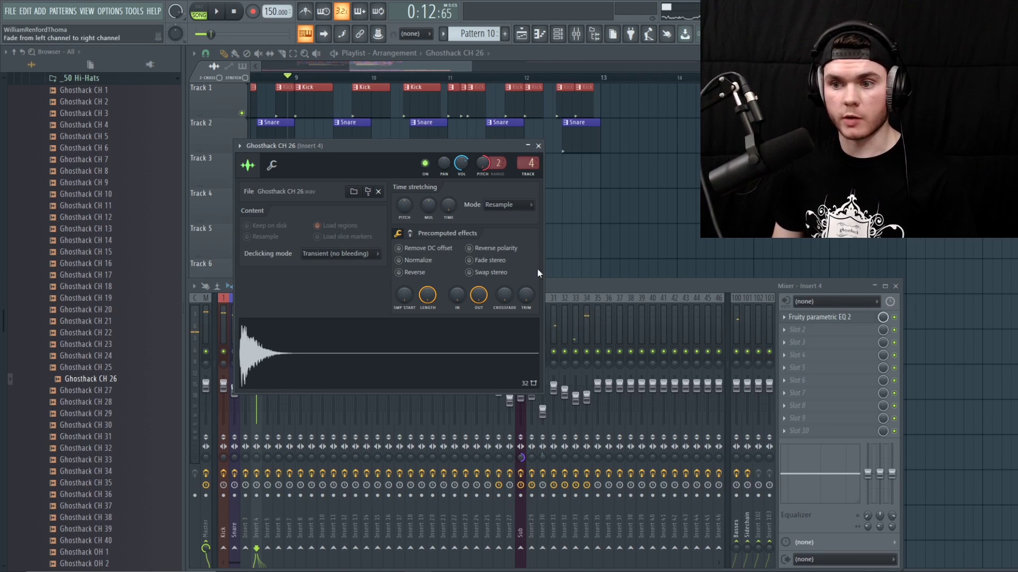
left_click(449, 301)
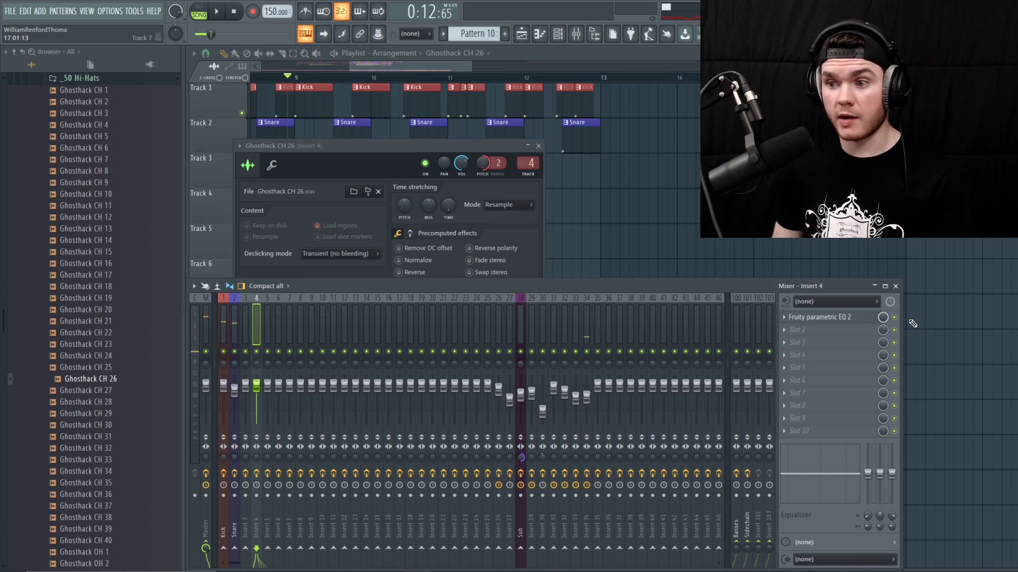
- Cut the hi-hat's low and mid frequencies with a steep high-pass band in Insert 4's Fruity Parametric EQ 2, and check it in playback
left_click(822, 318)
left_click_drag(210, 192, 385, 192)
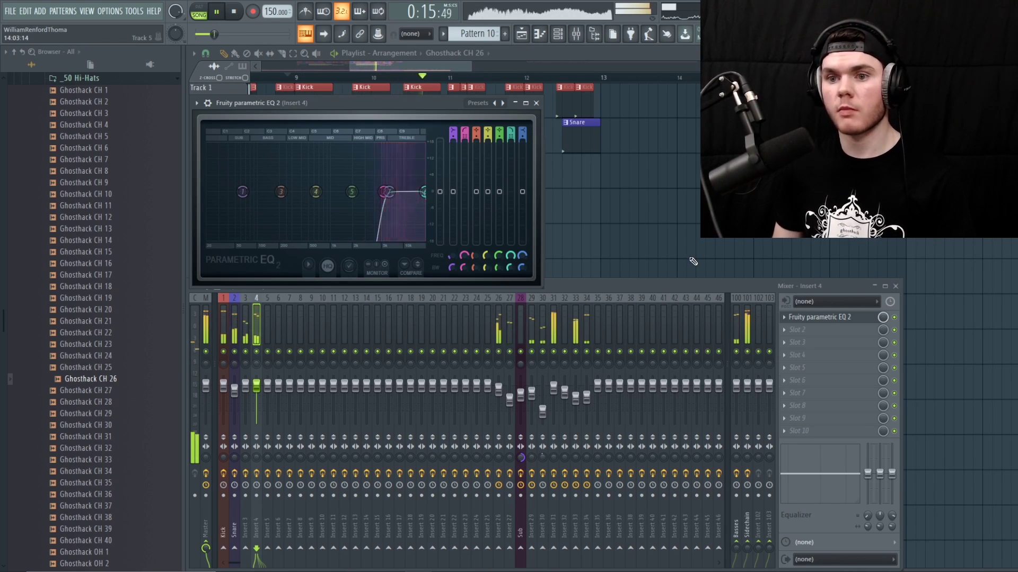
key("space")
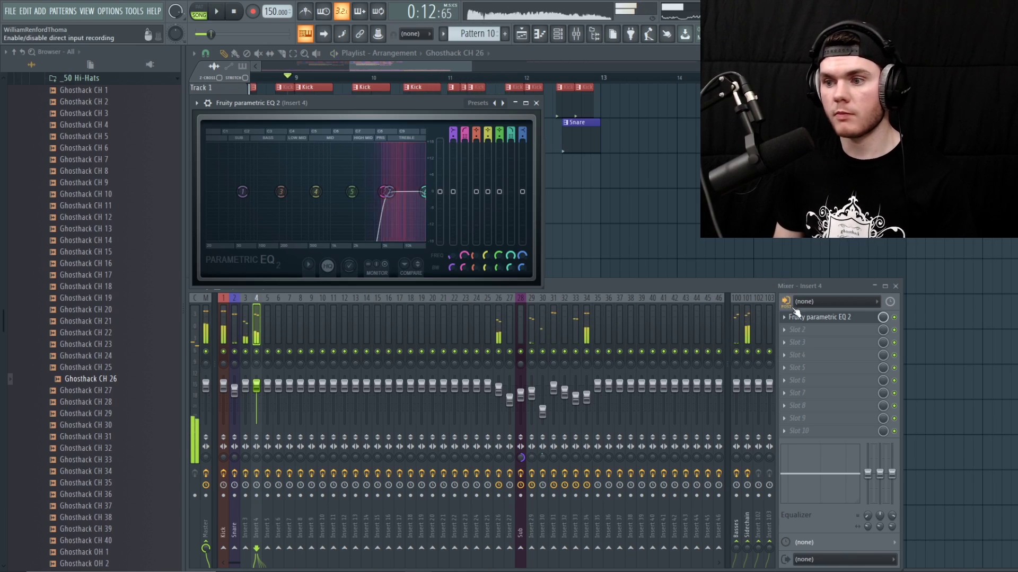
- Load PanCake2 in slot 2 of Insert 4 and adjust its panning wave and mix
left_click(802, 318)
left_click(804, 329)
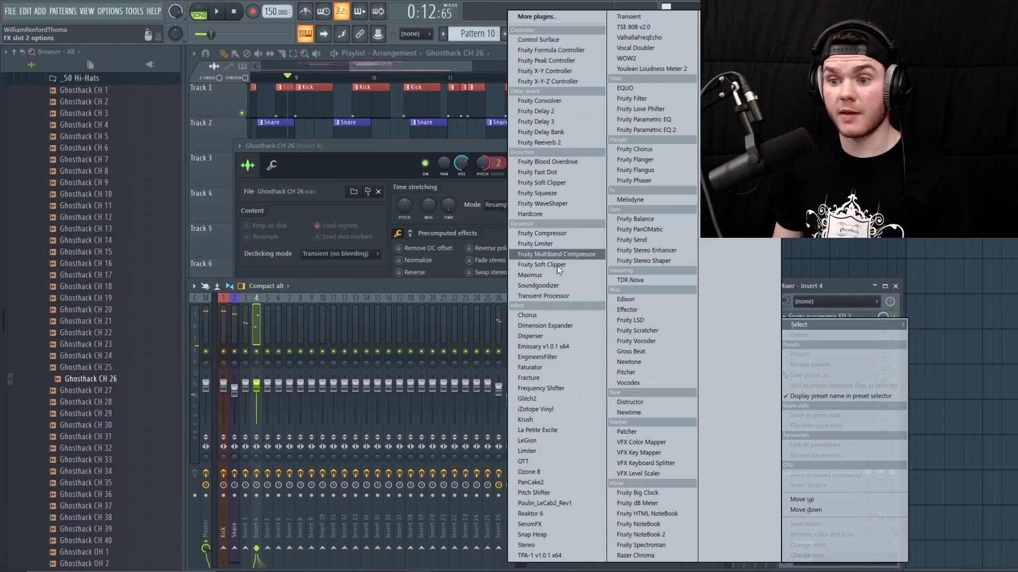
left_click(536, 481)
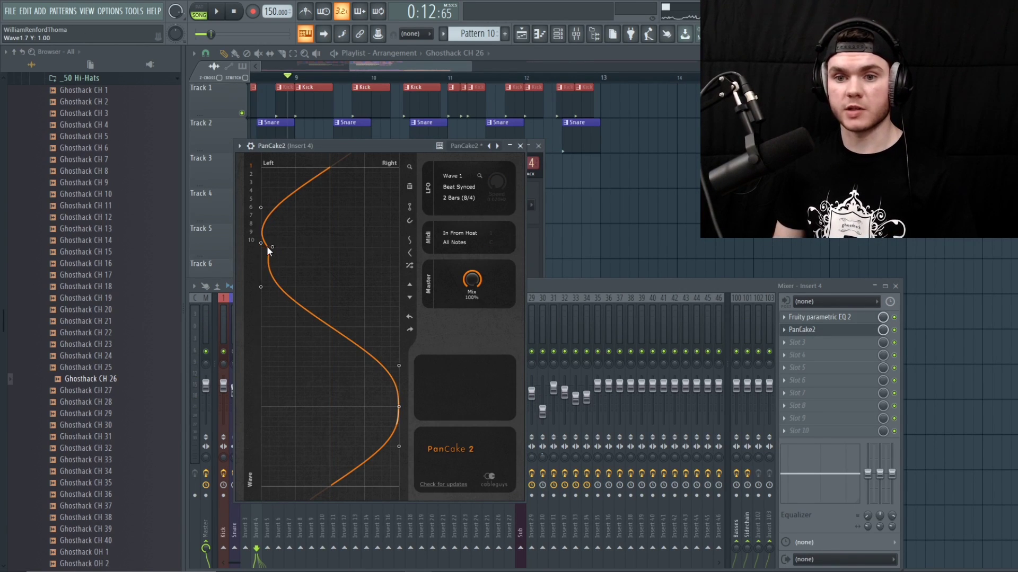
left_click_drag(261, 248, 261, 249)
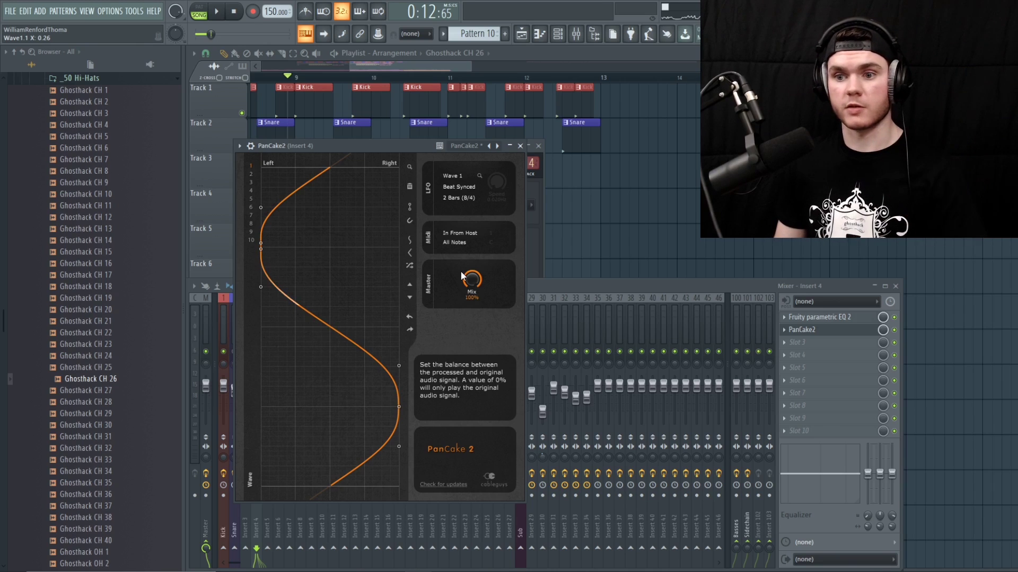
mouse_move(472, 279)
left_mouse_down()
mouse_move(472, 289)
mouse_move(471, 276)
left_mouse_up()
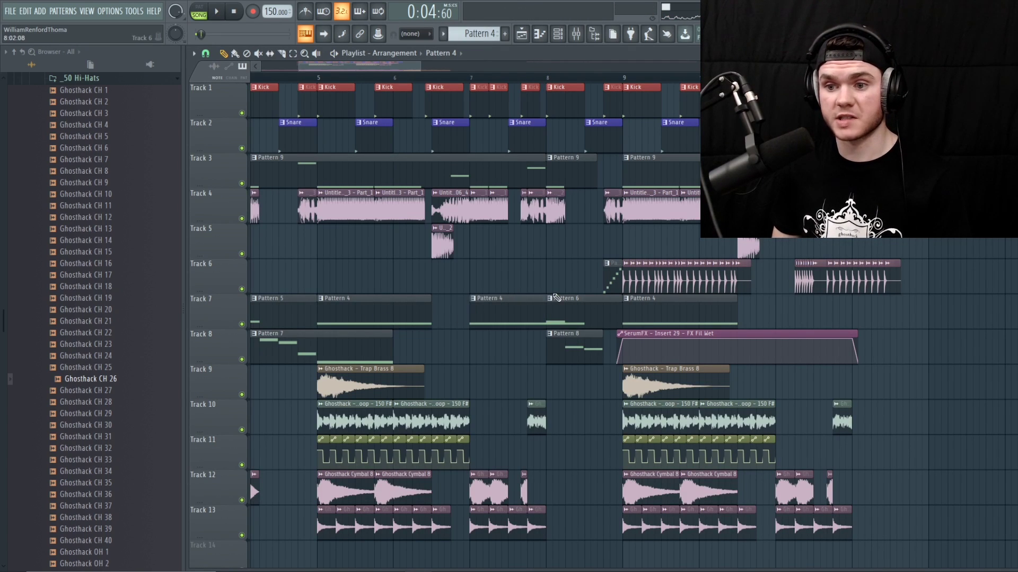
- Replace the long Pattern 4 clip at bar 7 on Track 7 with two one-beat clips, and add the same pair at bar 11
left_click_drag(524, 315, 527, 388)
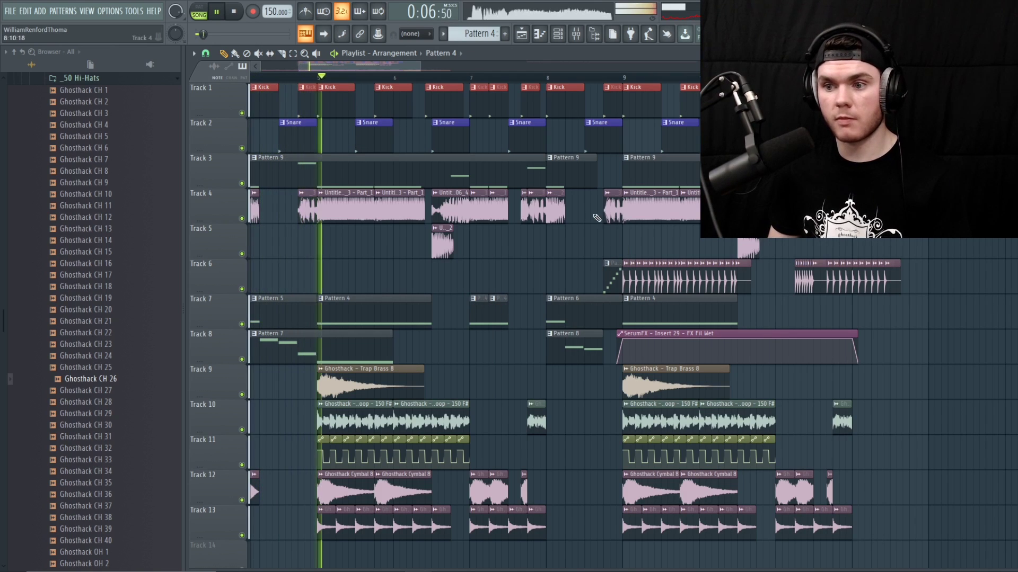
left_click_drag(380, 69, 408, 63)
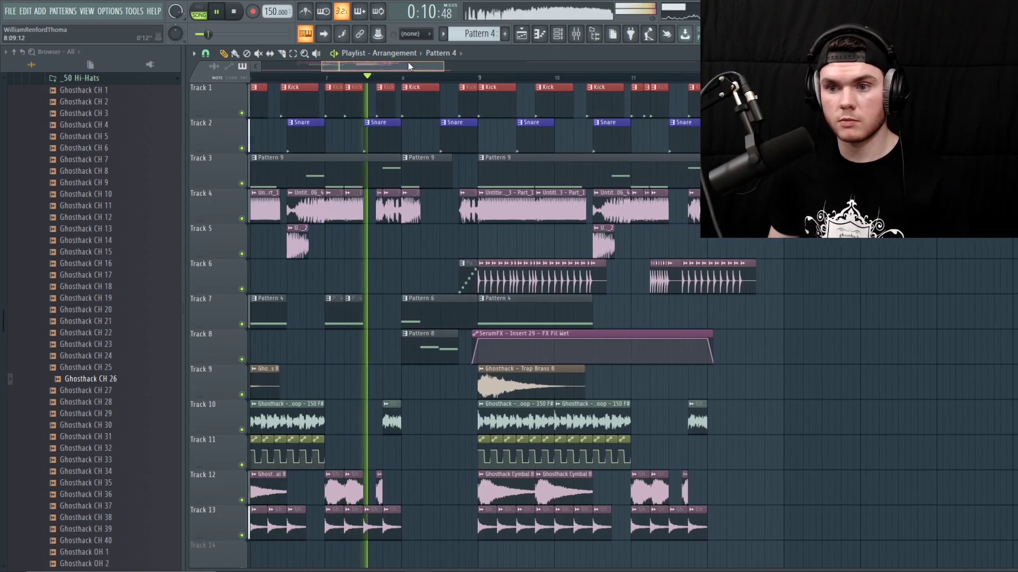
left_click(636, 310)
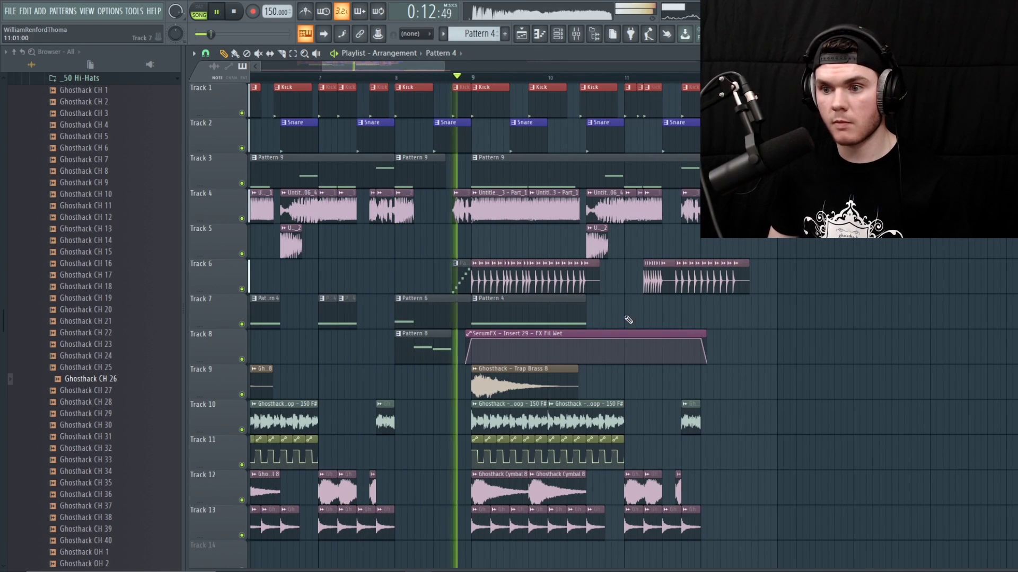
left_click(648, 312)
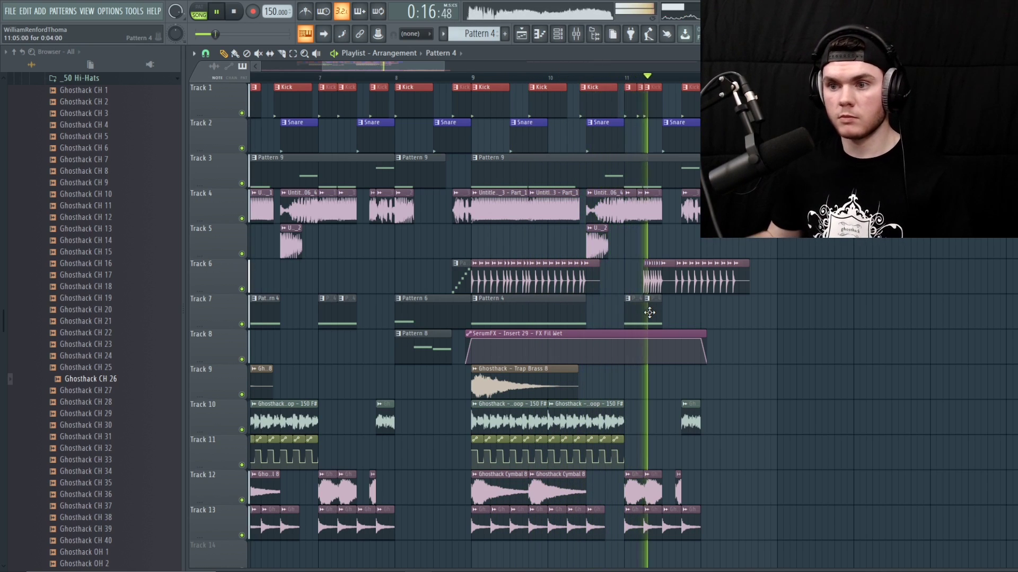
left_click(510, 78)
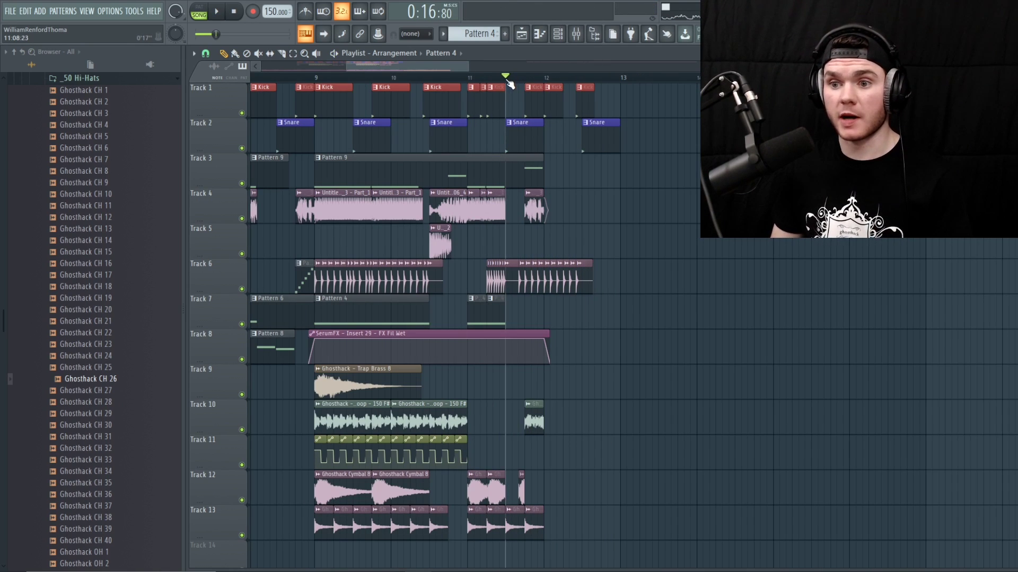
key("space")
key("space")
- Audition the long Untitled project - 2020-Mar-06_4 recording on Track 1 around bars 29 to 31 for a usable bass sound
scroll(508, 81, "down", 4)
left_click_drag(485, 69, 656, 78)
left_click(581, 79)
key("space")
left_click(606, 79)
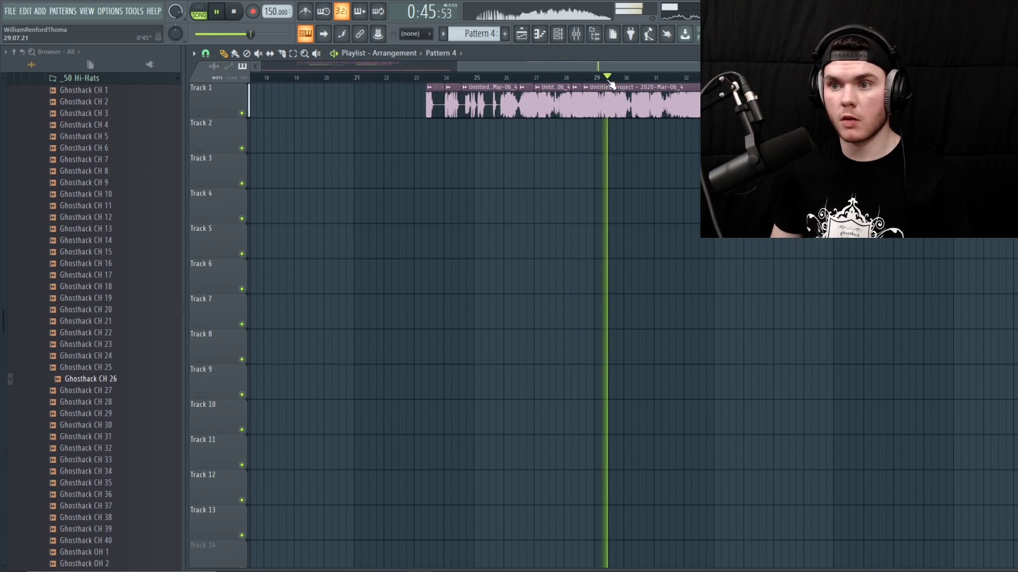
left_click(626, 85)
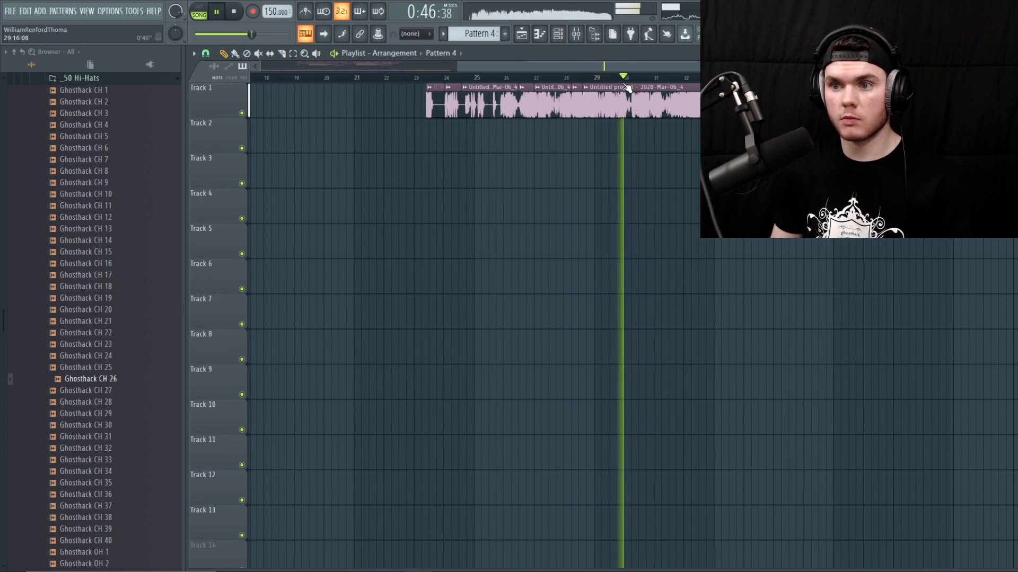
scroll(462, 80, "up", 4)
key("space")
key("space")
- Slice a short section just after bar 31 of the Track 1 recording and copy it to Track 5 in the middle of bar 11
left_click(282, 54)
key("space")
key("space")
key("space")
key("space")
key("space")
mouse_move(456, 128)
left_mouse_down()
mouse_move(465, 80)
mouse_move(503, 80)
left_mouse_up()
left_click(229, 55)
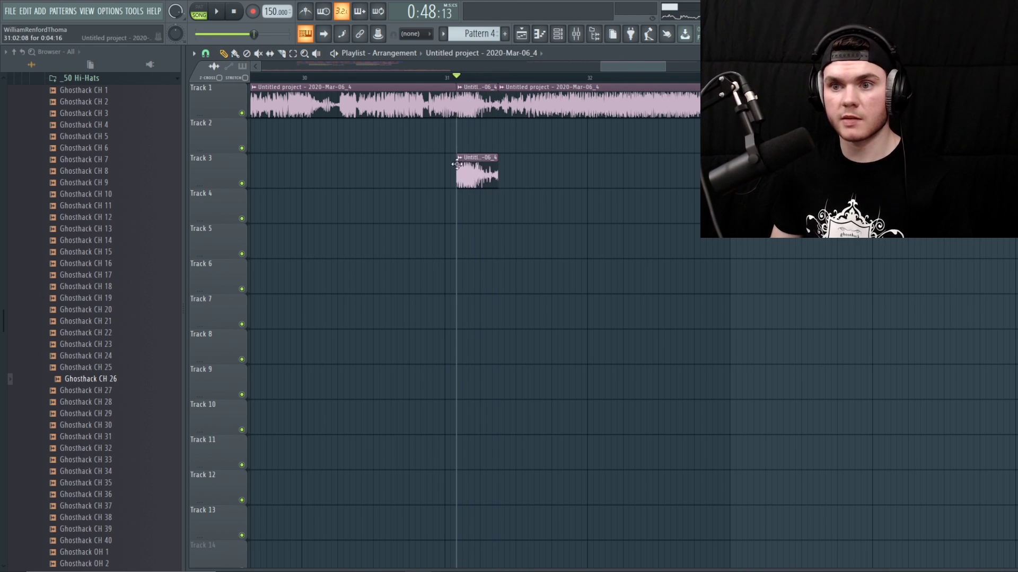
scroll(484, 87, "down", 6)
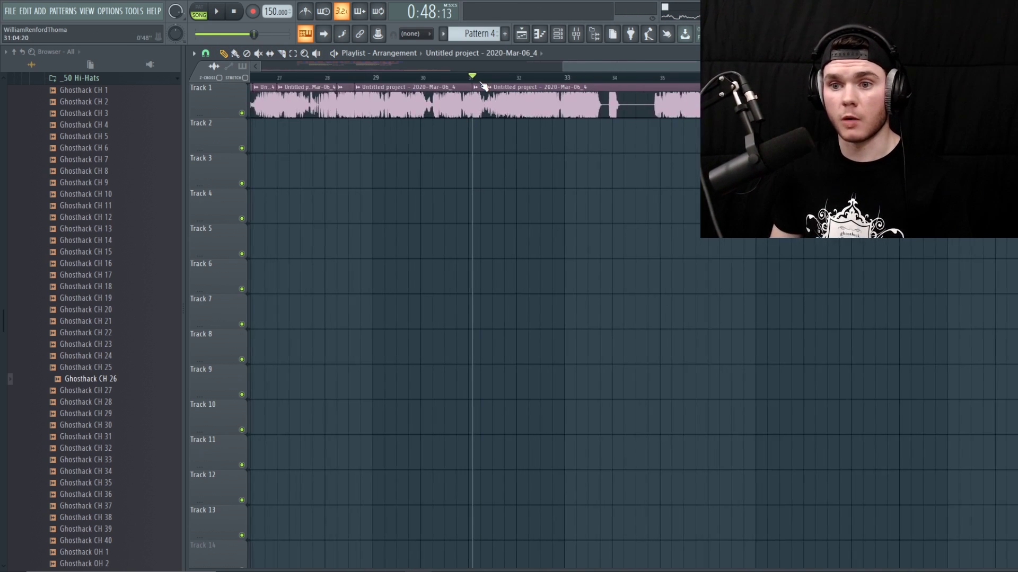
scroll(382, 88, "up", 6)
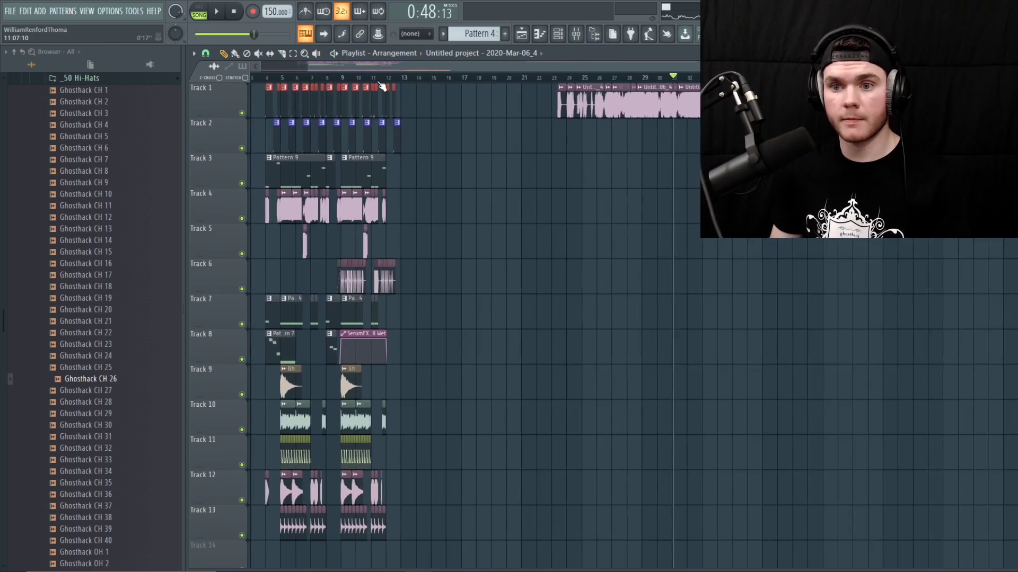
- Trim the new audio slice on Track 5 in bar 11 to one beat, and play it from bar 11
left_click(334, 78)
key("space")
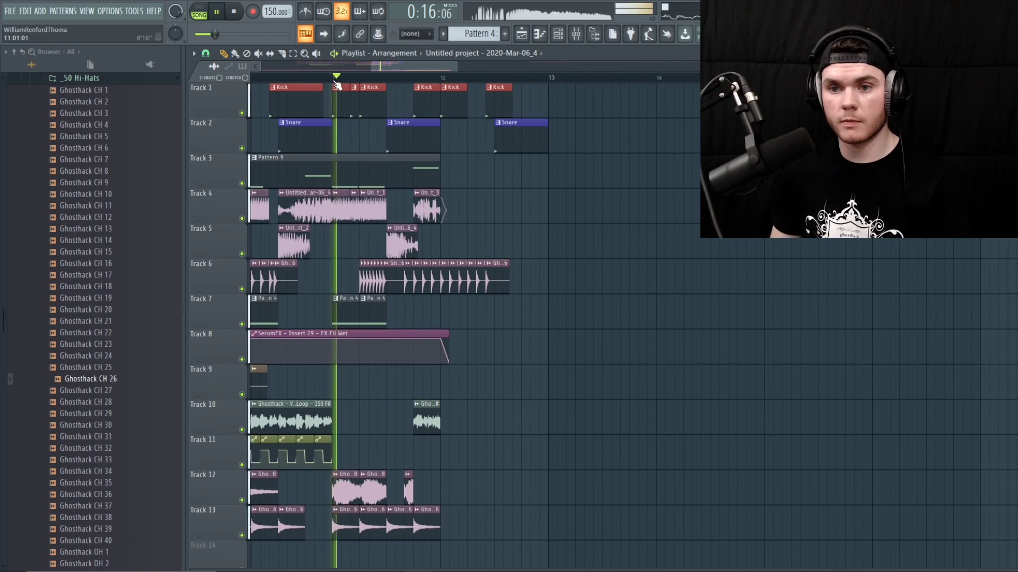
key("space")
left_click_drag(416, 240, 411, 239)
key("space")
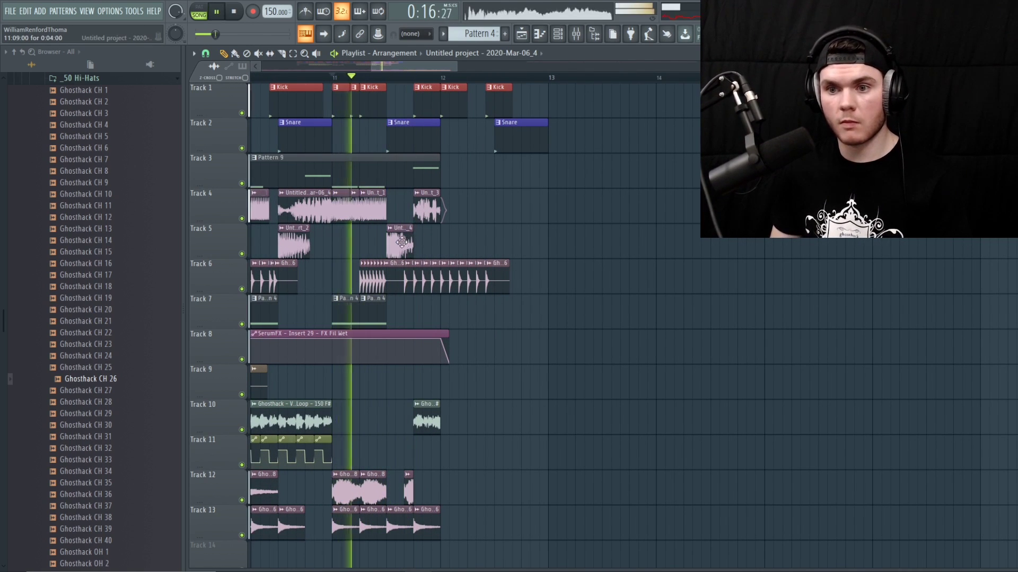
- Check the channel settings and mixer routing of the new bar 11 slice on Track 5 and the Part_3 clip on Track 4
double_click(399, 243)
key("space")
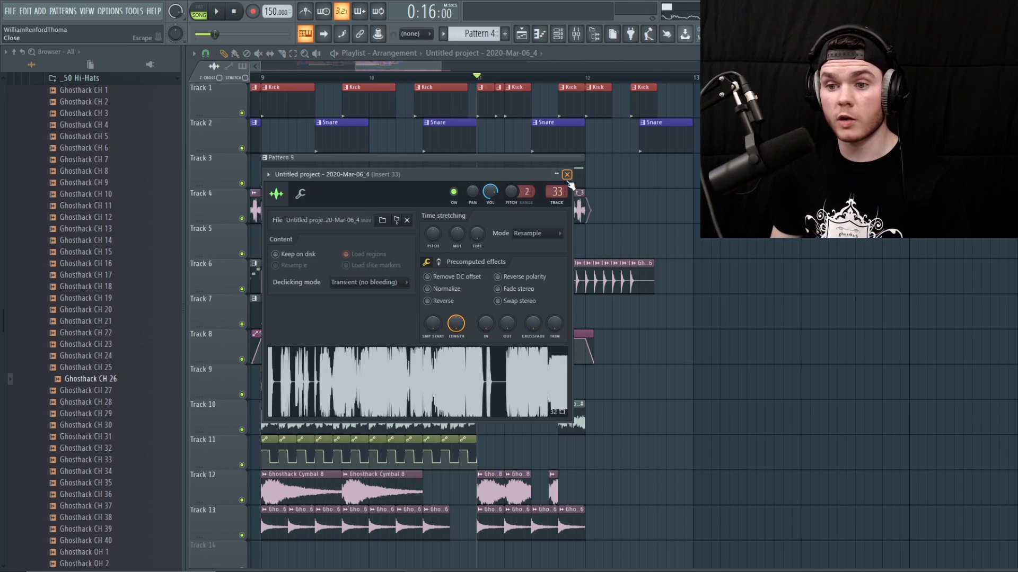
left_click(567, 175)
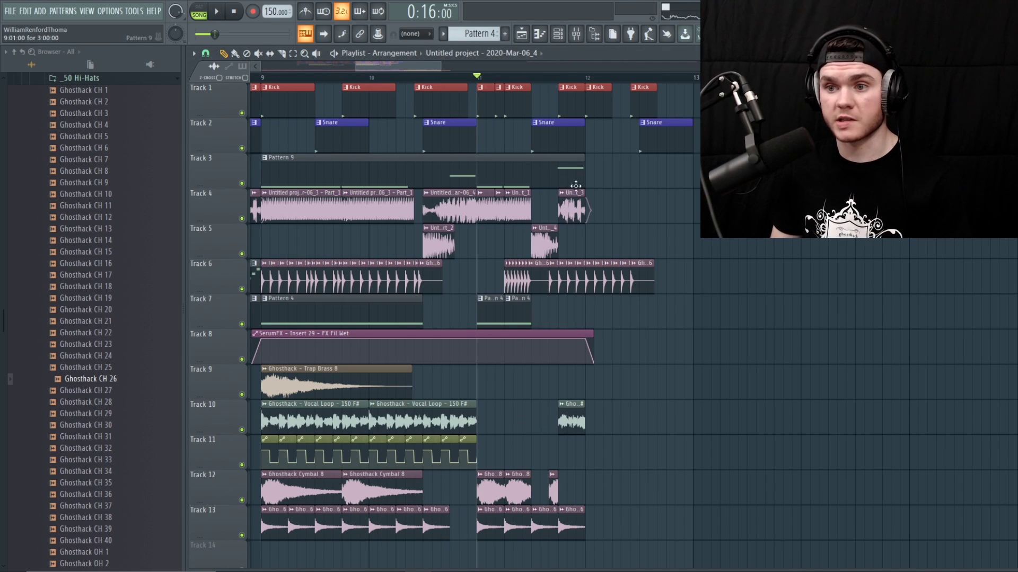
double_click(573, 199)
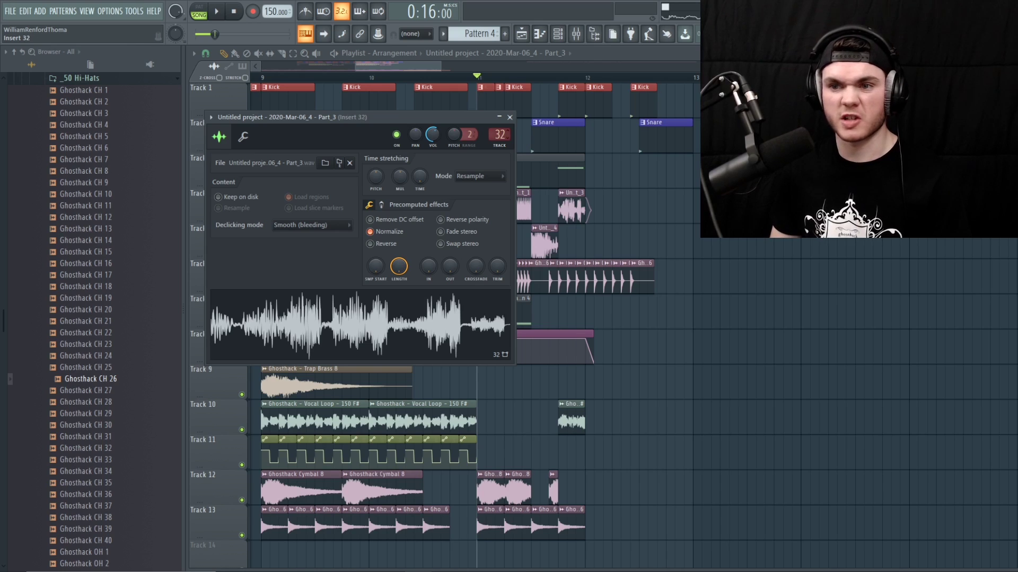
left_click(510, 117)
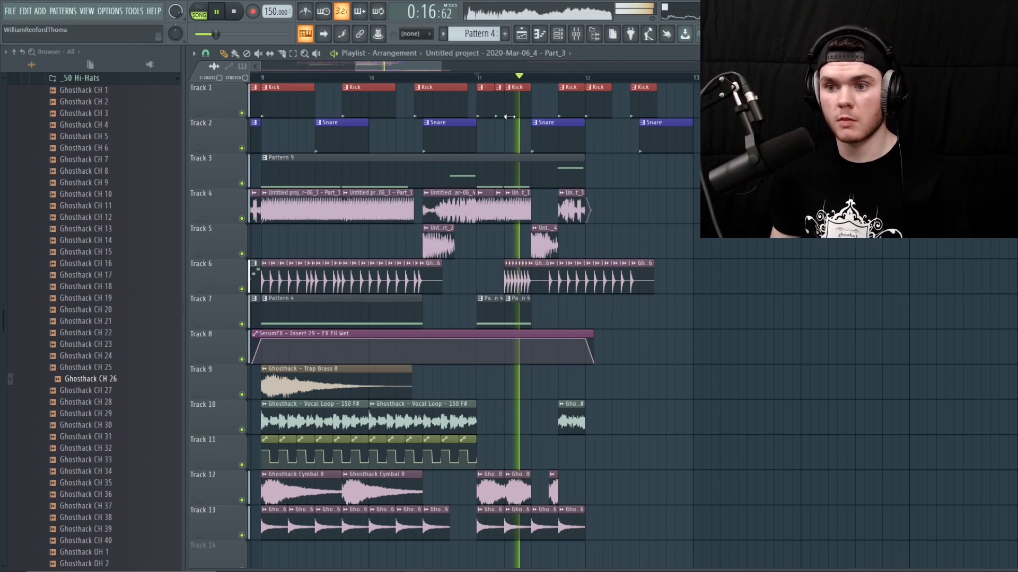
- Play the drop from the middle of bar 11 to hear the new Track 5 slice with the other tracks
left_click(535, 80)
key("space")
key("space")
key("space")
key("space")
key("space")
- Solo Track 5 and repeatedly audition its bass slice from the middle of bar 11
right_click(242, 254)
key("space")
key("space")
key("space")
key("space")
key("space")
key("space")
key("space")
key("space")
key("space")
key("space")
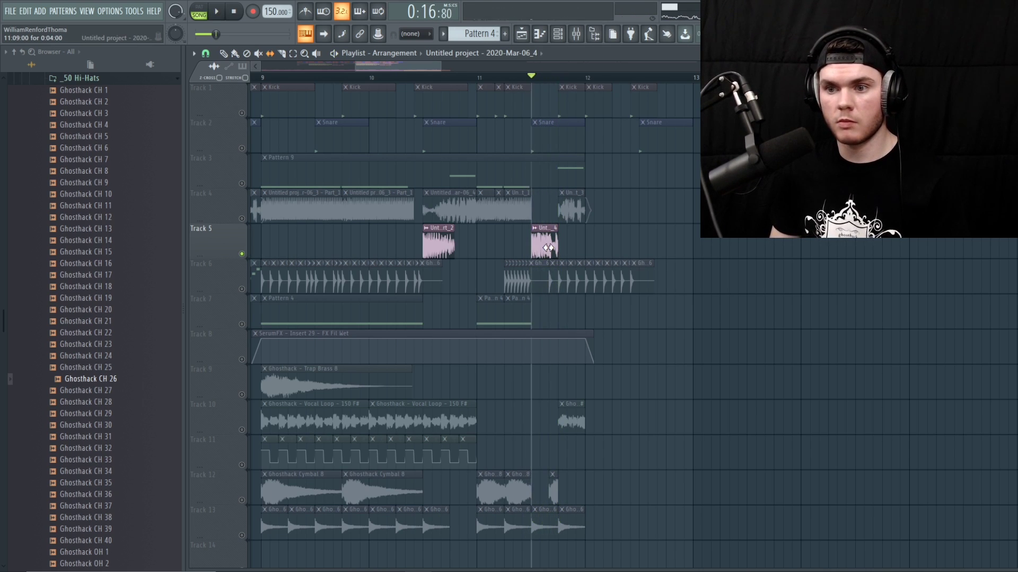
- Place a short fragment of the Track 5 bass slice in the last beat of bar 11
key("space")
right_click(242, 254)
key("space")
key("space")
left_click(414, 78)
key("space")
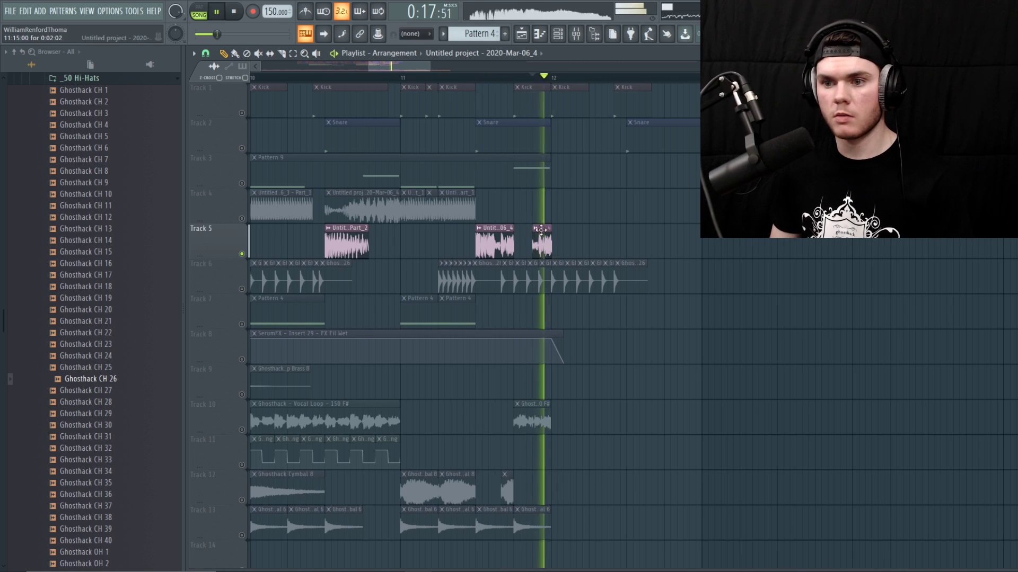
key("space")
left_click_drag(531, 243, 551, 237)
- Fill the last beat of bar 11 on Track 5 with three short back-to-back bass fragments and audition the stutter
left_click(531, 81)
key("space")
key("space")
key("space")
key("space")
key("space")
key("space")
key("space")
key("space")
key("space")
left_click(515, 80)
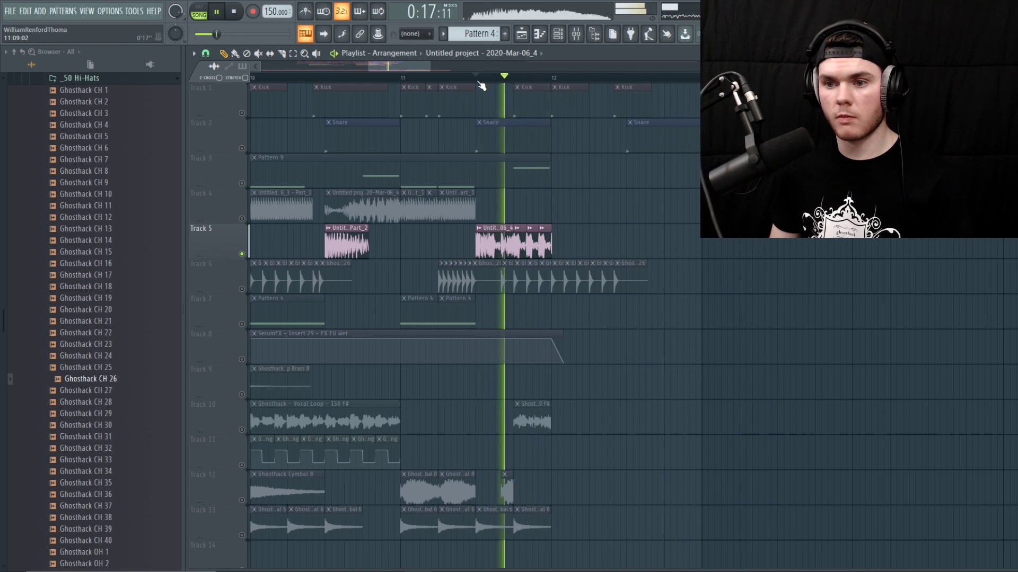
- Turn off the solo on Track 5 and play all tracks from bar 11
key("space")
right_click(242, 254)
key("space")
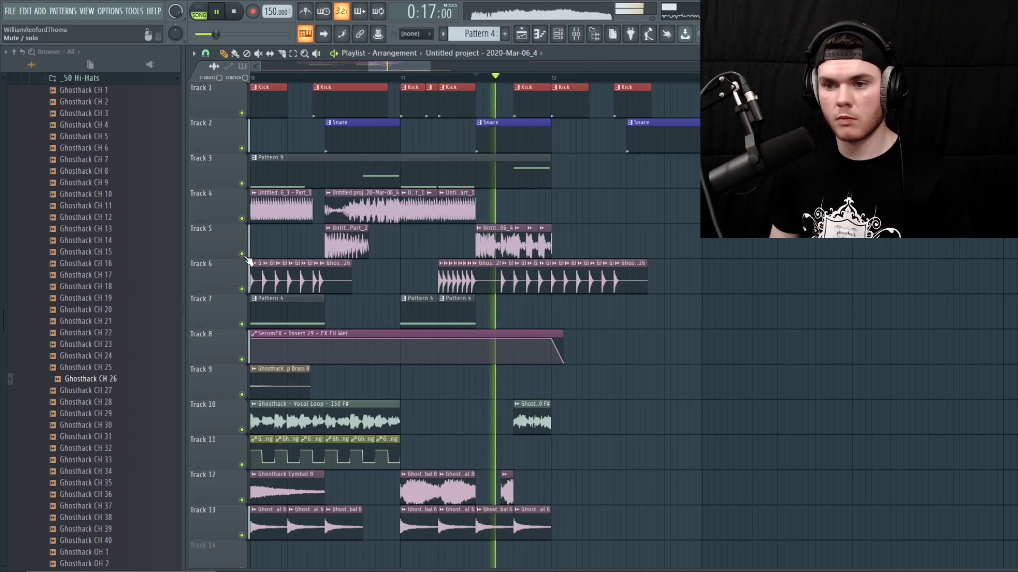
left_click(400, 78)
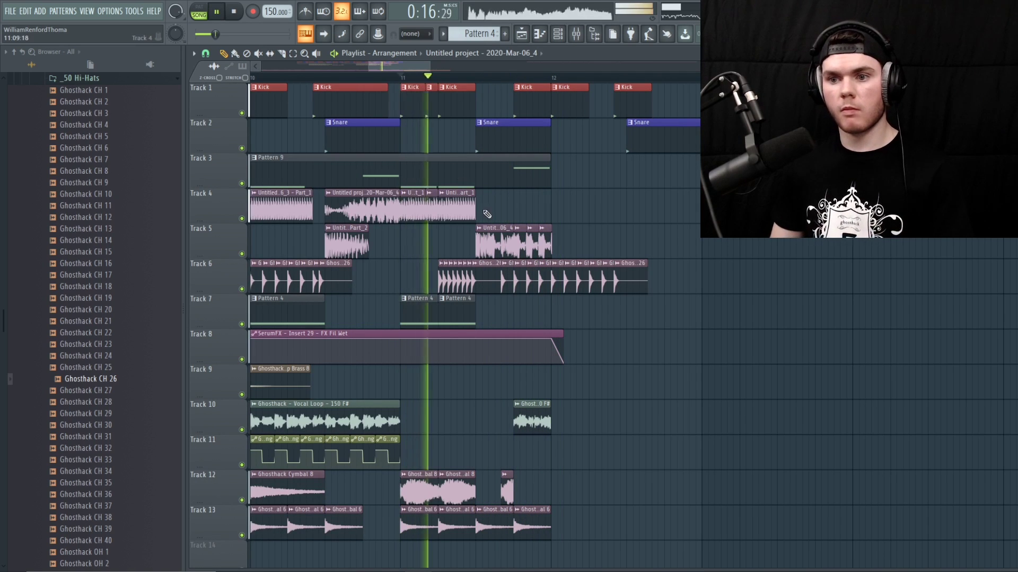
double_click(486, 239)
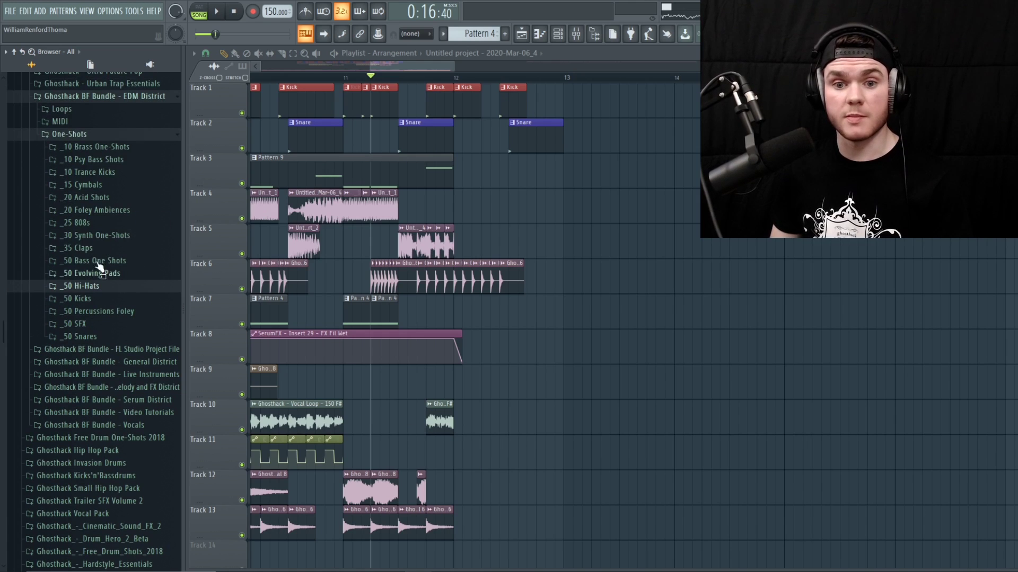
- Audition the Ghosthack impact samples, place Ghosthack Impact1 on Track 4 at bar 12, and trim it to one bar
scroll(95, 317, "down", 3)
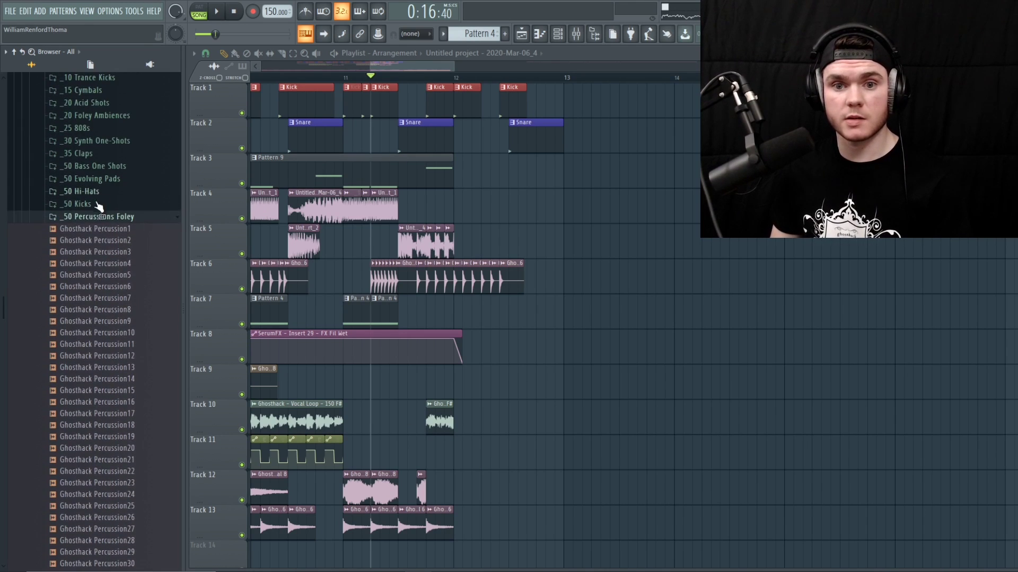
left_click(95, 229)
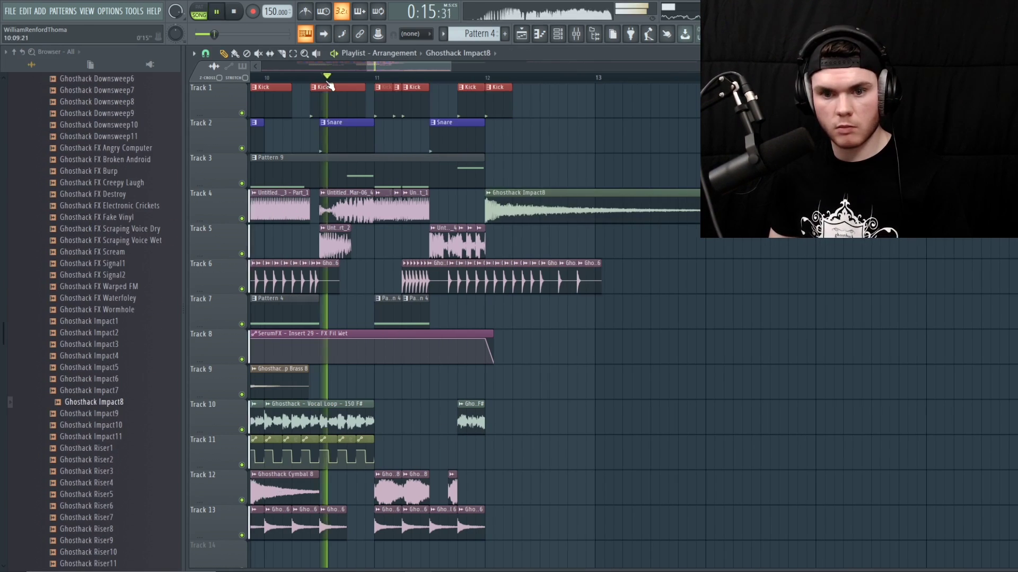
key("space")
left_click(122, 394)
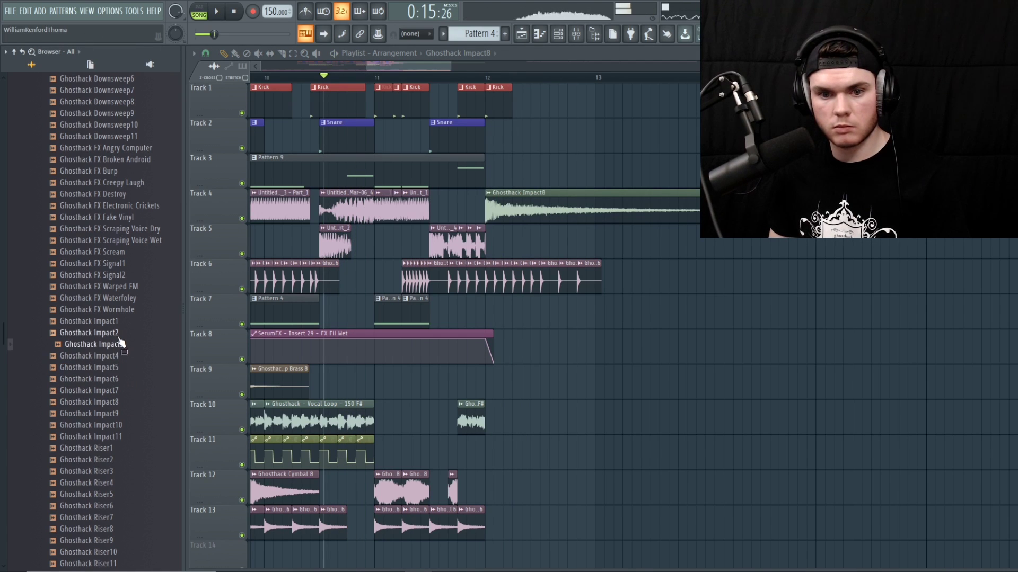
left_click_drag(115, 336, 563, 204)
key("space")
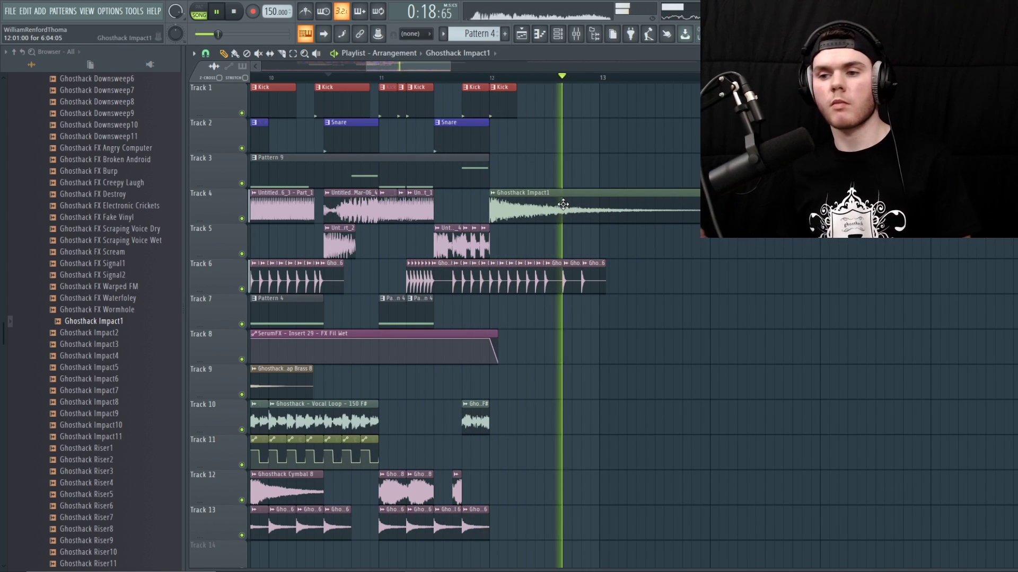
key("space")
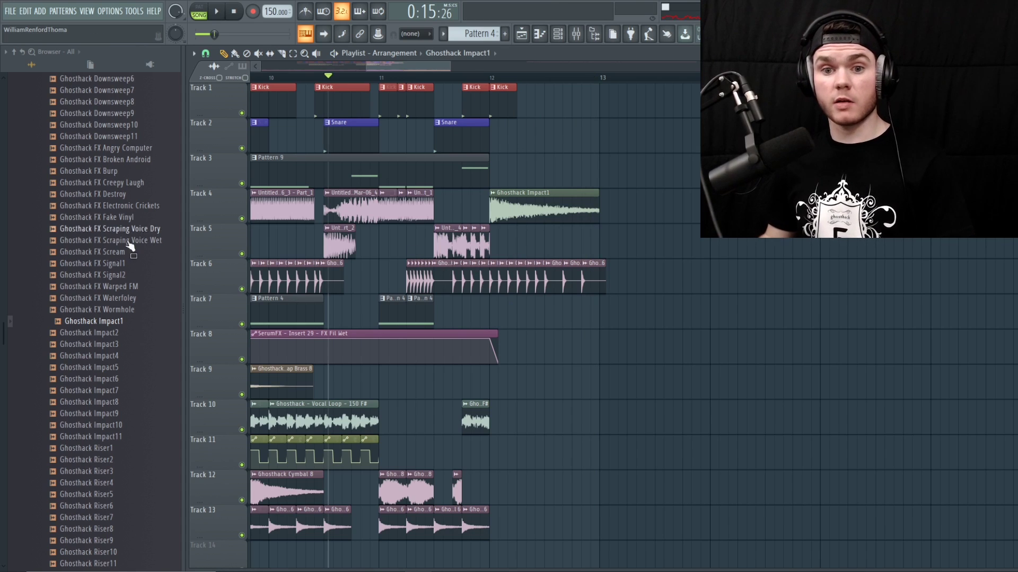
- Add the Ghosthack Riser9 sample to Track 10 just after bar 12 and play through it
scroll(130, 246, "down", 4)
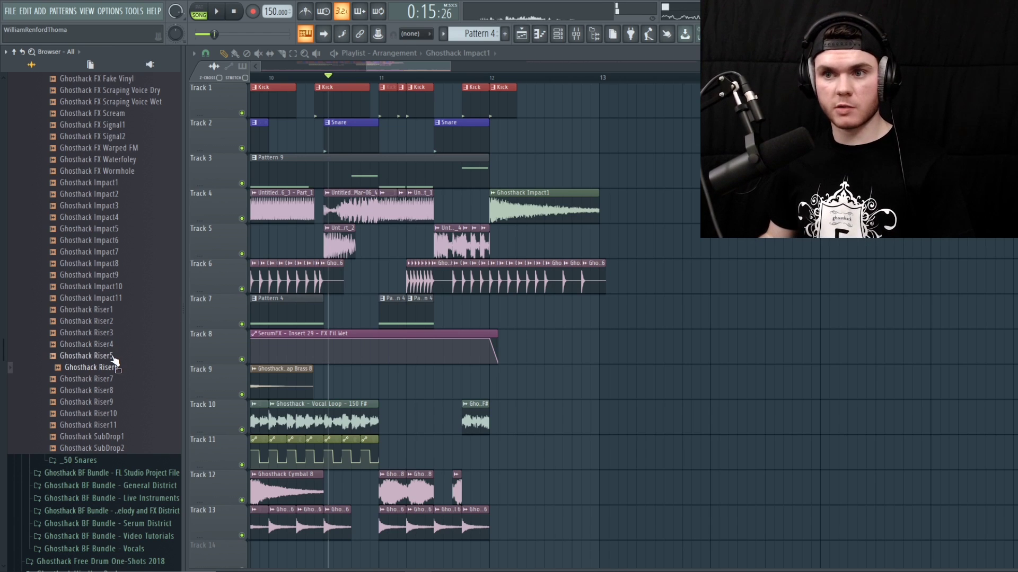
left_click_drag(114, 360, 599, 418)
scroll(619, 79, "down", 4)
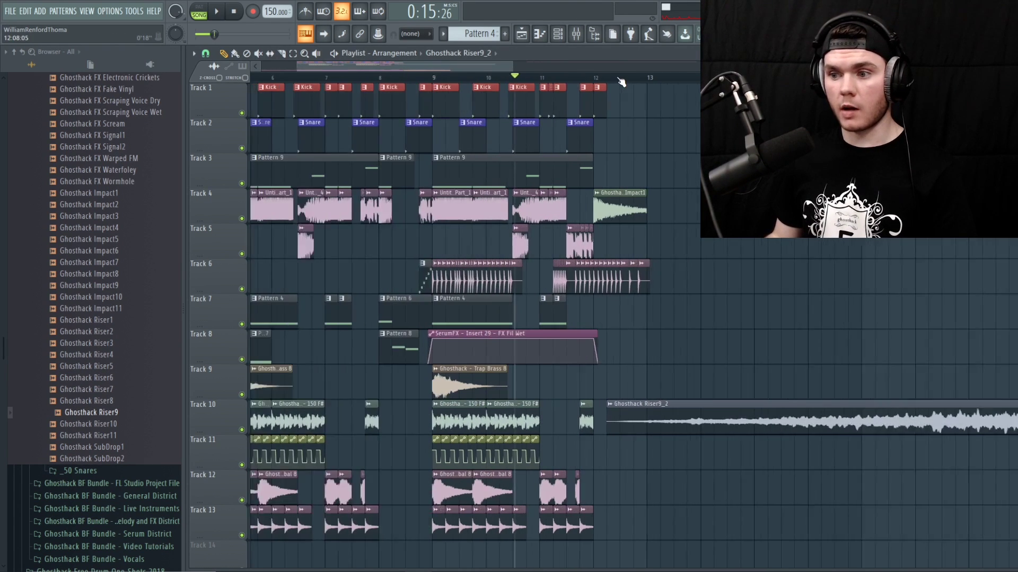
left_click_drag(437, 65, 503, 67)
left_click(511, 77)
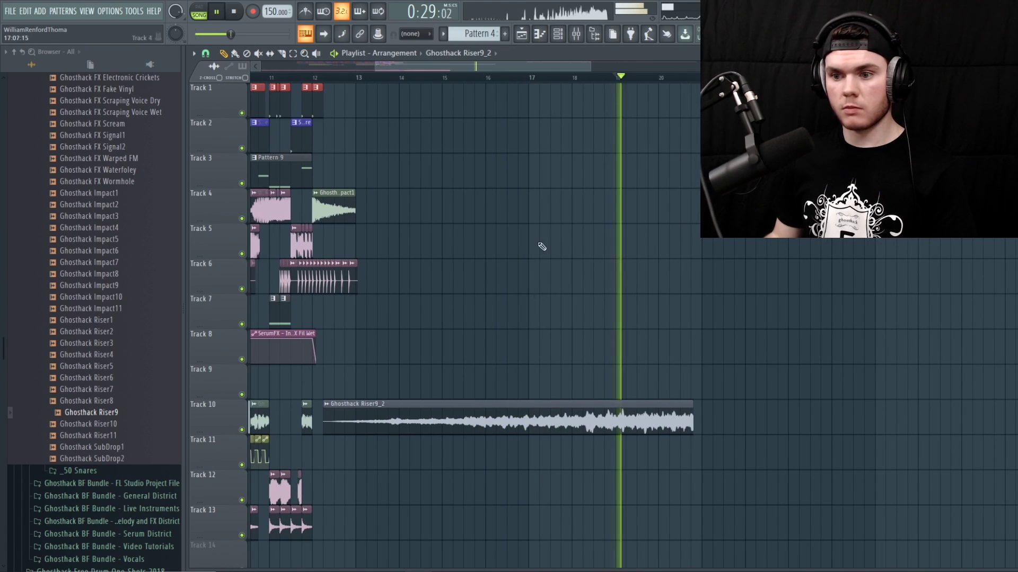
- Shorten the Riser9 sample with its time-stretching control and set its stretch mode to Stretch
double_click(535, 419)
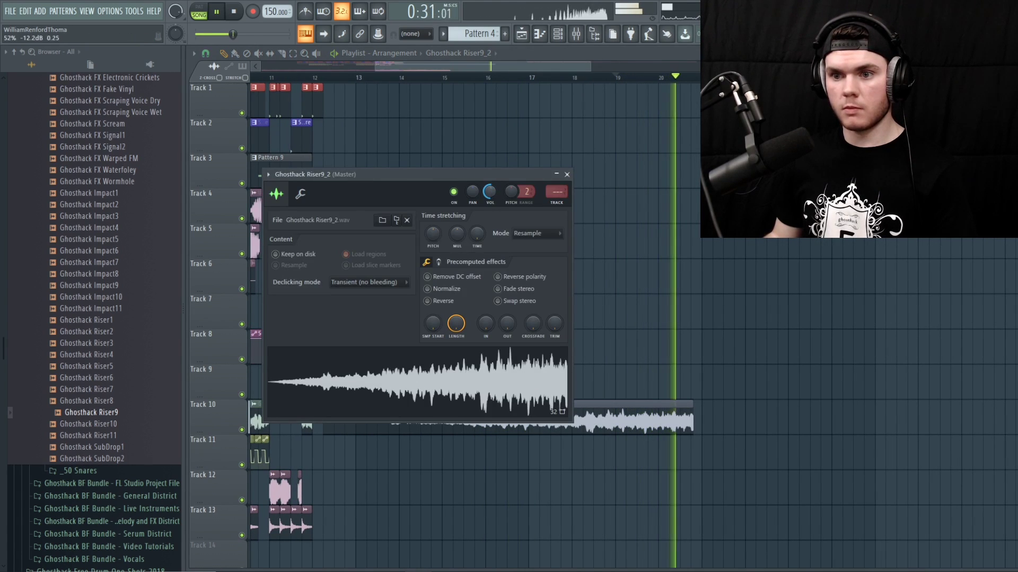
key("space")
left_click(566, 174)
double_click(421, 412)
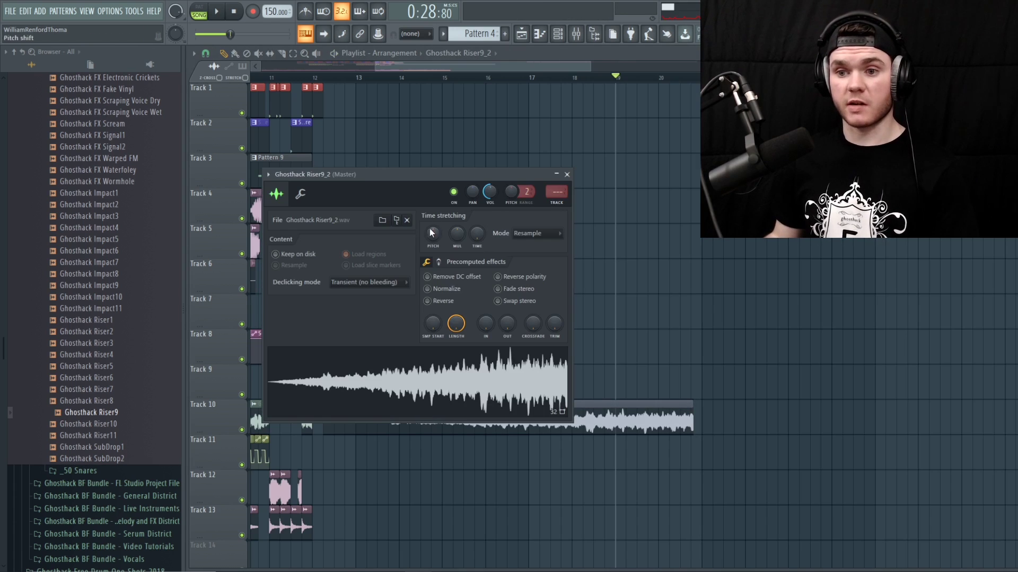
left_click_drag(453, 171, 479, 111)
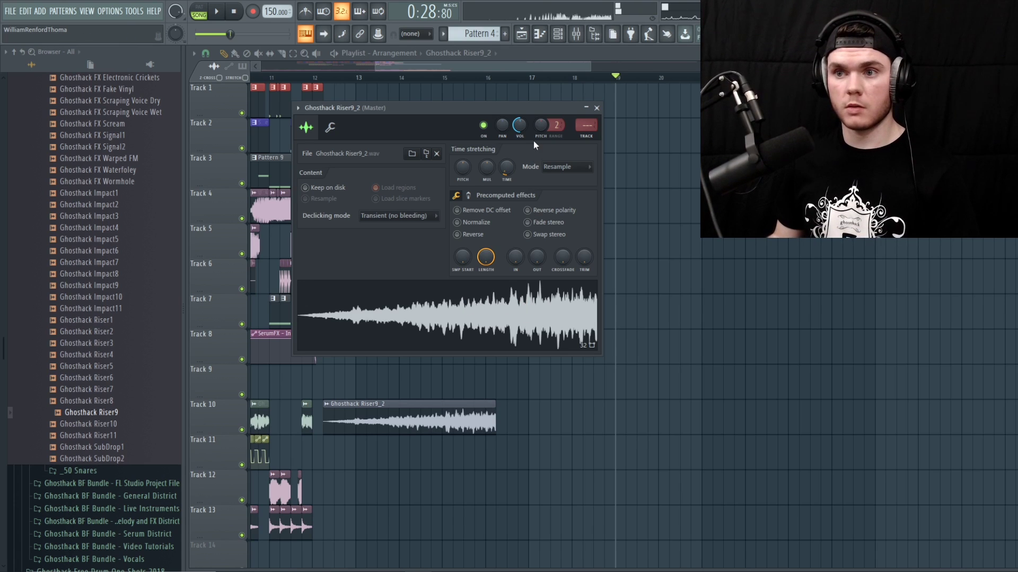
left_click(555, 167)
left_click(561, 201)
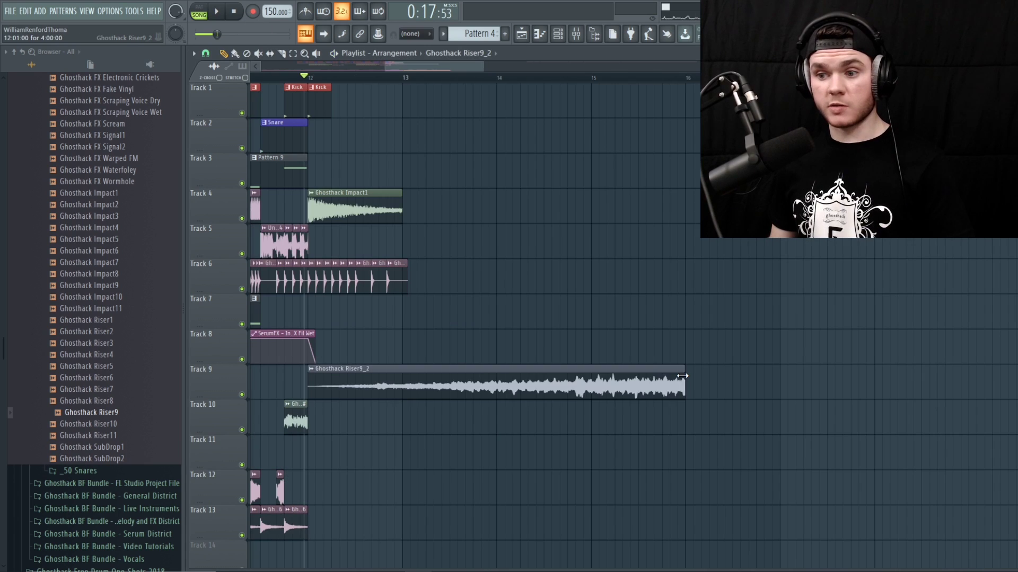
- Compress the Riser9 clip on Track 9 further in time and fit it to one bar starting at bar 12
left_click_drag(689, 396, 407, 397)
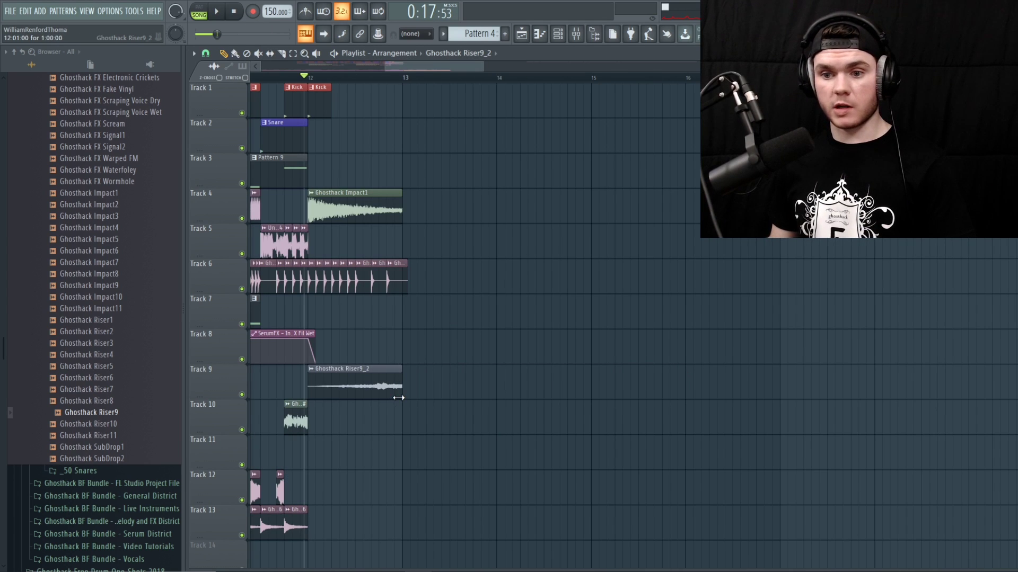
key("space")
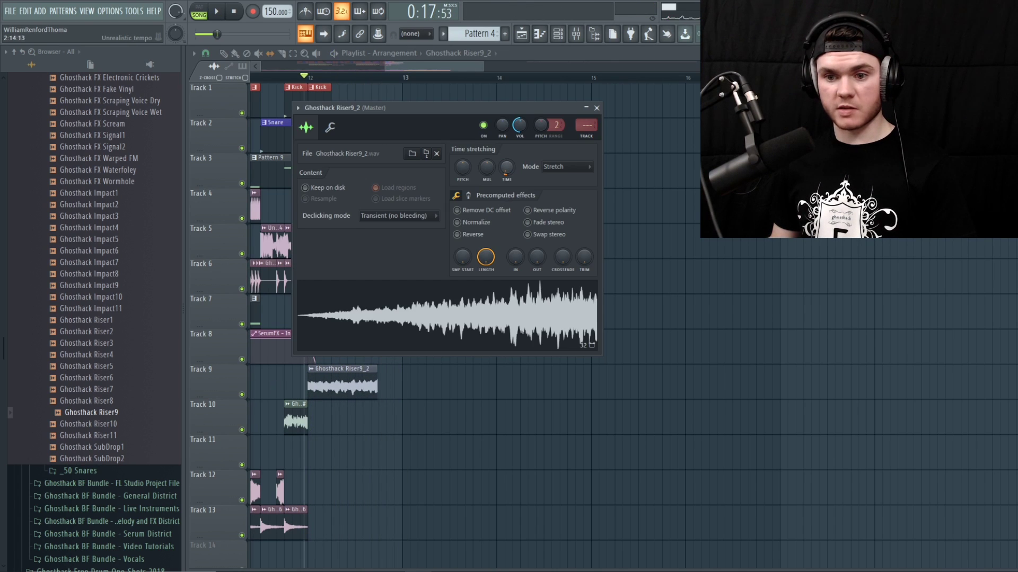
key("space")
left_click(218, 56)
key("space")
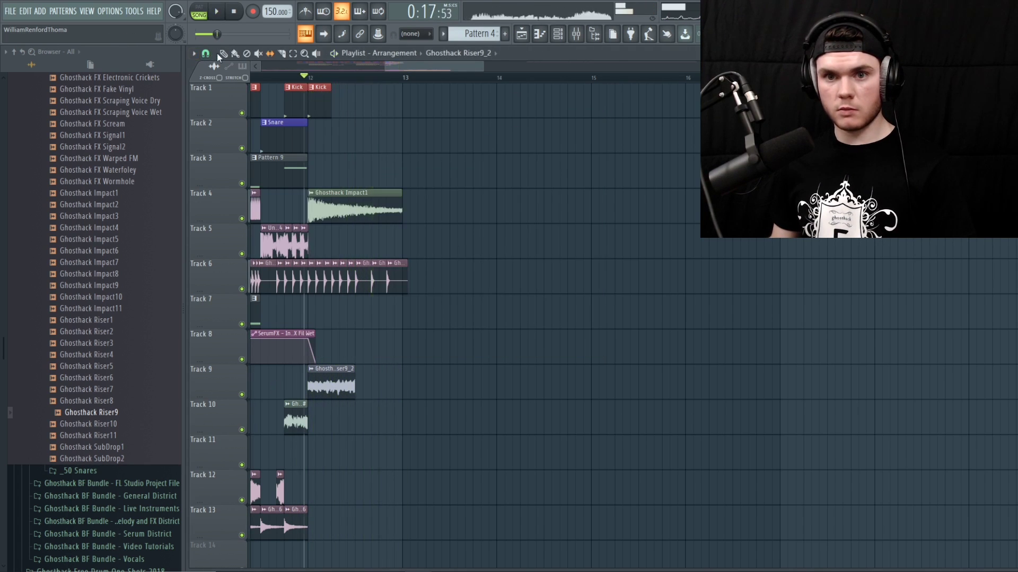
key("space")
left_click_drag(355, 374, 402, 374)
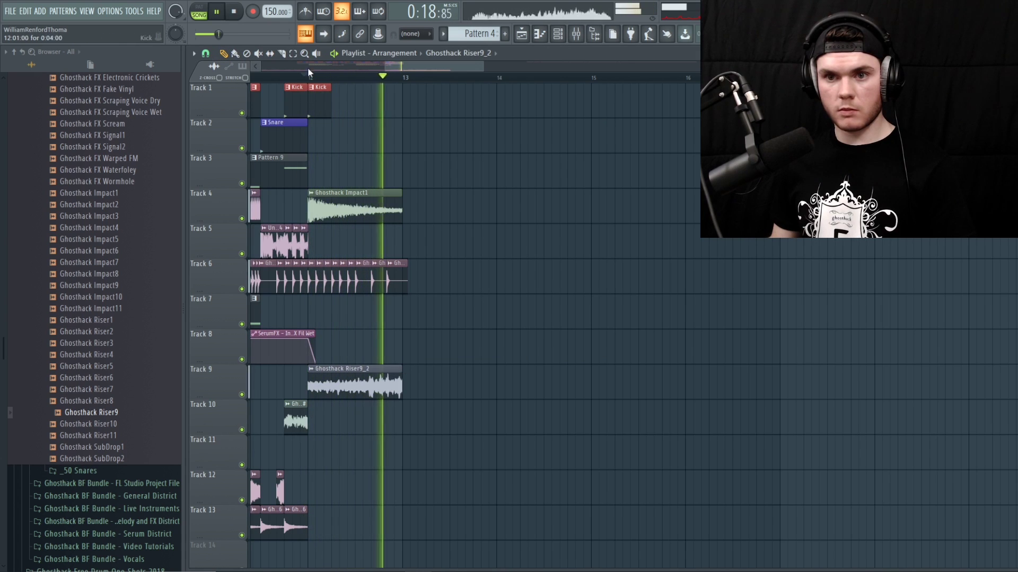
- Add stereo delay to the Riser9 sample through its precomputed effects and play the transition from bar 11
double_click(394, 383)
left_click(468, 195)
key("space")
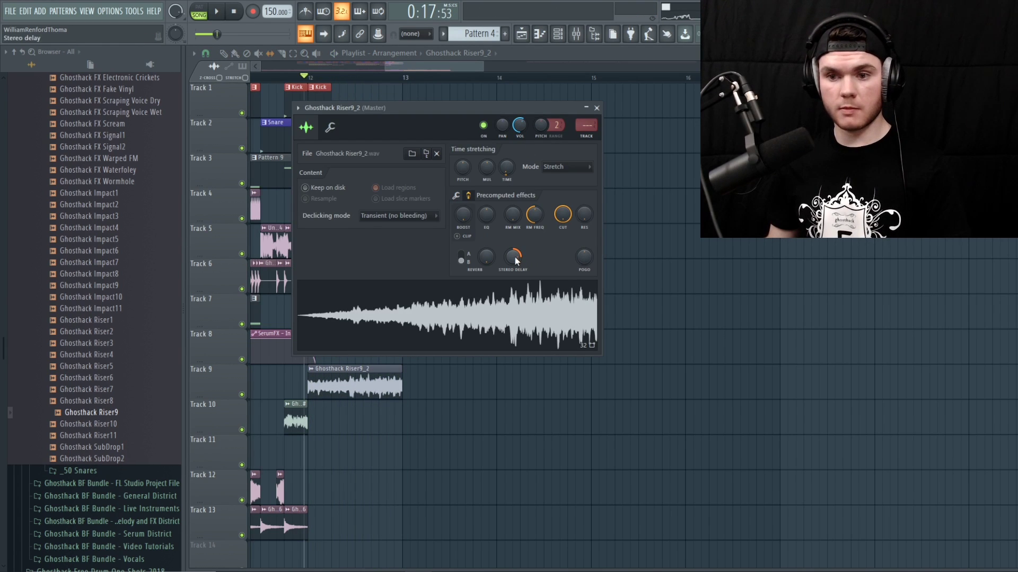
key("space")
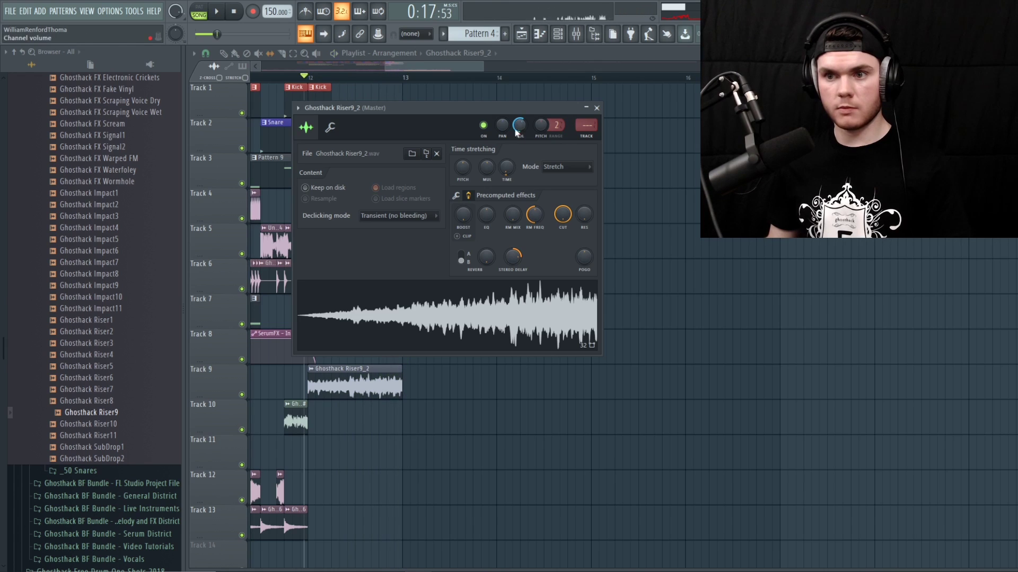
left_click_drag(312, 79, 330, 94)
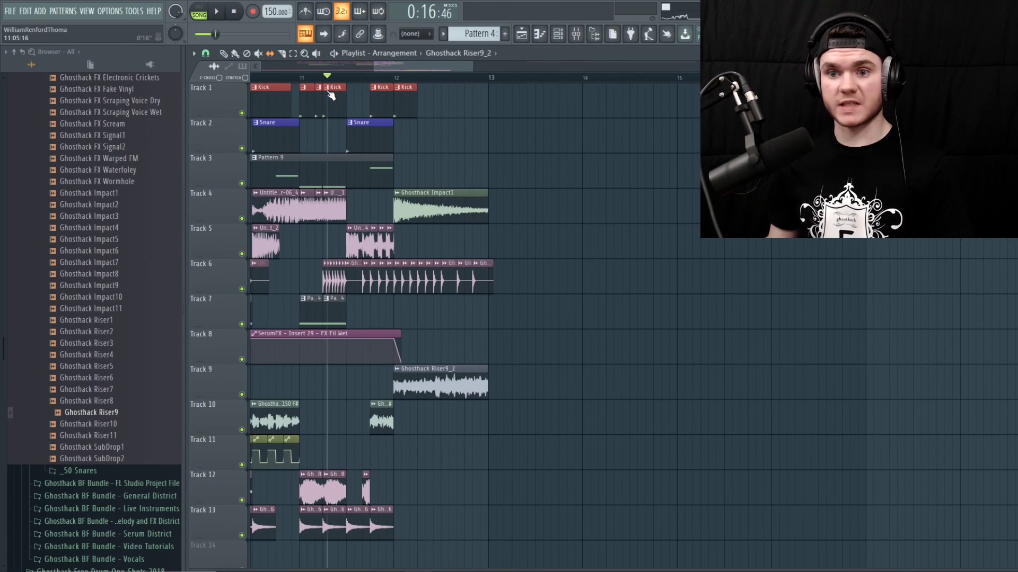
key("space")
- Place Ghosthack Riddim Drum Fill 140 6 on Track 7 at bar 12, normalize it, and play it in the mix
left_click(619, 226)
right_click(620, 227)
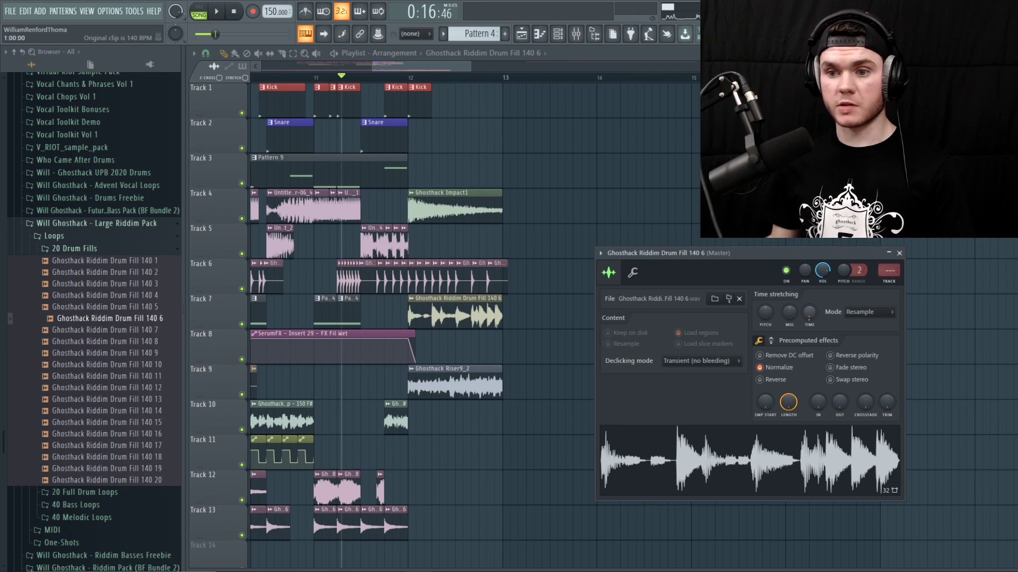
left_click_drag(767, 254, 685, 245)
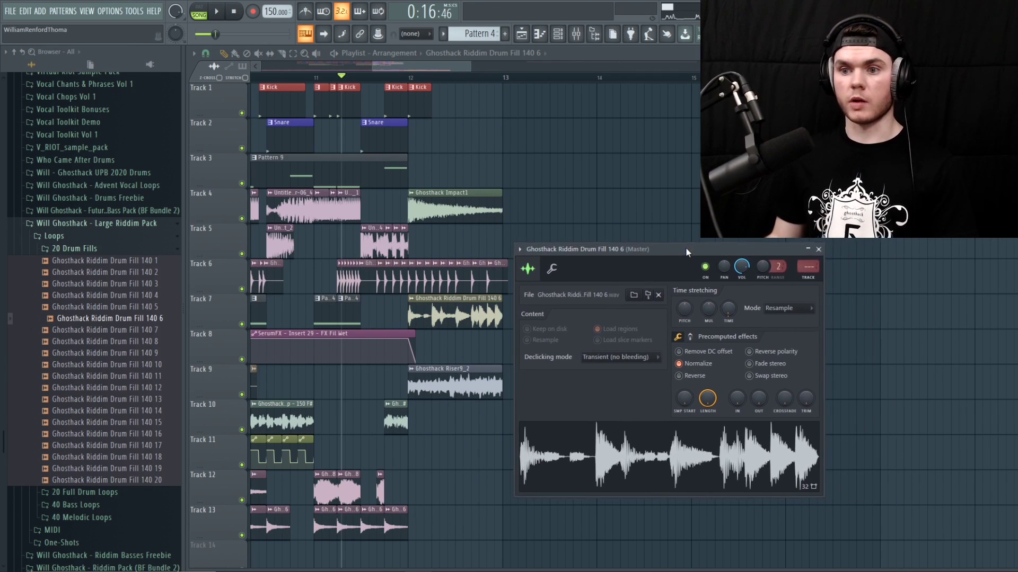
key("space")
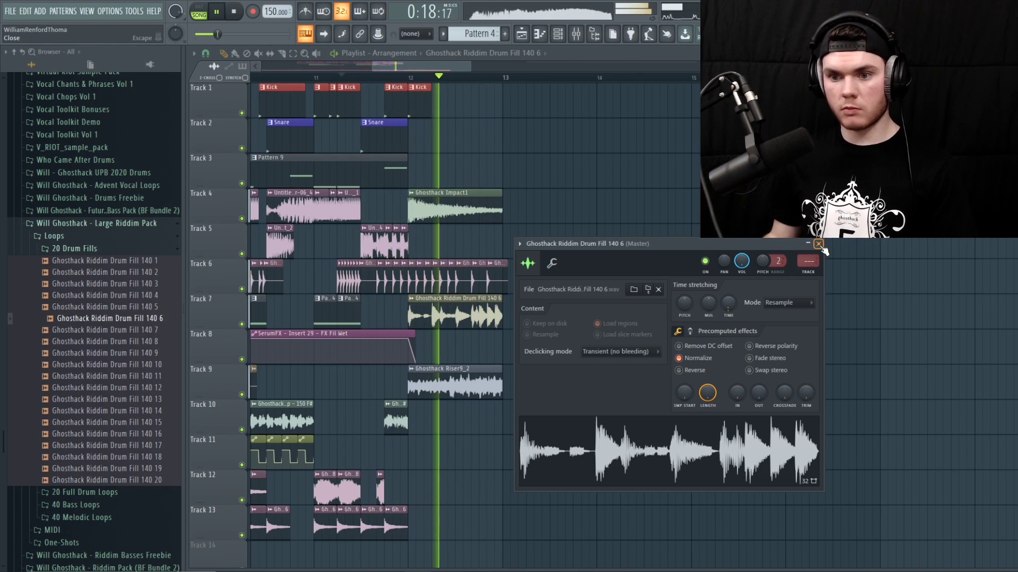
key("space")
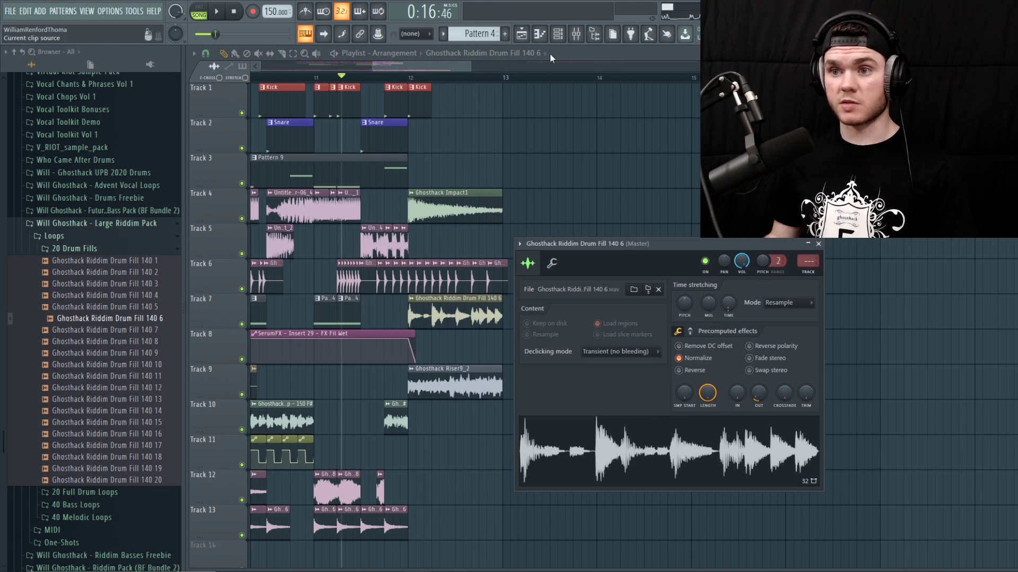
- Route the drum fill to mixer insert 5, solo that insert, and load Fruity parametric EQ 2 and SerumFX on it
left_click(577, 35)
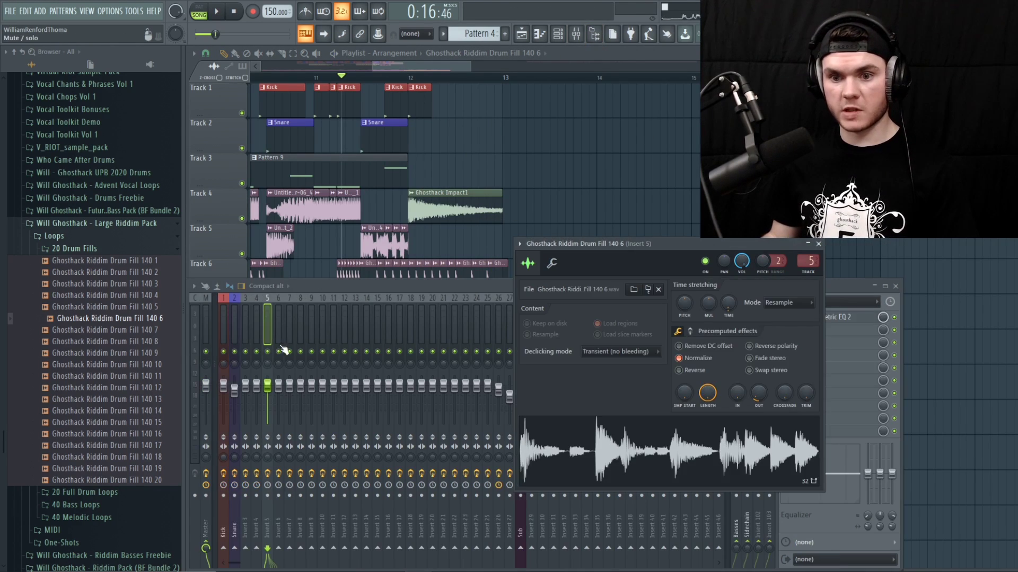
right_click(268, 351)
key("space")
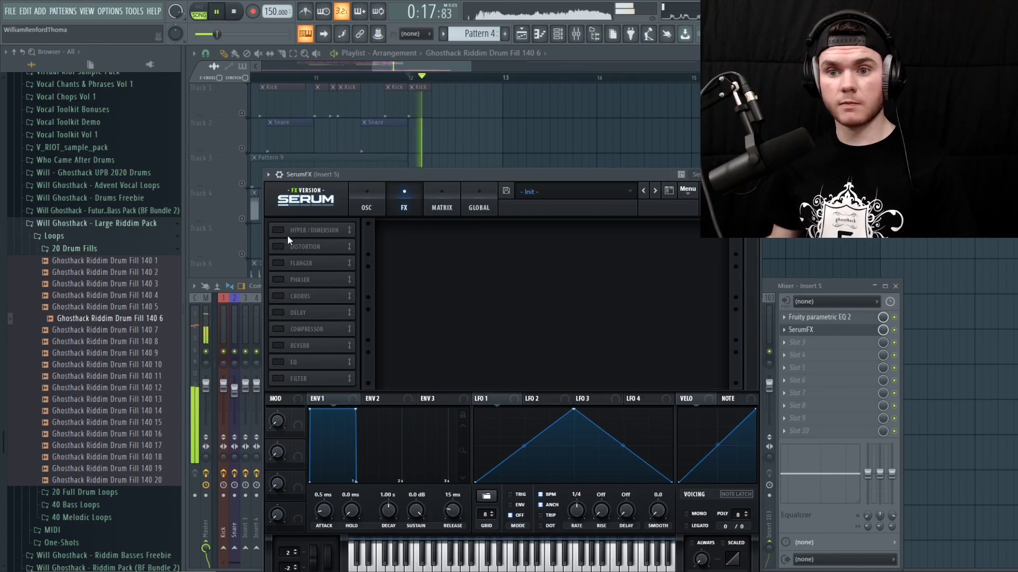
- Enable Tube distortion at 43% drive and a multiband compressor in SerumFX on the drum fill's insert
left_click(278, 246)
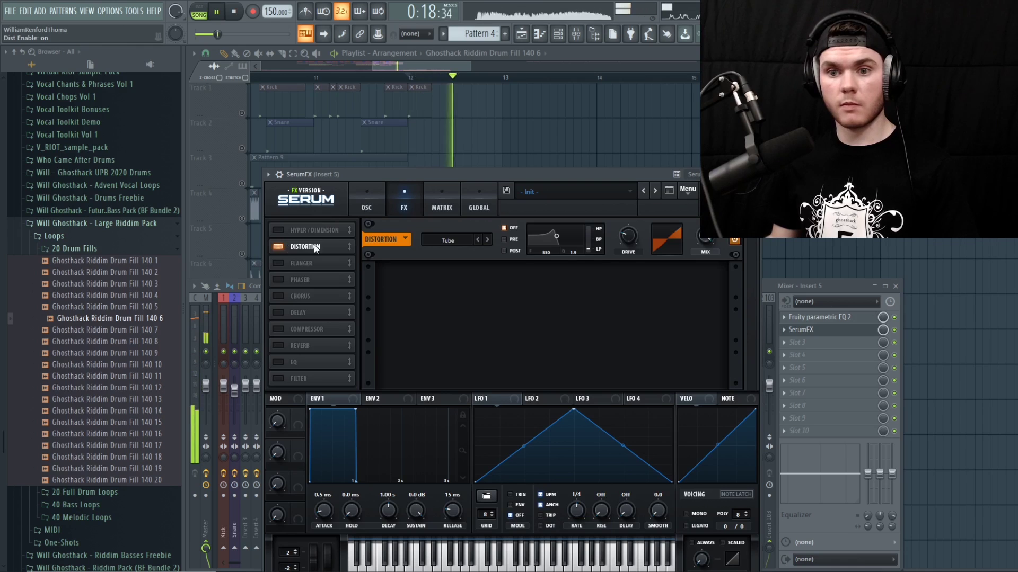
key("space")
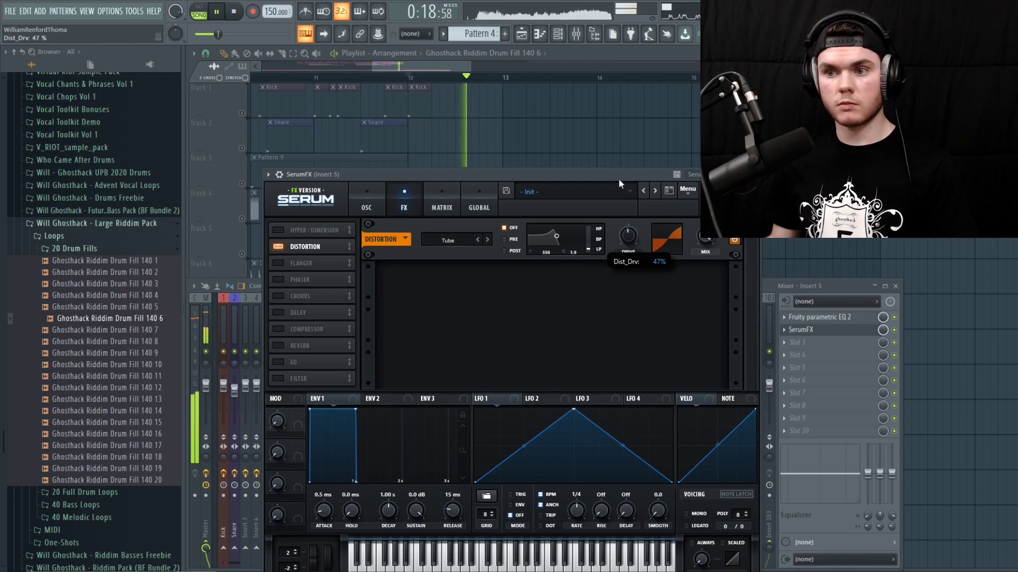
left_click_drag(619, 174, 549, 157)
left_click_drag(553, 219, 551, 226)
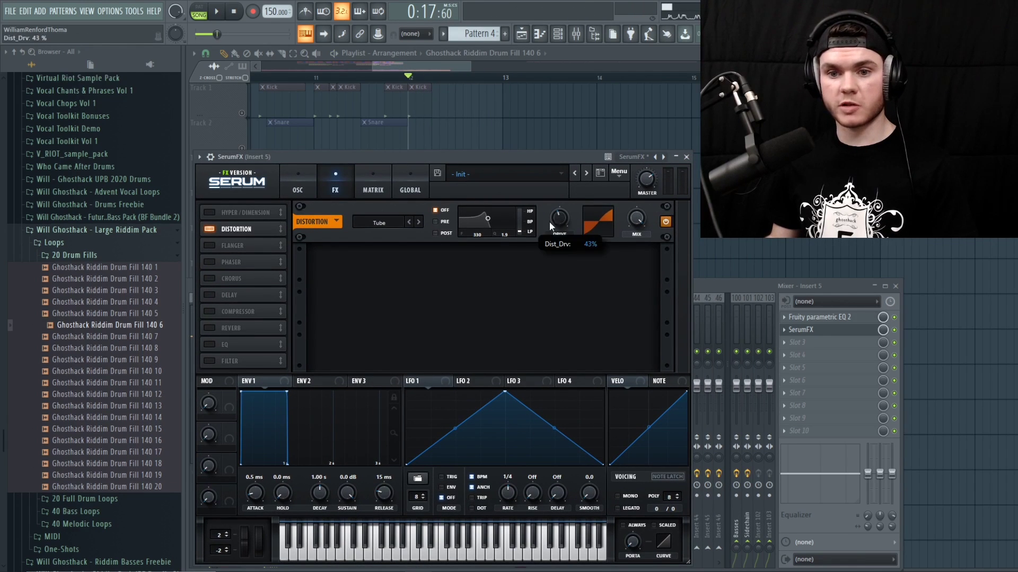
left_click(209, 311)
left_click(549, 278)
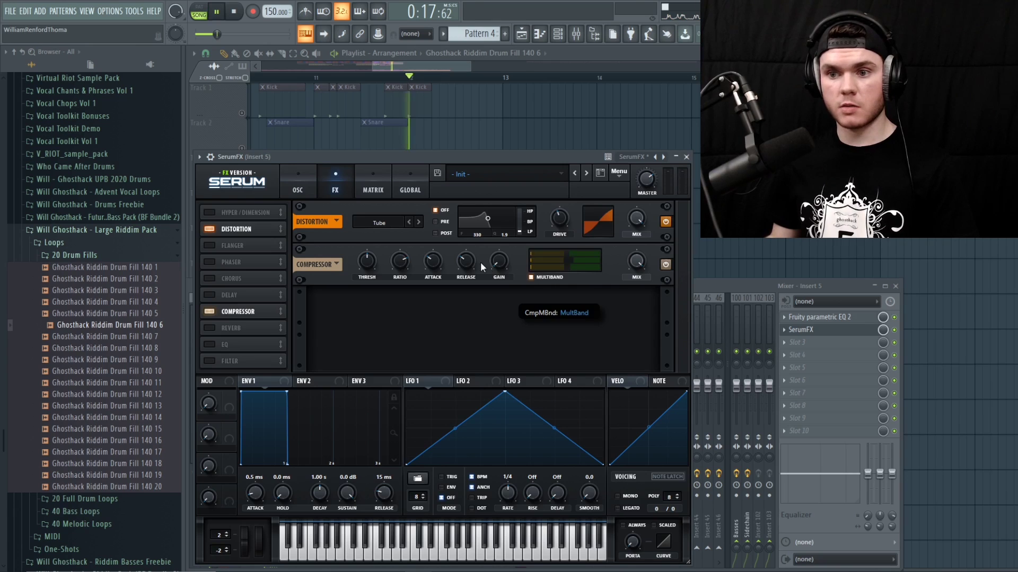
- Enable Hyper/Dimension in the drum fill's SerumFX, place it after the compressor, and adjust the dimension size and mix while auditioning playback
key("space")
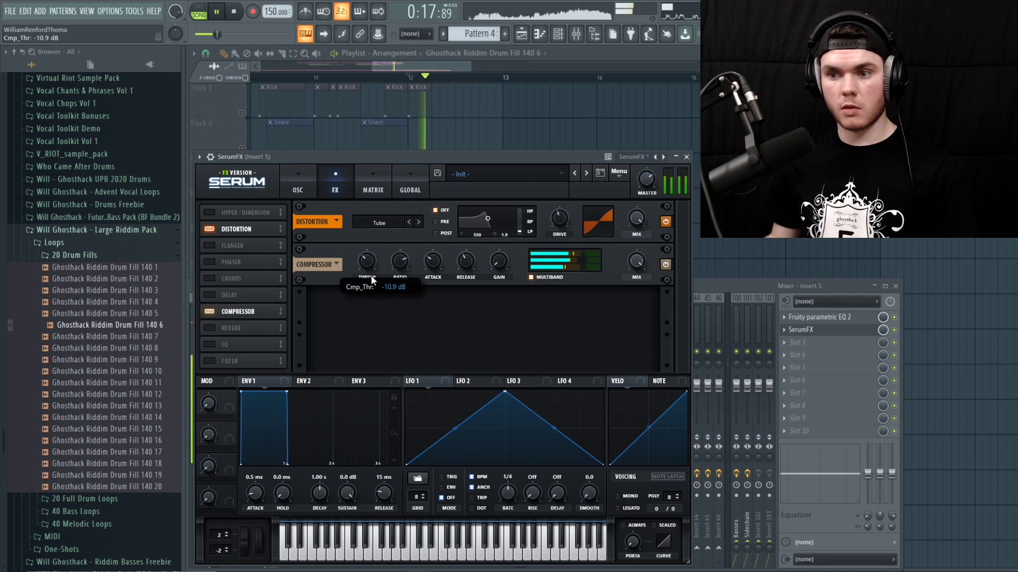
left_click(209, 212)
left_click_drag(236, 212, 239, 268)
key("space")
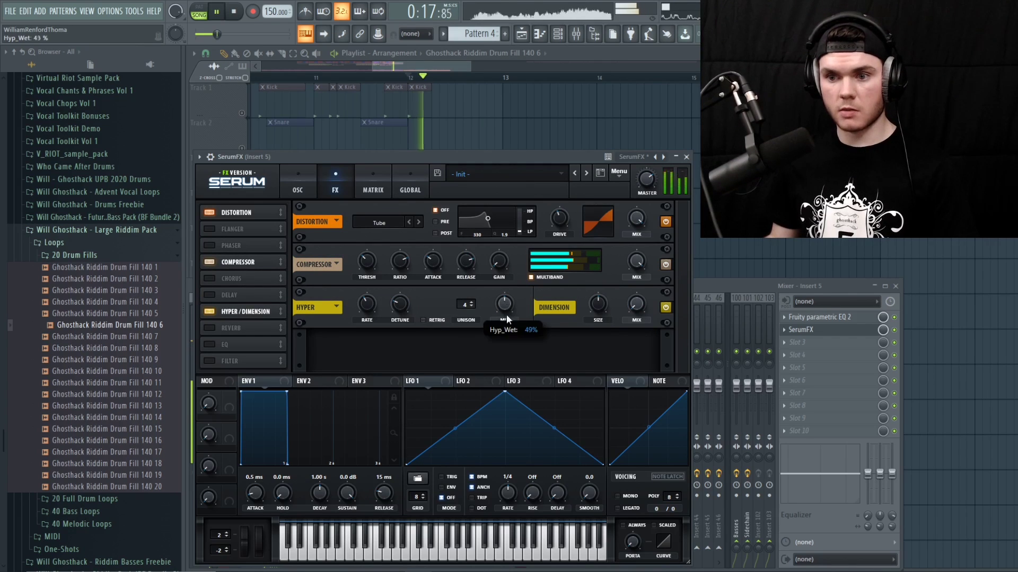
left_click_drag(598, 303, 582, 355)
left_click_drag(636, 304, 635, 281)
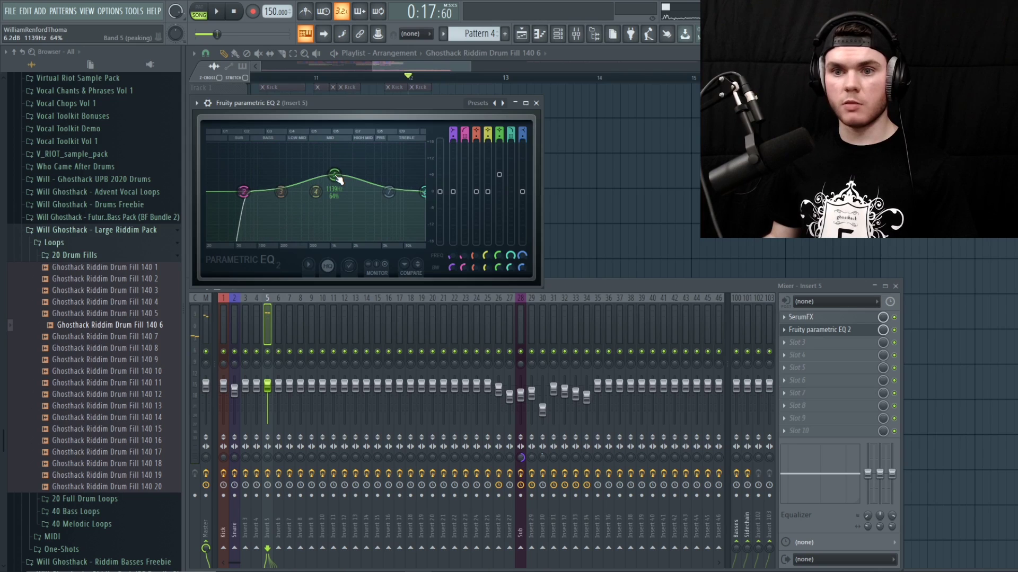
- Widen the fill's midrange EQ boost, shift it lower in frequency, pull down the high band, and play the fill in the full mix
scroll(337, 177, "up", 4)
key("space")
left_click_drag(337, 177, 329, 177)
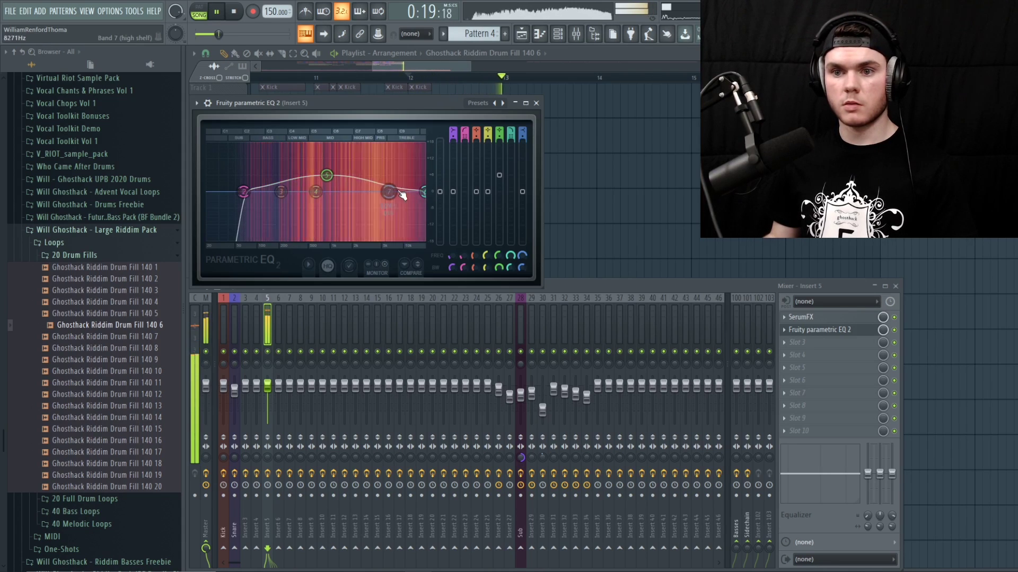
key("space")
left_click_drag(402, 196, 423, 228)
key("space")
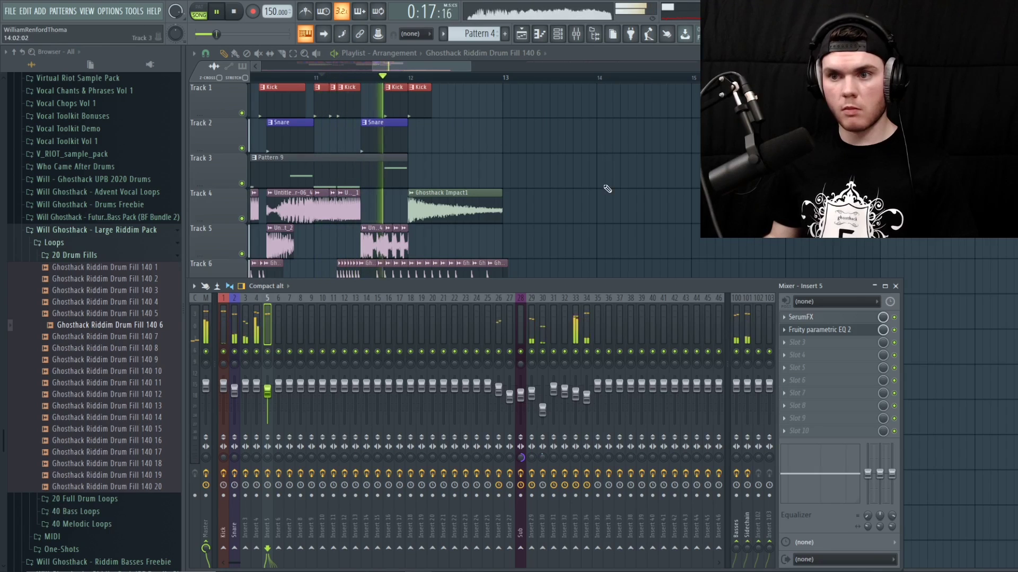
key("F9")
key("F9")
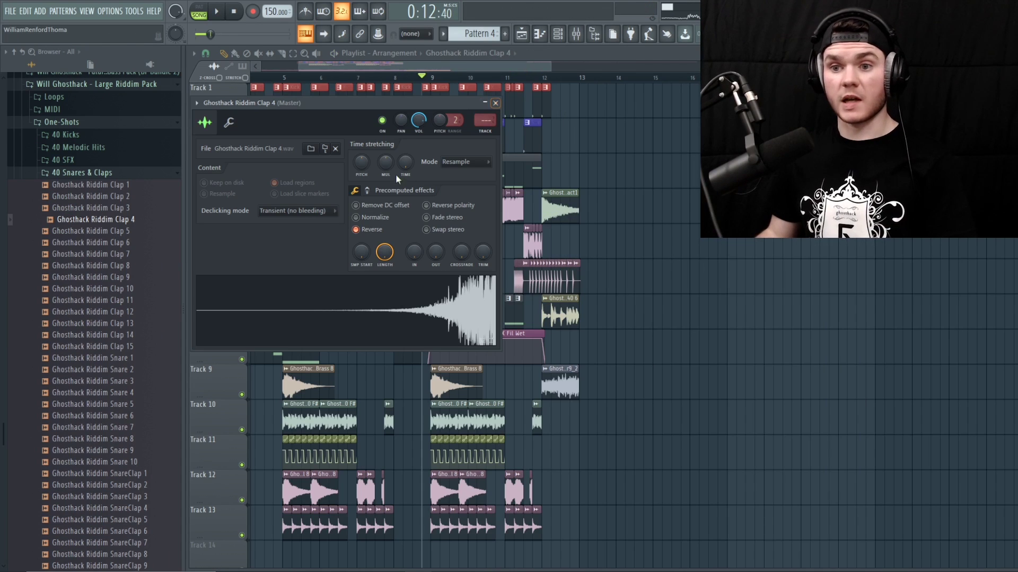
- Switch Reverse off and back on for the Ghosthack Riddim Clap 4 sample to compare the original with the reversed waveform
left_click(371, 233)
left_click(371, 233)
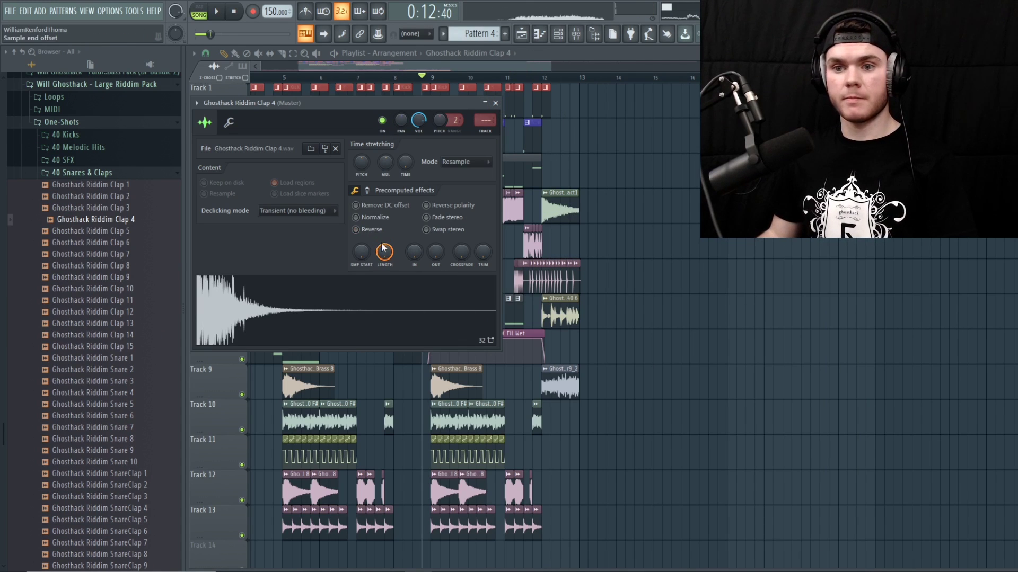
left_click(378, 232)
left_click(495, 103)
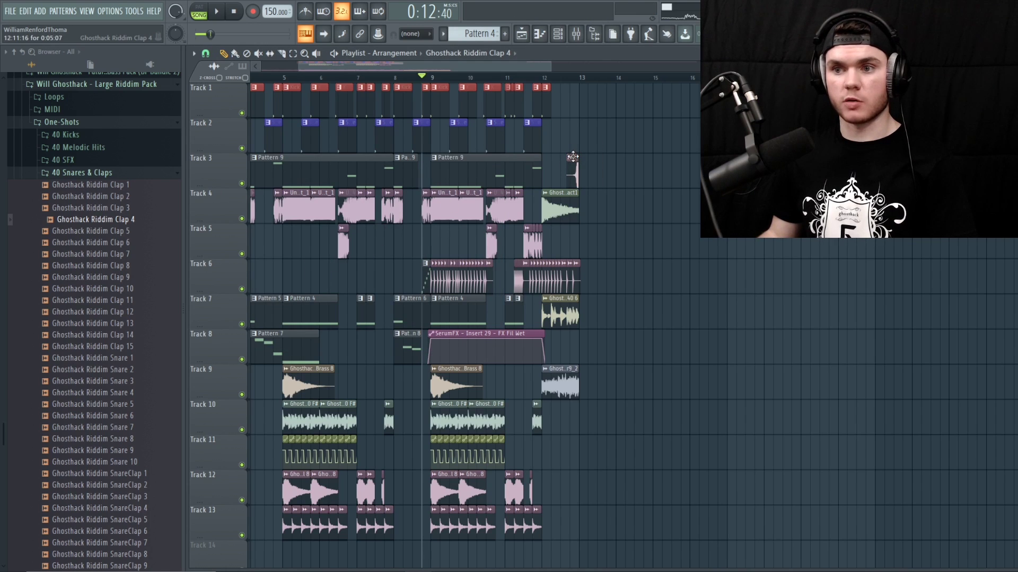
- Play the ending from bar 12 and check how the reversed clap on Track 3 leads into bar 13
left_click(542, 78)
key("space")
scroll(475, 74, "up", 5)
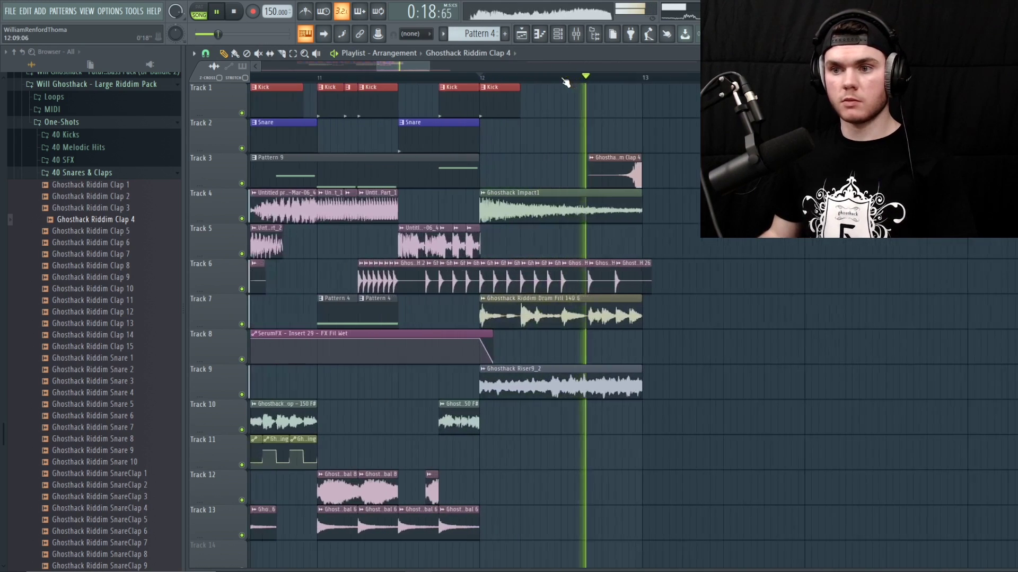
key("space")
scroll(456, 76, "up", 6)
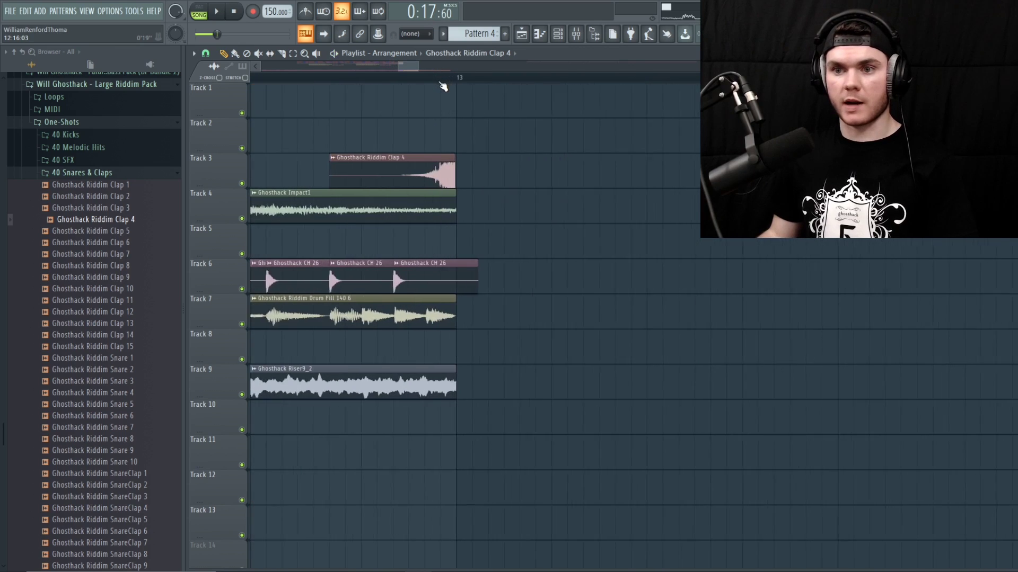
mouse_move(471, 165)
left_mouse_down()
mouse_move(451, 175)
mouse_move(463, 169)
left_mouse_up()
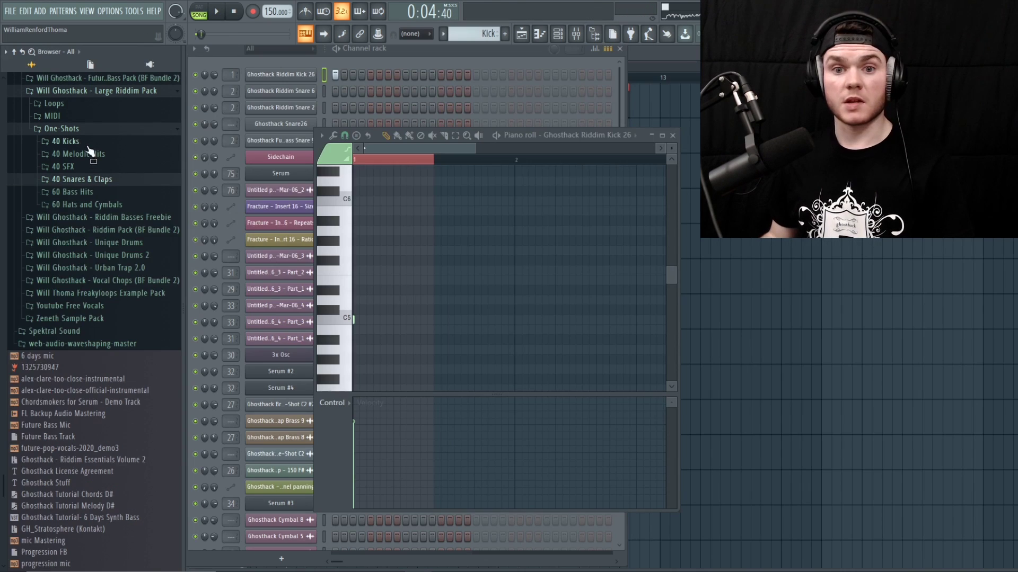
- Audition samples in the Large Riddim Pack's 40 Kicks folder and add Ghosthack Riddim Kick 23 as a channel below Kick 26
left_click(65, 140)
left_click(135, 266)
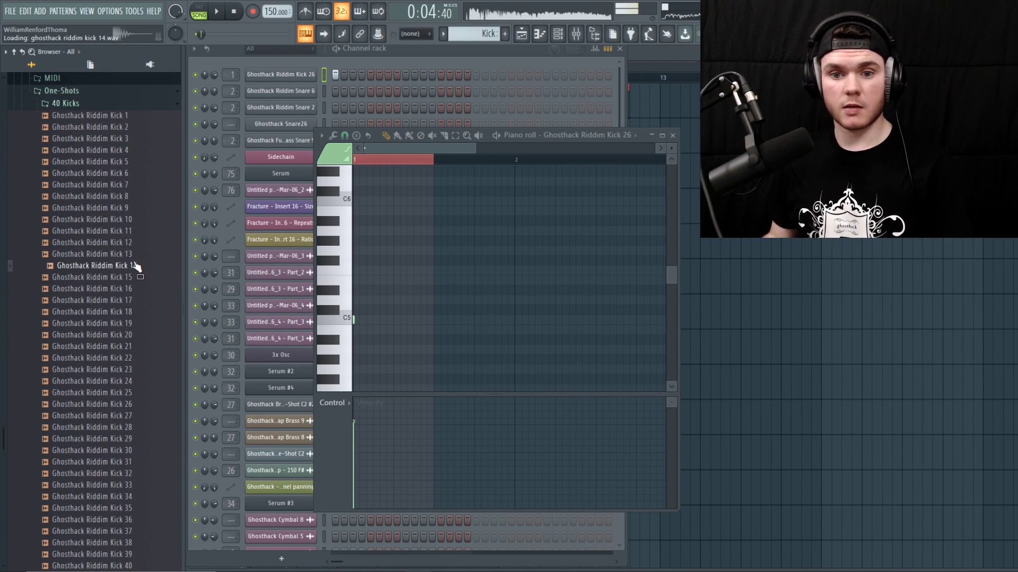
scroll(135, 275, "down", 5)
left_click(132, 313)
left_click(136, 280)
left_click(132, 236)
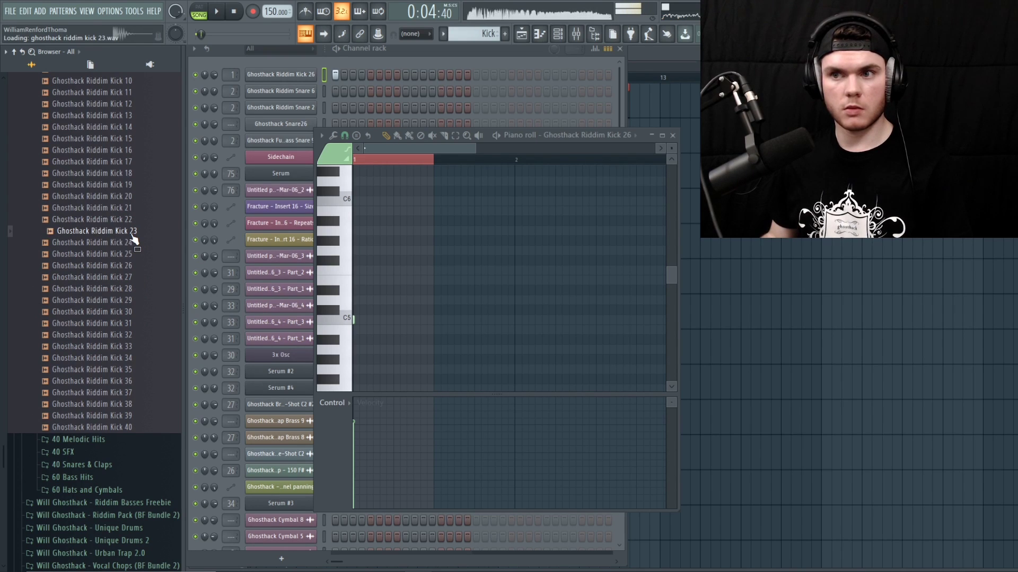
left_click_drag(133, 240, 272, 87)
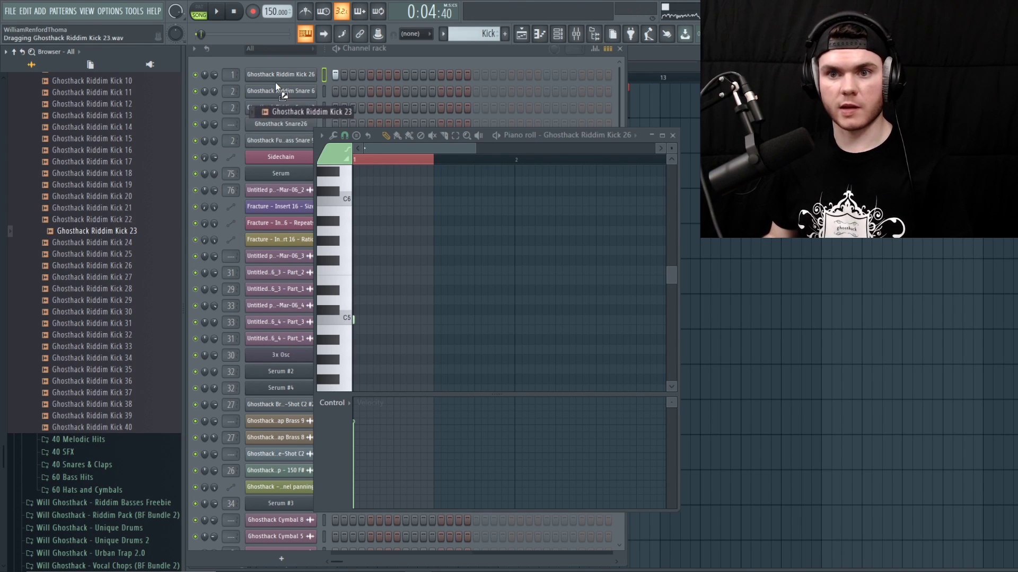
- Trigger Kick 23 on the first step of the Kick pattern alongside Kick 26 and play the pattern
left_click(335, 91)
key("l")
key("space")
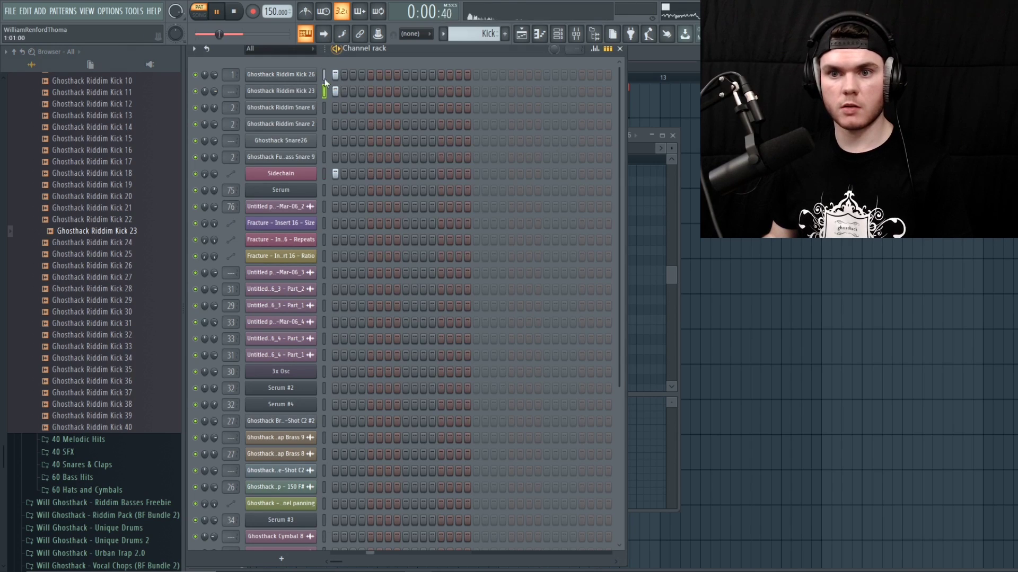
- Set the fade-out of the Kick 23 sample to 100% and reverse its polarity
left_click(281, 91)
left_click_drag(449, 267, 449, 233)
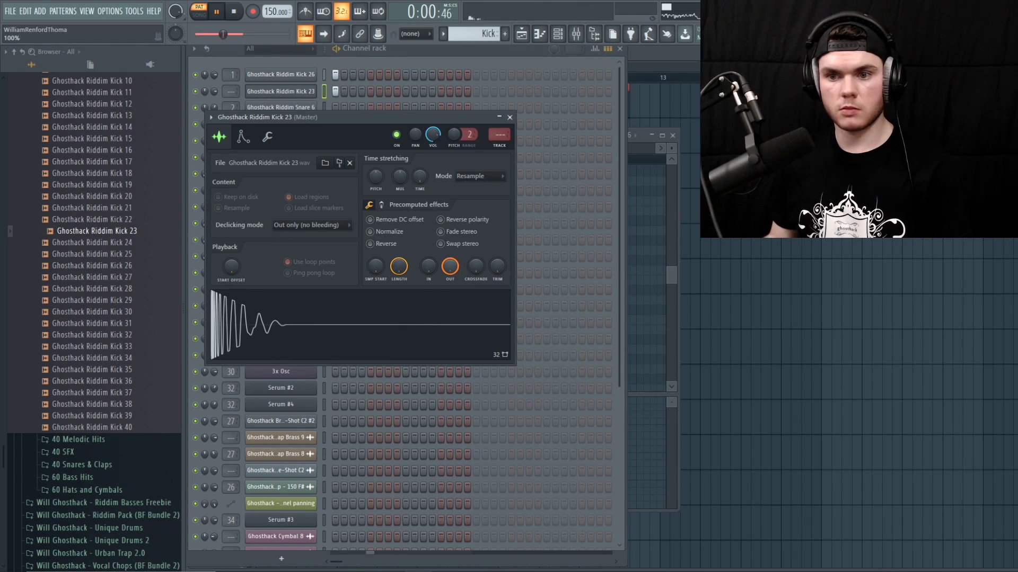
left_click(461, 222)
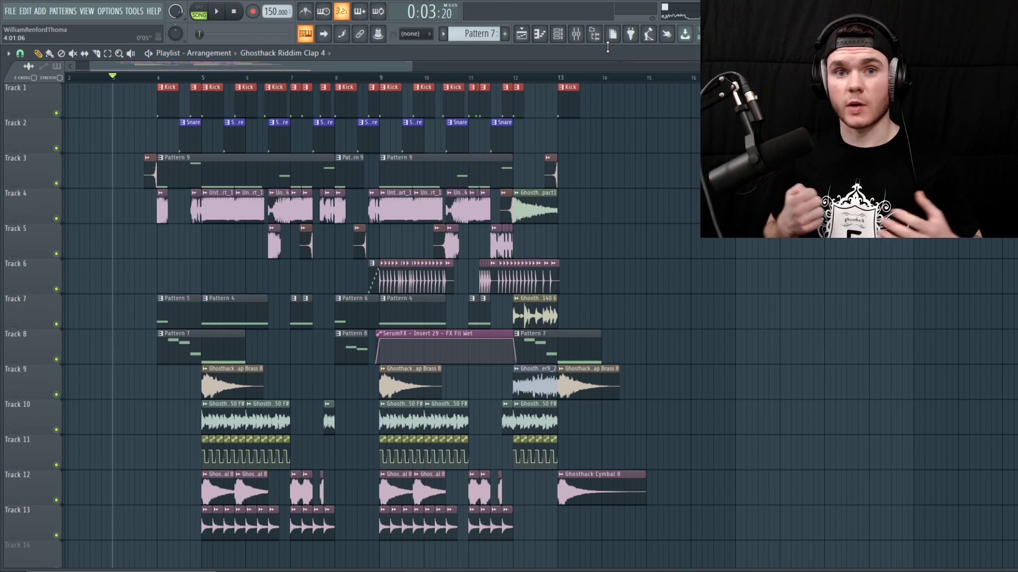